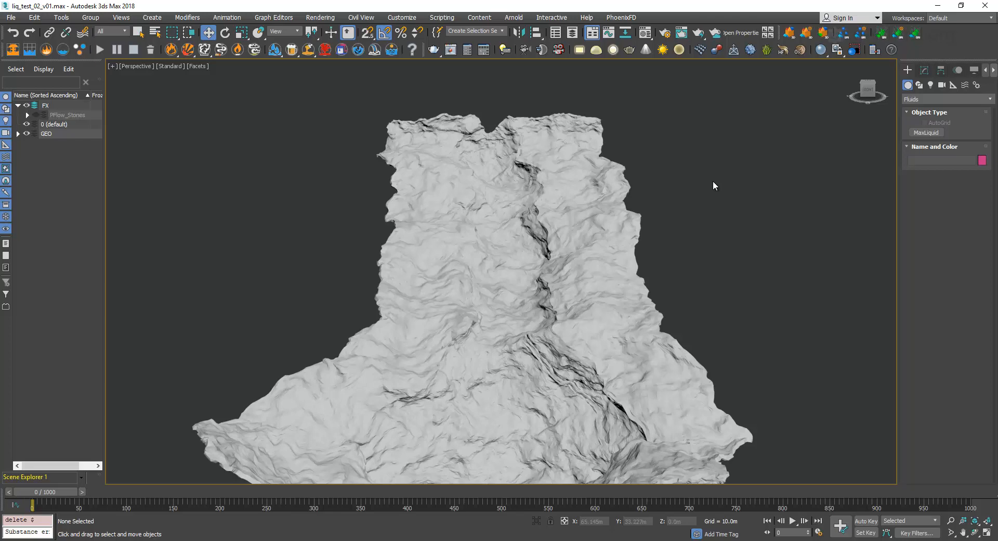
Create a MaxLiquid object with a sphere emitter beside the terrain and open its parameters for editing.
left_click(931, 134)
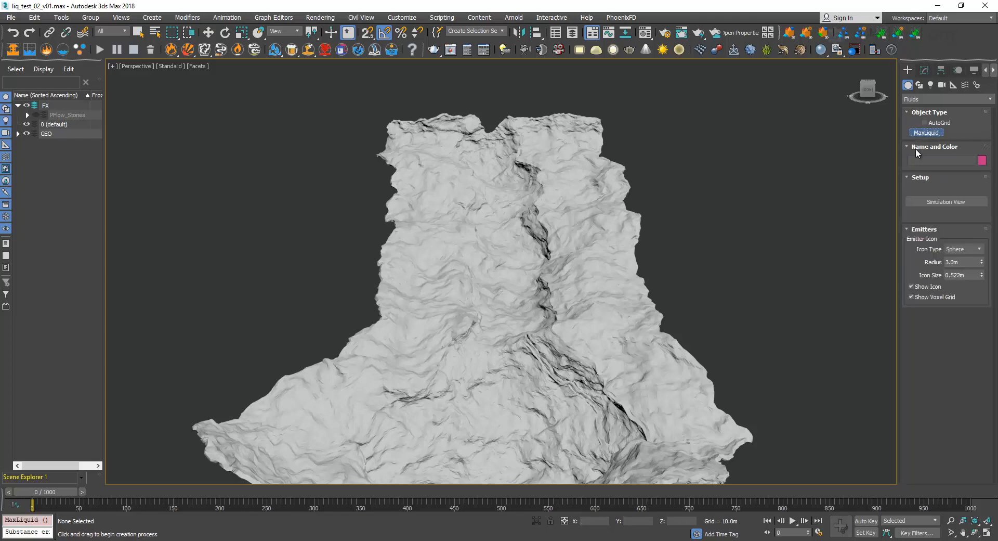
left_click(737, 338)
key("w")
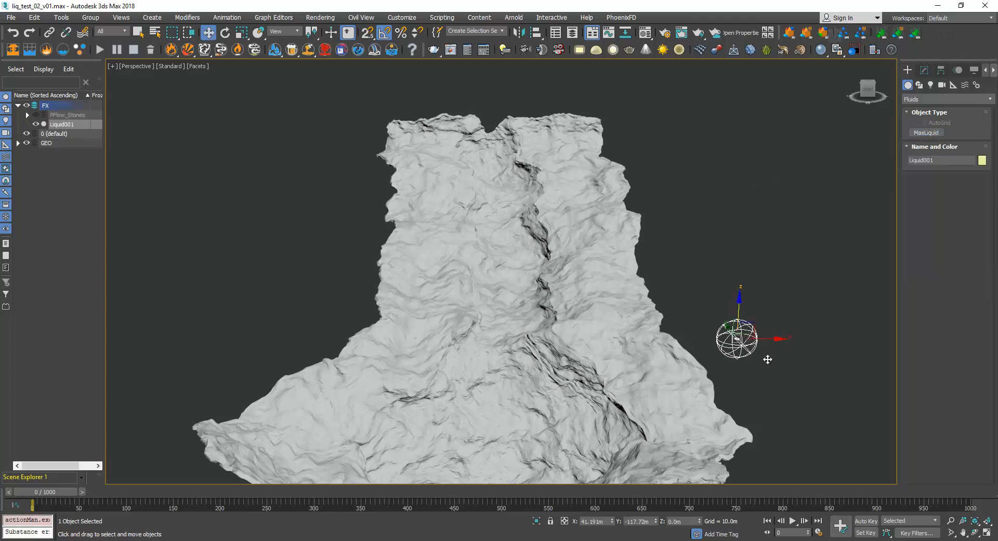
left_click(925, 70)
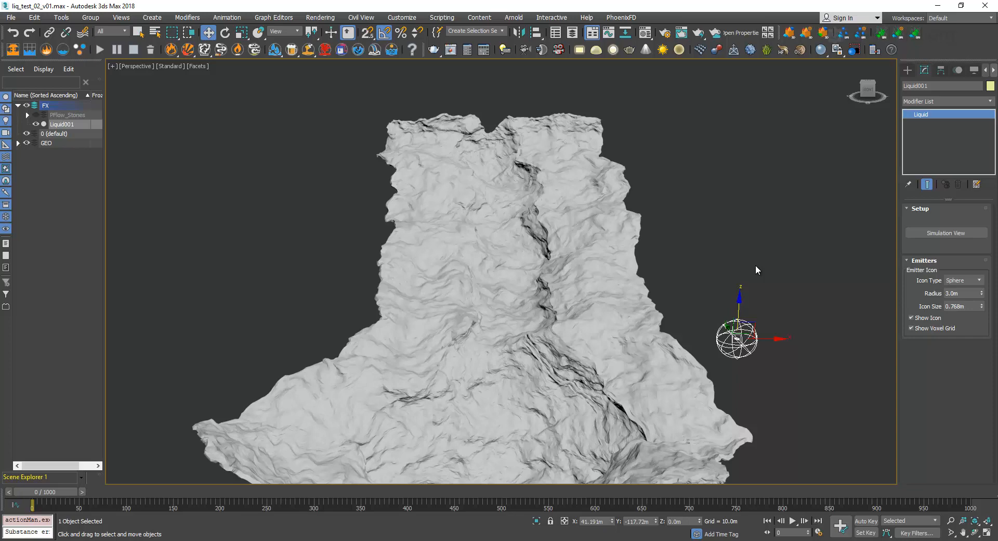
Move the liquid emitter over the upper part of the terrain and raise it to about Z 14.9 m.
middle_click_drag(657, 290, 728, 292, "alt")
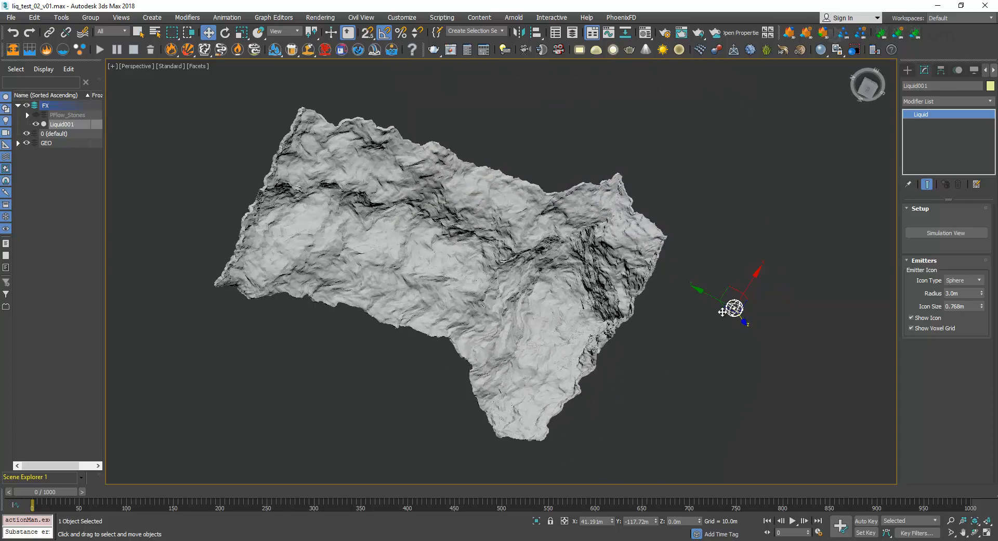
left_click_drag(731, 288, 328, 191)
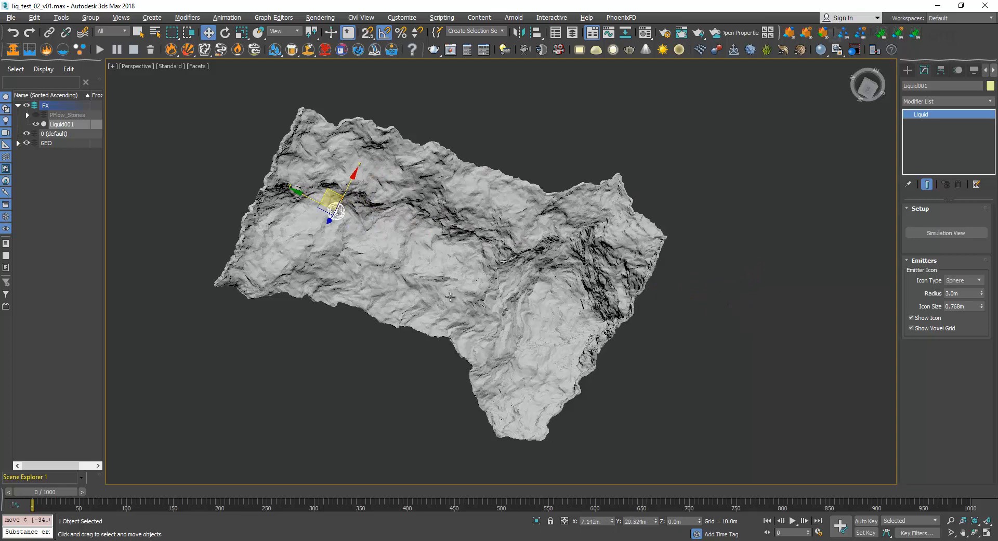
middle_click_drag(364, 246, 500, 188, "alt")
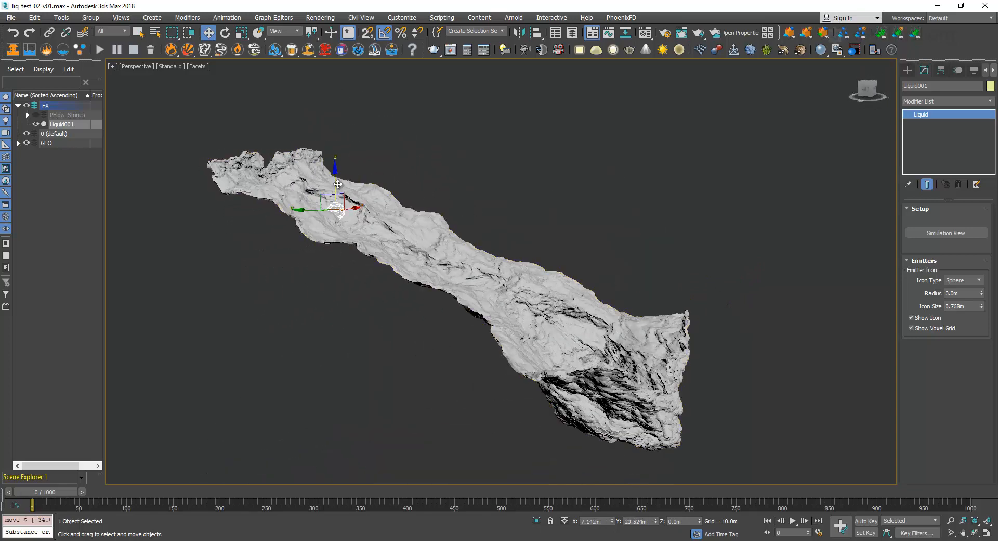
left_click_drag(333, 181, 332, 136)
middle_click_drag(386, 194, 367, 183, "alt")
scroll(328, 167, "up", 6)
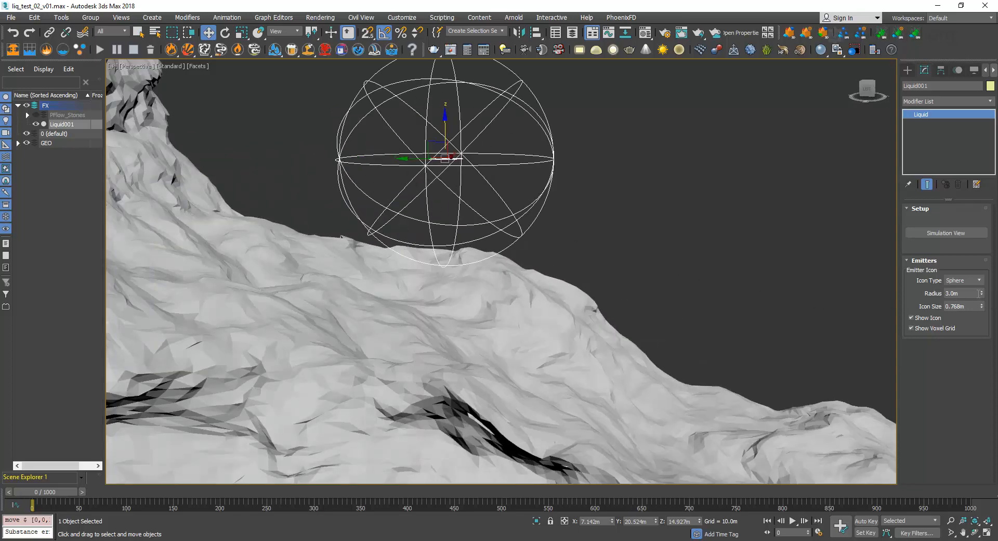
Try a slightly larger emitter radius, about 3.3 m, and restore it to 3 m.
left_click_drag(981, 294, 983, 286)
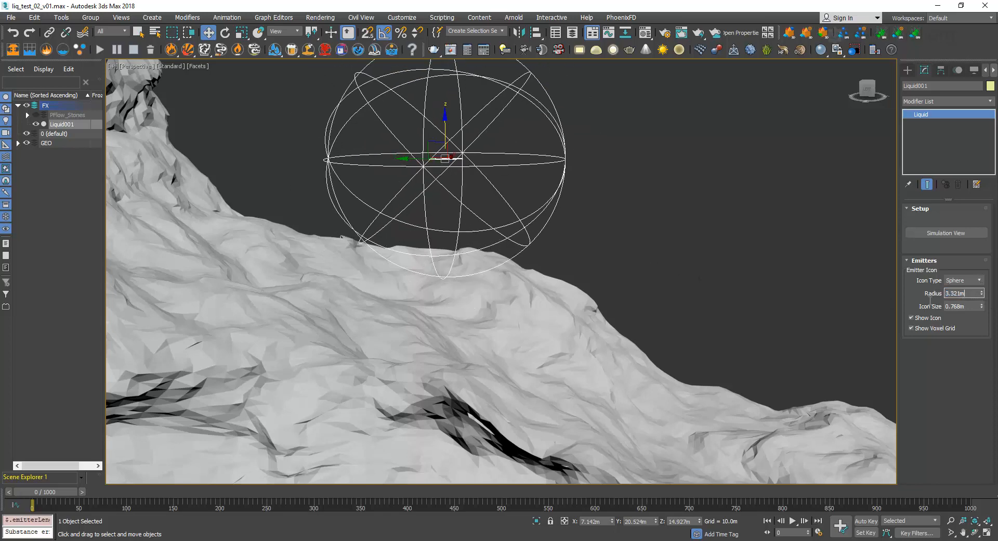
type("3")
key("Return")
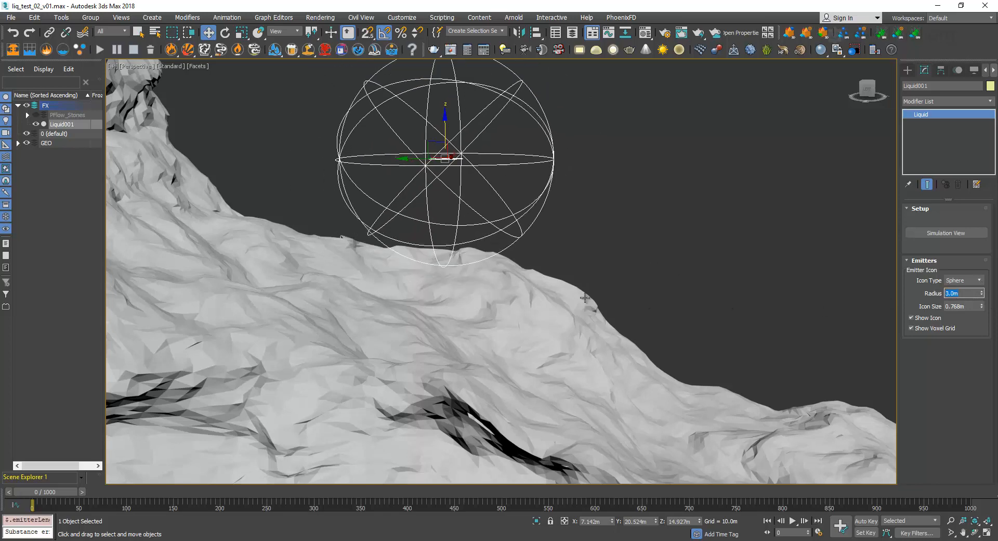
Try enlarging the liquid emitter's icon size to about 14.7 m.
mouse_move(512, 288)
middle_mouse_down("alt")
mouse_move(422, 281)
mouse_move(494, 283)
middle_mouse_up("alt")
scroll(426, 285, "down", 5)
left_click_drag(982, 306, 979, 164)
middle_click_drag(551, 276, 491, 219, "alt")
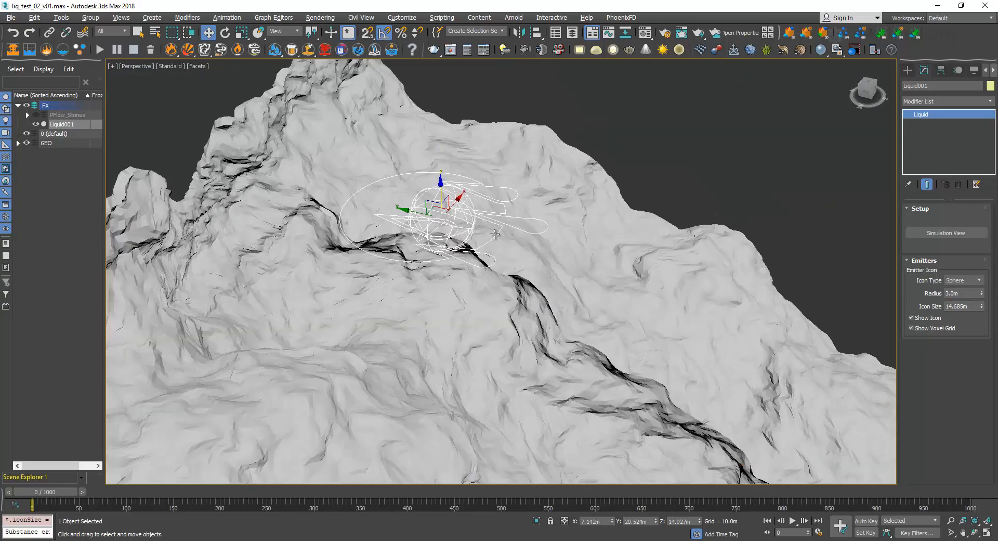
key("e")
key("r")
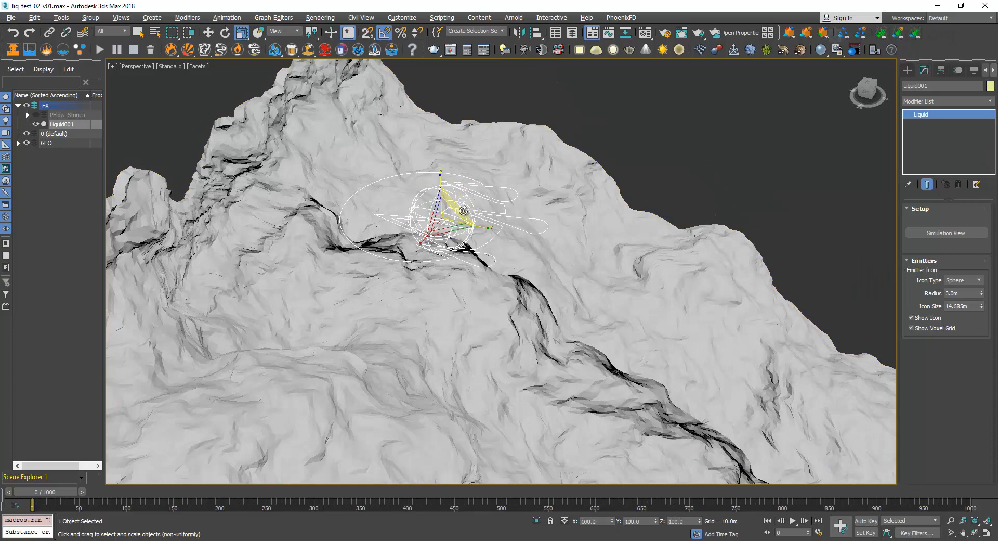
key("e")
left_click_drag(465, 209, 435, 157)
middle_click_drag(436, 162, 443, 189, "alt")
key("w")
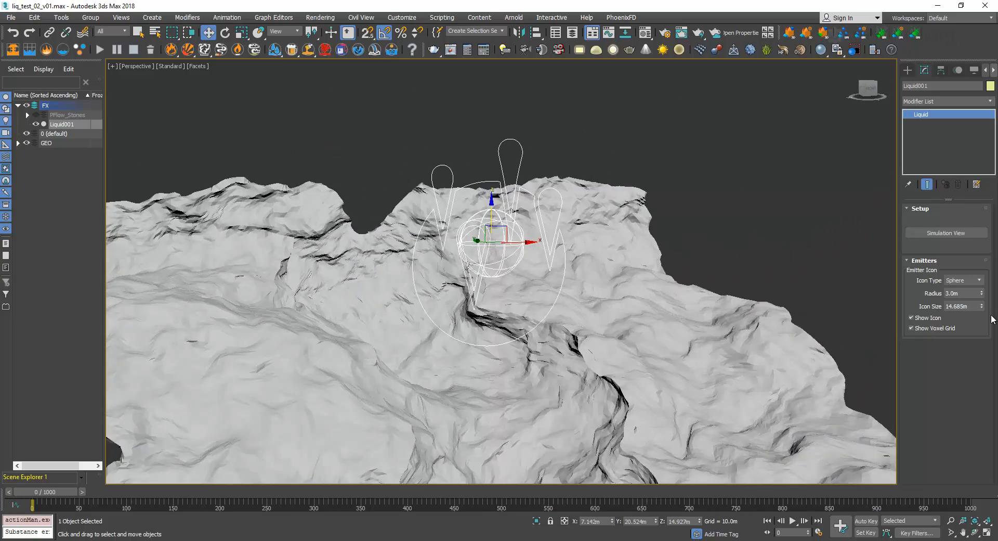
Reduce the emitter's icon size to about 4 m and move the emitter back to the notch at the terrain's upper end.
left_click_drag(981, 308, 985, 370)
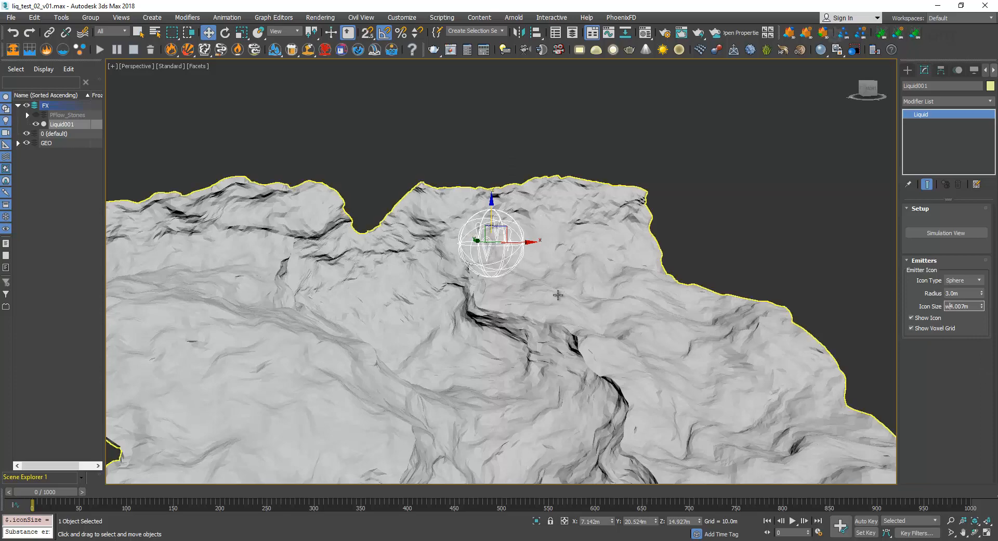
middle_click_drag(556, 294, 601, 315, "alt")
left_click_drag(456, 237, 302, 209)
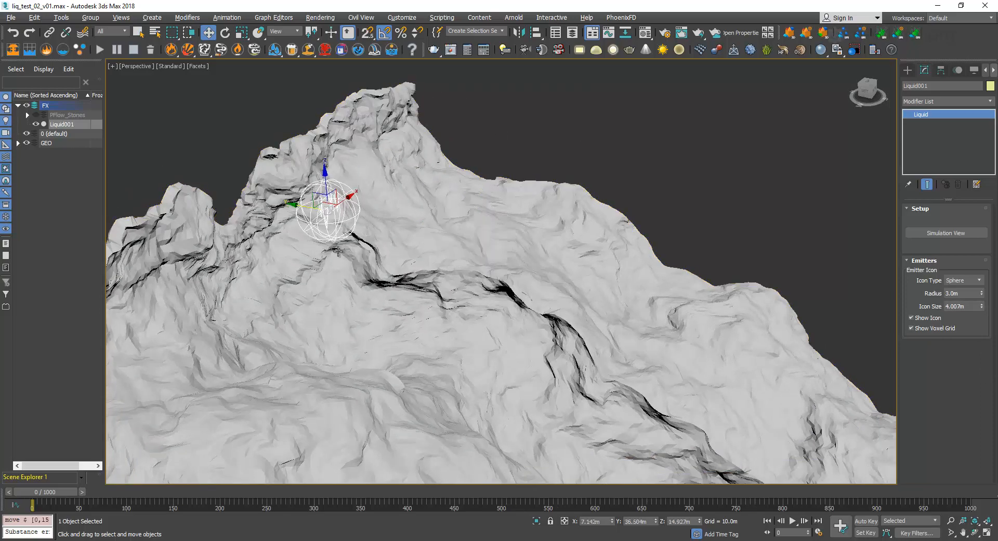
middle_click_drag(363, 259, 301, 246, "alt")
left_click_drag(360, 217, 340, 216)
middle_click_drag(338, 249, 347, 296, "alt")
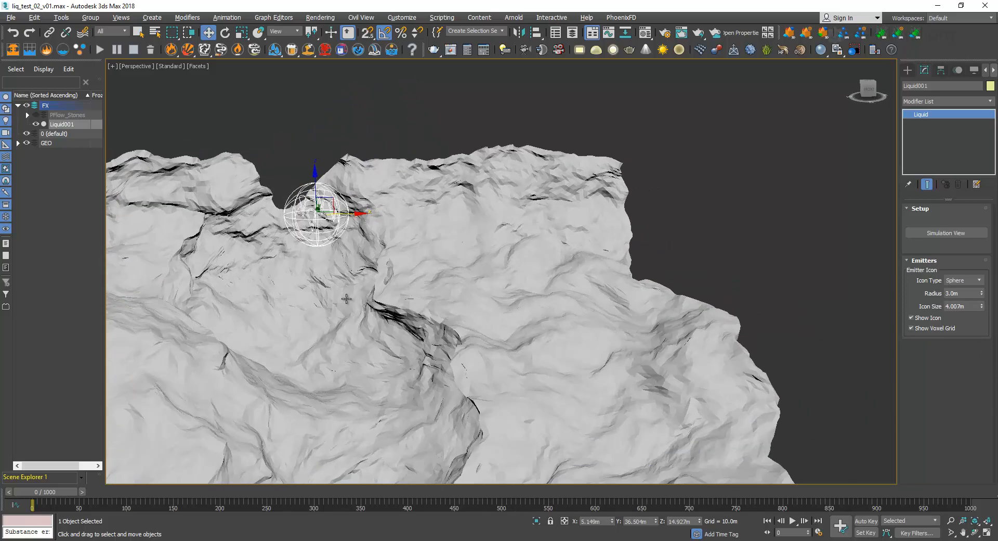
Examine the terrain's slope and channel below the emitter and inspect the GND mesh.
scroll(347, 300, "down", 2)
middle_click_drag(379, 360, 501, 219)
scroll(491, 216, "down", 5)
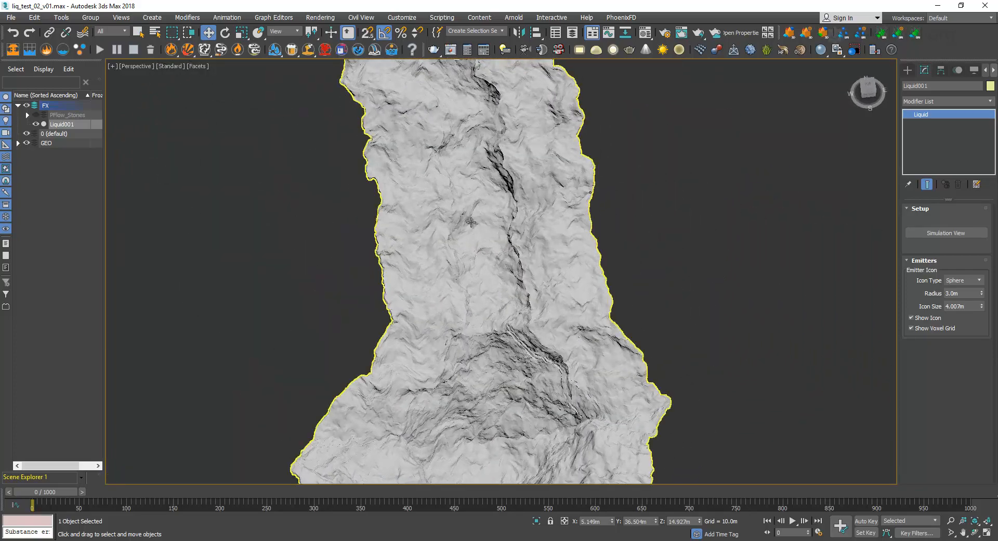
middle_click_drag(488, 366, 539, 274, "alt")
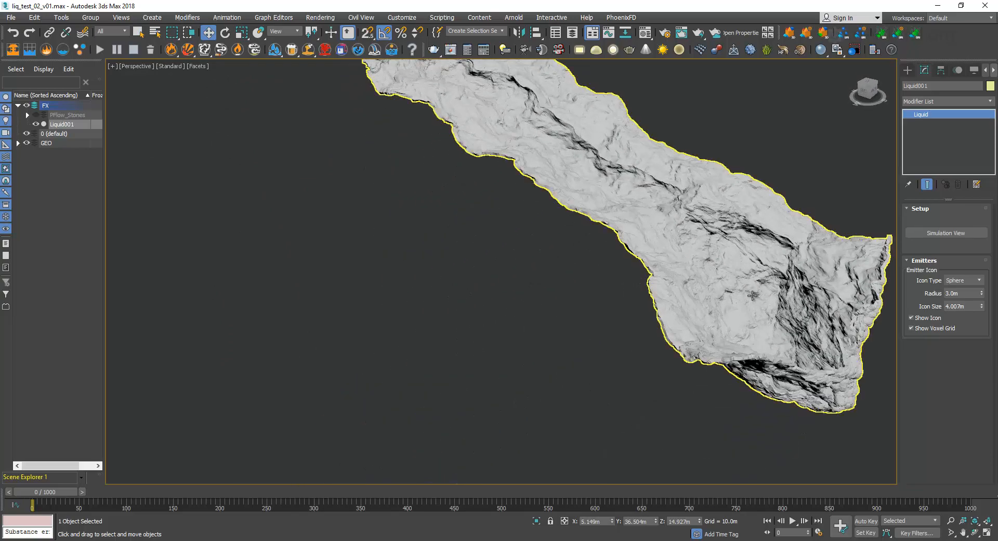
middle_click_drag(760, 280, 549, 166, "alt")
left_click(549, 167)
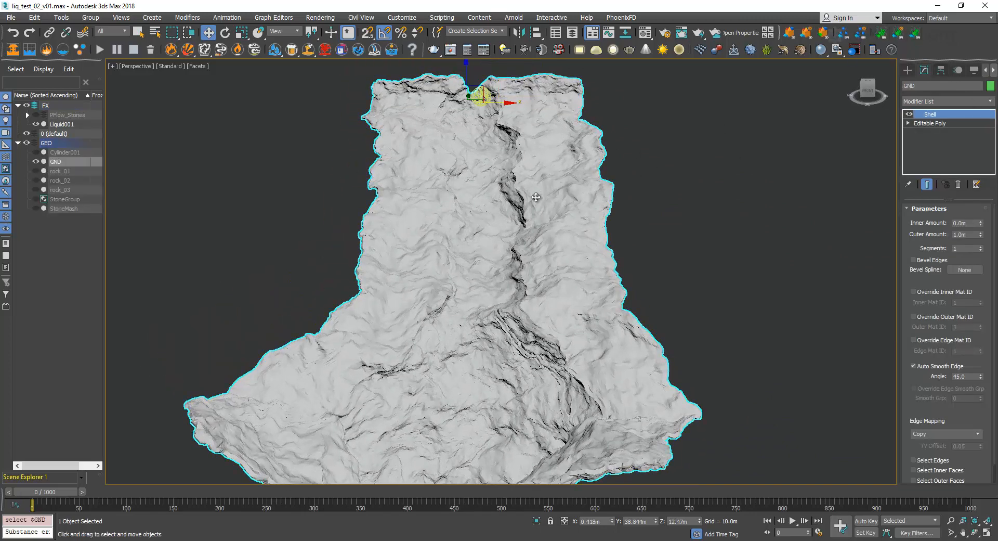
middle_click_drag(479, 207, 498, 199)
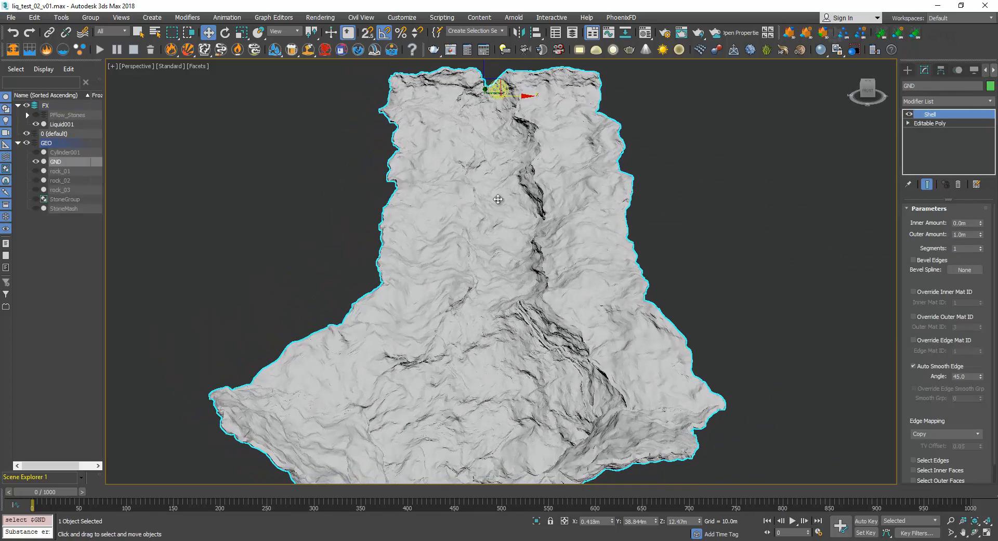
Reselect the liquid emitter, open its Simulation View and keep Sphere as the emitter icon type.
left_click(497, 88)
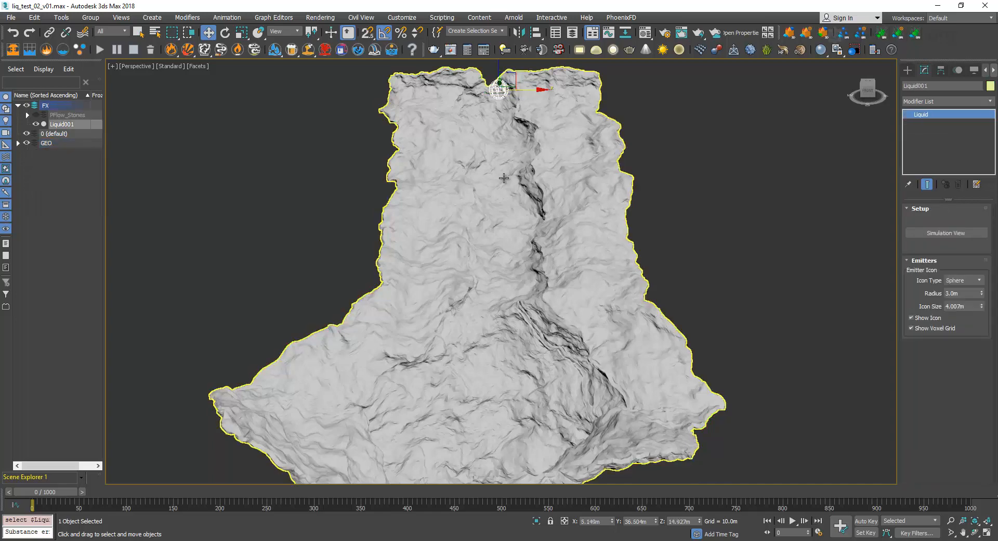
left_click(931, 232)
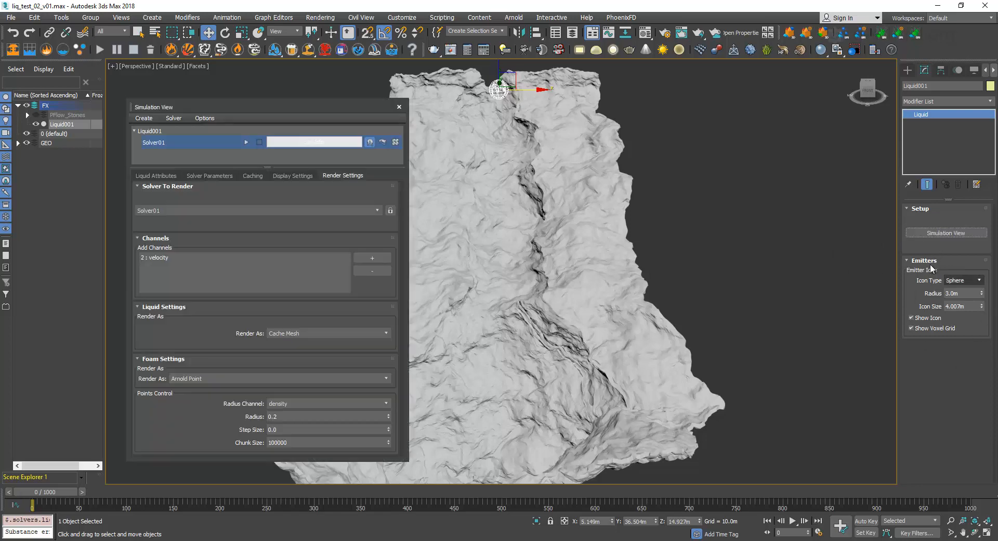
left_click(962, 280)
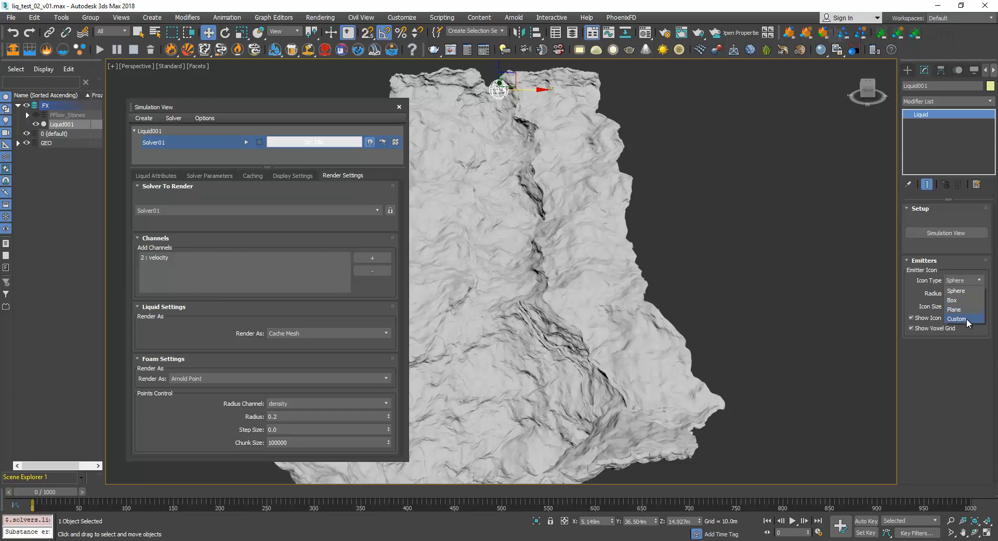
left_click(966, 290)
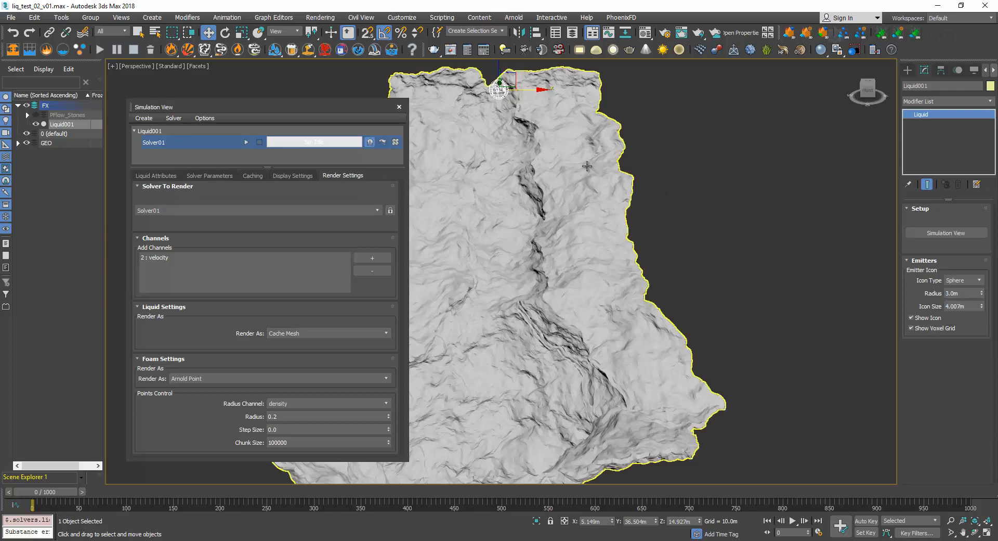
Shift and lower the liquid emitter in the terrain's notch to about X 2.2 m and Z 12.2 m.
middle_click_drag(558, 161, 601, 230)
left_click_drag(568, 159, 559, 166)
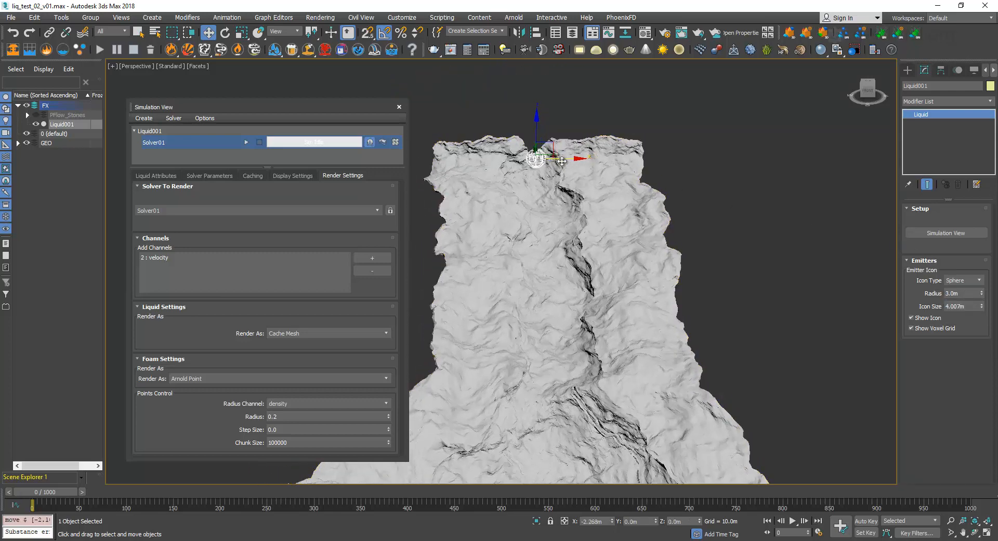
middle_click_drag(534, 126, 585, 163, "alt")
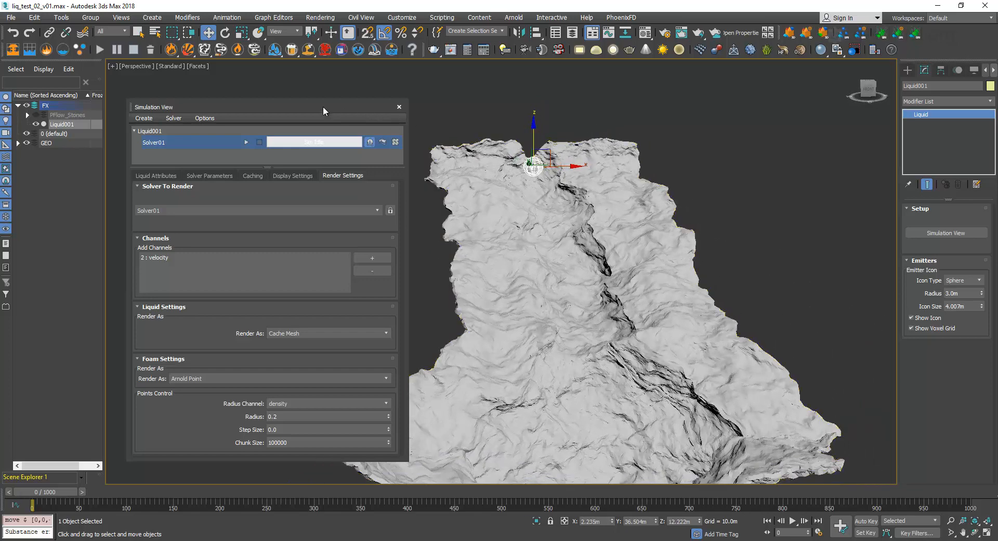
Review the liquid attributes, solver parameters, caching, display and render settings in the Simulation View.
left_click_drag(271, 106, 288, 74)
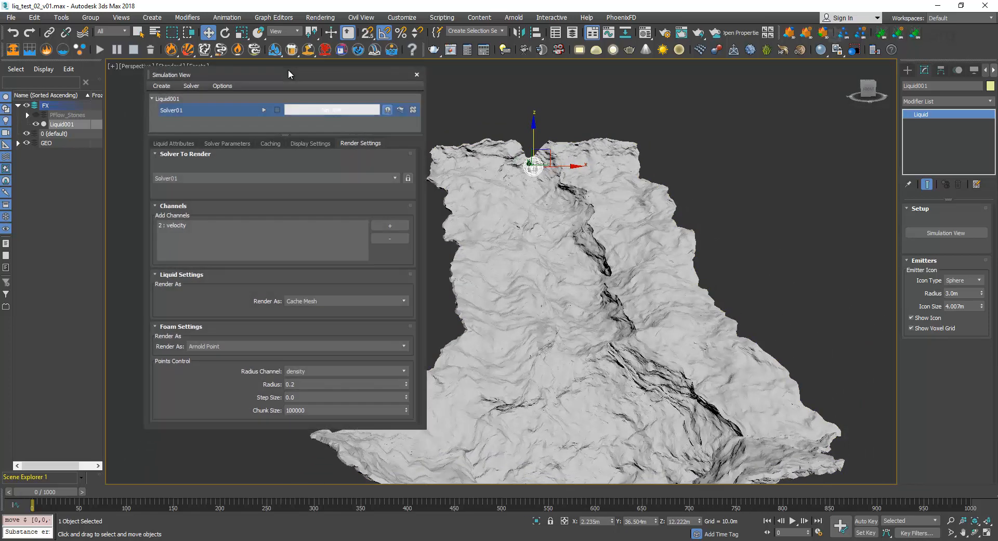
left_click(173, 144)
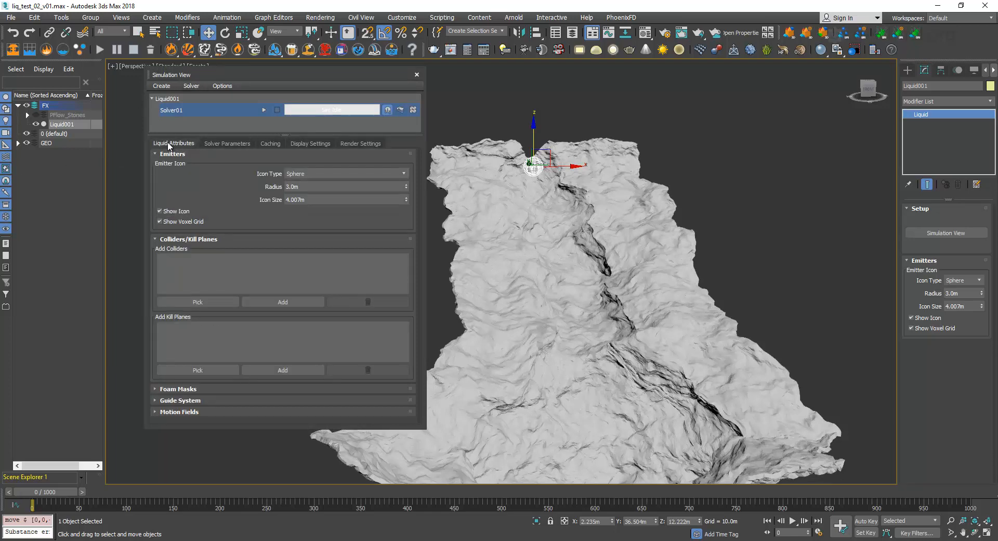
left_click(218, 142)
left_click(271, 144)
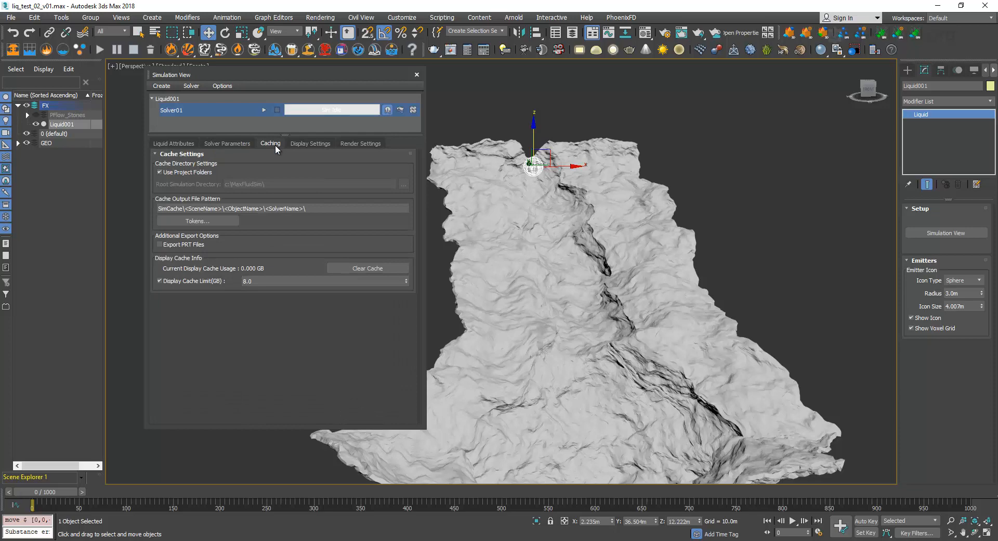
left_click(314, 145)
left_click(355, 144)
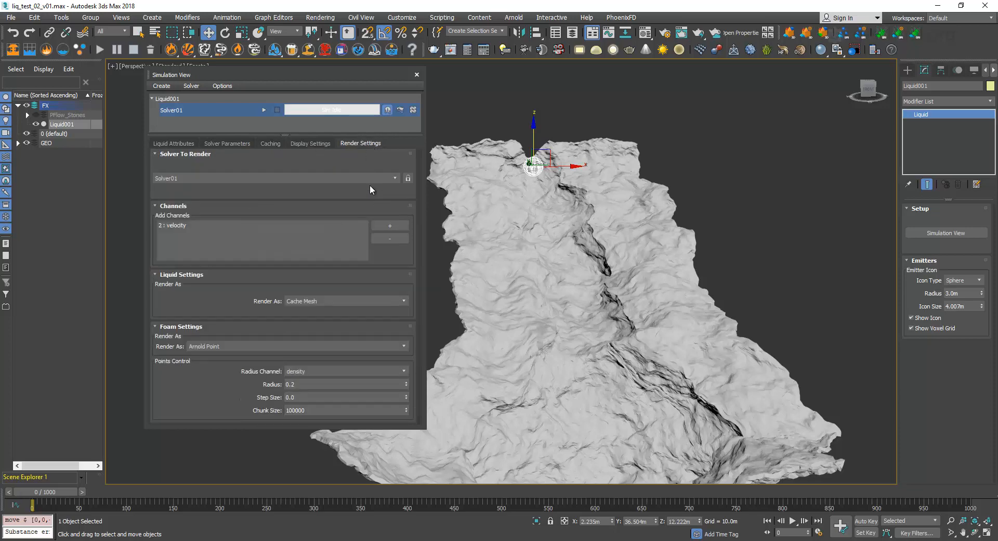
left_click(173, 143)
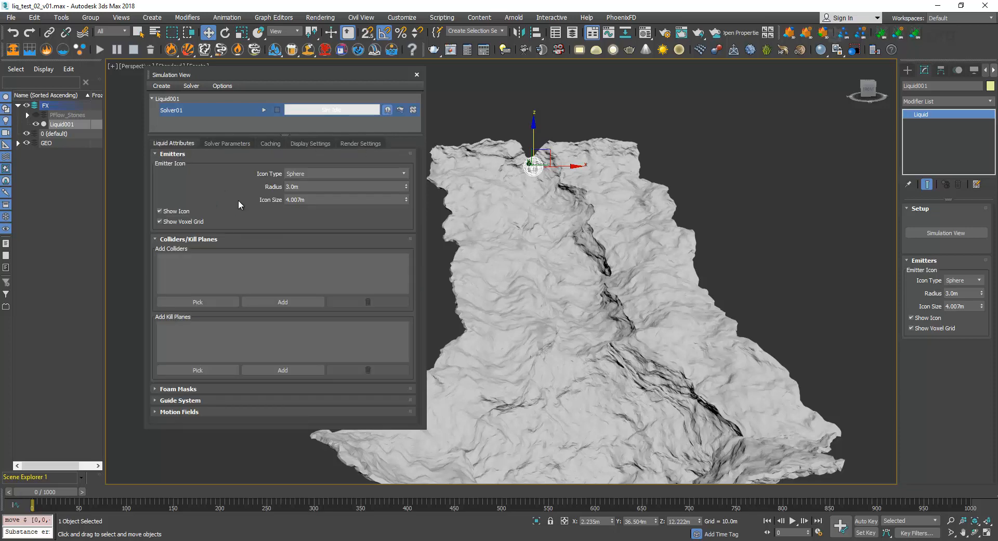
Add the GND terrain mesh as a collider for the liquid simulation.
middle_click_drag(537, 194, 562, 179)
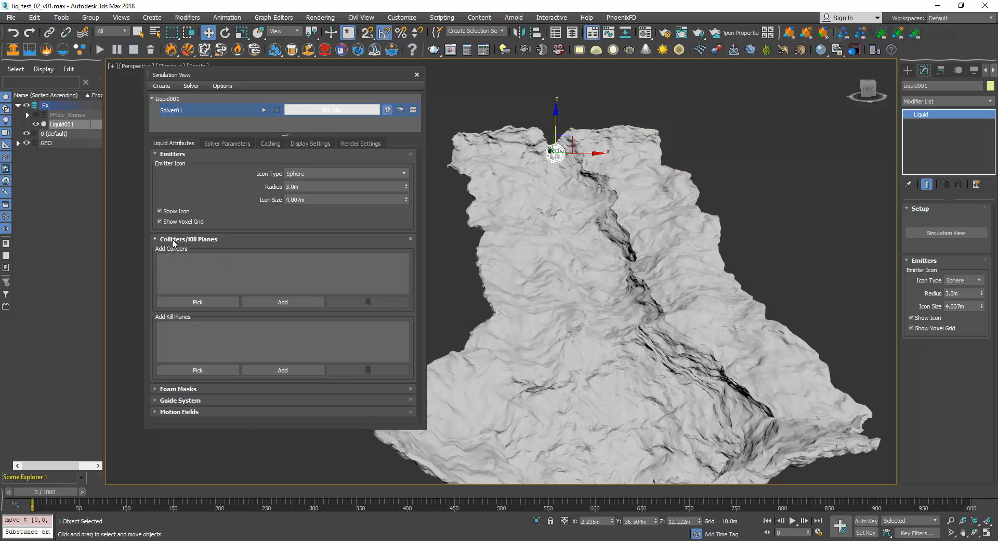
left_click(198, 302)
left_click(191, 298)
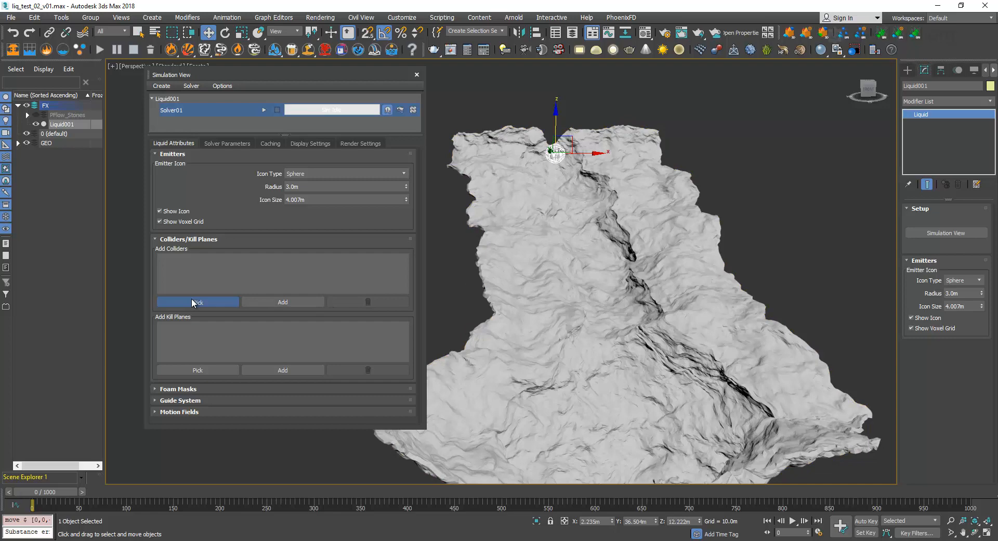
left_click(563, 207)
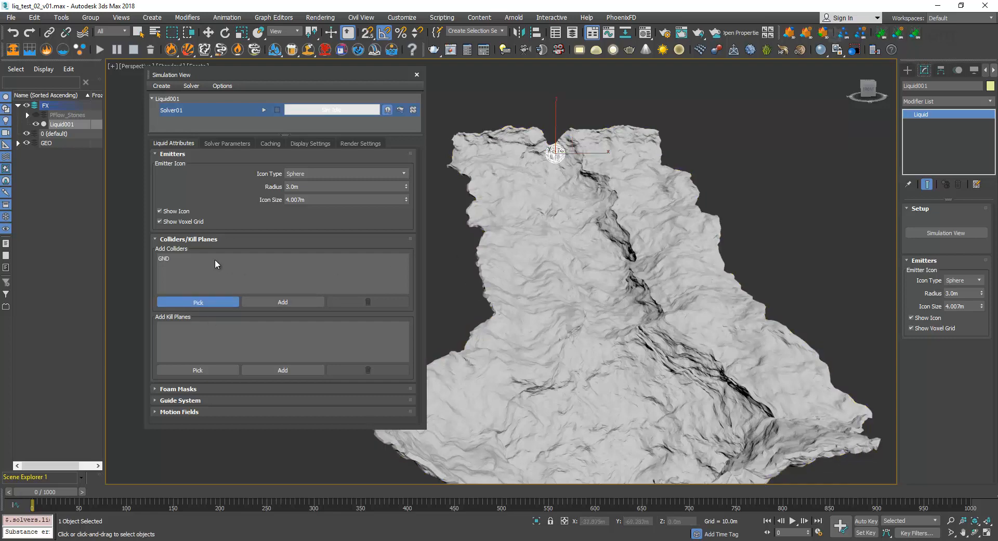
left_click(188, 301)
Start solving the liquid component of Solver01.
left_click_drag(276, 74, 257, 88)
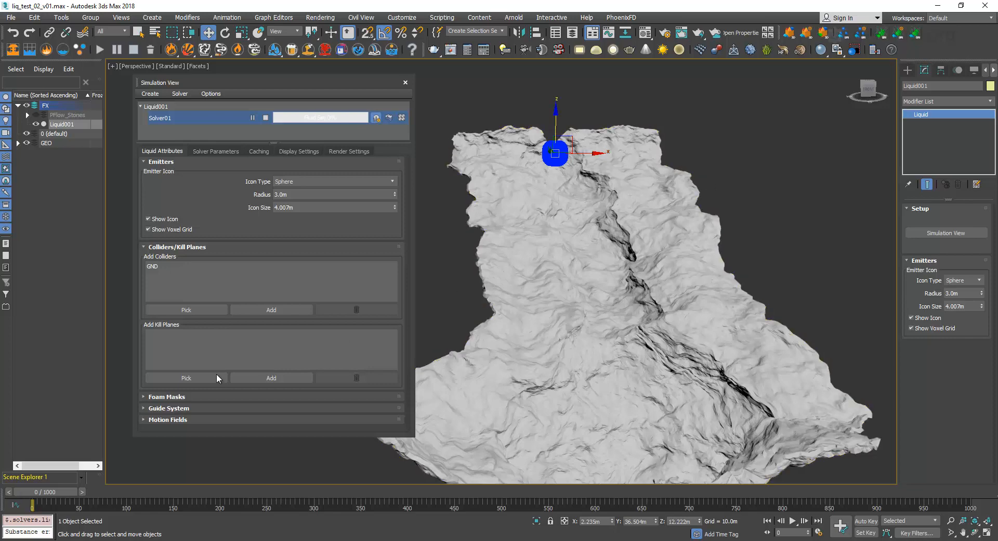
left_click(377, 119)
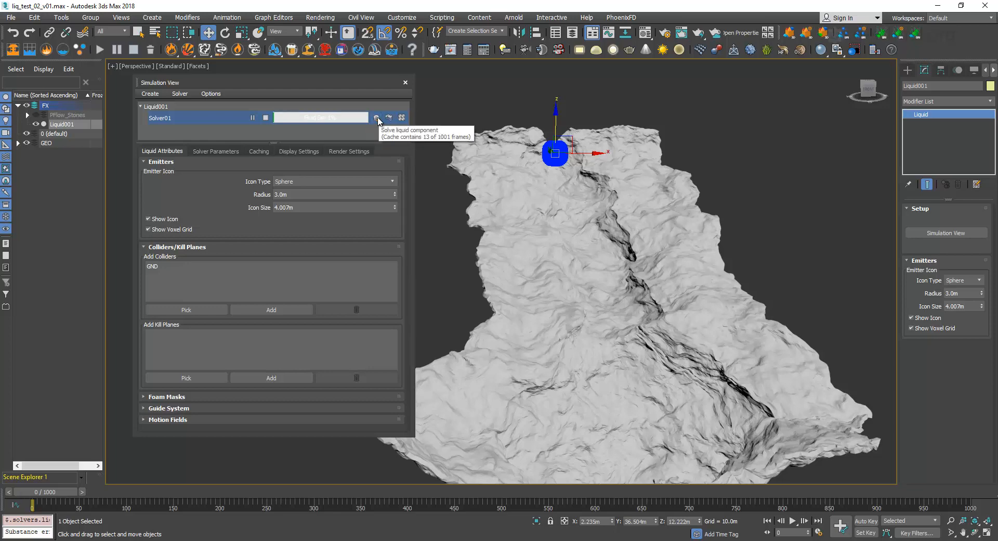
Scrub the timeline to frame 11 to preview the liquid while Solver01 is solving.
left_click_drag(56, 494, 64, 496)
key("w")
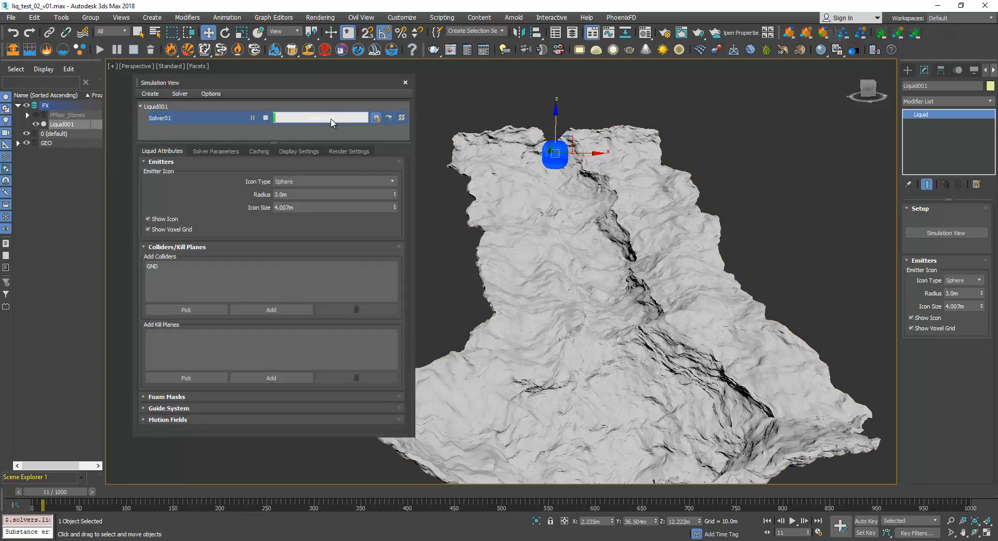
left_click(376, 118)
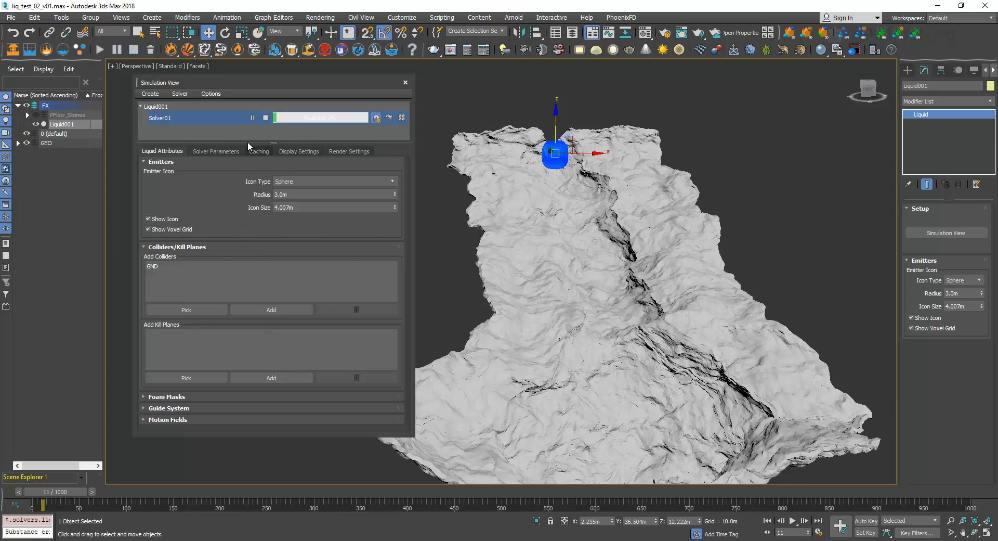
Review the liquid's cache settings and check the current project folder, 3dsmax_liquid, without changing it.
left_click_drag(273, 80, 279, 80)
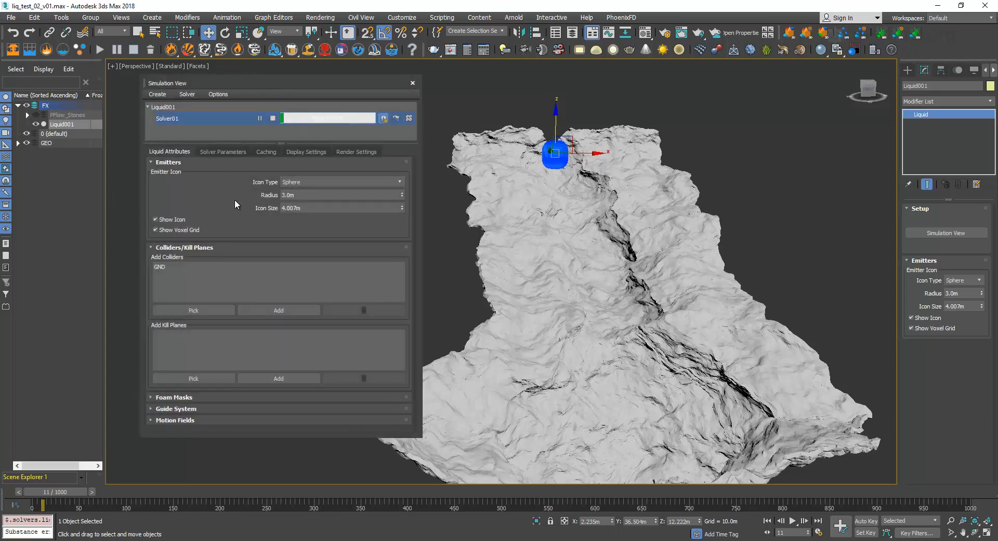
left_click(265, 153)
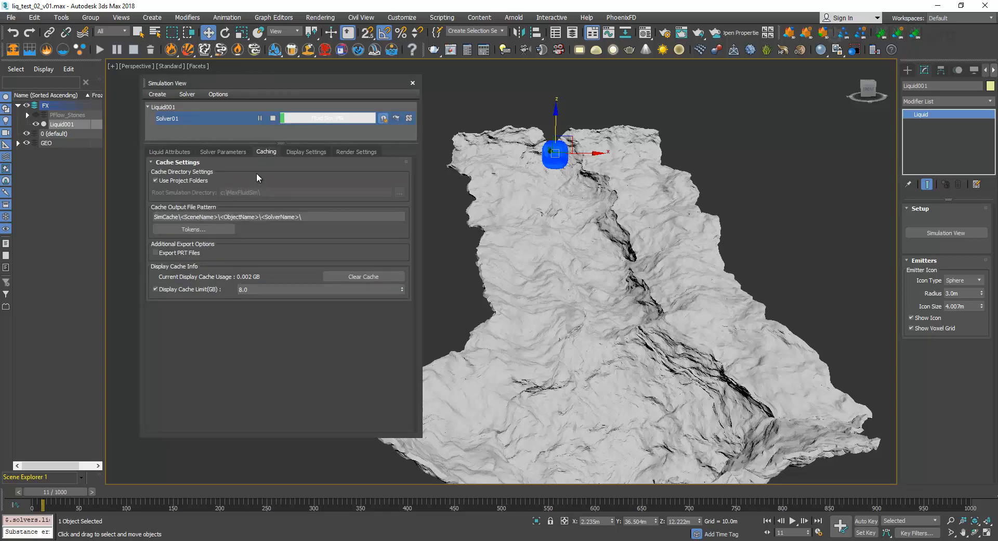
left_click_drag(274, 85, 283, 73)
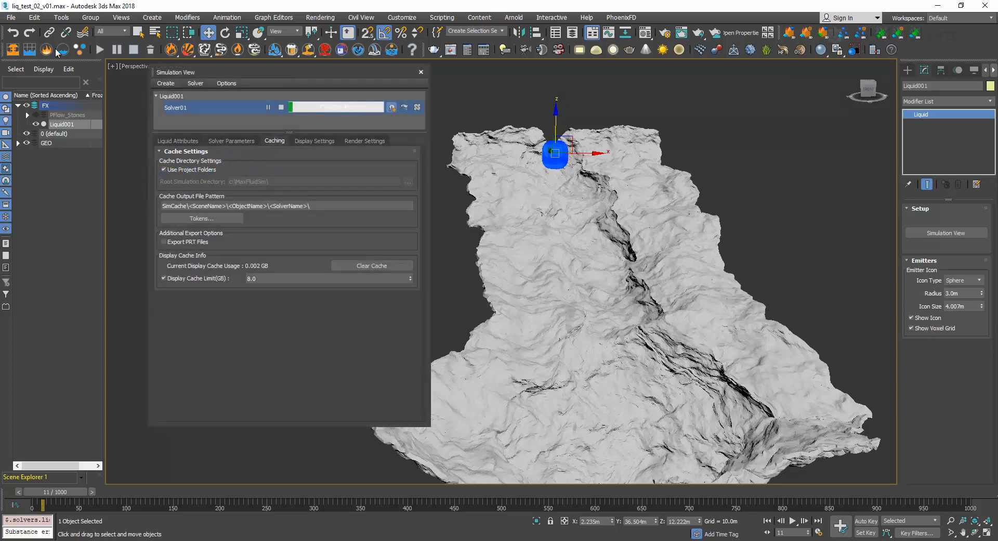
left_click(11, 18)
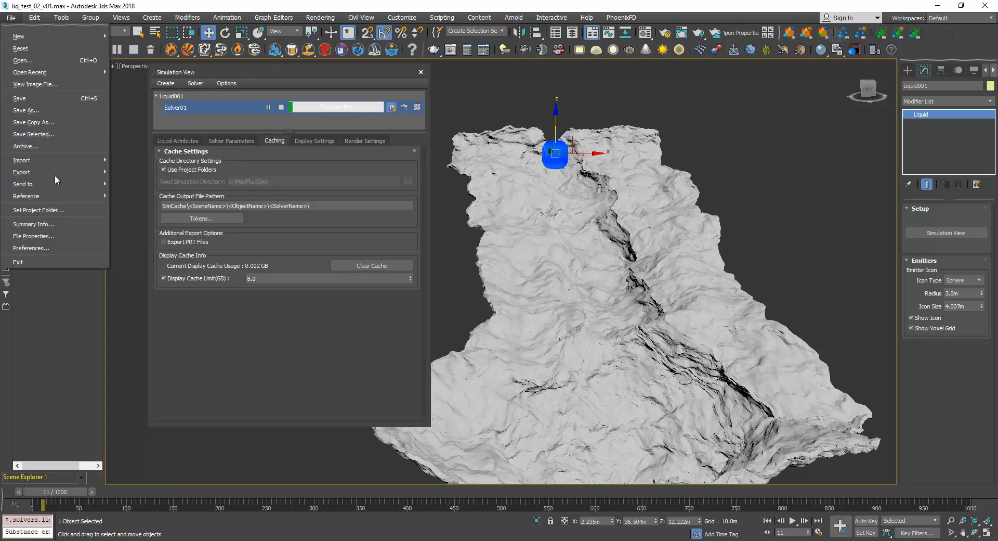
left_click(50, 210)
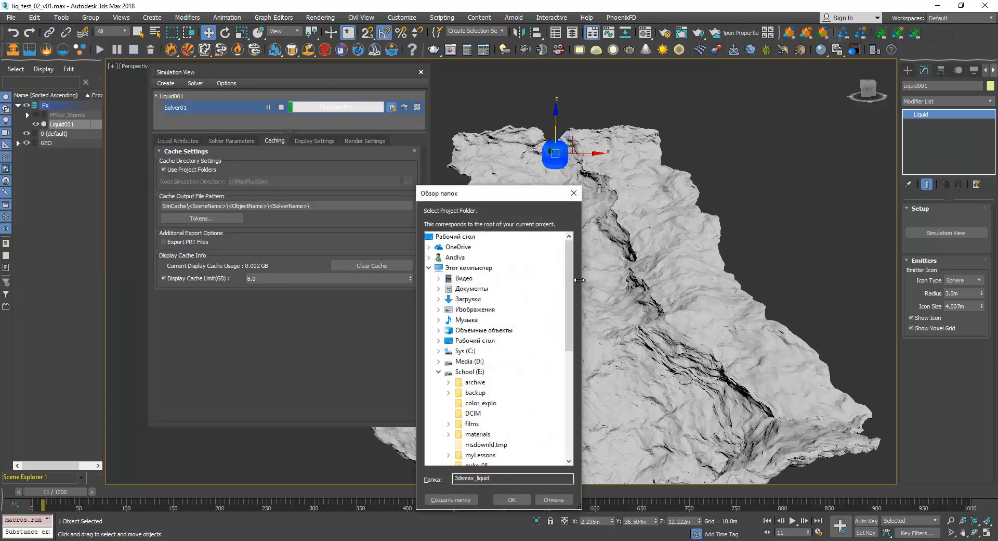
left_click_drag(571, 281, 571, 371)
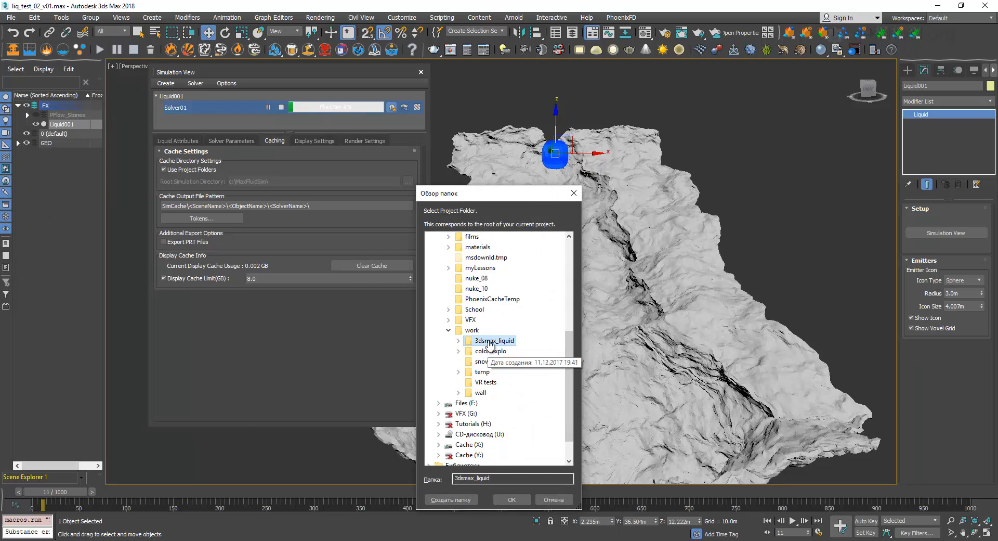
left_click(574, 193)
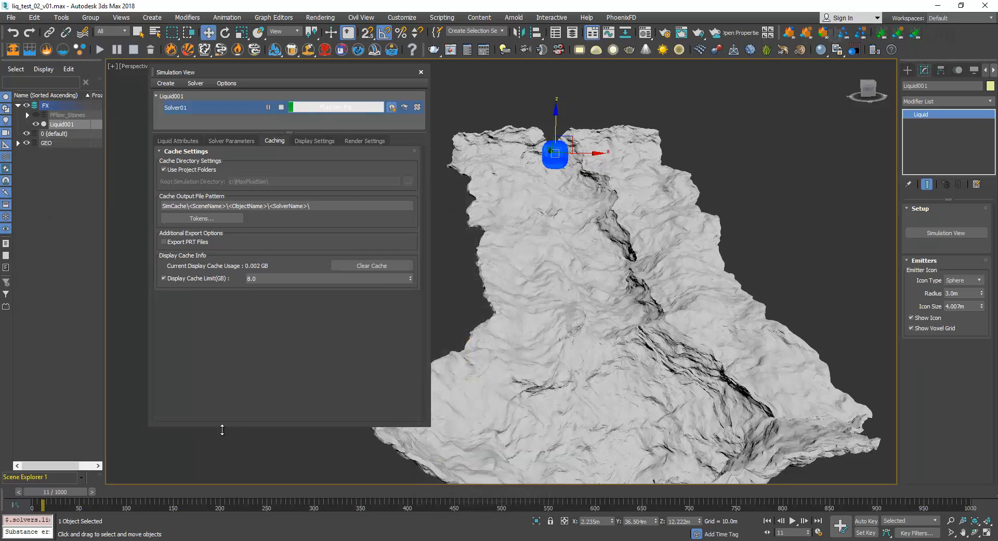
Compare the contents of the 3dsmax_liquid folder in File Explorer with the tokens in the cache output file pattern.
left_click(127, 540)
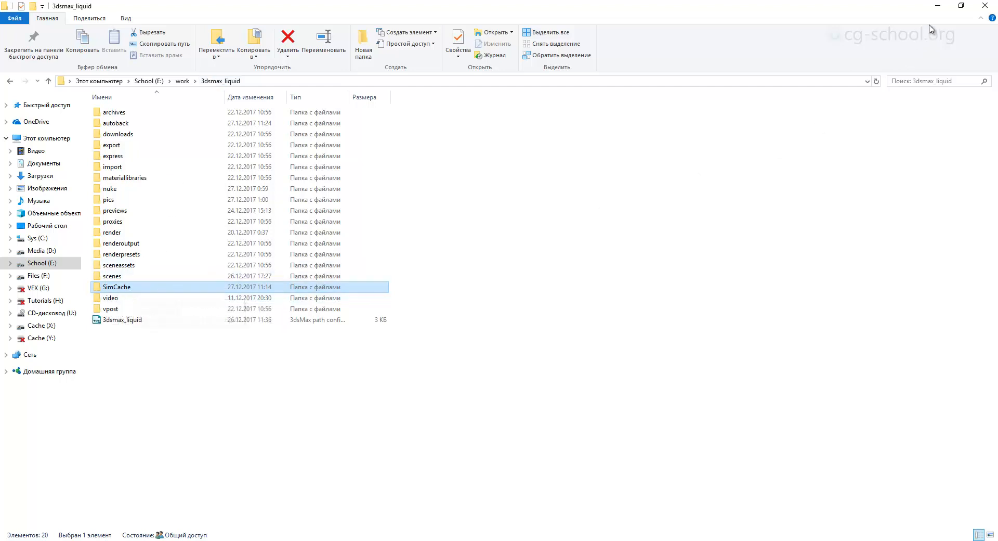
left_click(937, 6)
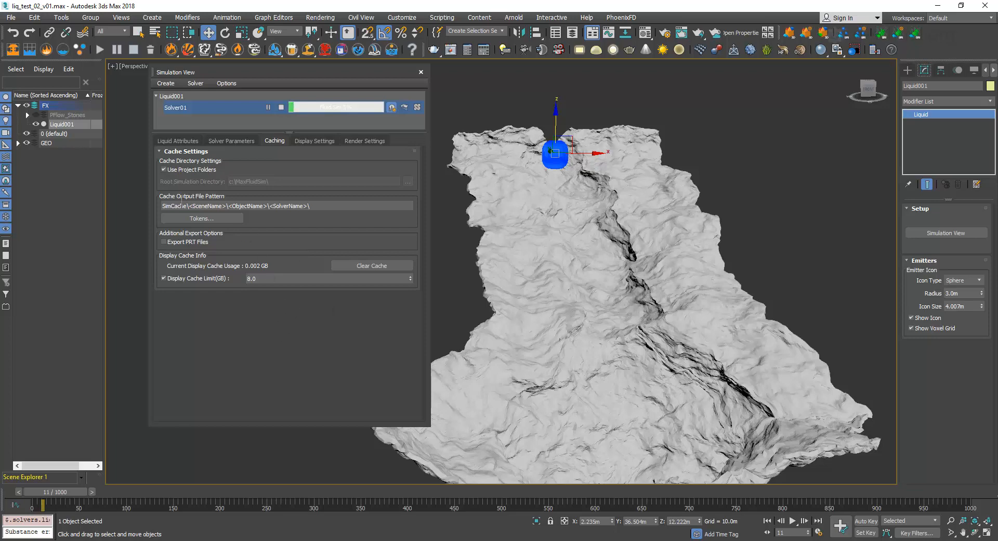
left_click(165, 205)
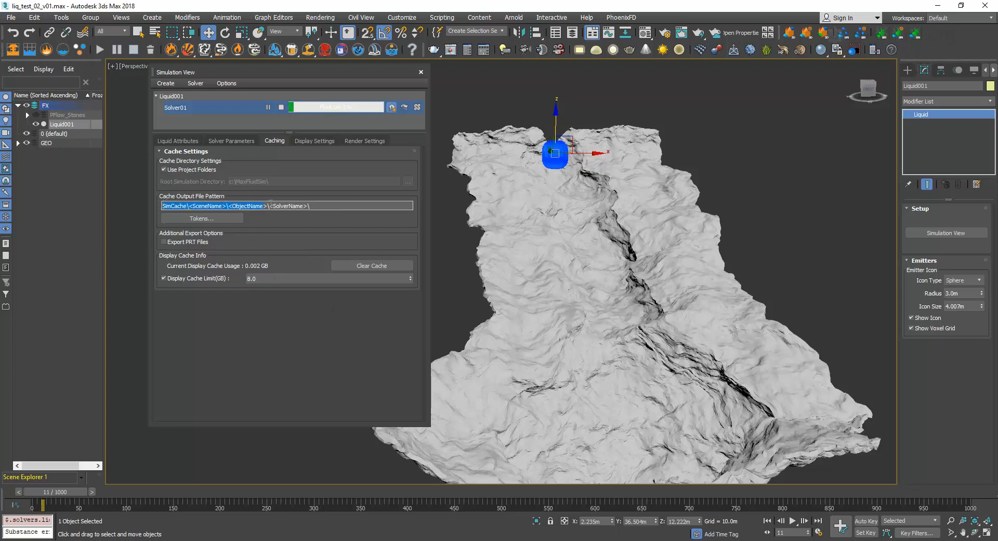
left_click(327, 204)
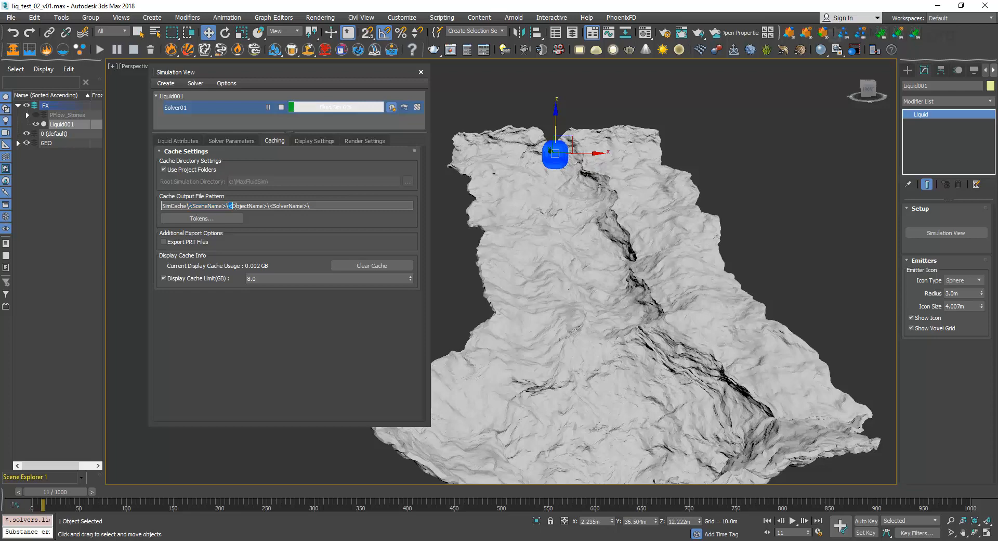
left_click_drag(252, 203, 300, 204)
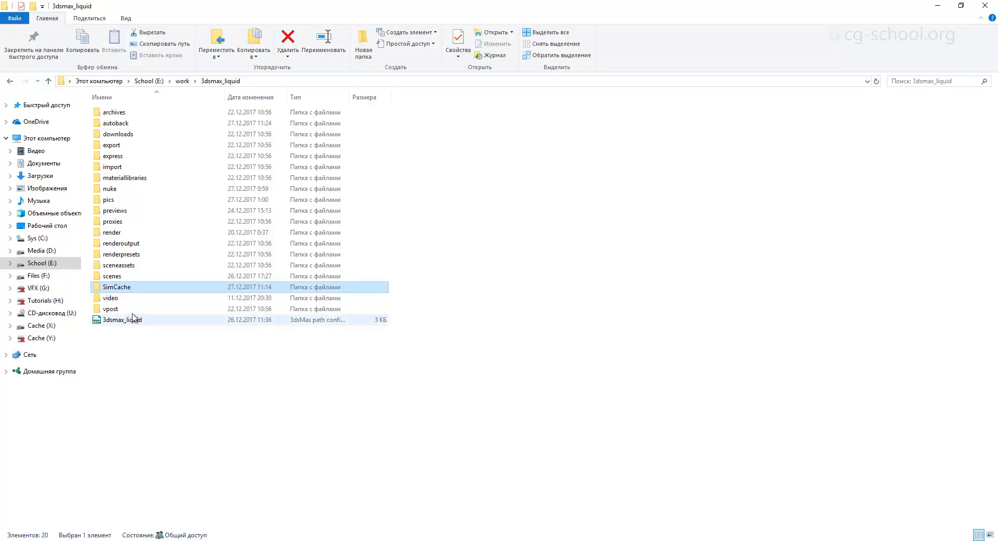
Open the SimCache folder in File Explorer and go into the liq_test_02_v01 scene folder.
double_click(118, 287)
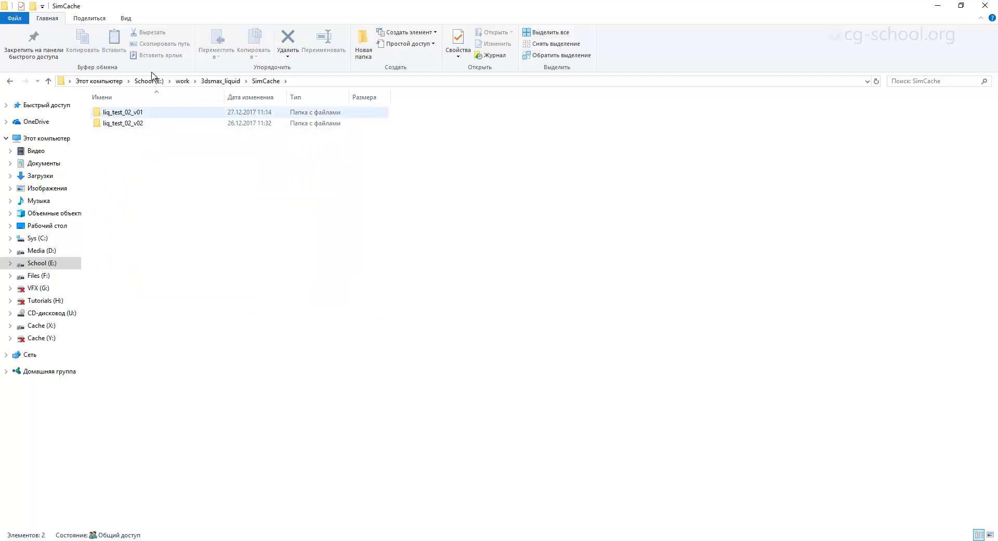
left_click_drag(178, 13, 214, 137)
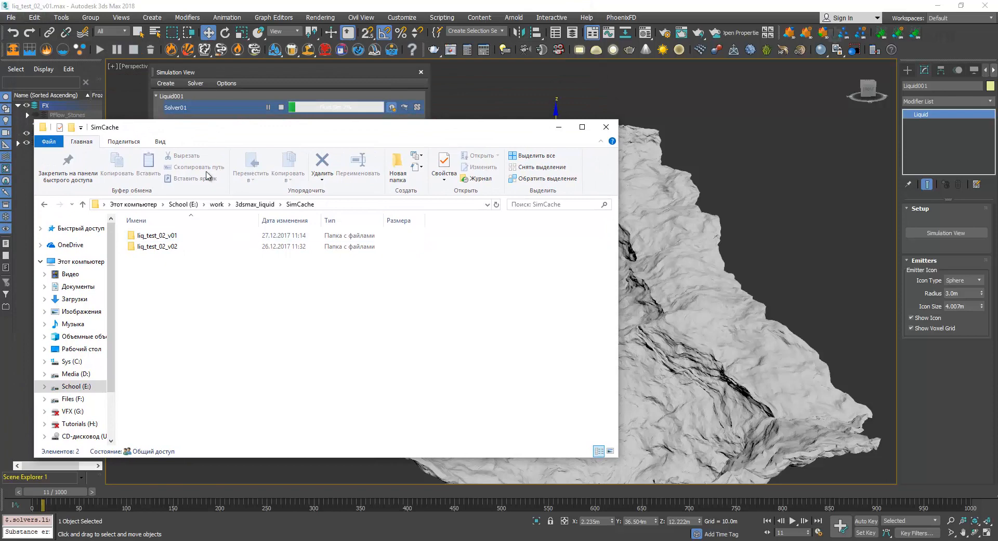
double_click(223, 128)
double_click(129, 112)
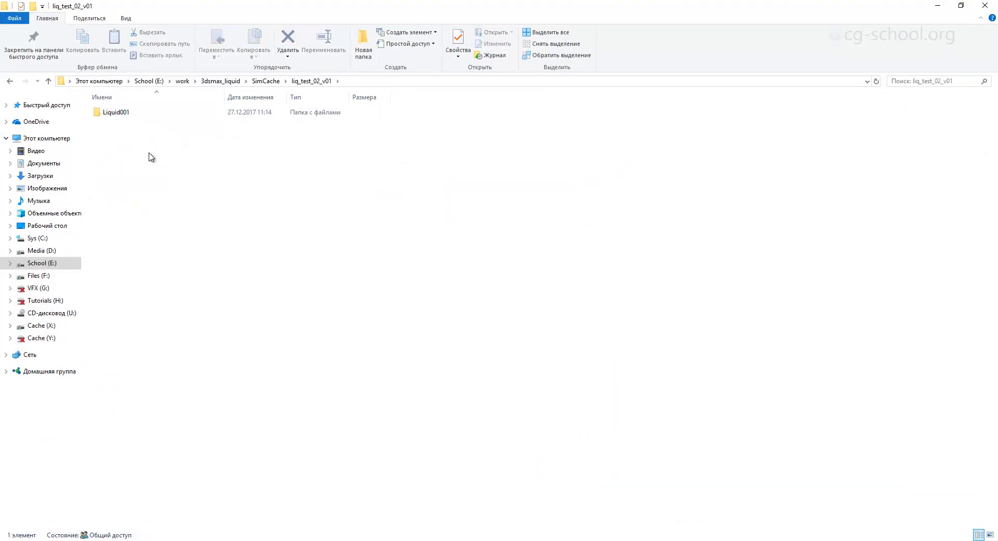
left_click_drag(234, 14, 439, 127)
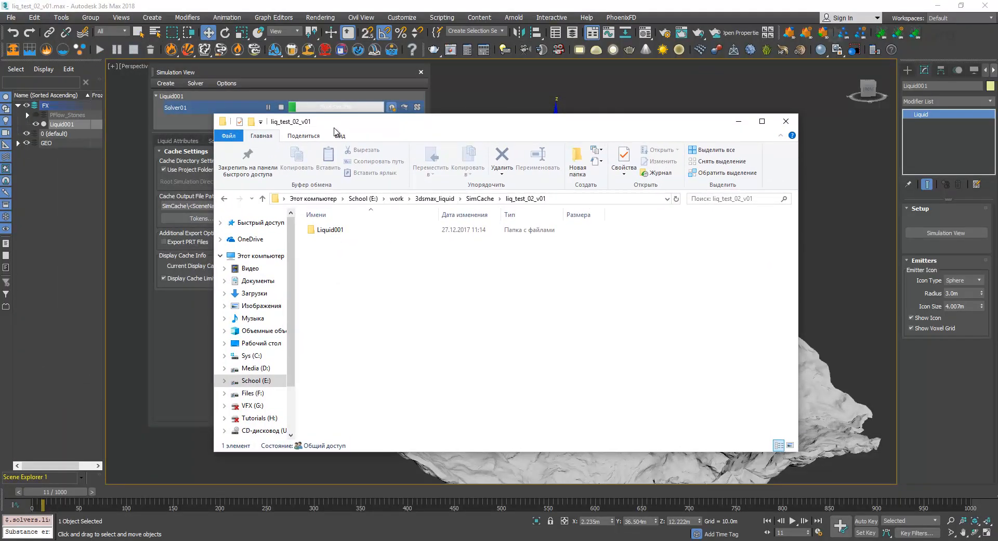
Open the Liquid001 folder and its Solver01 subfolder to examine the cache contents, and return to 3ds Max.
left_click(347, 232)
key("Delete")
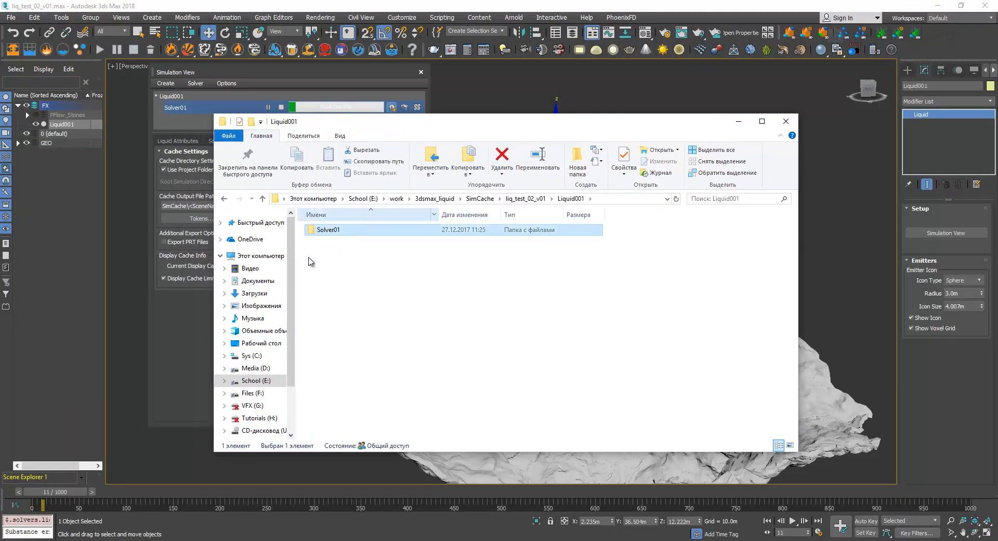
left_click_drag(462, 125, 485, 132)
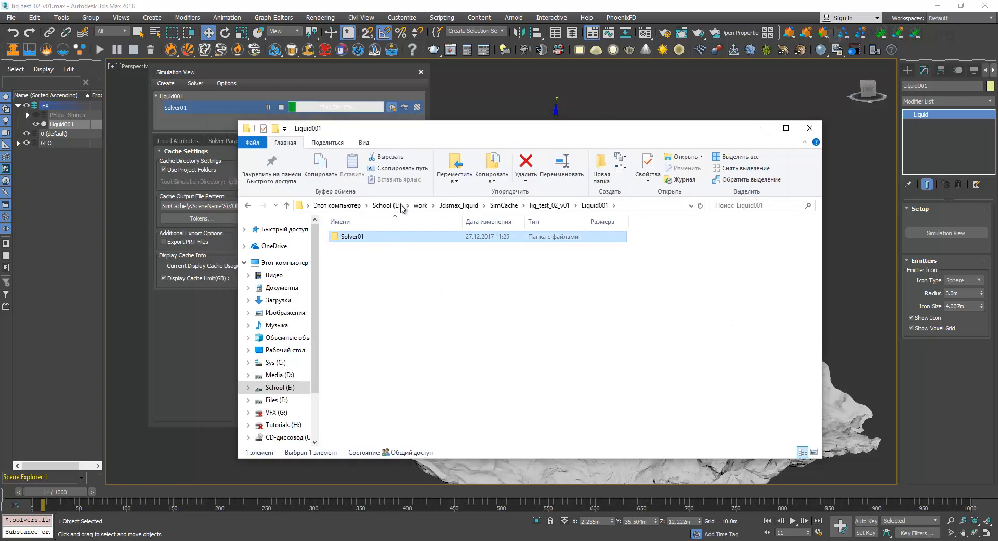
left_click_drag(445, 128, 439, 106)
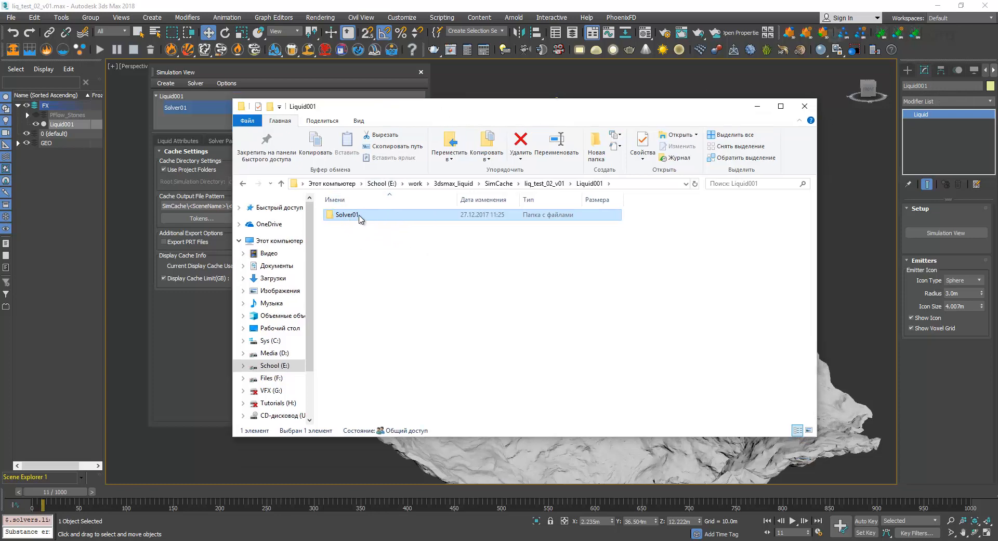
left_click_drag(443, 113, 437, 108)
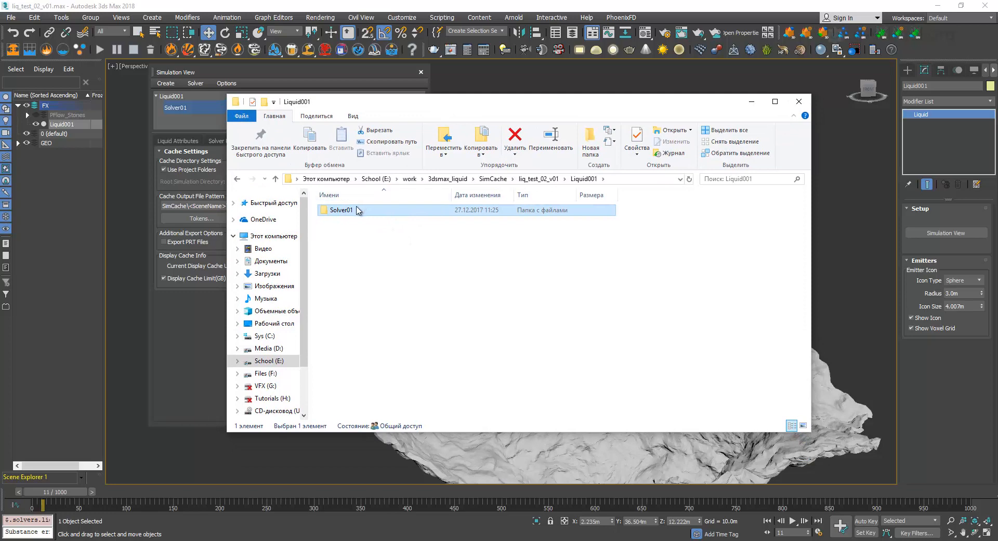
double_click(357, 210)
double_click(440, 105)
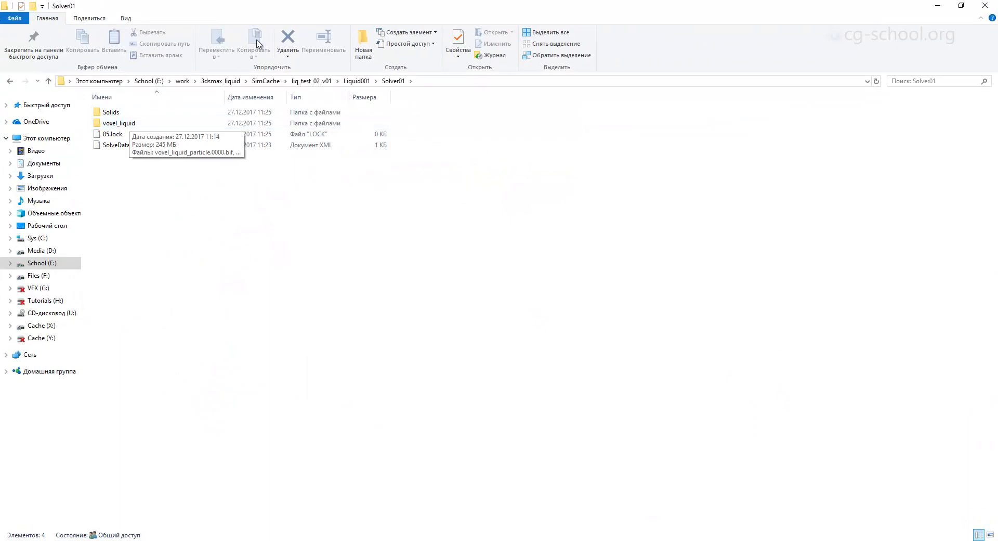
left_click(942, 5)
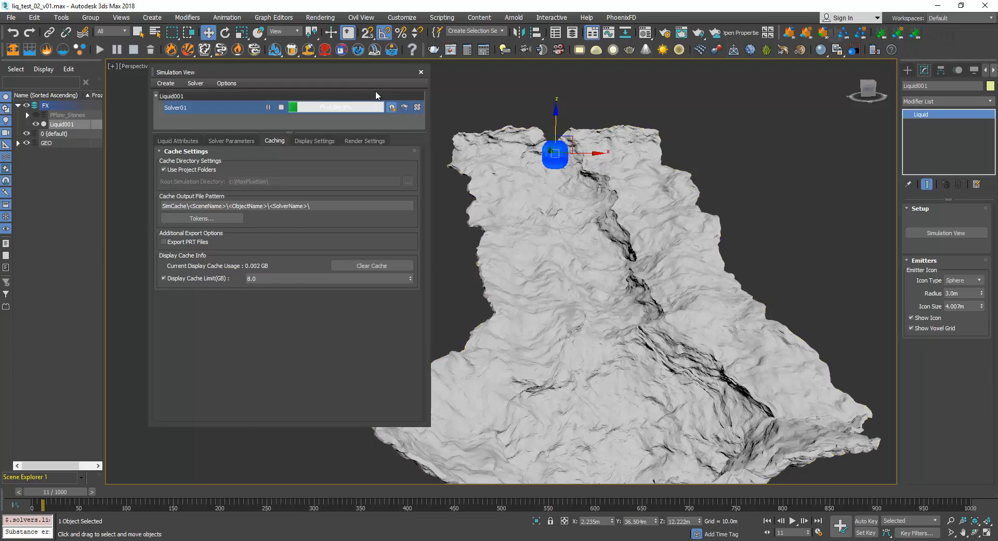
left_click_drag(341, 74, 343, 92)
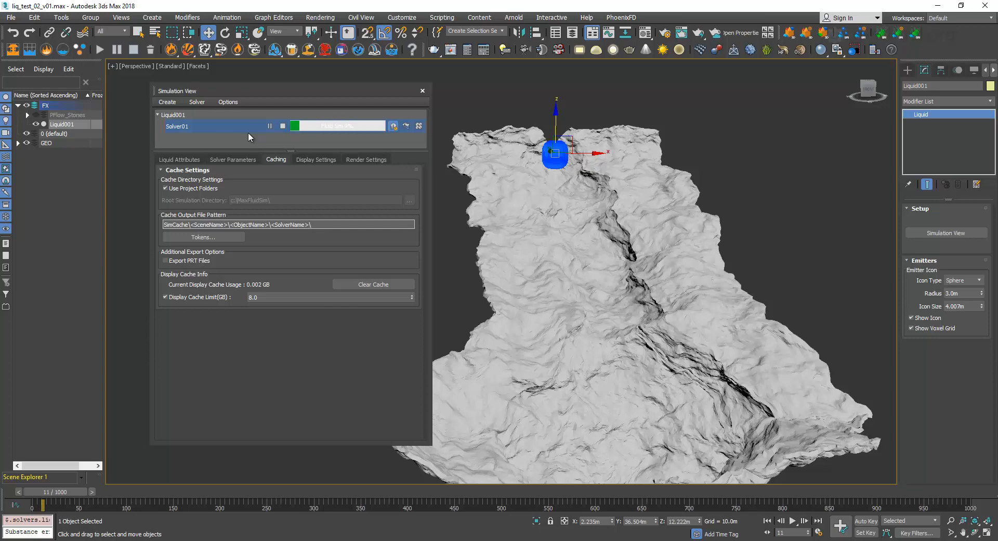
left_click_drag(274, 92, 266, 89)
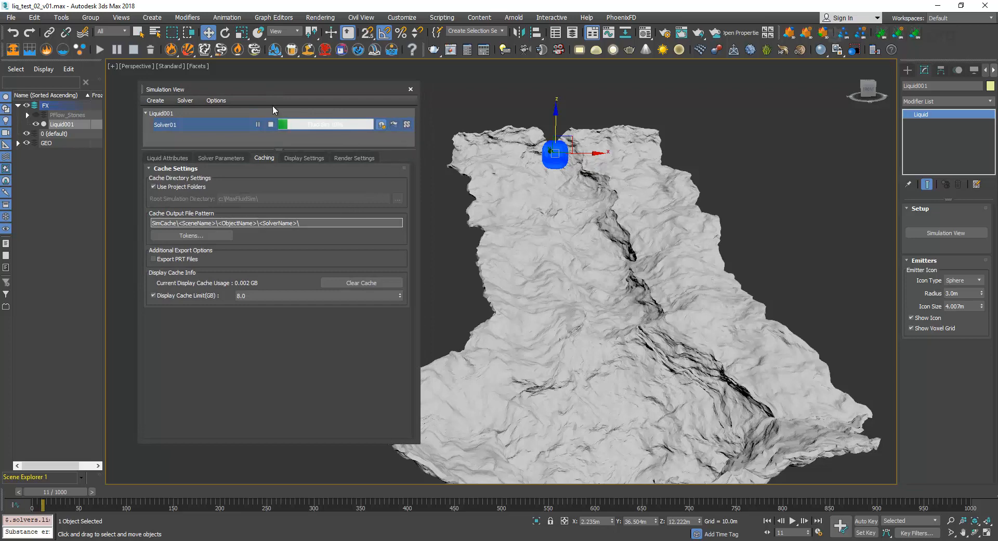
left_click_drag(270, 90, 266, 84)
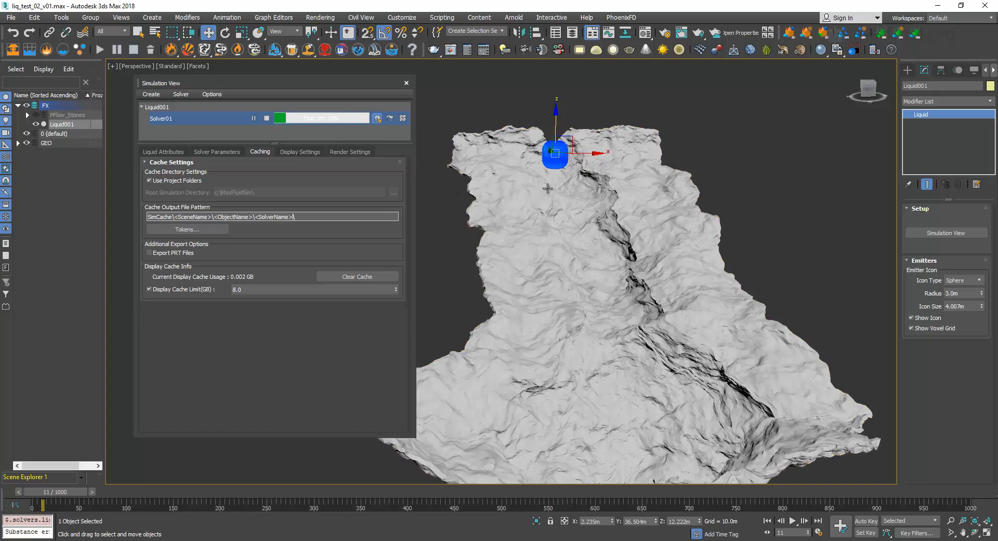
Check the solve progress in the Solver01 cache folder in File Explorer and return to 3ds Max.
left_click(148, 540)
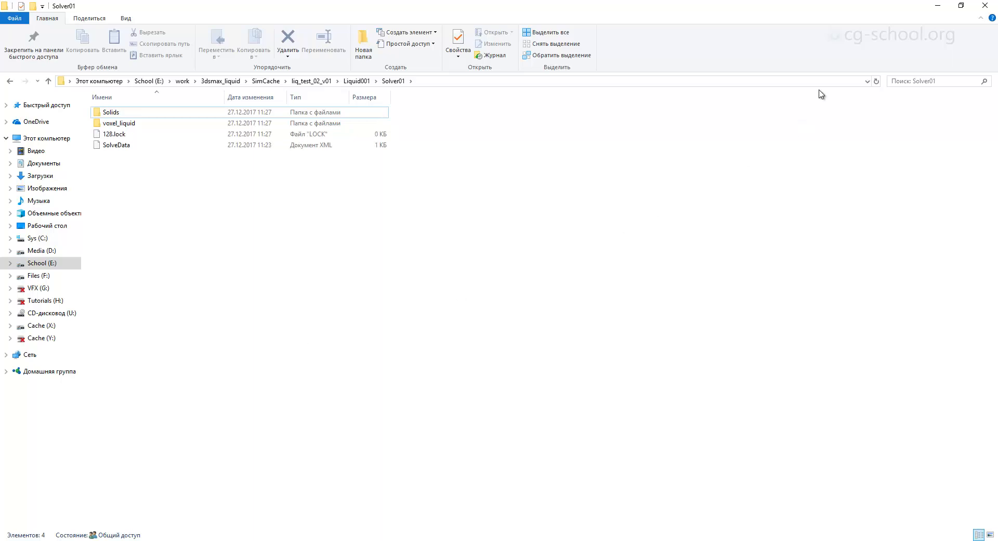
left_click(939, 6)
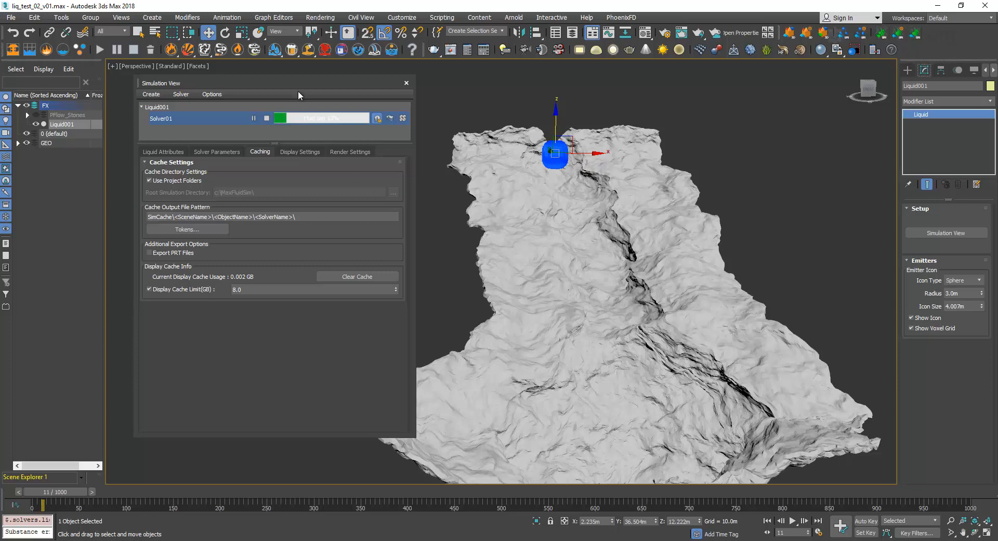
left_click_drag(298, 88, 297, 99)
Find the most recently cached frame in Solver01's voxel_liquid folder in File Explorer and return to 3ds Max.
left_click(124, 540)
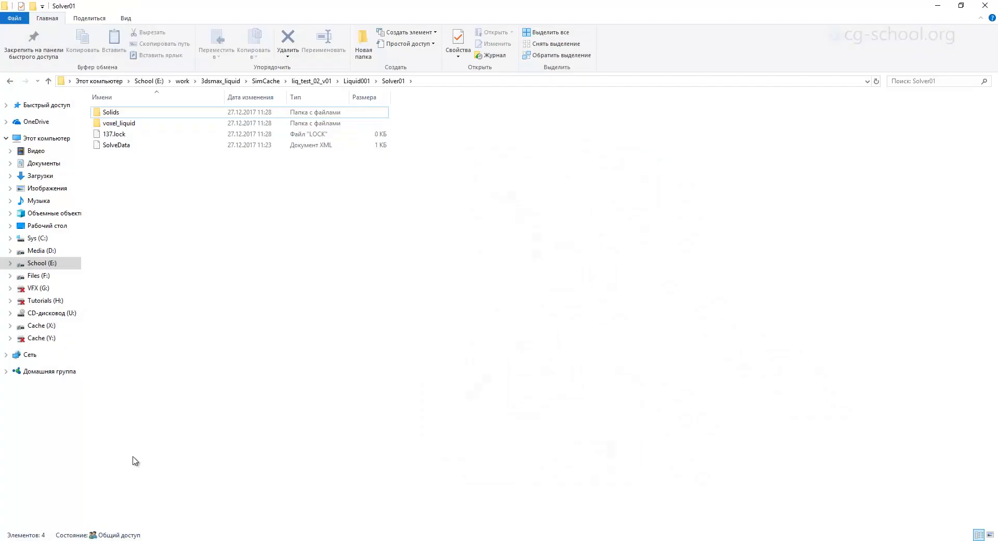
double_click(119, 123)
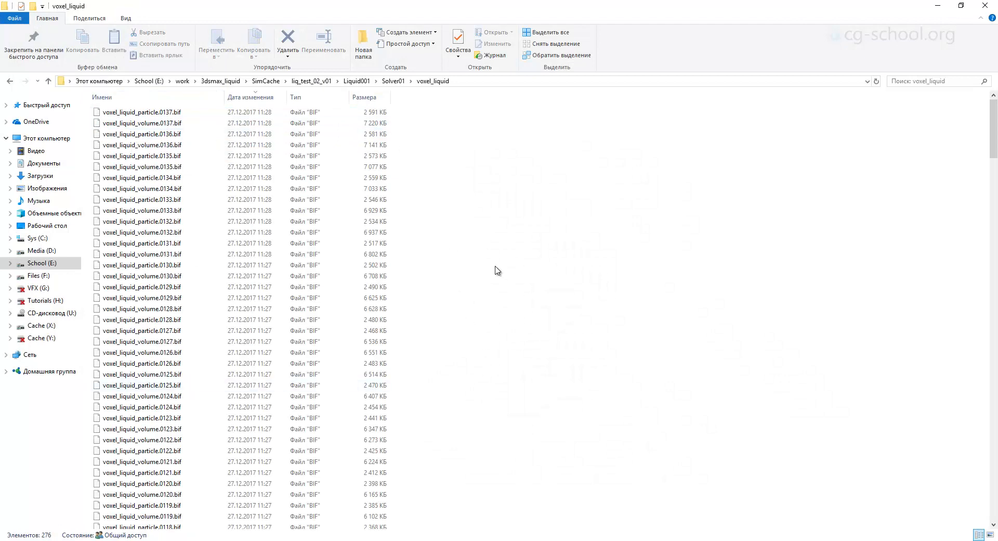
left_click_drag(994, 114, 910, 125)
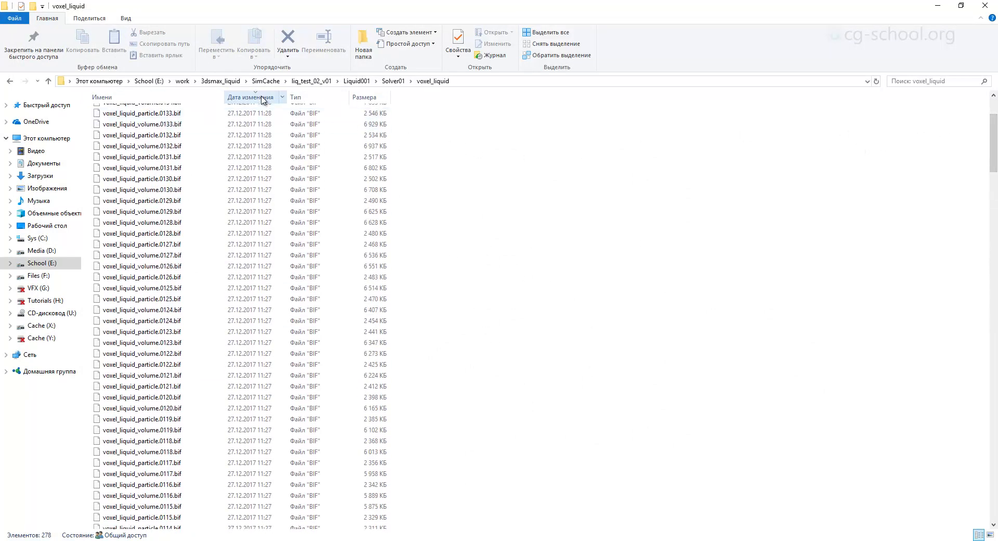
scroll(579, 129, "up", 4)
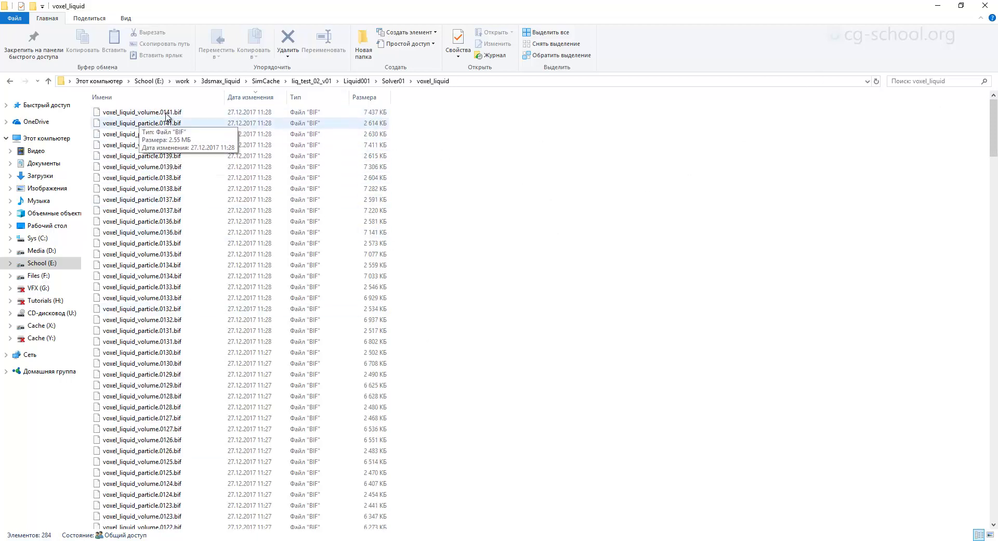
left_click(937, 7)
left_click(127, 540)
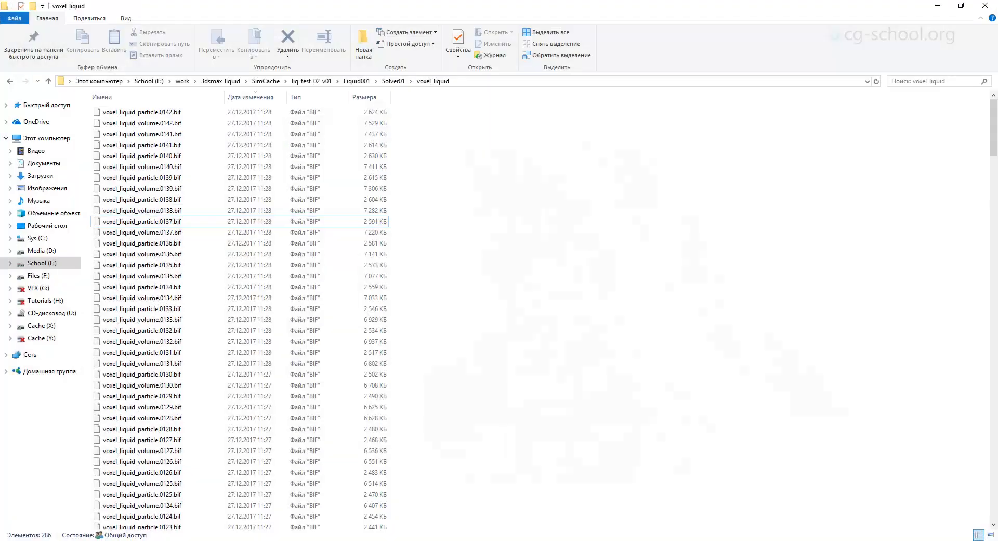
left_click(193, 540)
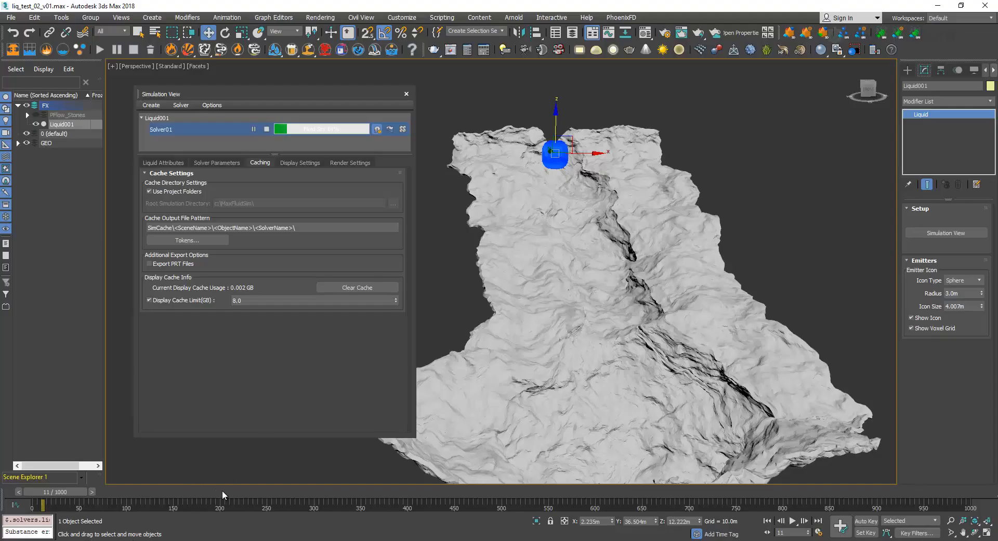
Go to frame 142 and inspect the cached liquid flowing down the terrain in the Perspective view.
left_click_drag(790, 534, 761, 536)
type("142")
key("Return")
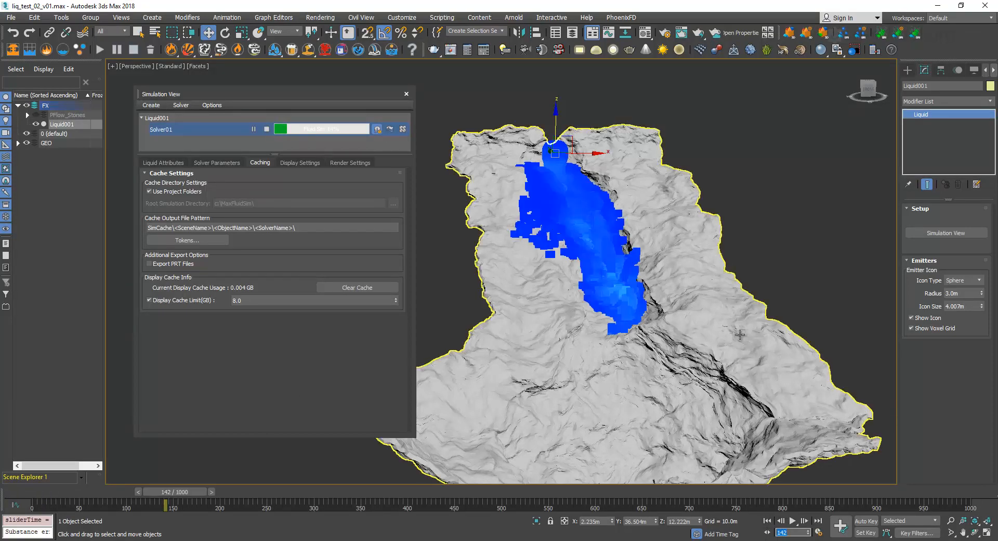
middle_click_drag(626, 212, 624, 232, "alt")
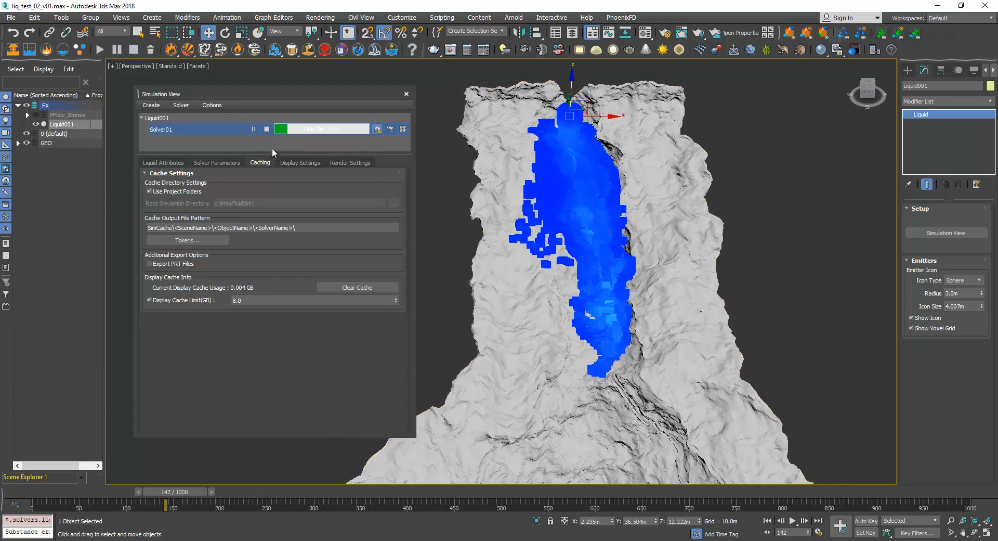
Stop the Solver01 simulation, inspect its Solids cache folder in File Explorer and return to 3ds Max.
left_click(265, 130)
left_click(133, 539)
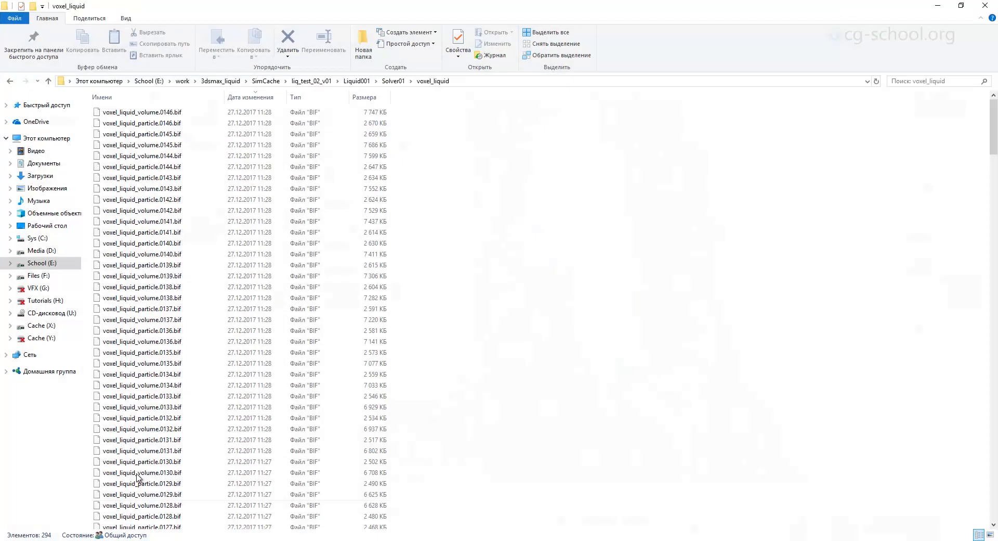
left_click(394, 81)
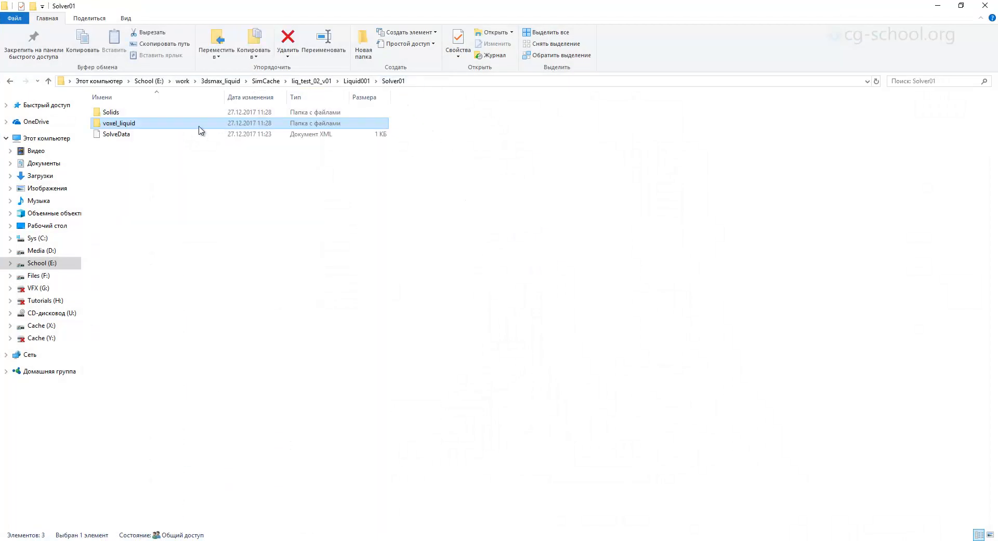
double_click(118, 113)
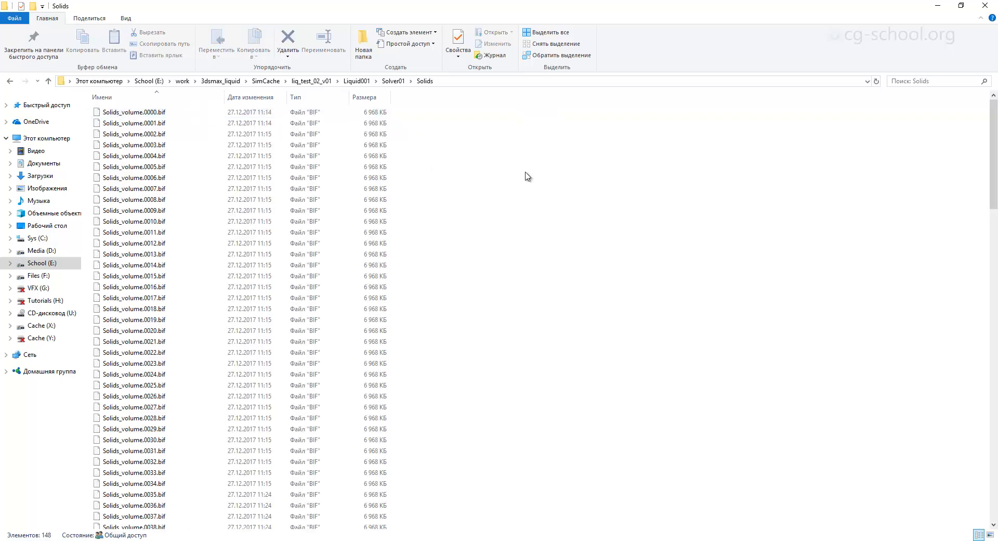
left_click(938, 5)
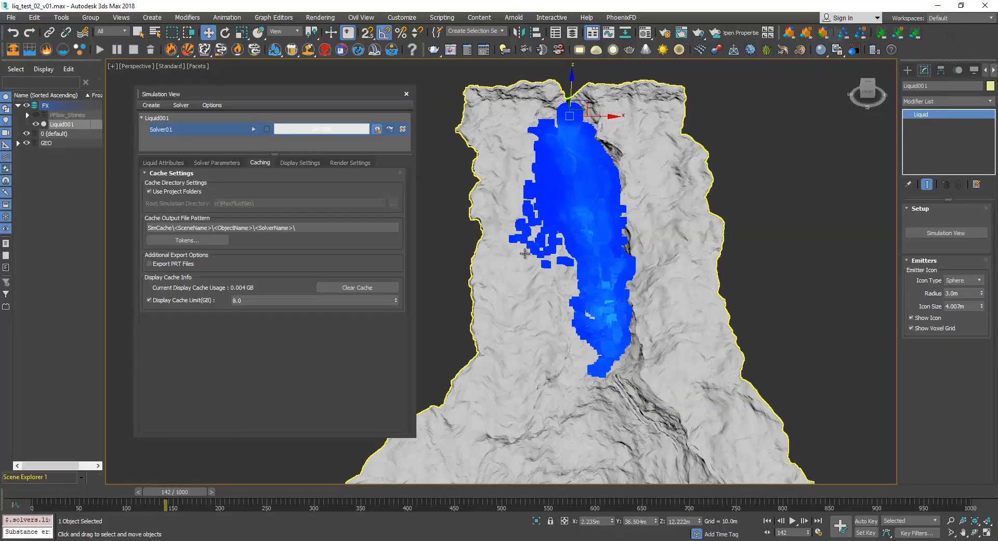
Show Solver01's solver parameters and examine the liquid particles on the terrain from the side and up close.
left_click(214, 163)
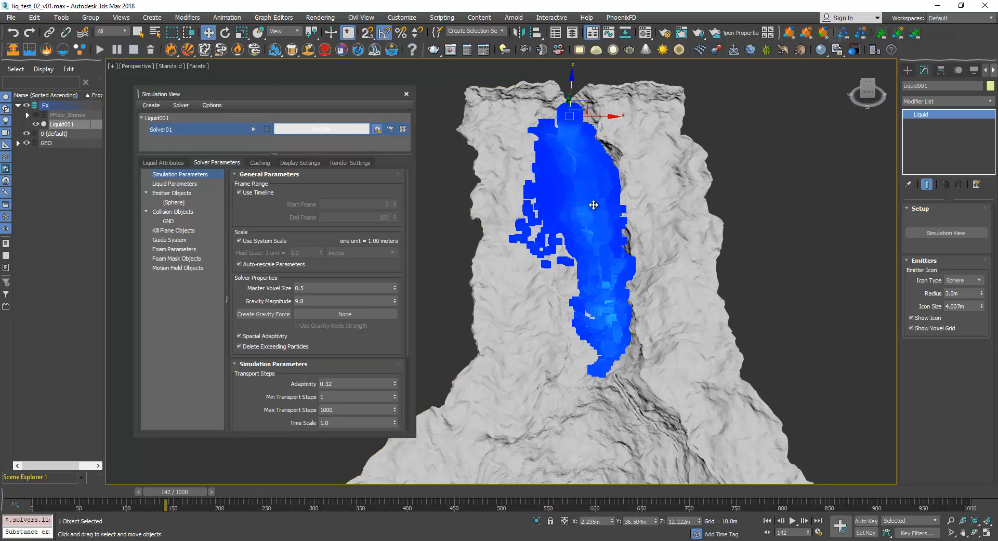
middle_click_drag(594, 205, 507, 207, "alt")
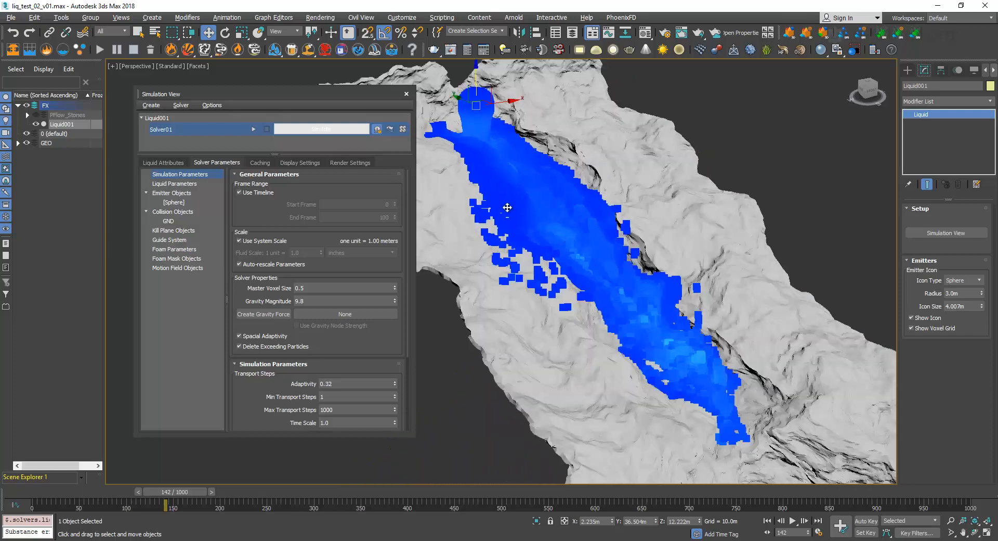
scroll(551, 268, "up", 3)
scroll(546, 260, "up", 3)
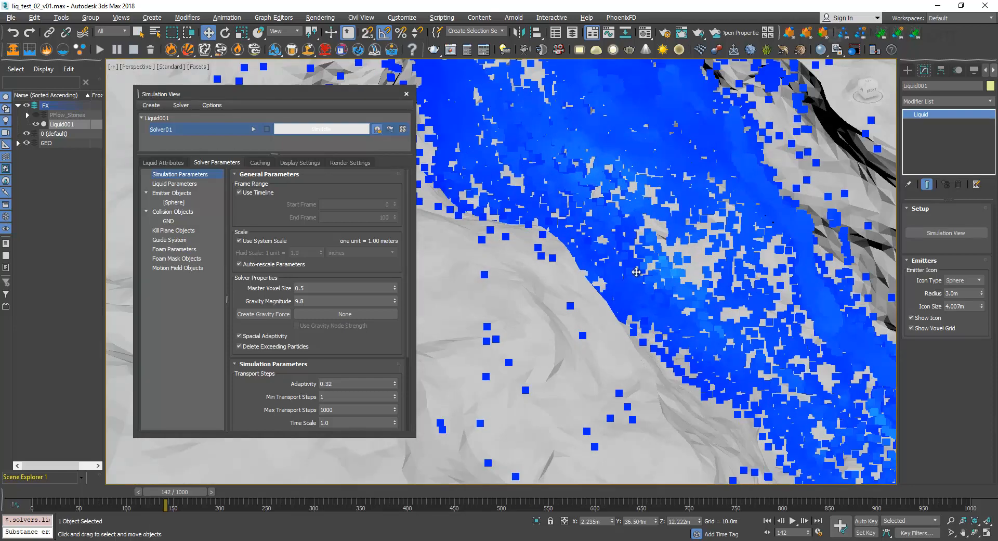
scroll(636, 271, "down", 6)
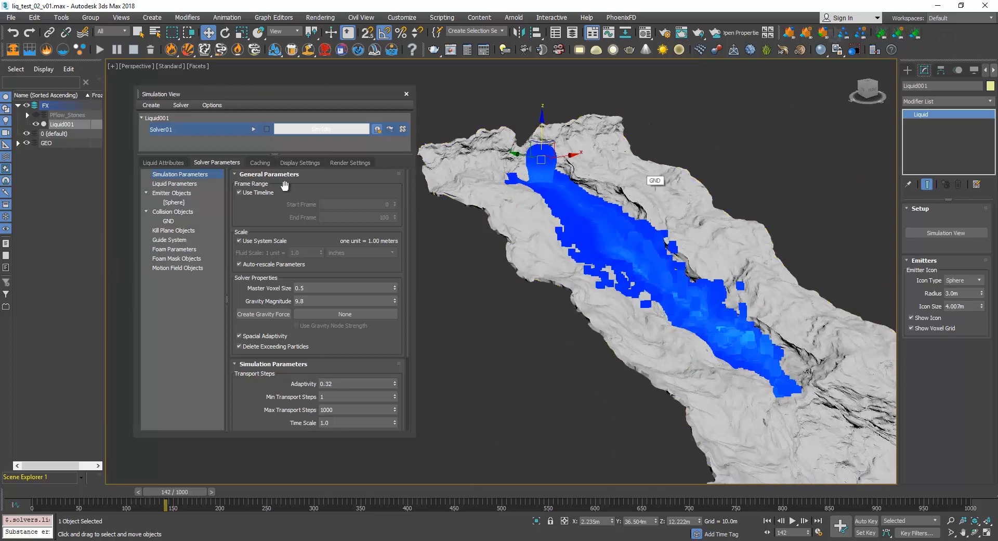
Show the liquid's emitter and collider attributes, and look through the Solids volume cache files in File Explorer.
left_click(163, 163)
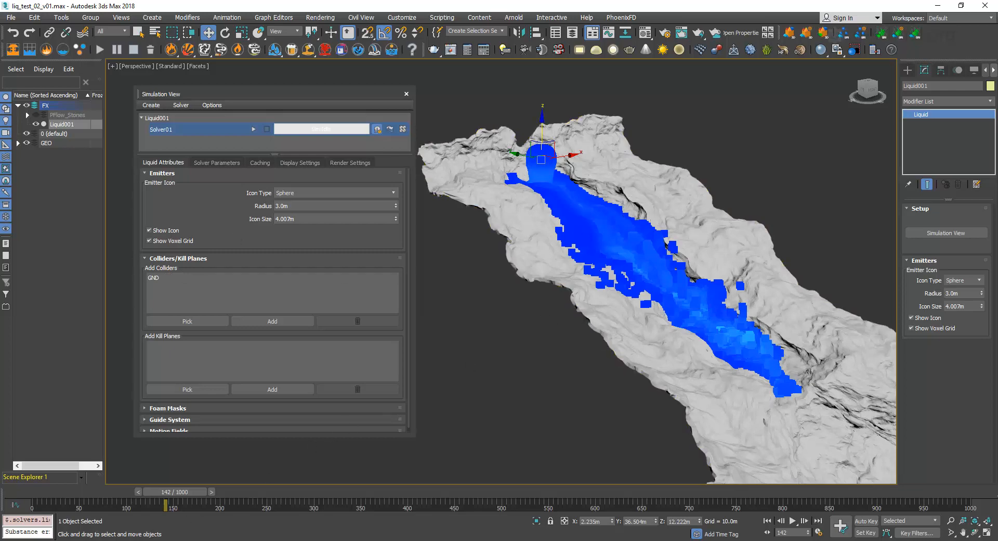
left_click(223, 540)
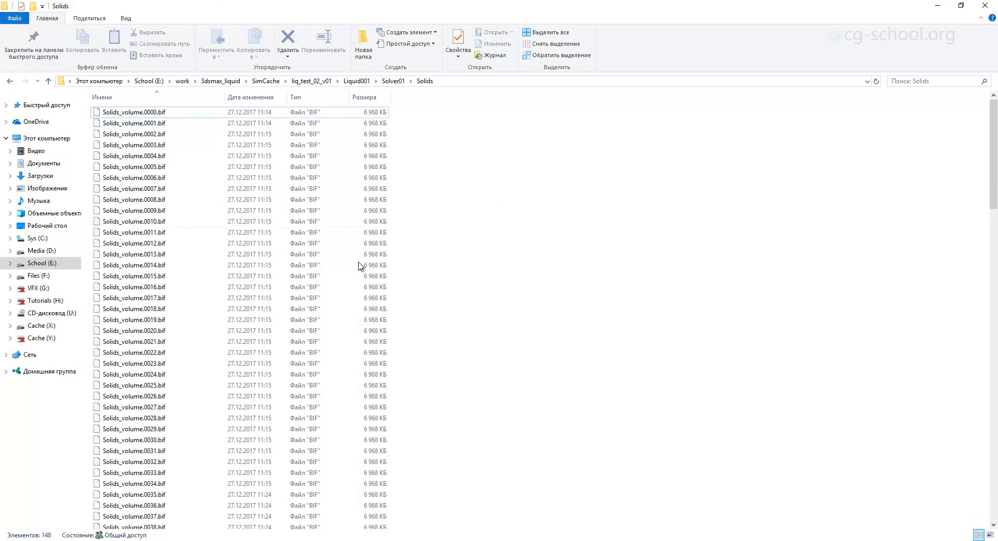
left_click(329, 310)
left_click(330, 200)
left_click(326, 332)
left_click(338, 396)
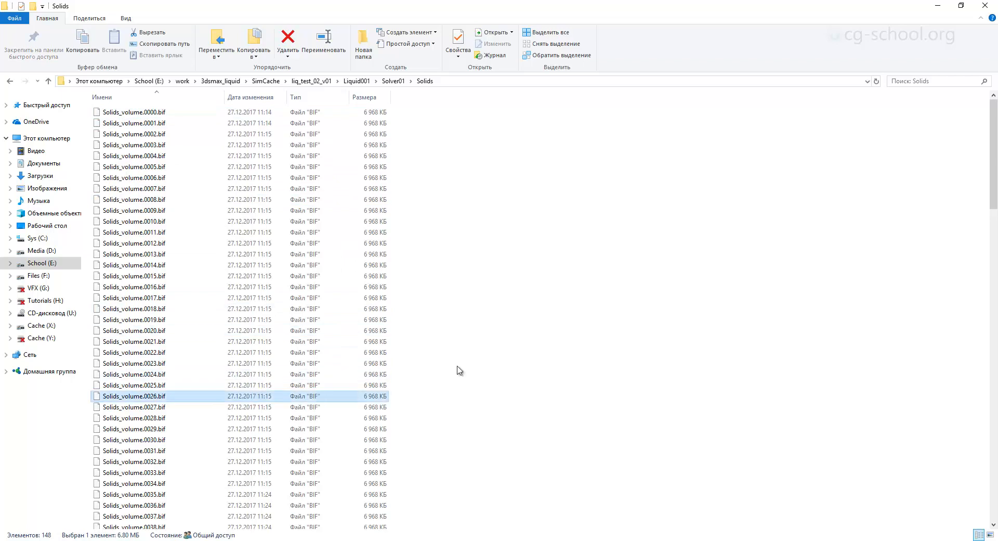
scroll(511, 343, "down", 20)
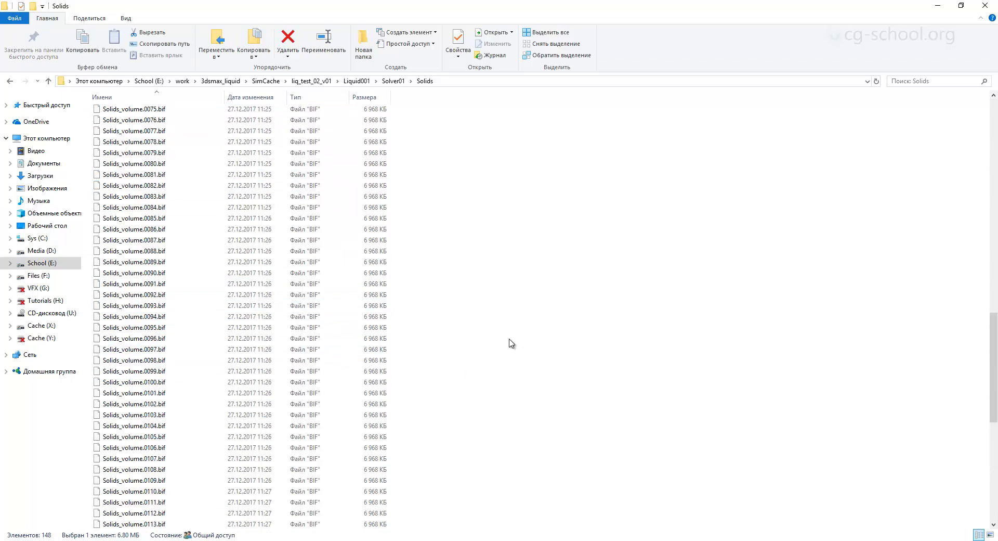
Open Solver01's voxel_liquid cache folder to view its files, and return to 3ds Max.
left_click(393, 81)
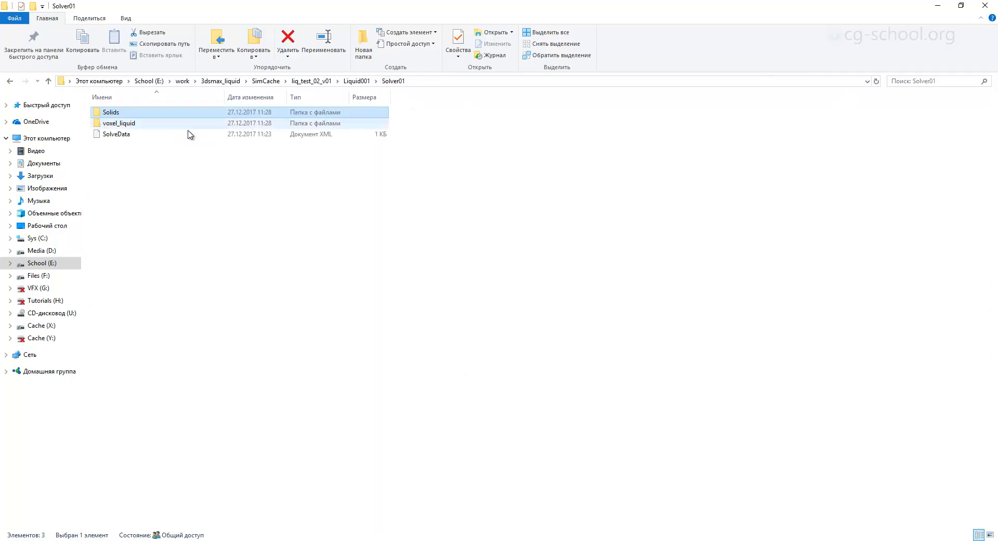
double_click(151, 123)
left_click(938, 6)
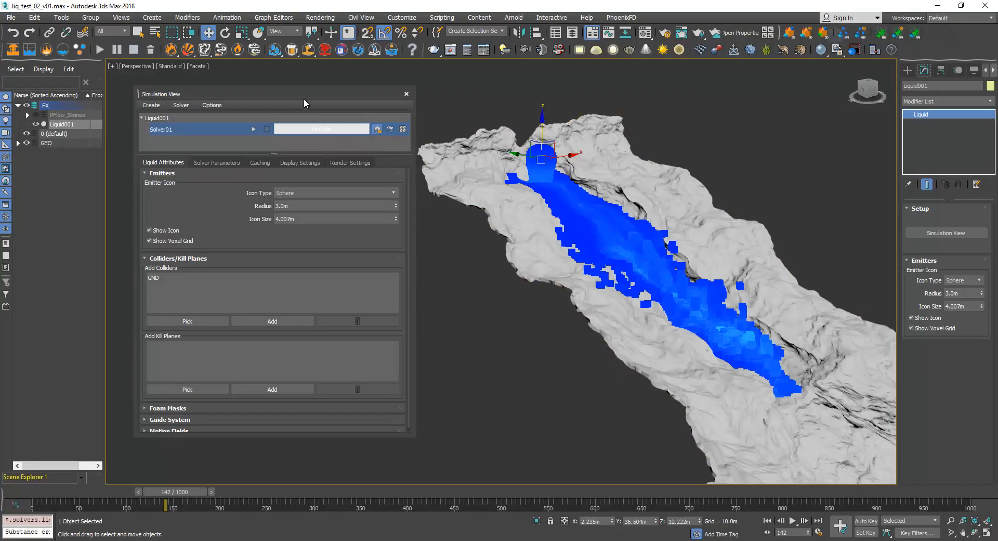
Show the caching settings, examine the 3dsmax_liquid project's scenes and SimCache folders in File Explorer, and return to 3ds Max.
left_click_drag(298, 94, 306, 97)
left_click(270, 166)
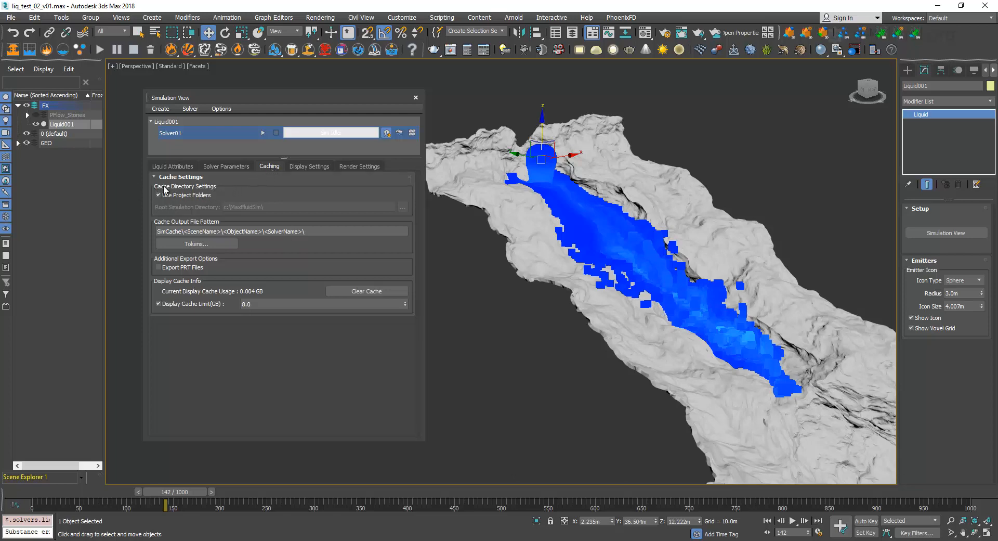
key("alt+Tab")
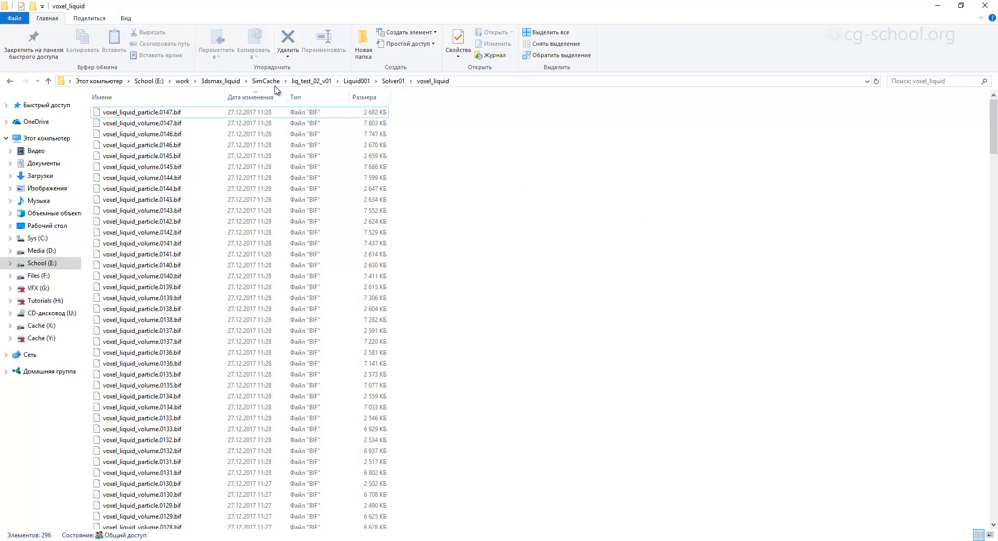
left_click(311, 81)
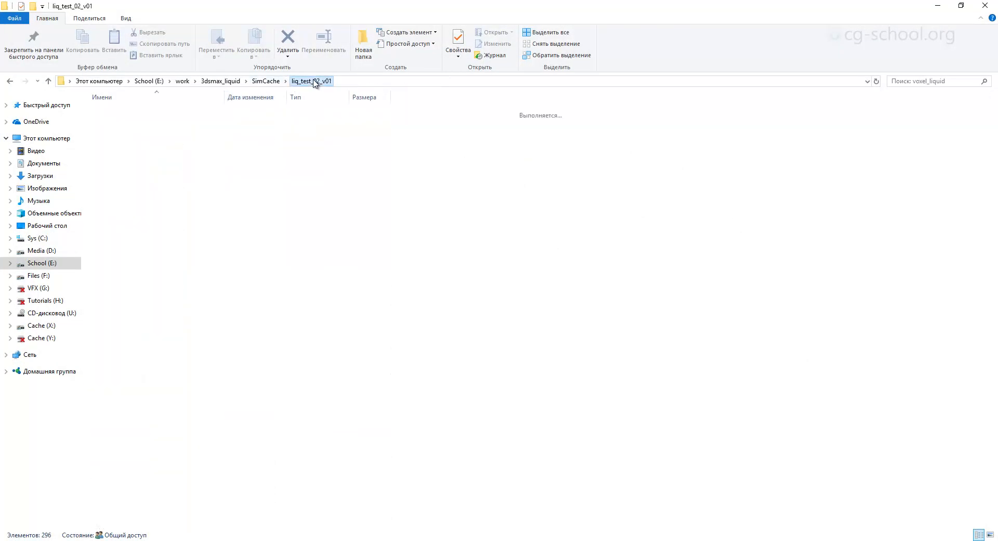
left_click(221, 81)
double_click(123, 276)
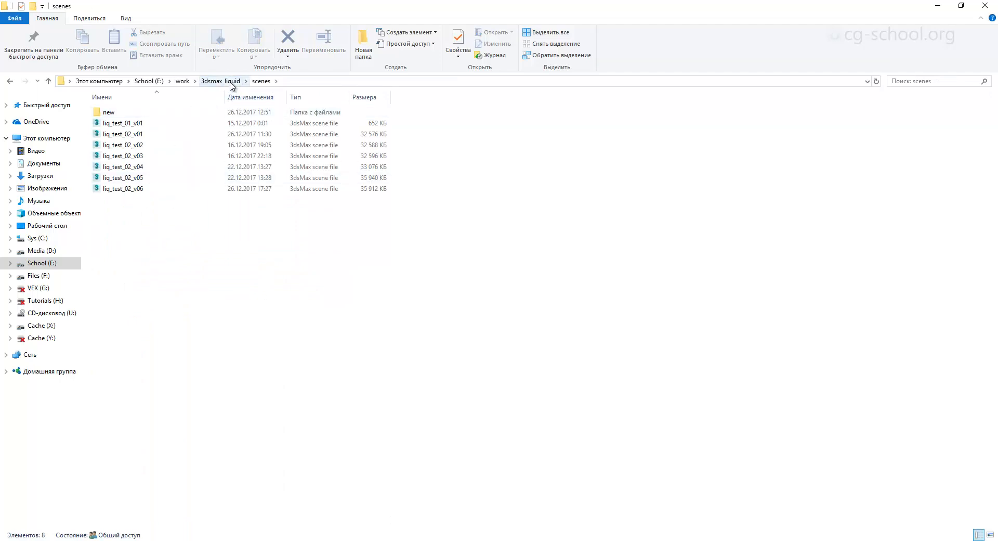
left_click(224, 81)
double_click(121, 287)
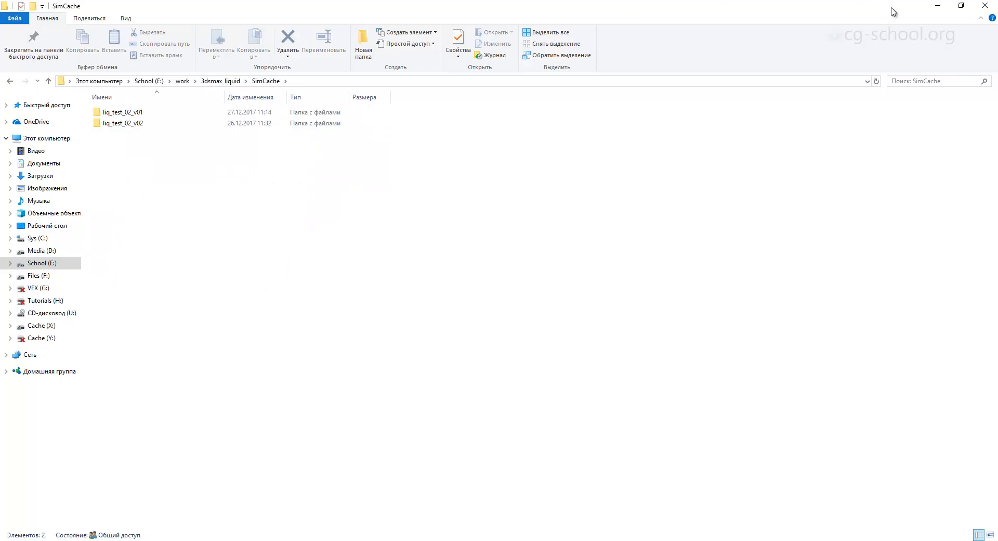
left_click(938, 5)
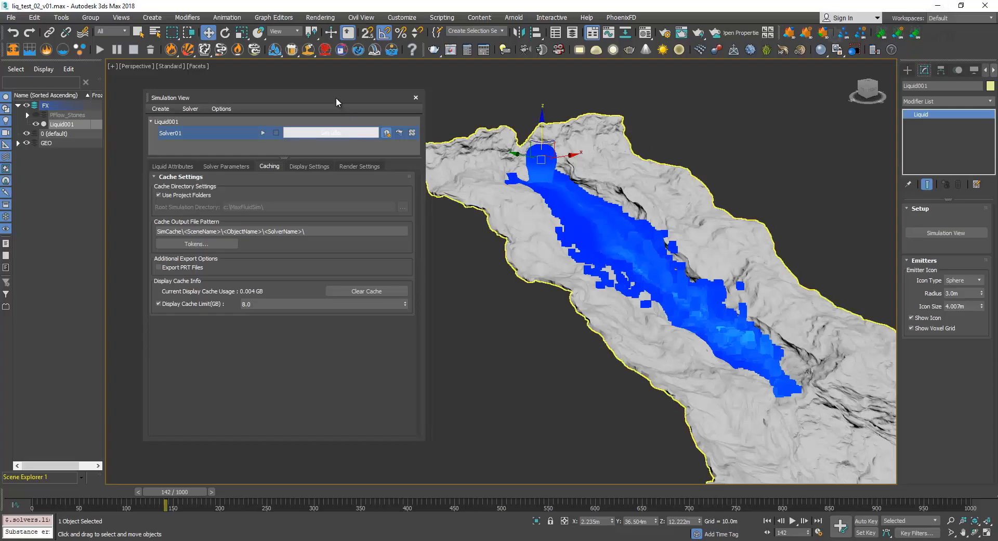
Check the SimCache folder in File Explorer, return to 3ds Max and move the Simulation View window clear of the liquid.
left_click_drag(336, 98, 350, 100)
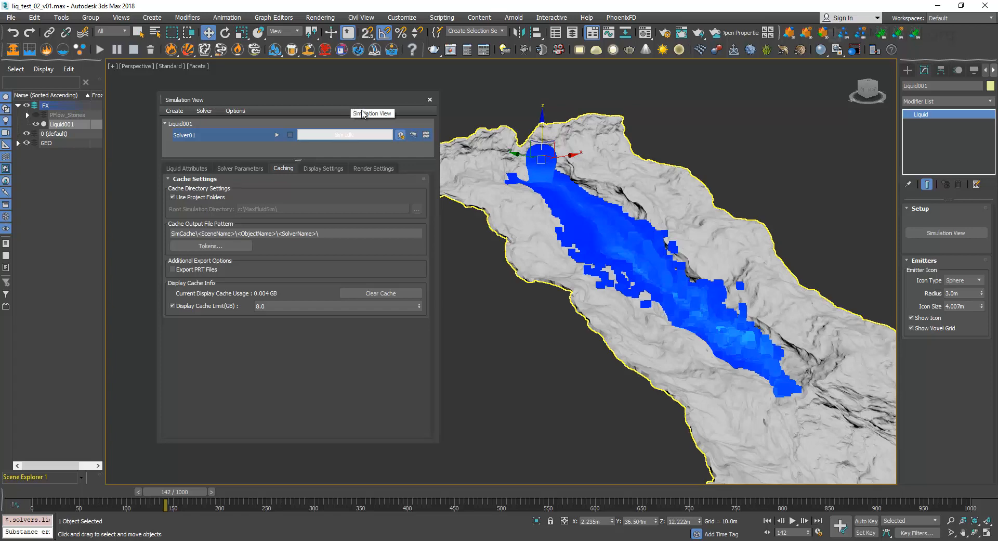
left_click_drag(324, 99, 332, 96)
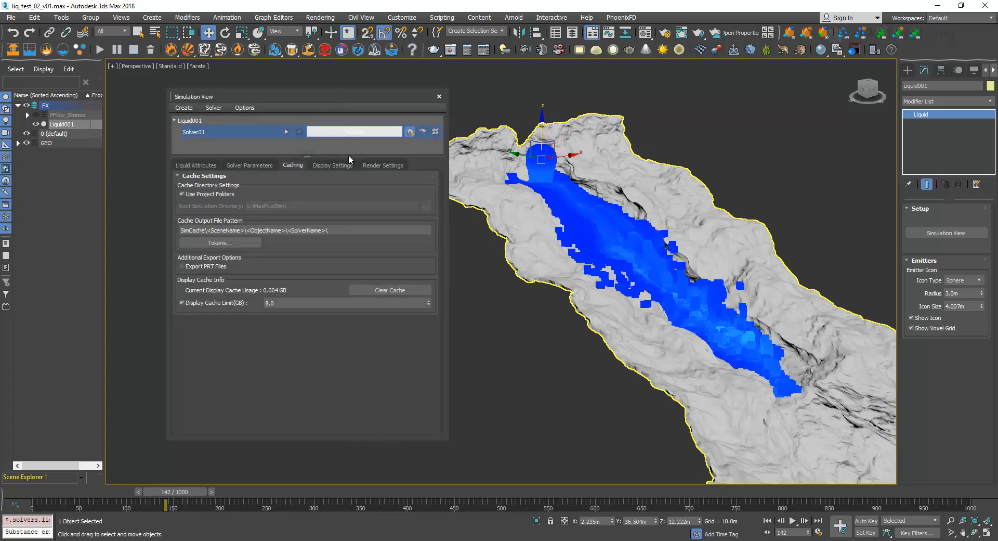
left_click(114, 540)
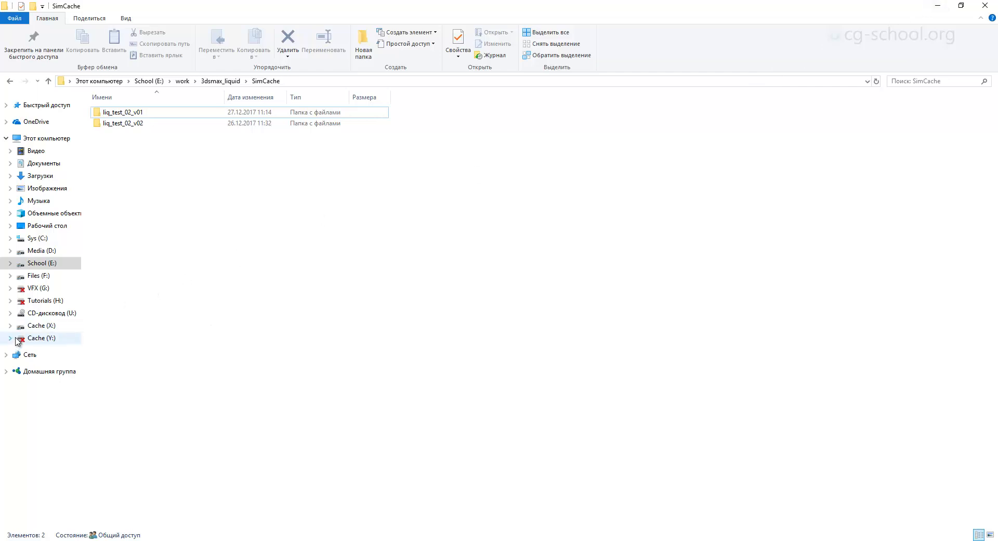
left_click(938, 5)
left_click_drag(346, 99, 403, 92)
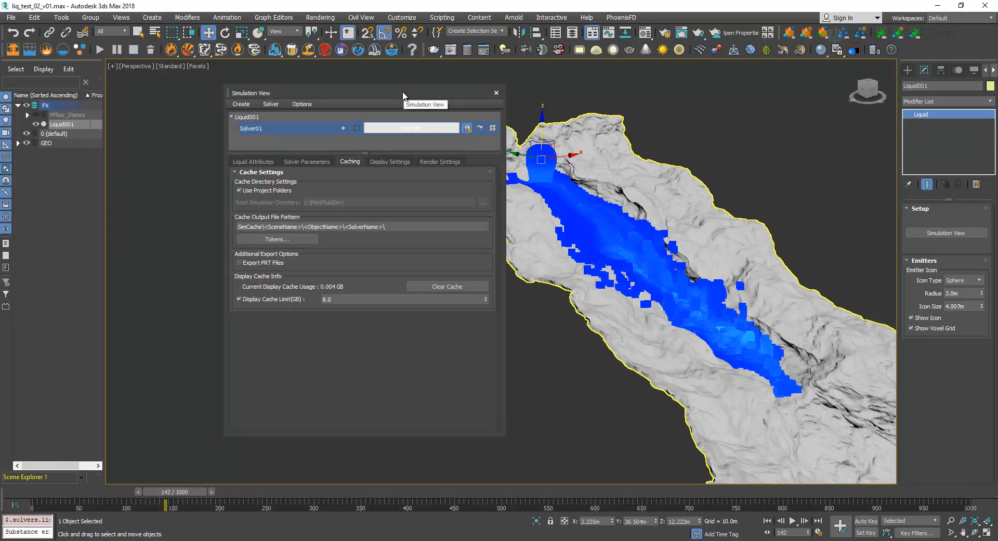
left_click_drag(403, 92, 318, 94)
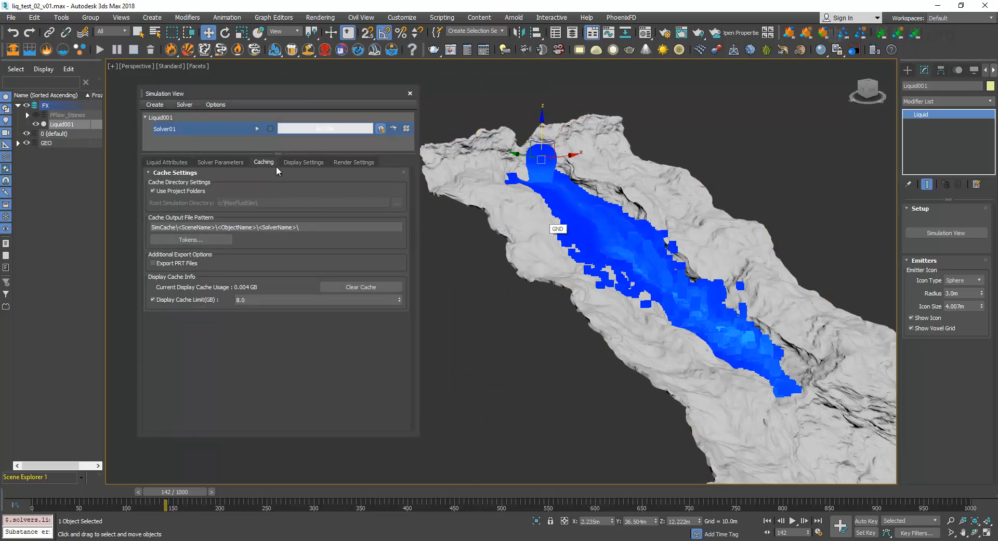
left_click_drag(272, 94, 260, 98)
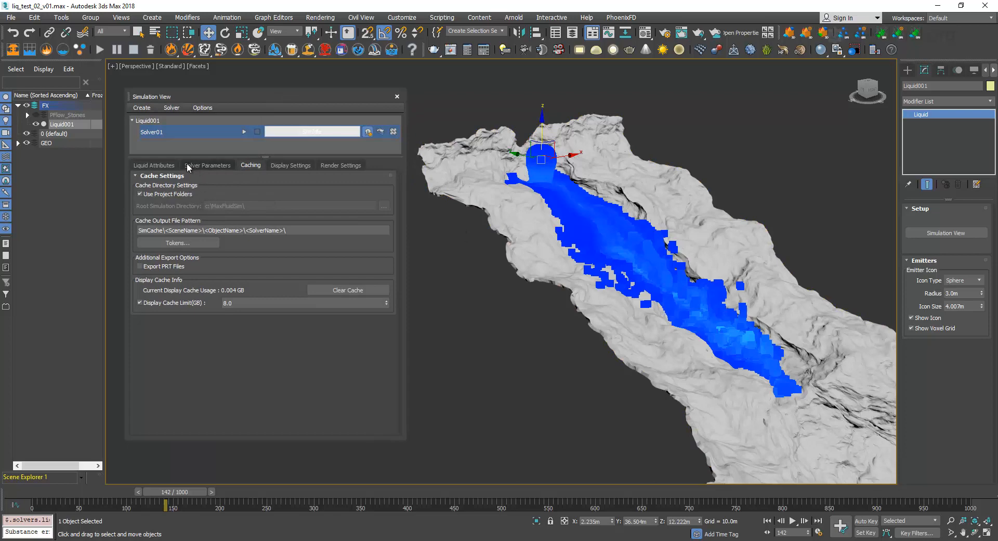
Show Solver01's display settings and collapse the Foam Settings section.
left_click(290, 166)
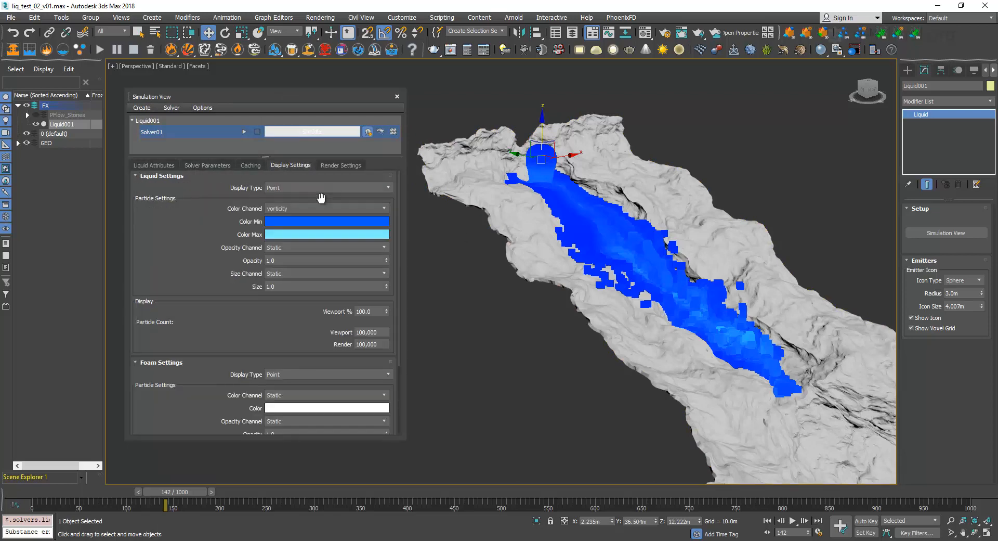
middle_click_drag(689, 287, 619, 301, "alt")
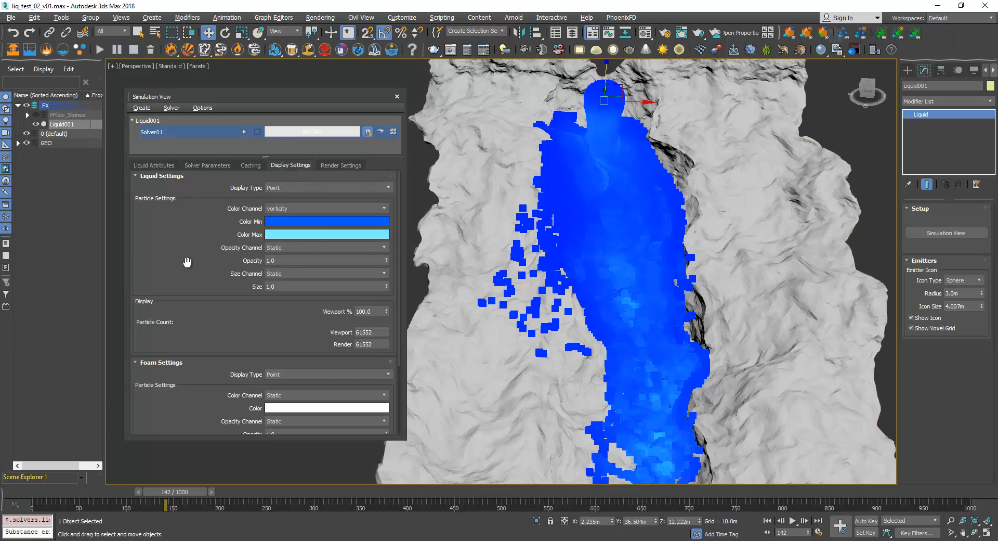
left_click_drag(171, 263, 162, 326)
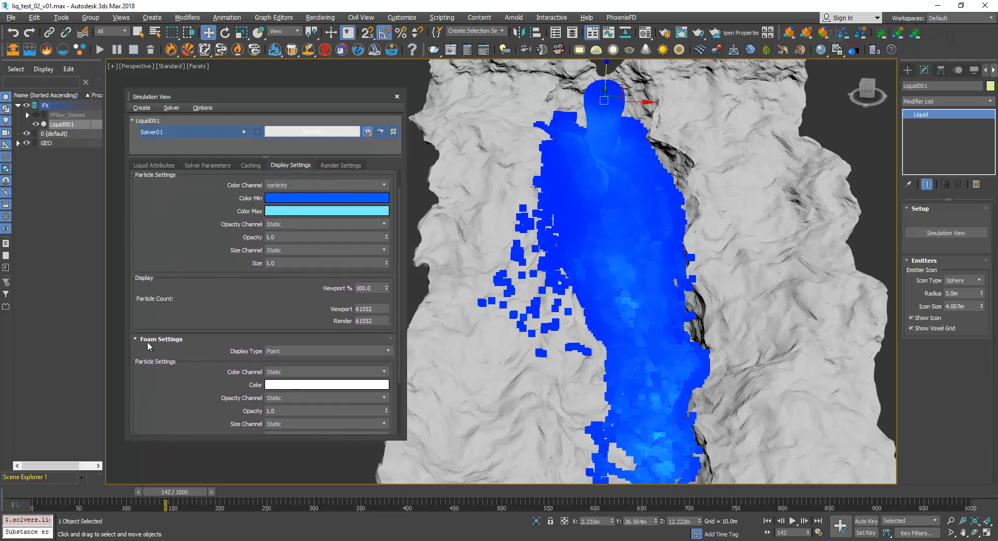
left_click(147, 340)
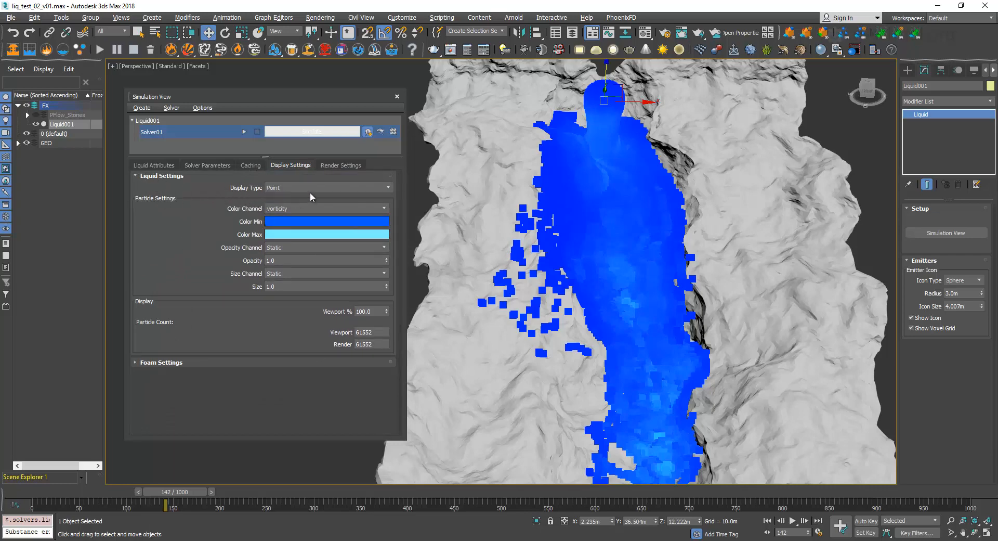
Try the Sphere display type for the liquid particles, and switch back to Point.
left_click(339, 187)
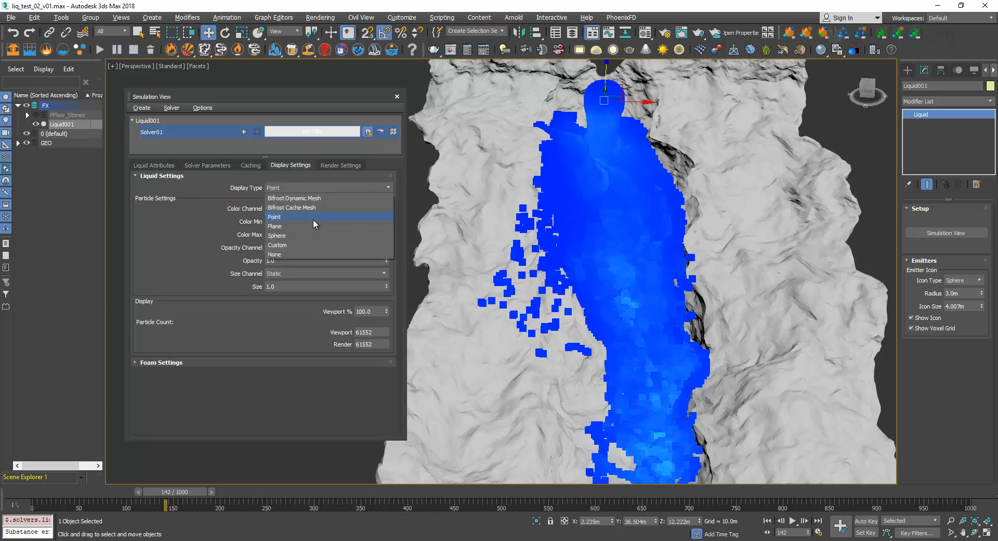
left_click(288, 235)
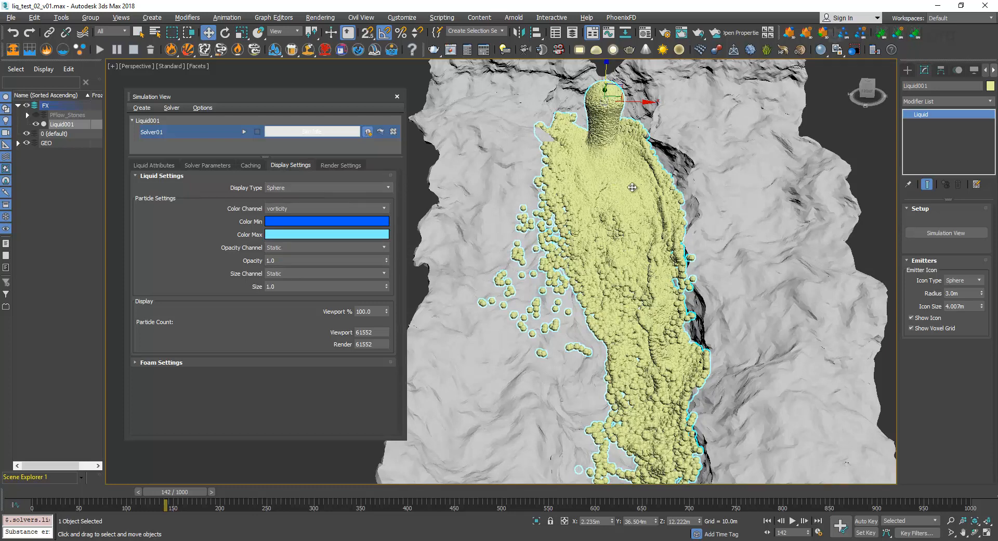
left_click(342, 186)
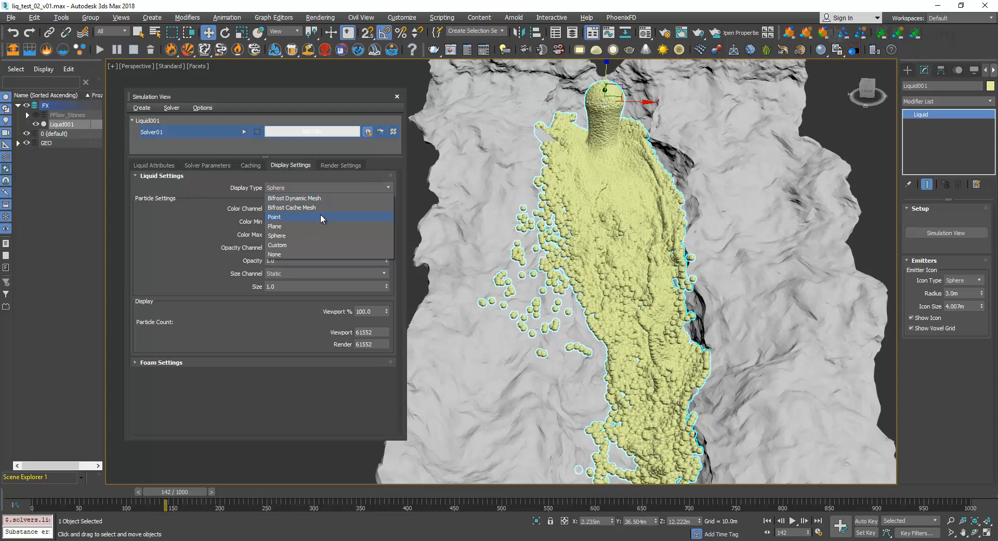
left_click(320, 215)
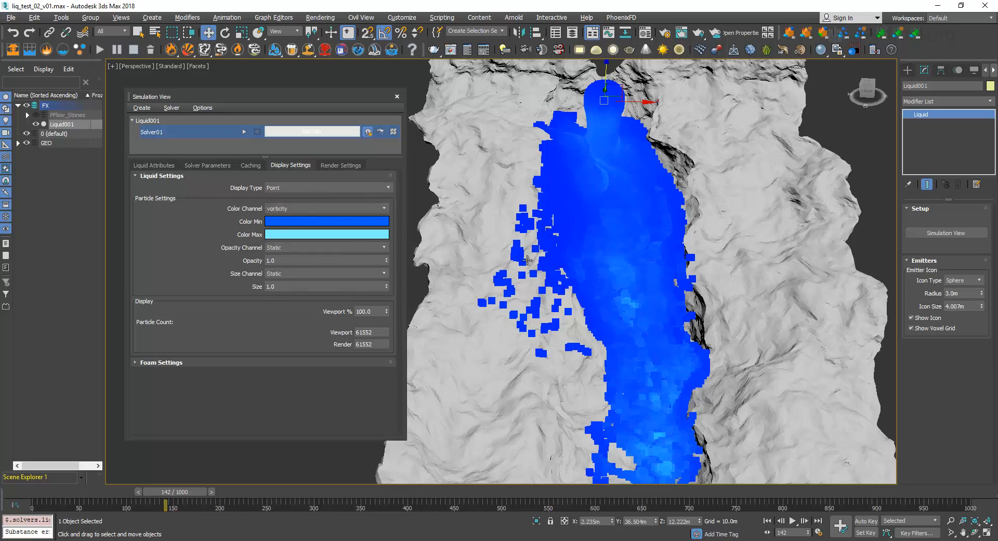
Set the liquid particles' display size to 0.1 and check the viewport particle count.
left_click(271, 286)
type("0.1")
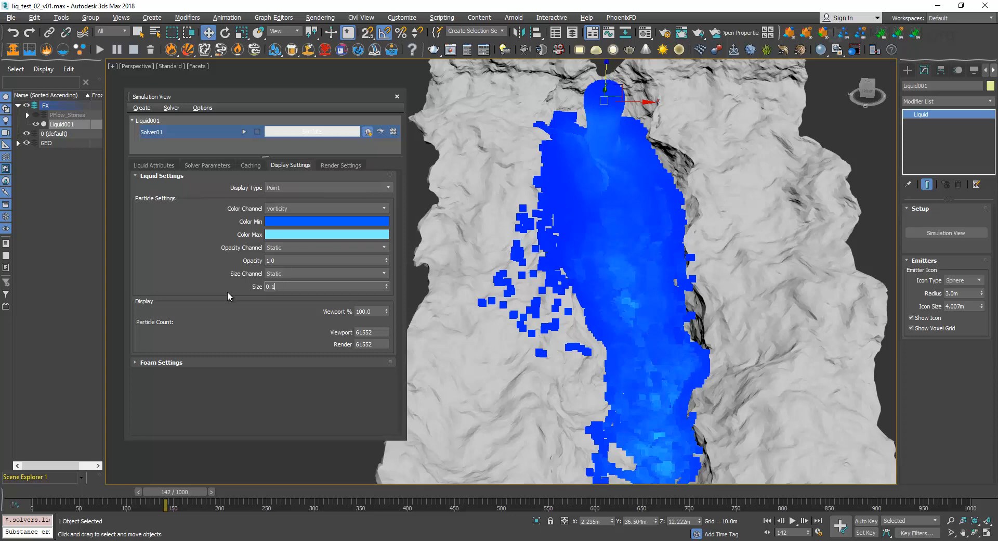
key("Return")
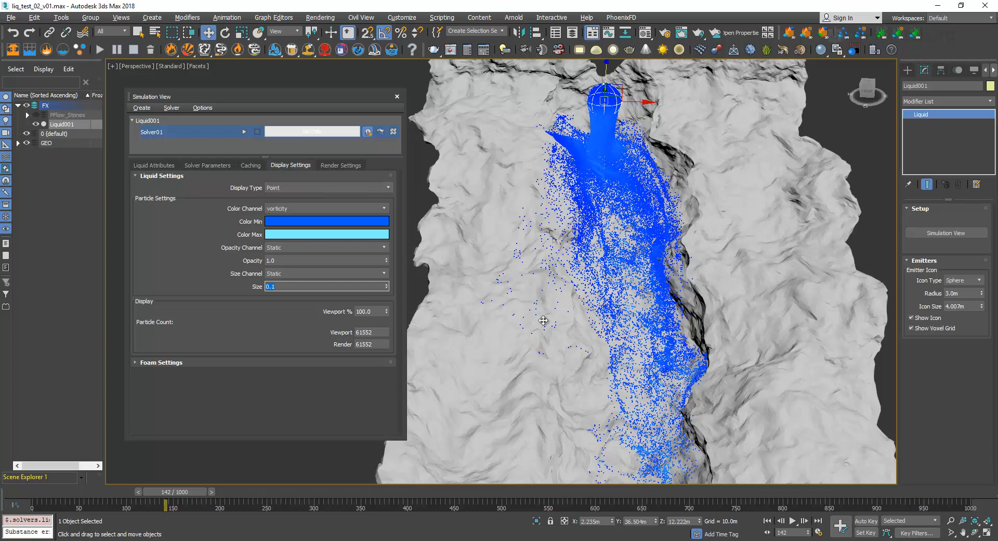
double_click(377, 332)
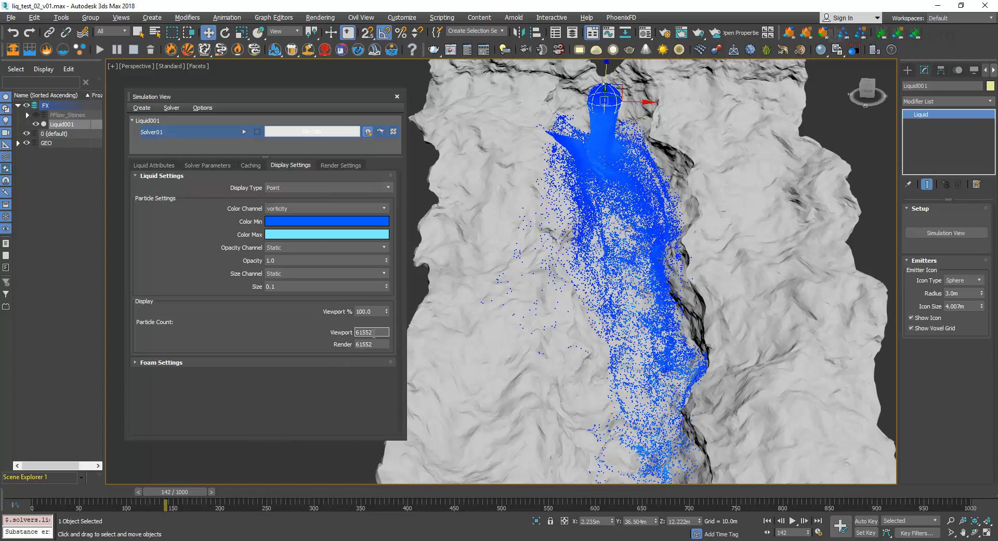
Show Solver01's simulation parameters and examine the Master Voxel Size setting.
left_click(209, 164)
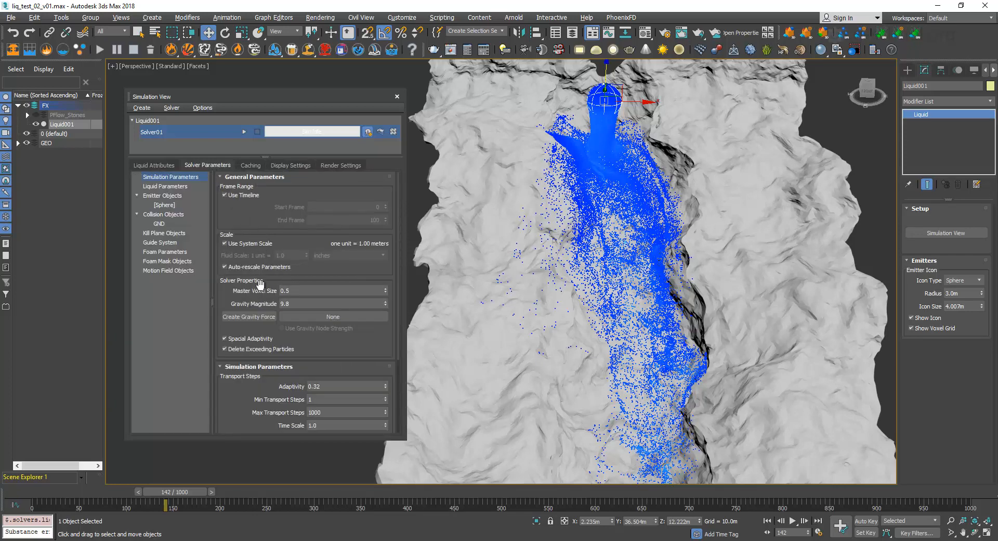
left_click(293, 291)
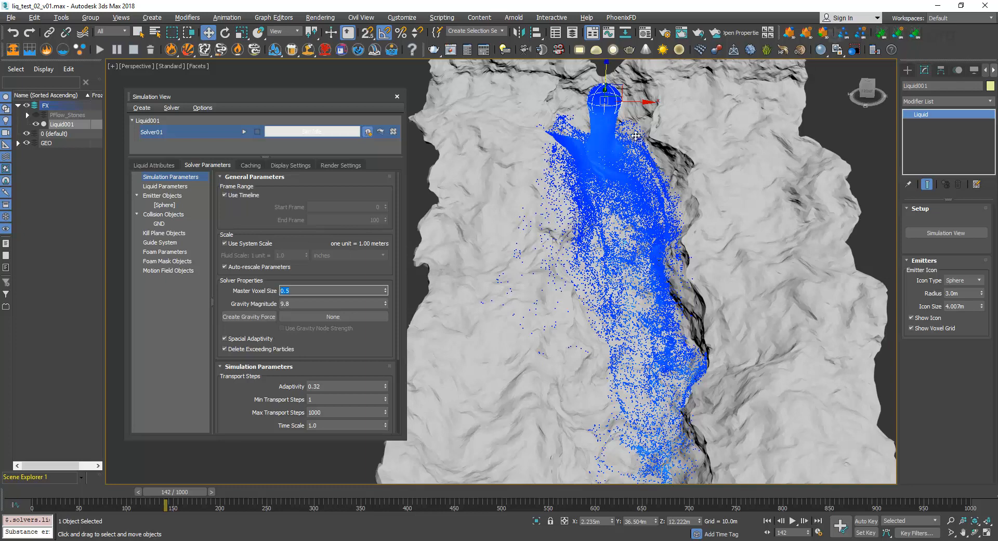
left_click(308, 294)
Go to frame 0 and inspect the sphere emitter up close, toggling its voxel grid display.
left_click(45, 492)
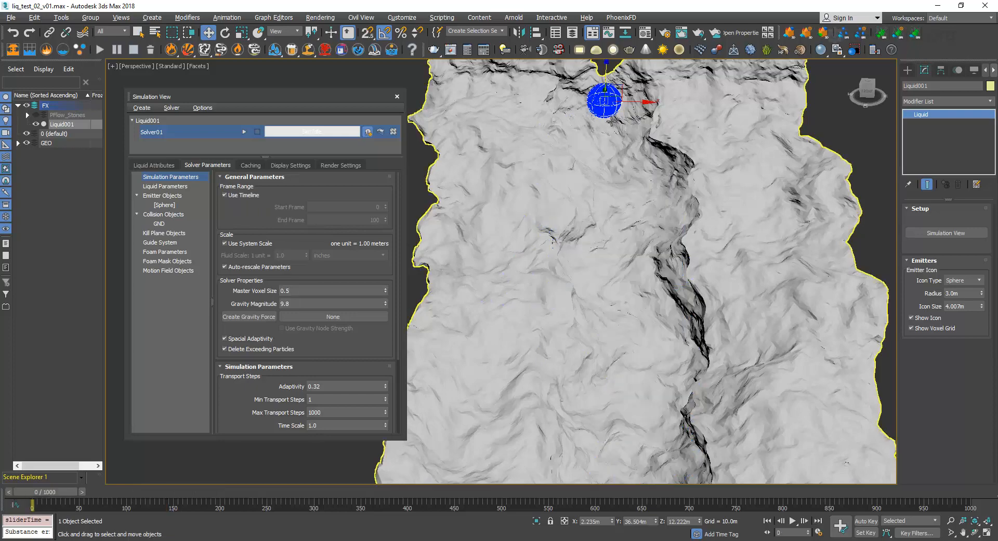
key("z")
scroll(616, 223, "up", 3)
middle_click_drag(548, 226, 572, 226)
left_click(911, 328)
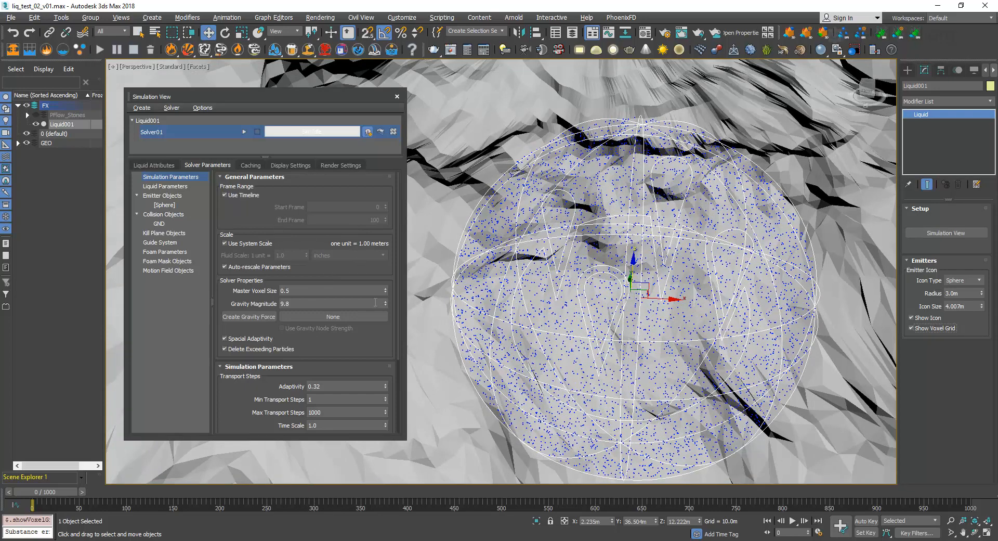
Raise the Master Voxel Size to 17.822 and hide the GEO layer to expose the voxel grid.
left_click_drag(385, 290, 398, 254)
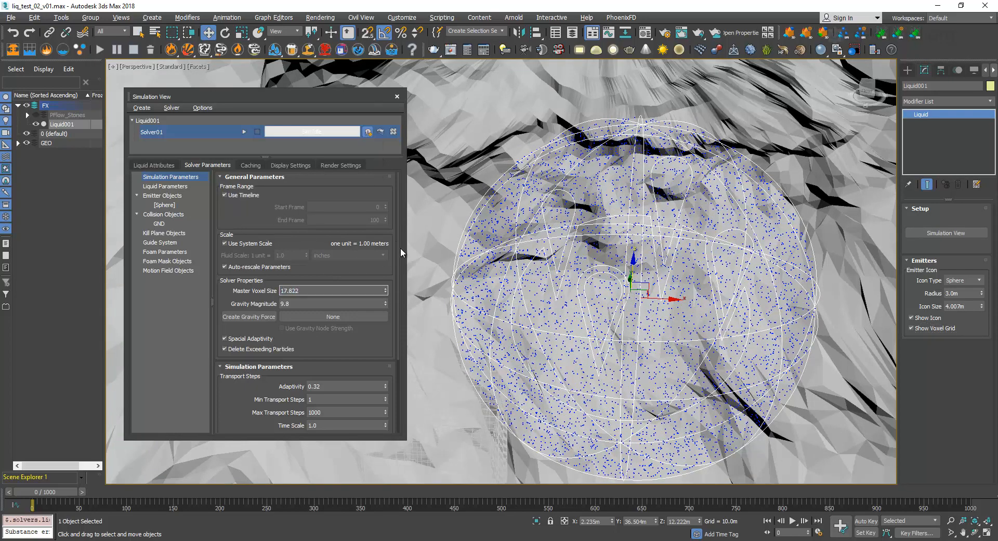
scroll(553, 286, "down", 4)
scroll(542, 356, "up", 2)
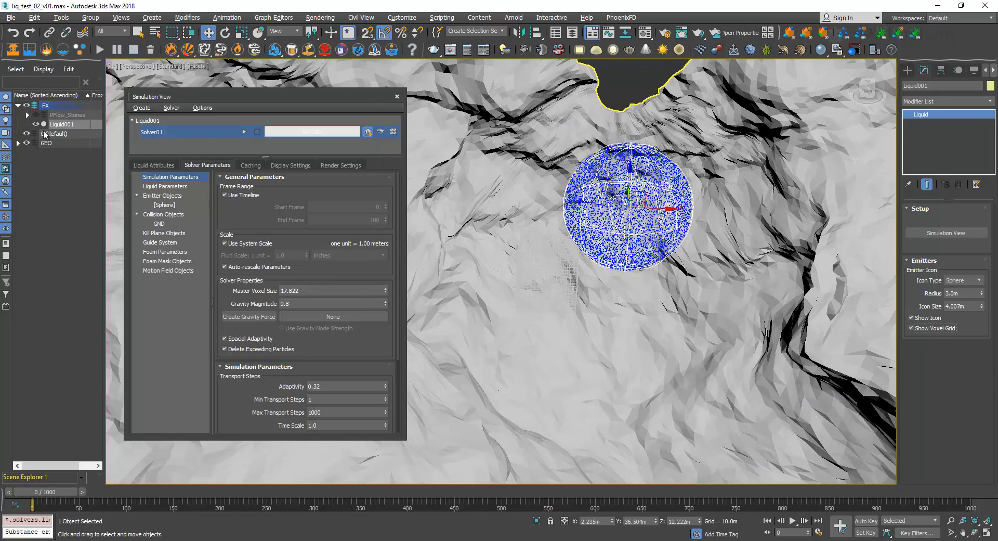
left_click(26, 143)
scroll(528, 290, "up", 5)
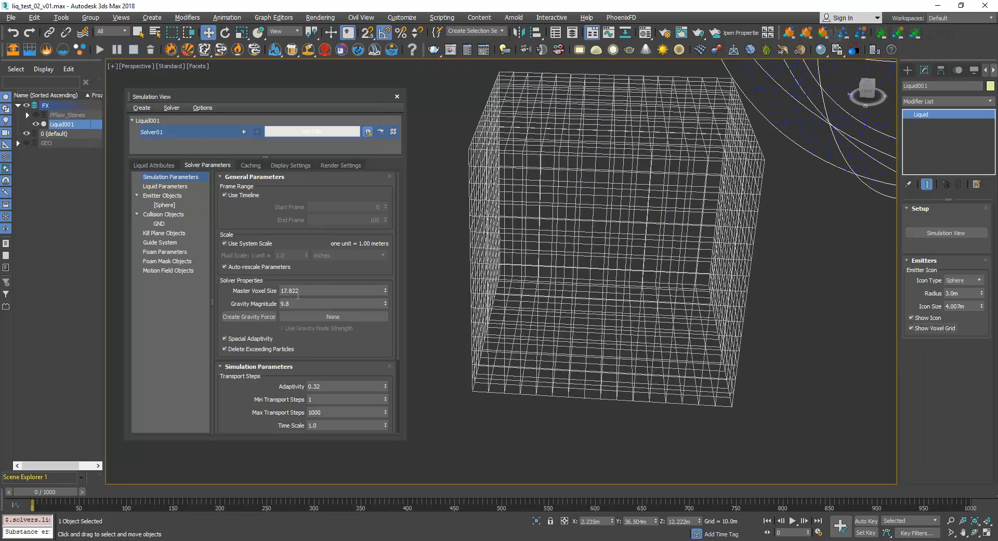
Examine the enlarged voxel grid cube and its cell divisions from several angles.
double_click(298, 290)
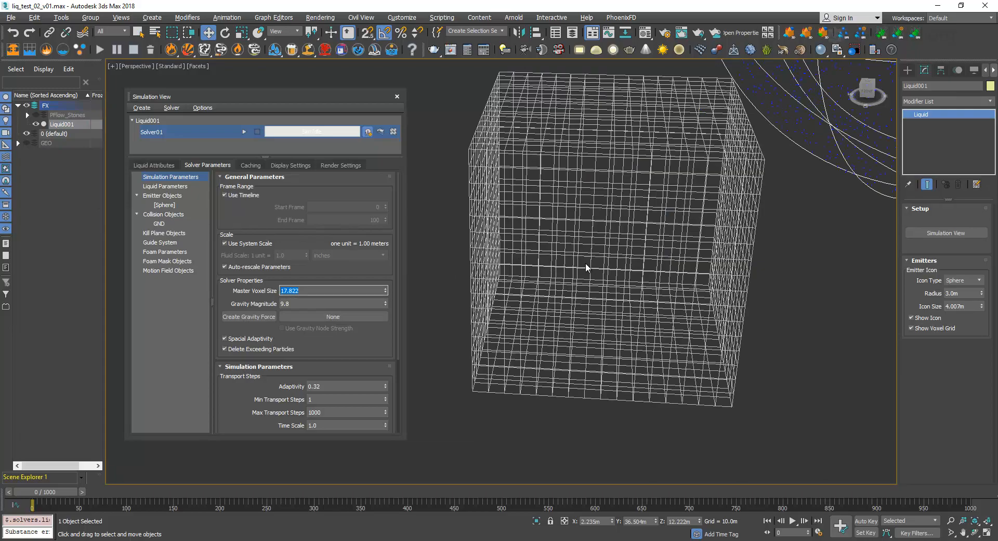
scroll(603, 275, "up", 4)
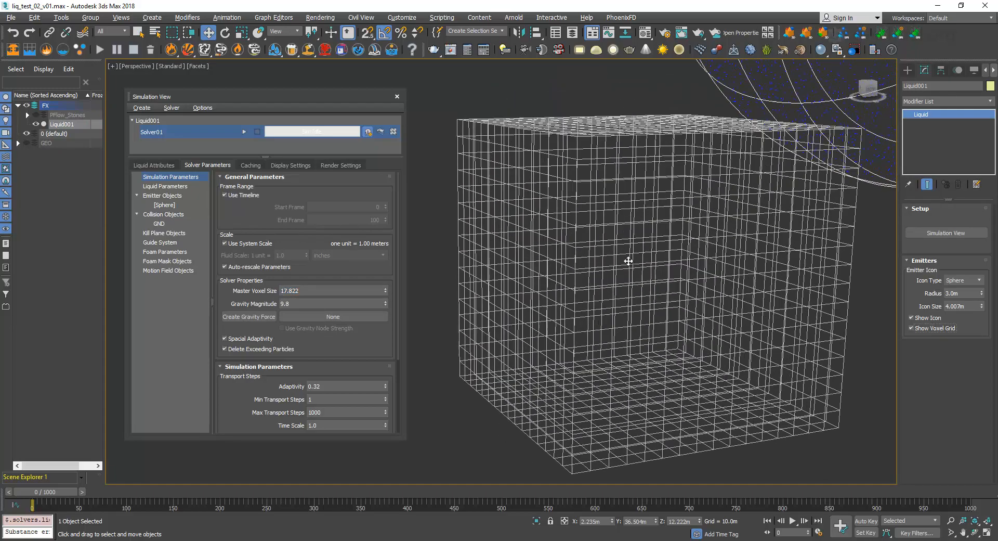
scroll(643, 252, "down", 8)
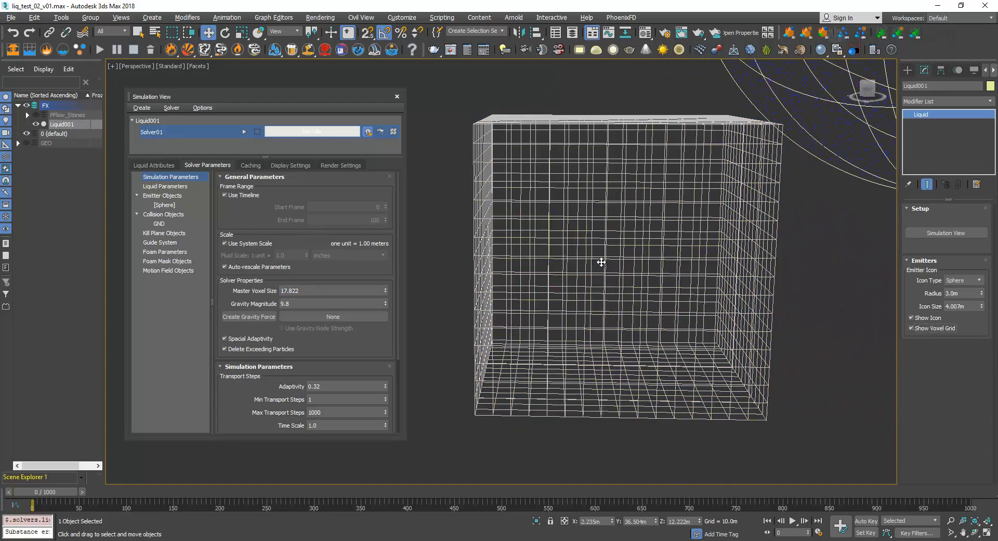
scroll(601, 262, "up", 8)
scroll(602, 262, "down", 8)
scroll(574, 296, "up", 10)
mouse_move(574, 399)
middle_mouse_down()
mouse_move(594, 380)
mouse_move(584, 396)
middle_mouse_up()
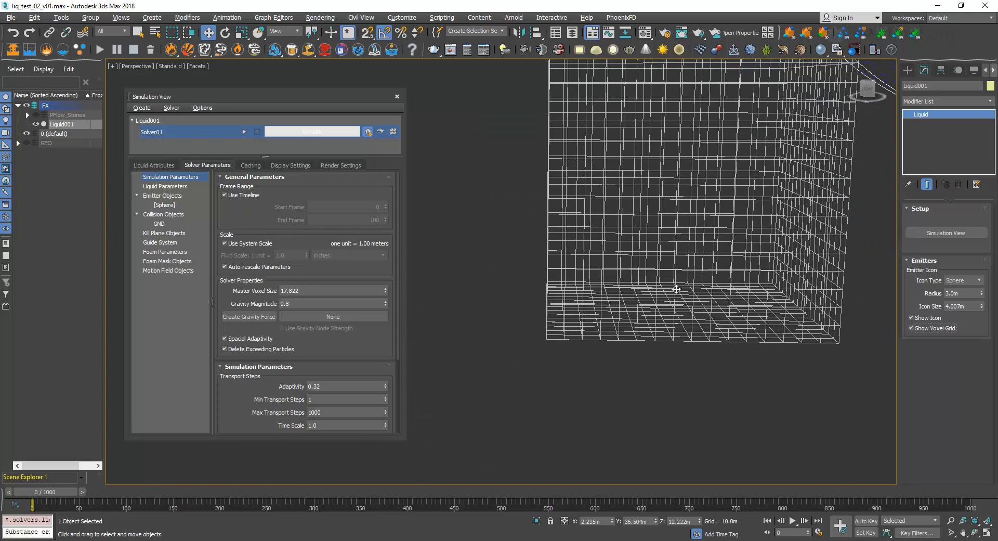
middle_click_drag(702, 266, 684, 282)
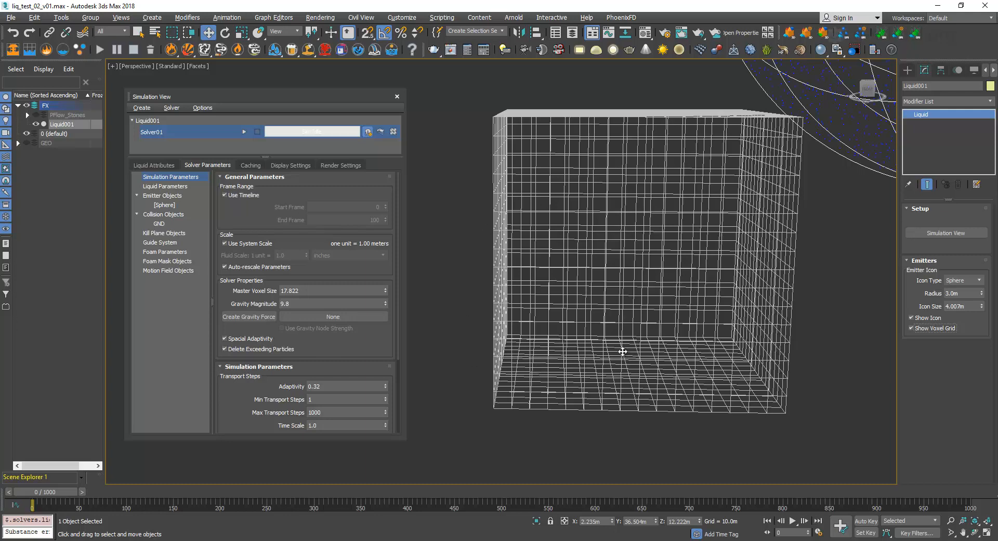
Set the Master Voxel Size back to 0.5 and show the GEO layer again.
left_click_drag(313, 291, 243, 292)
type("0.5")
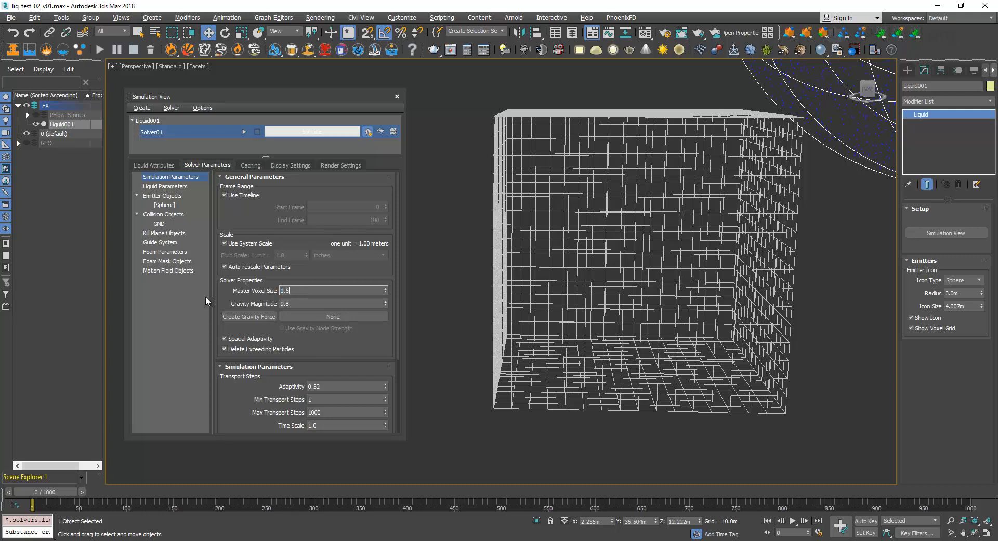
key("Return")
key("z")
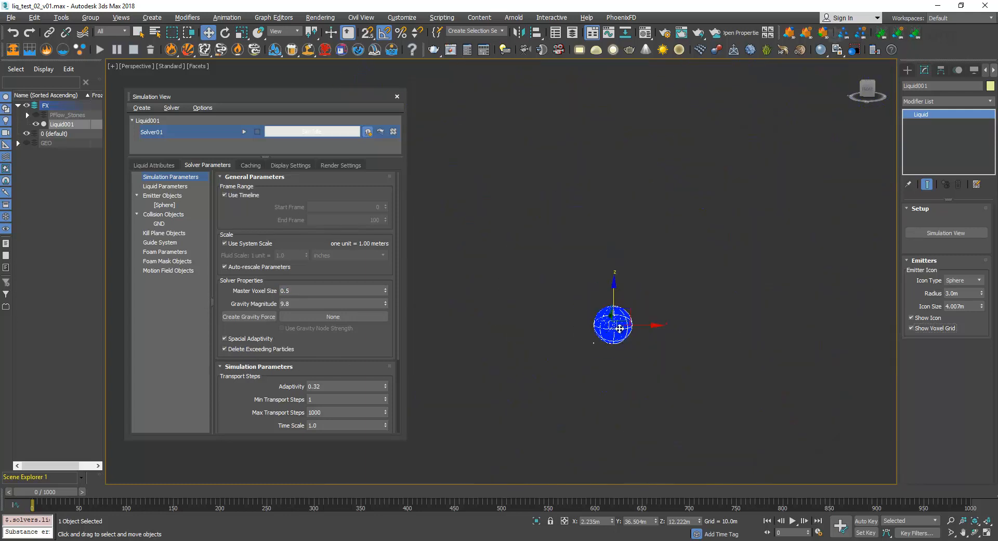
left_click(27, 144)
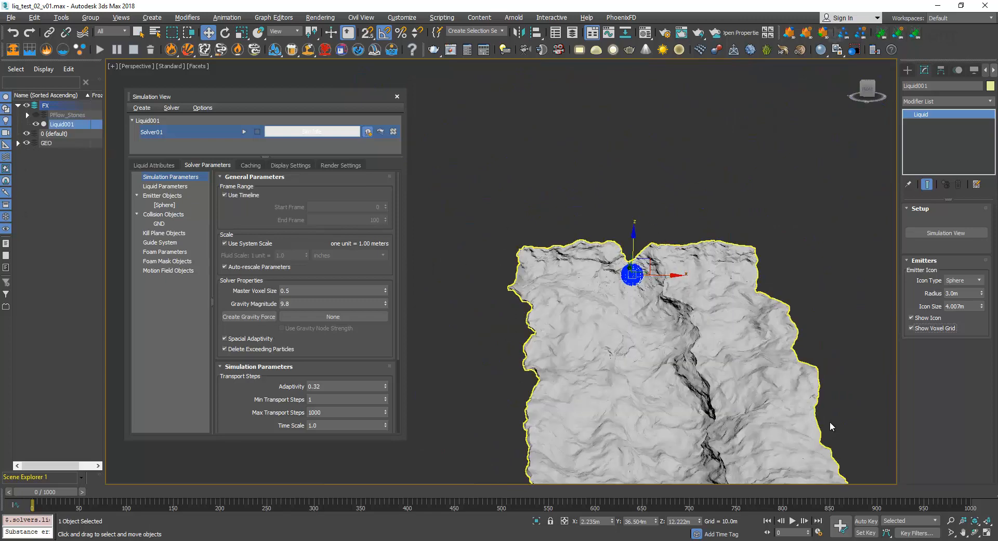
Return to Solver01's display settings, reposition the Simulation View window and go to frame 147.
double_click(291, 290)
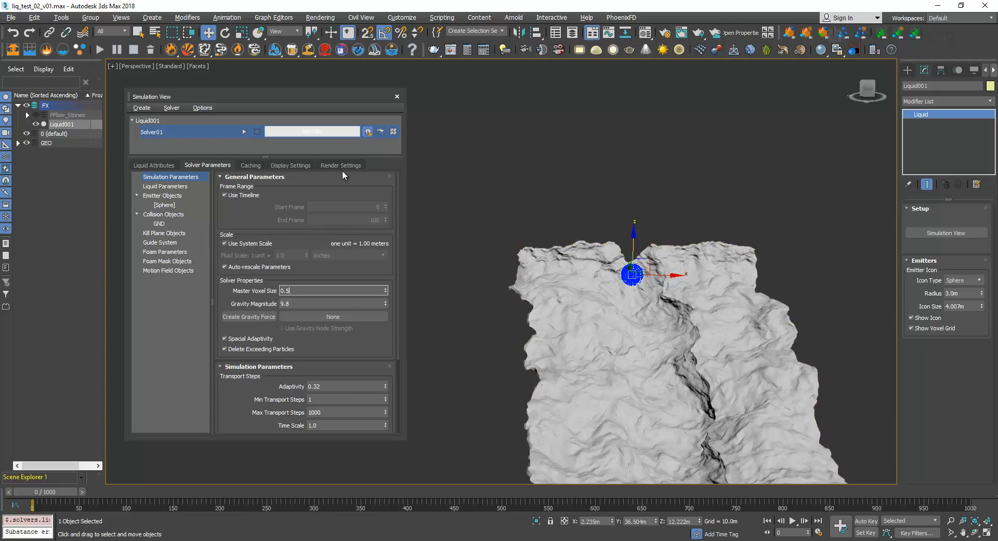
left_click(300, 165)
left_click_drag(310, 95, 330, 73)
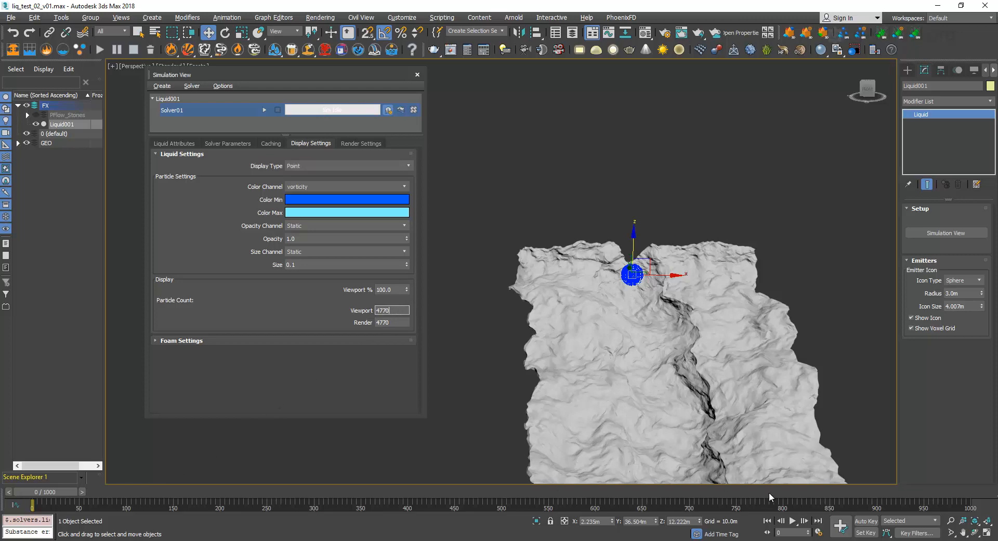
left_click(784, 532)
type("17")
key("Return")
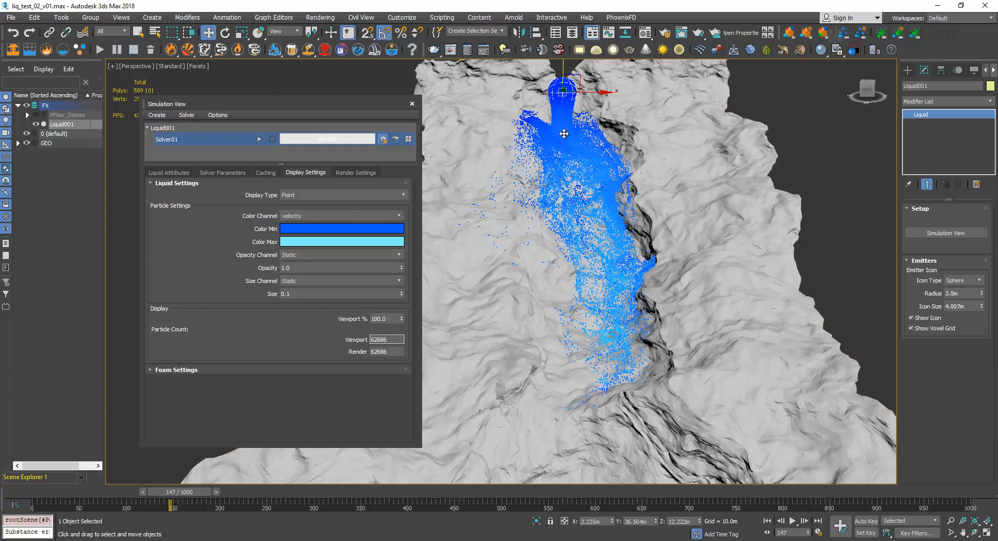
Try vorticity as the particles' color channel, switch back to velocity, and view the Color Min color without changing it.
left_click(340, 215)
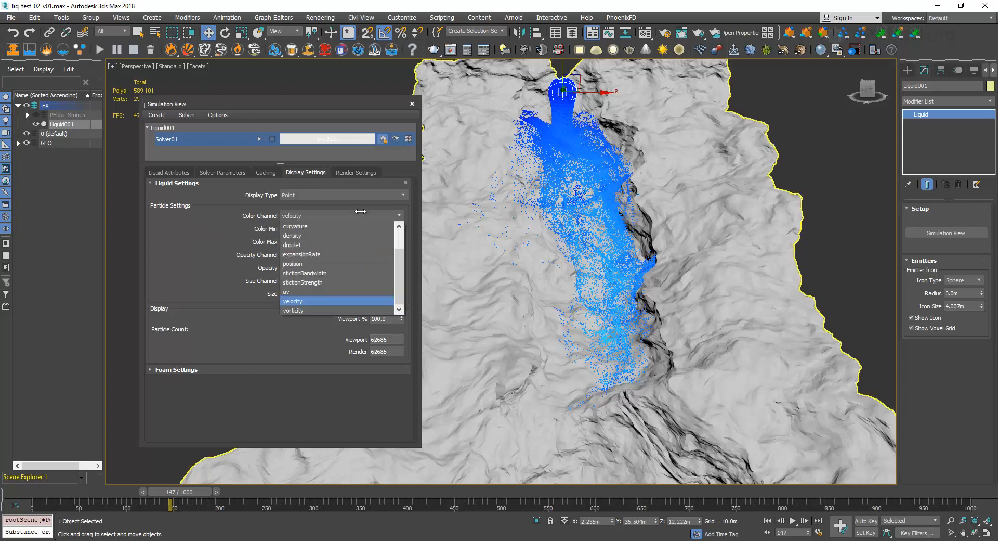
left_click(320, 310)
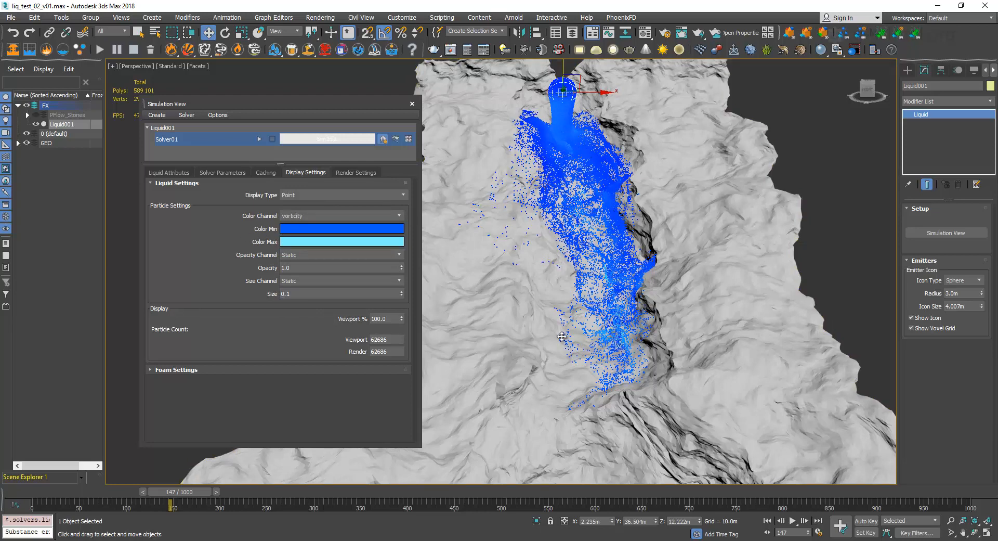
left_click(309, 216)
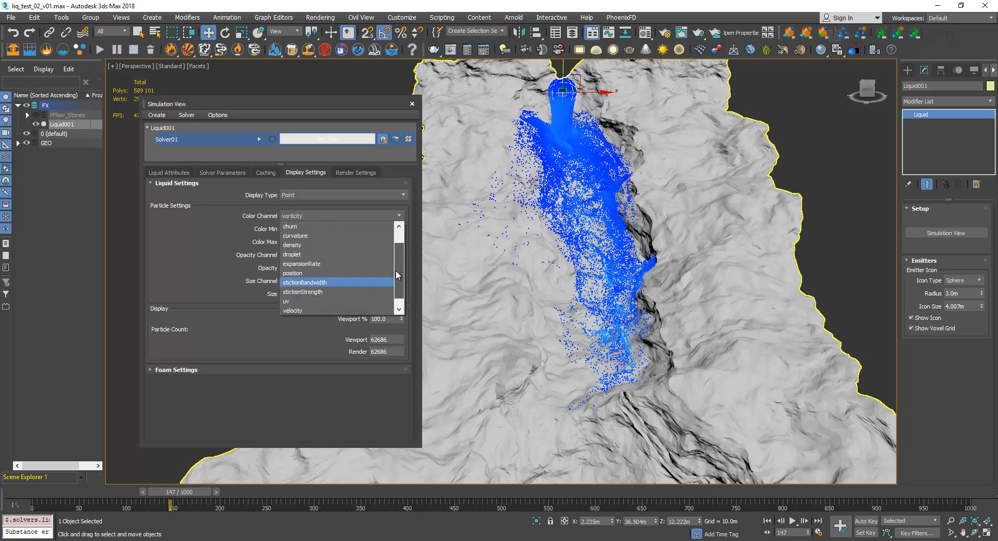
mouse_move(399, 281)
left_mouse_down()
mouse_move(404, 256)
mouse_move(399, 277)
left_mouse_up()
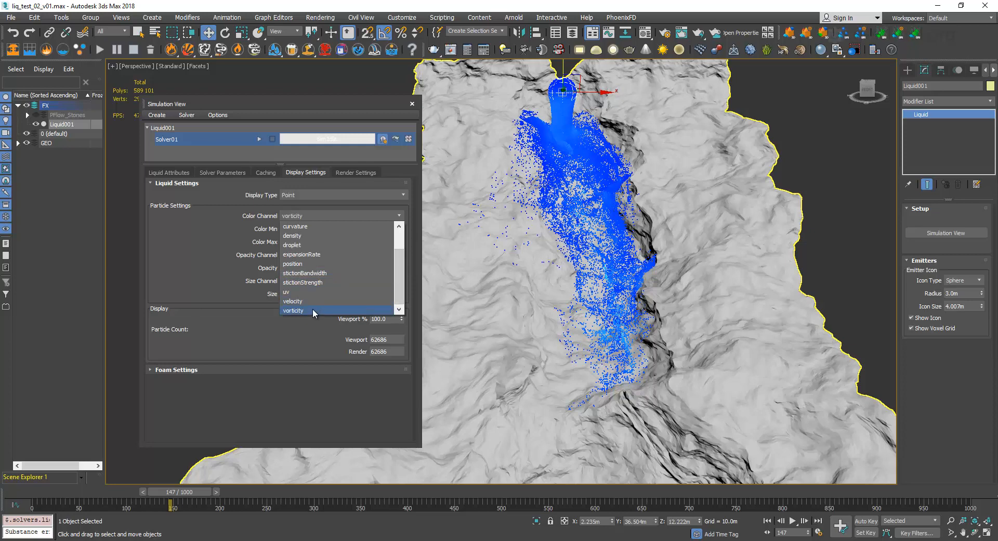
left_click(306, 301)
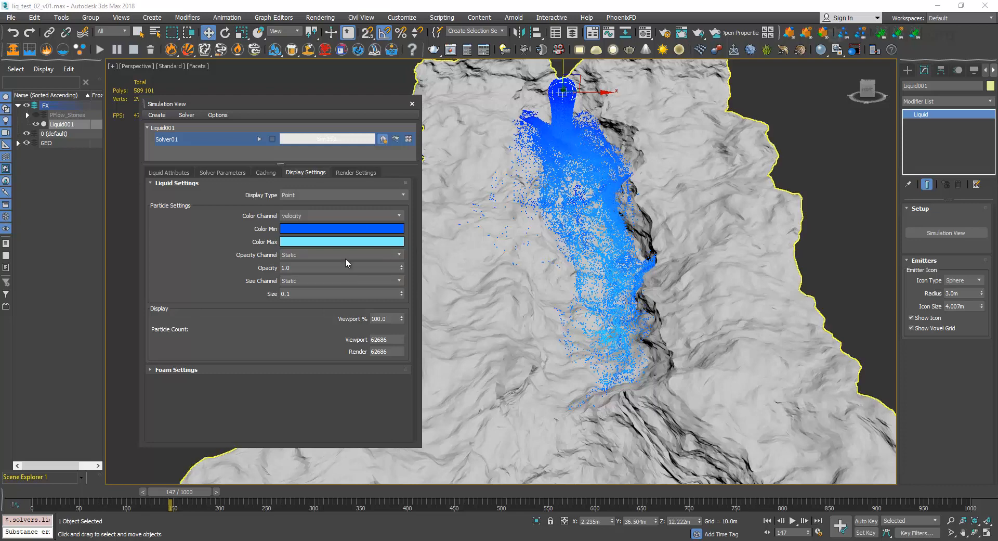
left_click(357, 229)
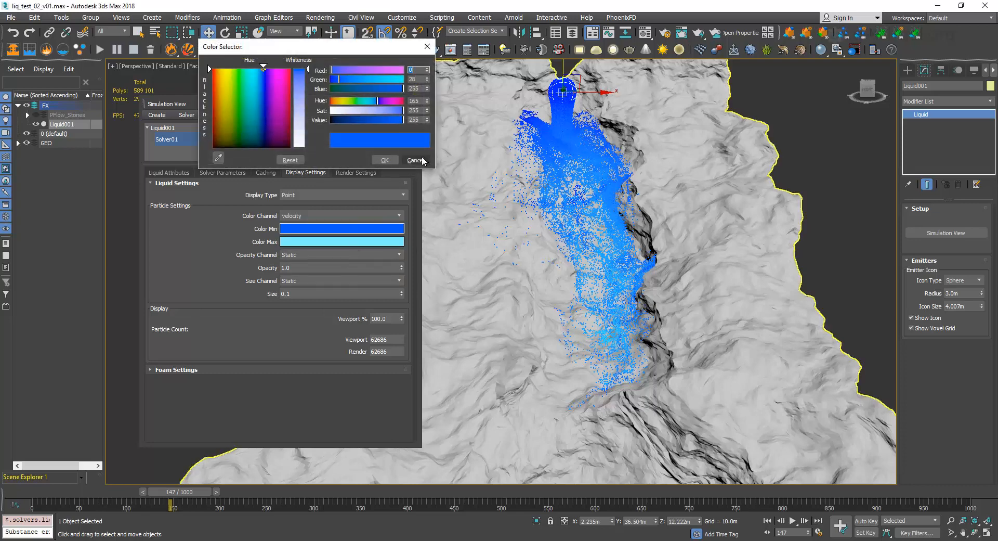
left_click(416, 160)
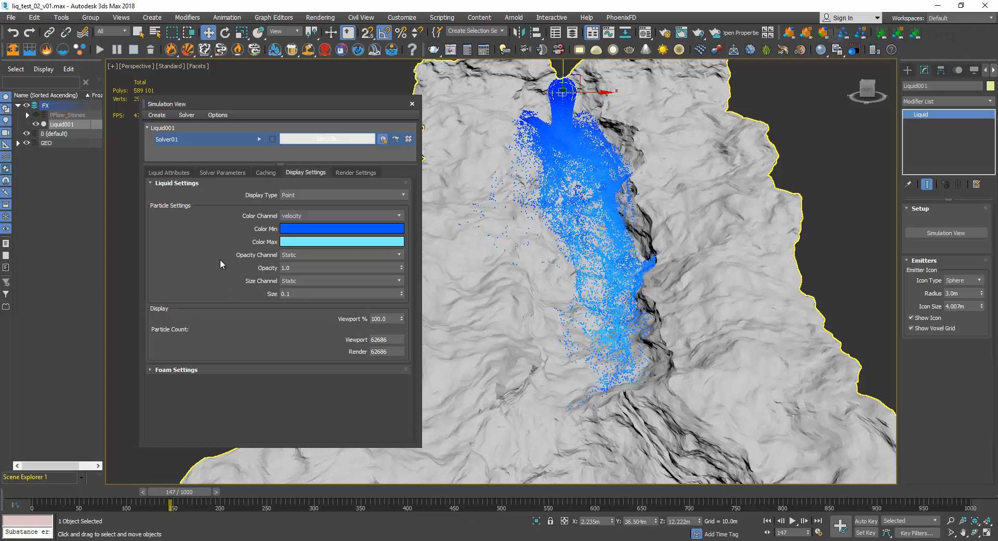
Try a particle display size of 1, and set it back to 0.1.
left_click(267, 295)
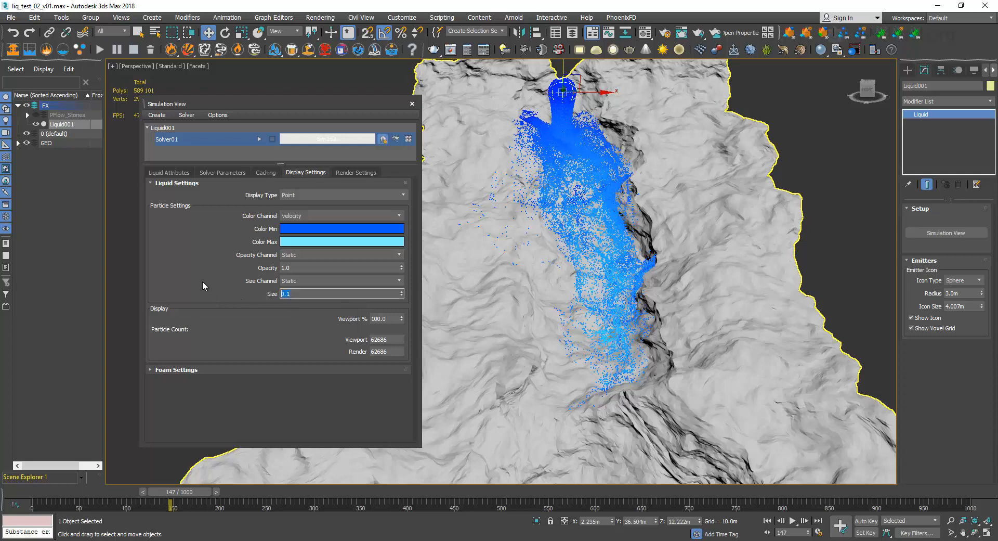
type("1")
key("Return")
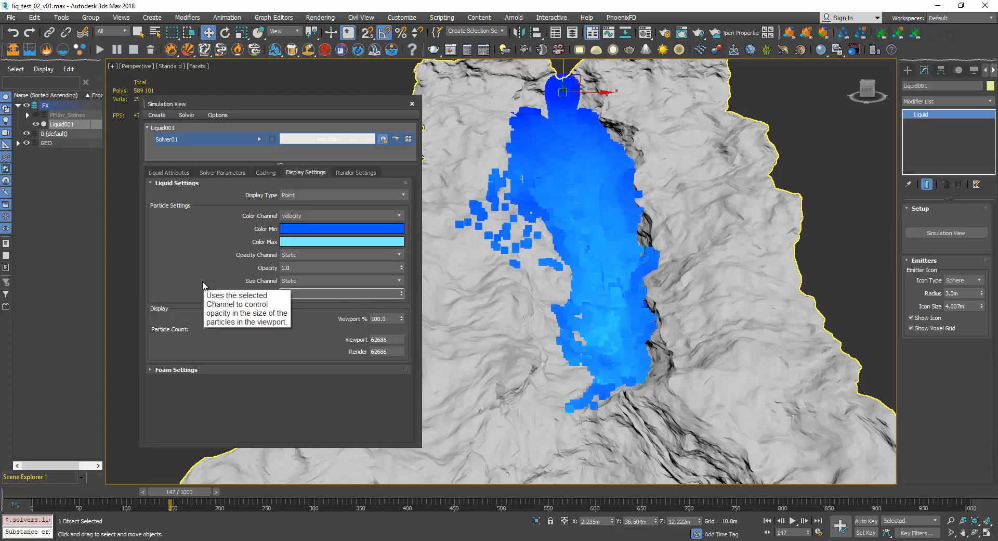
type("0.1")
key("Return")
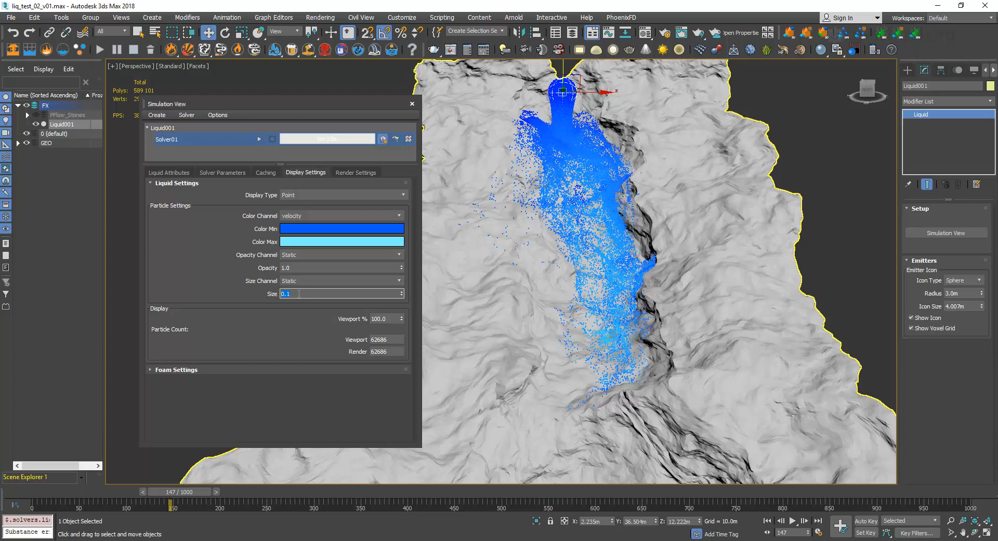
left_click(204, 276)
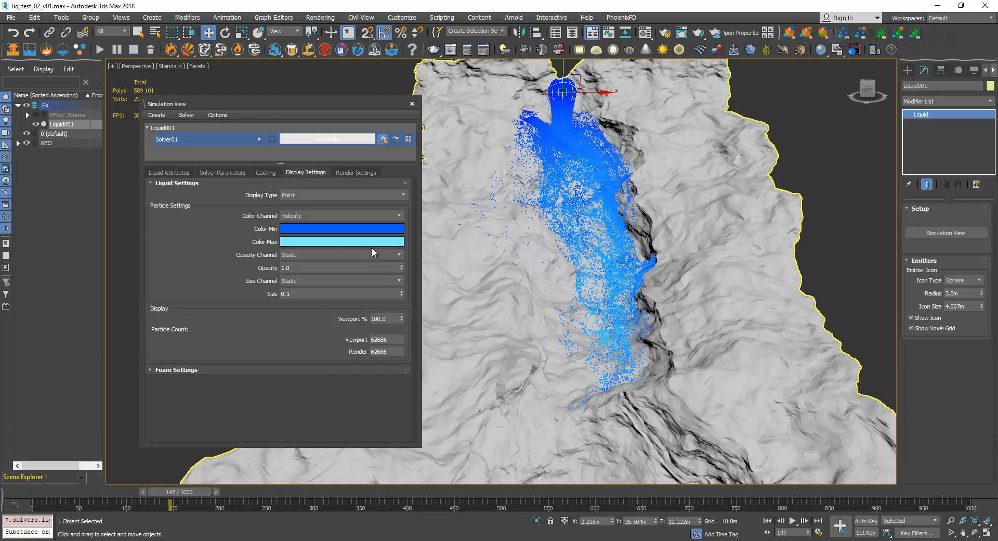
Try density as the particles' size channel, and switch it back to Static.
left_click(392, 281)
left_click_drag(401, 305, 403, 327)
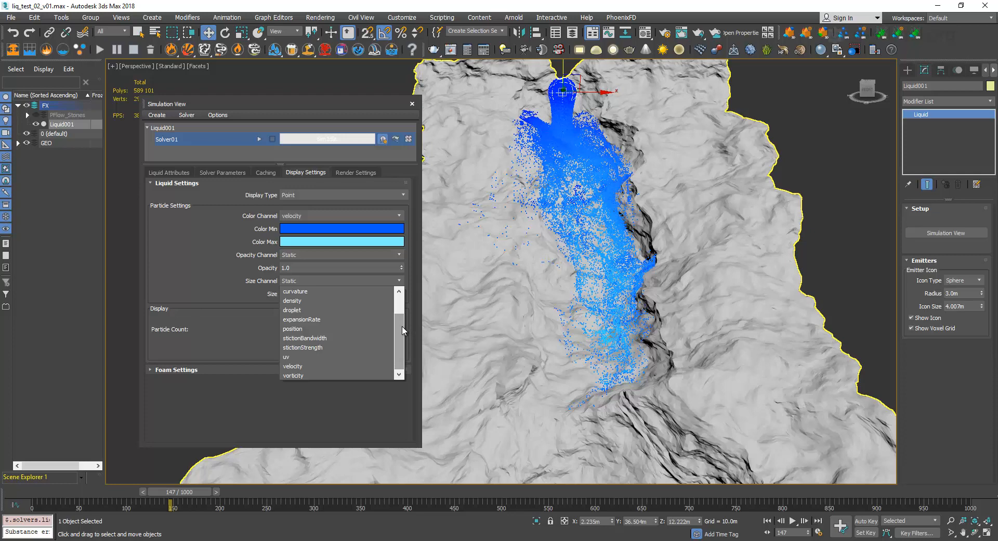
left_click(335, 301)
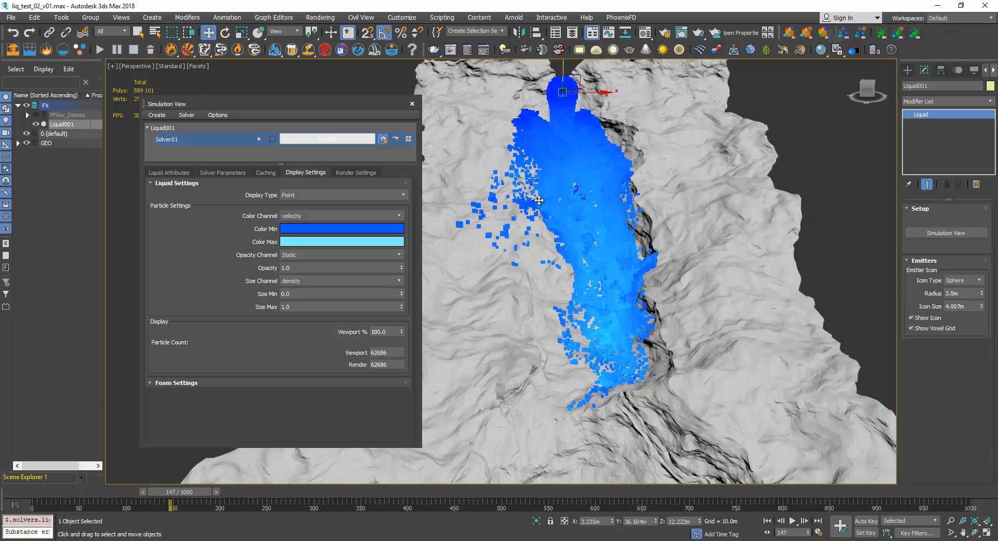
left_click(399, 281)
left_click_drag(398, 327, 399, 297)
left_click(355, 292)
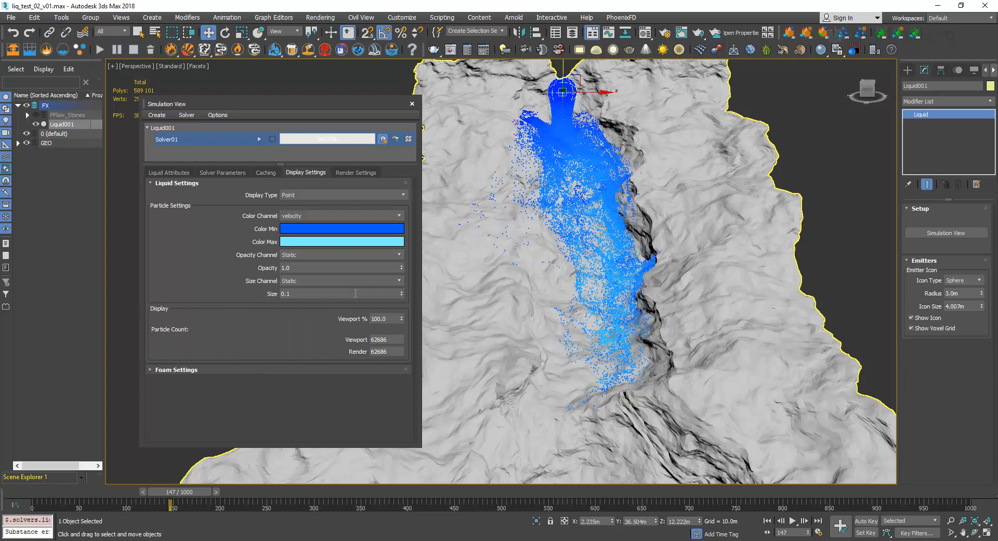
View the particles' opacity channel choices without changing them, and show Solver01's general simulation parameters.
left_click(304, 253)
mouse_move(397, 274)
left_mouse_down()
mouse_move(393, 304)
mouse_move(399, 277)
left_mouse_up()
left_click(184, 250)
left_click(224, 173)
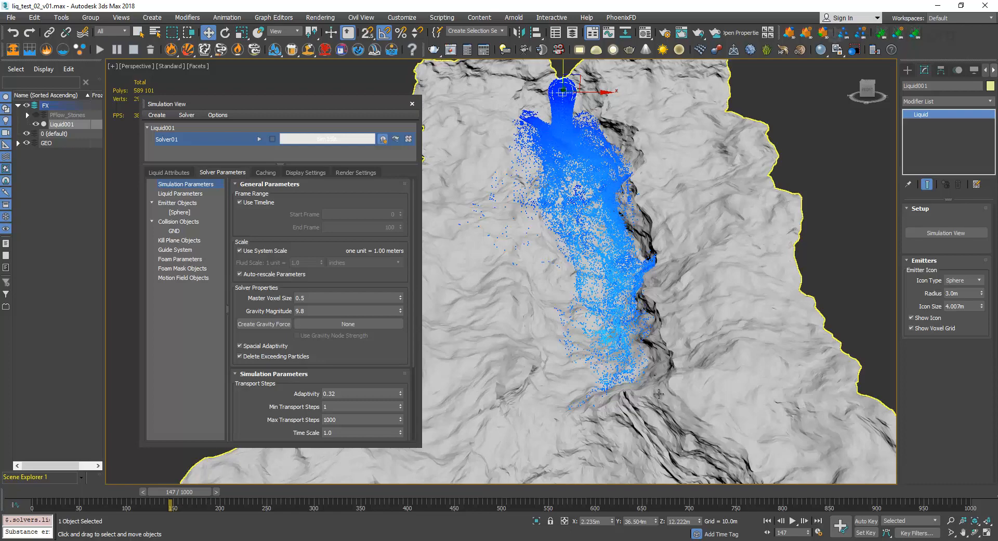
Examine the liquid's flow over the GND terrain from the emitter down to the lower slope.
middle_click_drag(660, 394, 687, 272)
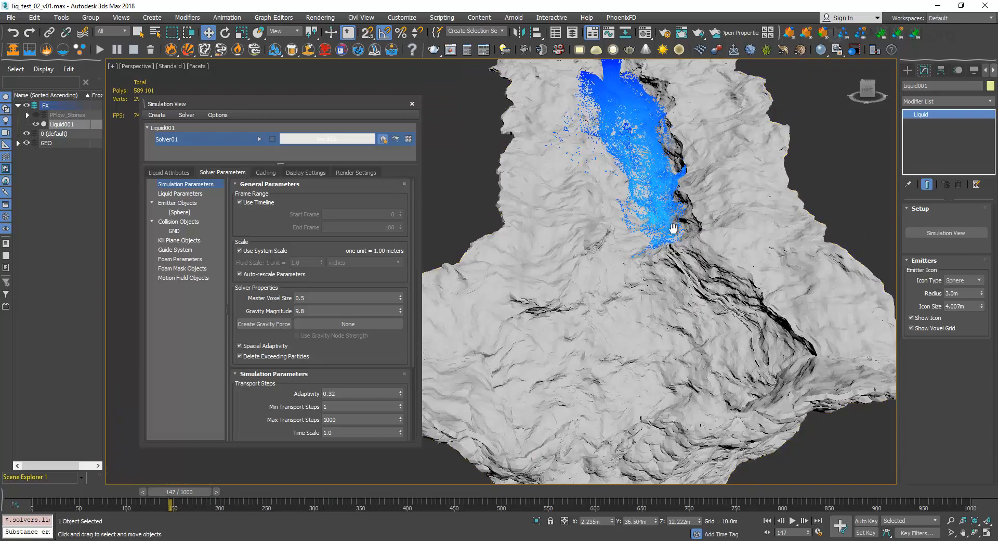
scroll(659, 346, "down", 4)
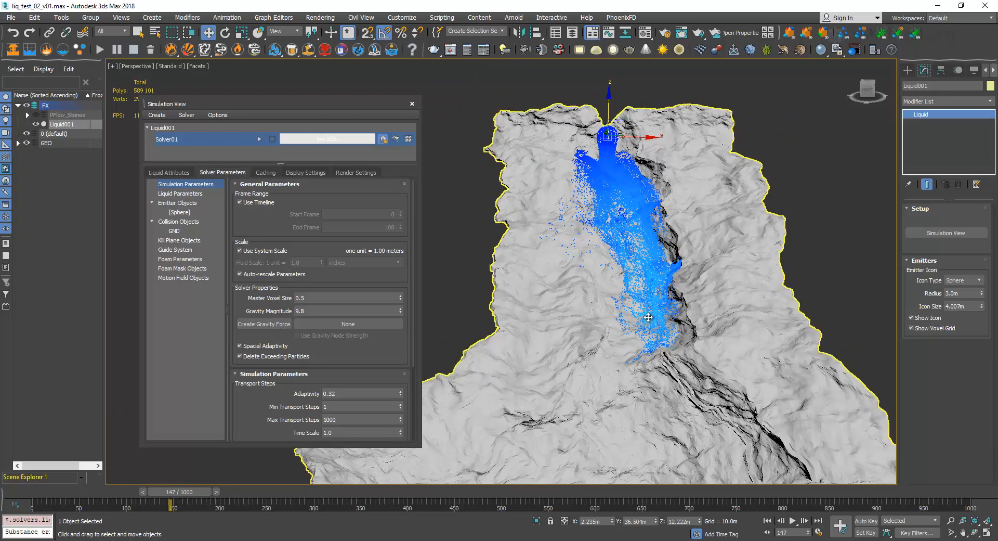
scroll(644, 325, "up", 3)
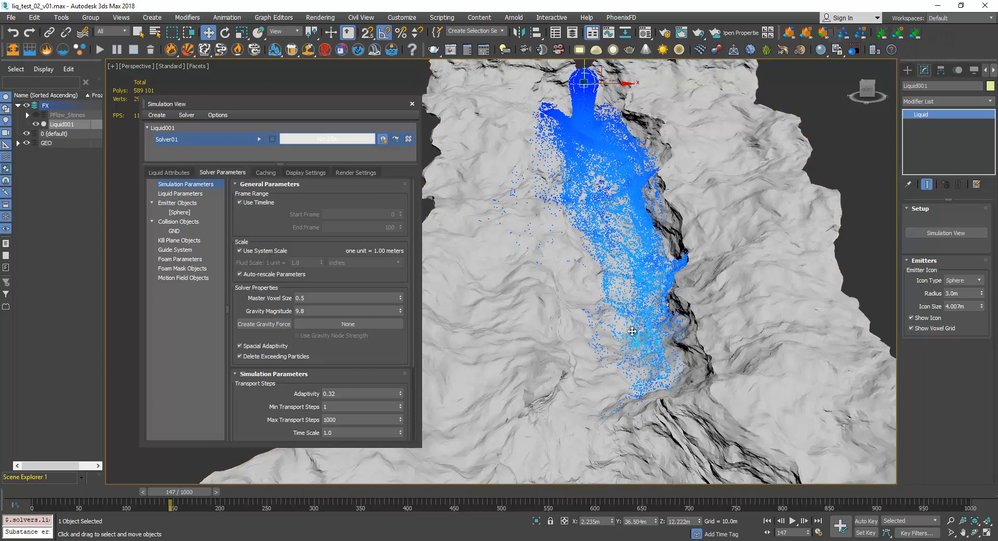
middle_click_drag(625, 374, 650, 210)
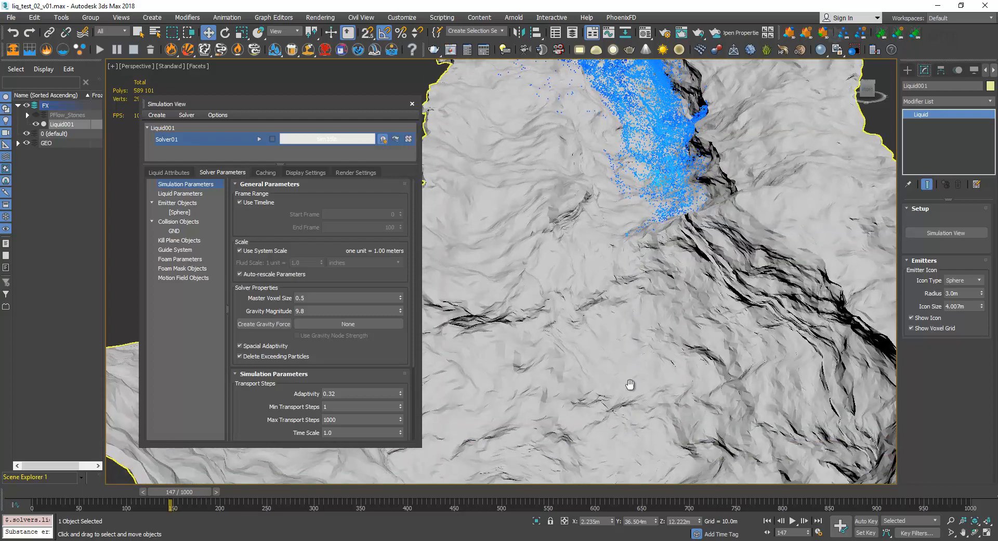
mouse_move(630, 385)
middle_mouse_down()
mouse_move(637, 249)
mouse_move(645, 385)
middle_mouse_up()
scroll(645, 218, "down", 3)
middle_click_drag(646, 197, 643, 321)
scroll(654, 344, "down", 1)
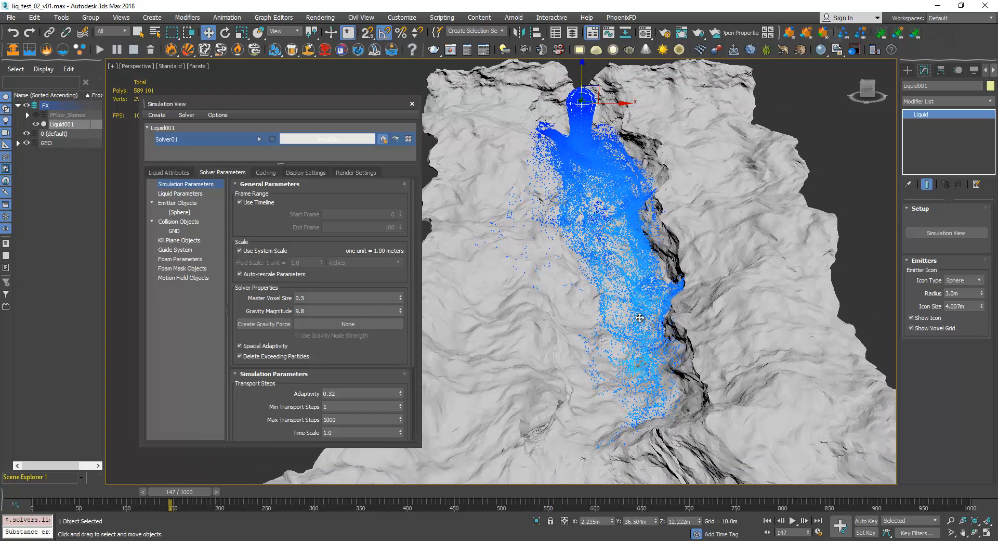
Turn off Use Timeline to view the solver's custom start and end frames, and turn it back on.
left_click(256, 202)
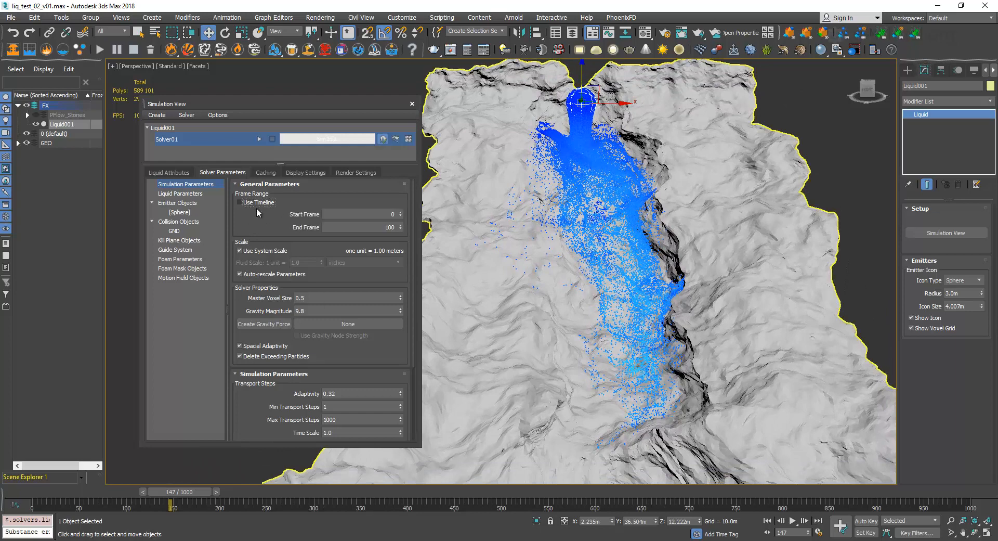
left_click(352, 213)
key("Tab")
left_click(254, 203)
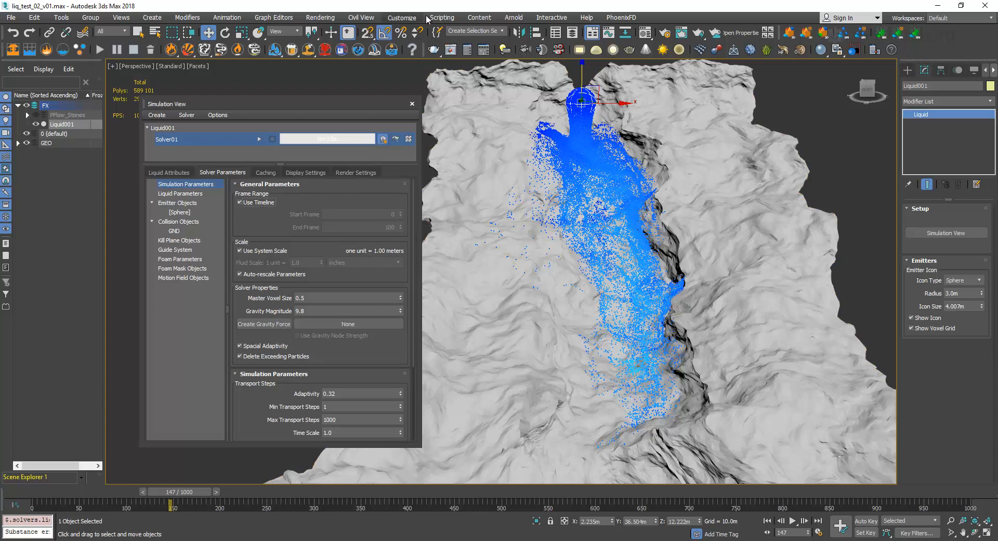
Check the scene's system unit scale in the units setup, and close it without changes.
left_click(402, 18)
left_click(402, 18)
left_click(402, 17)
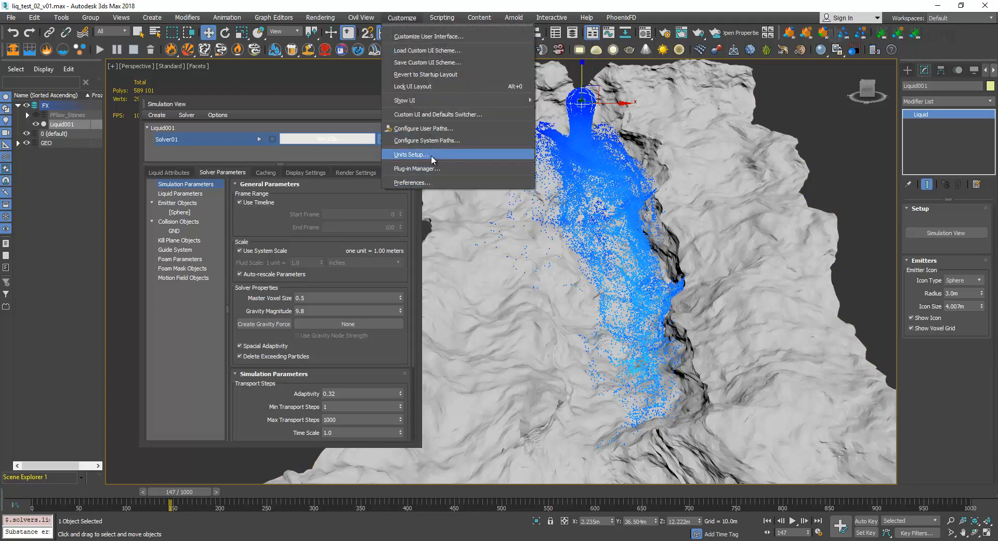
left_click(411, 154)
left_click(499, 191)
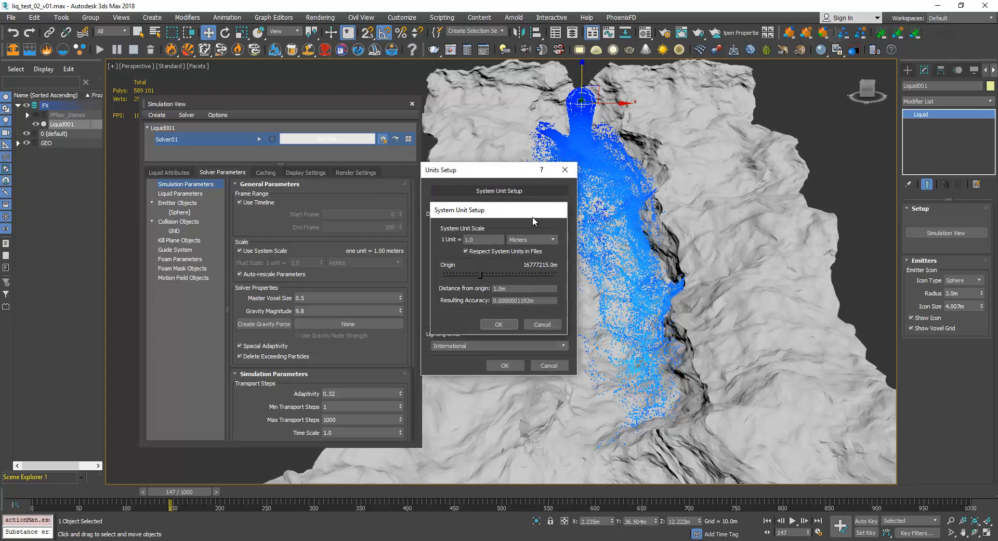
left_click(559, 209)
left_click(505, 365)
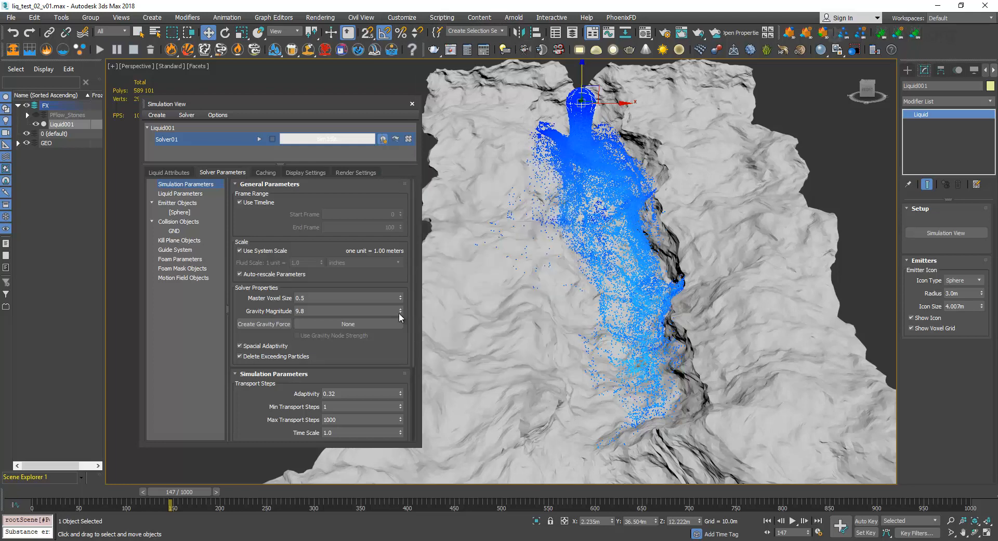
Create a thin box by the terrain, about 1.6 m long, 0.85 m wide and 31.5 m high, and show the front view.
scroll(681, 195, "up", 2)
scroll(681, 195, "down", 5)
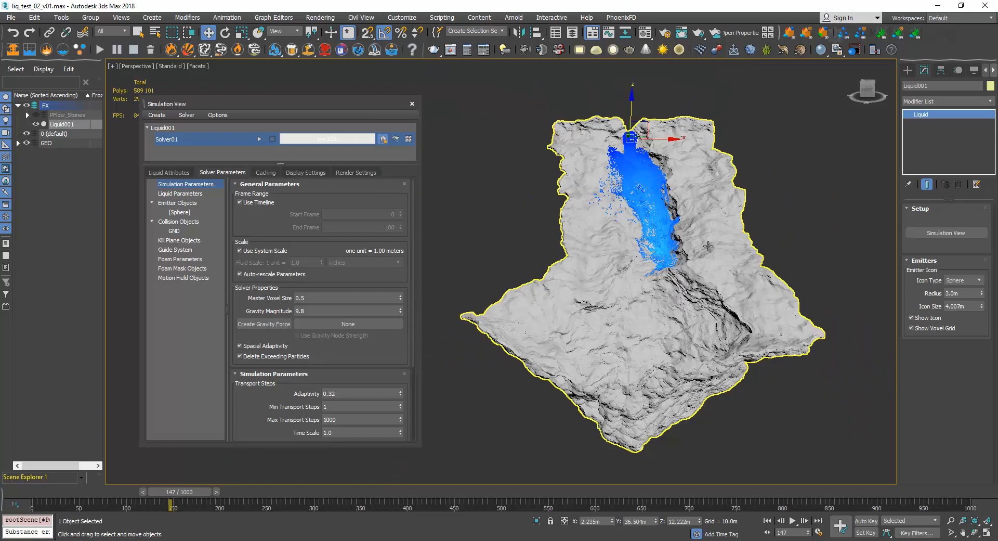
middle_click_drag(693, 270, 662, 262)
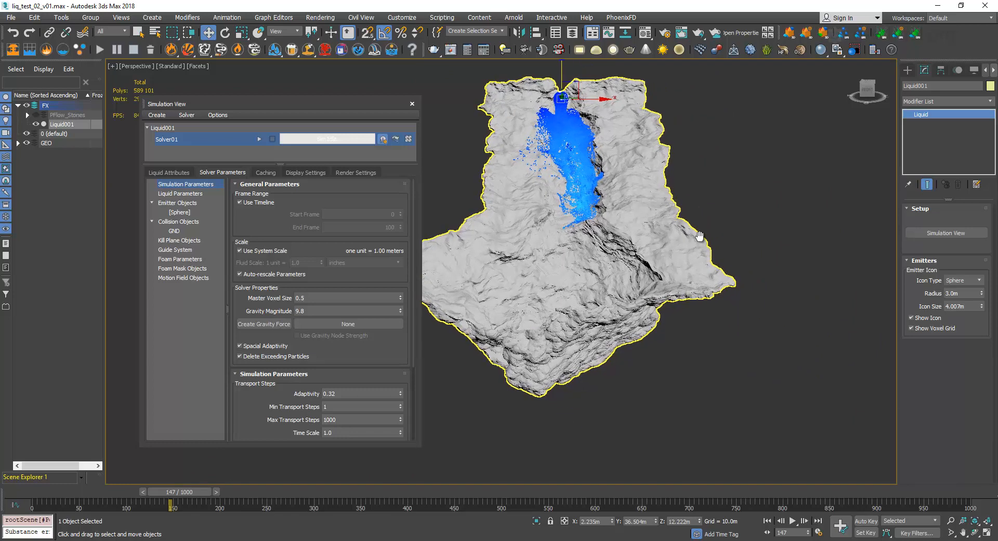
left_click(908, 70)
left_click(916, 101)
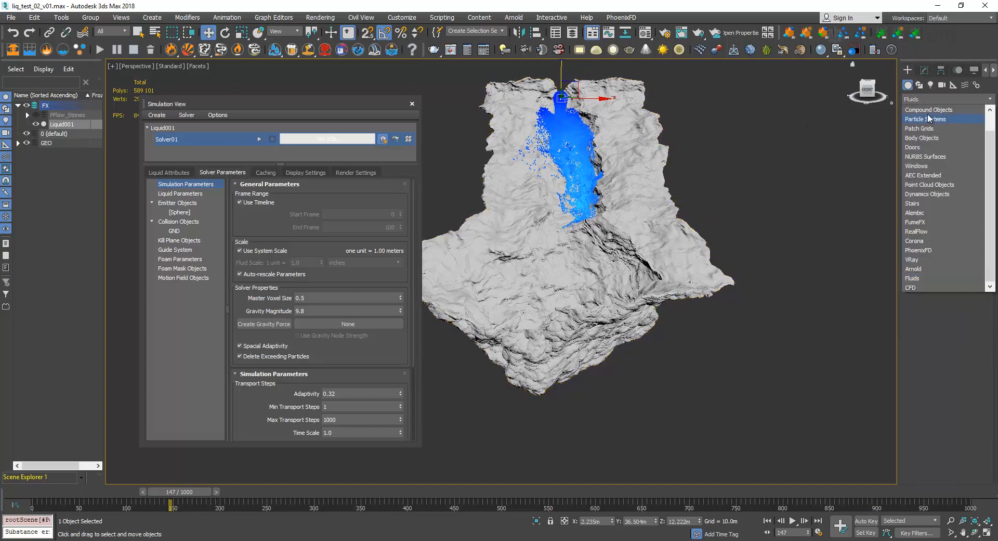
left_click(928, 110)
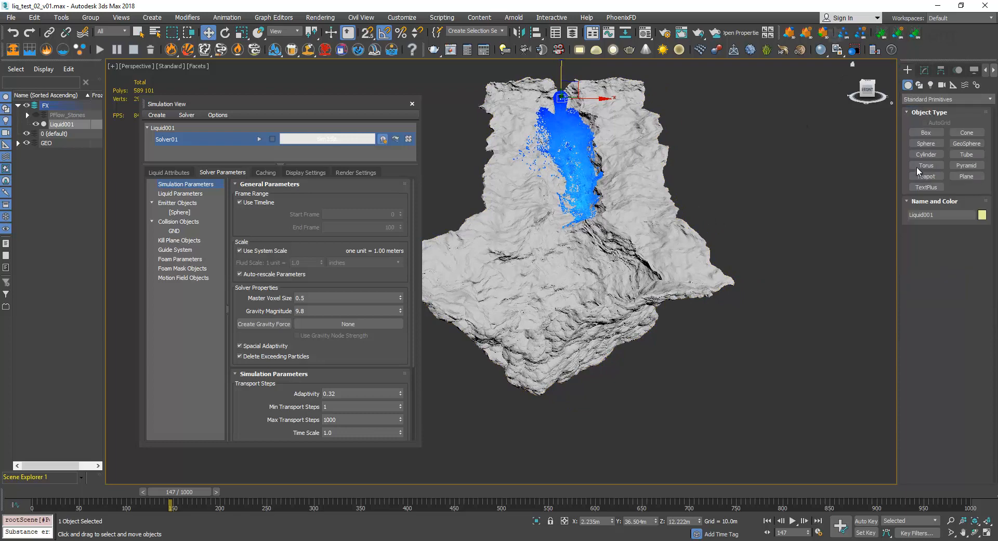
left_click(926, 133)
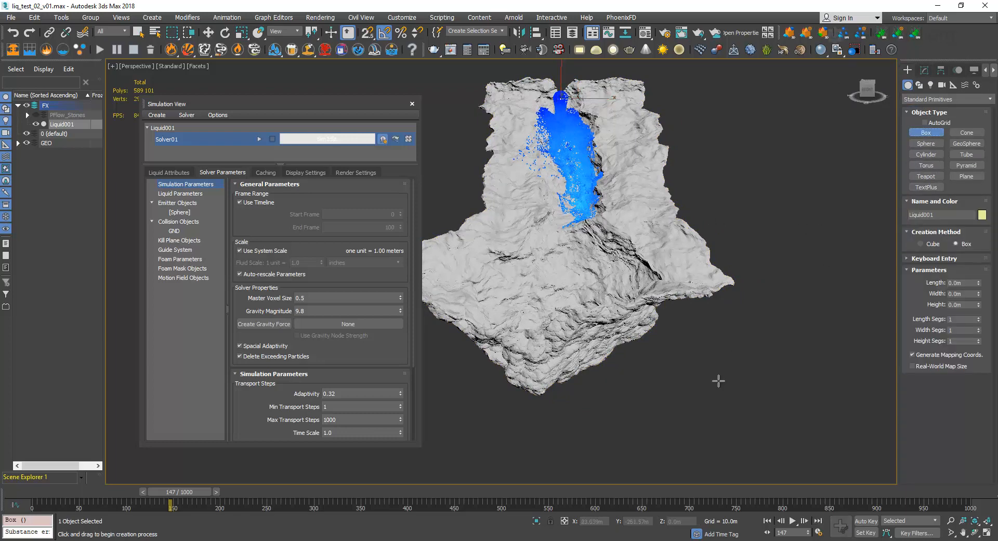
left_click_drag(720, 382, 731, 387)
left_click(770, 128)
key("w")
key("f")
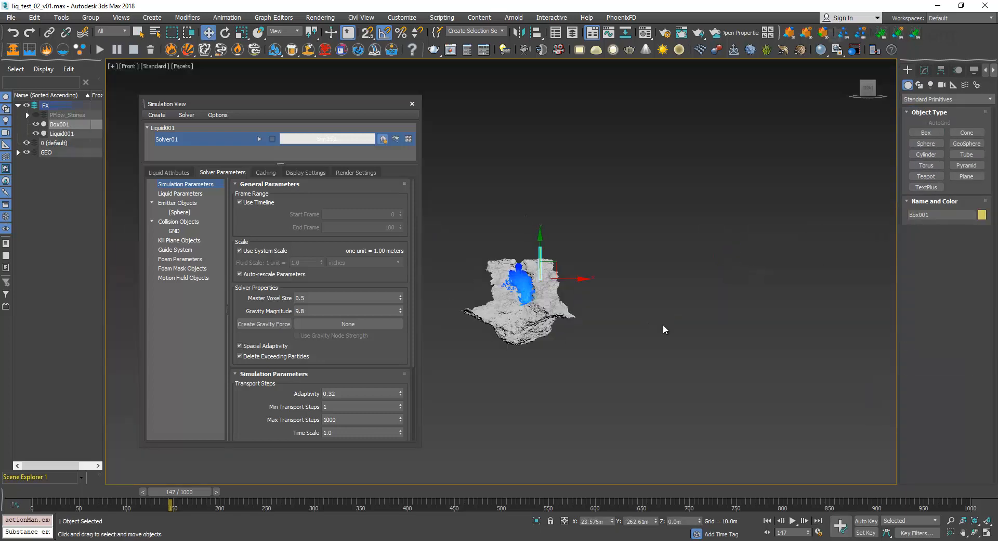
Move the box beside the terrain and raise its height to about 83.4 m to gauge the terrain's height.
left_click_drag(605, 319, 606, 327)
left_click(924, 70)
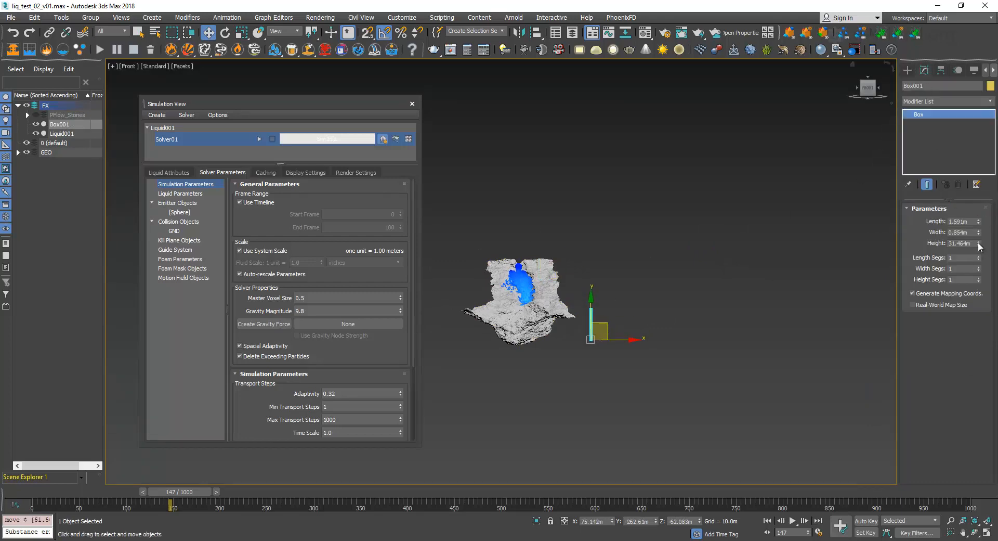
left_click_drag(978, 243, 974, 157)
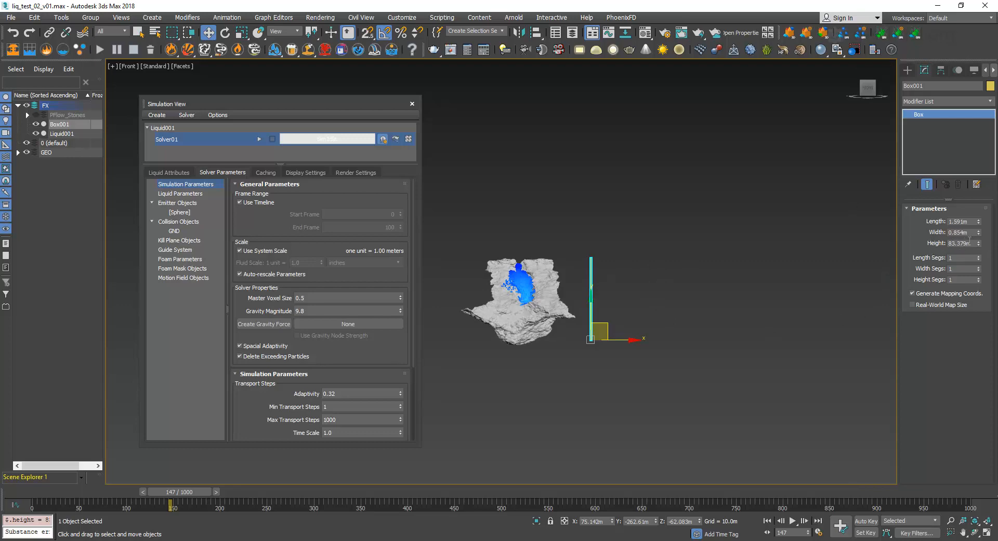
Delete the measuring box and return to a perspective view of the liquid on the terrain.
key("Delete")
middle_click_drag(504, 272, 577, 311)
key("p")
scroll(625, 291, "up", 3)
middle_click_drag(658, 291, 614, 297, "alt")
middle_click_drag(613, 297, 634, 337)
scroll(635, 337, "up", 3)
middle_click_drag(663, 306, 720, 342, "alt")
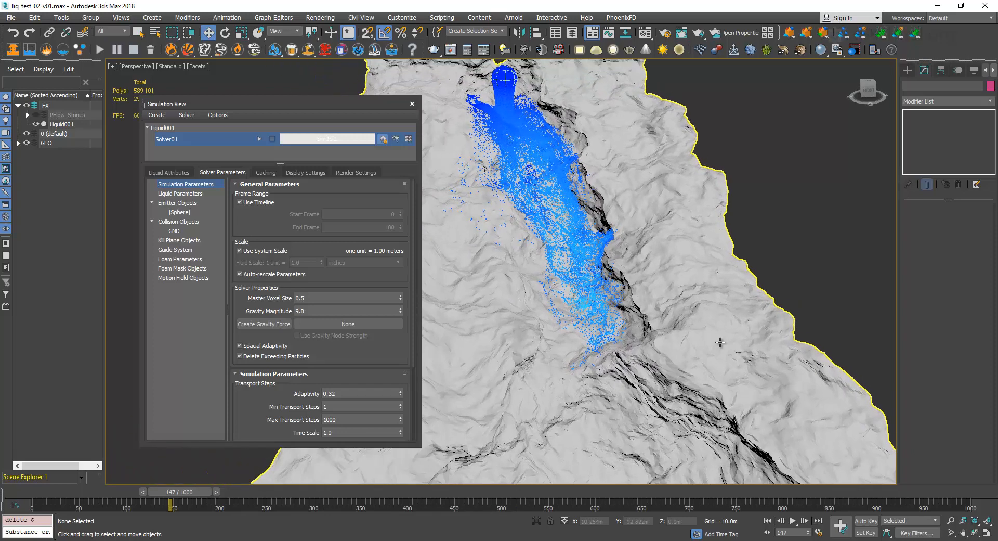
scroll(720, 342, "down", 2)
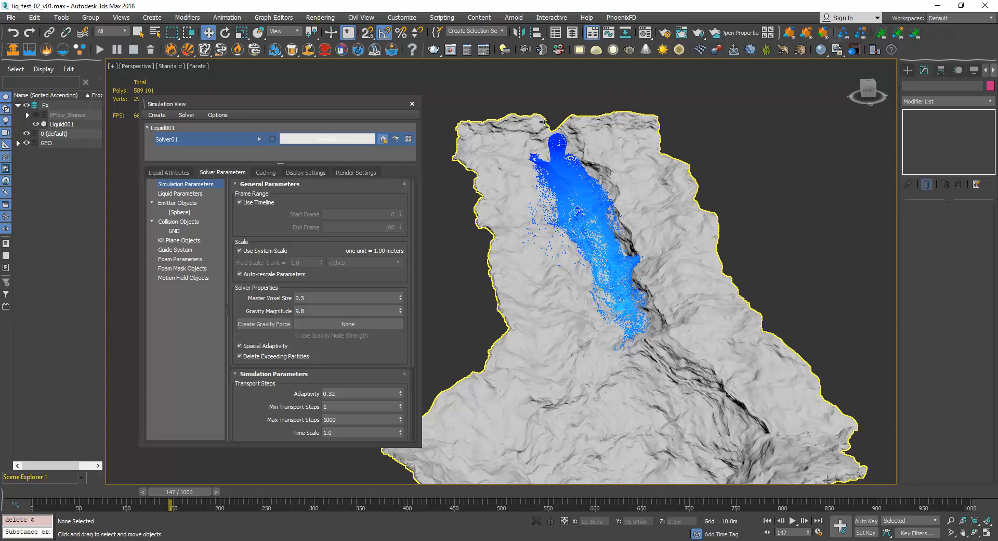
scroll(652, 364, "up", 3)
middle_click_drag(658, 378, 667, 393)
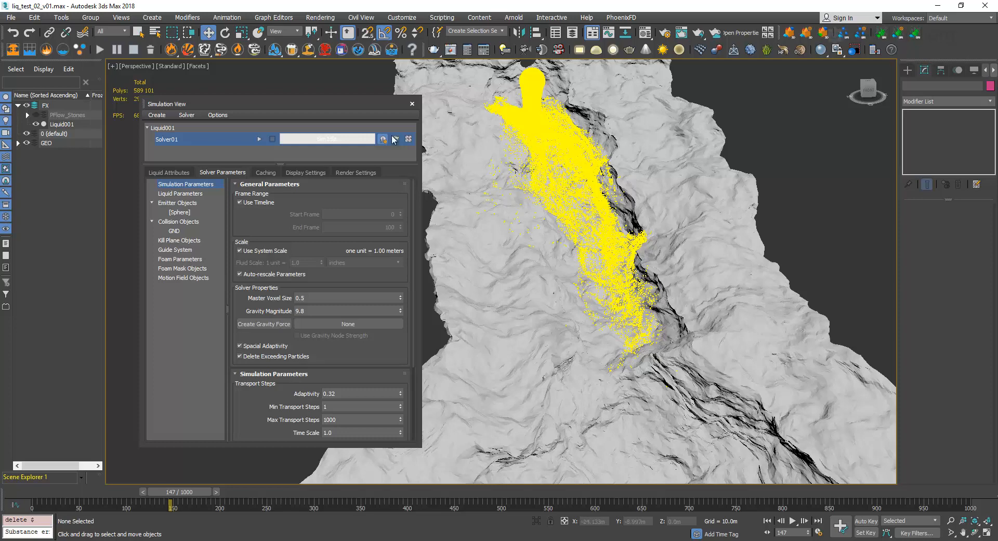
Turn off Use System Scale for Solver01, and view the Fluid Scale unit choices while keeping inches.
left_click_drag(326, 101, 312, 93)
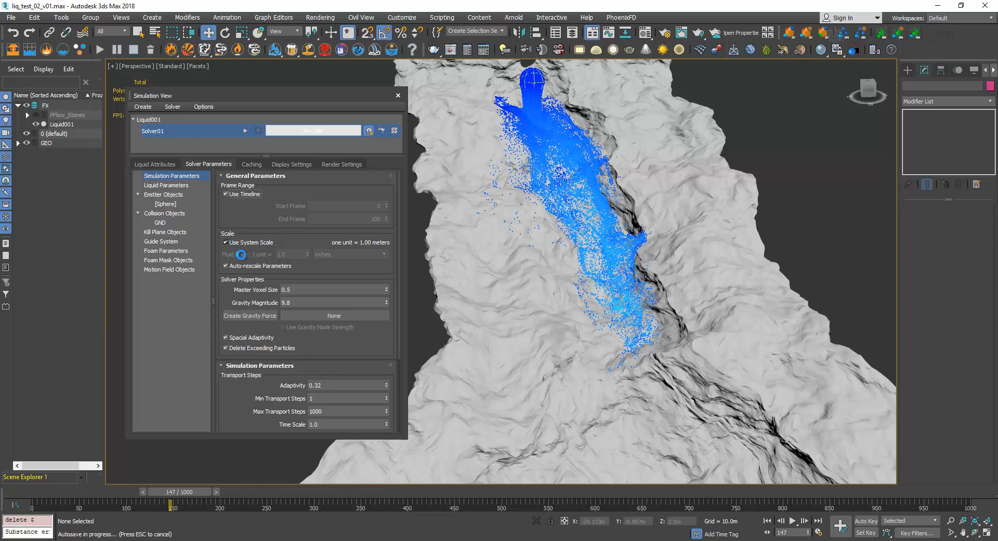
left_click(241, 243)
double_click(284, 254)
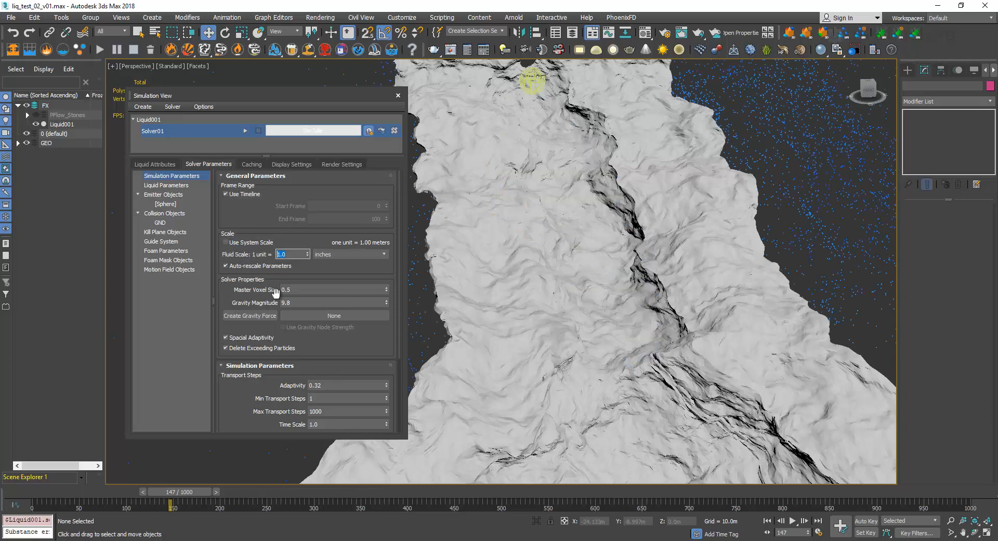
left_click(347, 254)
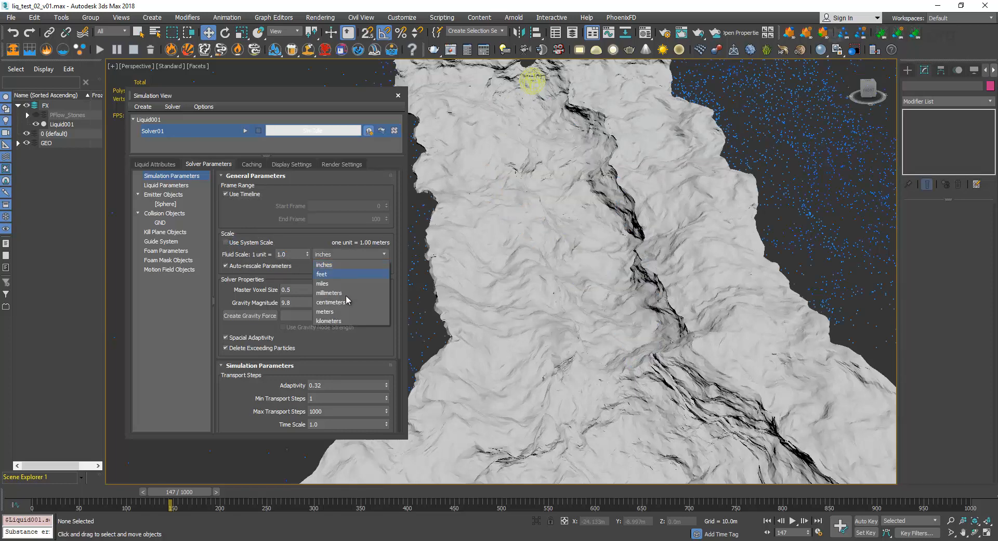
left_click(247, 211)
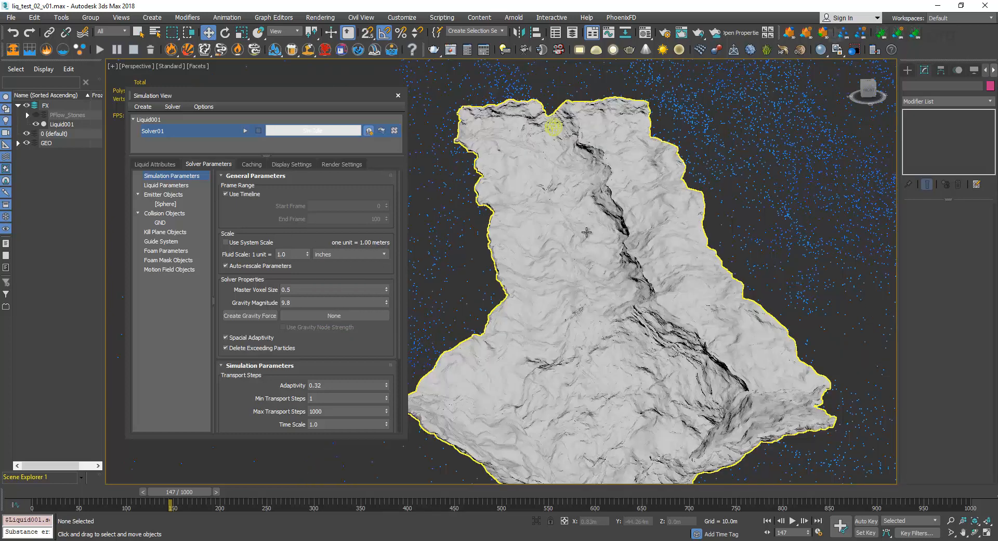
Compare the rescaled liquid's size with the GND terrain, and turn Use System Scale back on.
scroll(615, 227, "down", 4)
scroll(644, 199, "down", 6)
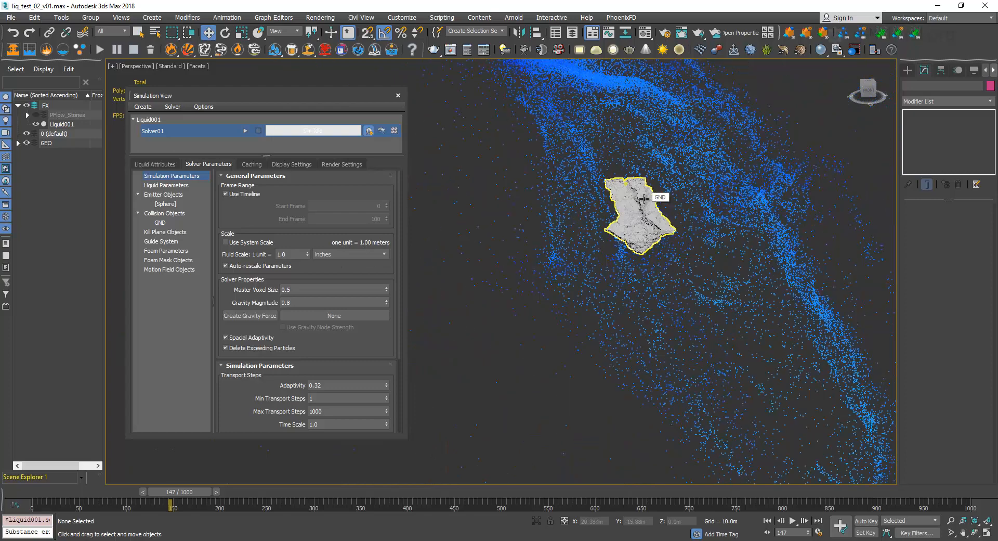
scroll(644, 198, "down", 5)
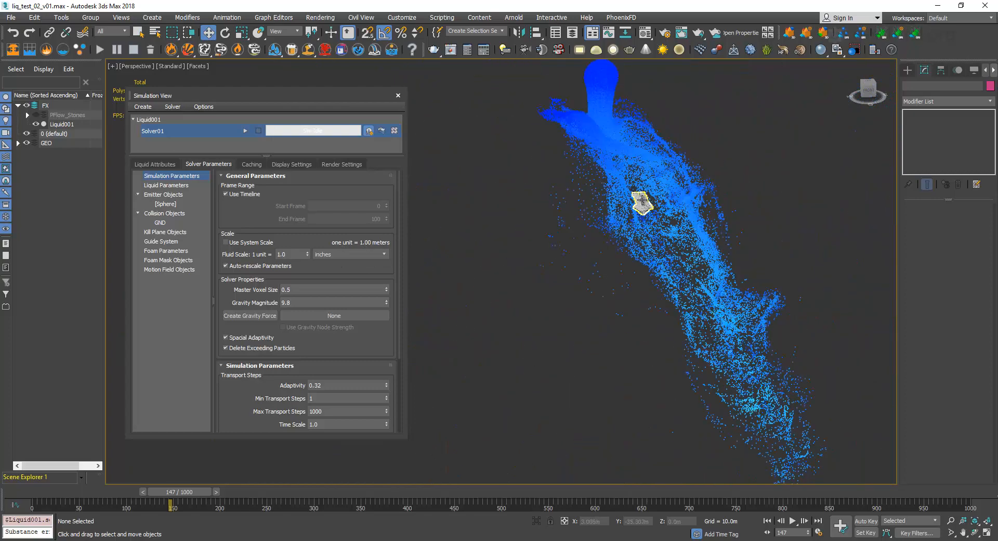
scroll(645, 199, "up", 8)
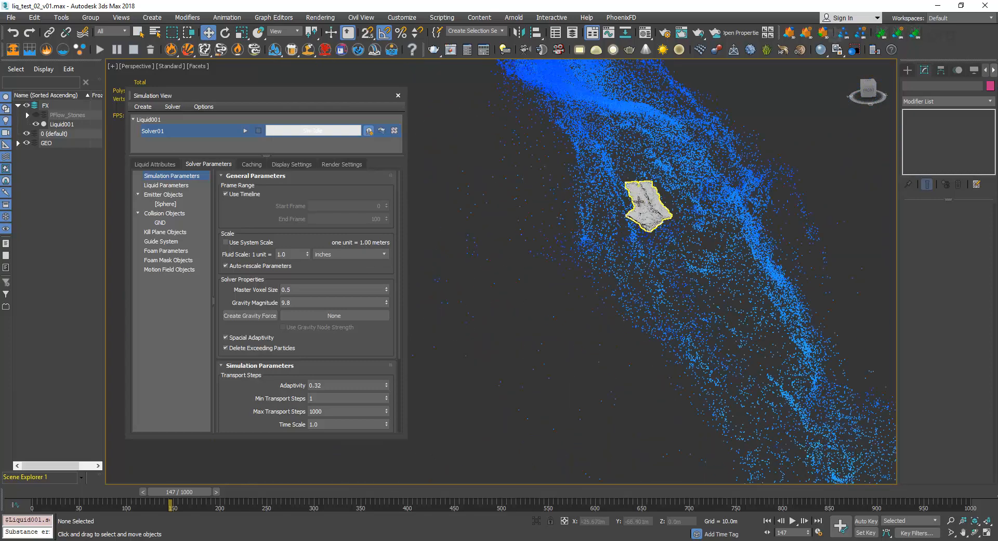
scroll(649, 198, "up", 4)
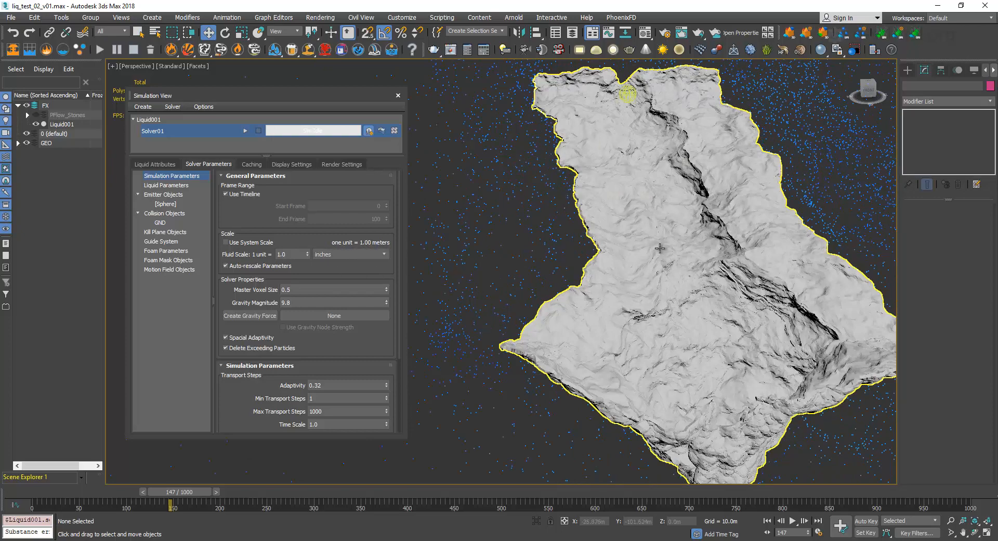
scroll(660, 247, "down", 8)
scroll(661, 248, "down", 5)
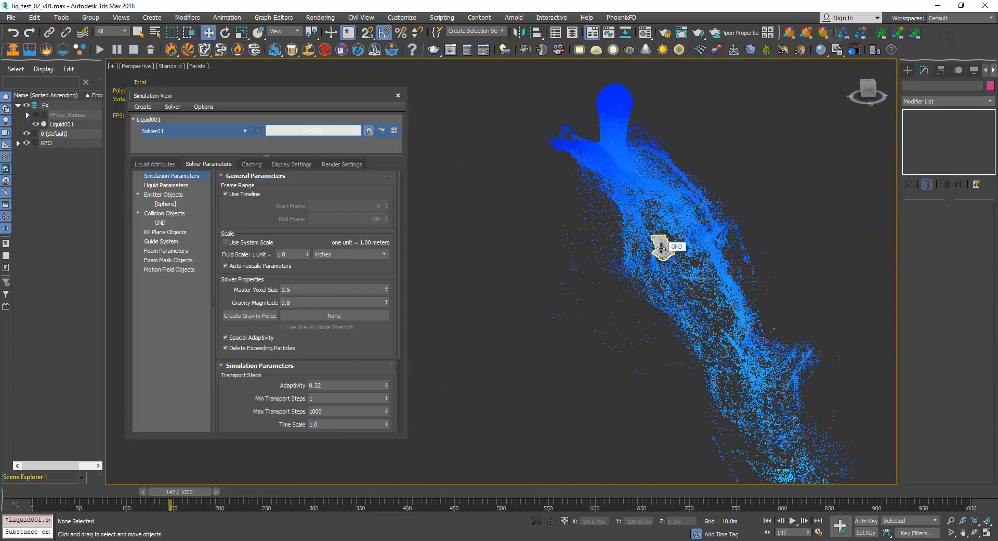
scroll(661, 248, "up", 10)
left_click(226, 242)
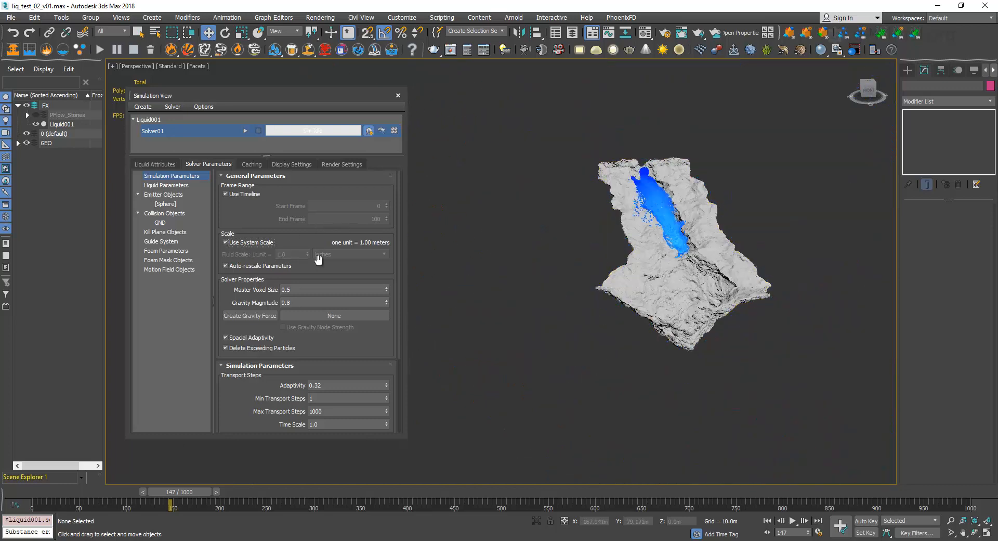
Examine the liquid's particle detail on the terrain together with Solver01's Master Voxel Size description.
scroll(662, 210, "up", 8)
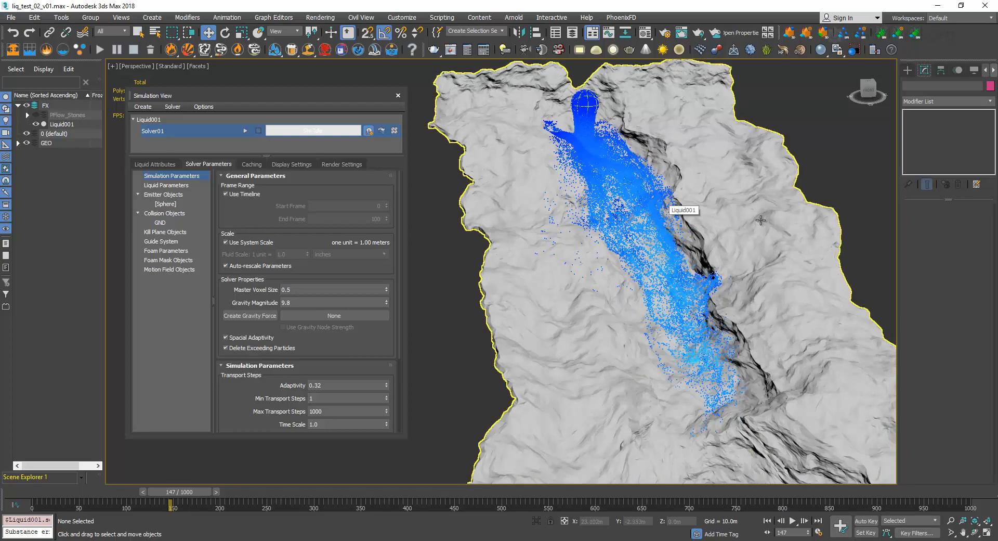
middle_click_drag(762, 255, 752, 219, "alt")
middle_click_drag(438, 269, 486, 241)
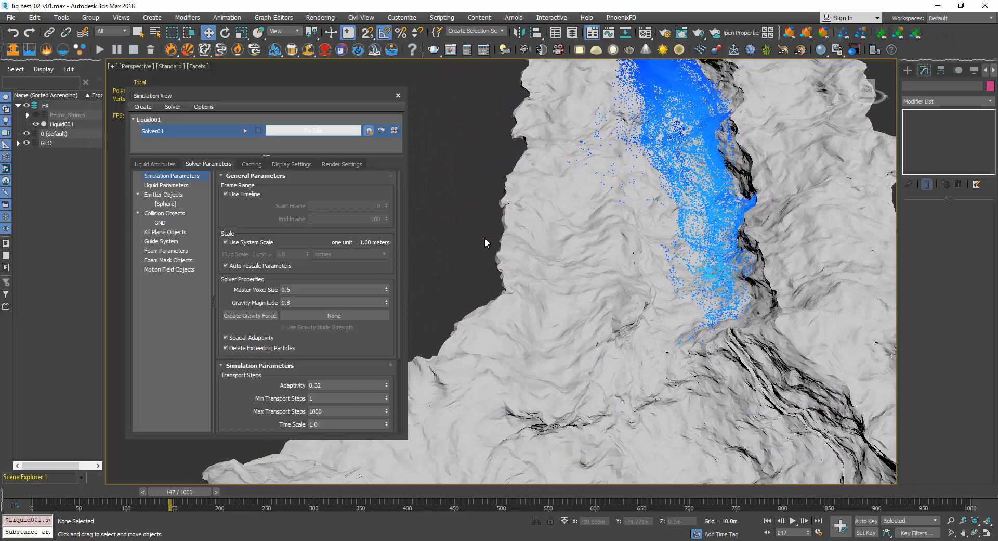
left_click(324, 290)
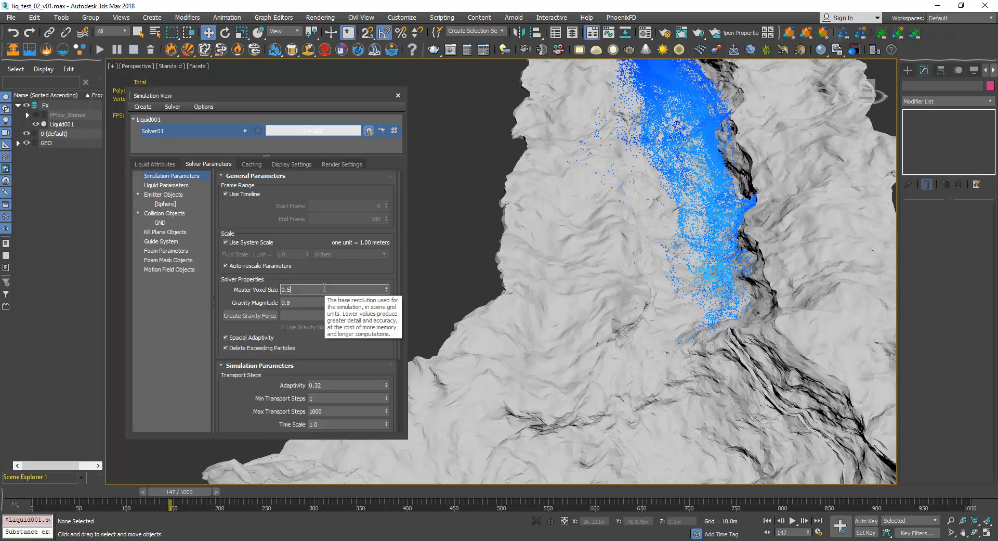
scroll(315, 270, "down", 1)
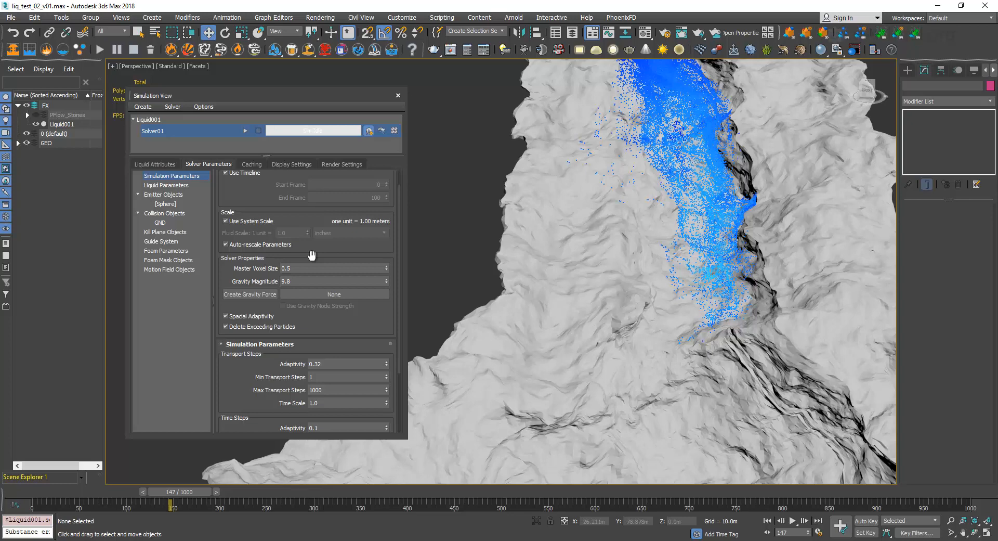
Review Solver01's Gravity Magnitude and the rest of its scale, solver property and simulation parameters.
double_click(291, 281)
scroll(248, 280, "down", 1)
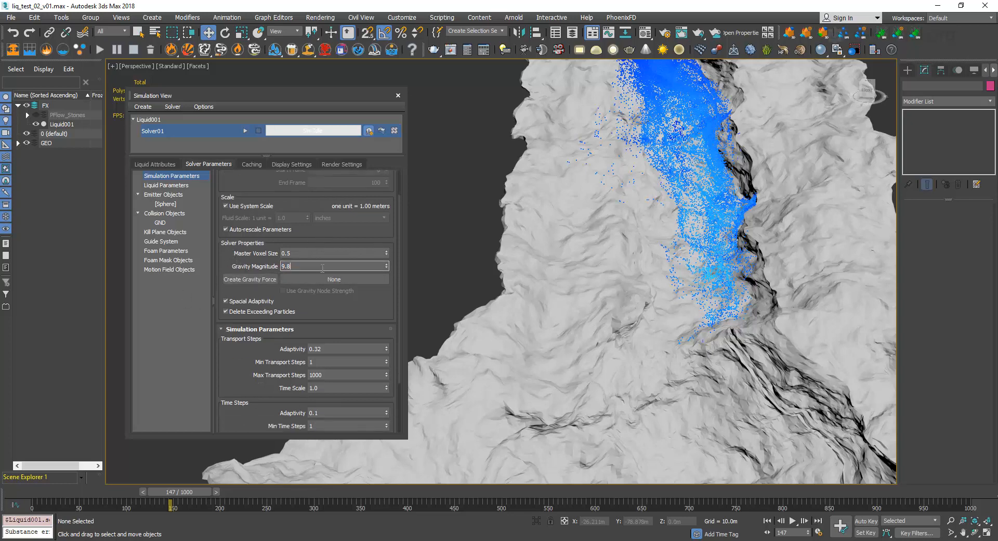
scroll(232, 260, "up", 1)
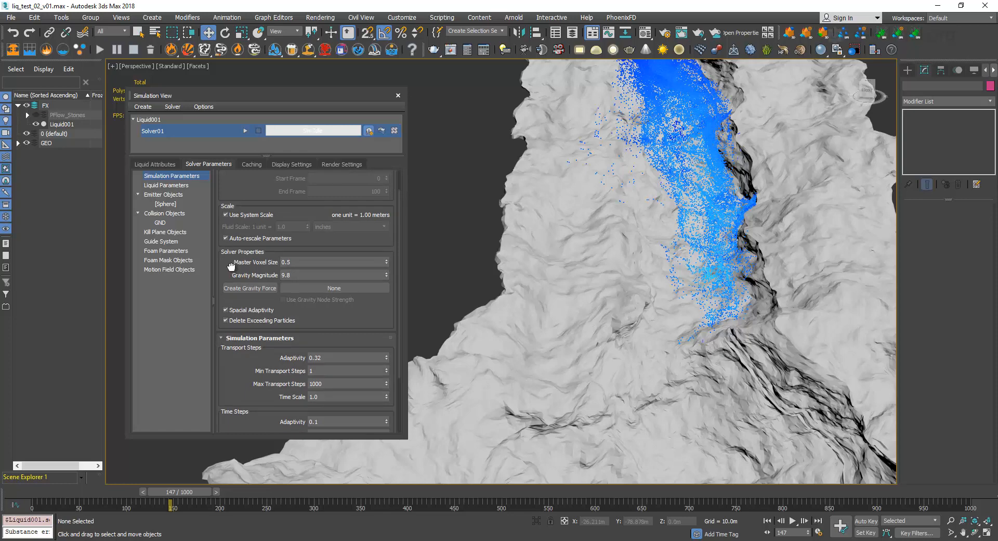
scroll(231, 265, "down", 1)
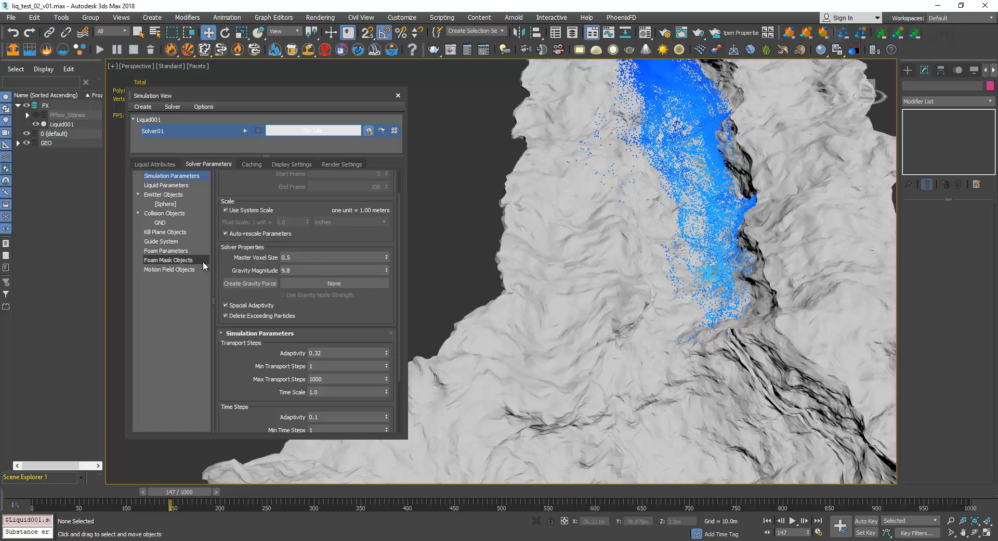
scroll(229, 268, "up", 1)
scroll(273, 218, "up", 1)
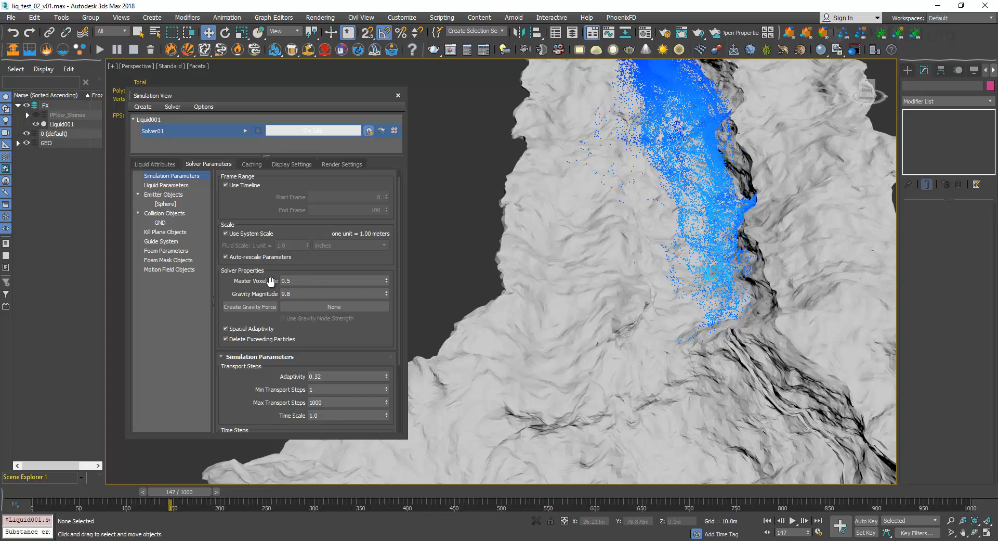
mouse_move(283, 285)
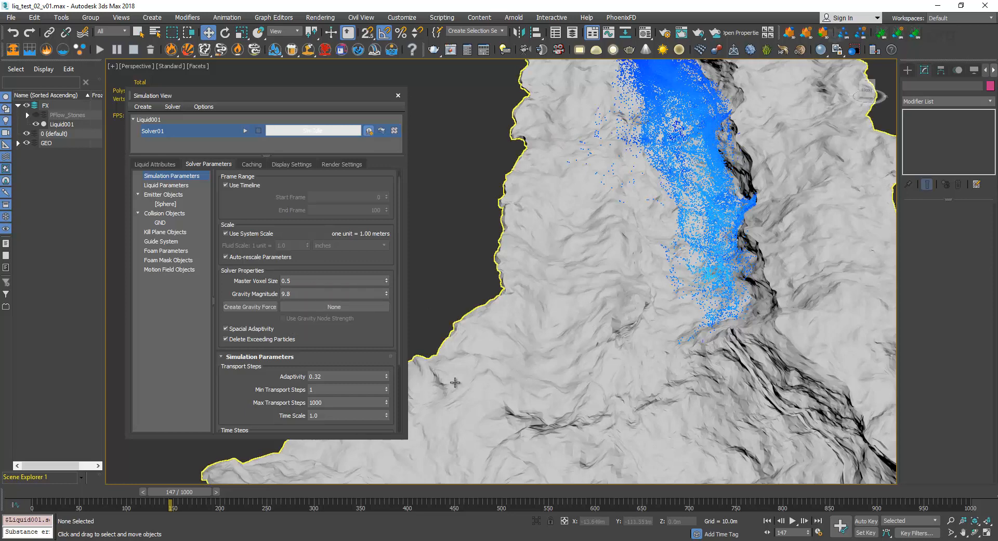
scroll(361, 341, "down", 2)
scroll(362, 341, "up", 3)
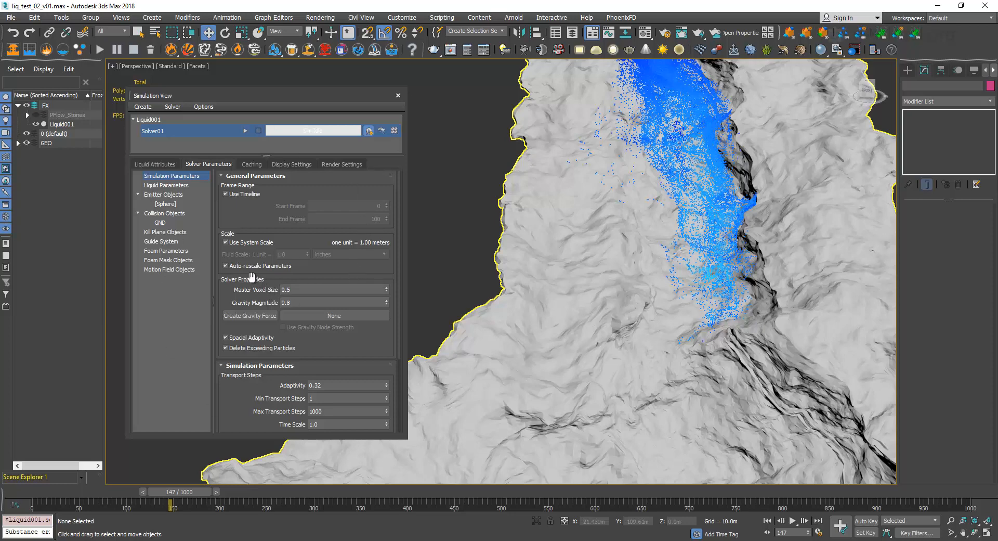
Show the liquid attributes and review the emitter, collider and kill plane settings of Liquid001.
middle_click_drag(605, 250, 574, 223)
scroll(574, 223, "down", 5)
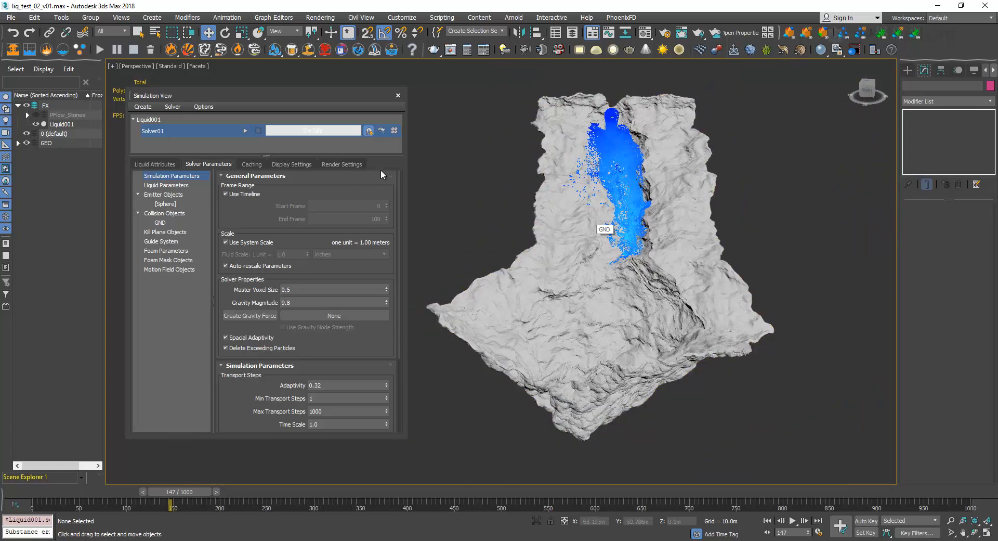
left_click(165, 164)
left_click_drag(289, 97, 328, 103)
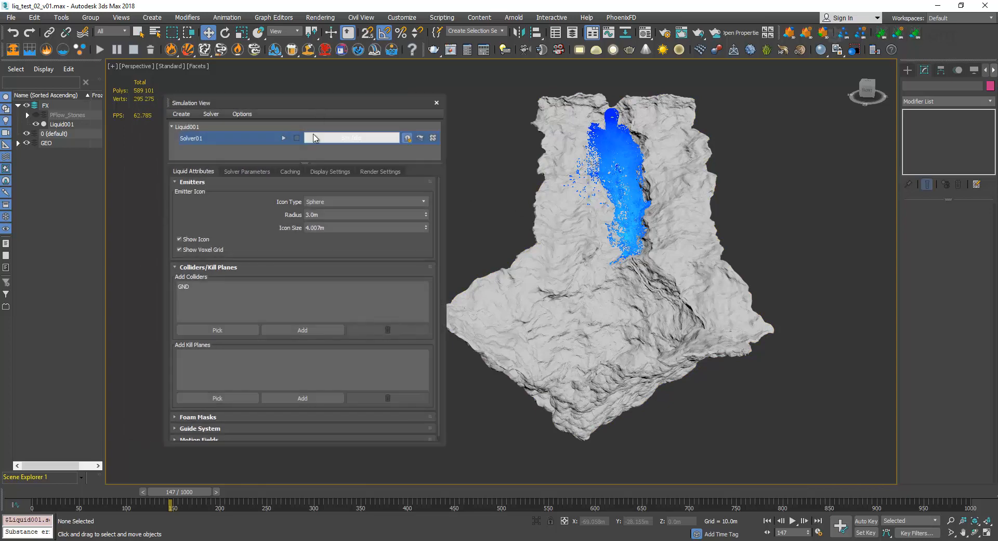
left_click_drag(260, 212, 260, 207)
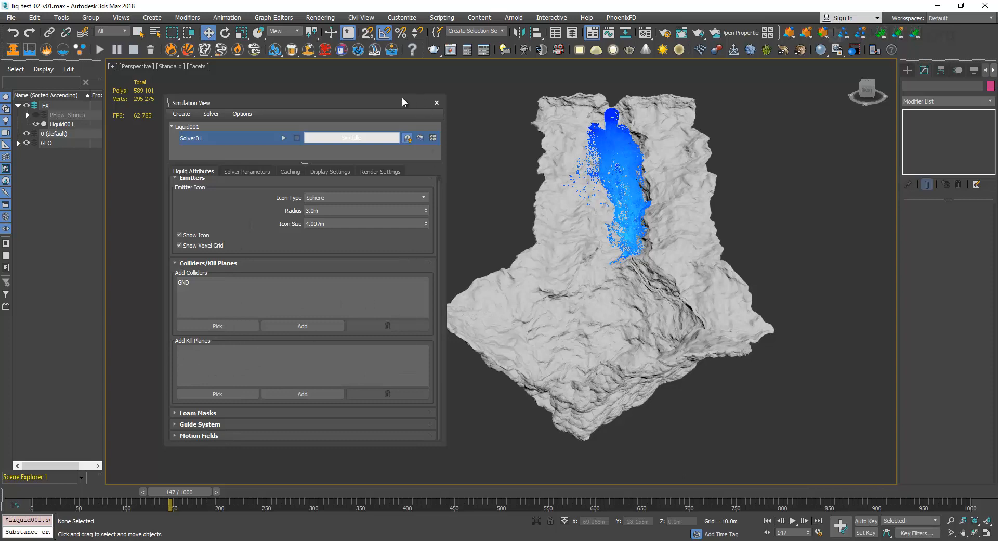
left_click_drag(402, 101, 366, 94)
Inspect the GND terrain from below and from the sides for stray particles falling beneath it.
scroll(605, 143, "up", 4)
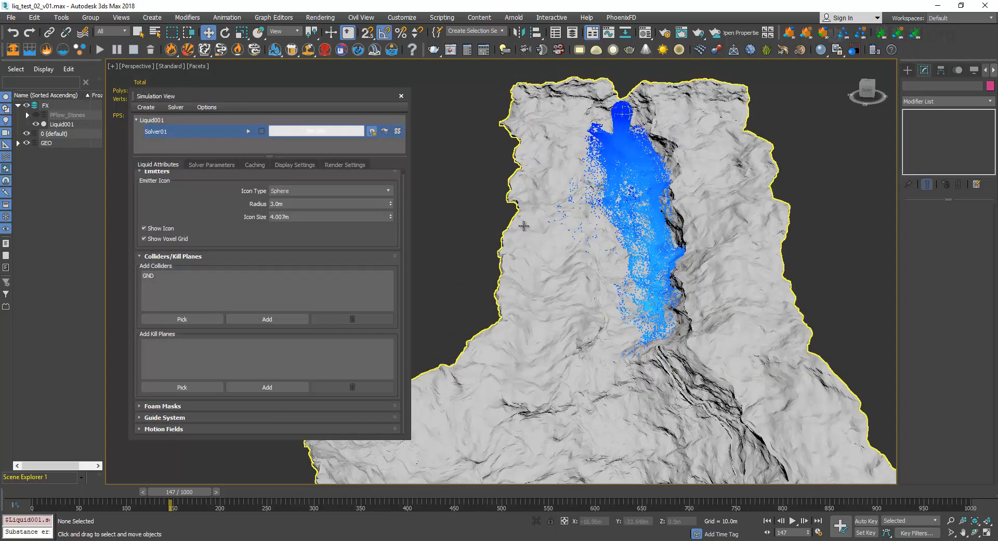
middle_click_drag(504, 247, 710, 176, "alt")
scroll(710, 176, "up", 10)
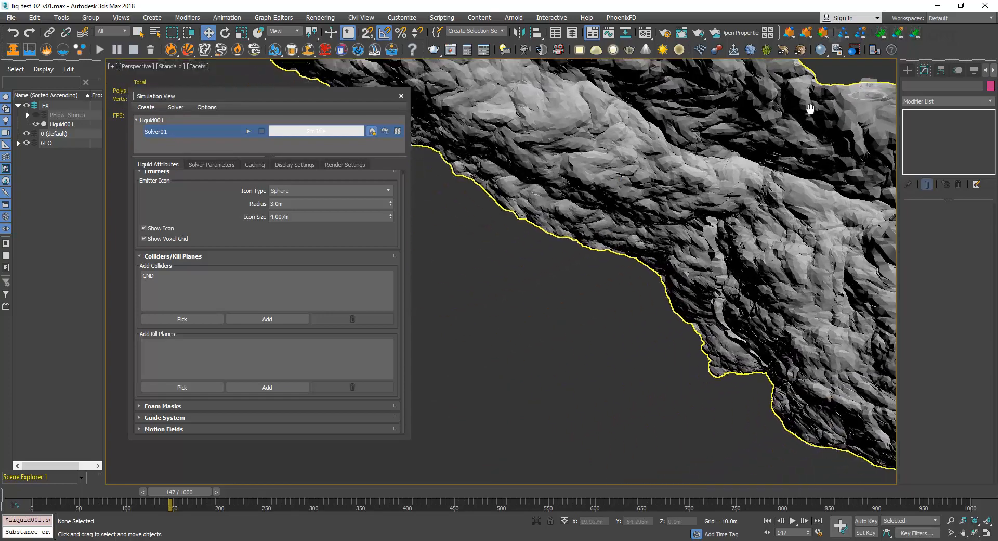
middle_click_drag(810, 108, 632, 200)
scroll(781, 135, "down", 5)
middle_click_drag(632, 200, 617, 222, "alt")
scroll(619, 220, "down", 3)
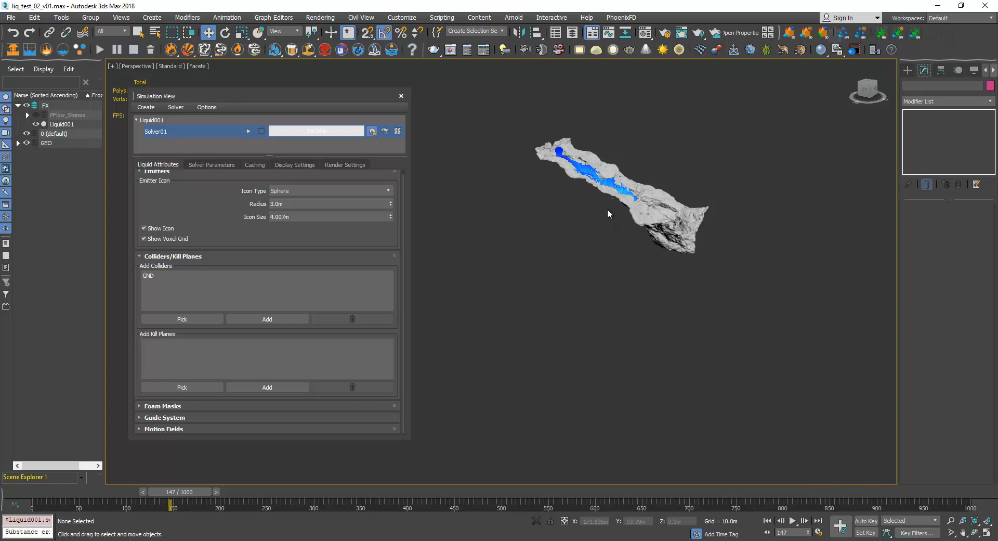
middle_click_drag(625, 223, 623, 209, "alt")
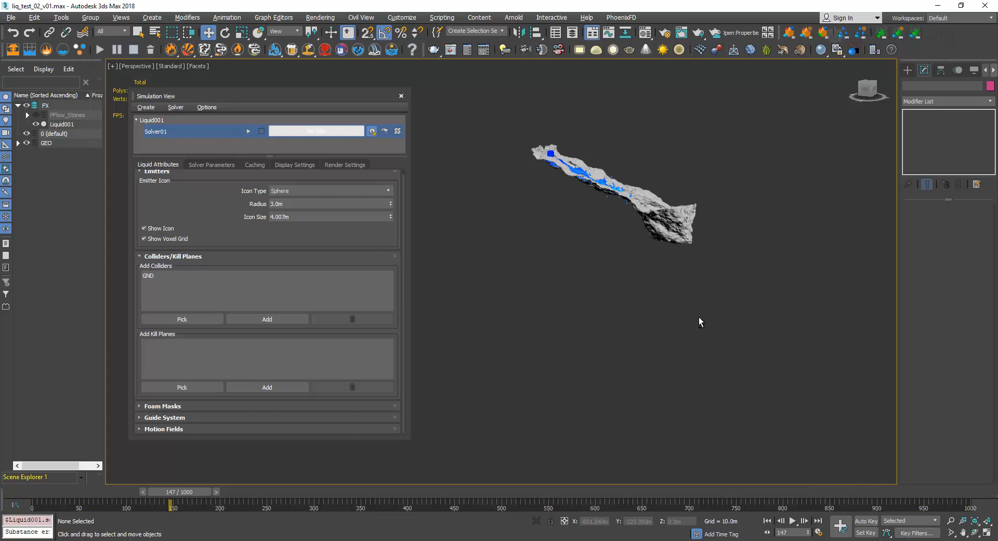
middle_click_drag(699, 316, 647, 332, "alt")
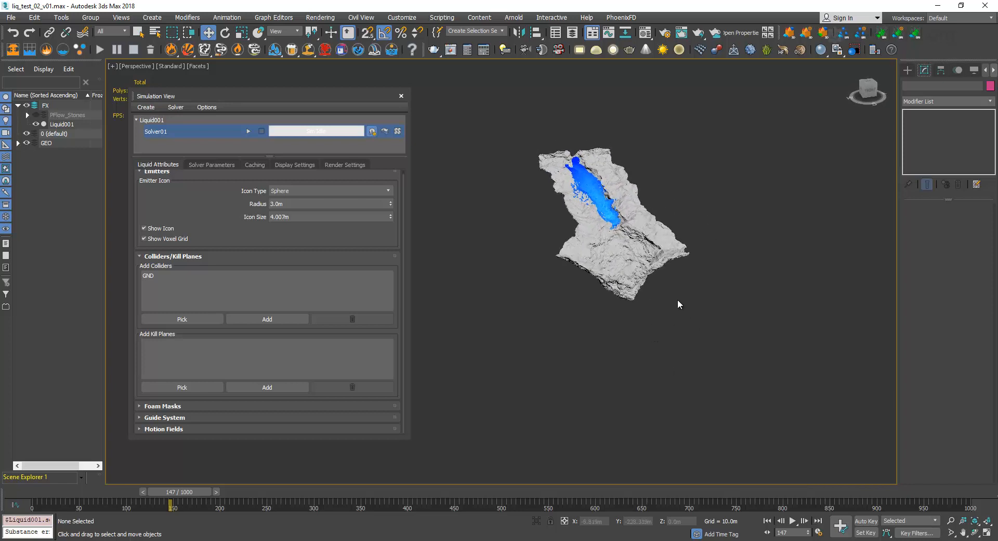
middle_click_drag(672, 300, 696, 296, "alt")
Draw a standard primitive plane about 100 m wide on the grid in front of the terrain.
left_click(908, 70)
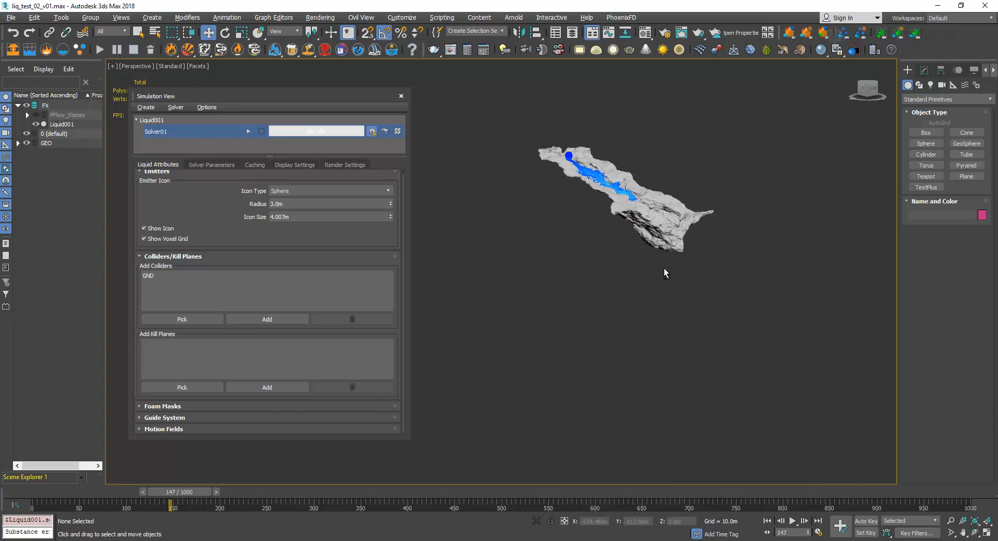
middle_click_drag(663, 269, 638, 268, "alt")
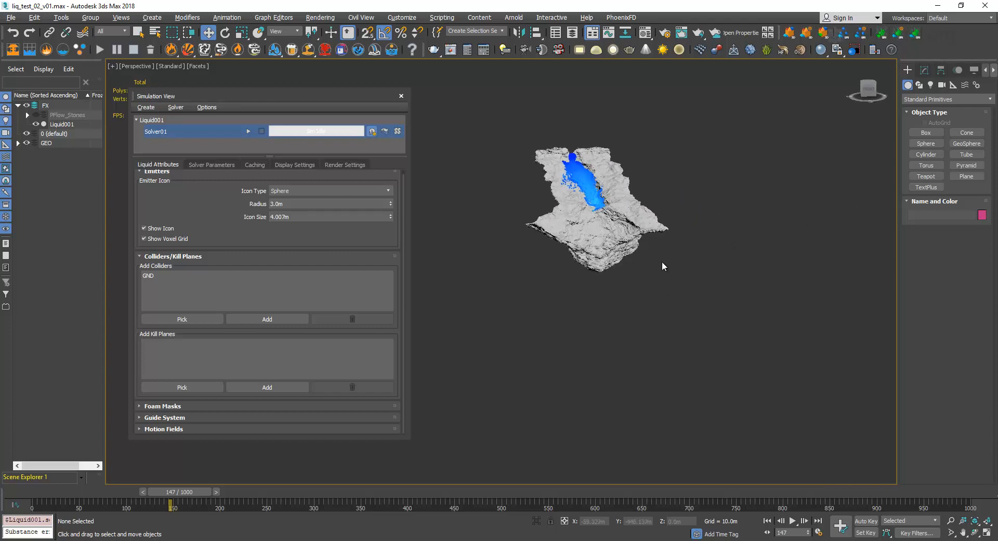
left_click(967, 176)
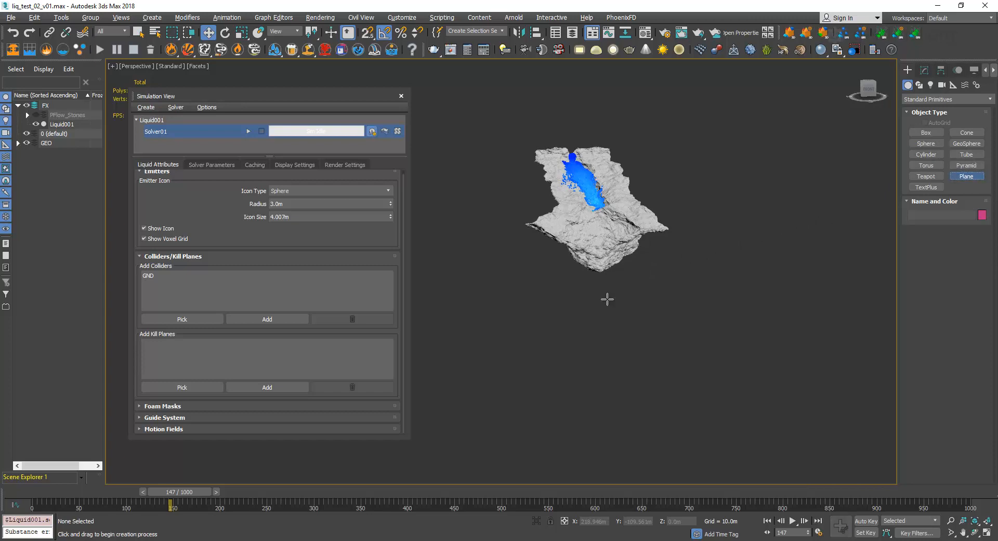
left_click_drag(621, 328, 514, 376)
key("w")
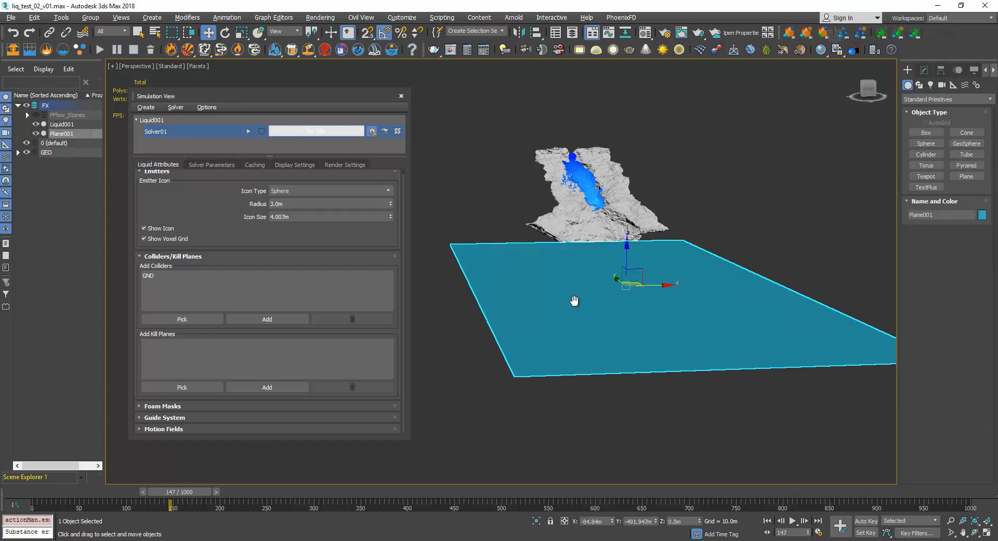
Align the plane to GND's pivot point on all three axes and lower it to about -96.4 m in Z.
middle_click_drag(573, 300, 638, 347)
middle_click_drag(639, 347, 694, 349, "alt")
scroll(829, 339, "down", 5)
key("alt+a")
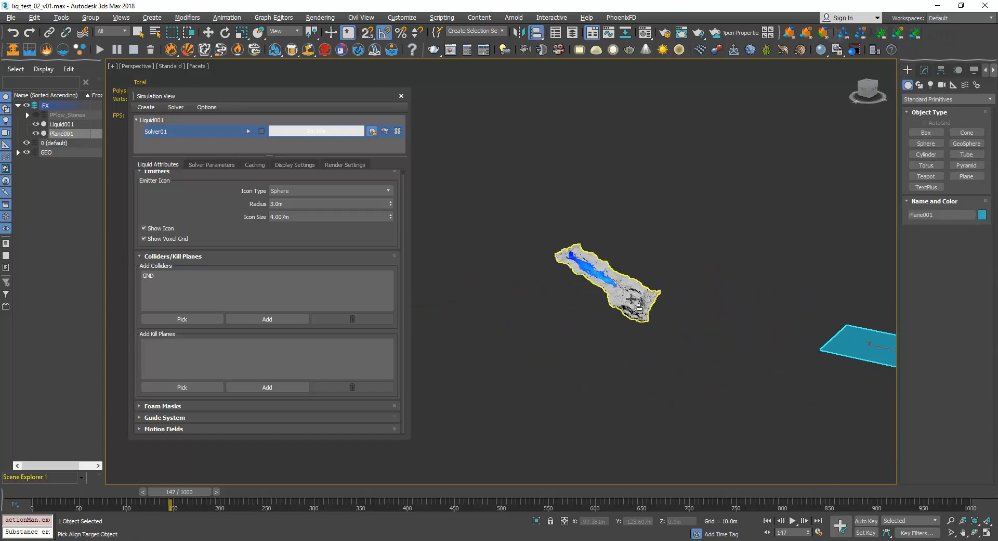
left_click(626, 303)
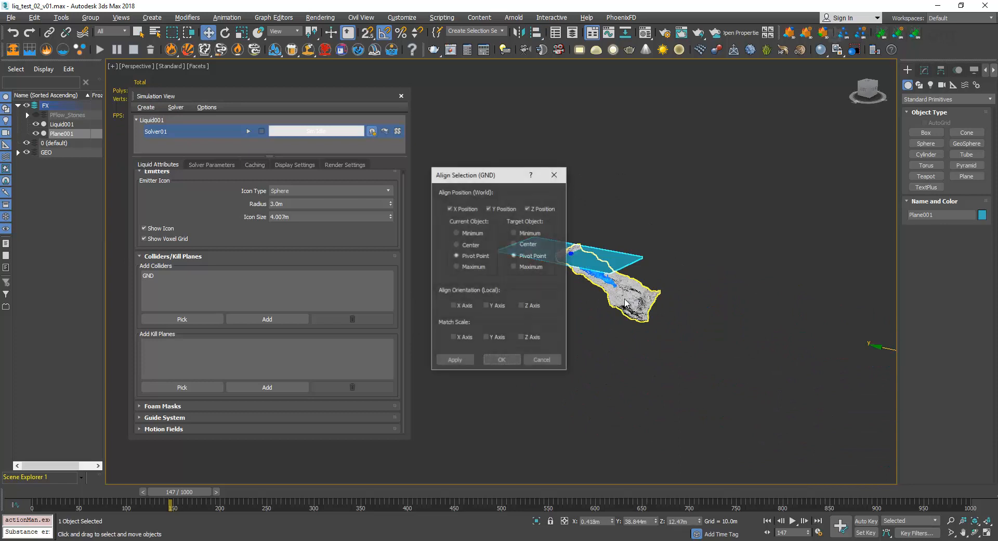
left_click(502, 360)
left_click_drag(569, 229, 576, 283)
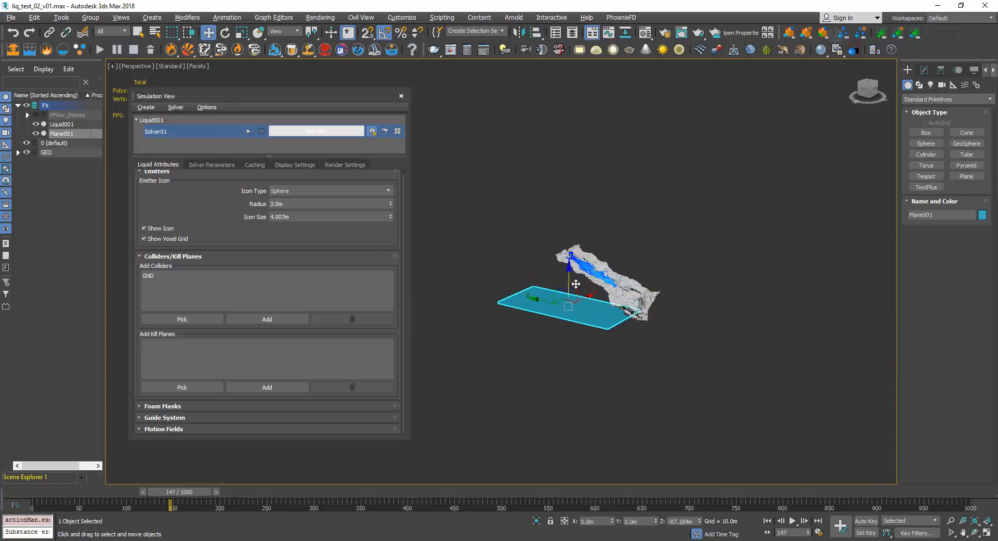
Set the plane's length and width to 600 m.
middle_click_drag(576, 283, 644, 260, "alt")
left_click(924, 71)
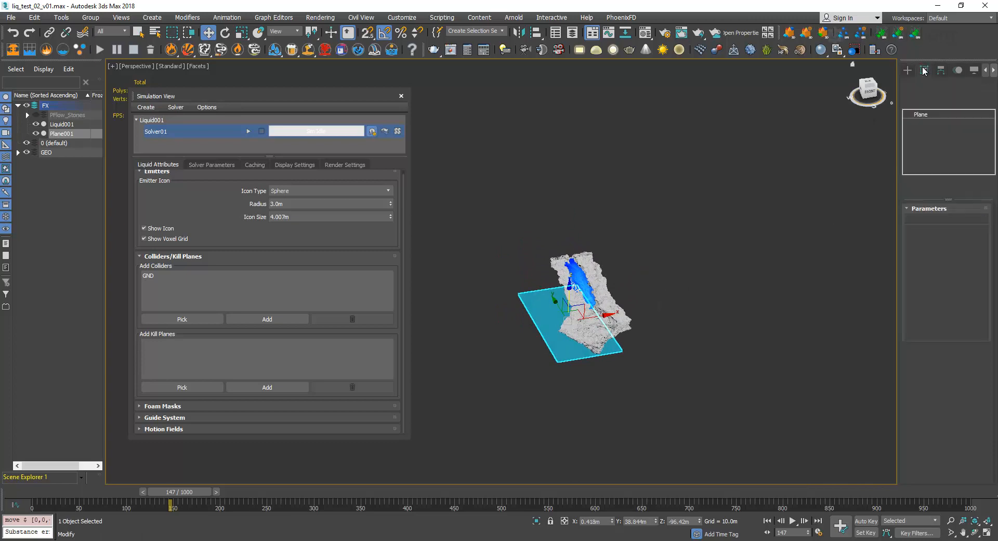
left_click(969, 223)
type("60")
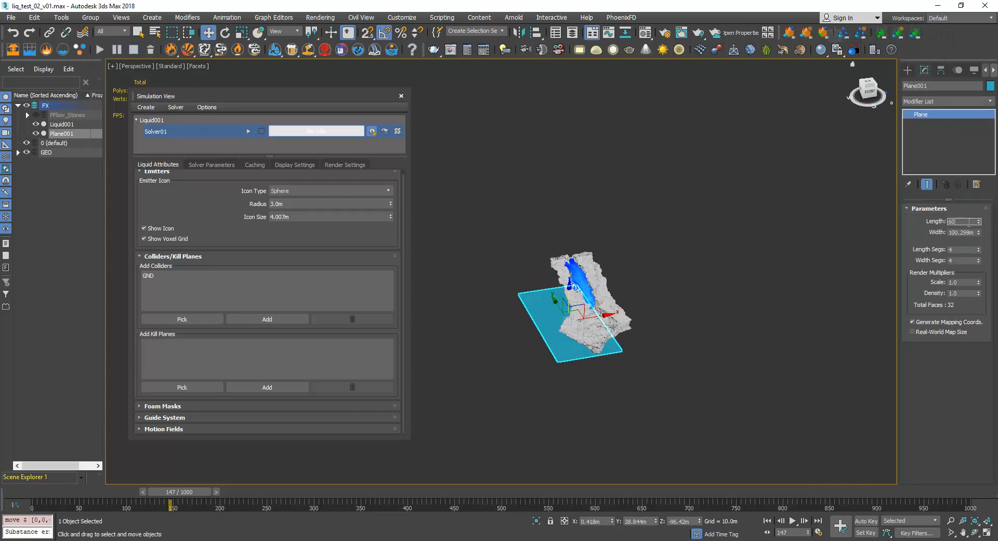
type("0")
key("Tab")
type("600")
key("Return")
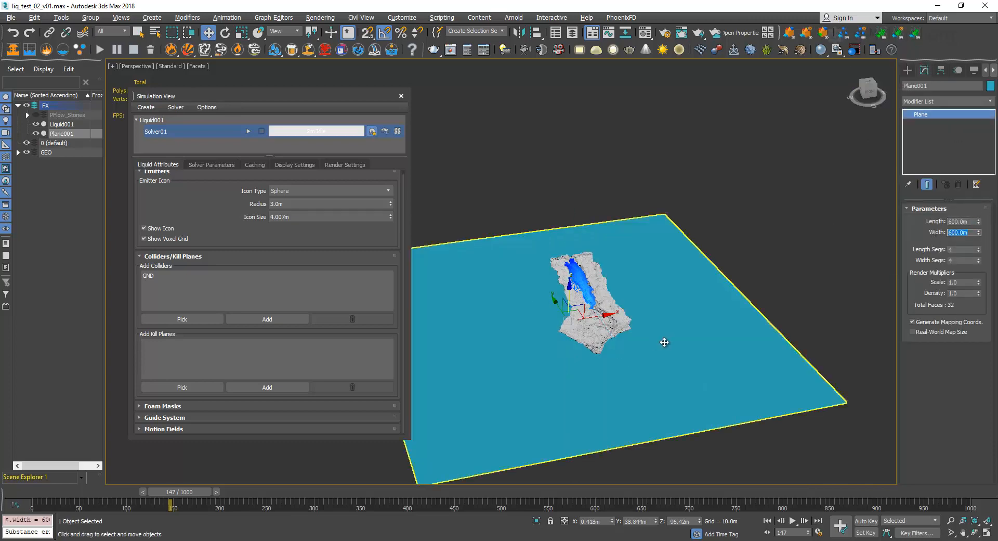
Move the plane along Y to about -80.9 m and set its length and width to 400 m.
middle_click_drag(663, 341, 617, 341, "alt")
left_click_drag(547, 323, 619, 329)
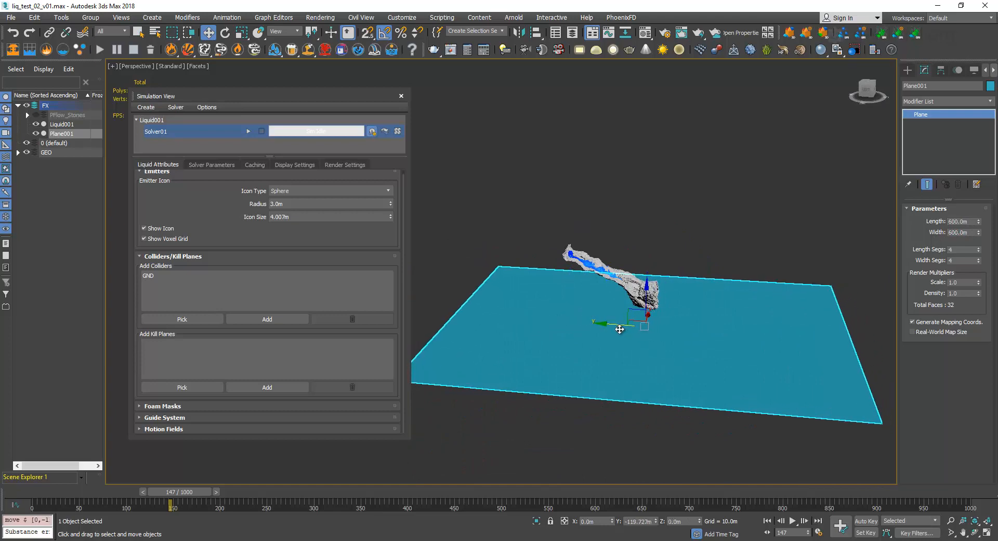
middle_click_drag(649, 322, 574, 335, "alt")
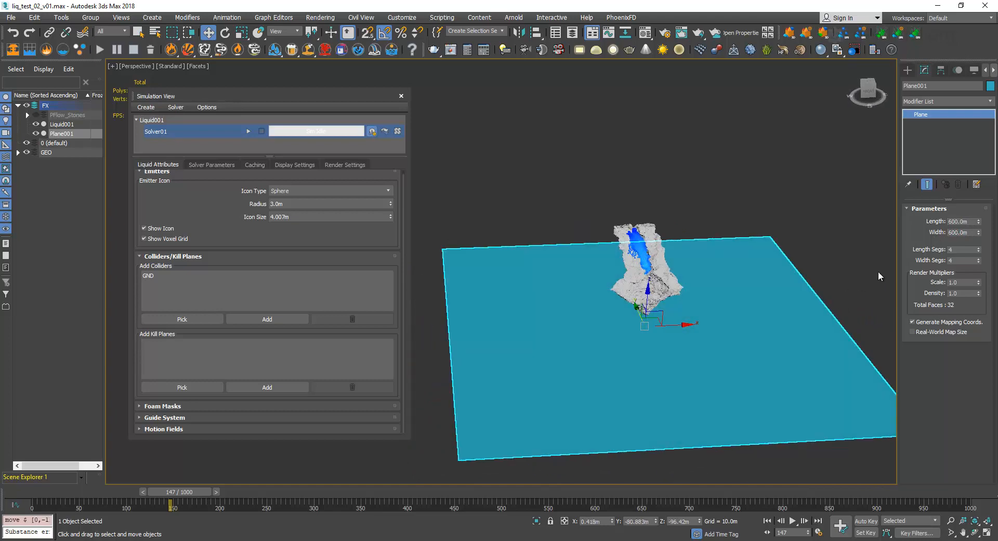
double_click(967, 221)
type("400")
key("Tab")
type("400")
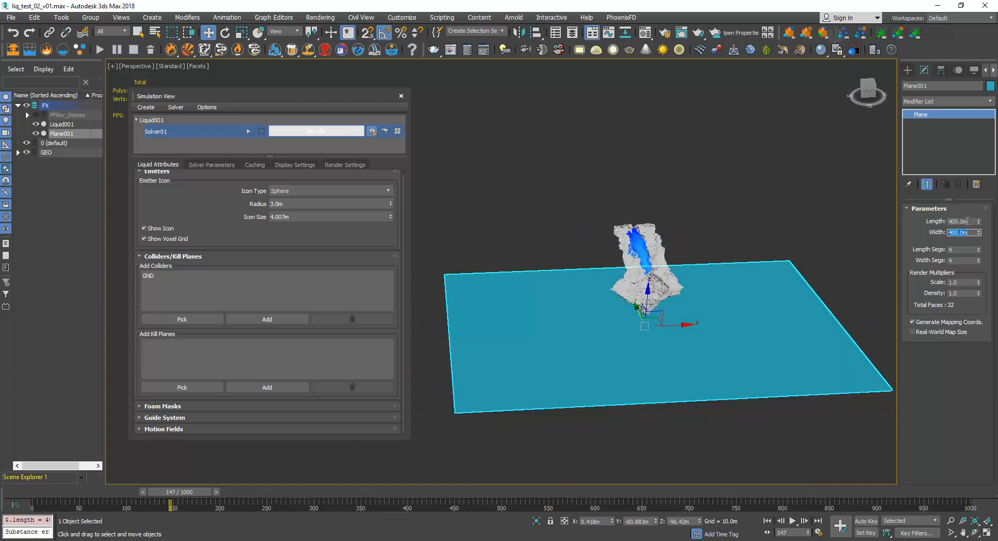
key("Return")
Shift the plane along Y to about -44.7 m beneath the terrain and rename it KillGEO.
middle_click_drag(796, 263, 649, 333, "alt")
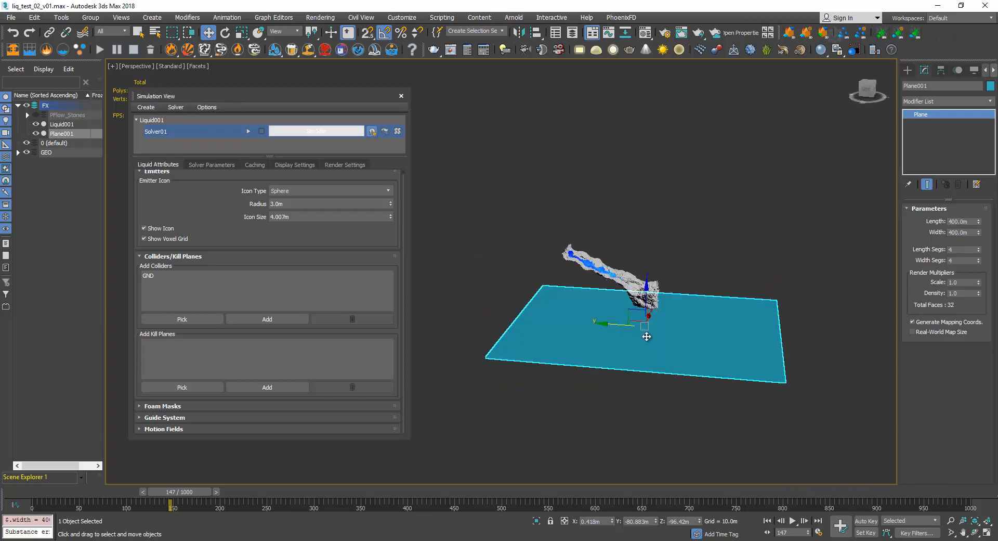
left_click_drag(651, 328, 600, 321)
middle_click_drag(630, 322, 611, 278, "alt")
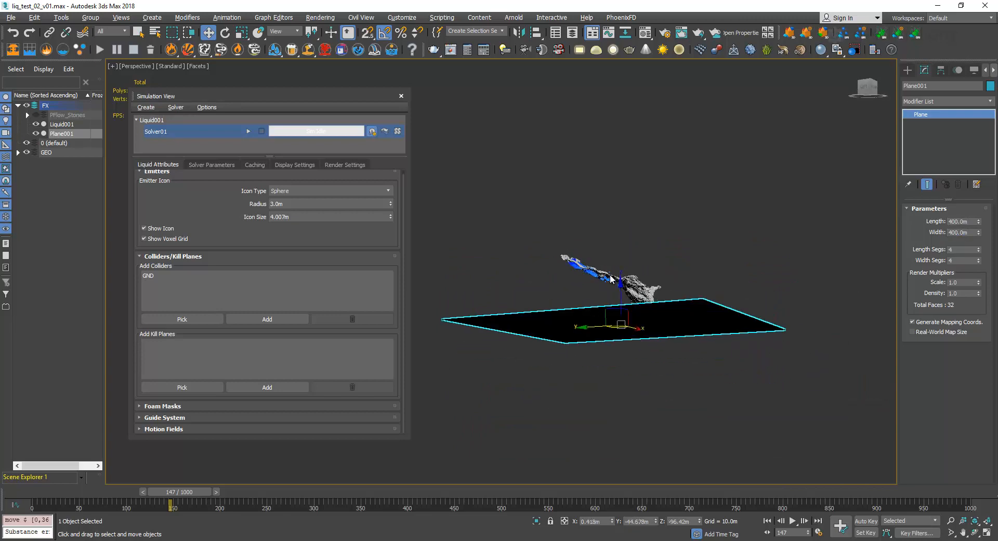
middle_click_drag(772, 291, 771, 318, "alt")
left_click(950, 86)
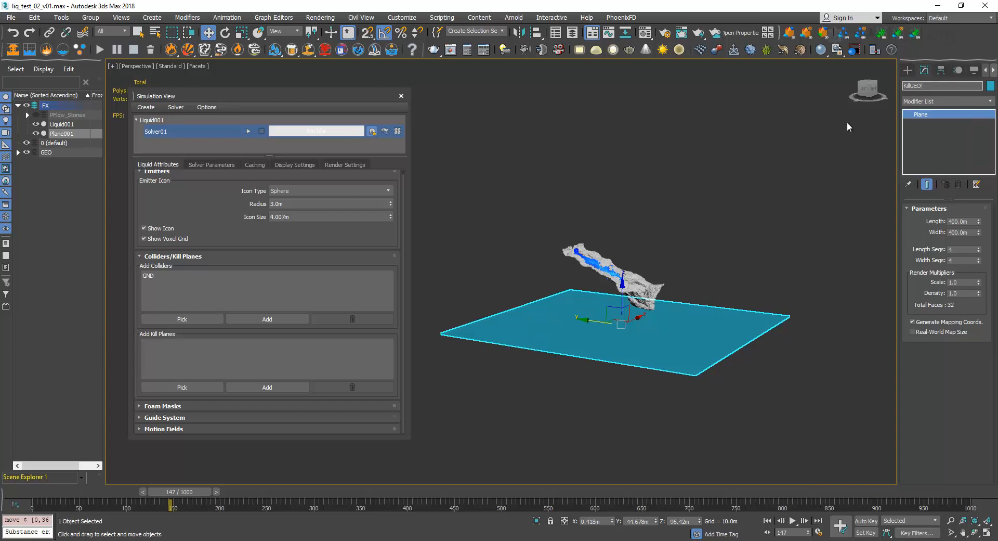
key("Return")
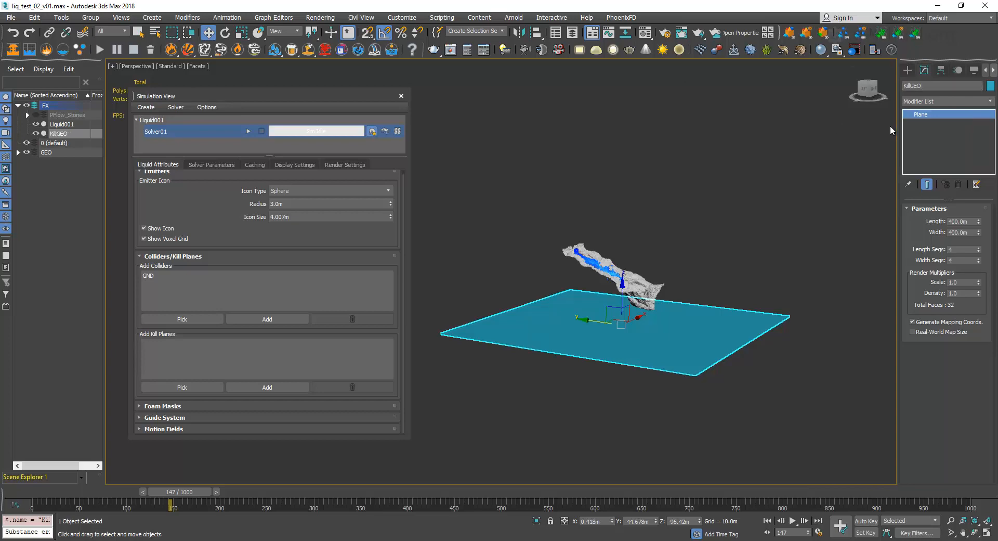
Assign KillGEO as a kill plane for Liquid001.
left_click(188, 386)
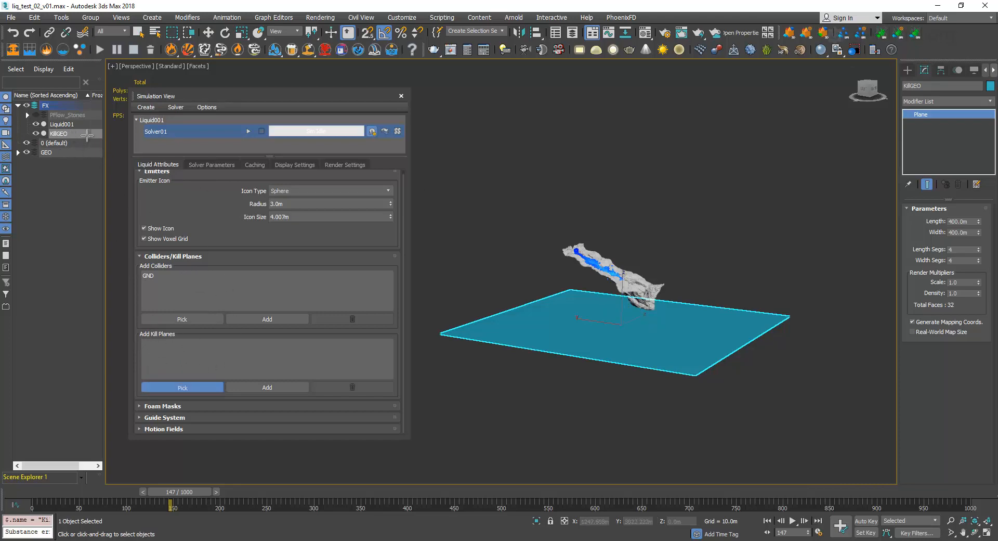
left_click(61, 135)
left_click(185, 386)
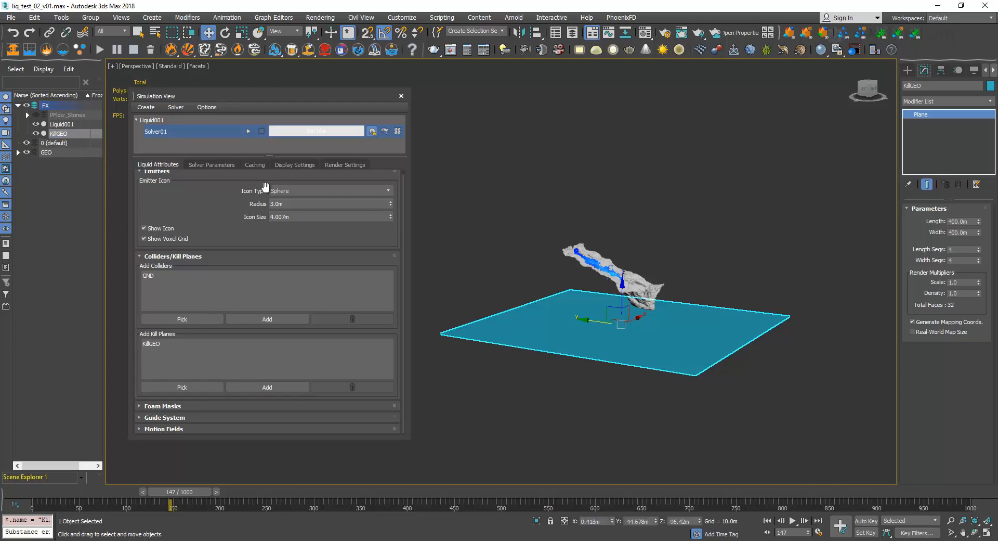
left_click_drag(274, 98, 270, 100)
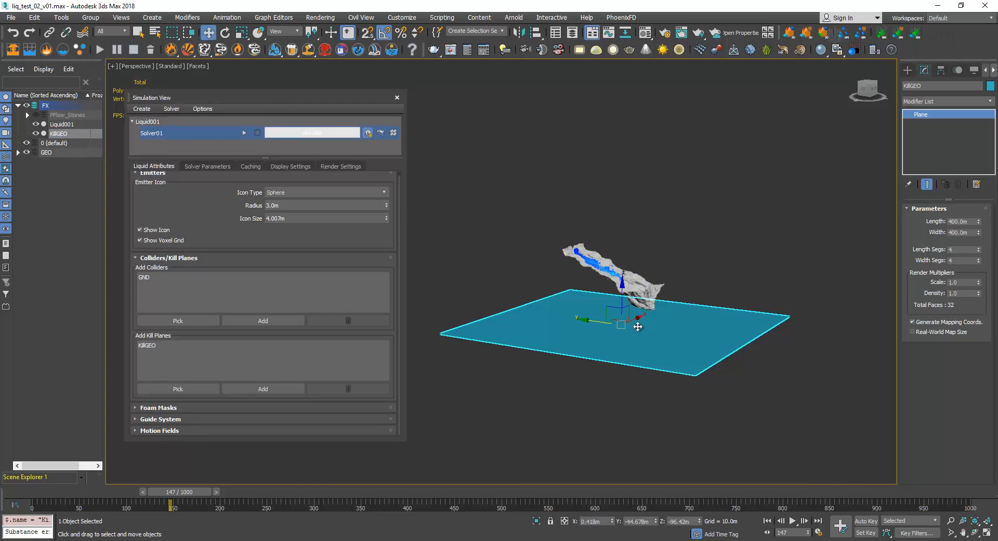
Make the KillGEO plane non-renderable and display it as a box through its object properties, and deselect it.
scroll(638, 326, "up", 3)
middle_click_drag(677, 311, 678, 333, "alt")
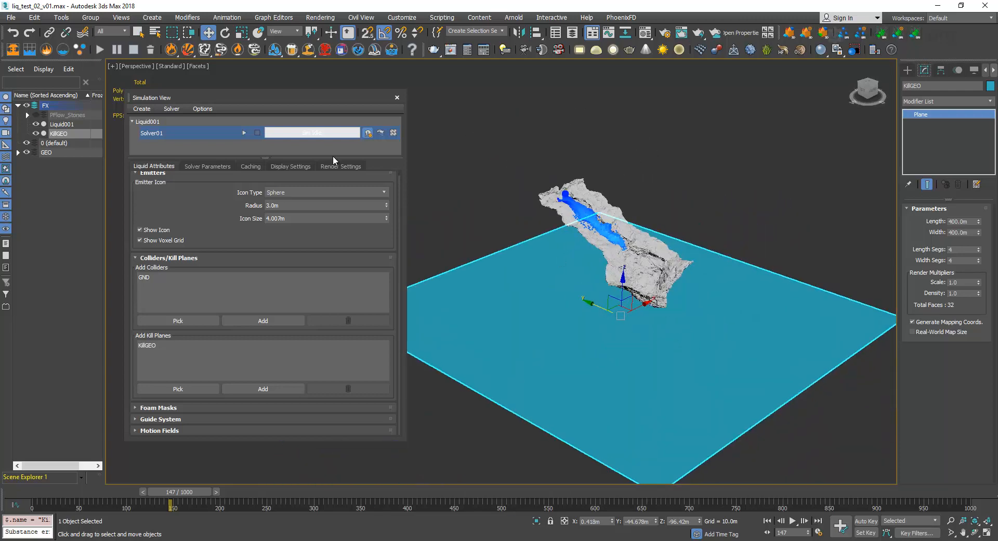
right_click(552, 269)
left_click(577, 340)
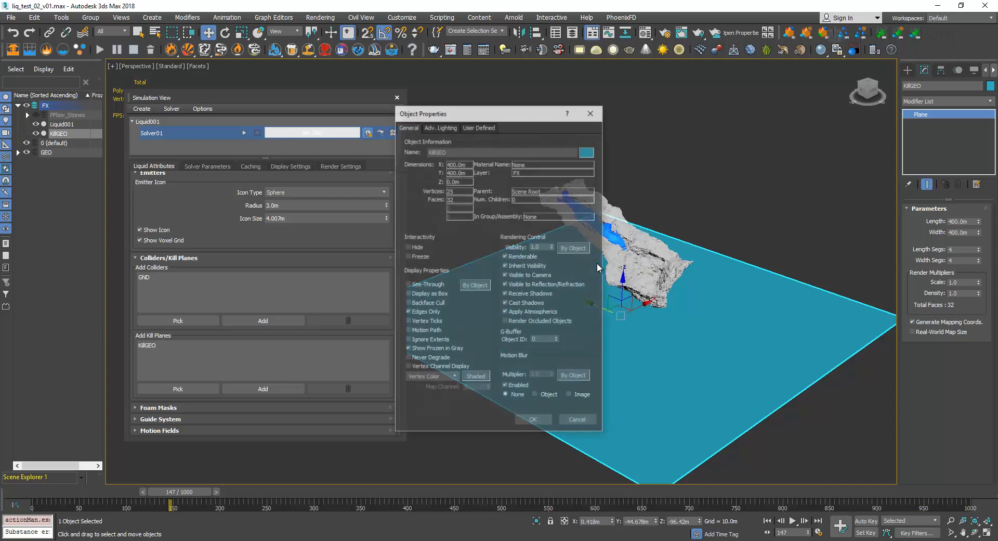
left_click(505, 256)
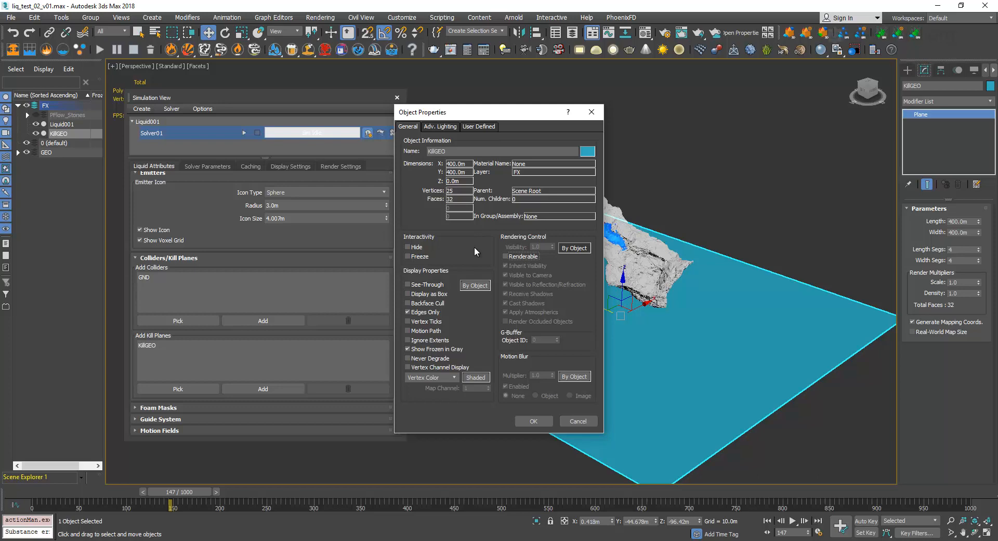
left_click(409, 294)
left_click(532, 420)
left_click(763, 218)
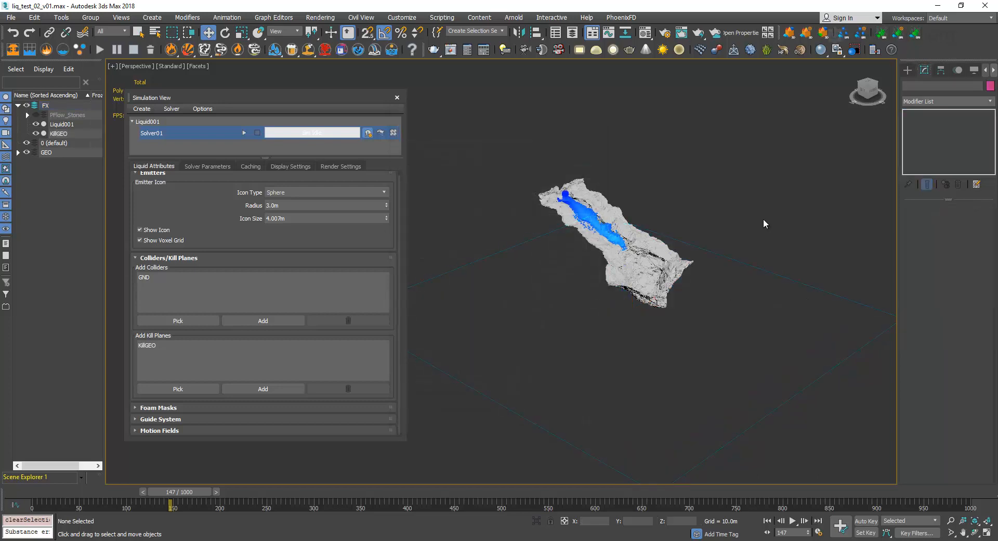
Show the cache settings and resume the Solver01 simulation from its partial cache.
middle_click_drag(710, 330, 633, 344, "alt")
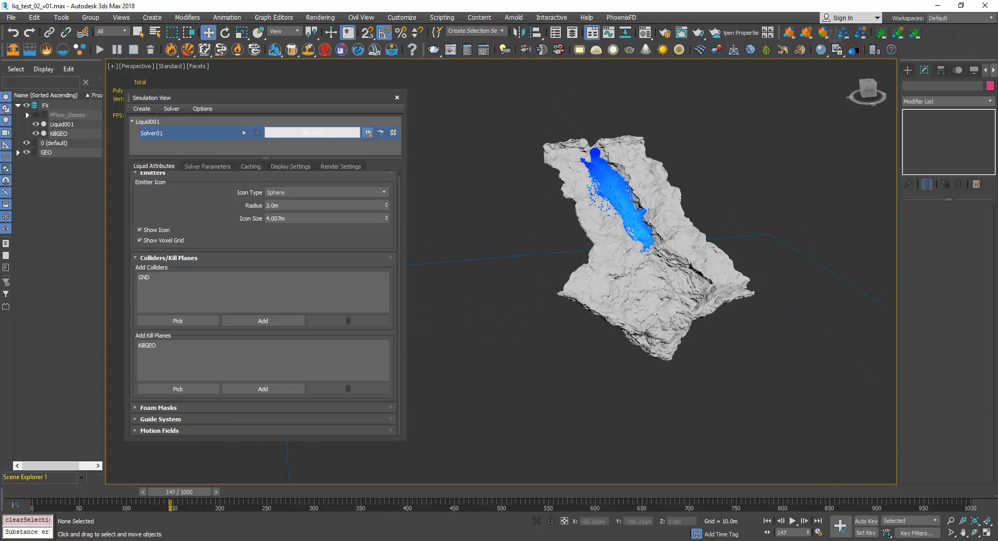
scroll(635, 335, "up", 3)
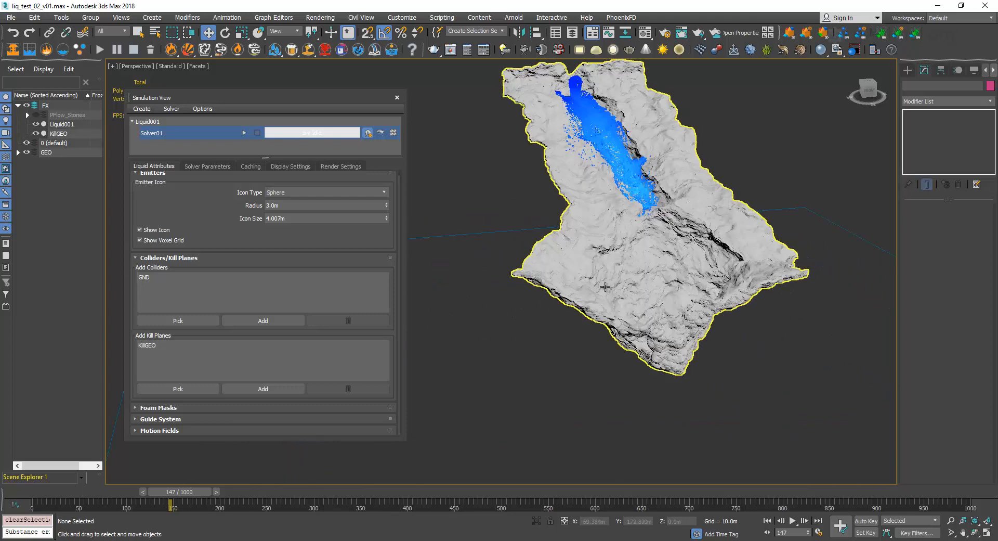
middle_click_drag(606, 286, 578, 318)
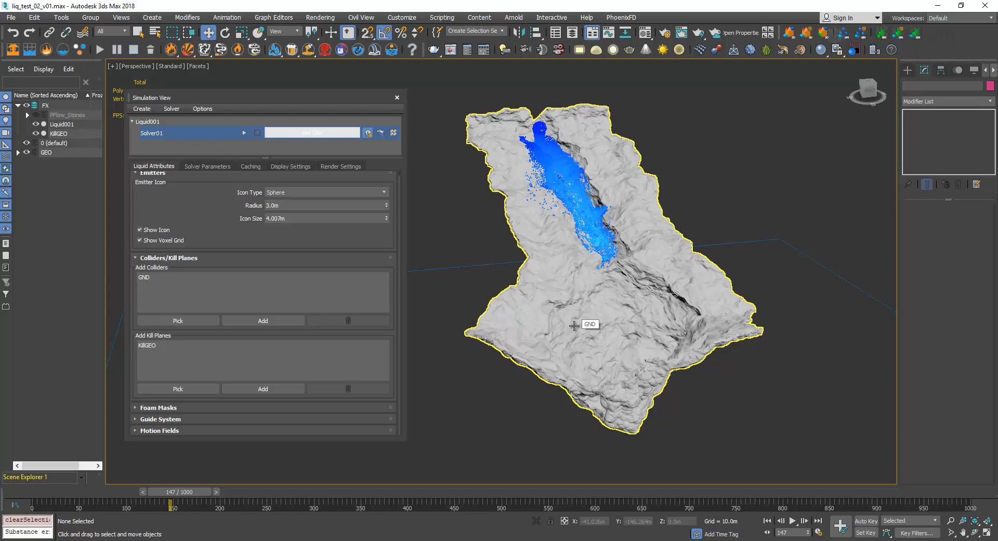
left_click(248, 167)
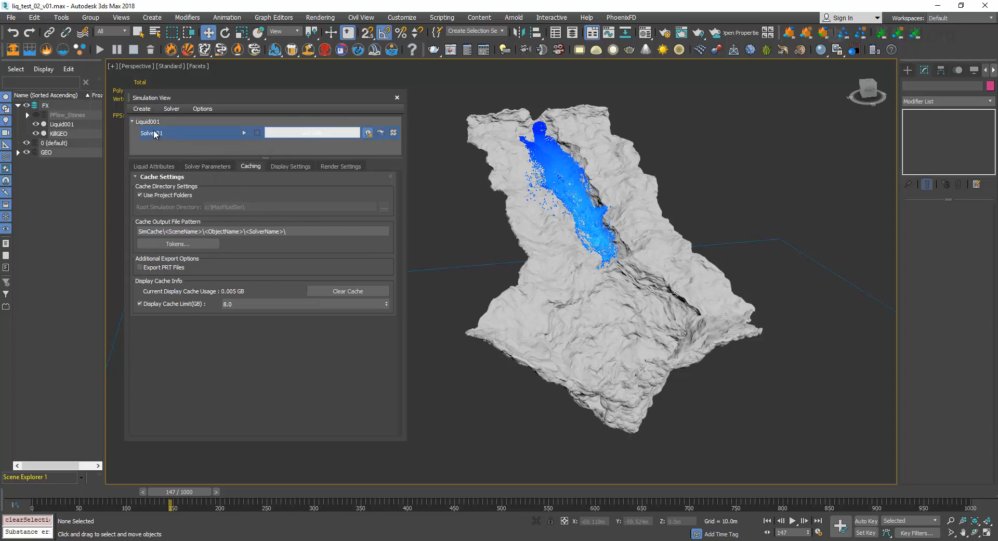
left_click(245, 133)
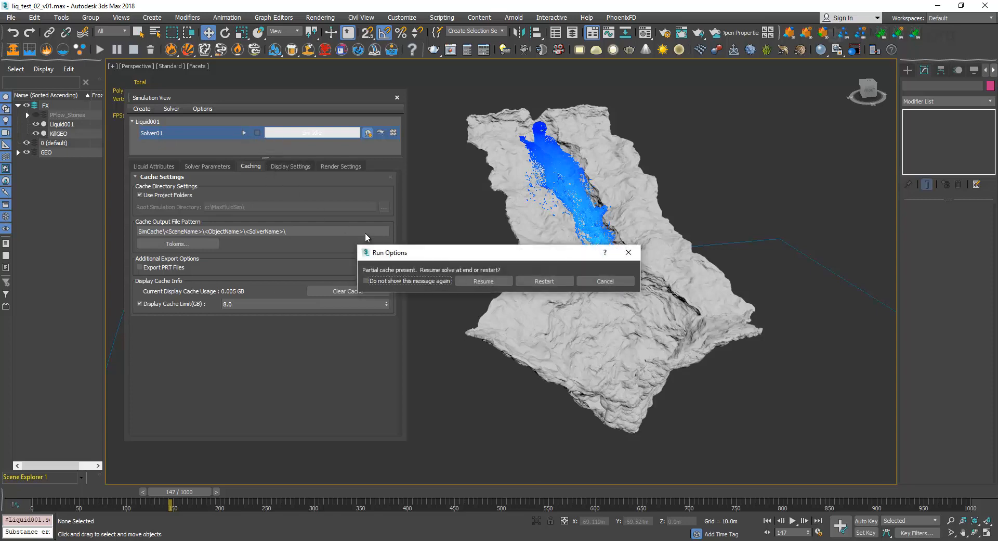
left_click_drag(500, 257, 518, 212)
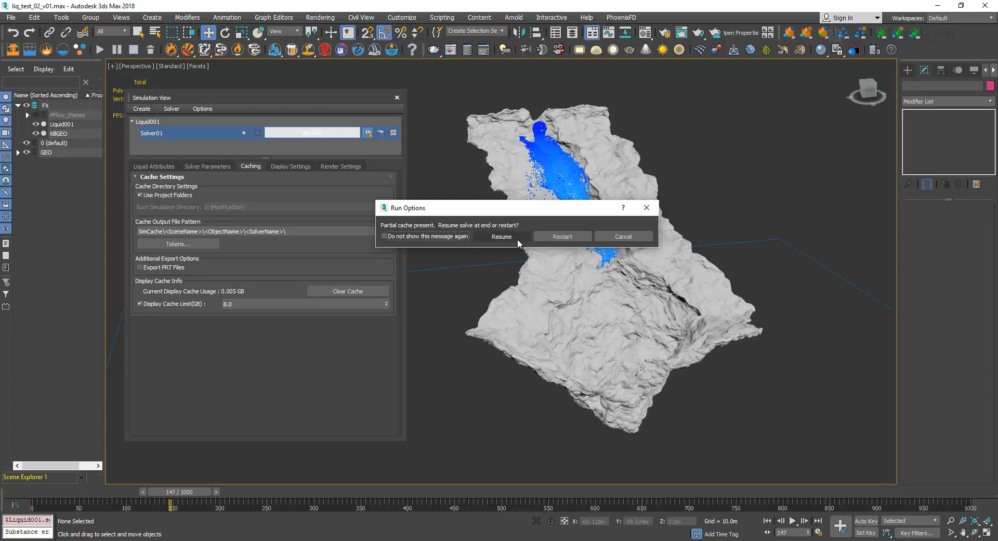
left_click(556, 237)
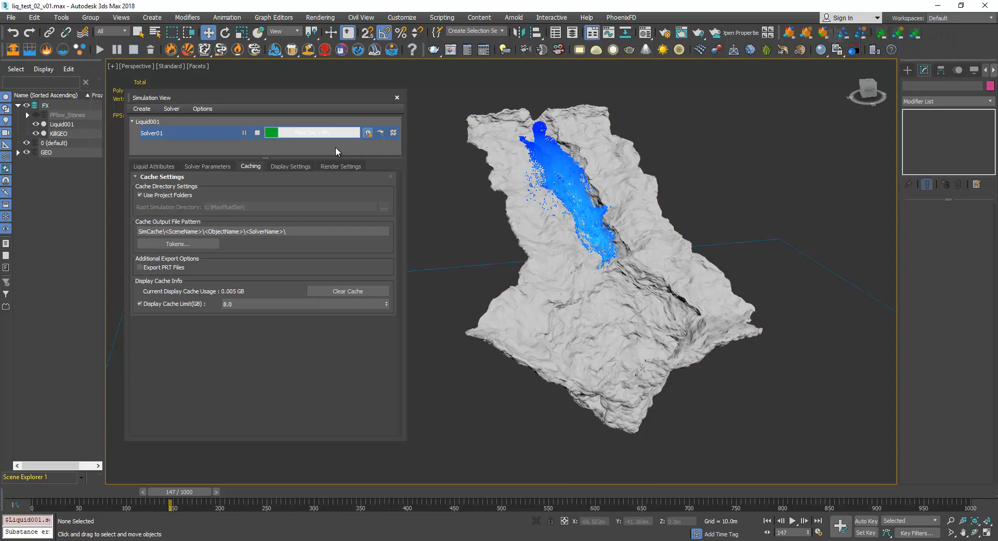
Examine the Master Voxel Size among the solver's general simulation parameters.
left_click(193, 166)
left_click(255, 292)
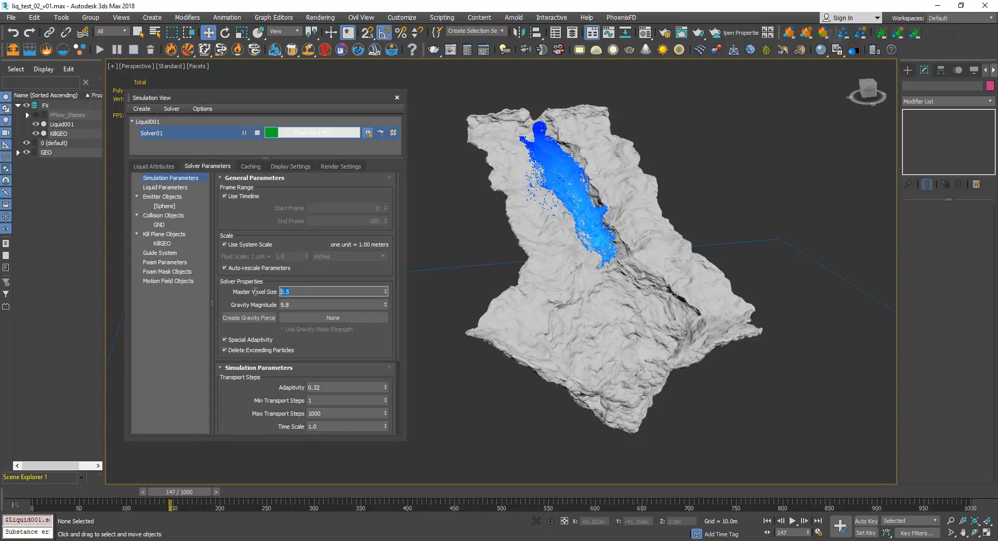
left_click(303, 269)
Pause and resume the Solver01 simulation, and stop the run.
left_click(245, 133)
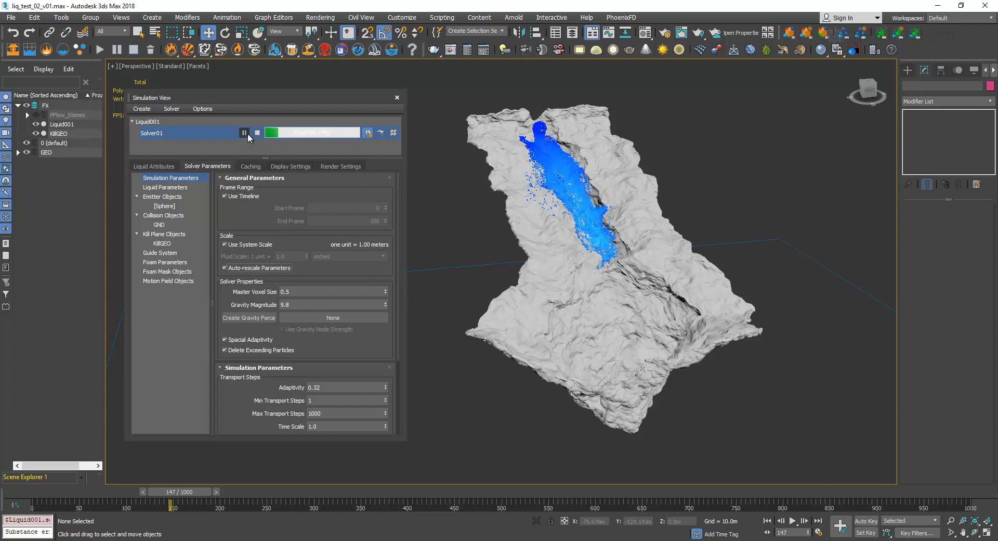
left_click(259, 167)
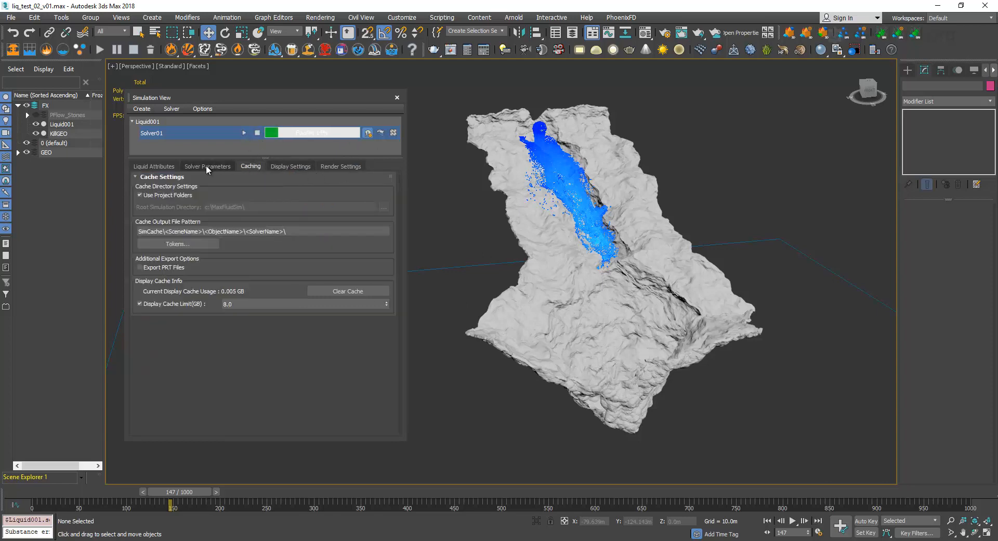
left_click(207, 165)
left_click(244, 132)
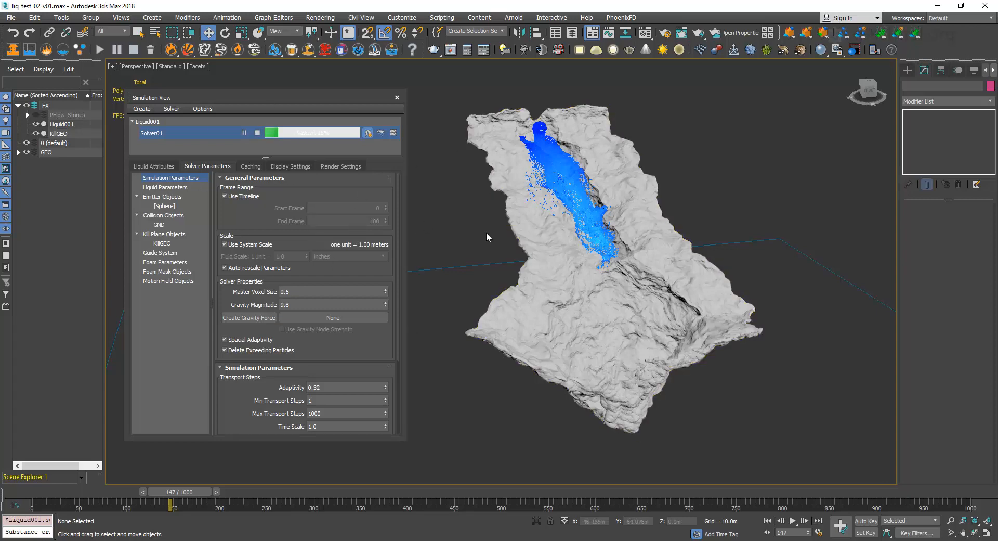
left_click(258, 133)
Review the cache settings, switch to File Explorer and open MaxLiquid's SimCache folder to examine the liq_test_02 version folders.
left_click_drag(289, 96, 333, 97)
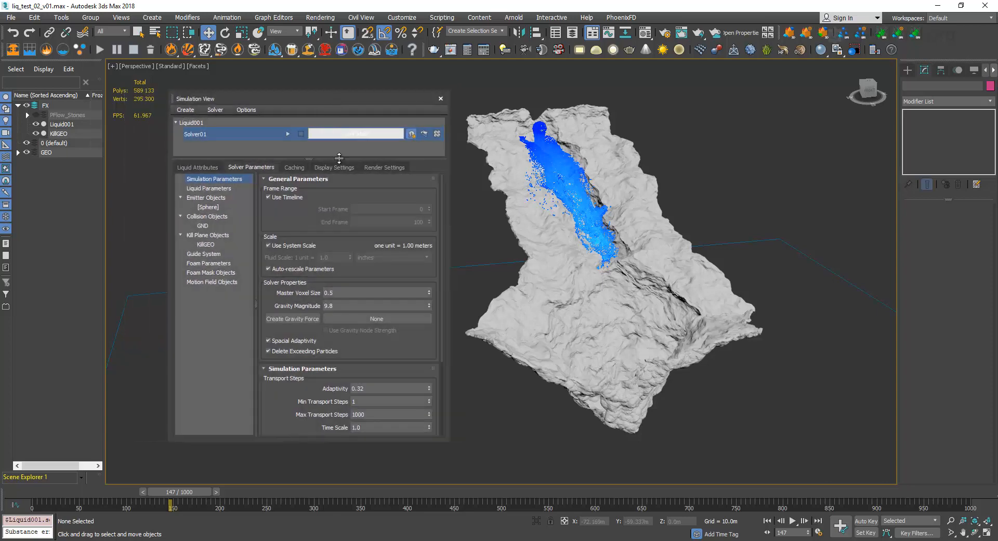
left_click(297, 166)
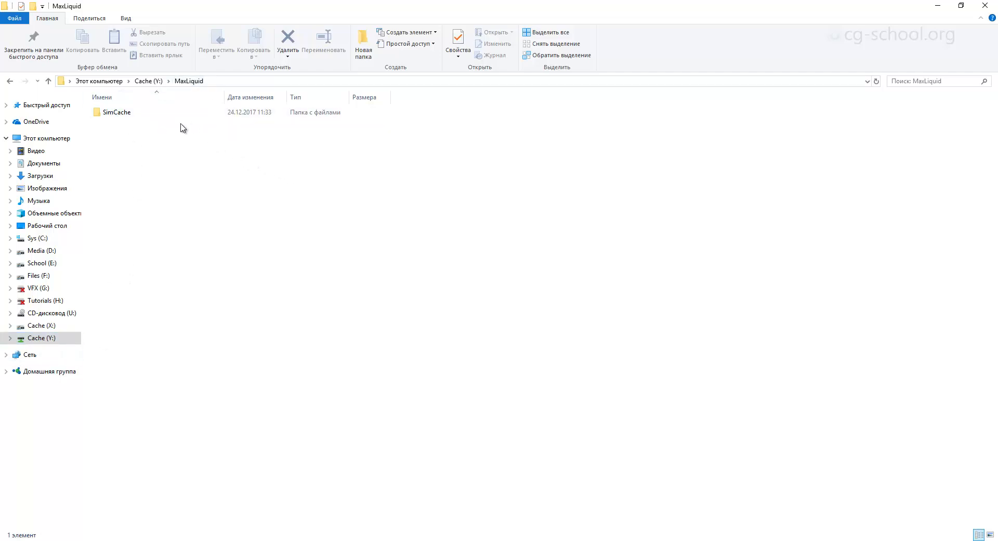
left_click_drag(429, 21, 445, 3)
double_click(127, 116)
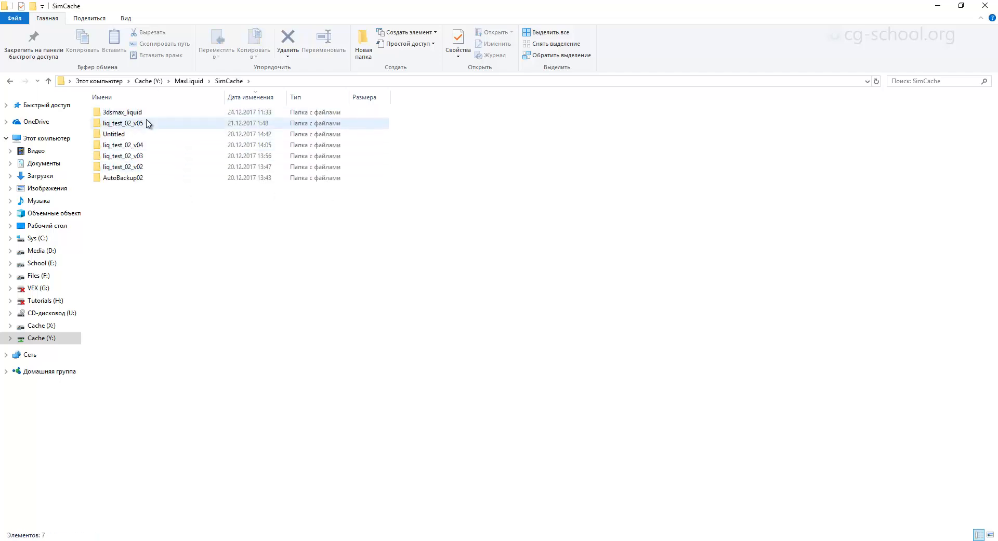
left_click(147, 124)
left_click(150, 146)
left_click(150, 156)
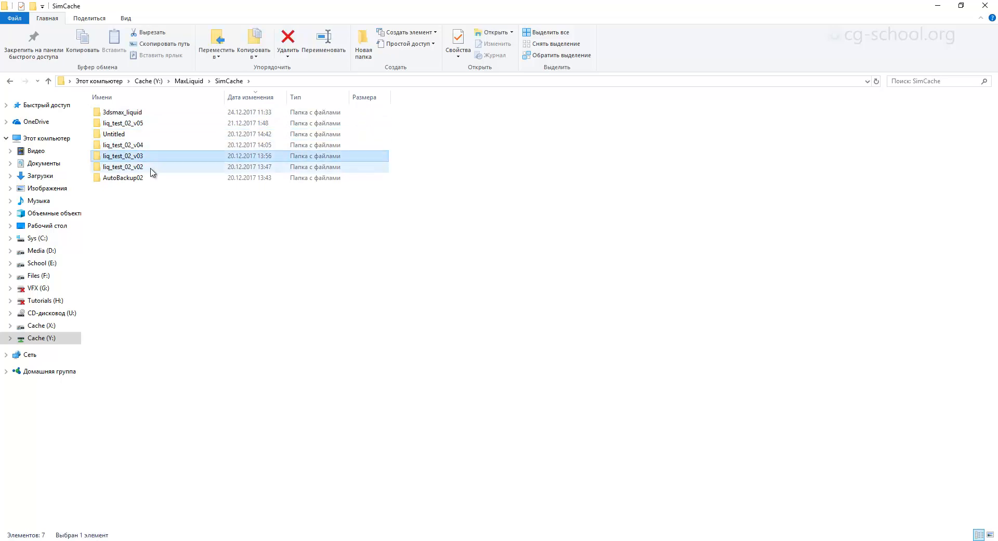
left_click(151, 168)
left_click_drag(280, 7, 435, 229)
left_click_drag(367, 160, 469, 165)
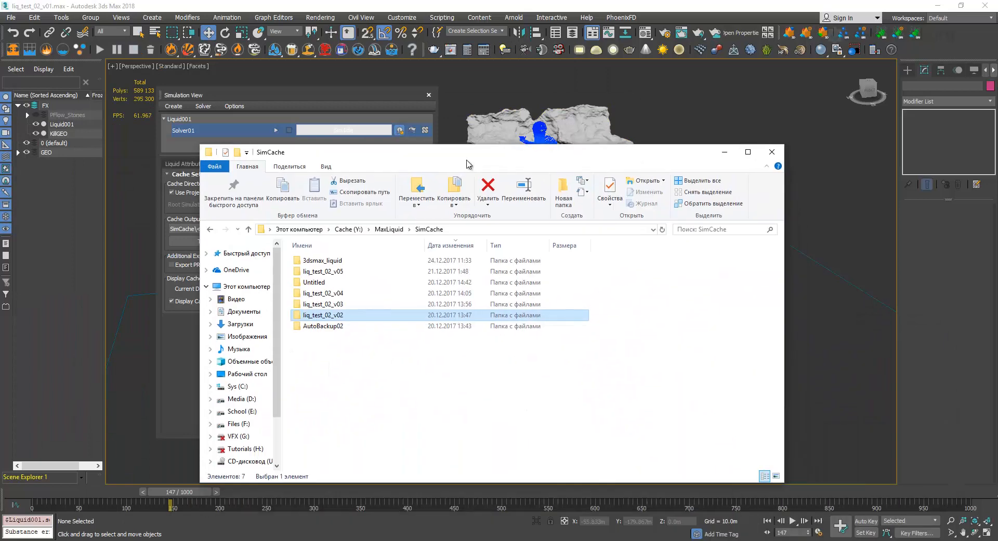
double_click(469, 164)
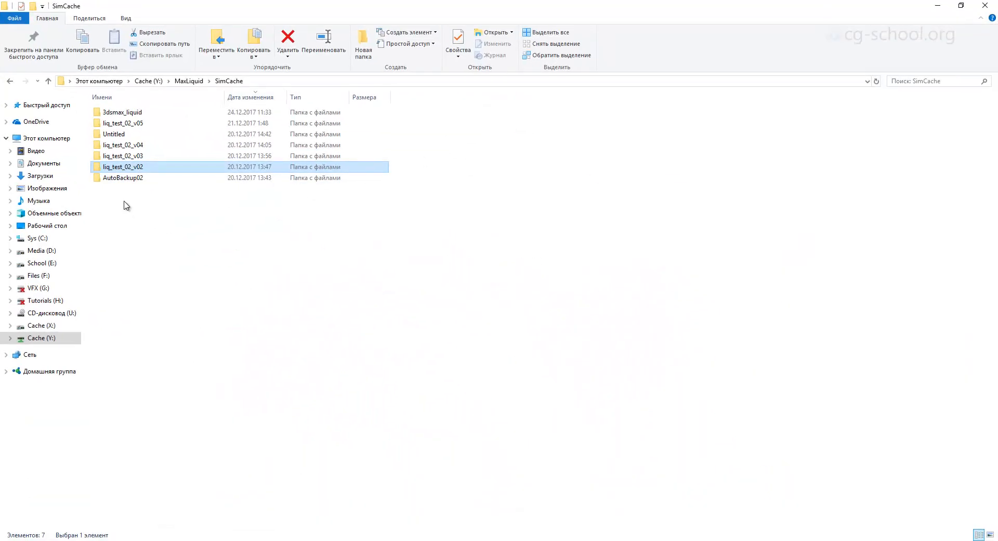
Check the combined disk size of all folders in SimCache and return to 3ds Max with the properties window beside the terrain.
left_click_drag(131, 213, 156, 107)
right_click(157, 134)
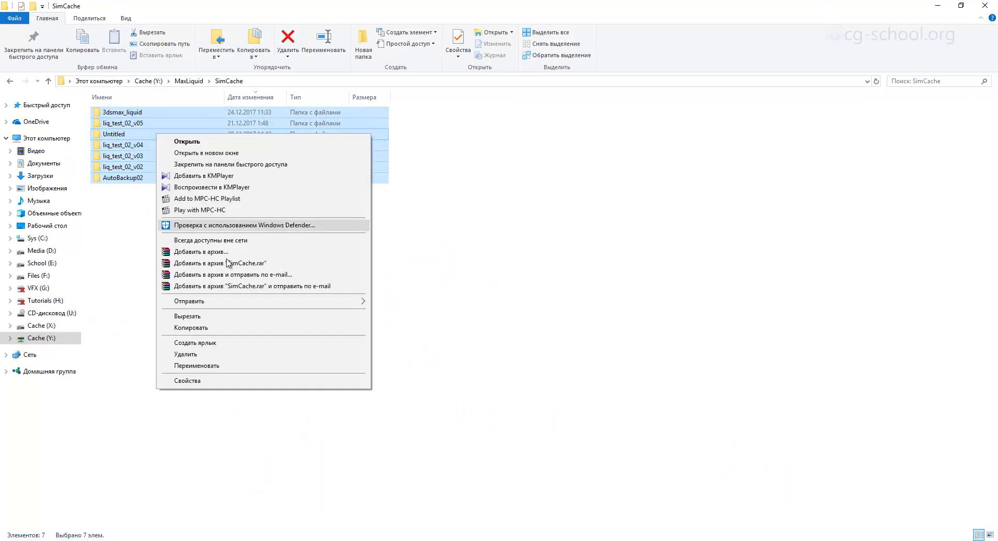
left_click(230, 381)
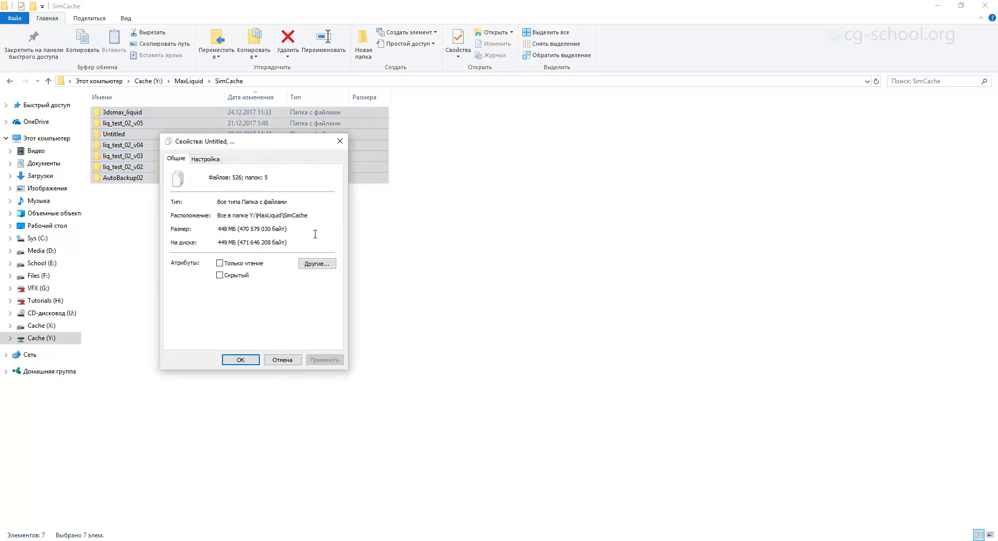
left_click_drag(266, 144, 590, 183)
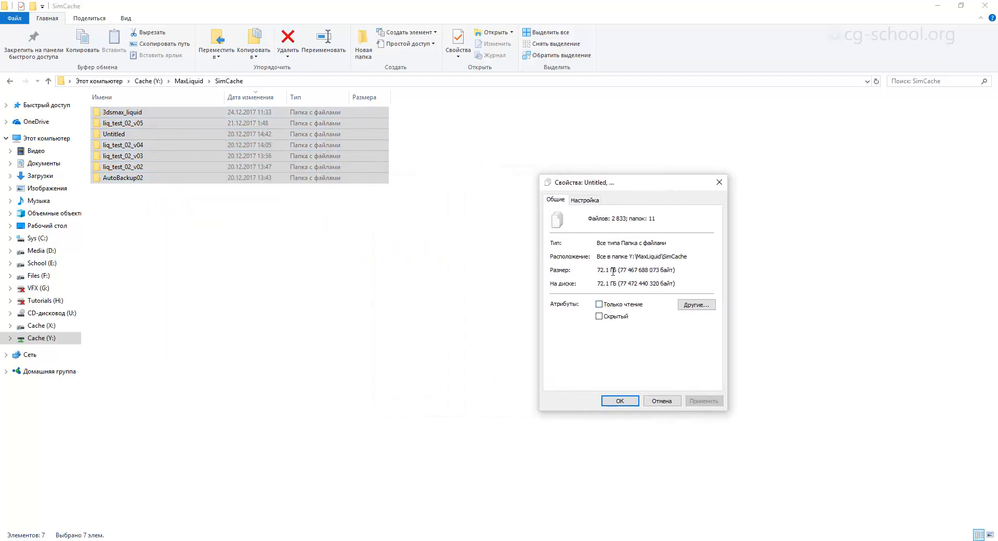
left_click(937, 6)
left_click_drag(630, 186, 676, 172)
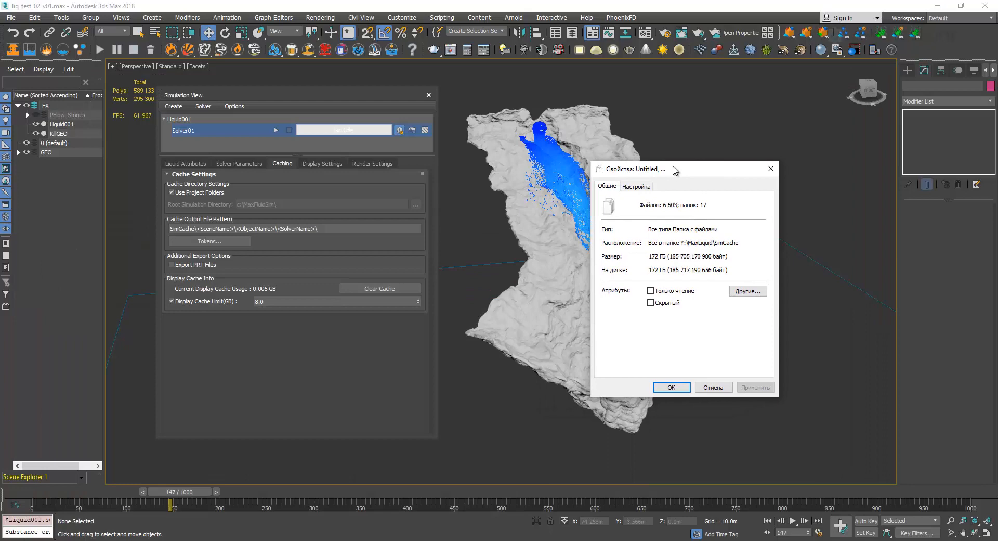
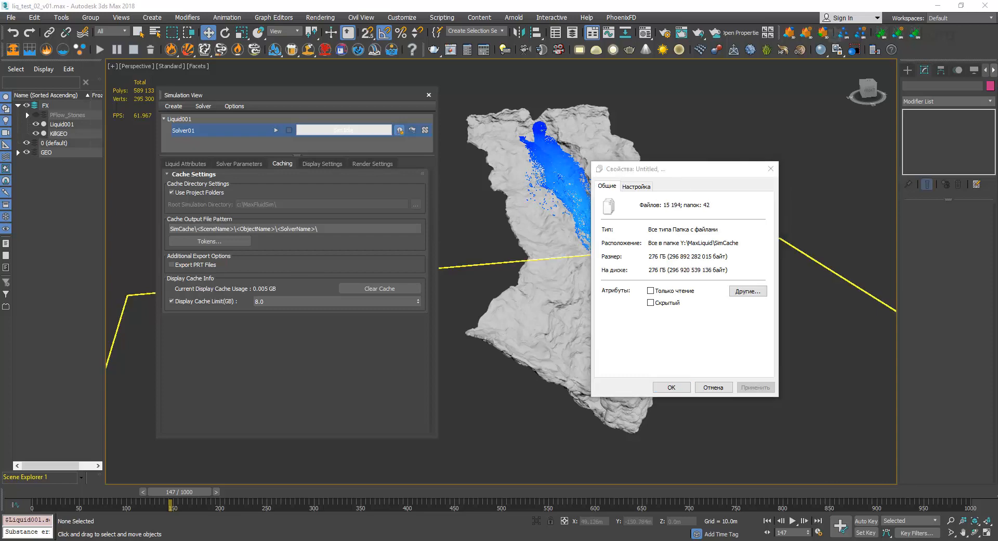
Check the combined SimCache folder size, close the properties window and move the Simulation View window clear of the viewport's edge.
left_click_drag(684, 168, 624, 136)
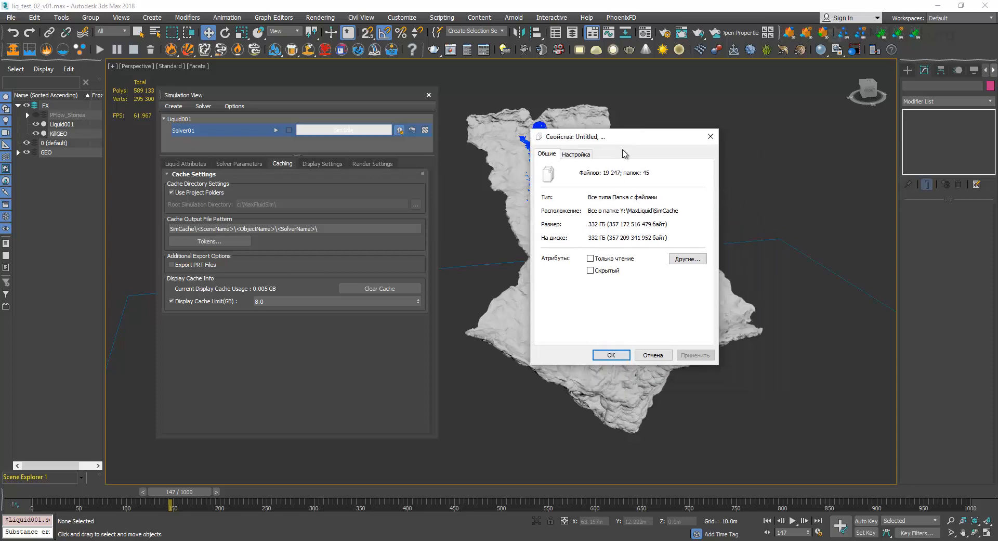
left_click_drag(627, 140, 632, 145)
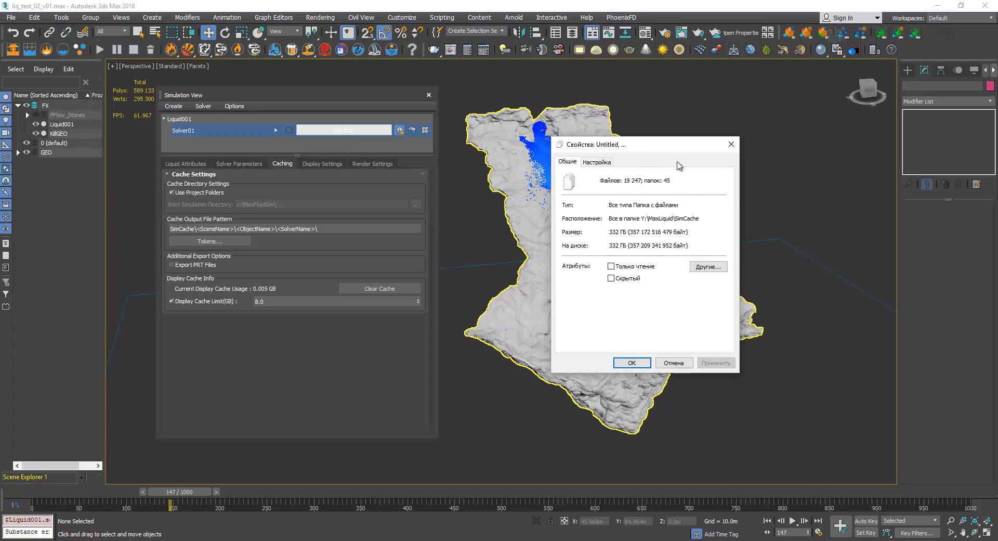
left_click(731, 144)
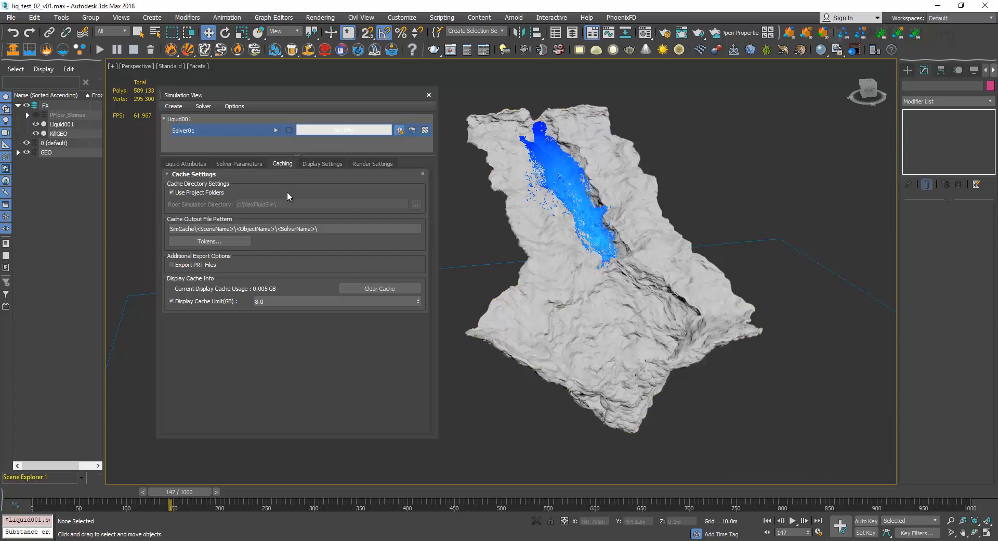
left_click_drag(295, 99, 440, 114)
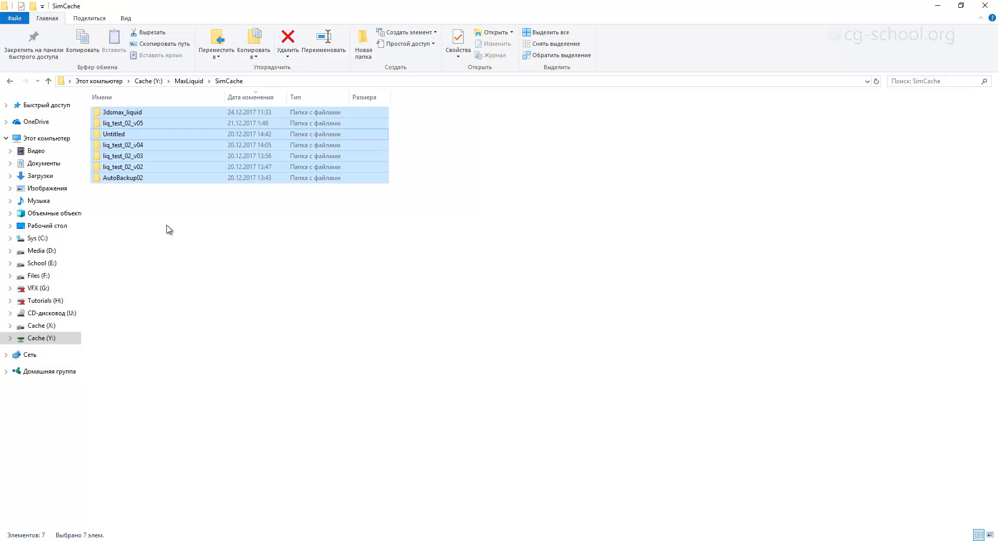
Switch to File Explorer, open the voxel_liquid folder of liq_test_02_v02's Solver01 and sort its BIF files by modification date.
left_click(166, 227)
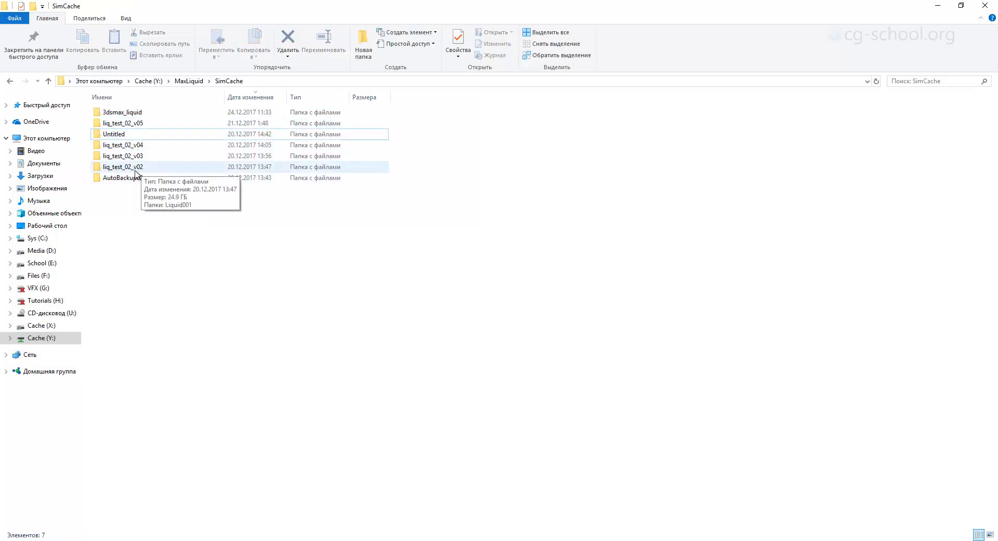
left_click(136, 168)
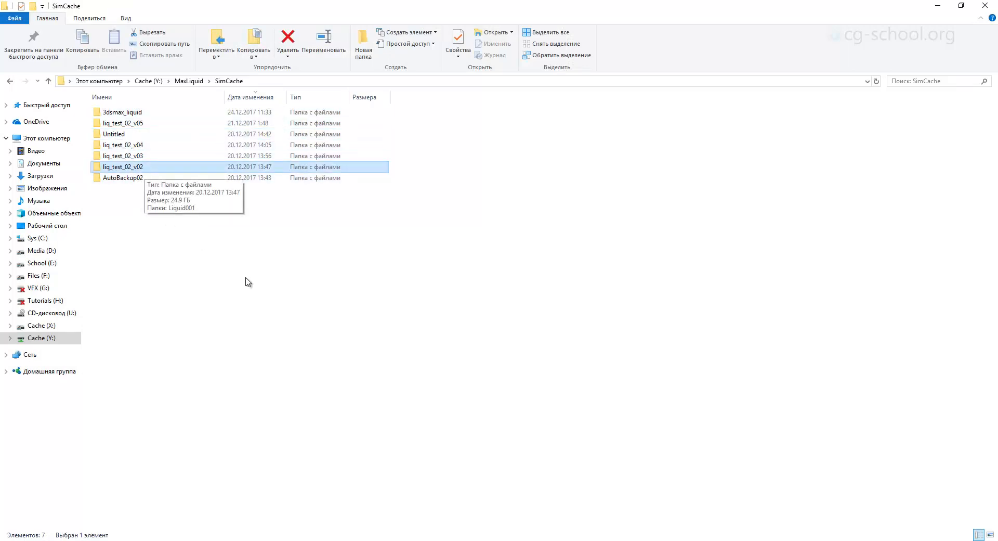
double_click(119, 167)
double_click(127, 113)
double_click(128, 113)
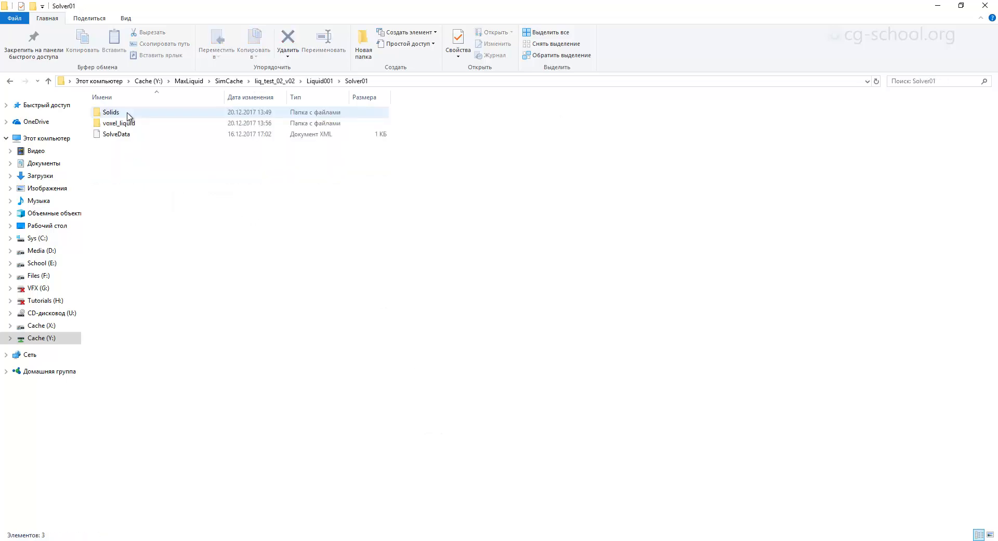
double_click(130, 124)
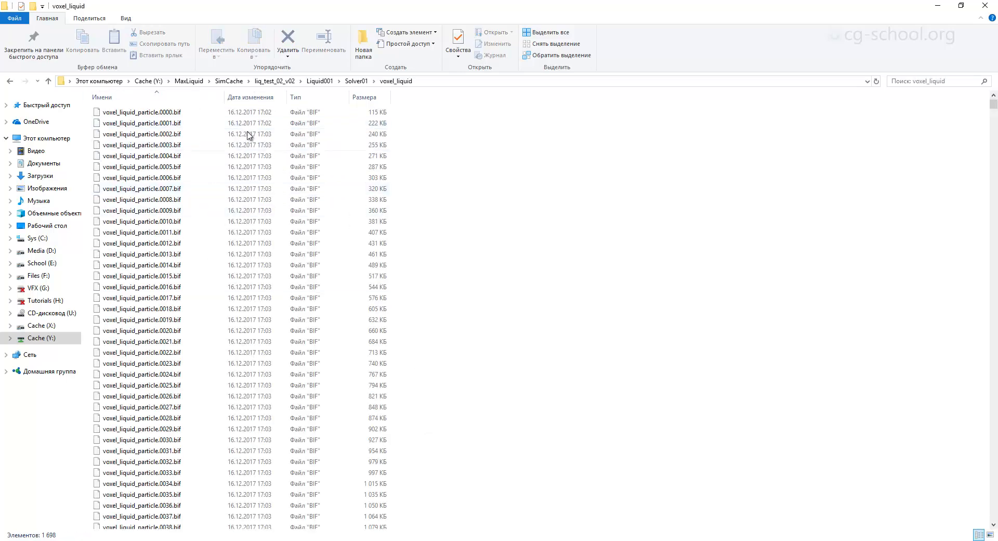
left_click(251, 97)
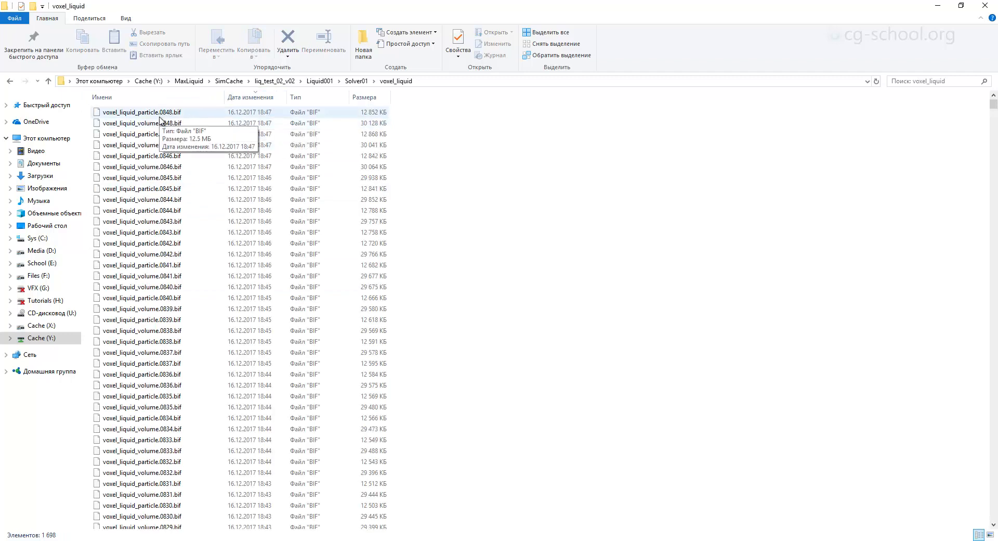
Return to 3ds Max, disable Use Project Folders and set the Root Simulation Directory to Y:/MaxLiquid.
left_click(939, 6)
left_click_drag(470, 110, 364, 90)
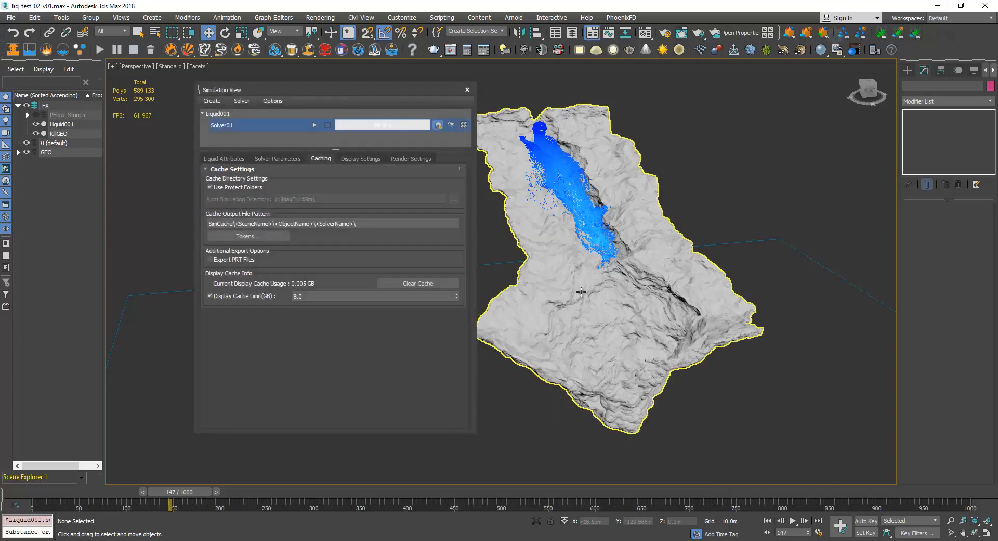
left_click_drag(354, 89, 367, 91)
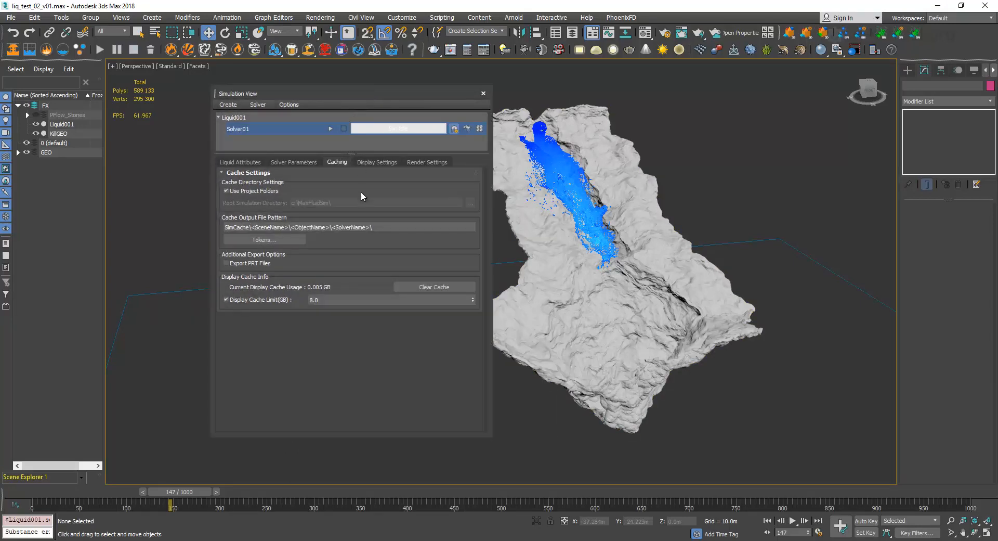
left_click(245, 190)
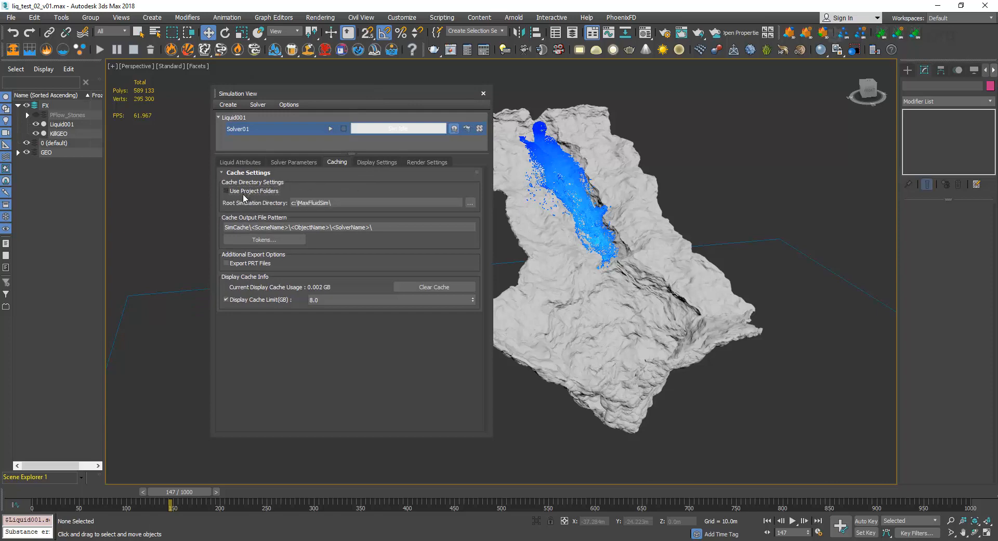
left_click(470, 203)
scroll(267, 290, "down", 2)
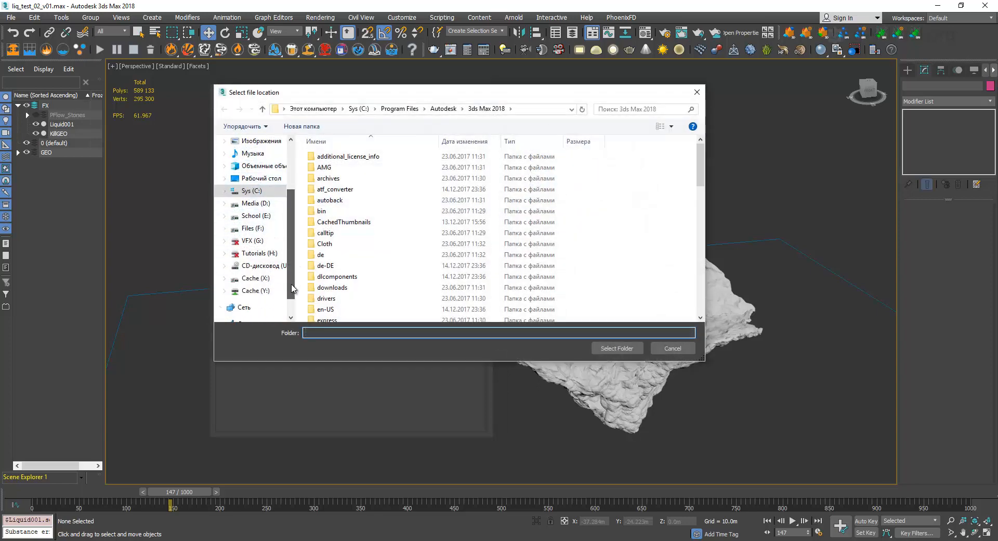
left_click(261, 291)
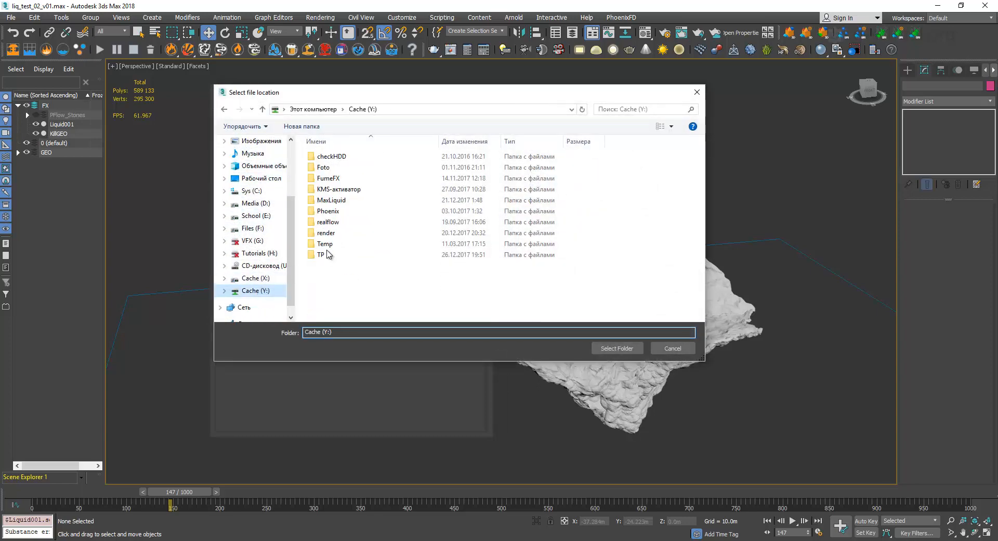
double_click(331, 200)
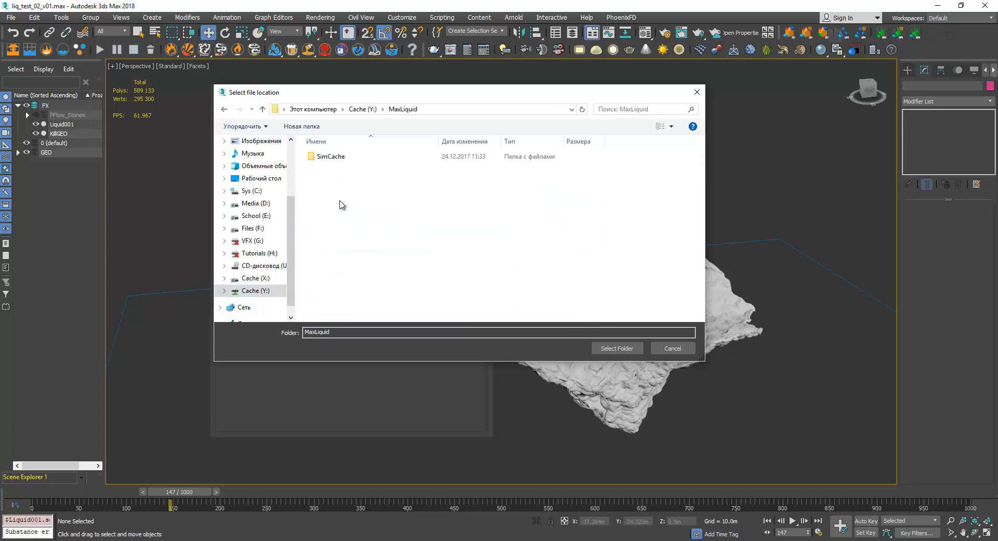
left_click(617, 349)
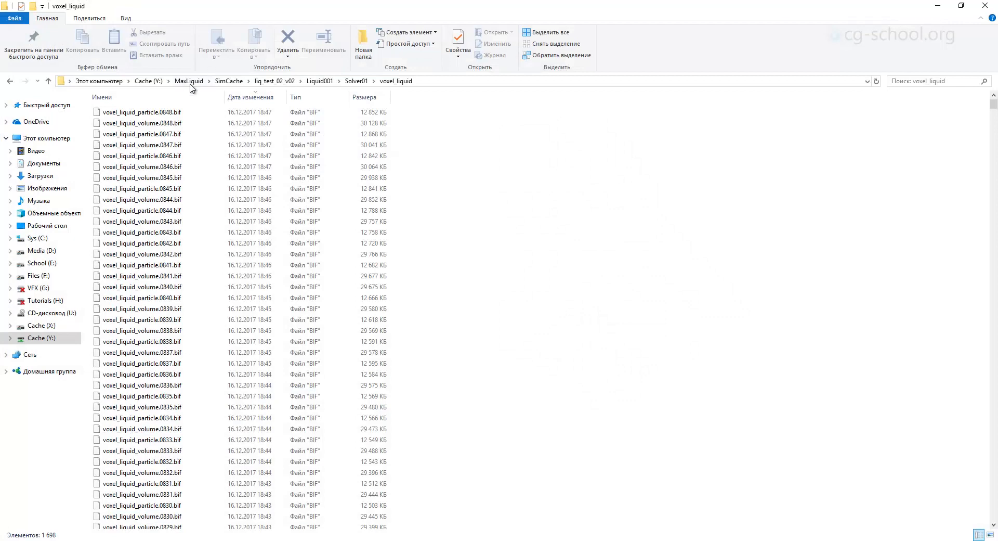
Compare the contents of the MaxLiquid folder in File Explorer with the SimCache part of the Cache Output File Pattern.
left_click(189, 81)
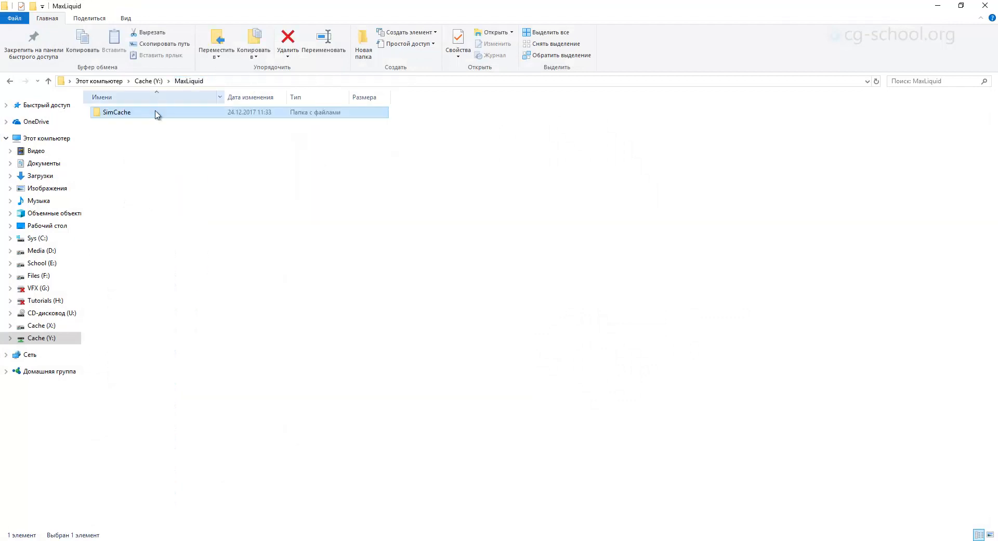
left_click(938, 5)
left_click(250, 227)
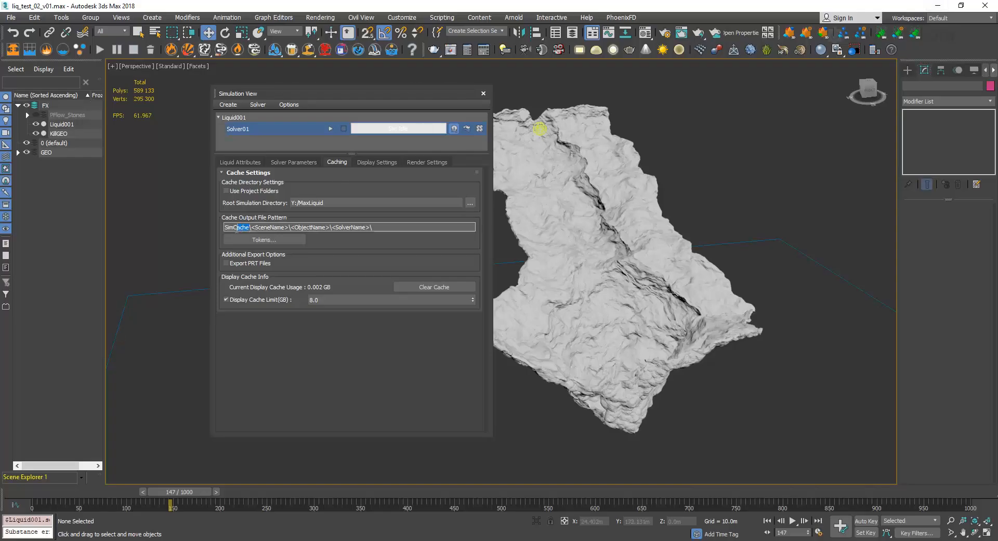
left_click_drag(236, 229, 222, 230)
left_click_drag(307, 95, 362, 87)
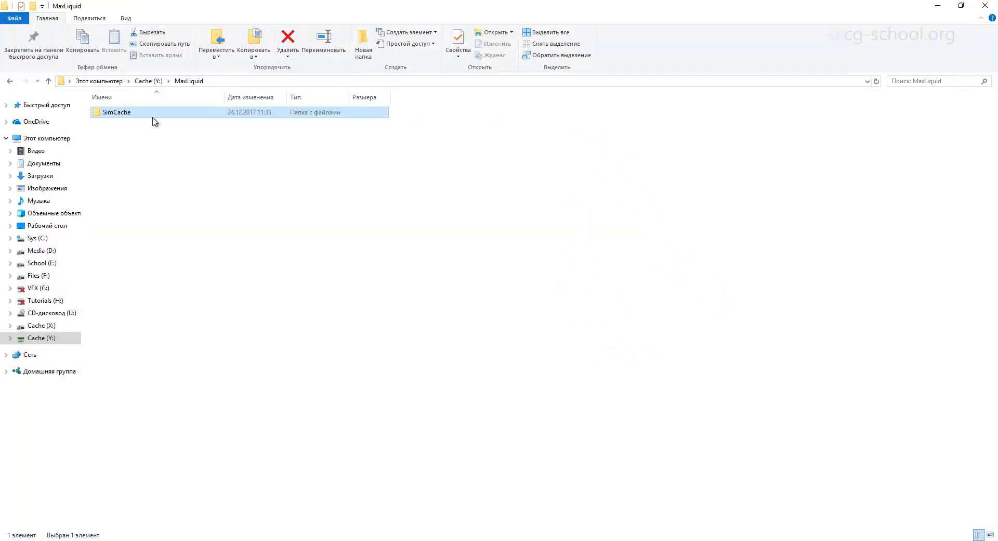
Open SimCache in a smaller File Explorer window, examine its scene folders, and return to 3ds Max to examine the SceneName token.
double_click(153, 113)
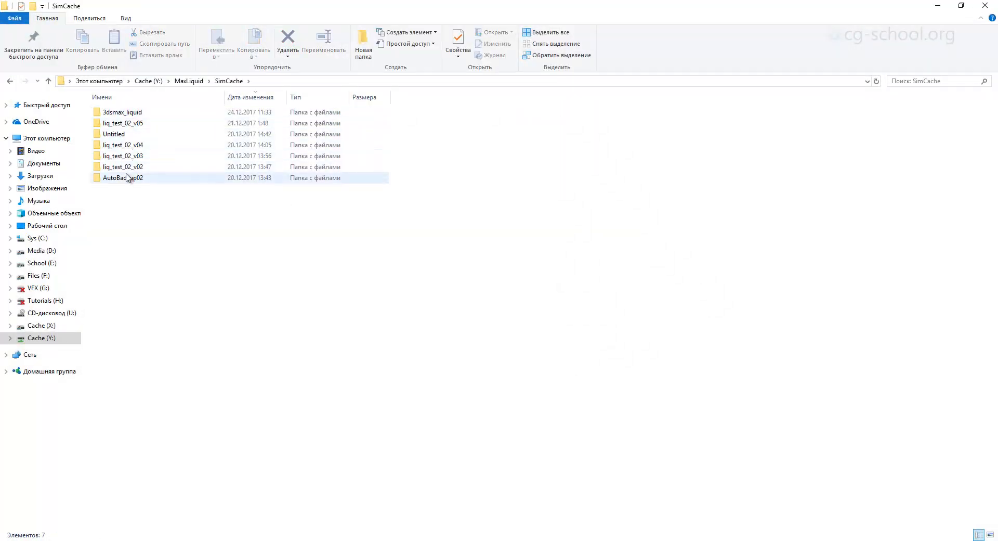
double_click(280, 5)
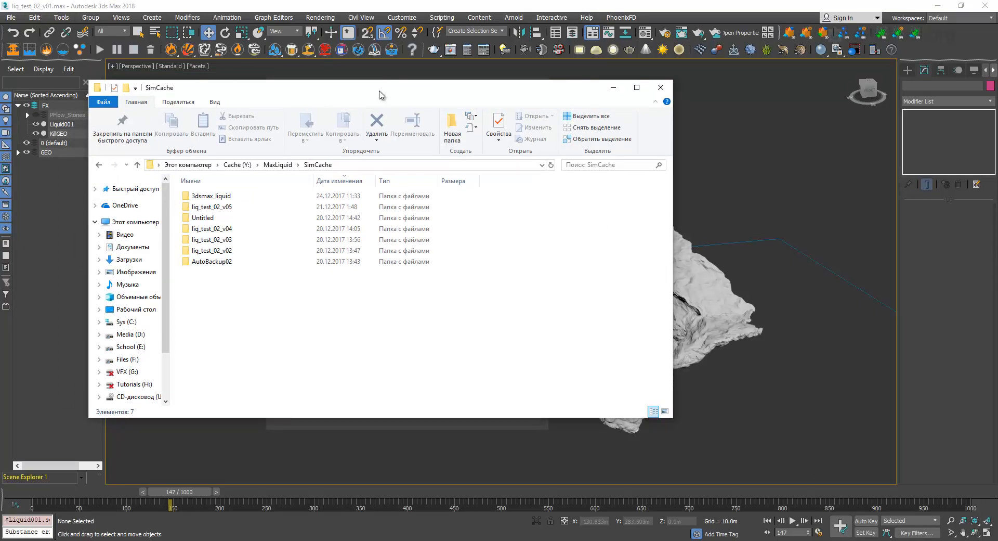
left_click_drag(379, 95, 403, 100)
left_click(637, 92)
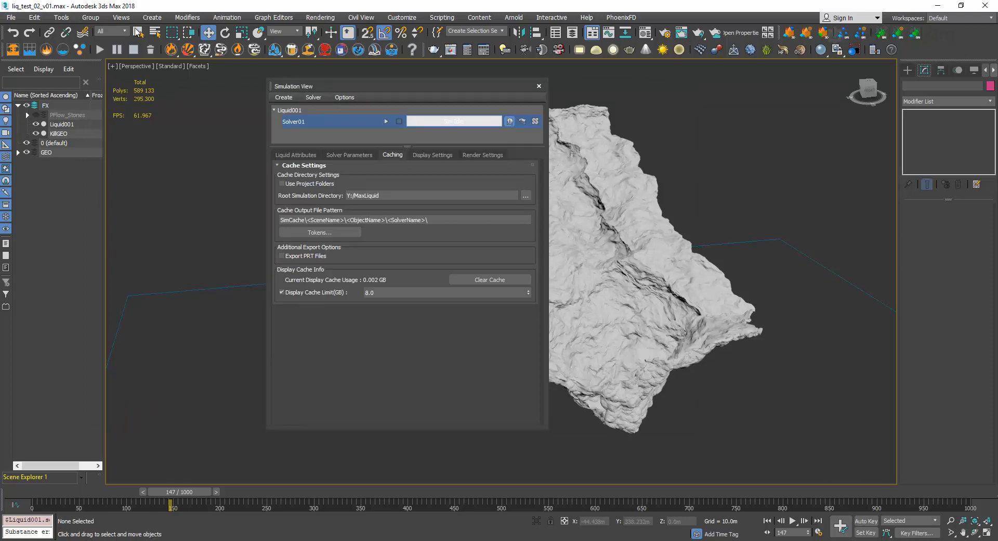
left_click_drag(351, 93, 372, 97)
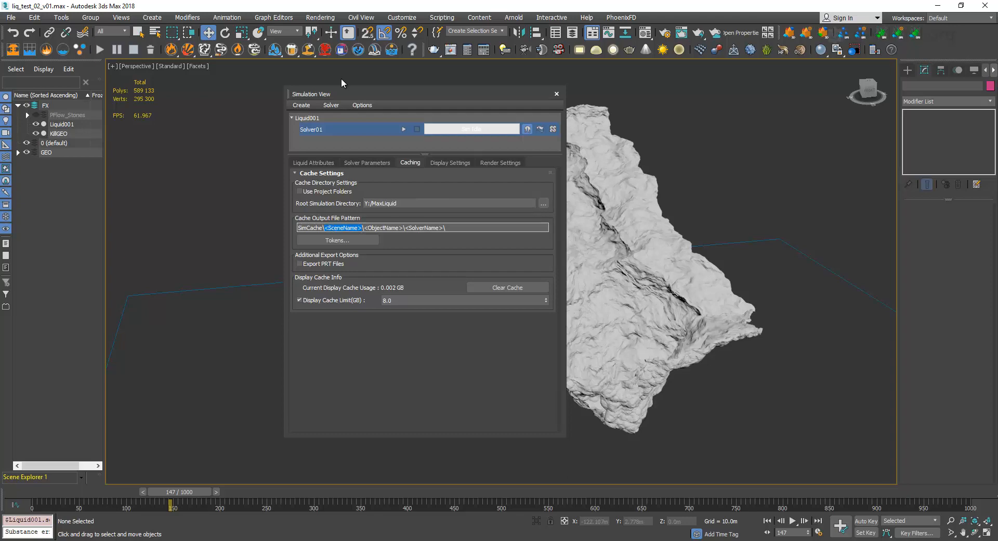
Save the scene as liq_test_02_v02 in a new folder named lesson inside the scenes folder.
left_click(11, 17)
left_click(52, 111)
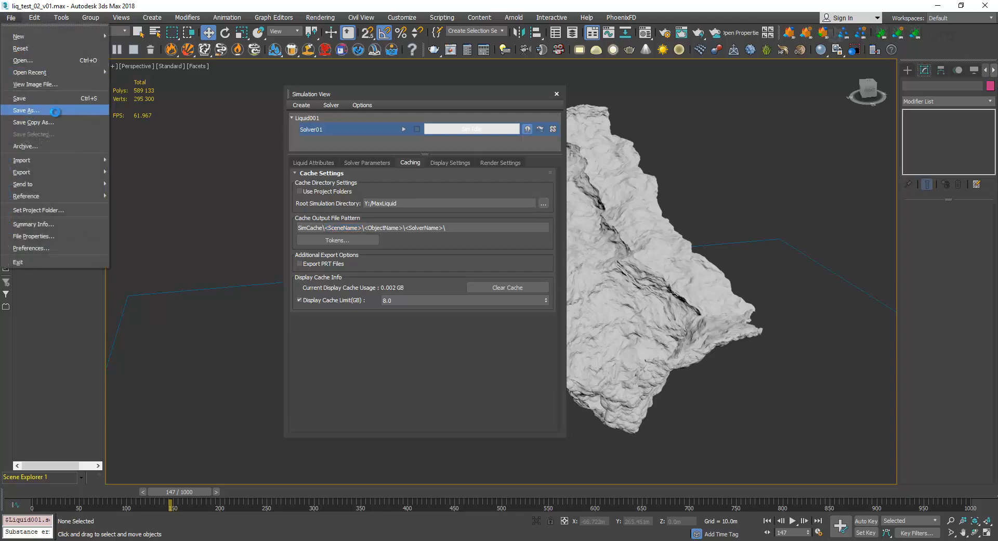
left_click(226, 55)
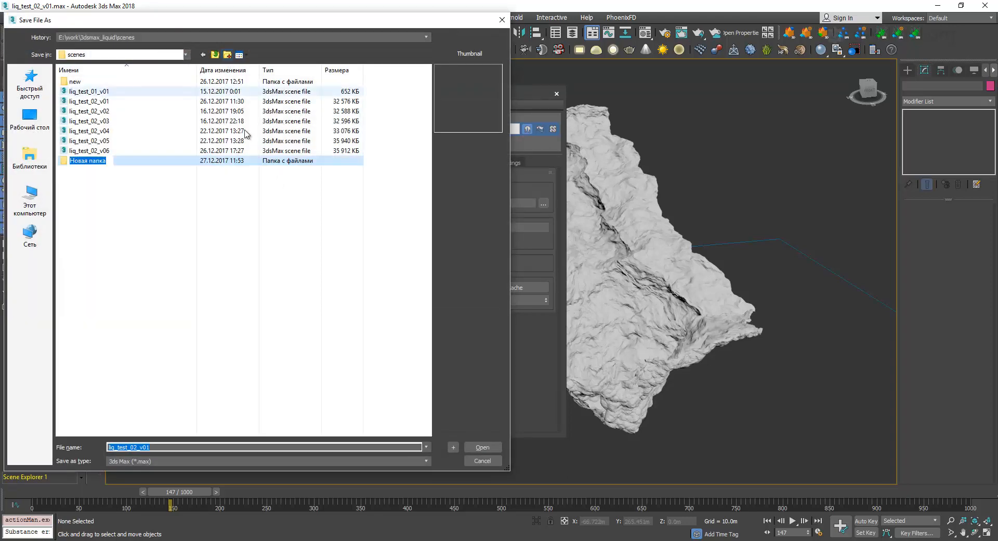
type("lesson")
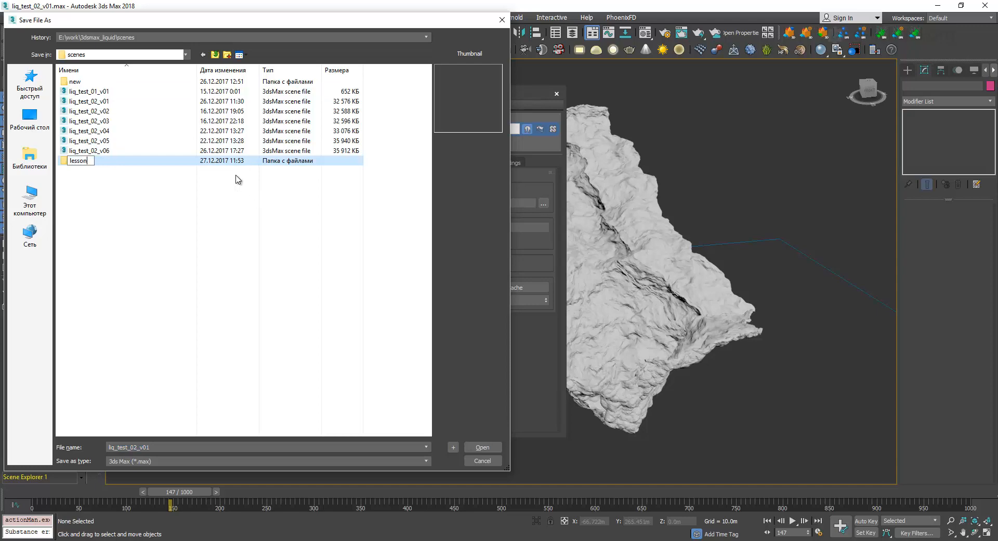
key("Return")
double_click(86, 162)
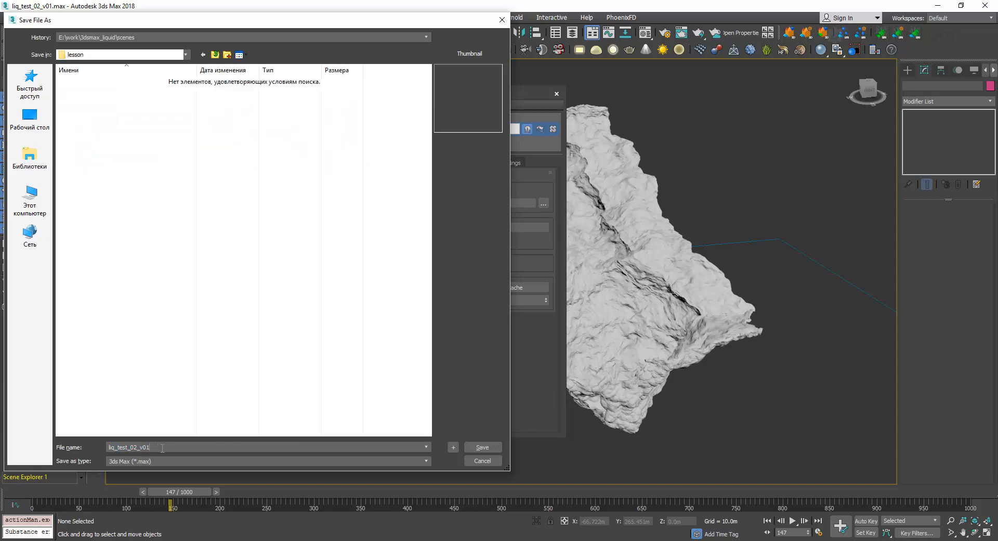
key("Return")
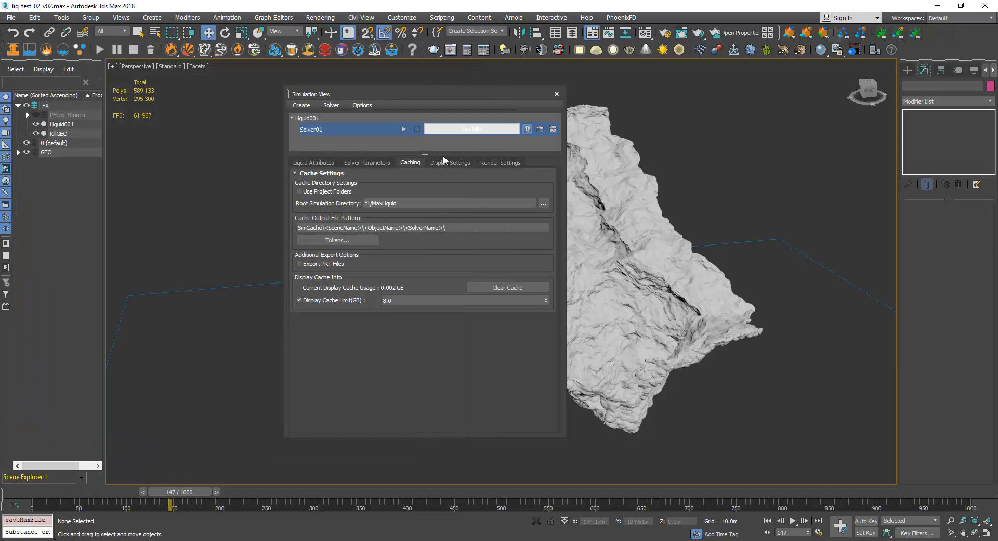
Compare the Cache Output File Pattern with the liq_test_02_v02 folder in SimCache, and return to 3ds Max.
left_click_drag(450, 102, 376, 126)
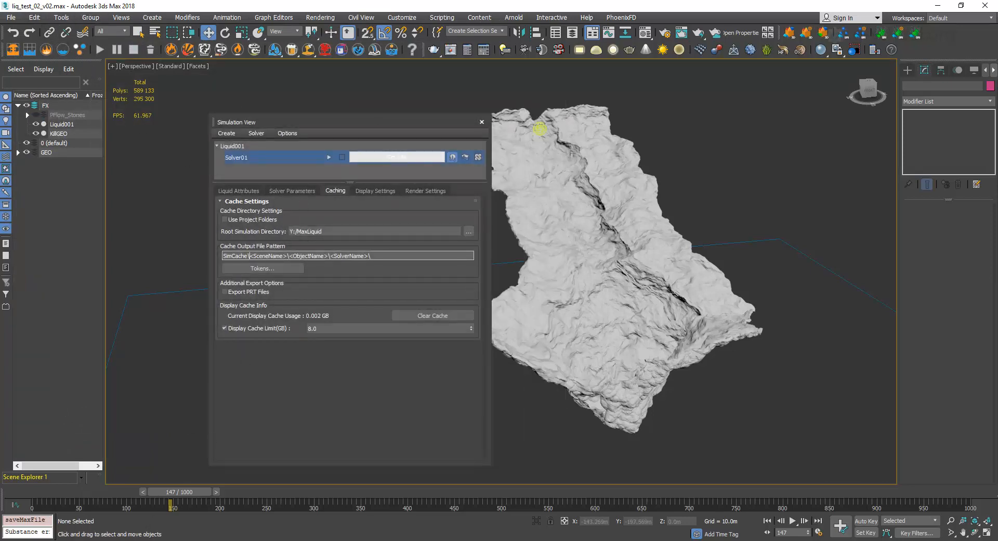
key("alt+Tab")
left_click(250, 255)
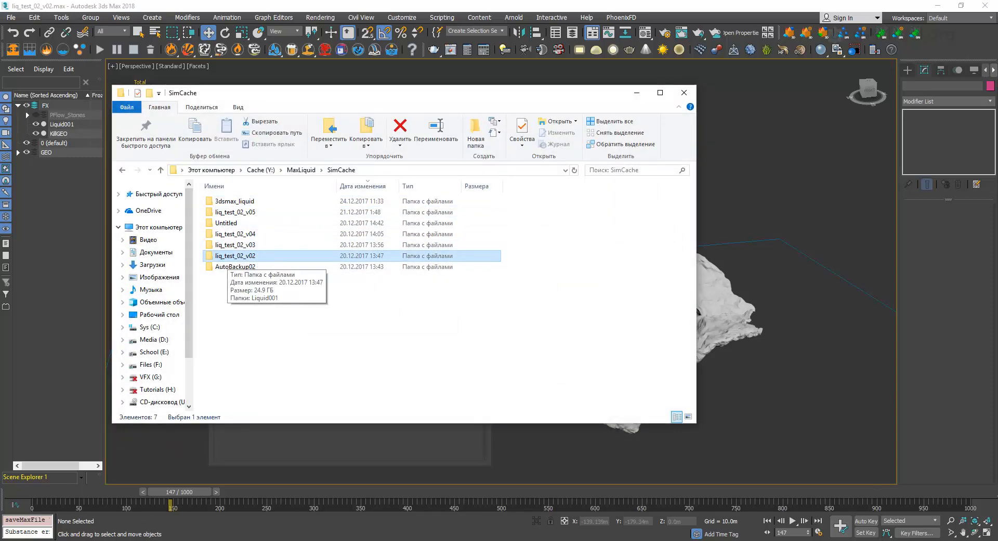
key("alt+Tab")
Move the Simulation View off the terrain and, with Liquid001 selected, scrub the cached liquid simulation to frame 346.
left_click_drag(152, 492, 145, 491)
left_click_drag(322, 119, 256, 118)
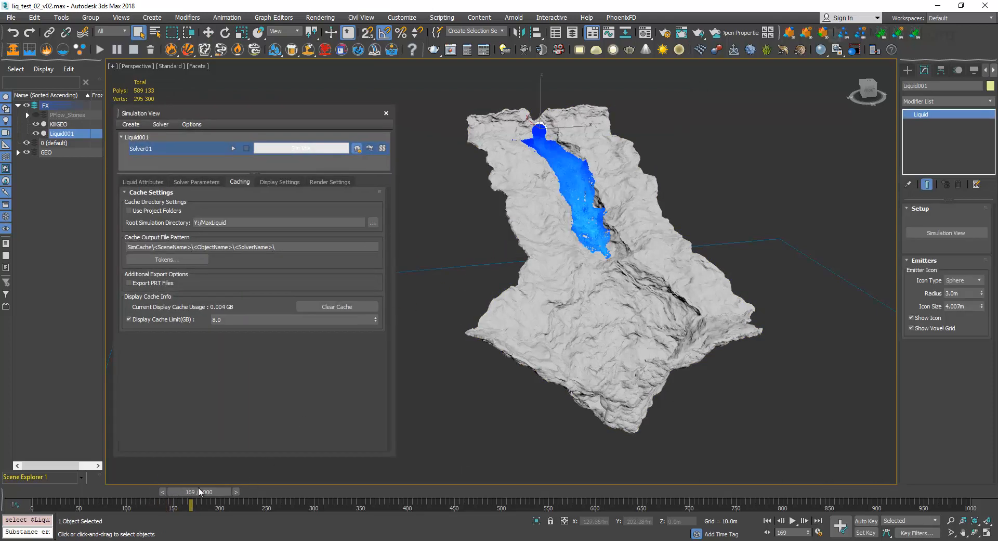
left_click_drag(198, 490, 362, 488)
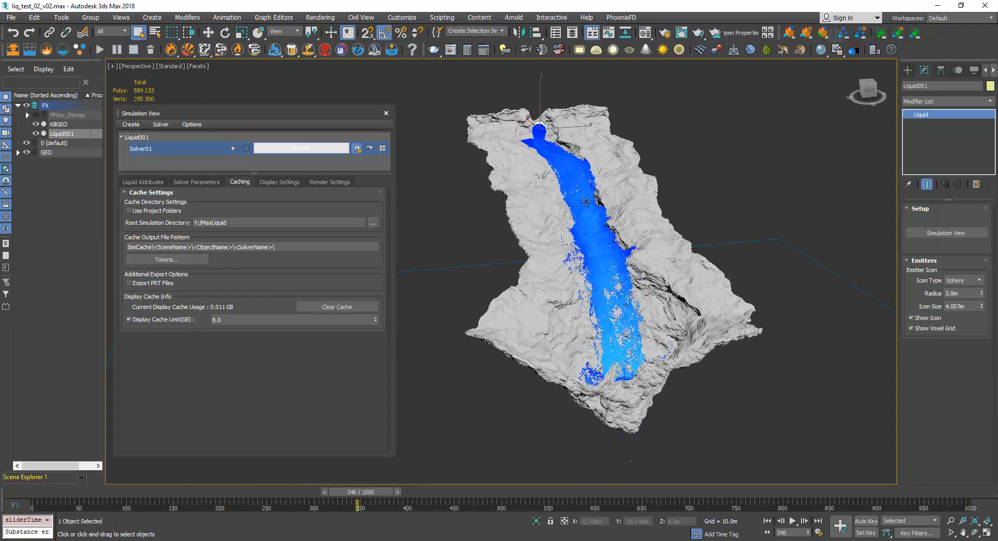
Move the Liquid001 sphere emitter onto the source of the liquid particles, to about X 1.54 m, Y 36.50 m, Z 10.85 m.
middle_click_drag(576, 184, 582, 231, "alt")
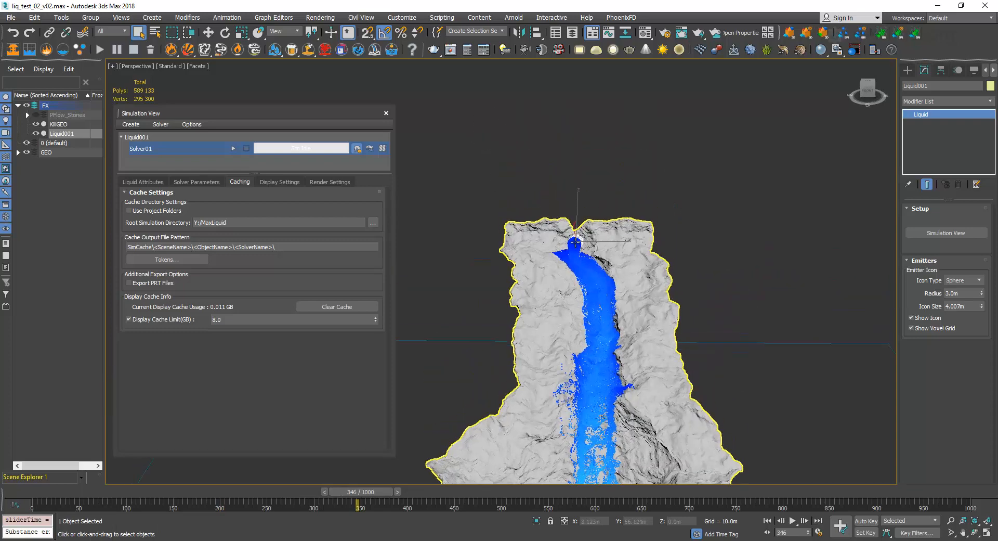
scroll(582, 232, "up", 3)
scroll(582, 232, "up", 3)
key("w")
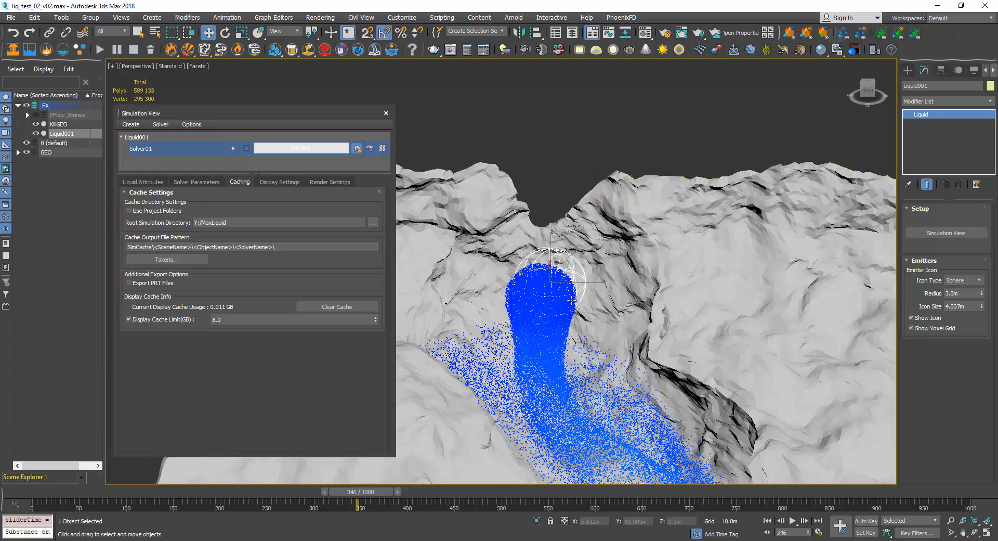
left_click_drag(583, 284, 574, 284)
left_click_drag(546, 252, 547, 267)
middle_click_drag(546, 266, 888, 318, "alt")
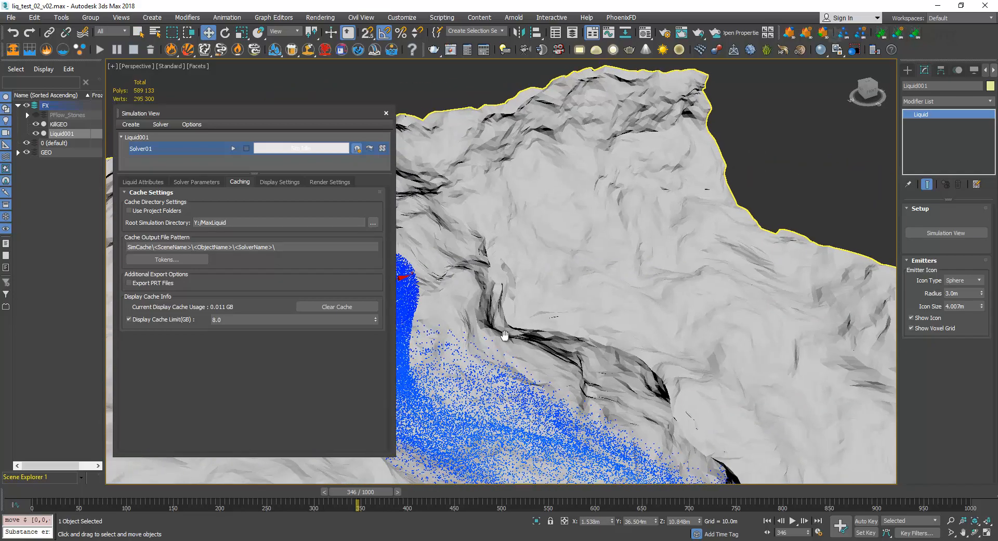
Align the Liquid001 sphere emitter with the top of the liquid particles, at about X 1.54 m, Y 34.50 m, Z 11.52 m.
middle_click_drag(500, 330, 741, 326)
middle_click_drag(446, 388, 711, 285)
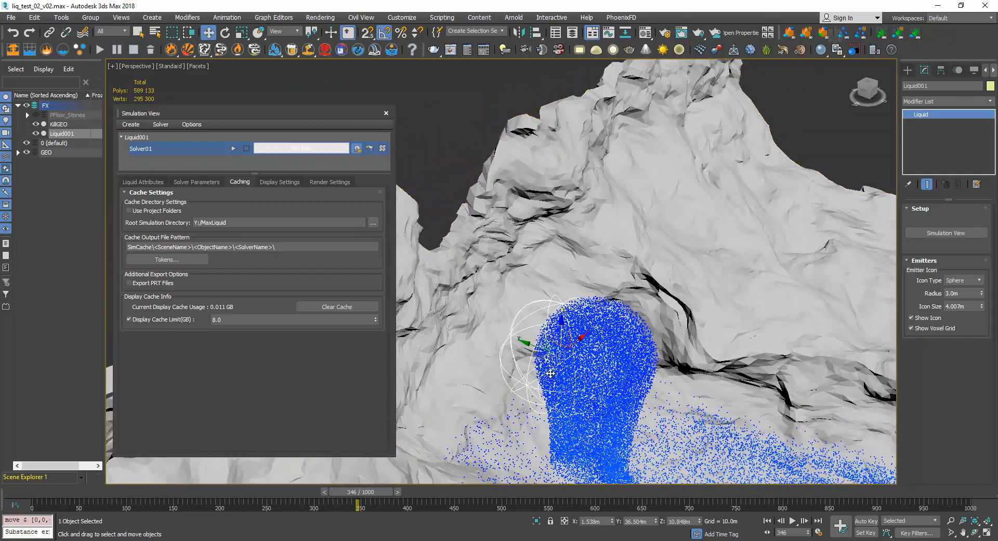
left_click_drag(532, 347, 599, 322)
middle_click_drag(599, 322, 265, 467, "alt")
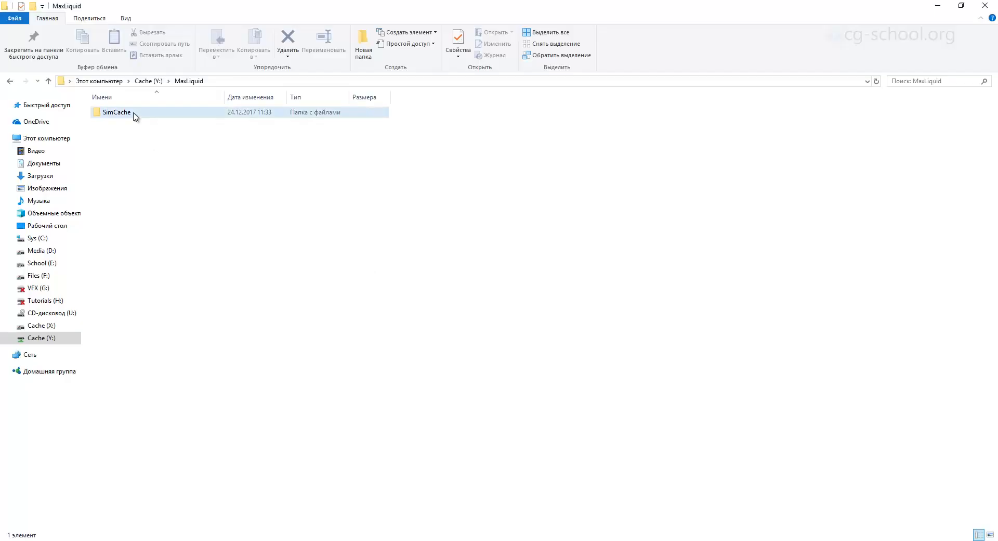
In File Explorer, open the voxel_liquid cache folder of liq_test_02_v02, inside Liquid001 and Solver01.
double_click(134, 113)
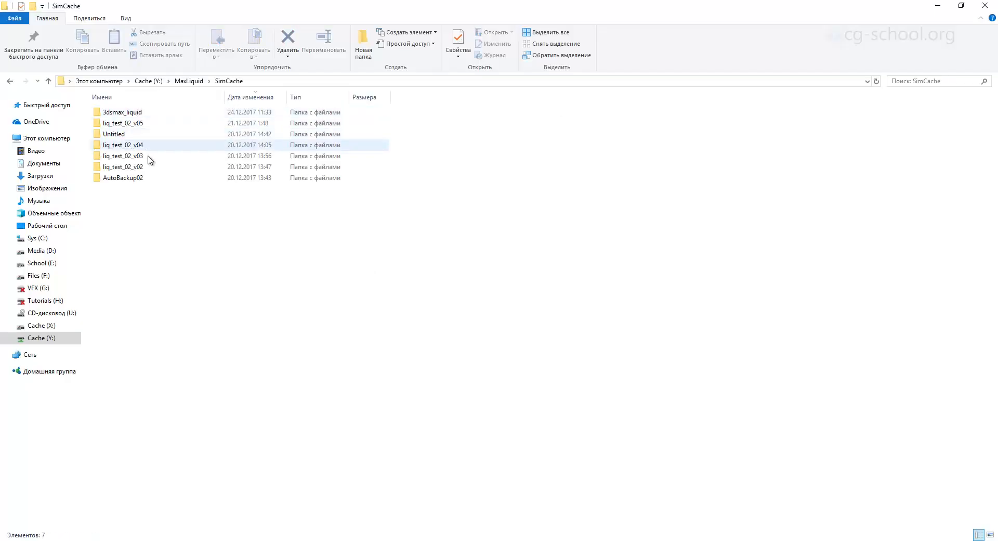
left_click(150, 168)
double_click(150, 167)
double_click(139, 113)
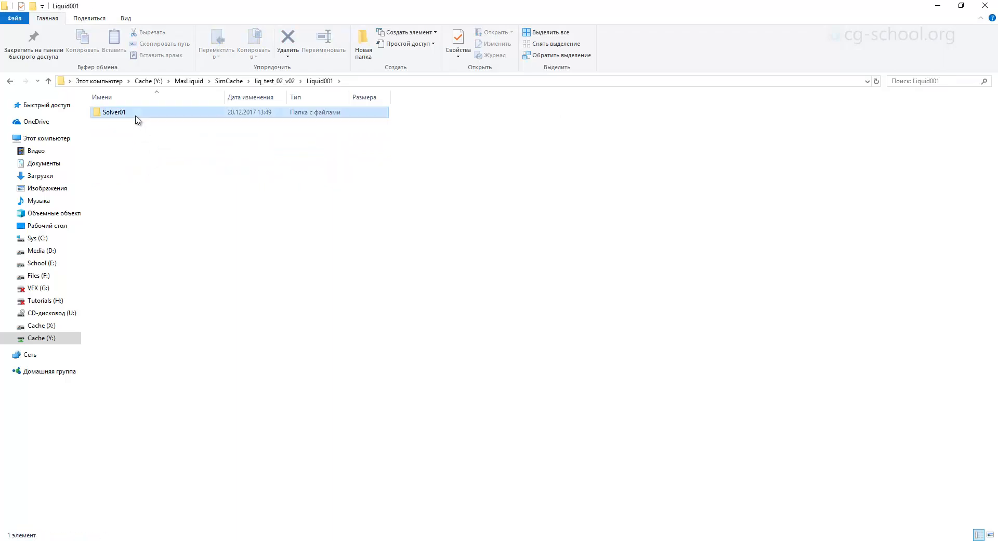
double_click(136, 113)
double_click(136, 124)
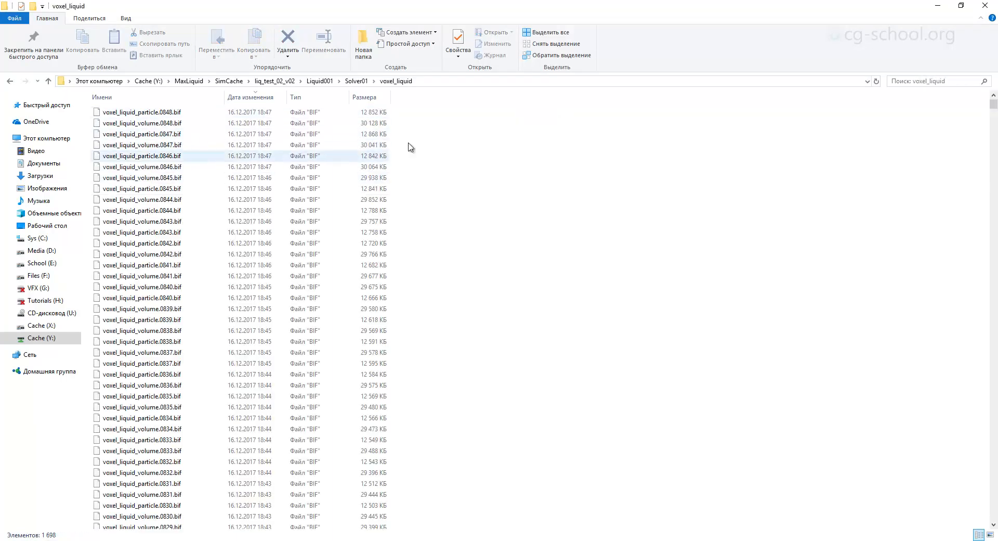
Sort the cache files by modification date in both directions to compare the first and last frames' times, and return to 3ds Max.
left_click(256, 97)
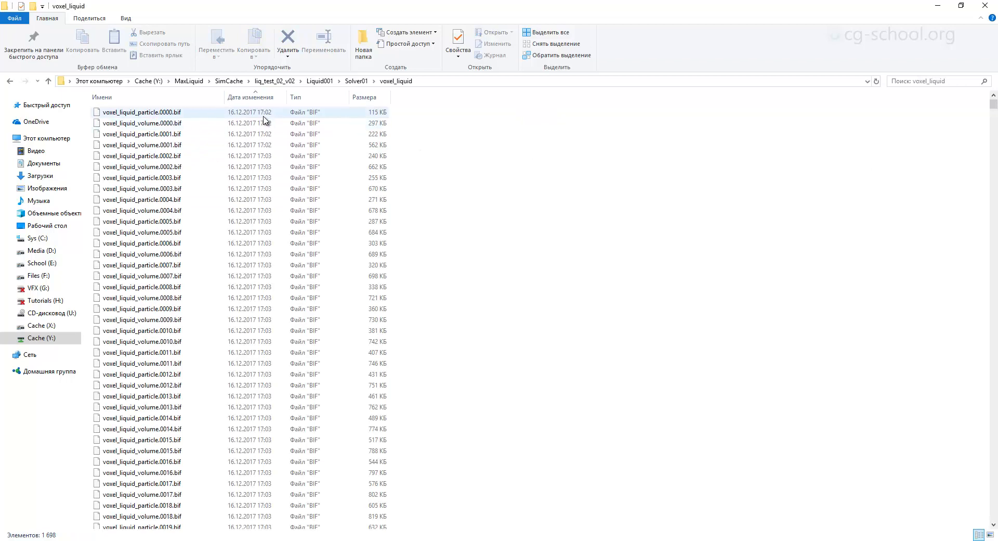
left_click(259, 99)
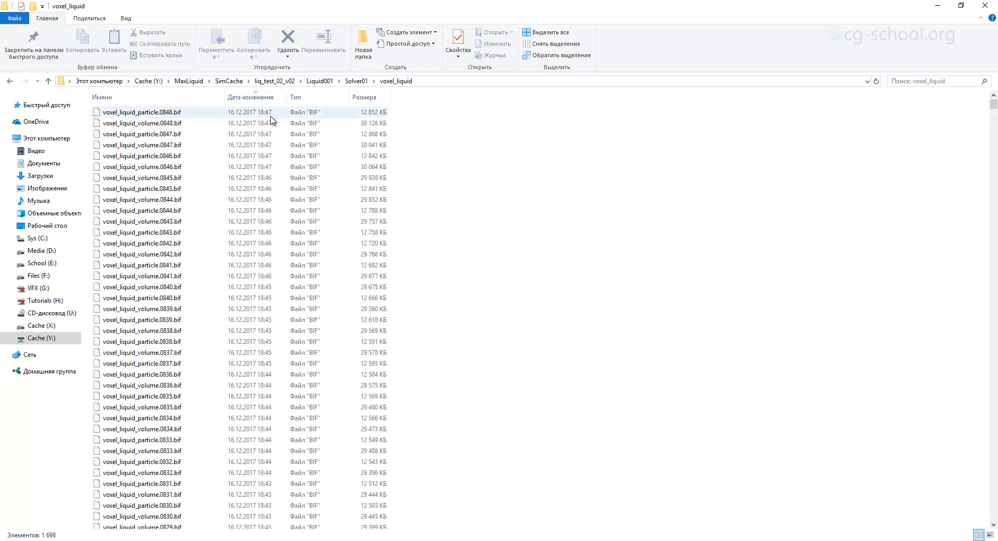
left_click(260, 98)
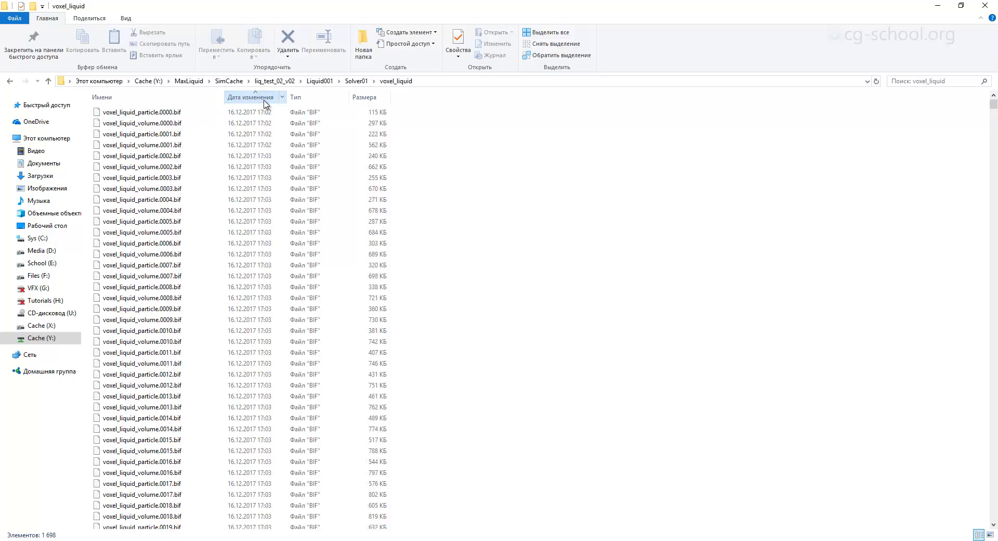
left_click(260, 98)
left_click(260, 98)
left_click(252, 98)
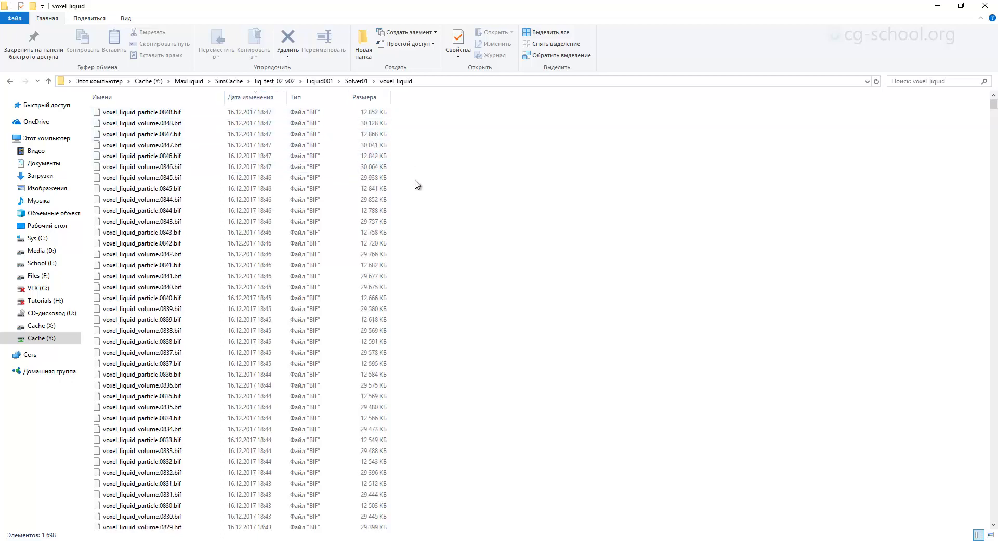
left_click(938, 5)
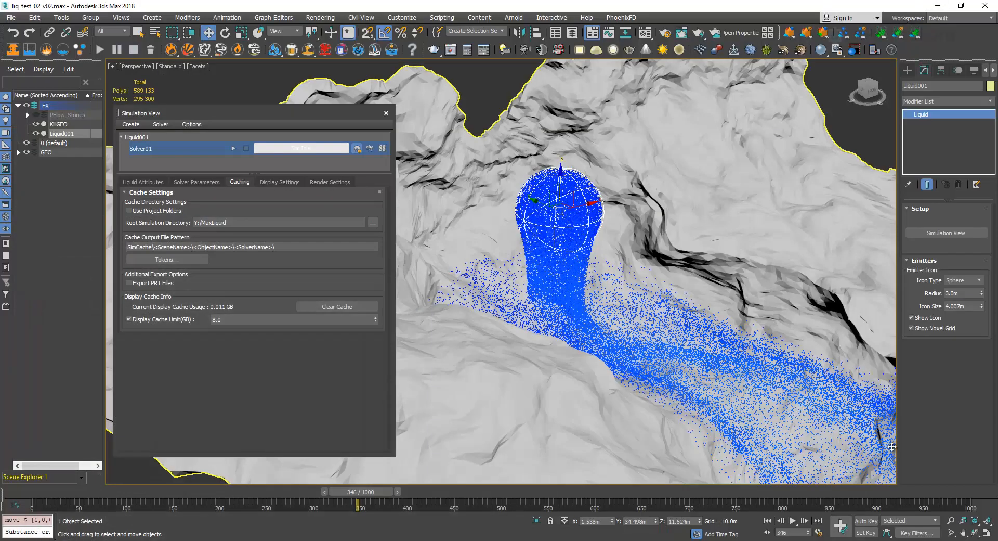
Scrub the cached liquid simulation to frame 826 and check the liquid's viewport particle count in the display settings.
left_click_drag(846, 492, 738, 499)
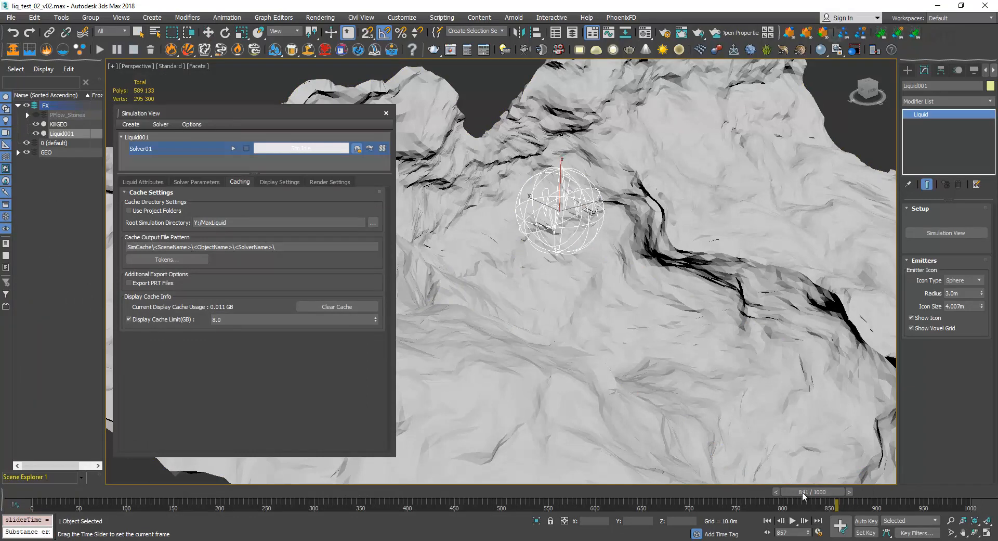
mouse_move(803, 493)
left_mouse_down()
mouse_move(826, 494)
mouse_move(813, 493)
left_mouse_up()
key("w")
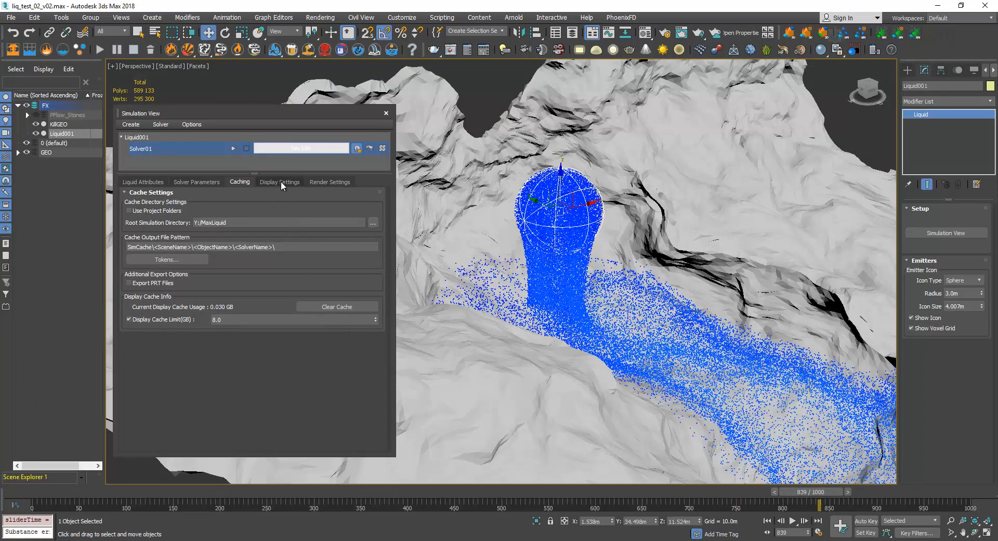
left_click(280, 181)
left_click_drag(367, 370, 338, 286)
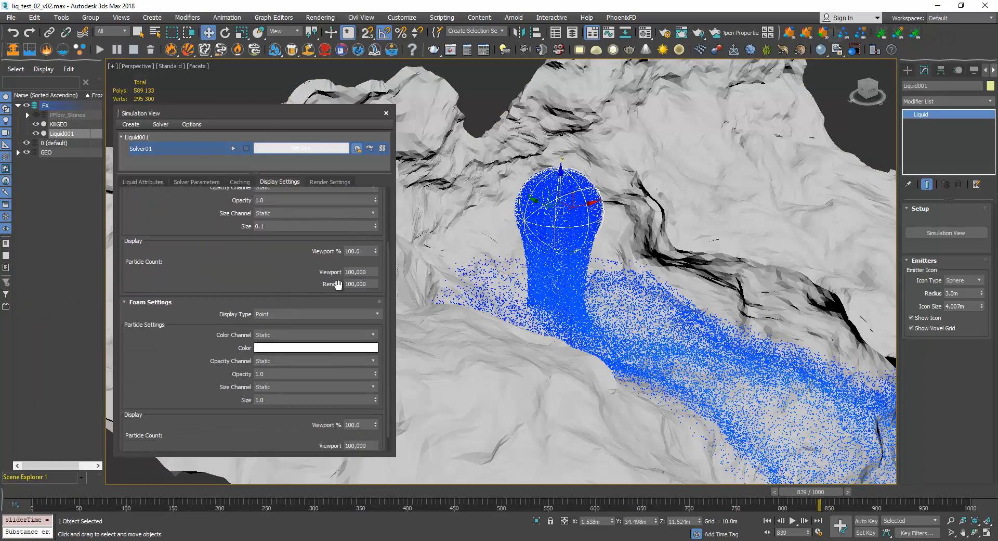
left_click_drag(794, 496, 782, 493)
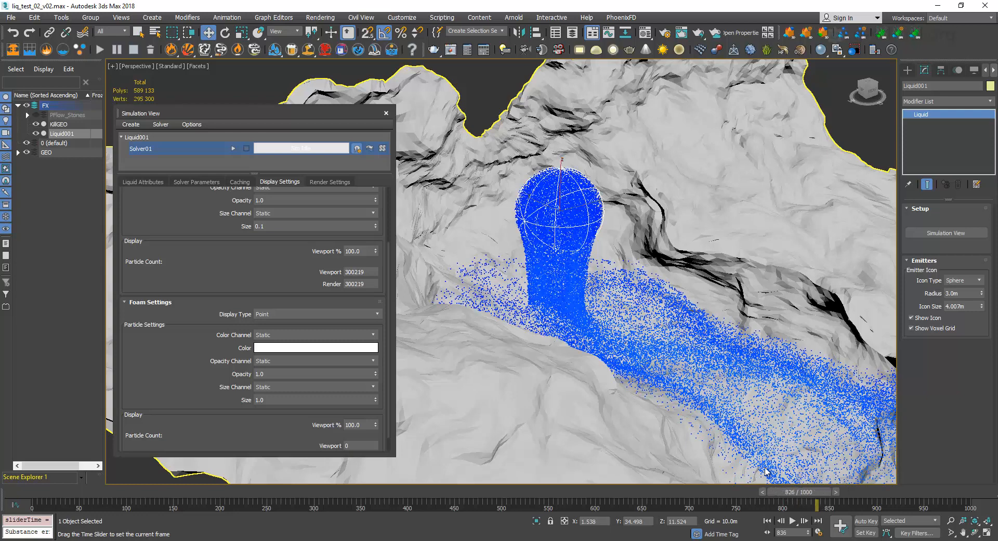
double_click(345, 273)
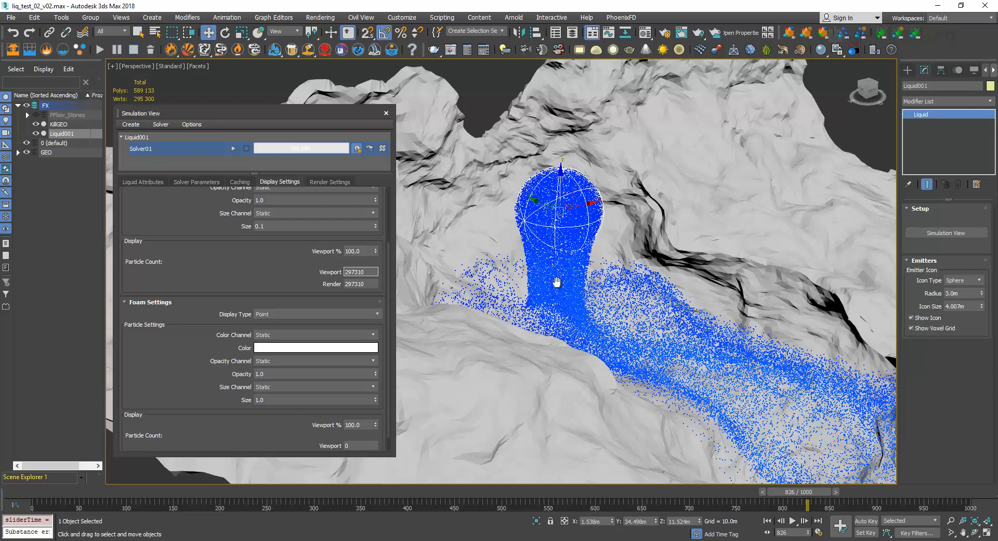
Examine the whole liquid flow from the front, from the emitter down to the pool at the terrain's base.
scroll(557, 282, "down", 6)
scroll(653, 316, "down", 3)
middle_click_drag(709, 353, 519, 247, "alt")
middle_click_drag(520, 247, 544, 251)
scroll(589, 271, "up", 3)
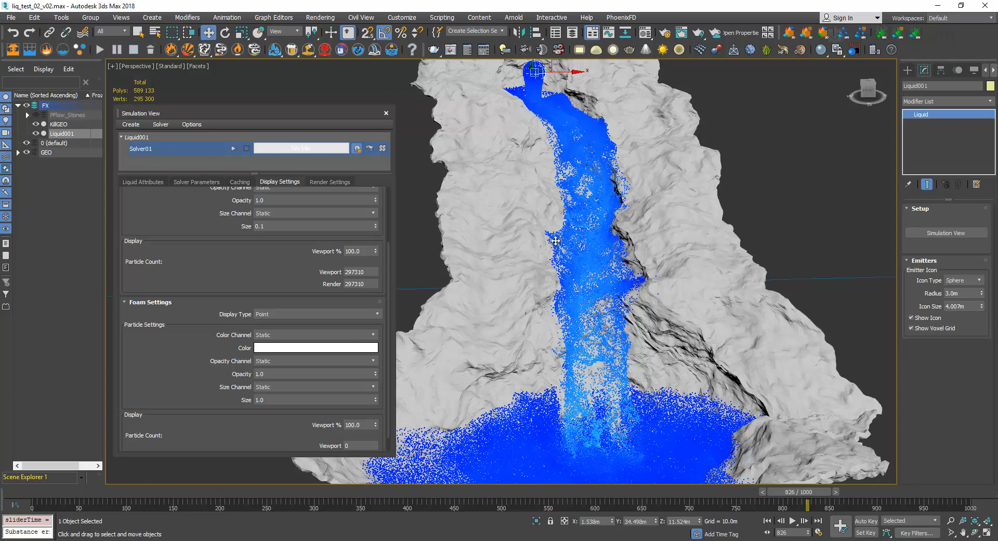
Review the preview video liquid_scene_02_02.avi in the media player, replaying parts of the flow, and return to 3ds Max.
left_click(113, 540)
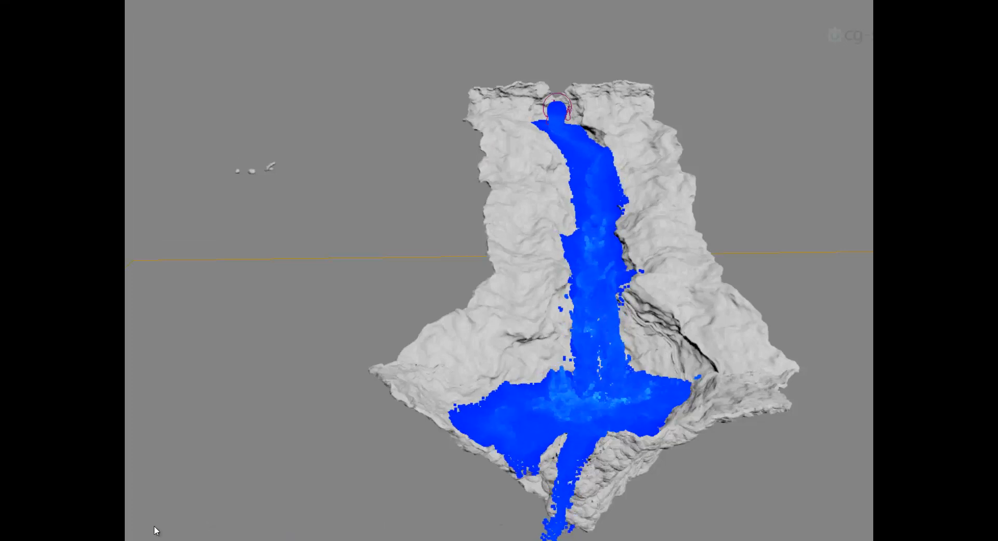
left_click(19, 538)
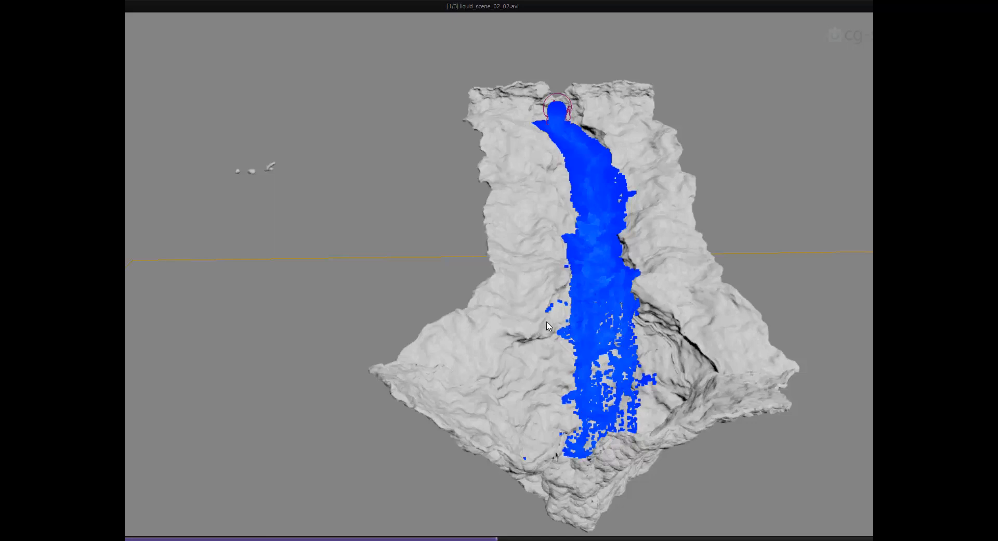
left_click_drag(489, 536, 388, 539)
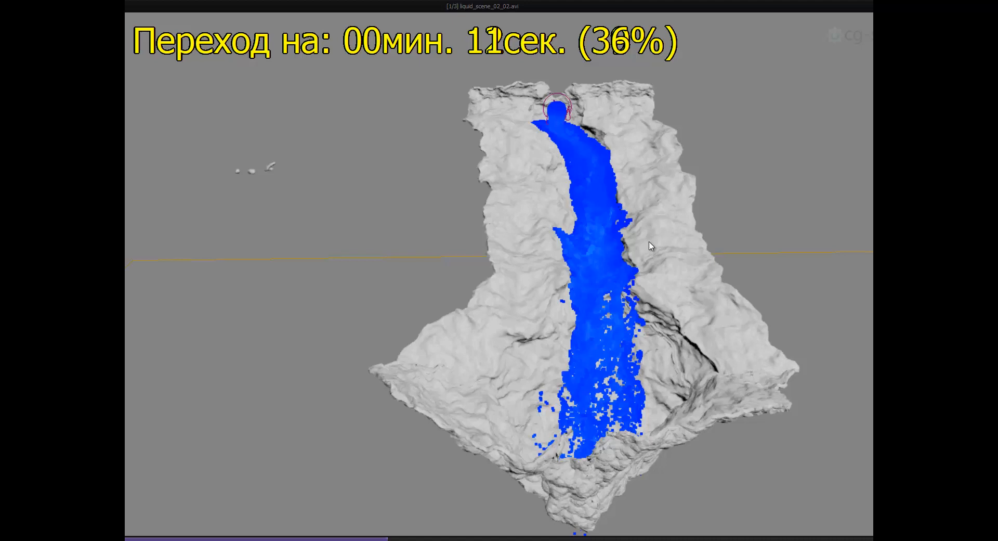
left_click(499, 539)
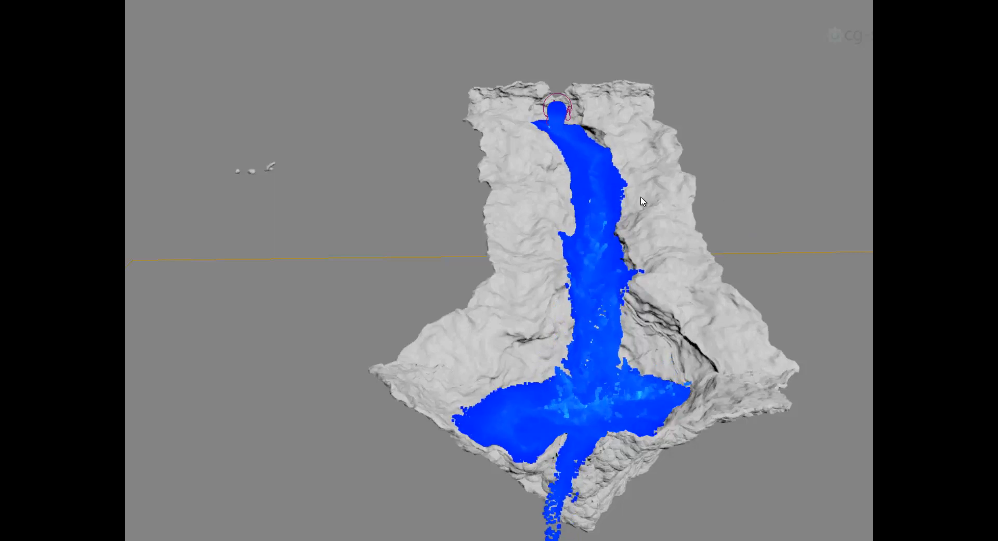
double_click(598, 273)
left_click(651, 183)
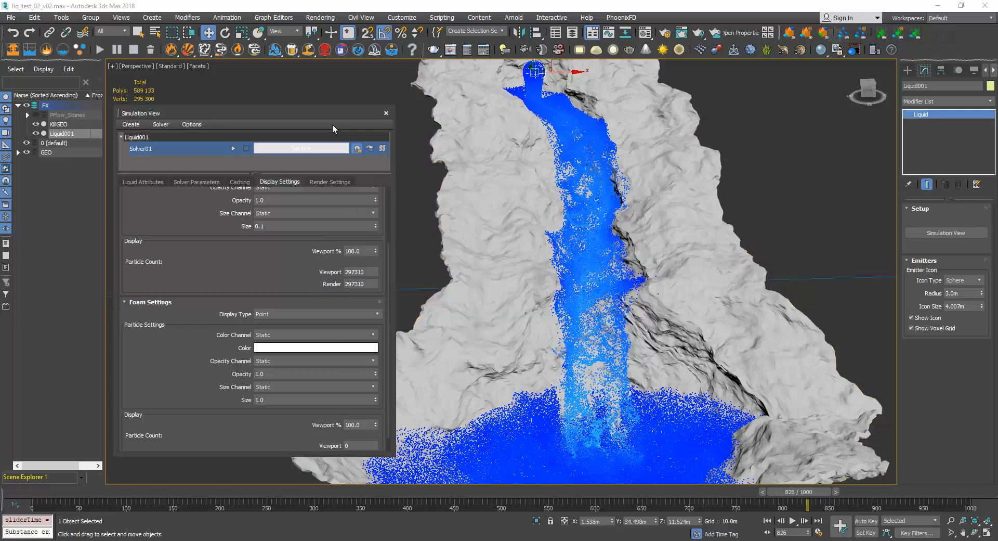
Set Solver01's Master Voxel Size to 0.35 and reposition the Simulation View so that the waterfall is uncovered.
left_click_drag(297, 111, 534, 84)
scroll(444, 249, "up", 3)
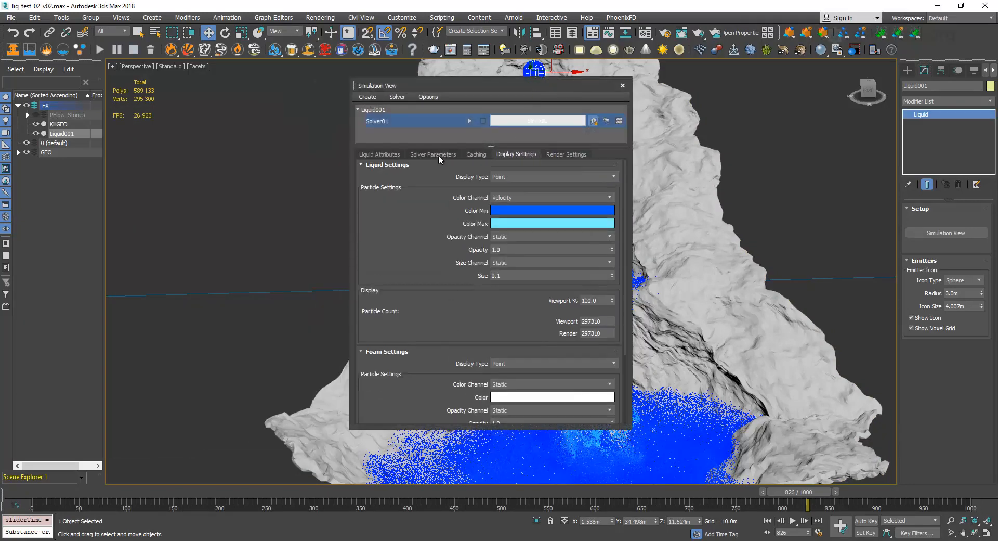
left_click(440, 156)
scroll(499, 203, "down", 2)
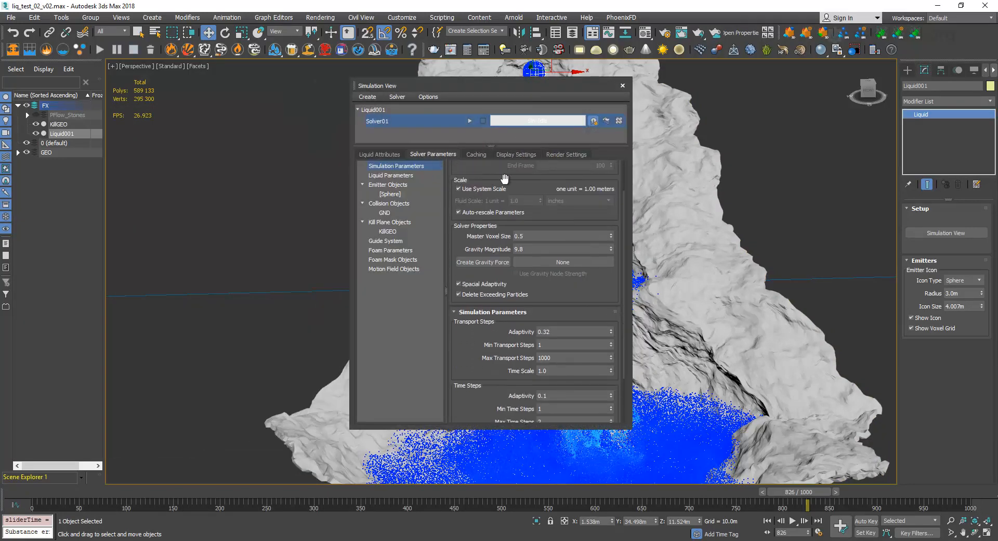
left_click(534, 238)
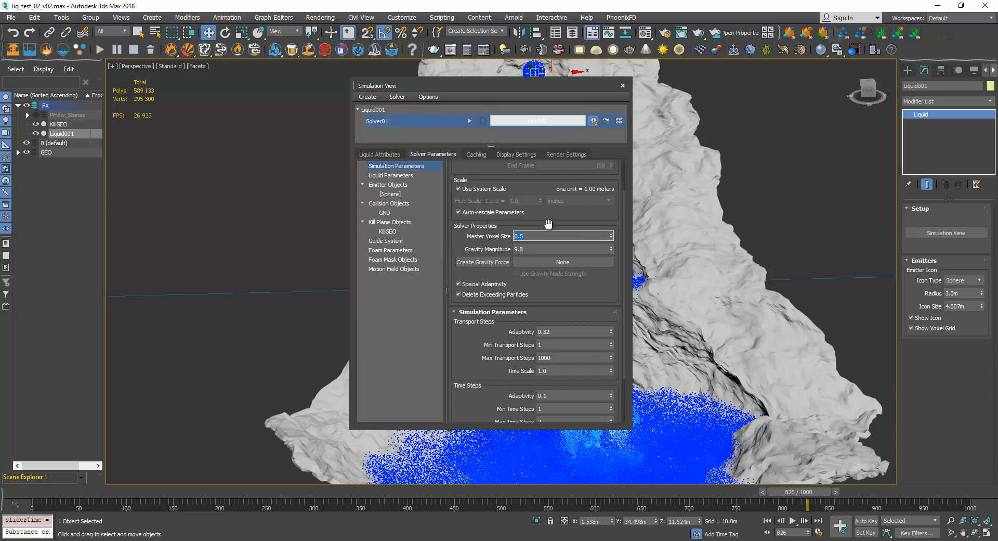
key("Return")
left_click_drag(517, 85, 414, 89)
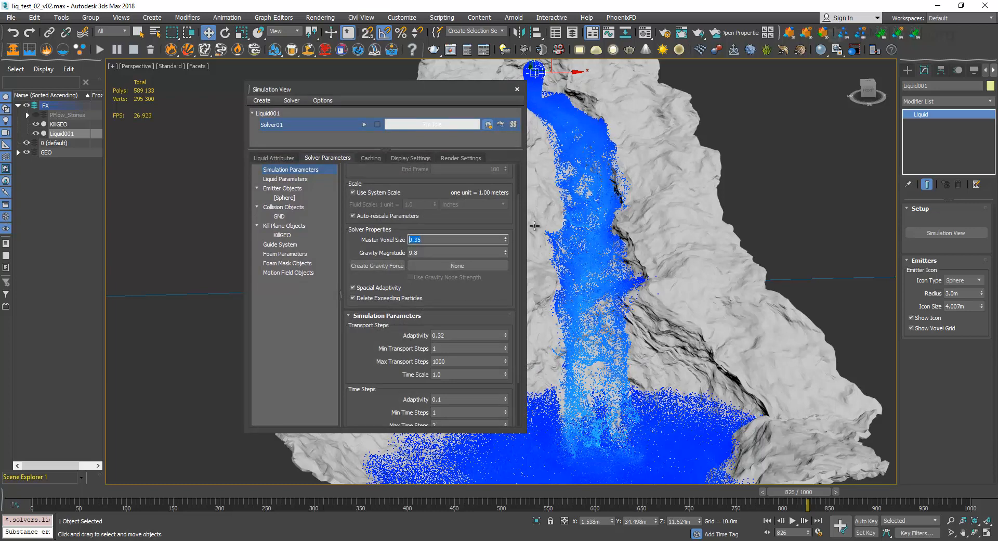
Review Solver01's general simulation parameters and its liquid parameters, including the droplet, particle distribution and vorticity settings.
scroll(460, 265, "up", 1)
scroll(460, 265, "up", 1)
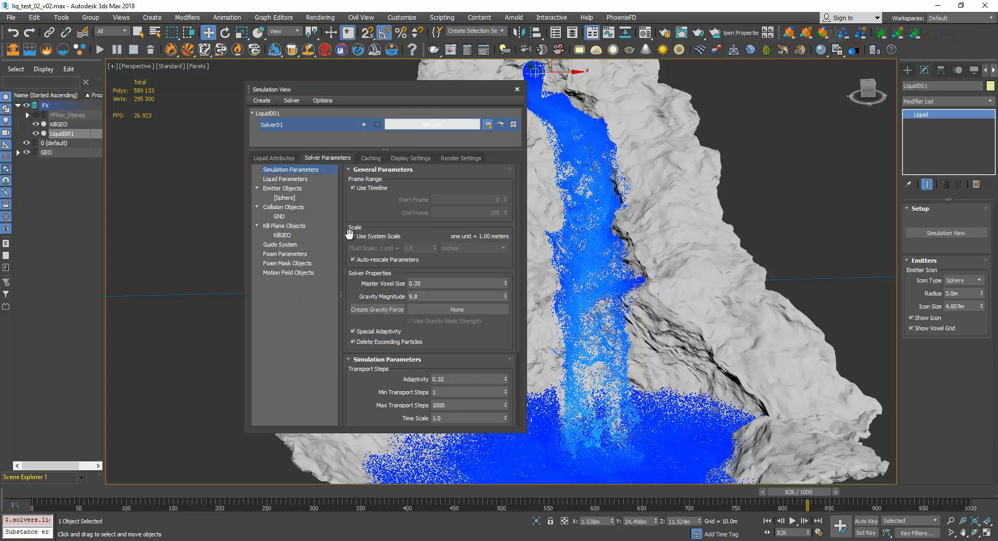
left_click_drag(382, 193, 391, 251)
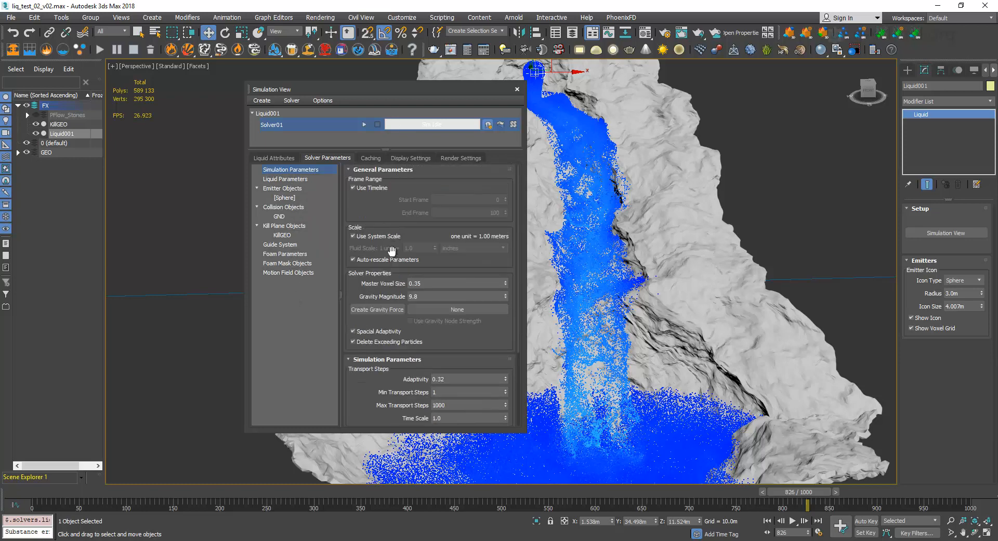
left_click(291, 178)
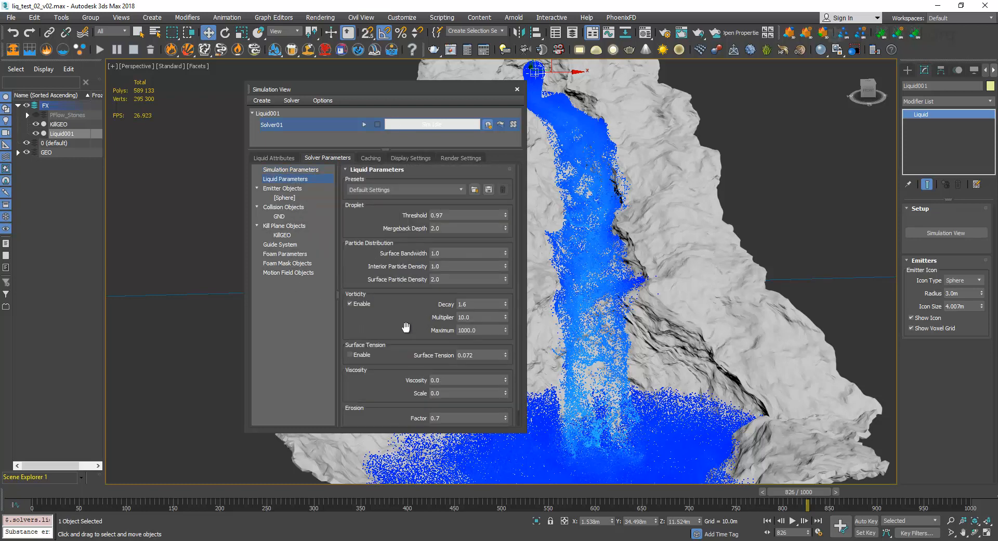
left_click_drag(403, 328, 395, 286)
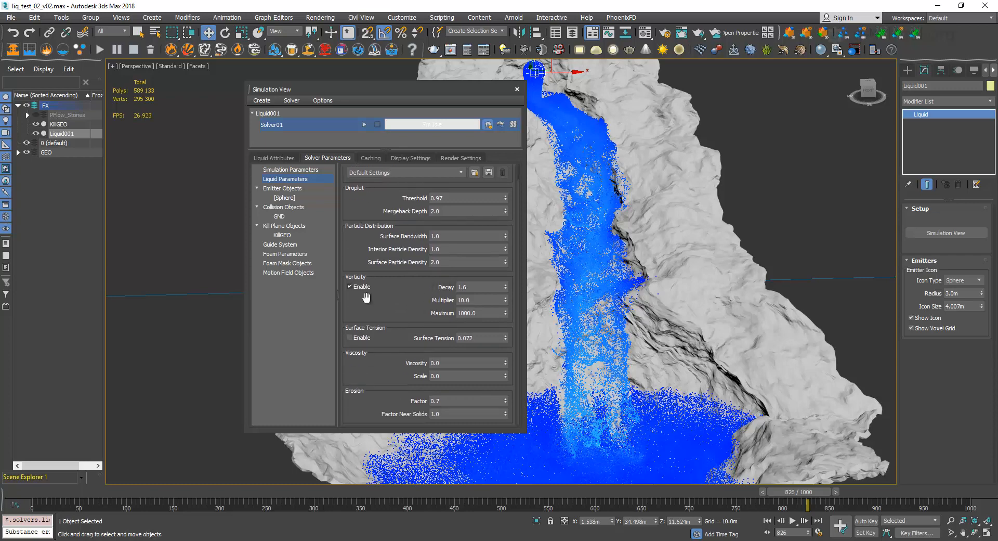
left_click_drag(398, 309, 395, 326)
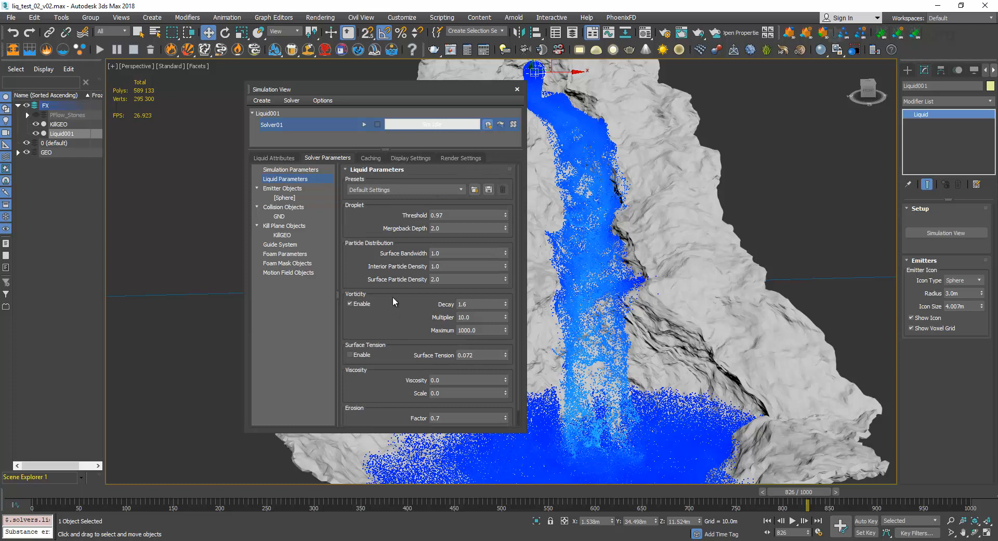
Review the emitter object's emission and physical attributes, keeping Emitter as the Emit Type.
left_click(308, 196)
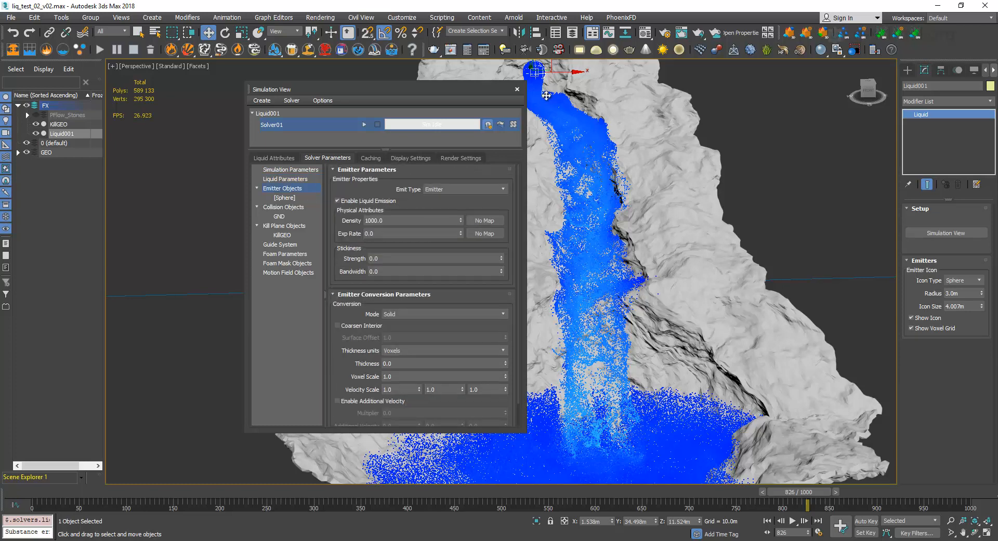
left_click(459, 189)
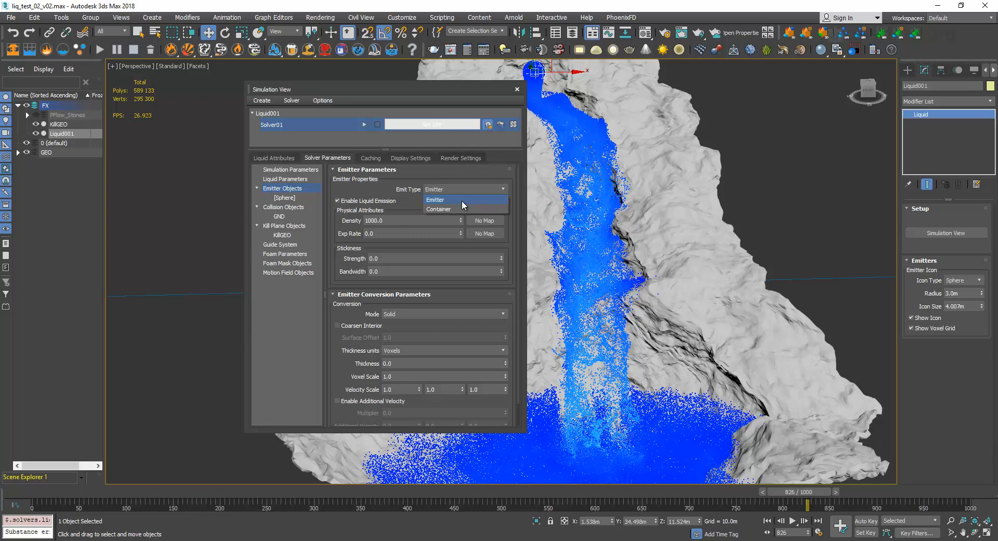
left_click(454, 199)
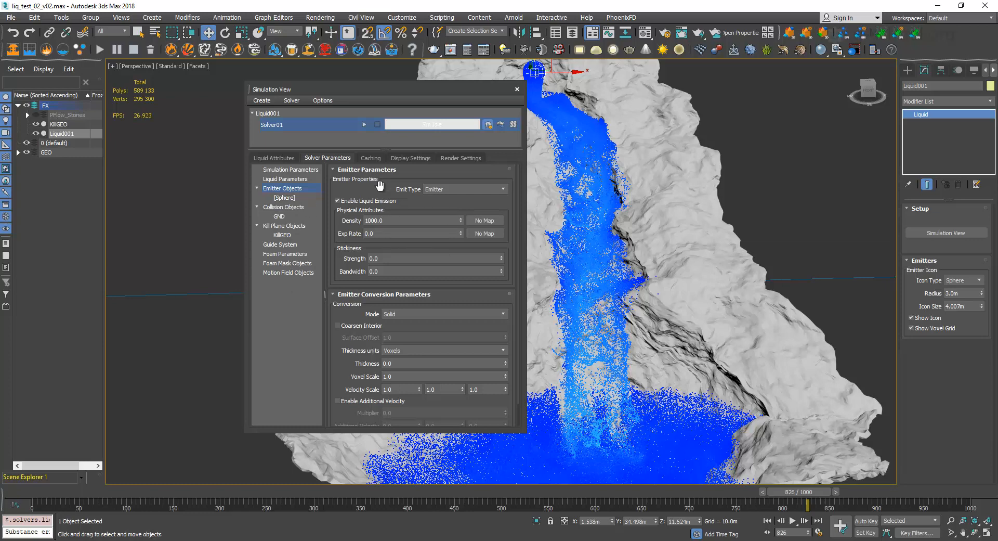
left_click(386, 233)
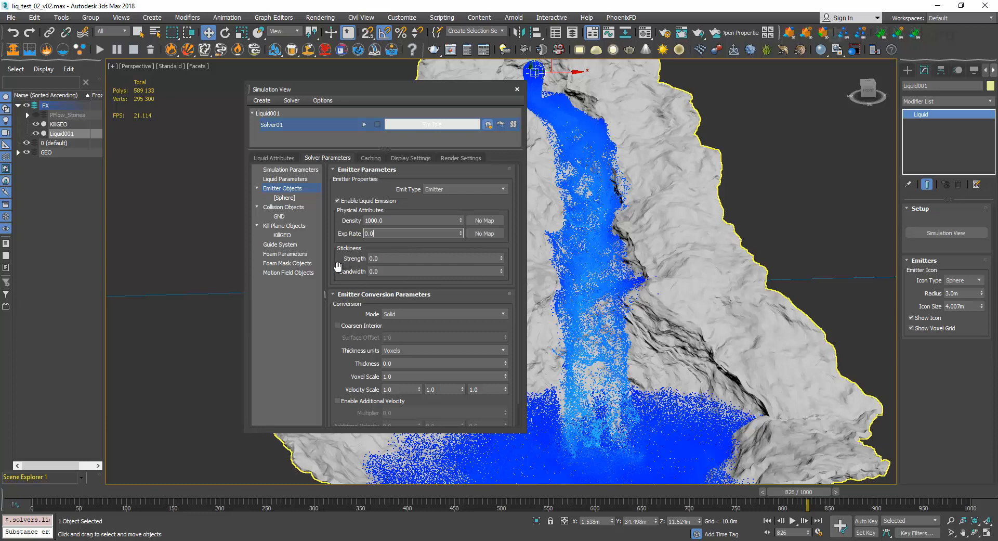
left_click_drag(338, 268, 340, 250)
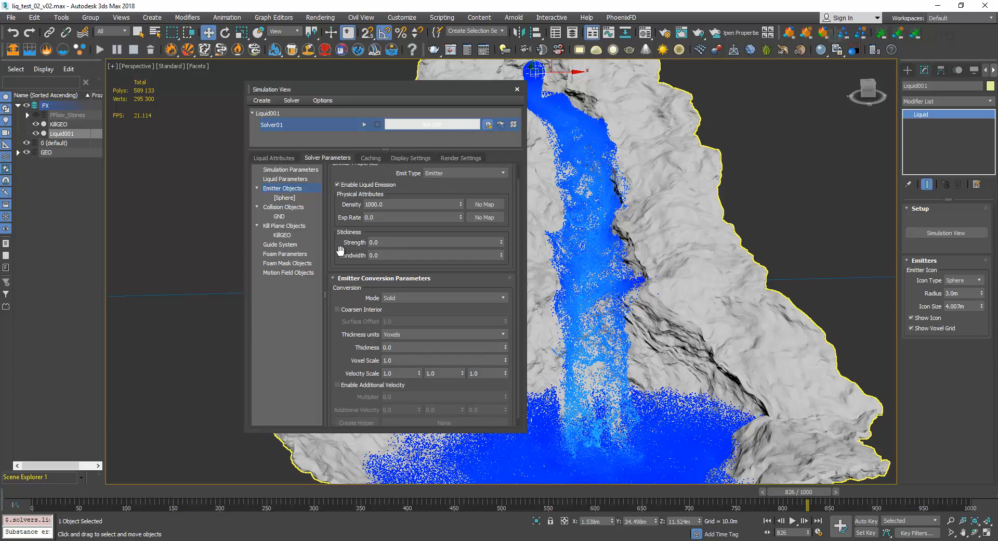
Set the stickiness Strength of Solver01's emitter objects to 0.5.
left_click(404, 242)
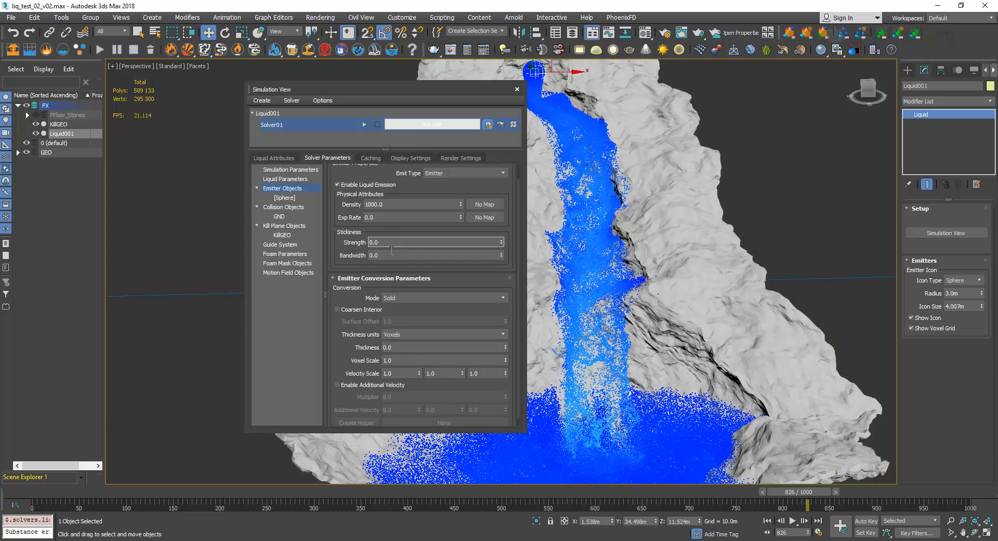
left_click(390, 255)
left_click(391, 243)
double_click(389, 242)
scroll(341, 256, "up", 1)
left_click(381, 256)
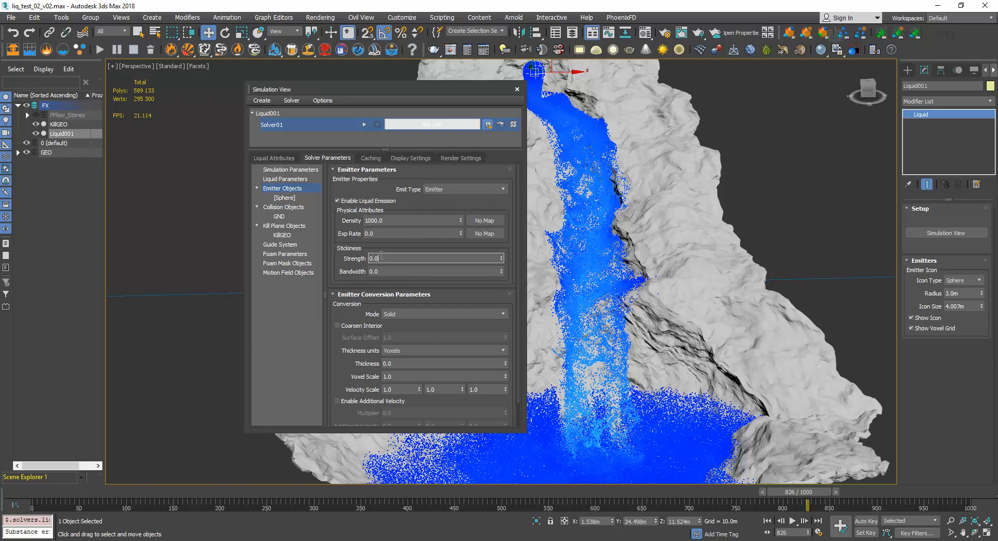
double_click(381, 257)
left_click_drag(347, 258, 353, 237)
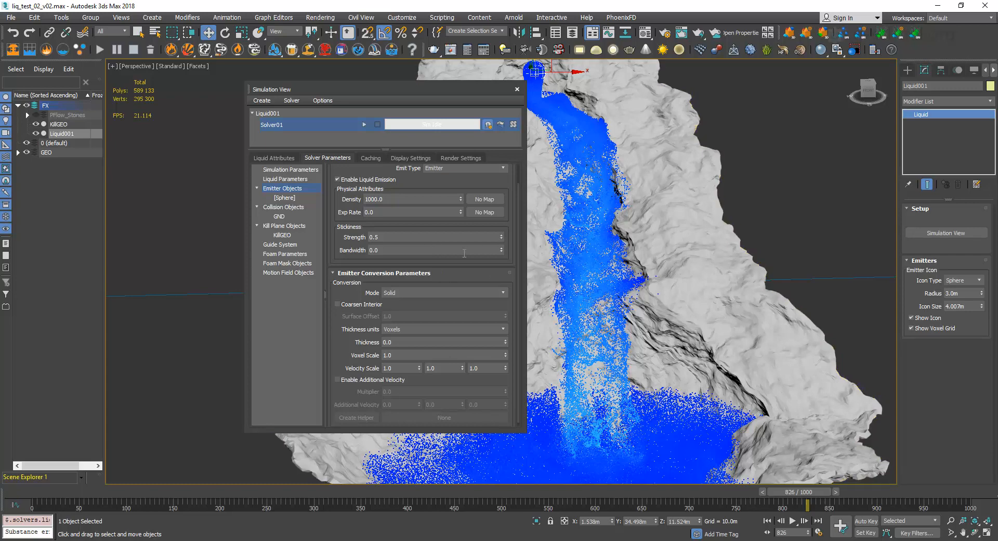
Examine up close how the liquid particles spread over the rock edge beside the waterfall.
left_click_drag(358, 255, 361, 251)
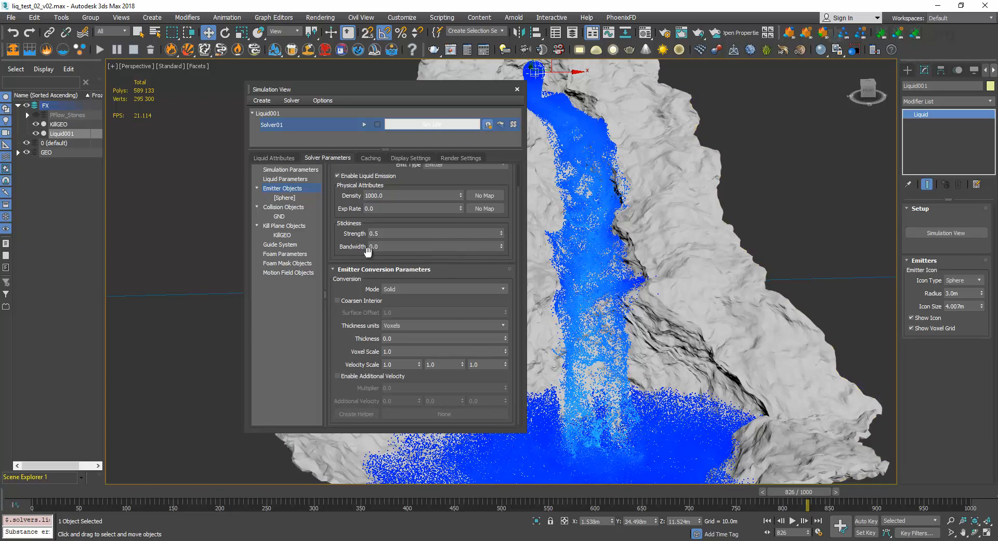
left_click(373, 245)
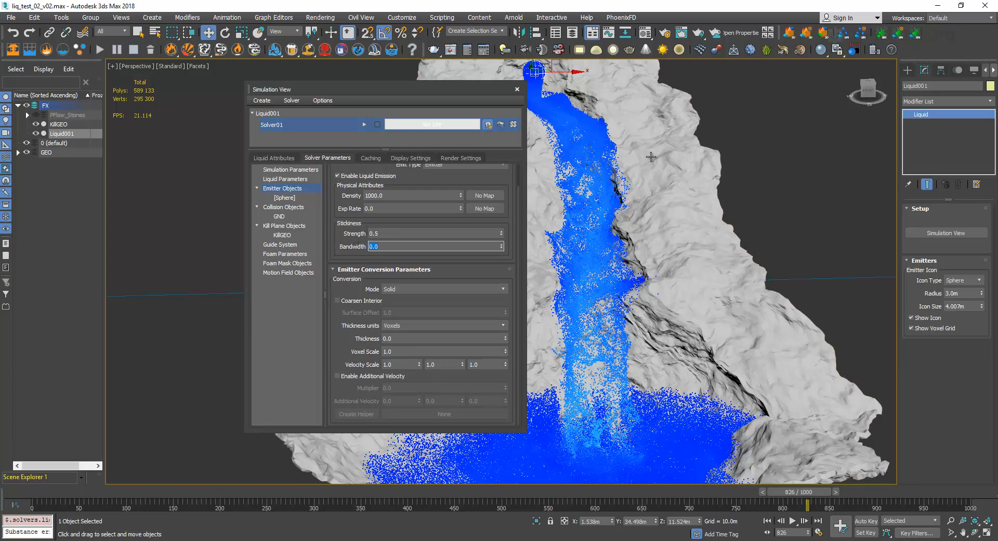
scroll(622, 121, "up", 5)
scroll(621, 153, "up", 6)
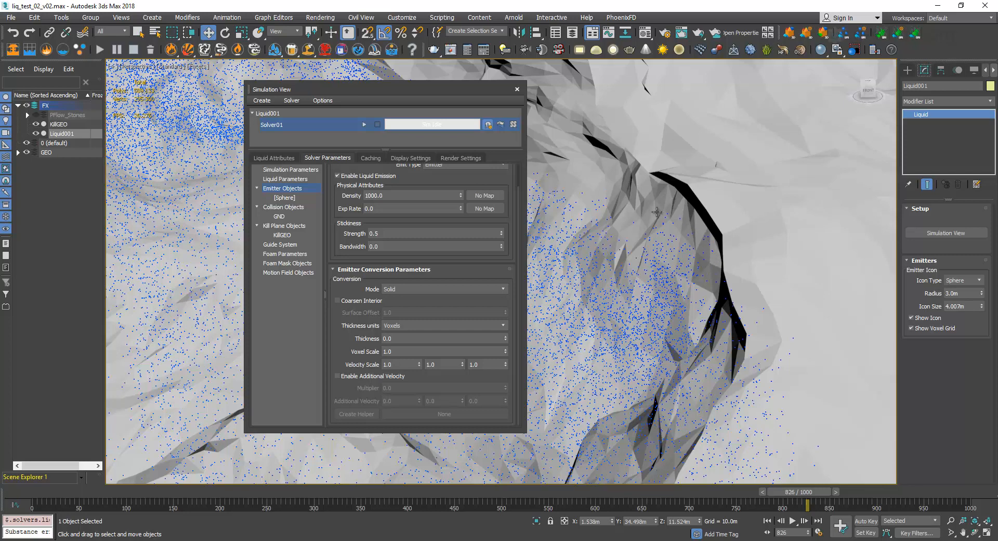
middle_click_drag(651, 207, 664, 239)
scroll(667, 156, "up", 6)
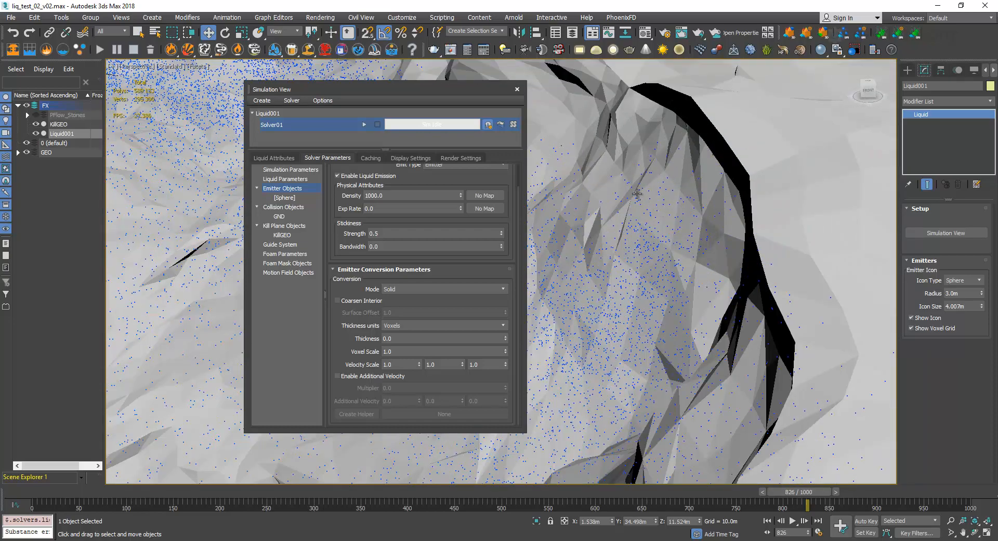
middle_click_drag(615, 188, 663, 237)
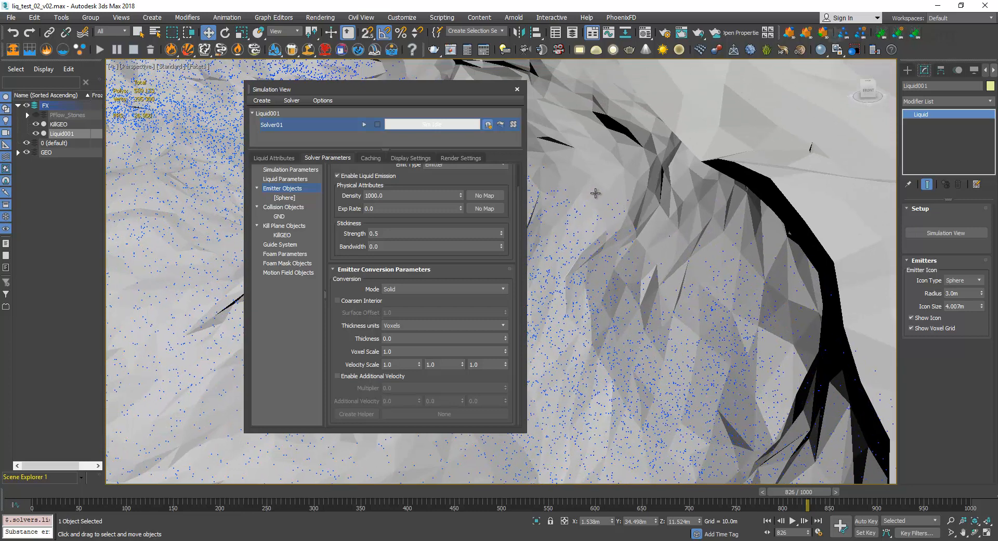
Move the Simulation View off the rock edge and set the emitter's stickiness Bandwidth to 0.5.
left_click_drag(408, 89, 324, 104)
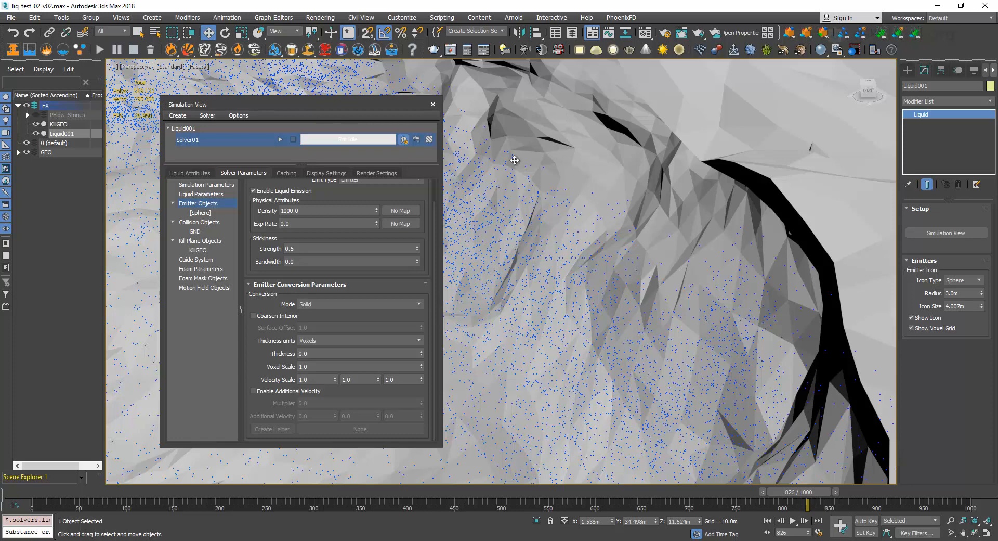
left_click(305, 266)
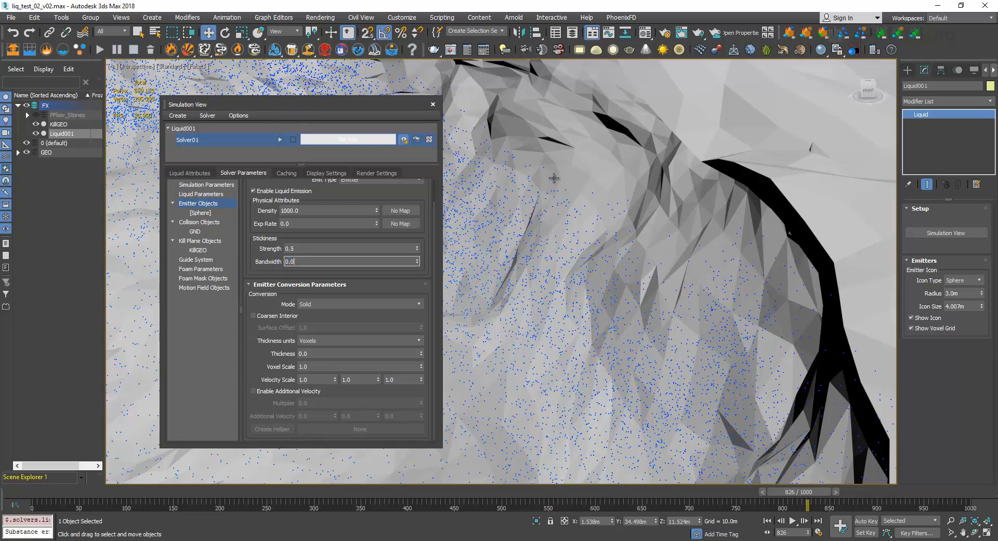
left_click_drag(297, 263, 269, 257)
type("0.5")
key("Return")
left_click(285, 248)
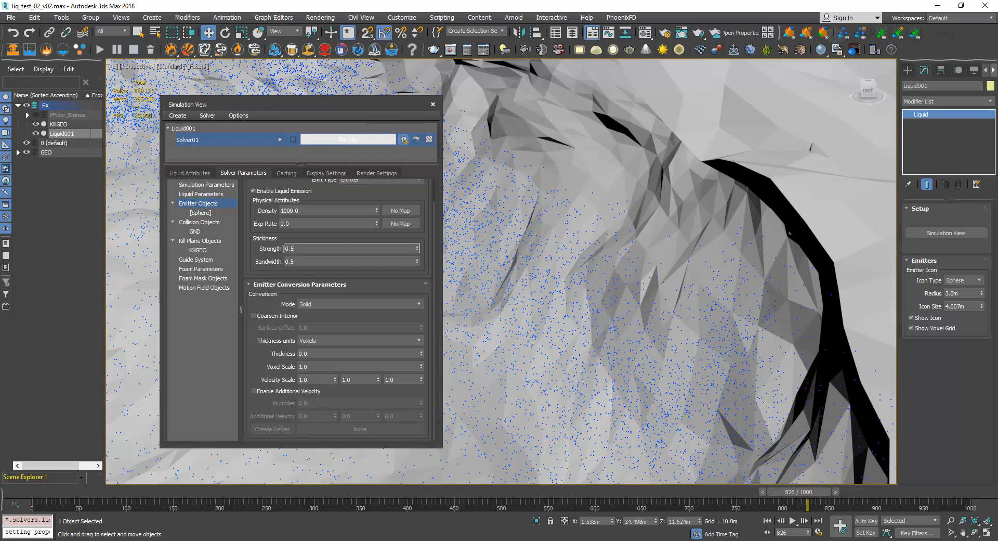
left_click(266, 243)
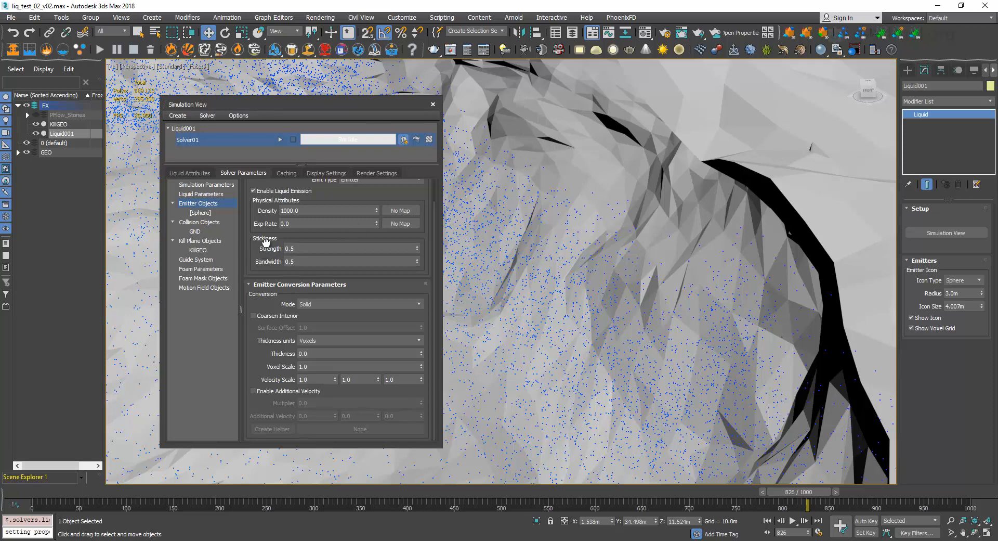
Review Solver01's solver properties, transport steps, time steps and voxel scaling in the Simulation Parameters.
scroll(255, 291, "up", 1)
left_click(205, 173)
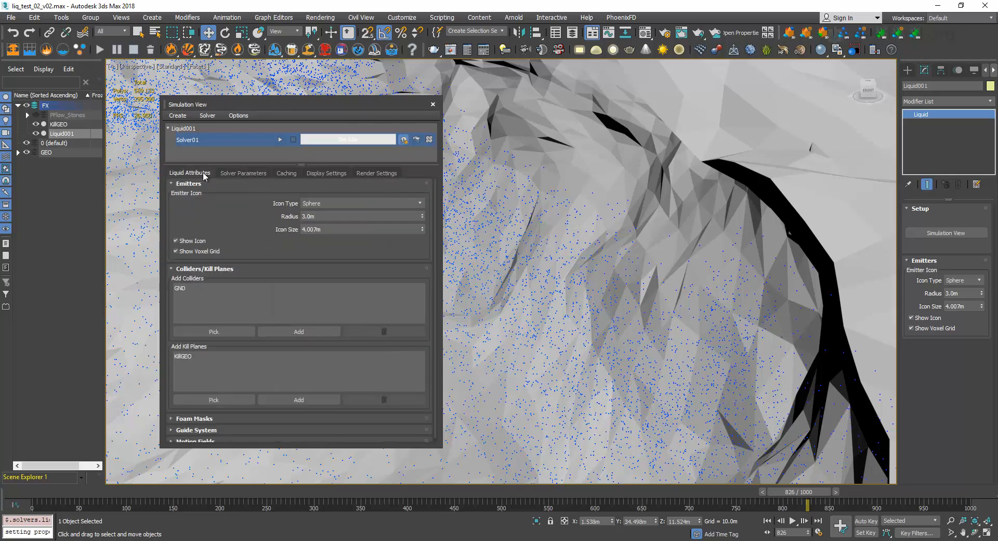
left_click(243, 173)
left_click(205, 185)
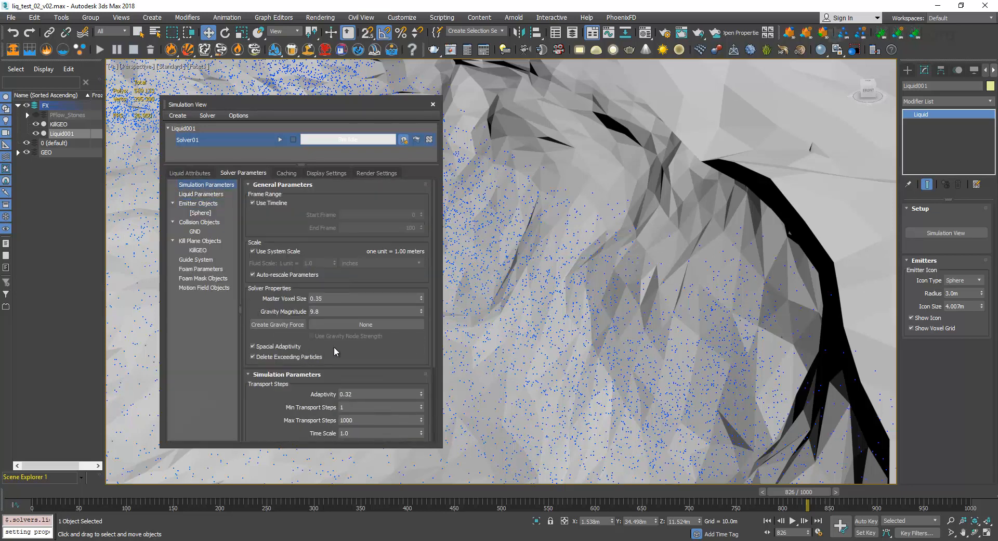
scroll(390, 330, "down", 3)
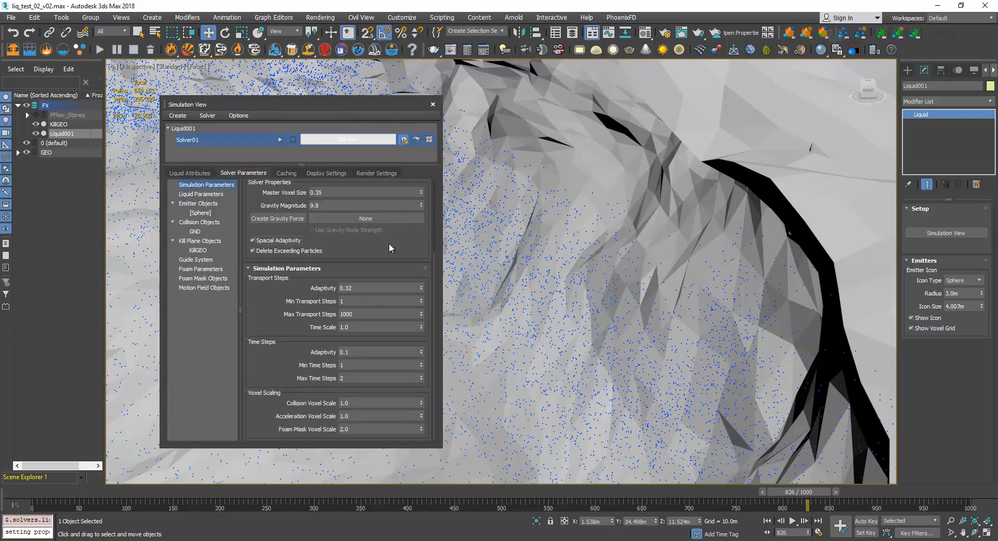
Examine the liquid flow from the upper rock edge down to the pool and its overflow at the terrain's base.
scroll(619, 250, "down", 10)
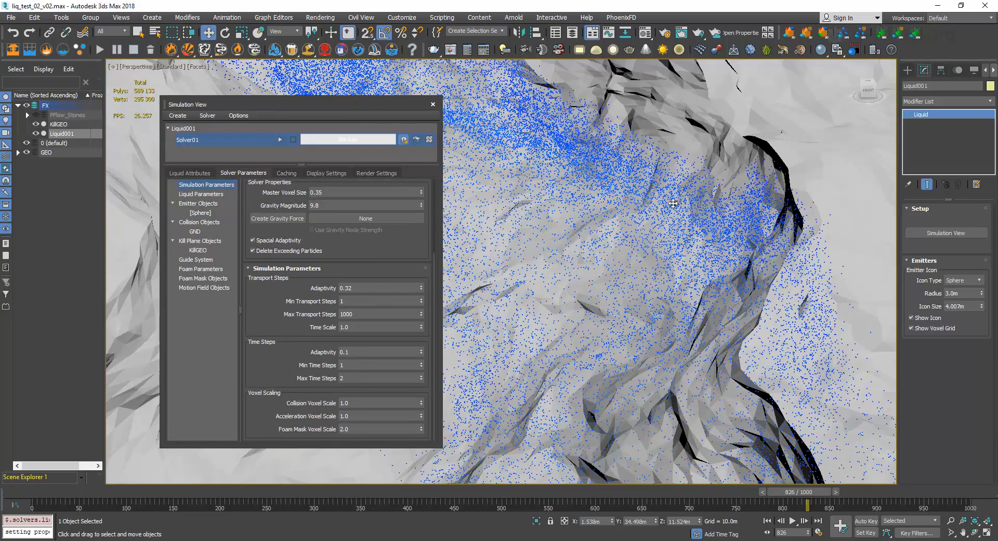
middle_click_drag(632, 239, 619, 213)
scroll(651, 206, "down", 3)
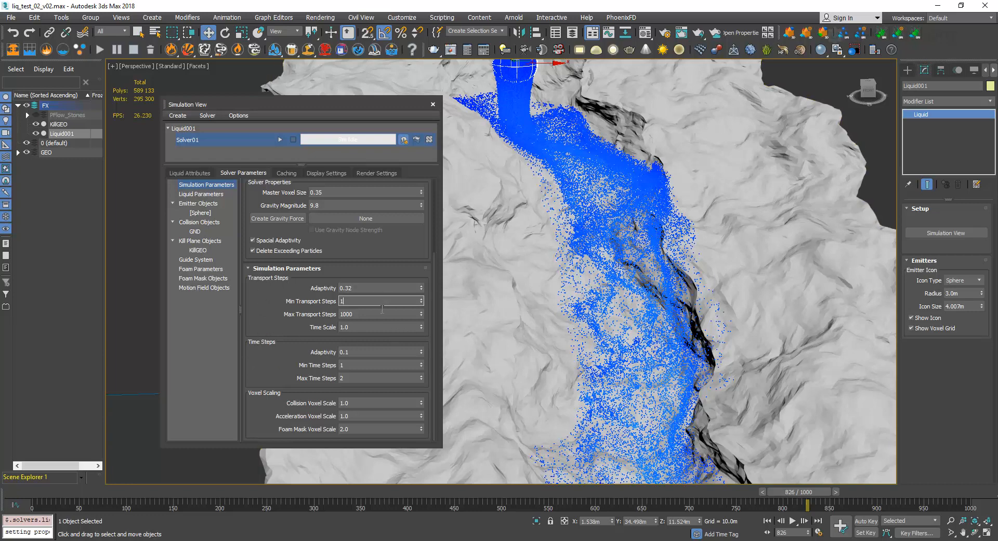
left_click(375, 326)
middle_click_drag(632, 286, 707, 135)
scroll(702, 145, "down", 5)
middle_click_drag(657, 402, 657, 236)
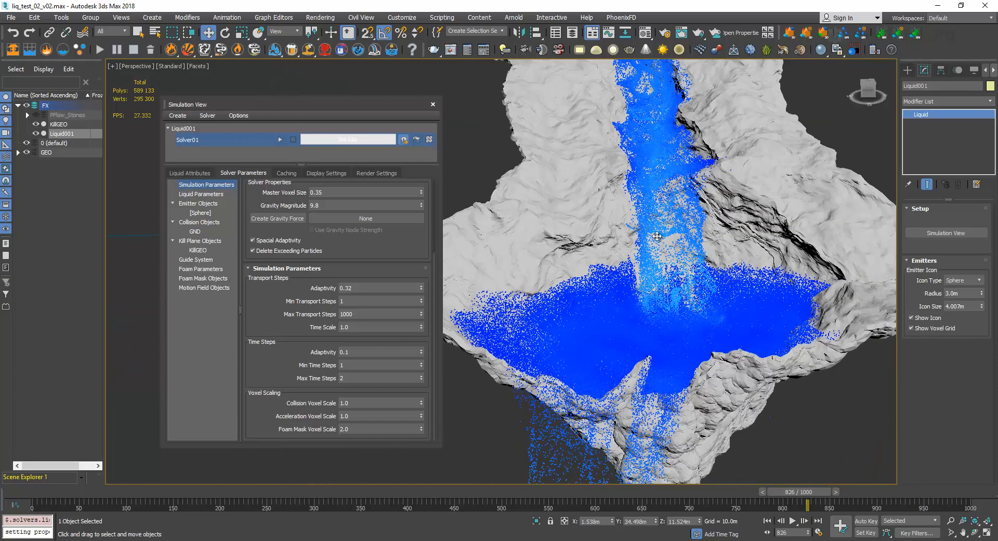
middle_click_drag(582, 344, 672, 319, "alt")
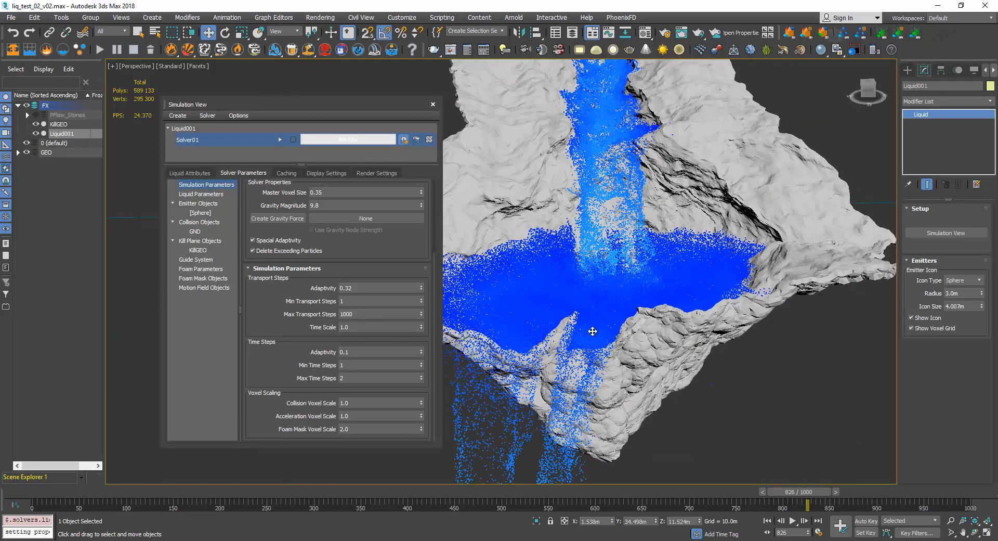
middle_click_drag(592, 331, 619, 323, "alt")
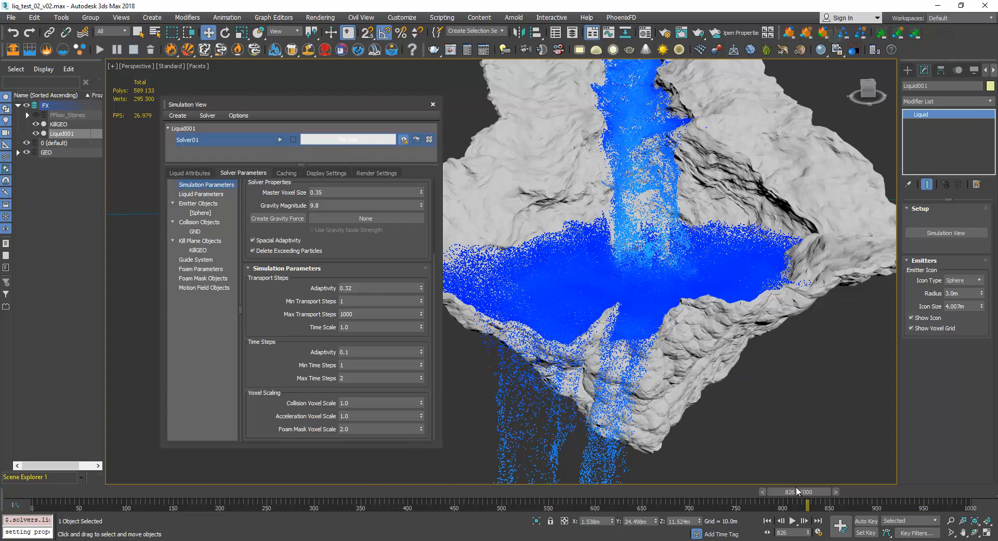
Go to frame 796 and check the liquid's particle display settings before returning to the solver parameters.
mouse_move(785, 497)
left_mouse_down()
mouse_move(762, 496)
mouse_move(774, 494)
left_mouse_up()
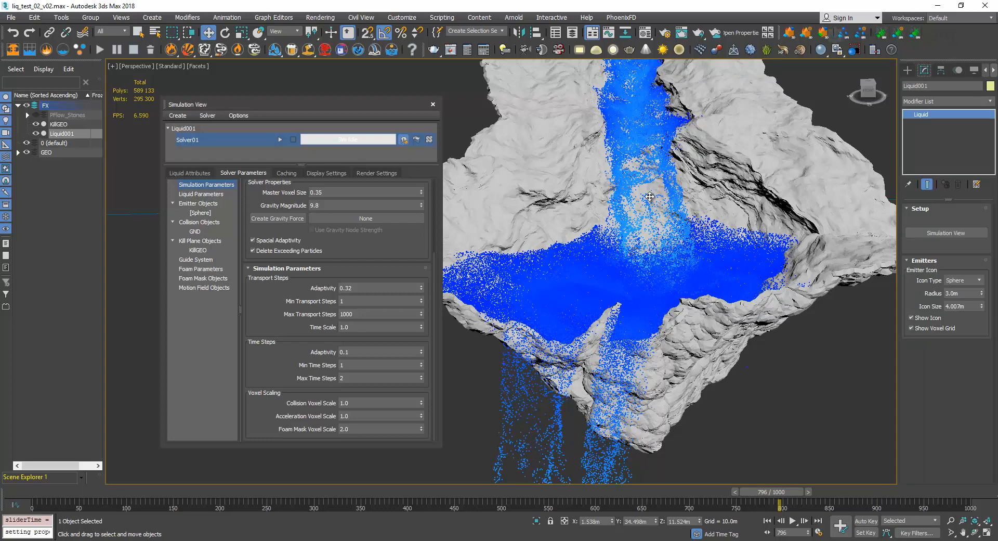
middle_click_drag(650, 197, 644, 237)
left_click(318, 174)
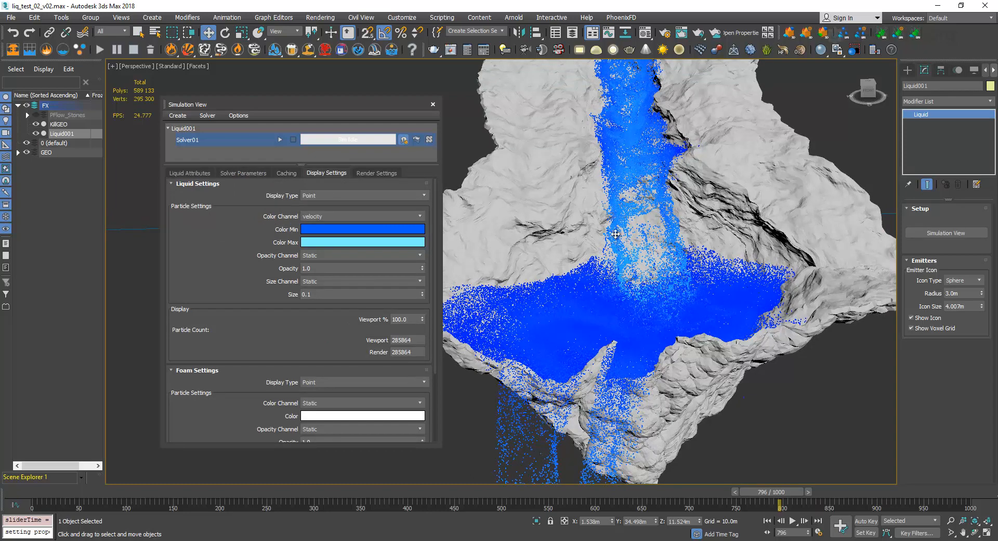
left_click(258, 174)
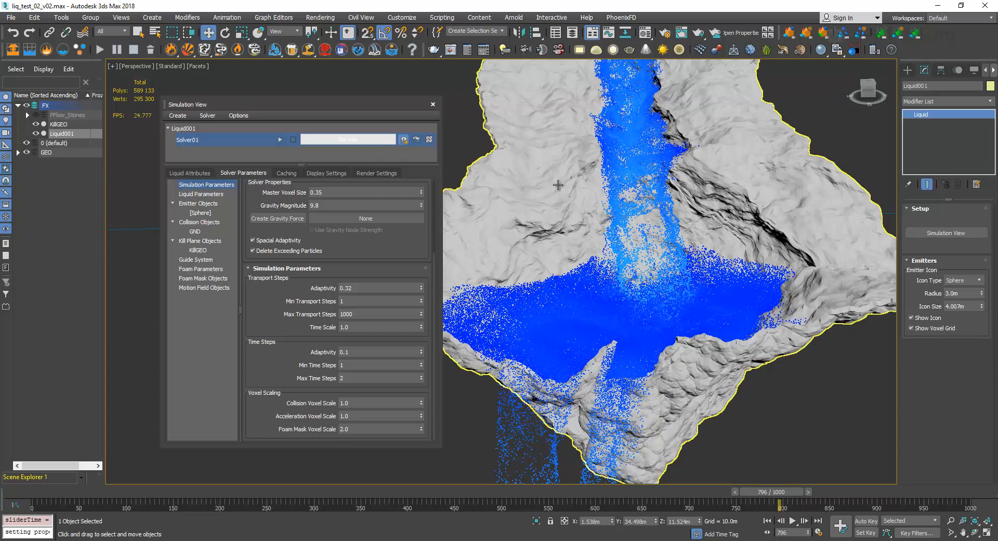
Inspect the waterfall particles up close and review Solver01's Min and Max Transport Steps with the Simulation View shifted slightly.
middle_click_drag(582, 143, 626, 286, "alt")
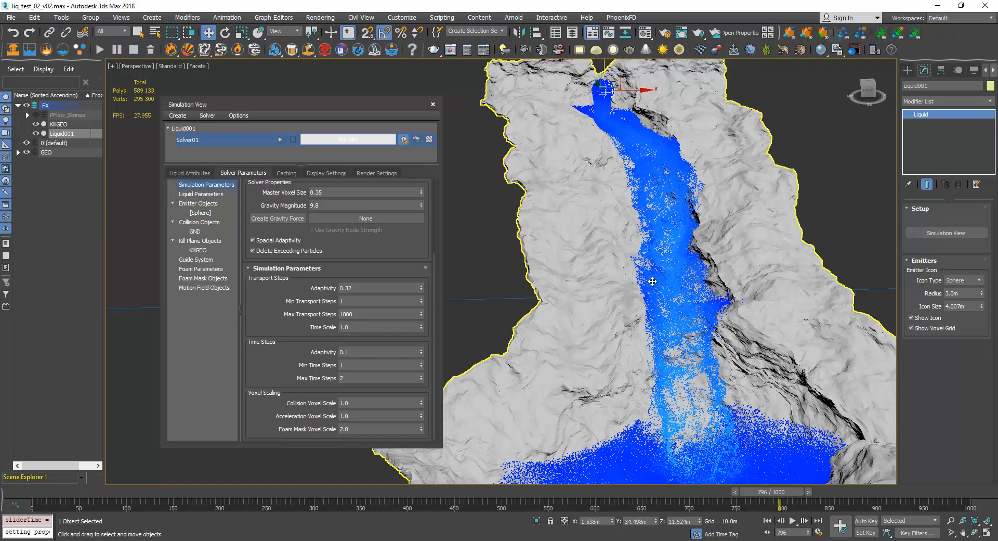
middle_click_drag(653, 282, 630, 281, "alt")
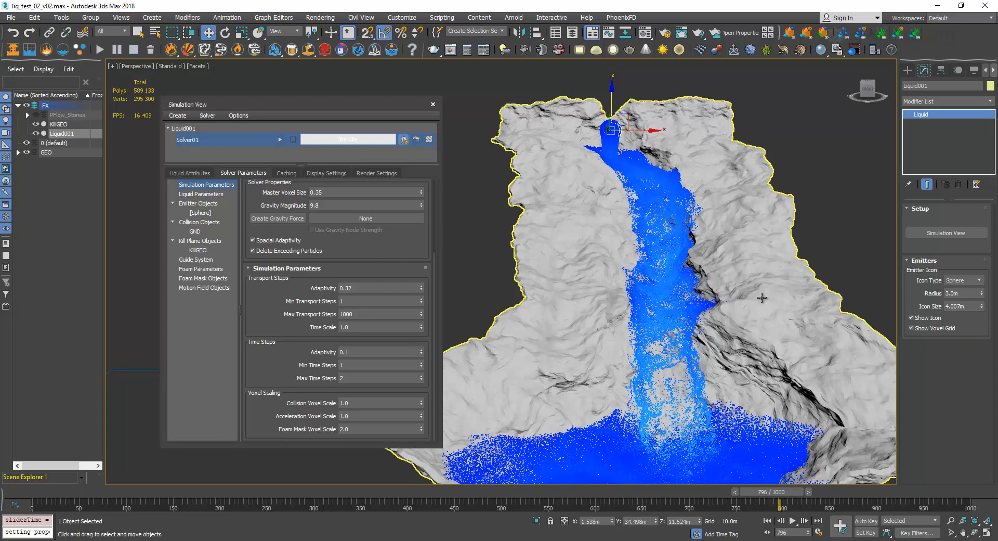
middle_click_drag(623, 294, 637, 277, "alt")
scroll(637, 277, "up", 10)
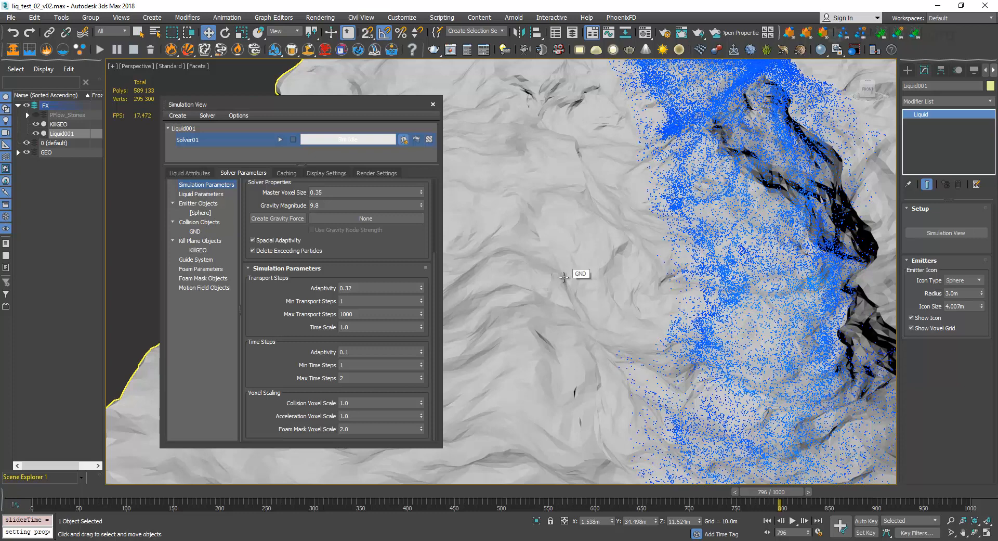
left_click_drag(329, 105, 346, 99)
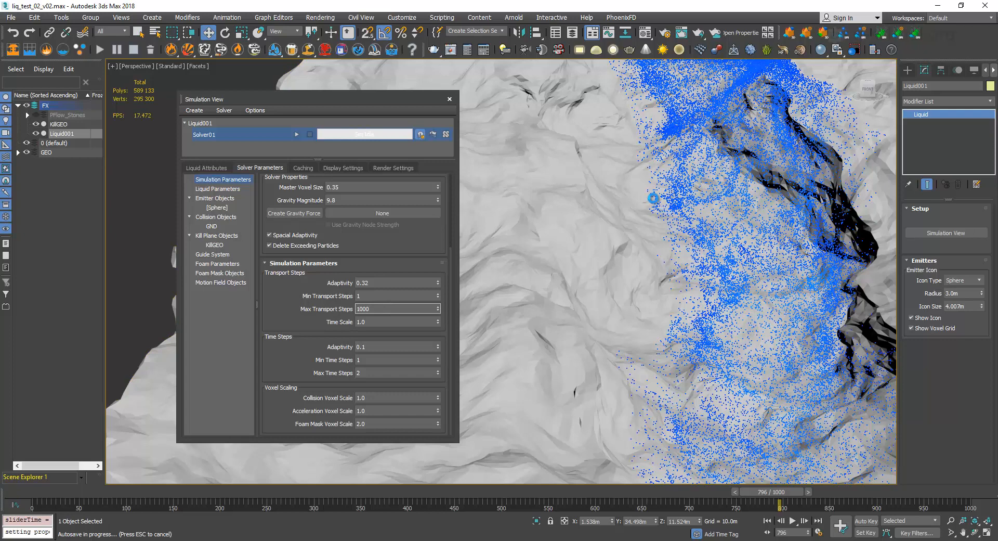
left_click_drag(374, 310, 331, 309)
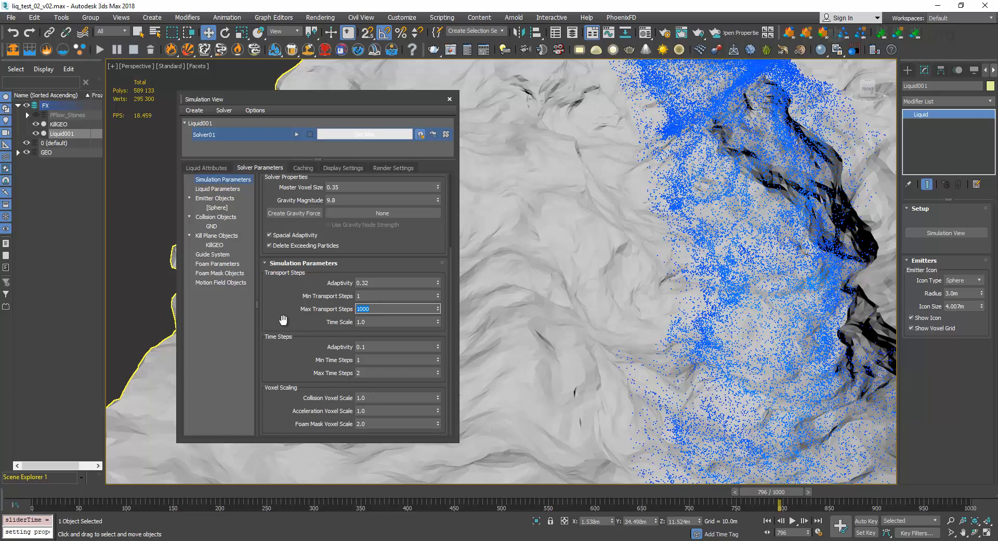
left_click(370, 295)
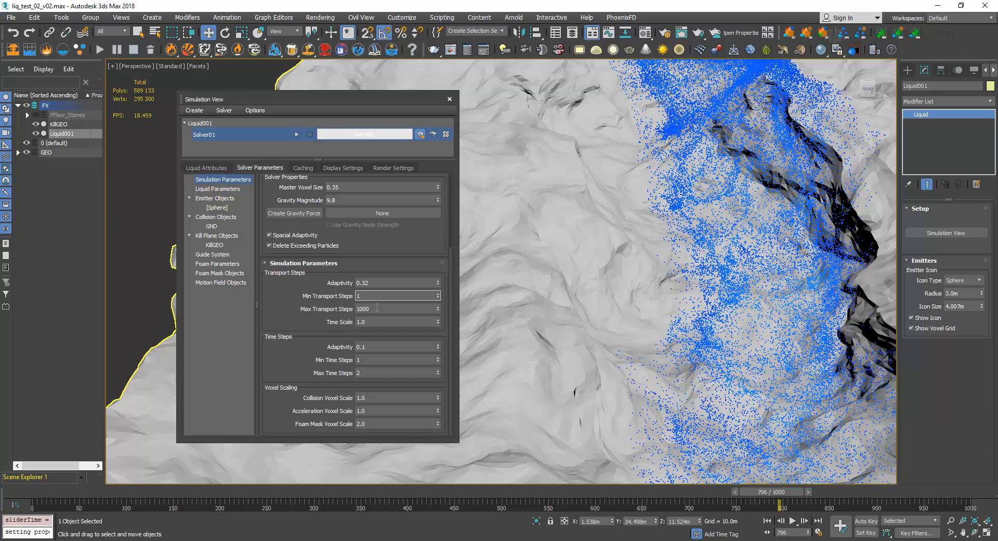
left_click(377, 308)
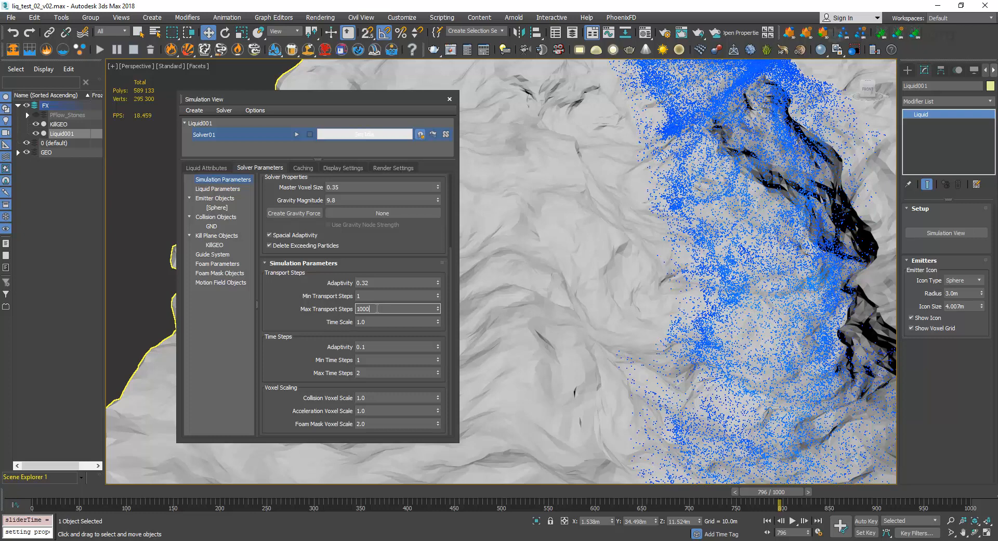
Review Solver01's Min and Max Transport Steps against the whole waterfall from the emitter down to the terrain's base.
left_click(377, 295)
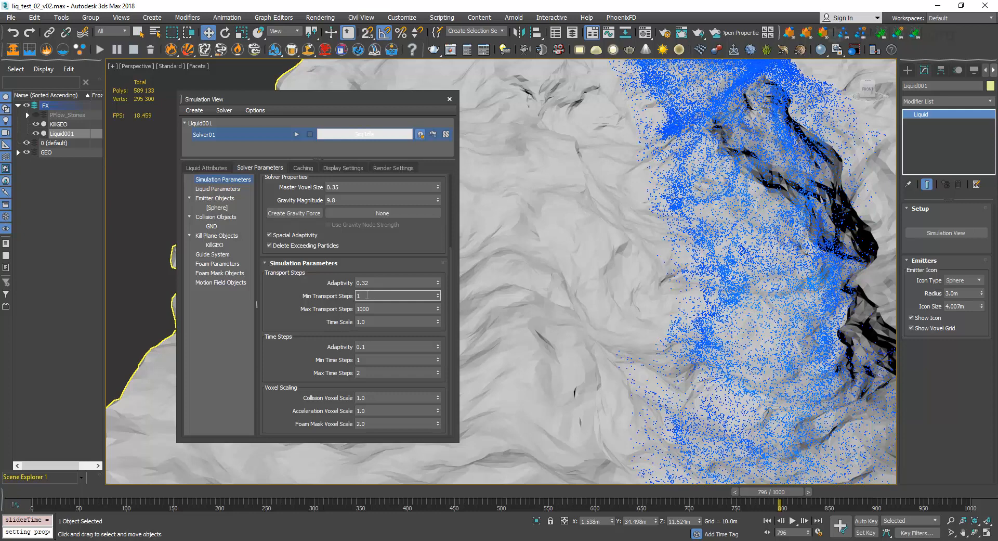
left_click(382, 308)
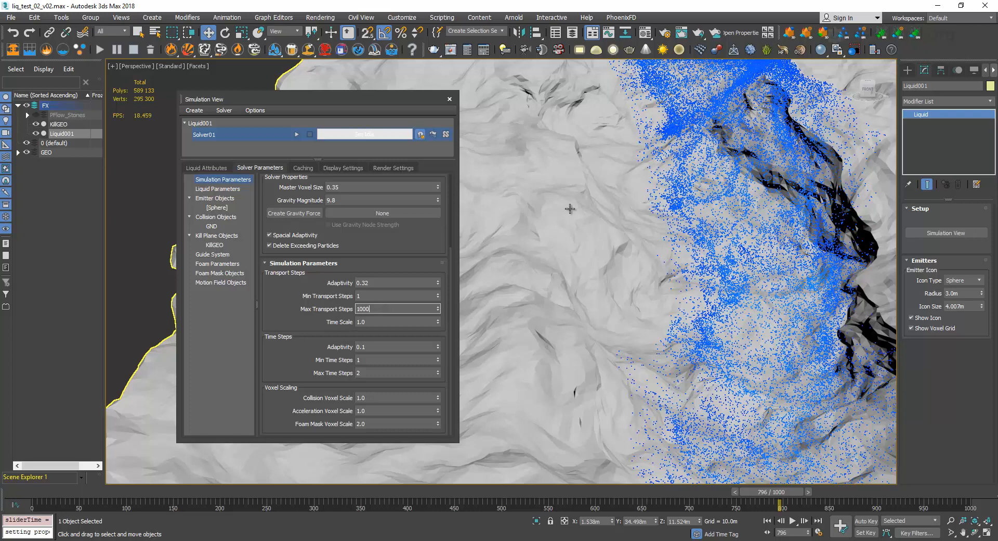
scroll(666, 173, "down", 8)
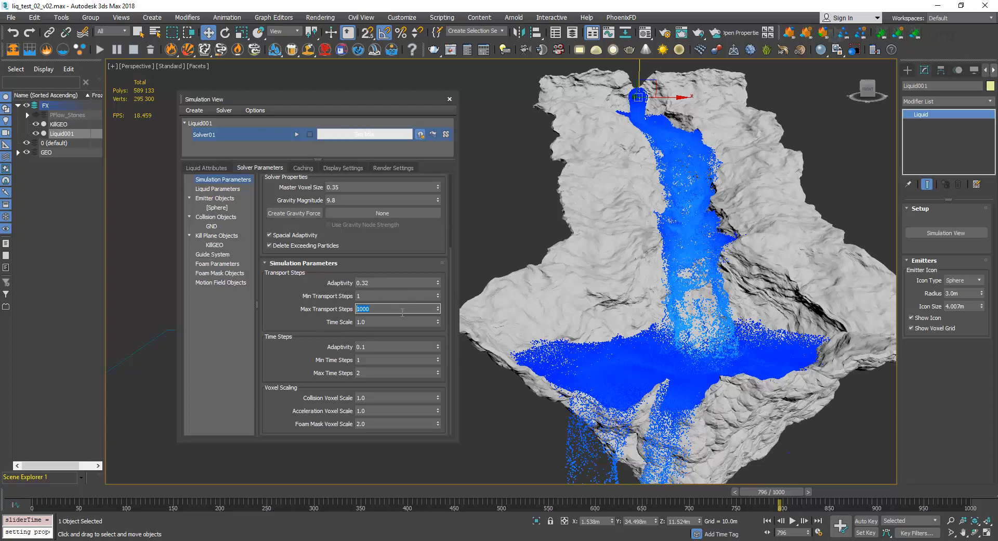
left_click(385, 296)
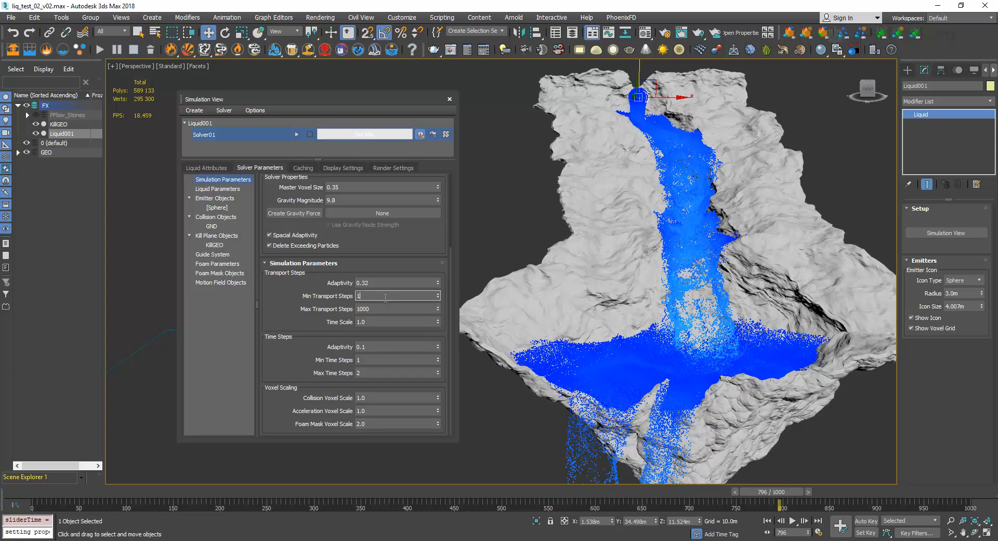
left_click(388, 309)
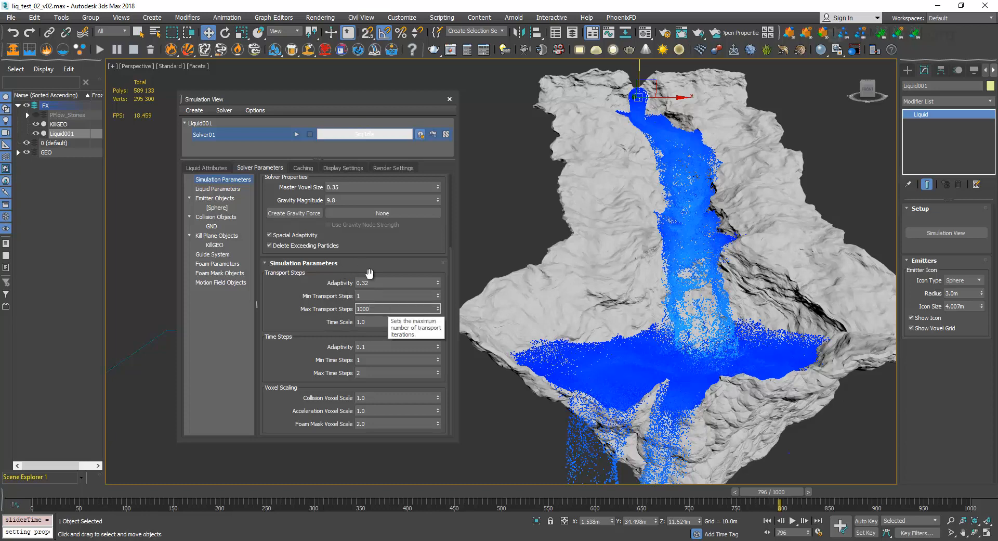
left_click(376, 295)
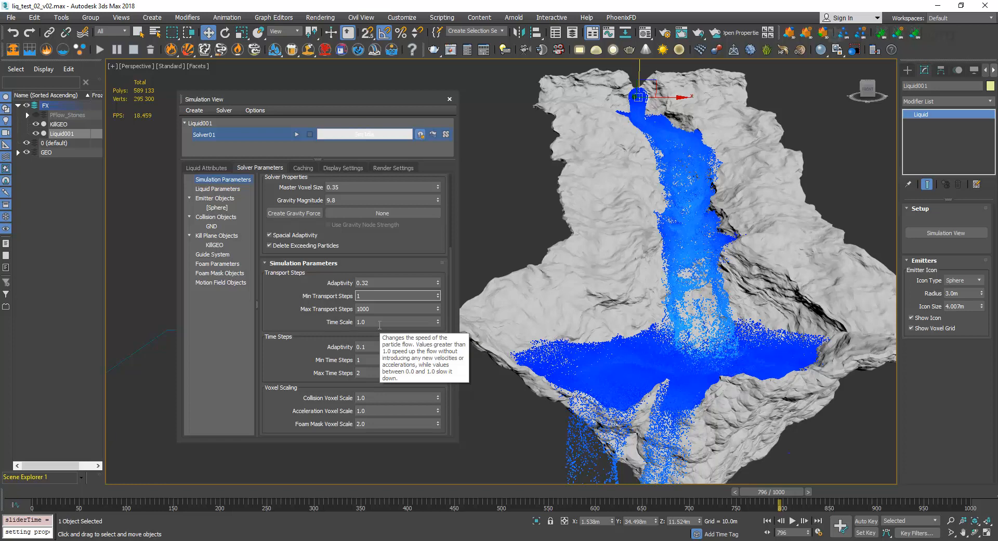
left_click(303, 308)
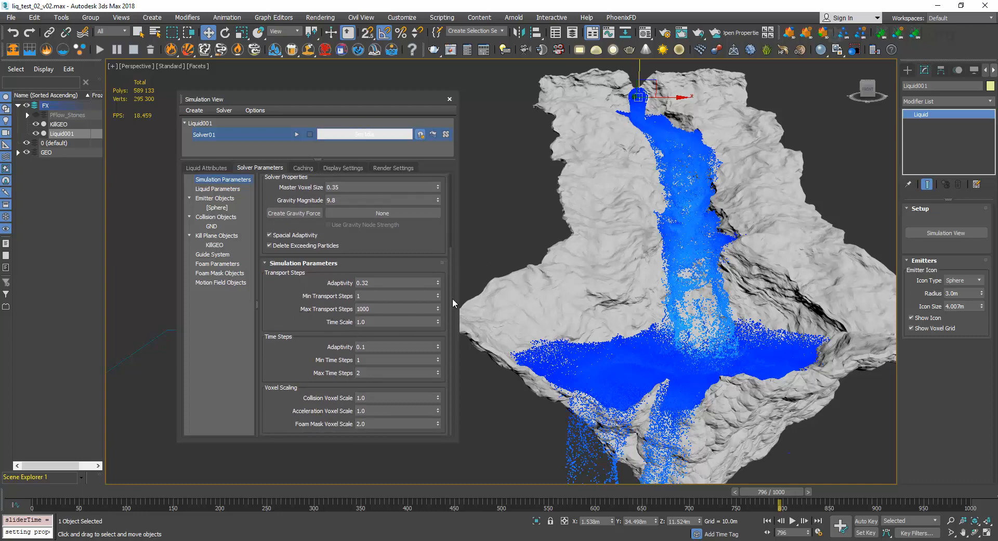
Set the Time Scale of Solver01's transport steps to 2.0.
double_click(389, 319)
type("2")
key("Return")
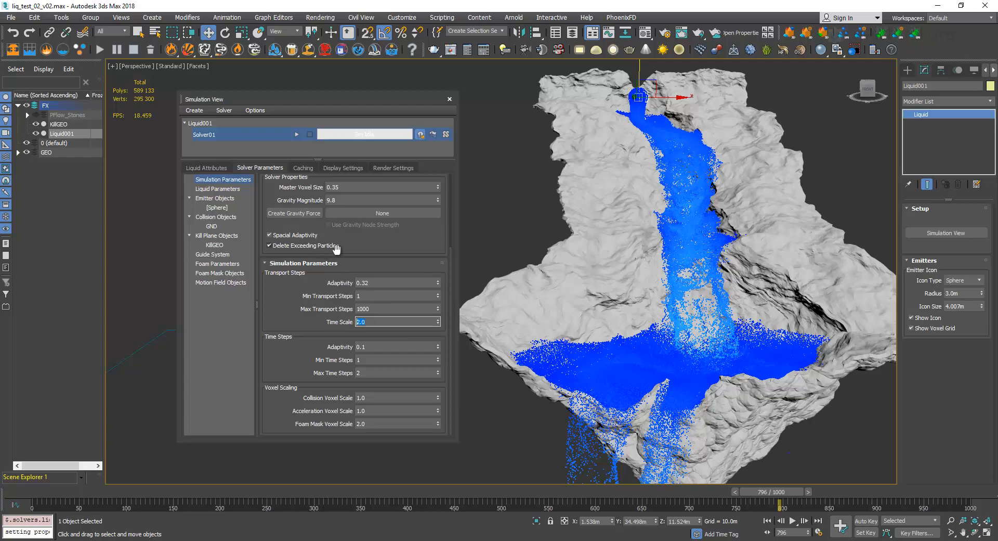
Review Solver01's general, liquid, emitter stickiness and emitter conversion parameters, then the collider conversion parameters.
left_click_drag(357, 245, 349, 359)
scroll(349, 359, "down", 3)
left_click_drag(351, 243, 368, 351)
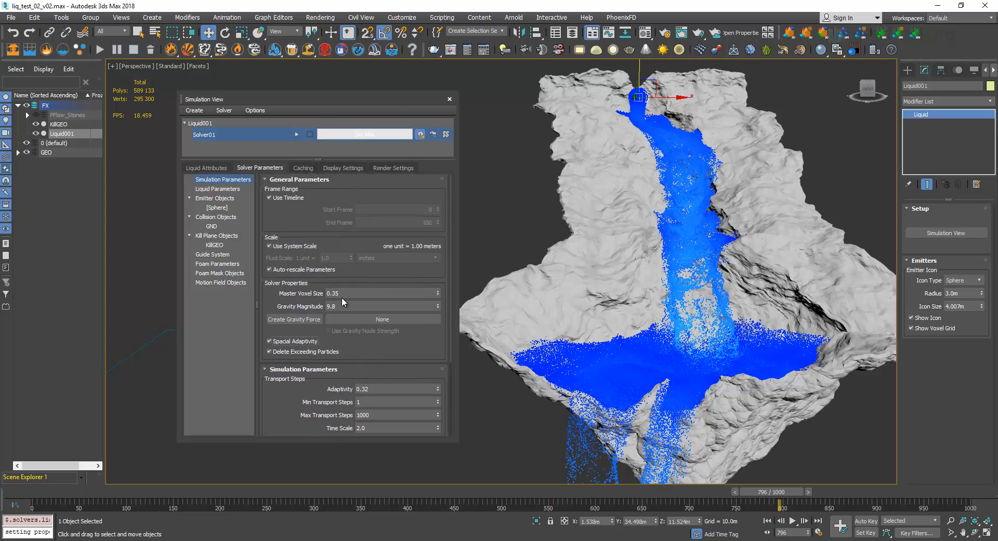
left_click(227, 189)
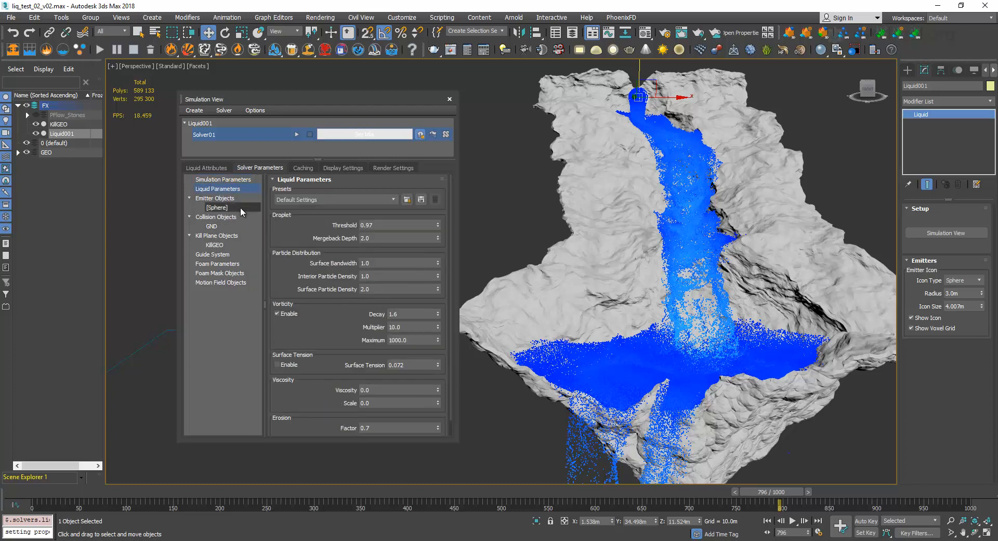
left_click(232, 198)
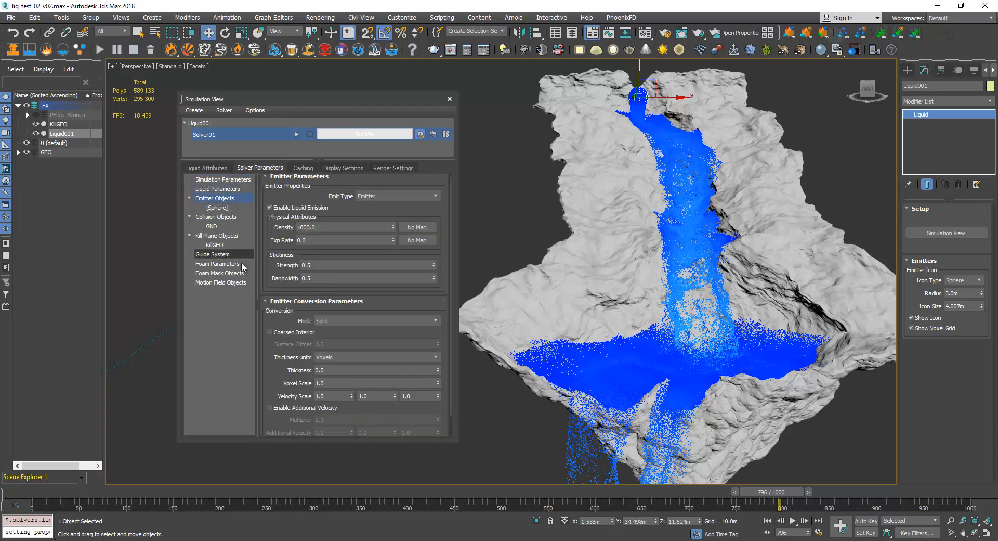
double_click(314, 266)
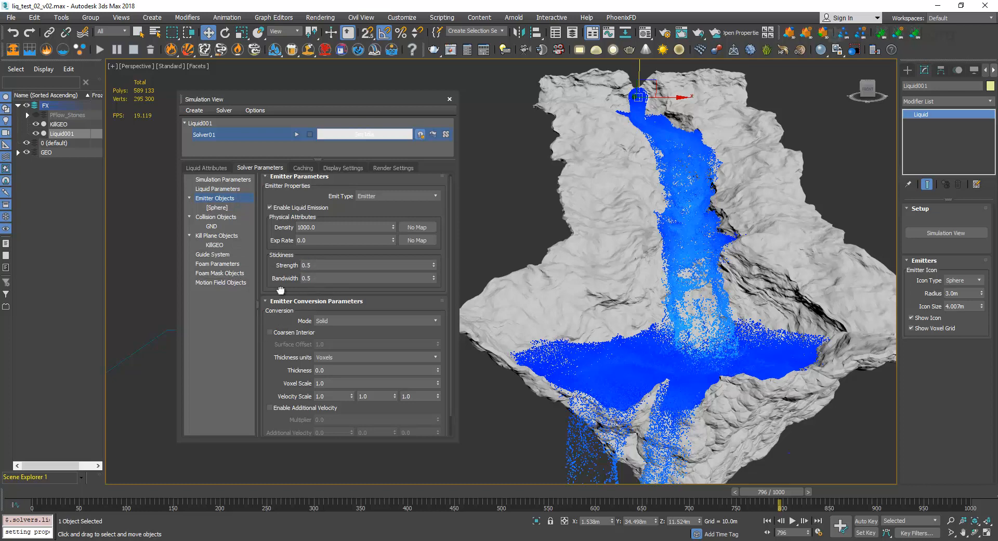
scroll(284, 325, "down", 1)
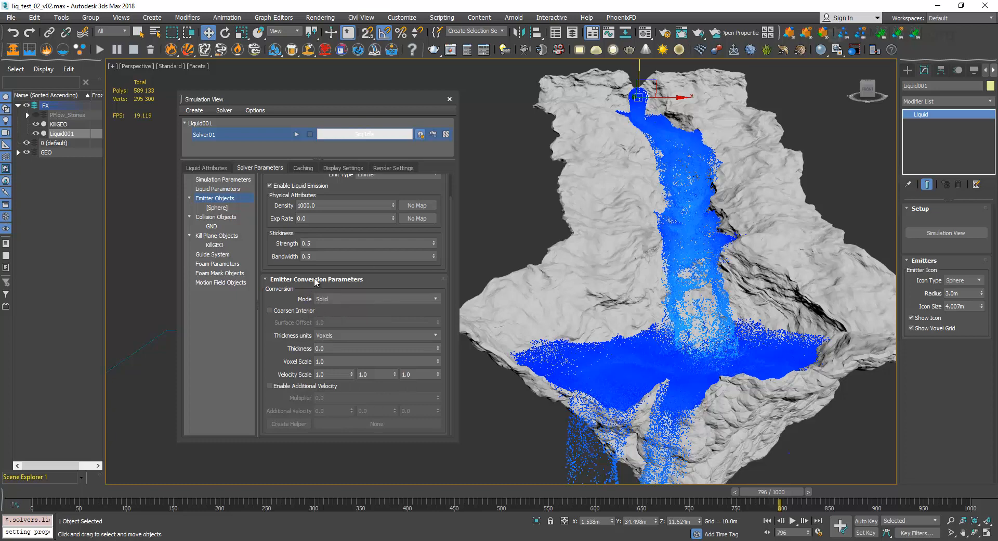
left_click(218, 219)
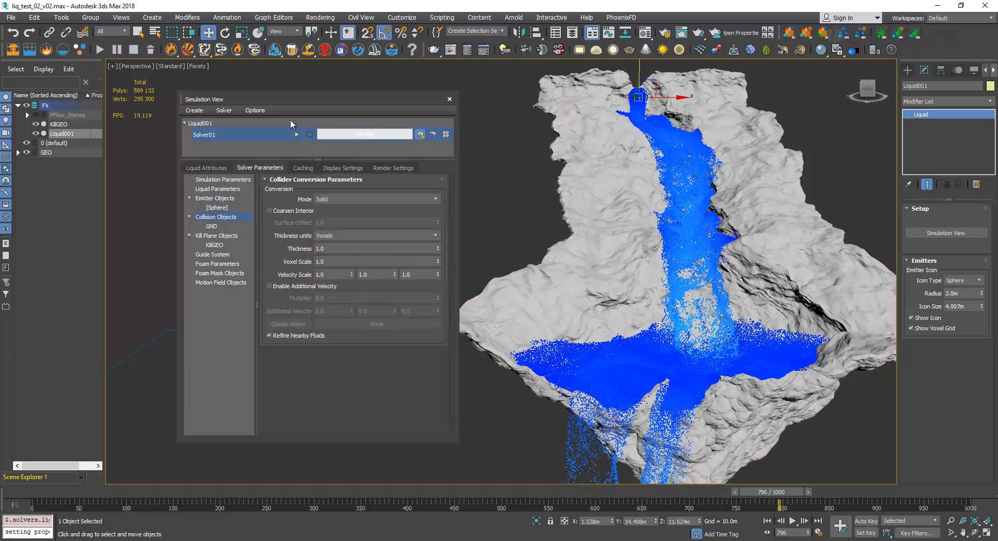
Shift the Simulation View slightly and set Solver01's Master Voxel Size to 0.25 in the Simulation Parameters.
left_click_drag(302, 103, 315, 122)
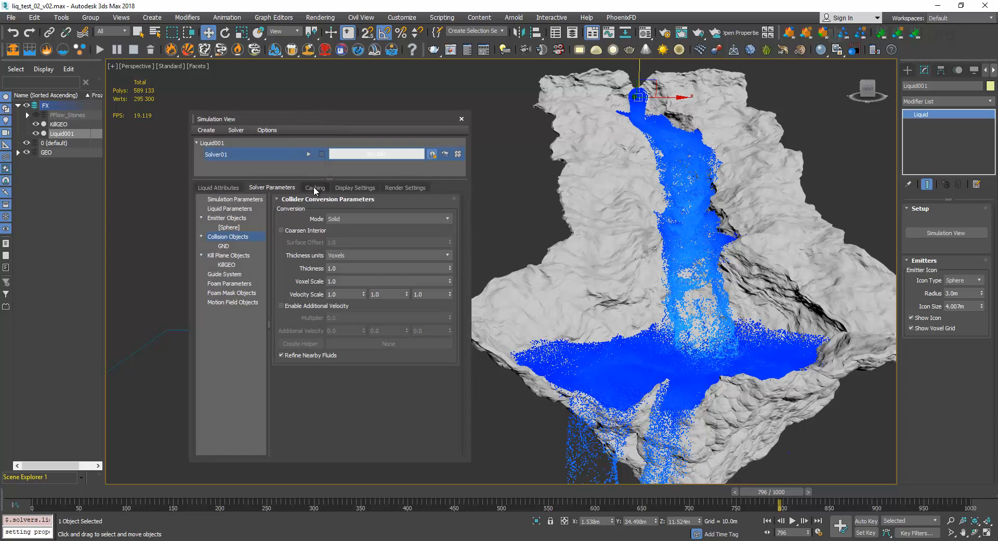
left_click(235, 199)
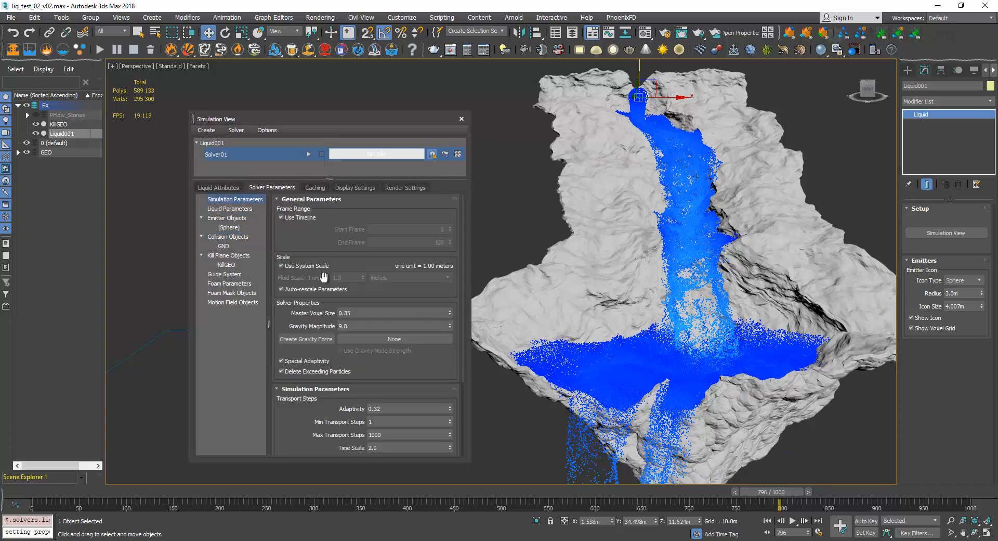
left_click(352, 313)
type("0.25")
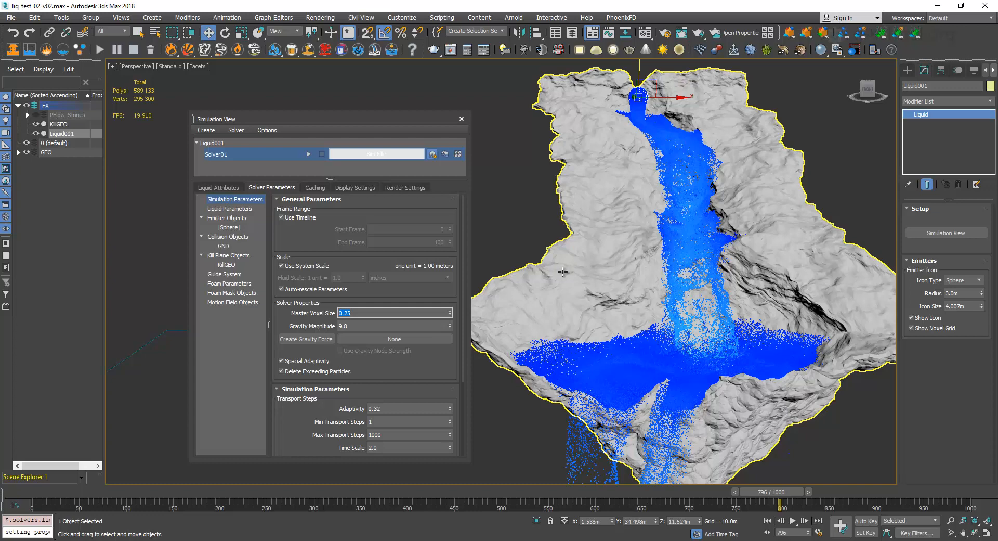
Set the collision objects' Voxel Scale to 2.0 and compare it with the solver's Master Voxel Size.
left_click(234, 236)
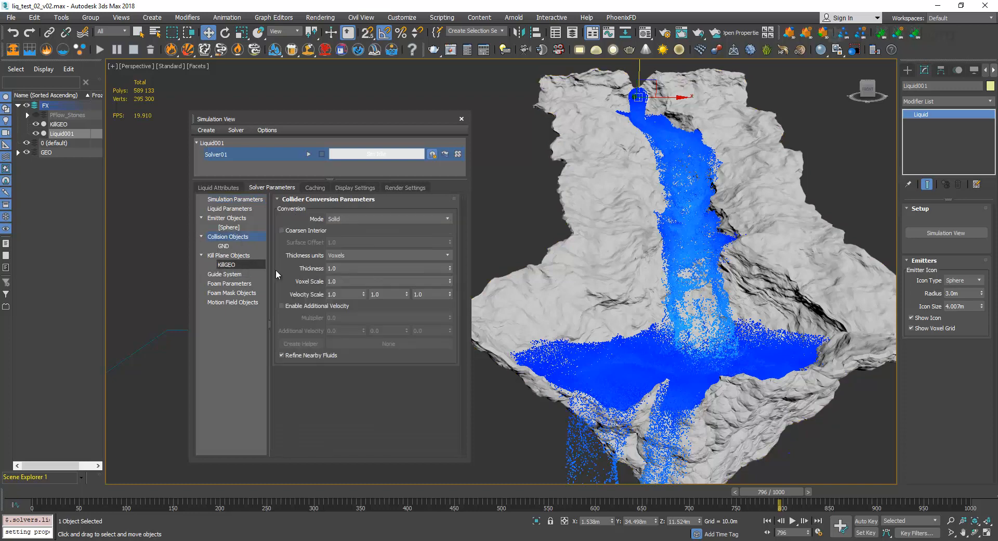
left_click_drag(339, 281, 308, 282)
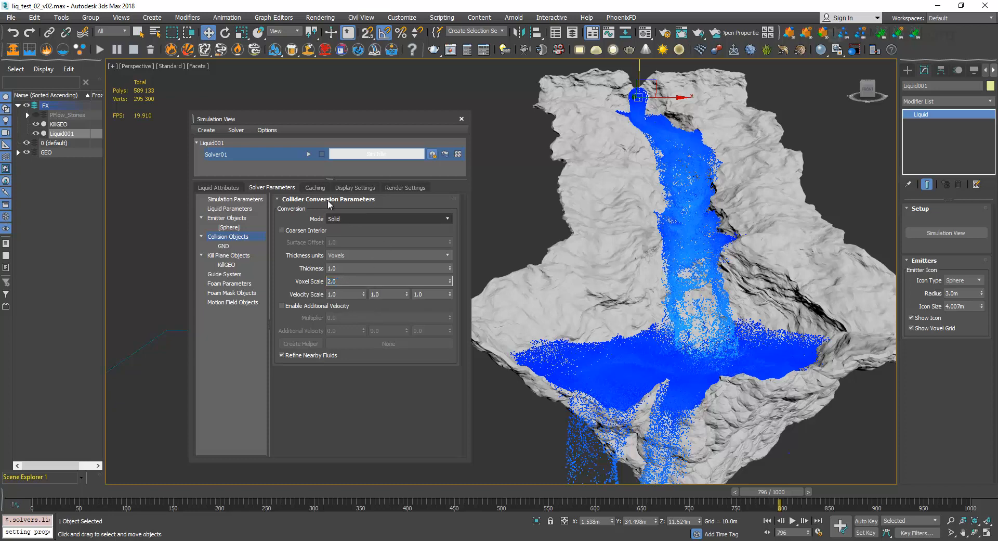
left_click(314, 187)
left_click(277, 188)
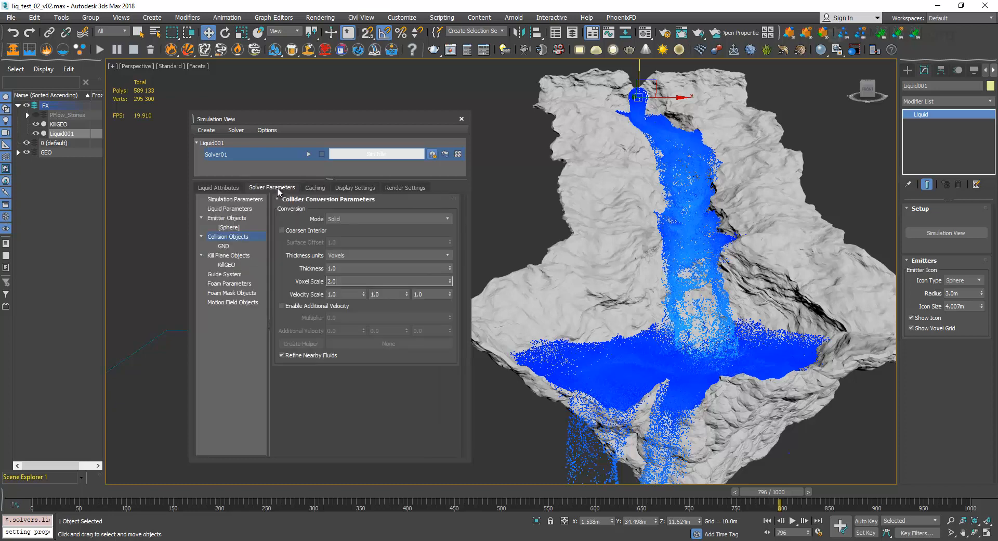
left_click(254, 200)
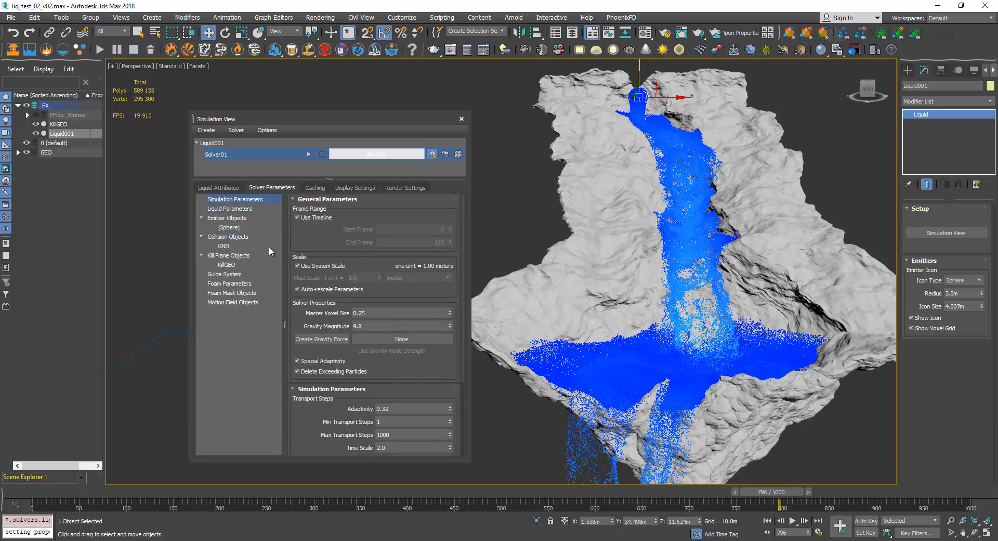
left_click(243, 237)
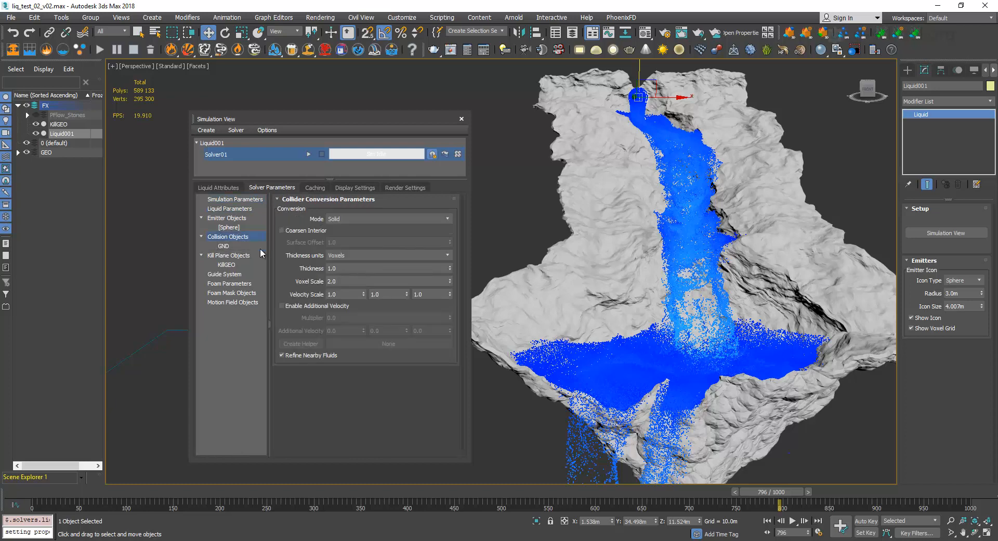
double_click(341, 281)
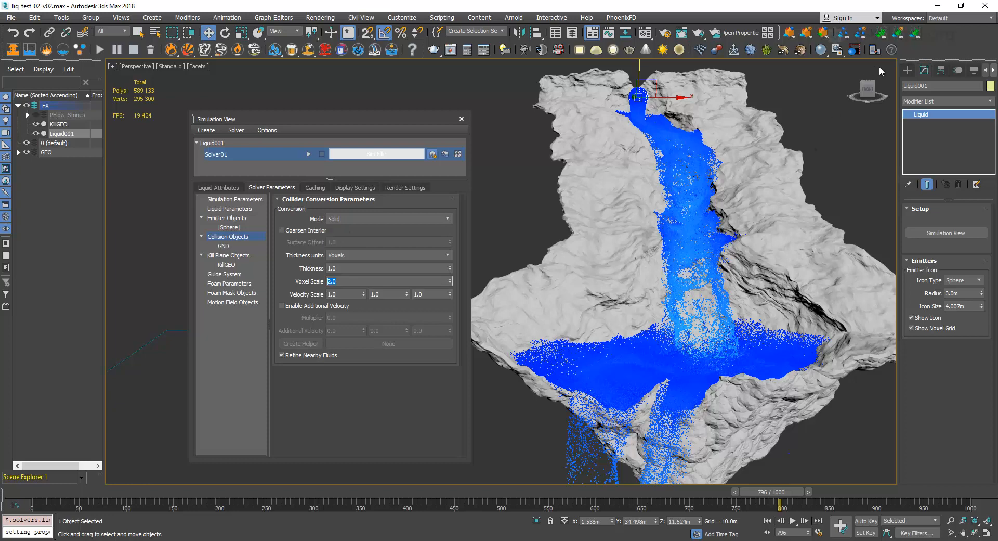
Create a standard primitive sphere in the empty space below the terrain and switch to the Move tool.
left_click(908, 70)
left_click(934, 140)
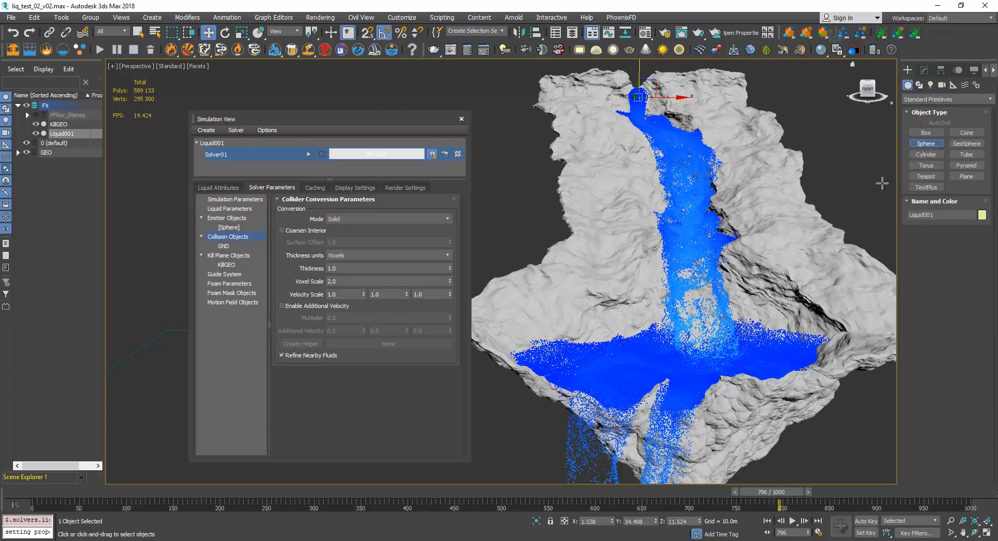
scroll(769, 225, "down", 4)
middle_click_drag(769, 225, 756, 216)
left_click_drag(753, 359, 769, 372)
key("w")
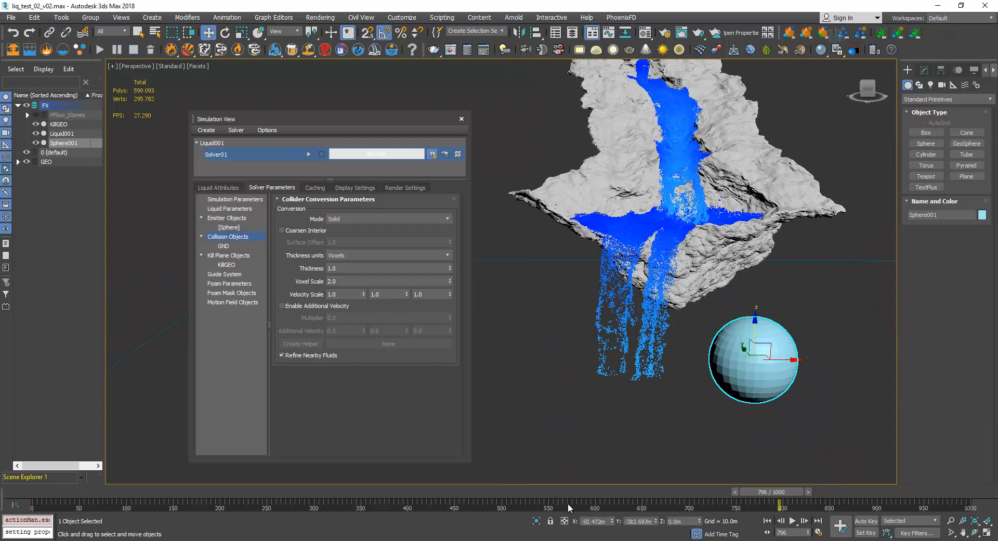
Isolate the new sphere in the viewport and close the Simulation View.
left_click(537, 521)
left_click(461, 118)
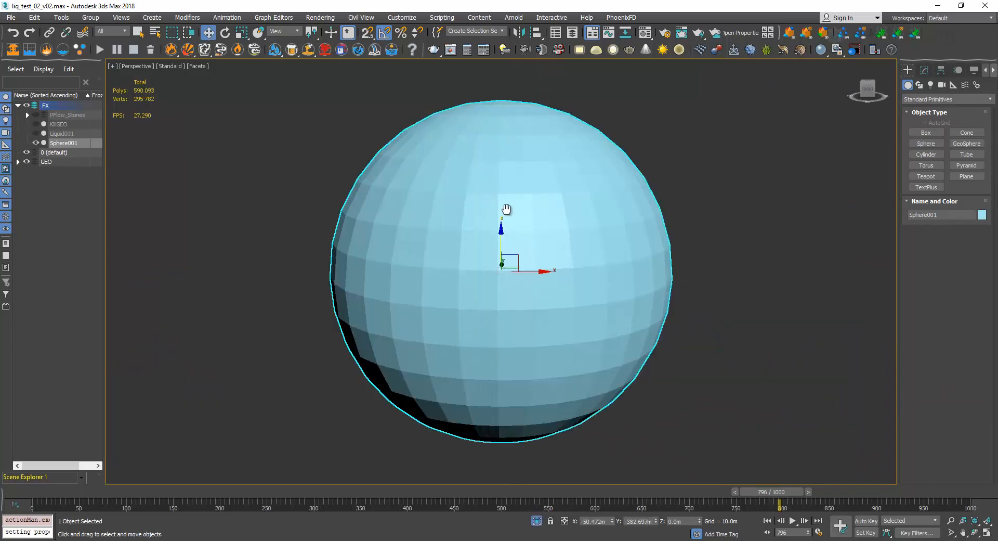
middle_click_drag(506, 208, 549, 201)
Add an Edit Mesh modifier to the sphere.
left_click(923, 70)
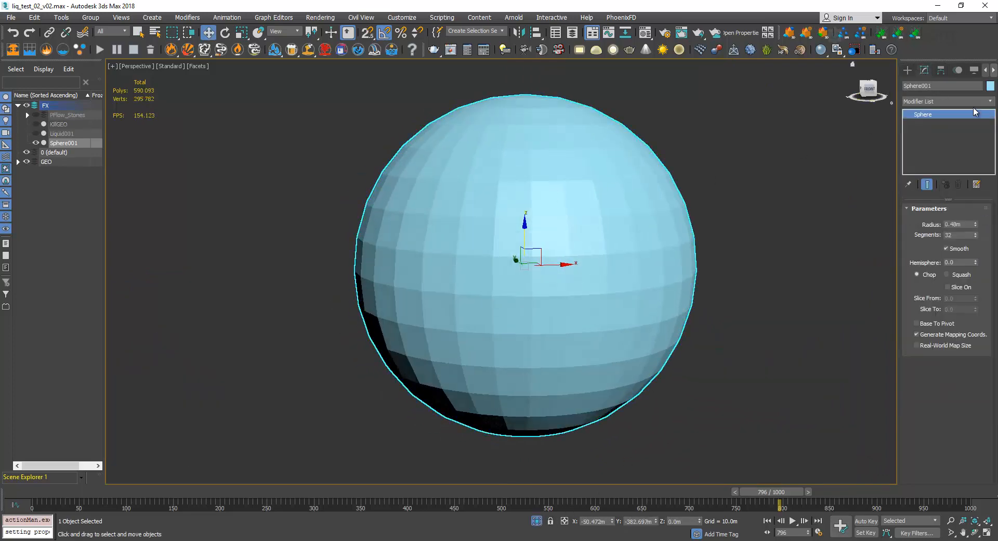
left_click(990, 101)
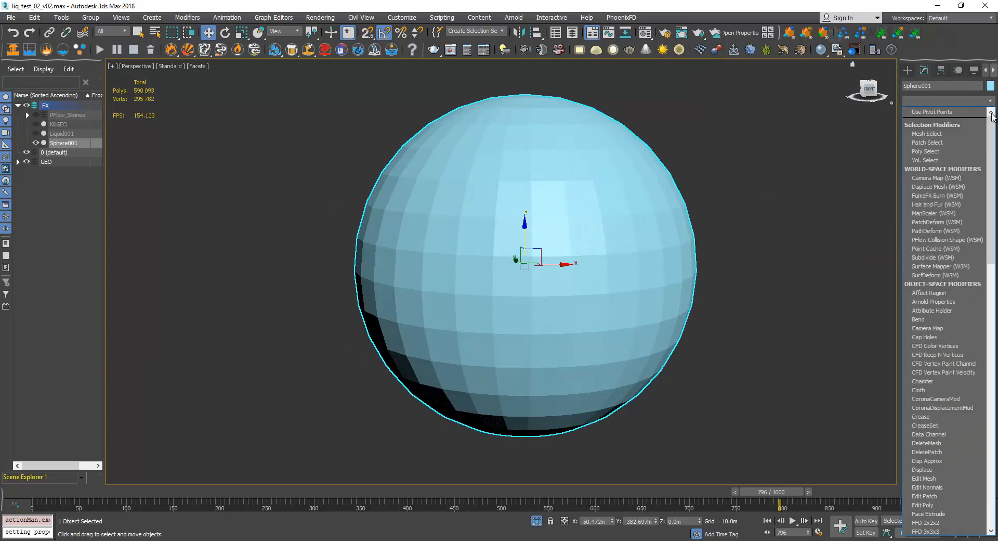
left_click(940, 476)
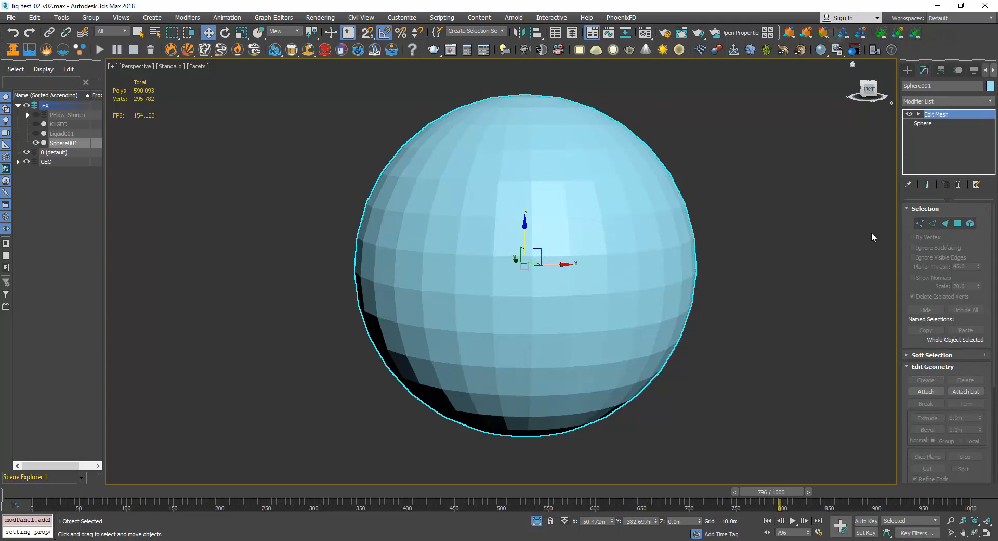
Select all of the sphere's polygons and show their normals to illustrate the directions around the surface.
left_click(958, 223)
left_click_drag(224, 467, 222, 470)
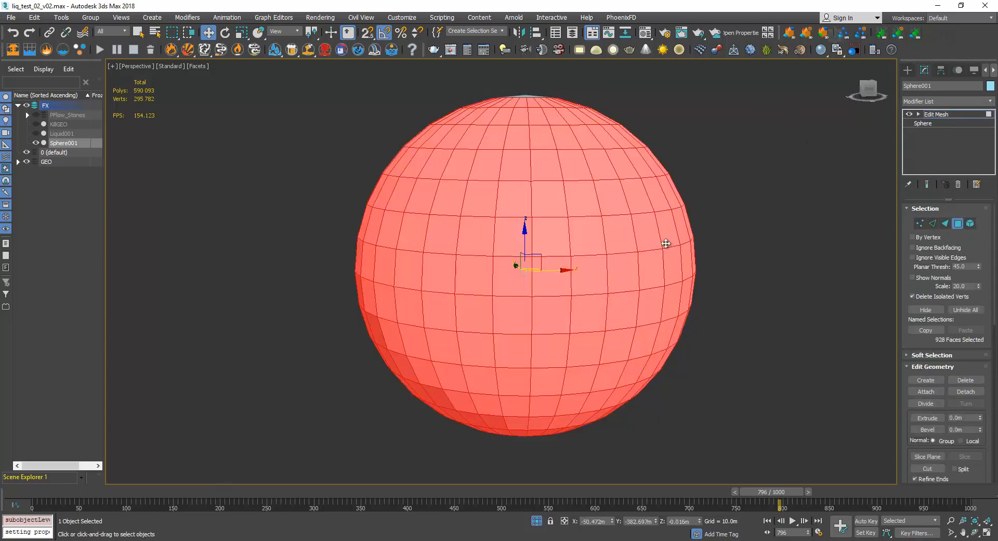
left_click_drag(355, 474, 349, 476)
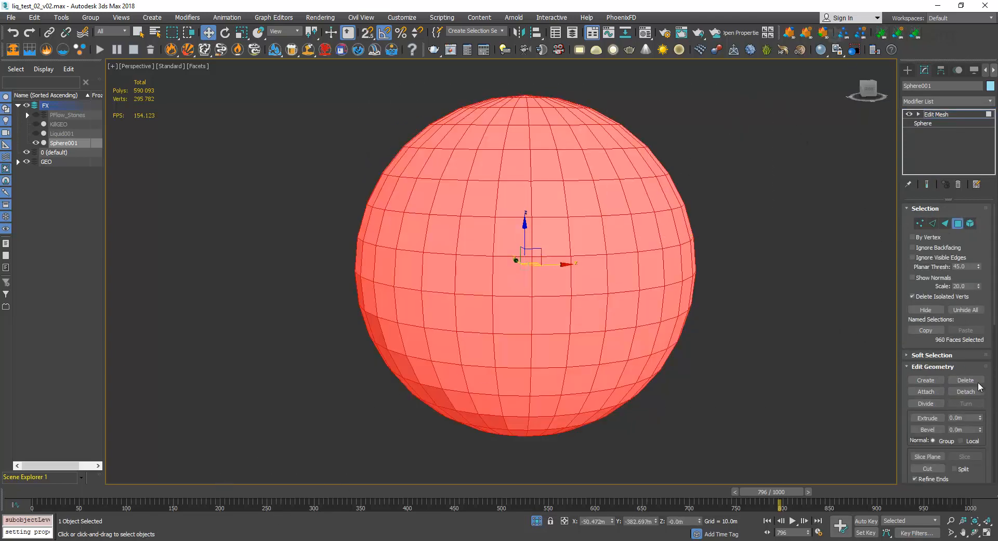
left_click(933, 279)
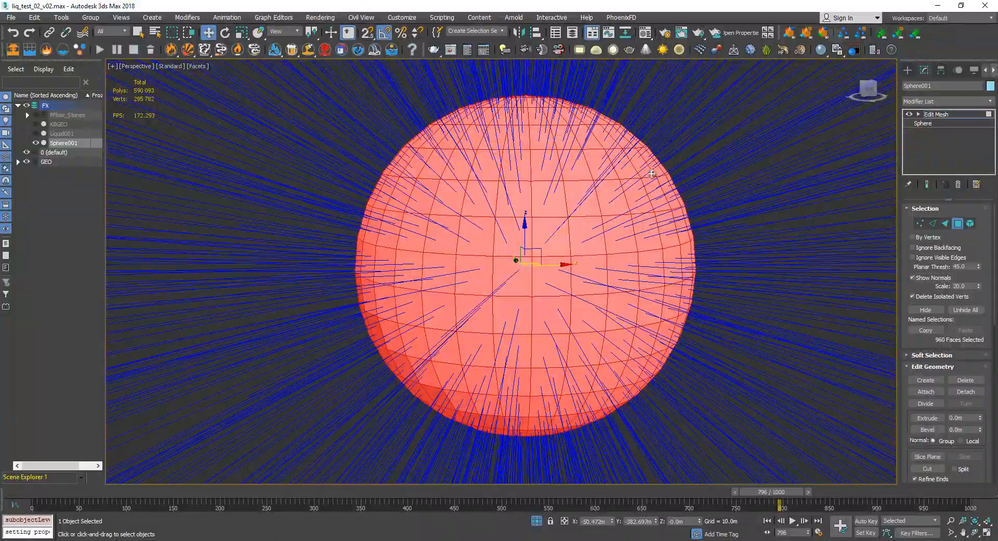
middle_click_drag(501, 285, 610, 296, "alt")
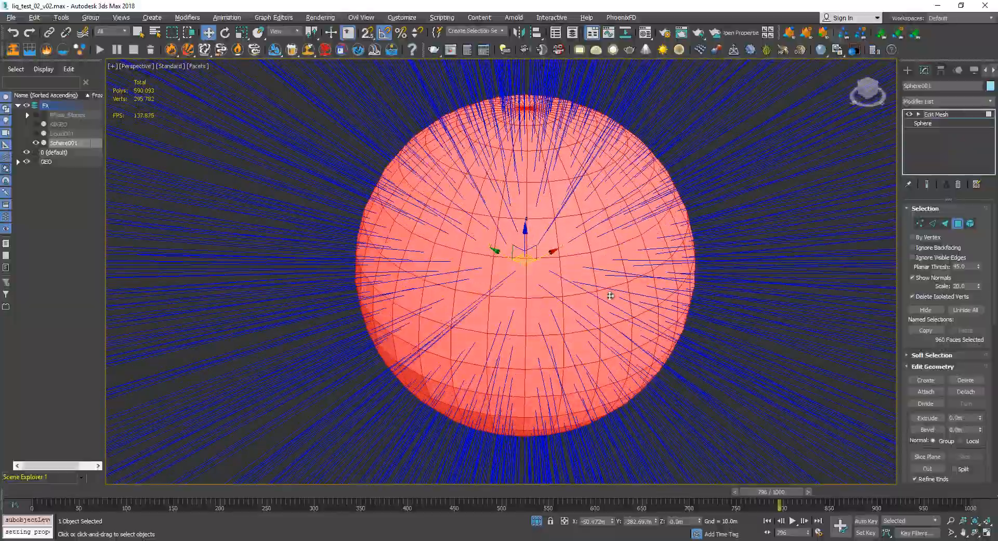
Leave polygon editing and delete the demonstration sphere from the scene.
left_click(944, 115)
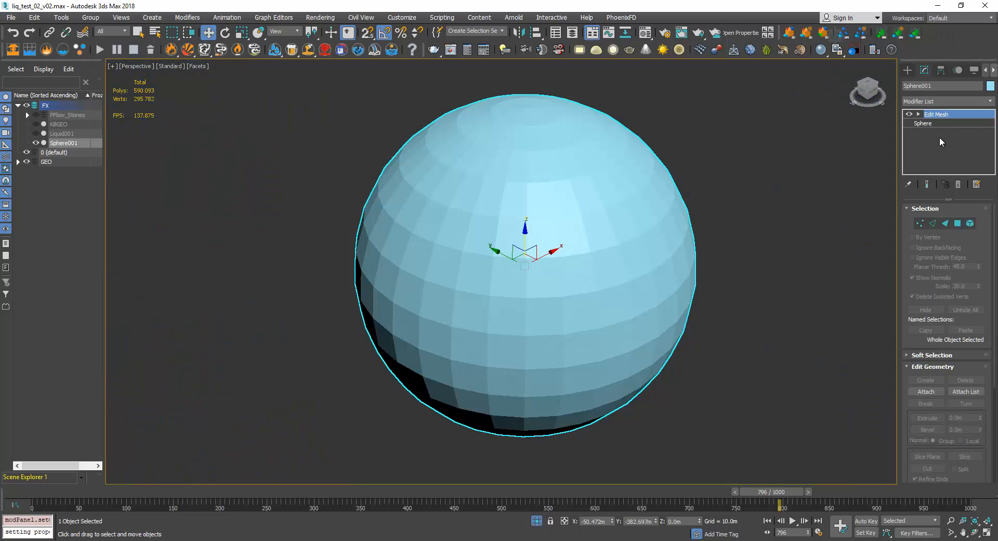
key("Delete")
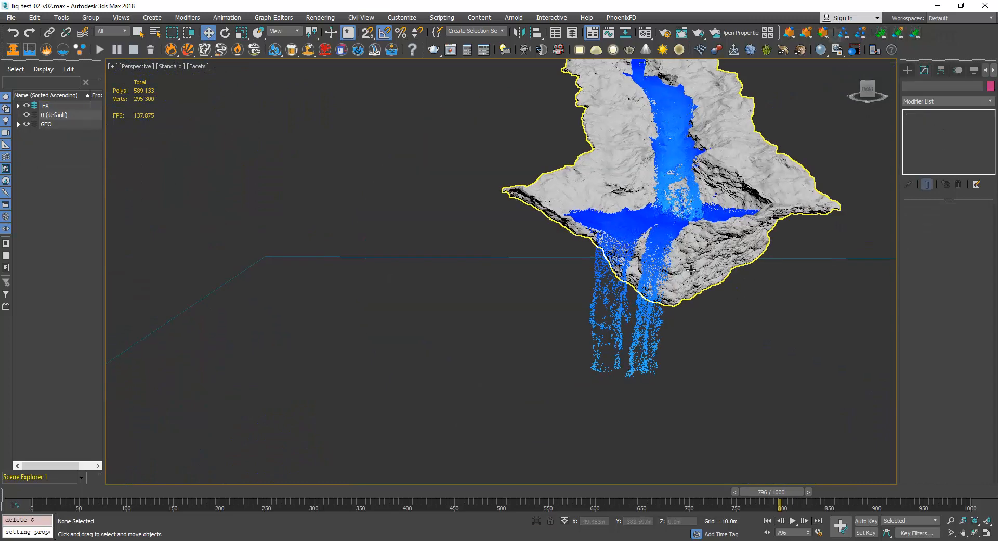
Create a flat demonstration plane about 19.4 m long and 15.7 m wide on the ground beside the terrain's lower end.
scroll(710, 289, "down", 4)
middle_click_drag(710, 289, 656, 276, "alt")
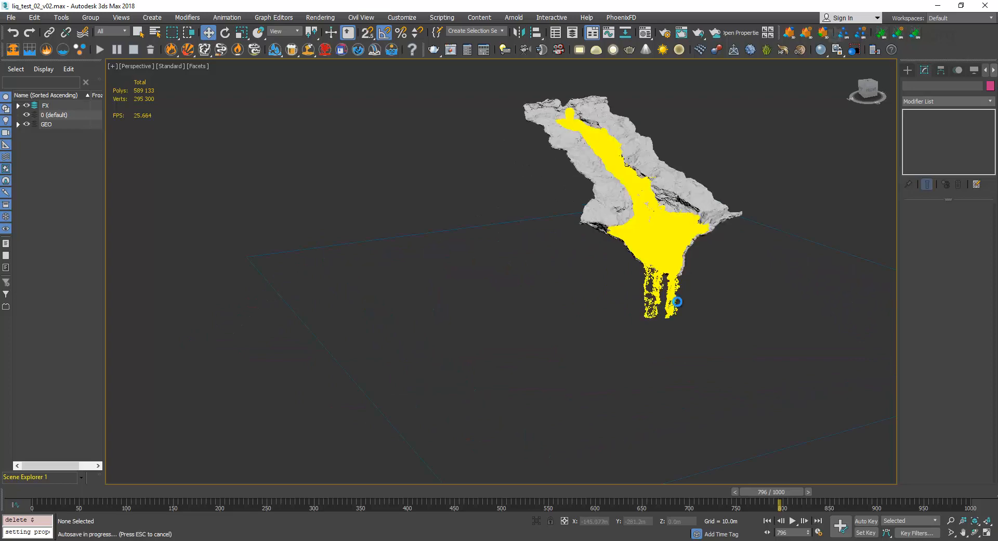
scroll(677, 301, "up", 4)
left_click(908, 72)
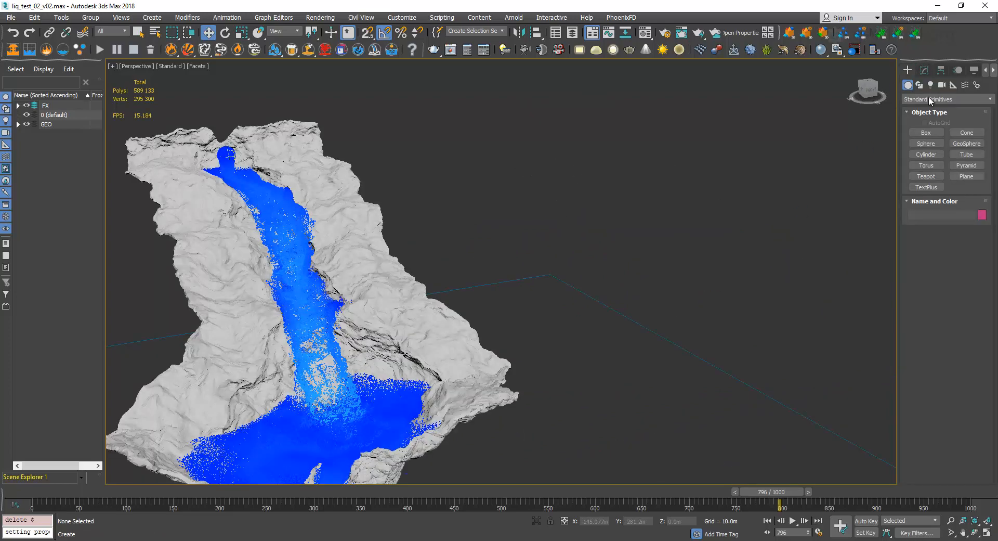
left_click(966, 176)
left_click(630, 411)
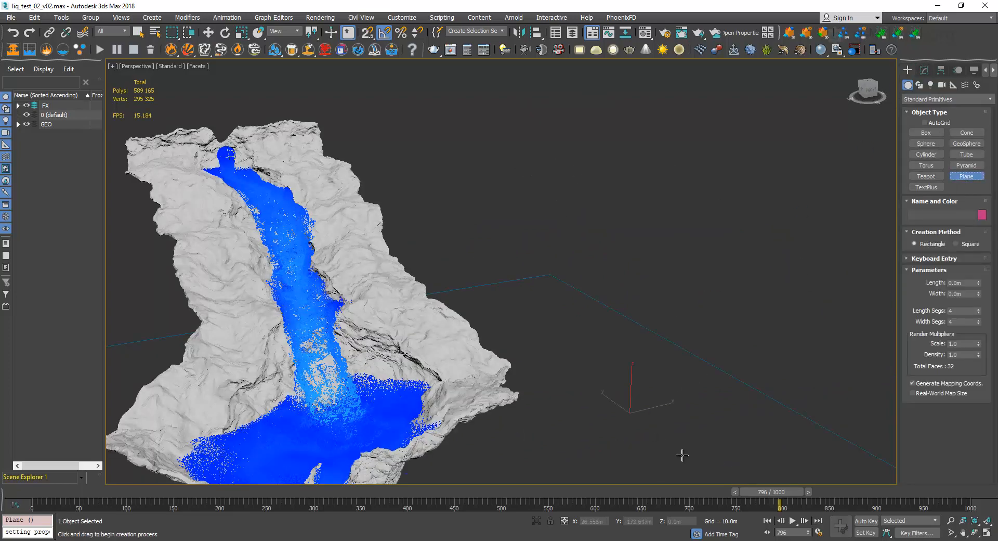
left_click_drag(682, 454, 606, 471)
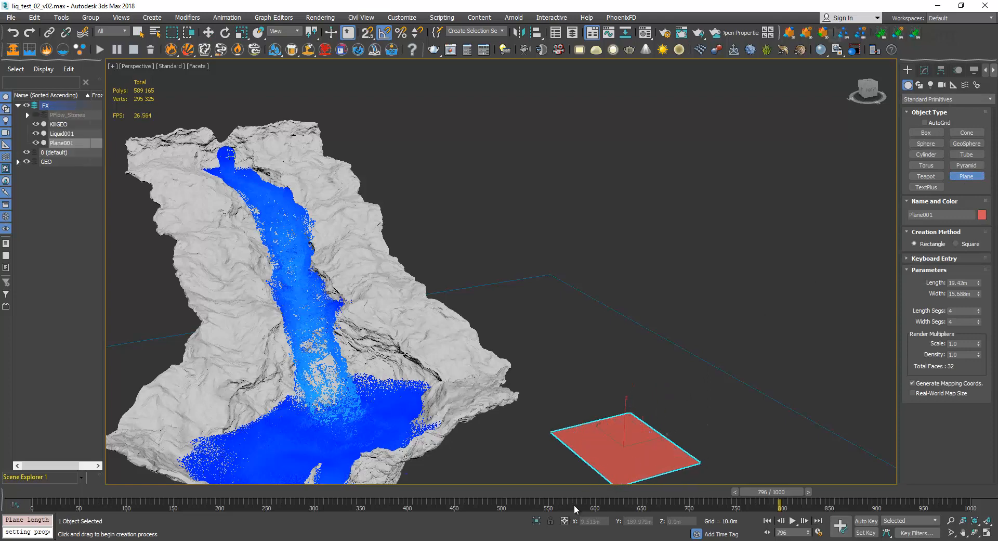
Isolate the plane in the viewport and add an Edit Mesh modifier to it.
key("w")
key("alt+q")
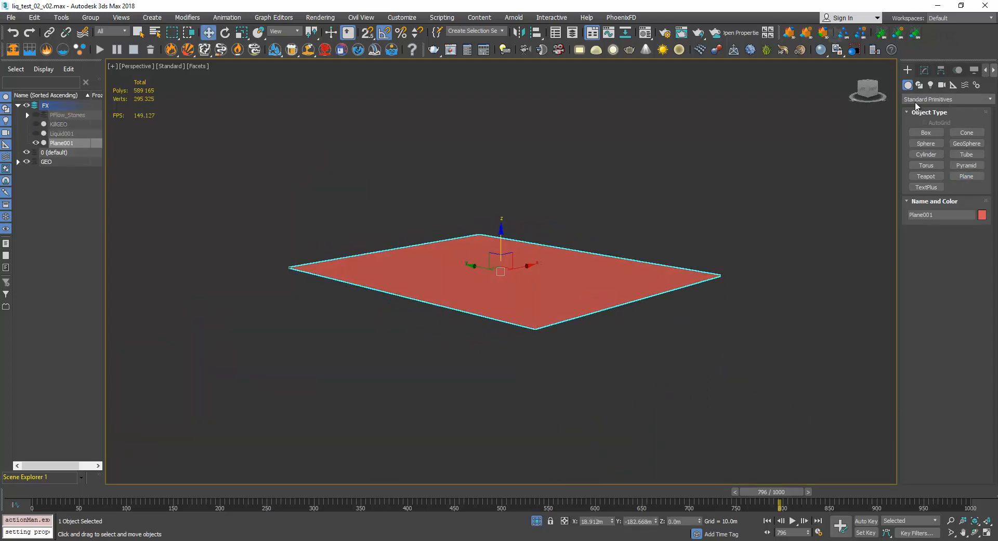
left_click(924, 70)
left_click(977, 100)
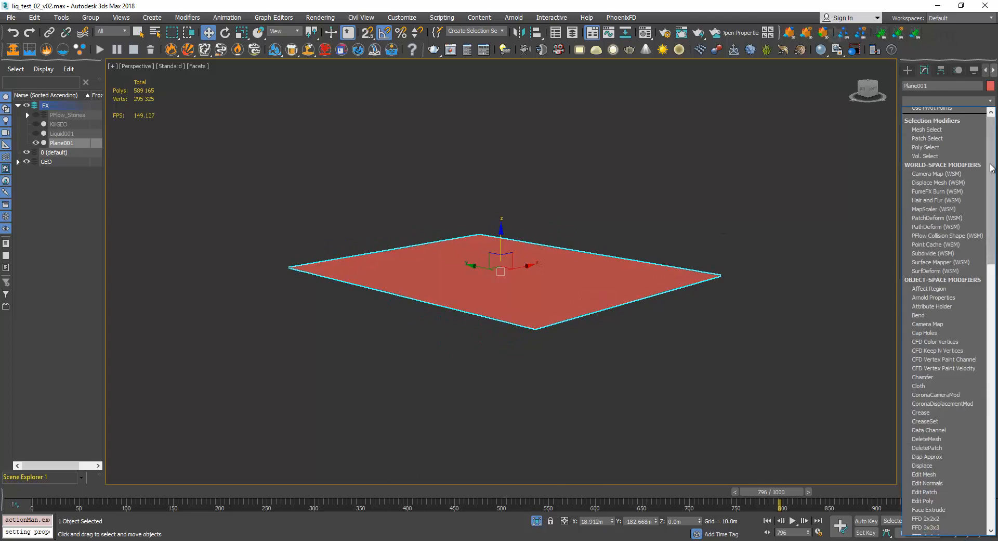
scroll(992, 167, "down", 4)
left_click(932, 379)
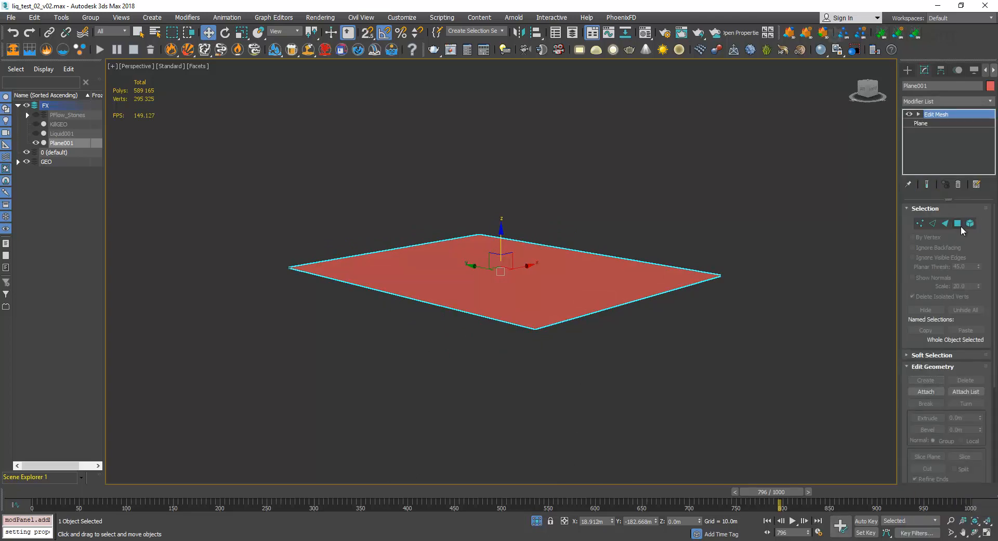
Select all of the plane's polygons with normals shown and examine the normal directions from above and below.
left_click(957, 223)
key("ctrl+a")
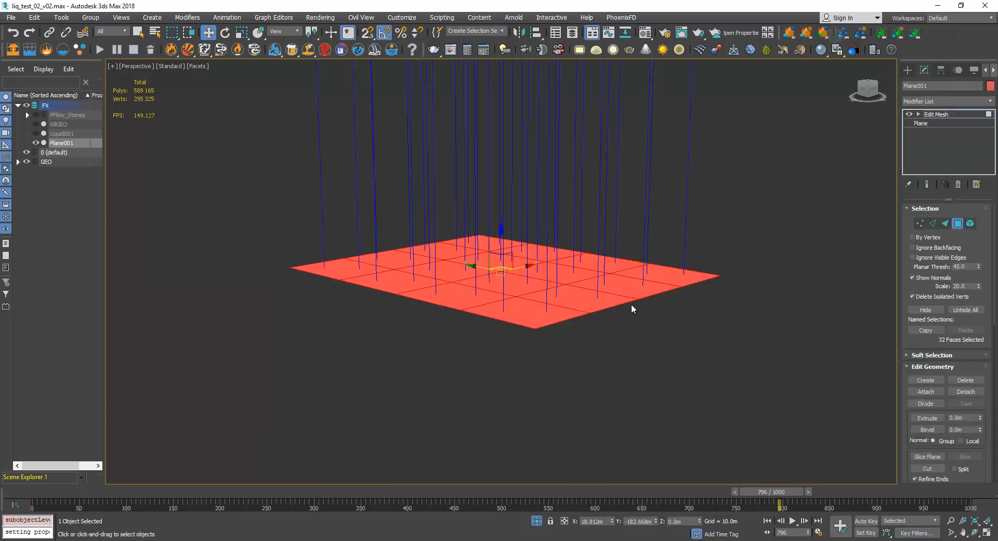
middle_click_drag(638, 282, 720, 372)
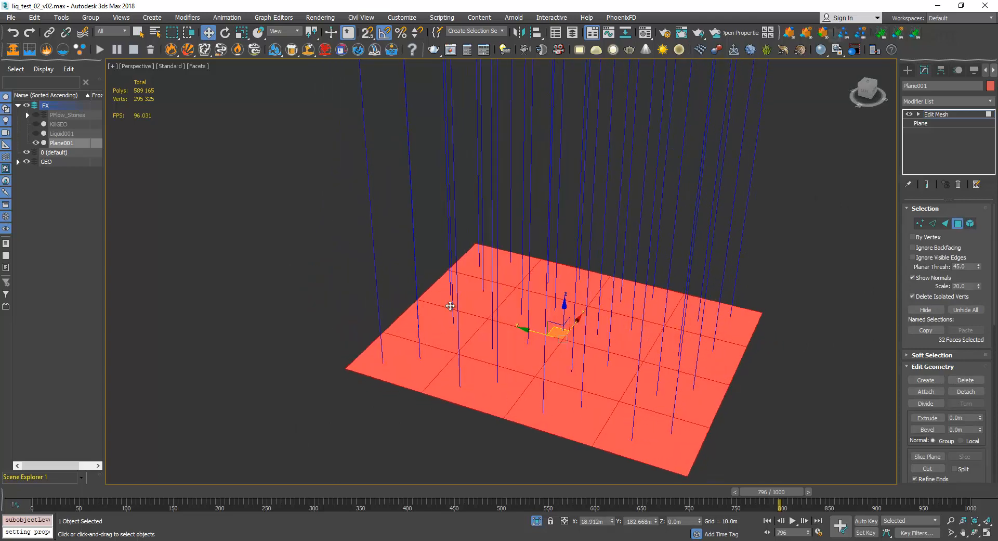
middle_click_drag(638, 381, 584, 264, "alt")
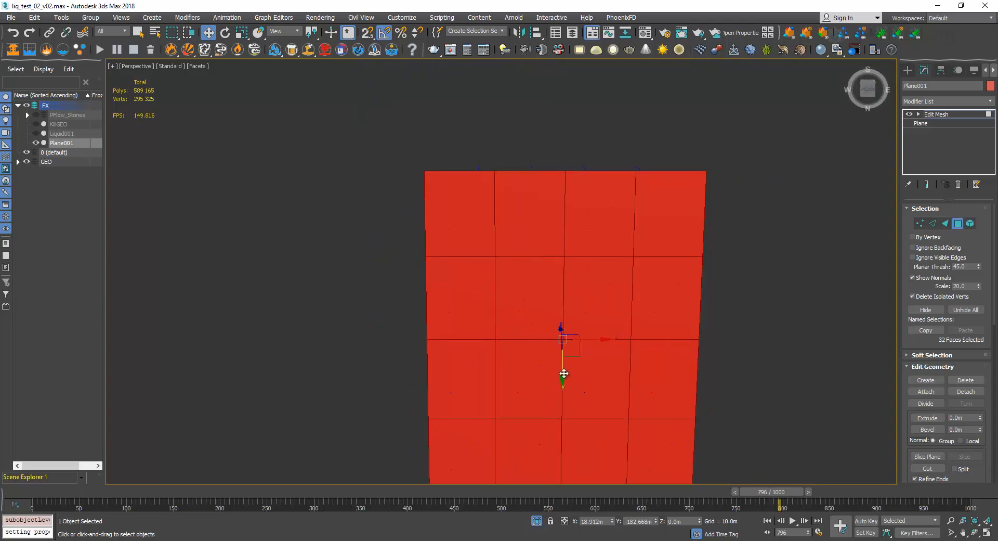
middle_click_drag(564, 373, 502, 379, "alt")
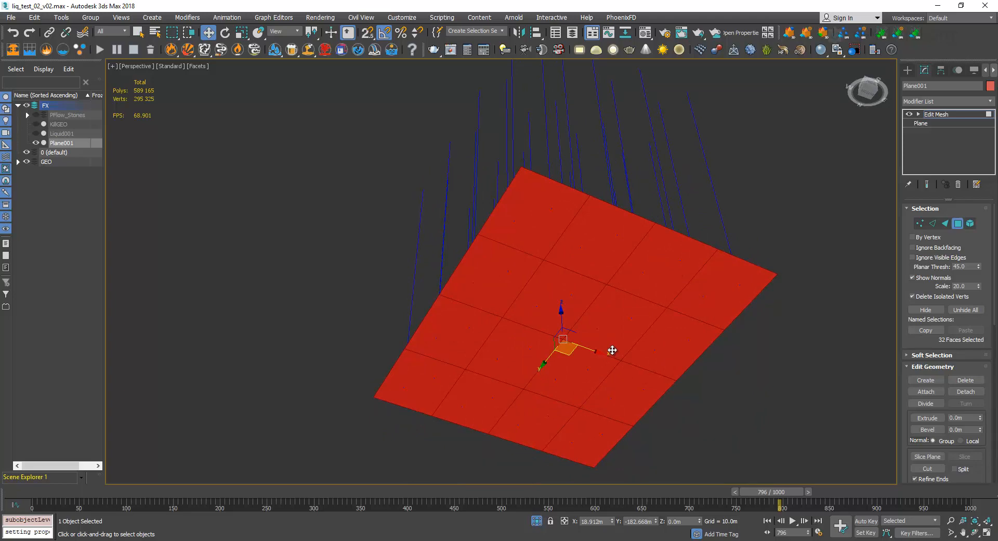
middle_click_drag(603, 269, 579, 317, "alt")
Select the edges in the middle of the plane and move them to the world origin, with X and Y set to 0.
key("2")
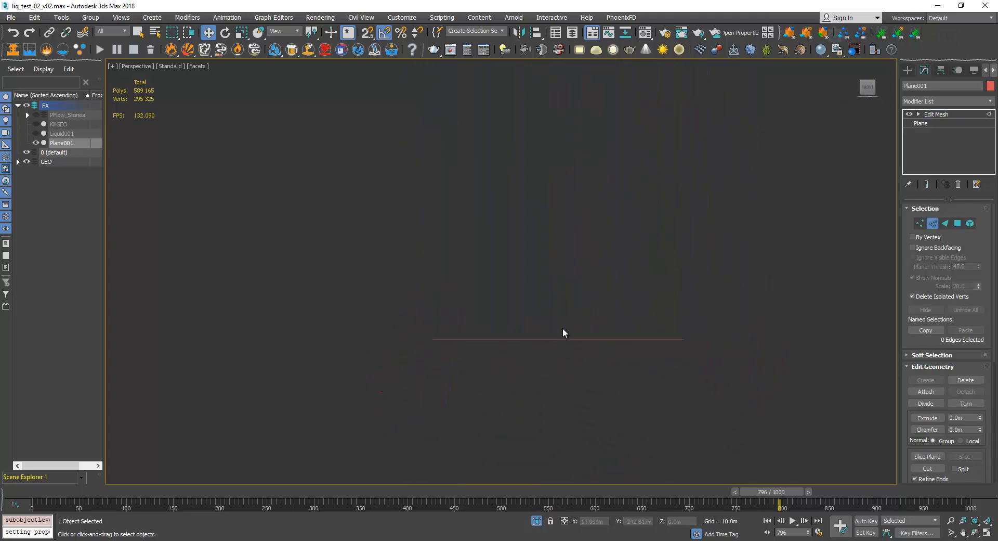
scroll(539, 343, "up", 5)
scroll(539, 344, "down", 3)
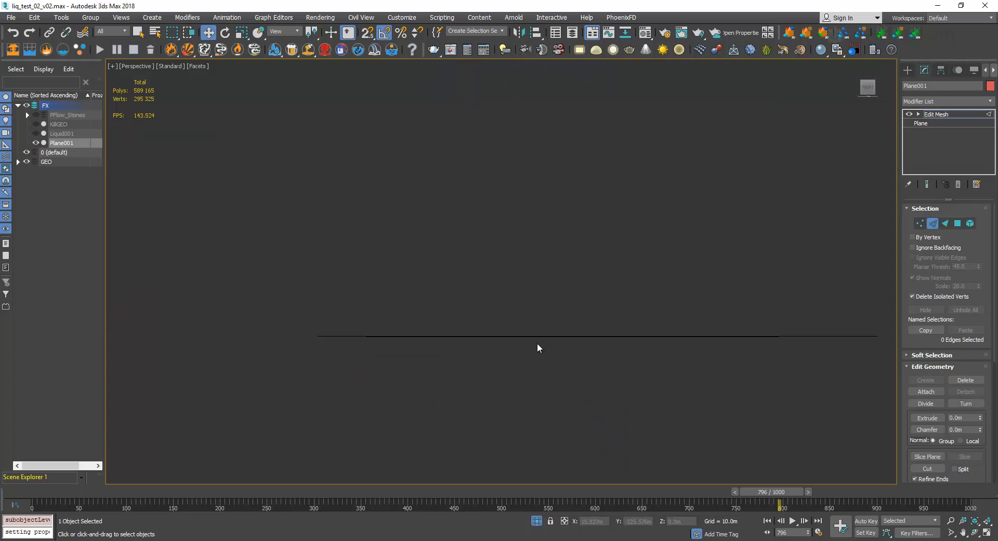
left_click_drag(531, 290, 659, 384)
left_click(603, 520)
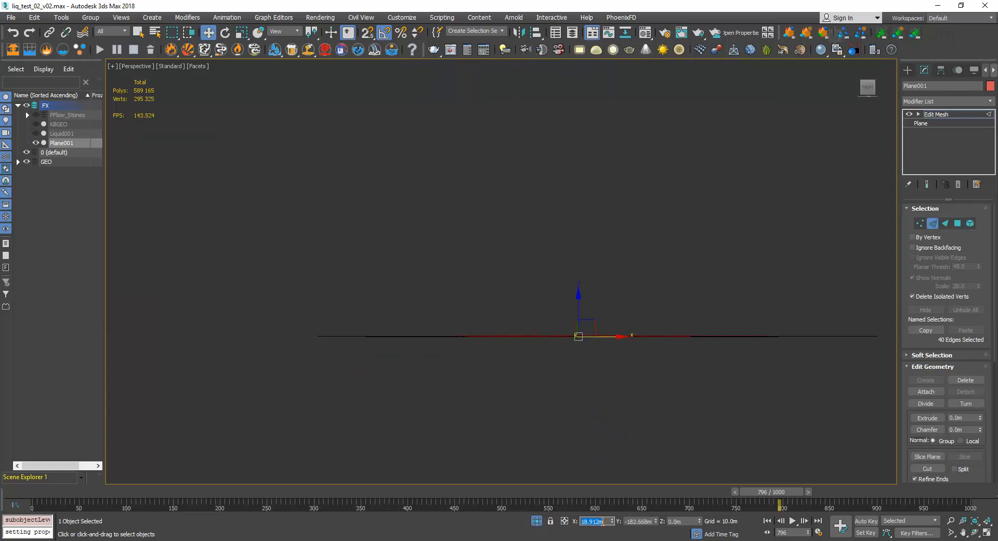
key("Tab")
type("0")
key("Tab")
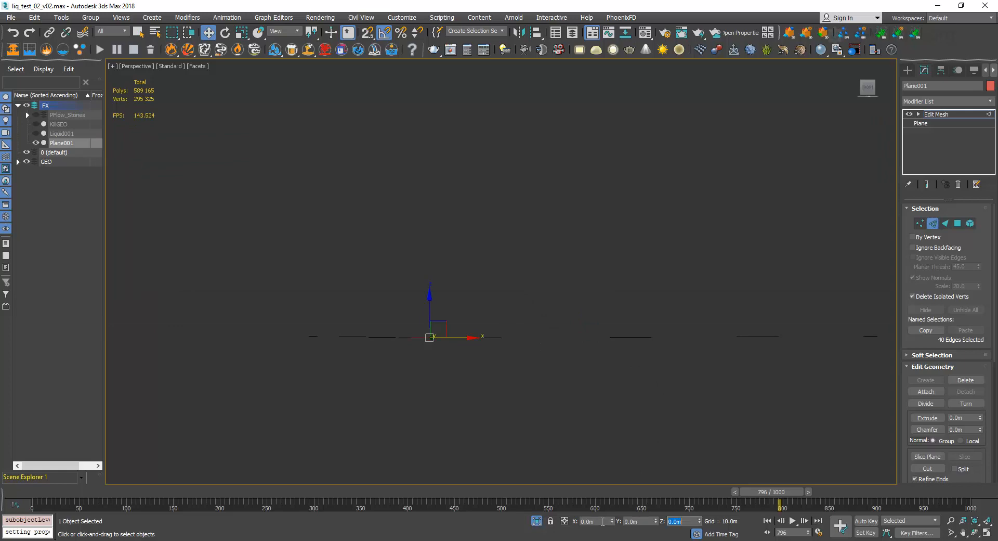
middle_click_drag(453, 378, 500, 400)
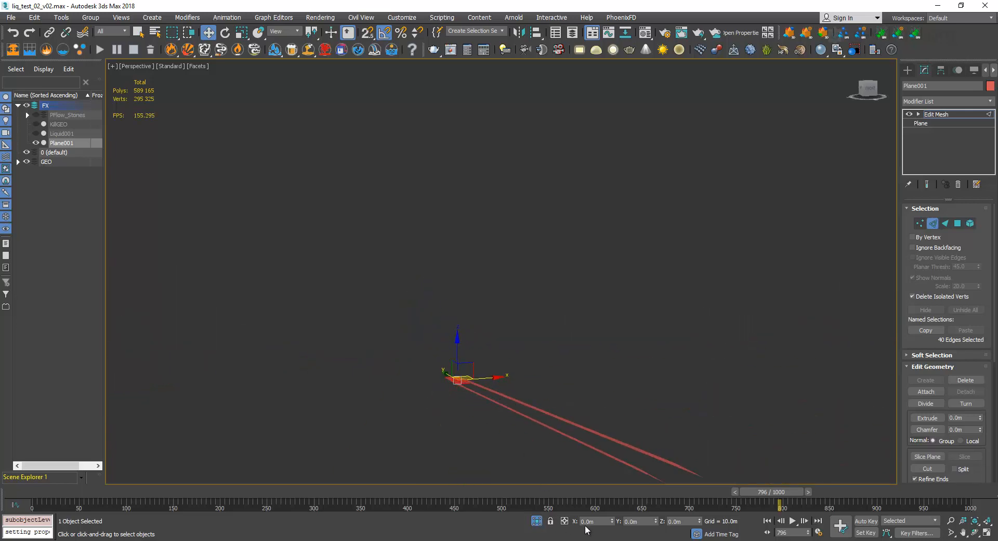
Bring the full scene back into view and remove the edited Edit Mesh modifier from the plane.
left_click(537, 520)
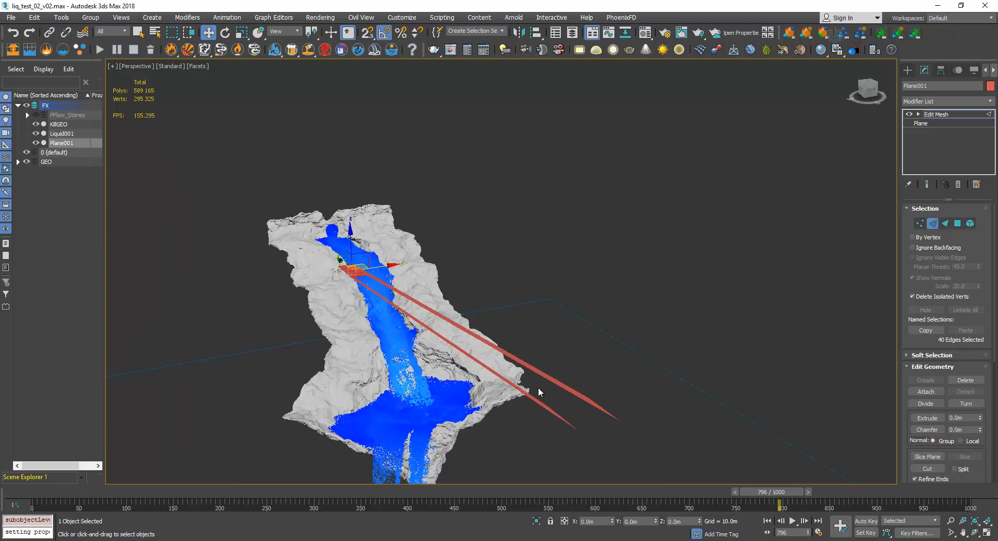
key("Delete")
left_click(936, 114)
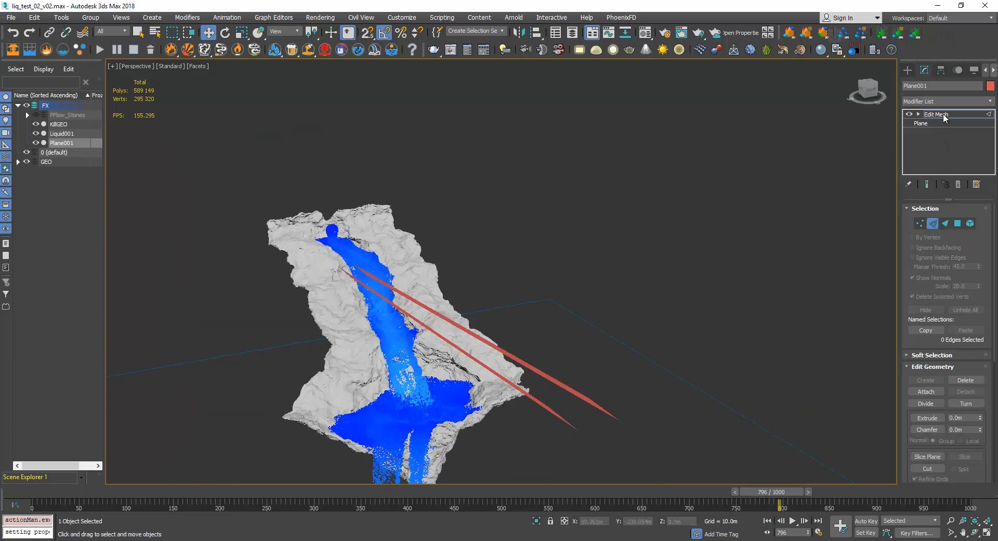
left_click(958, 184)
Compare the restored plane with the terrain, and delete the plane from the scene.
scroll(599, 400, "up", 5)
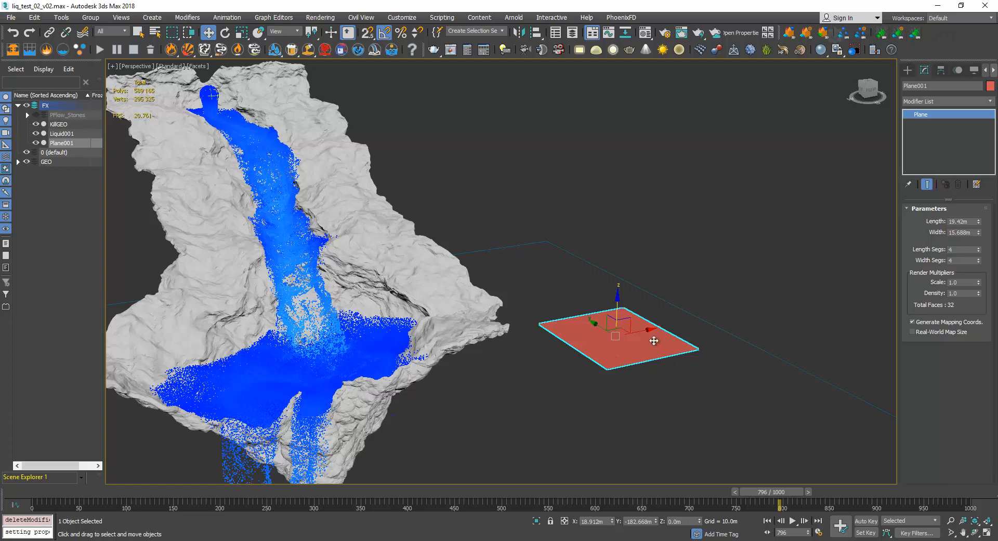
scroll(630, 352, "up", 2)
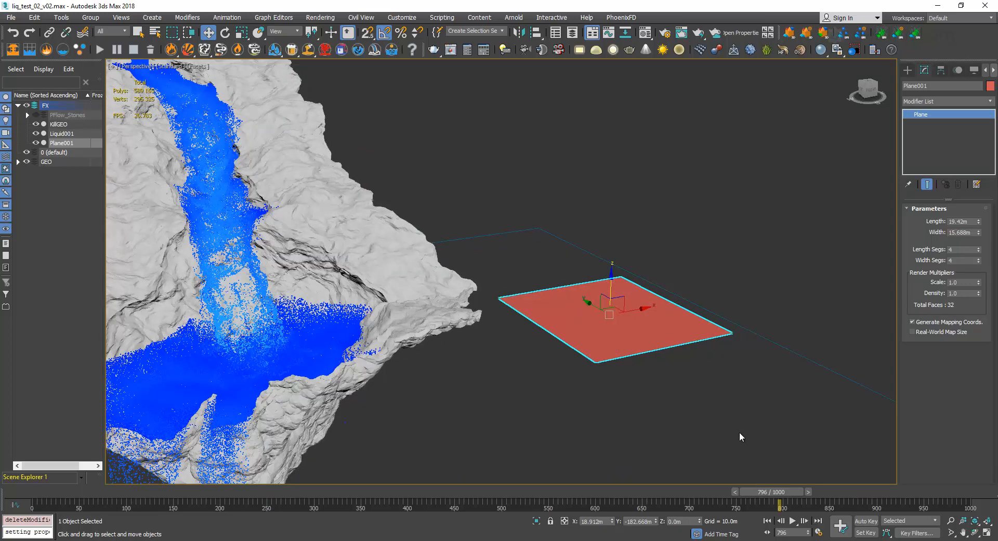
middle_click_drag(598, 318, 665, 328, "alt")
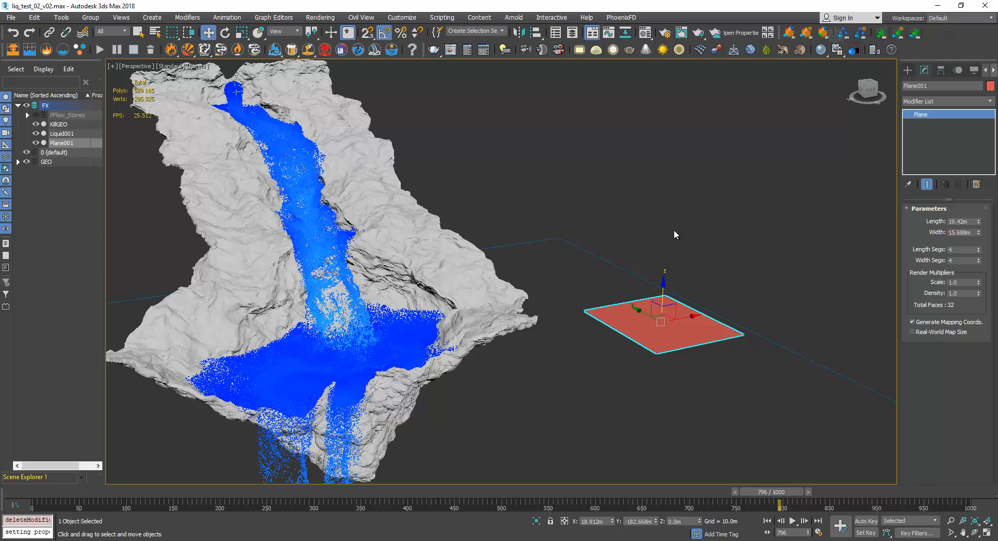
key("Delete")
Disable the Shell modifier on the GND terrain and examine its open, unthickened edge from the side.
left_click(368, 154)
left_click(913, 113)
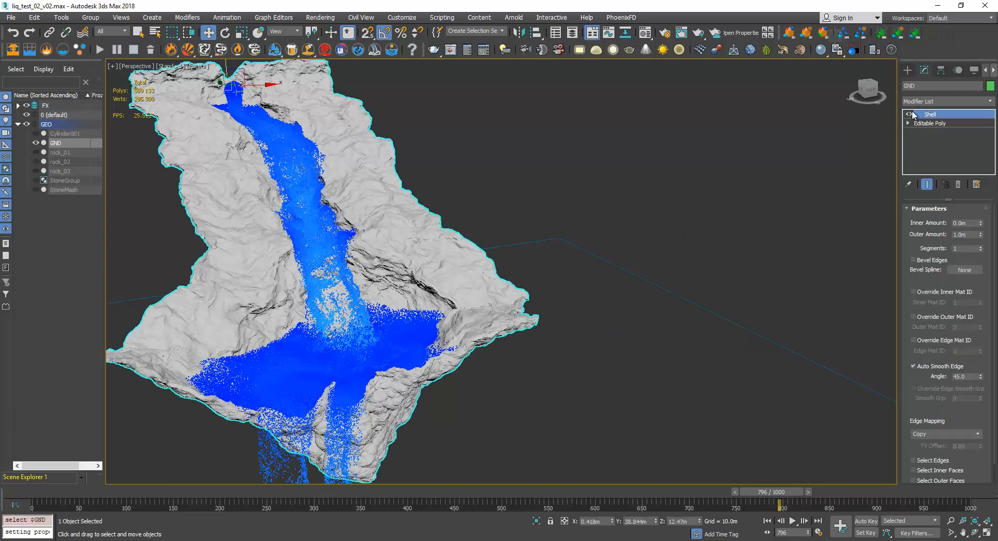
middle_click_drag(392, 228, 660, 214, "alt")
scroll(475, 232, "up", 5)
middle_click_drag(487, 224, 450, 268, "alt")
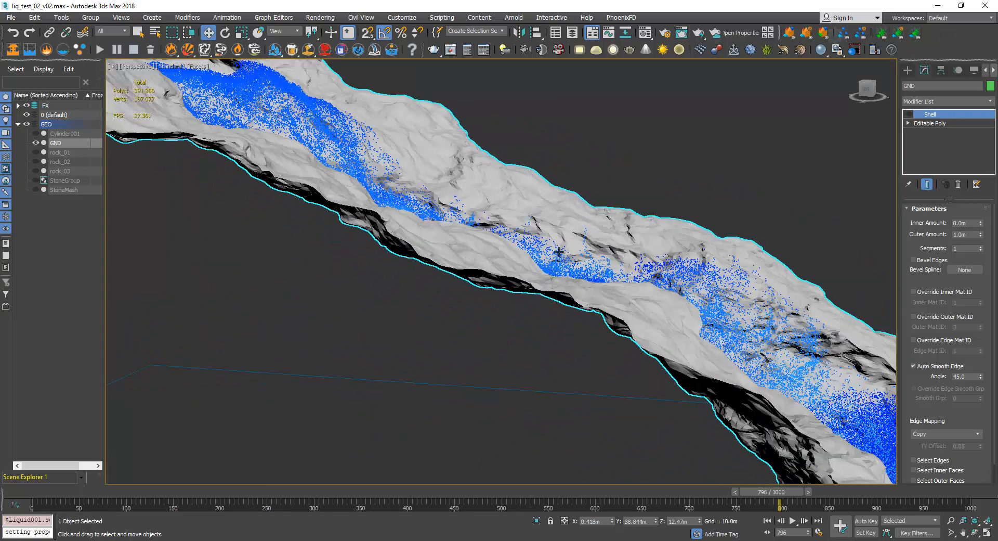
scroll(609, 196, "down", 3)
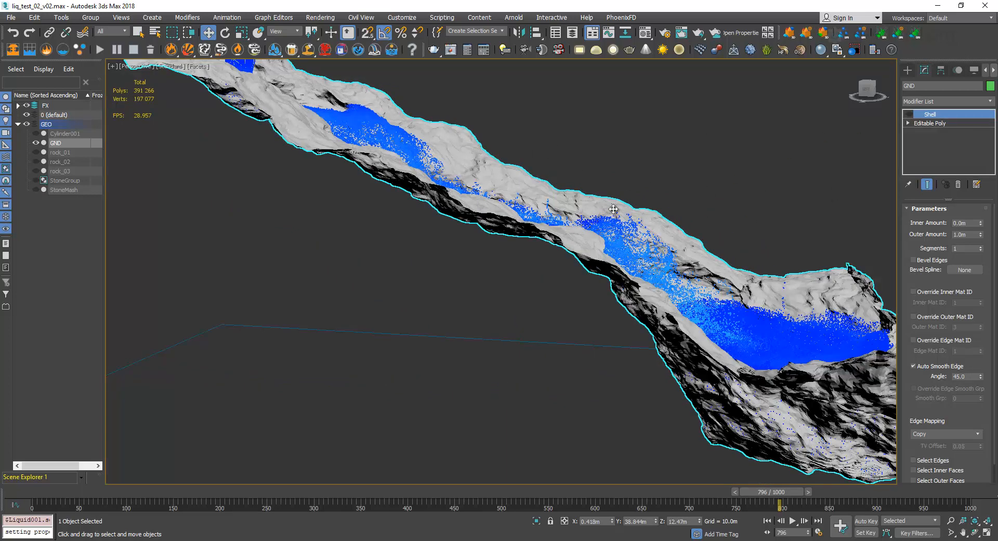
scroll(614, 209, "up", 3)
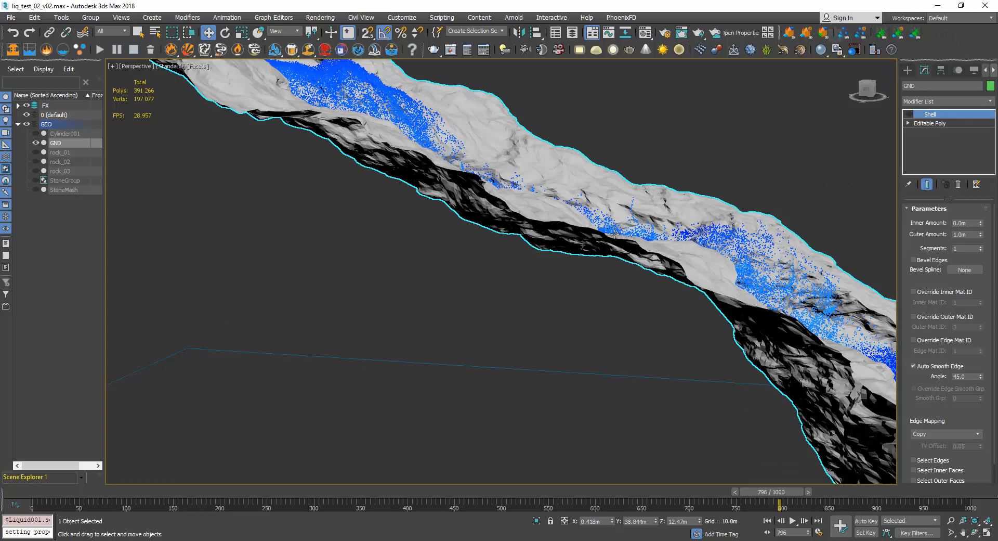
scroll(548, 223, "up", 2)
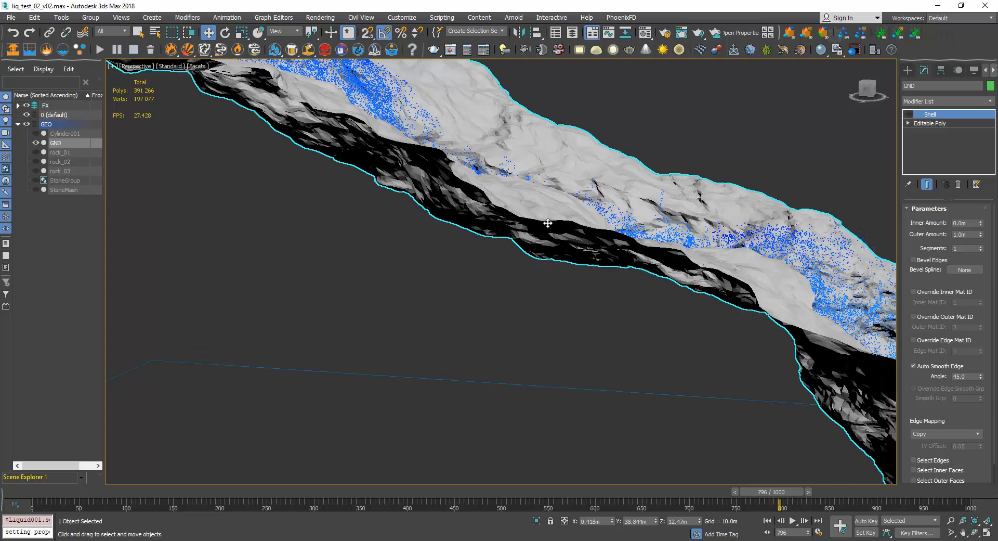
Re-enable the Shell modifier on the GND terrain and examine the thickness along its edge.
left_click(908, 115)
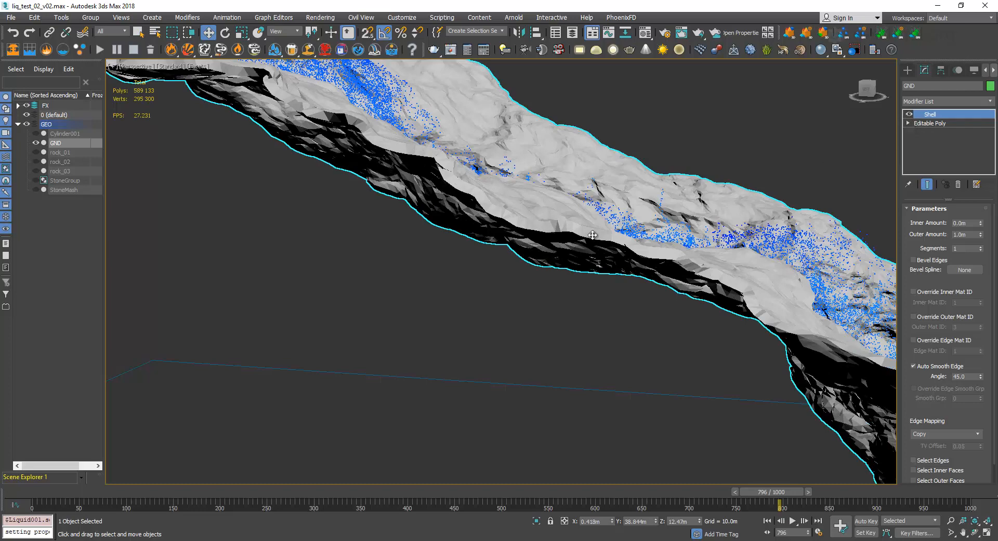
middle_click_drag(613, 222, 591, 232, "alt")
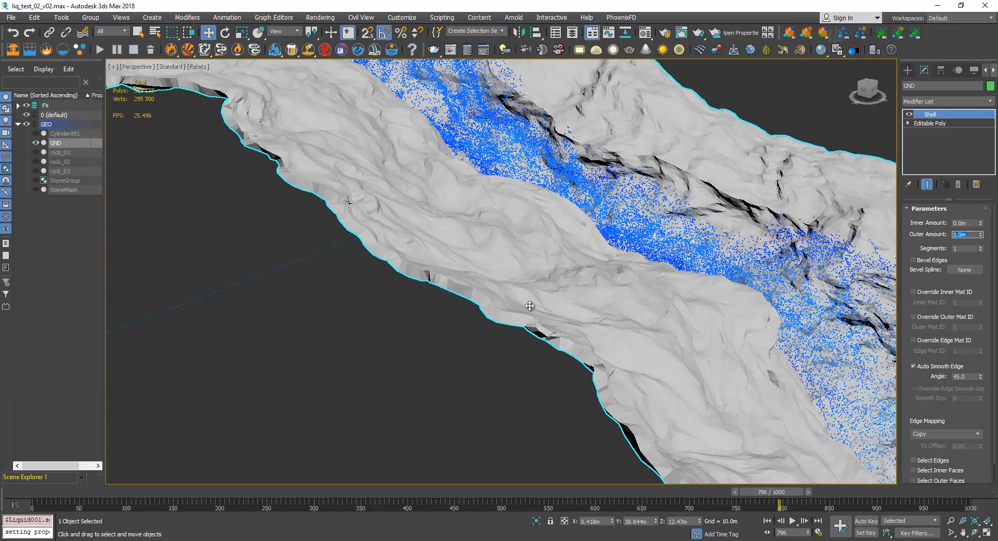
middle_click_drag(528, 304, 592, 271, "alt")
scroll(581, 280, "down", 5)
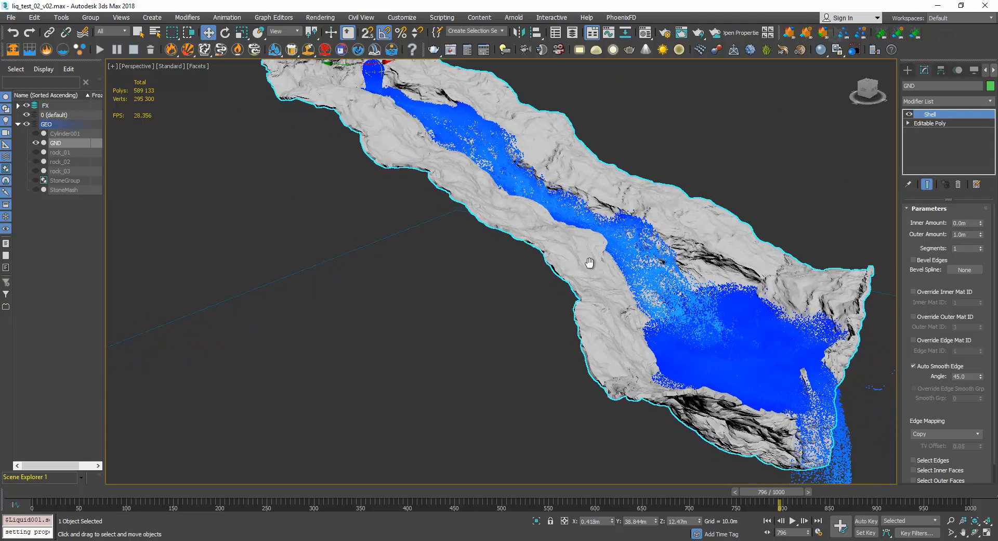
scroll(517, 202, "up", 6)
scroll(532, 202, "up", 5)
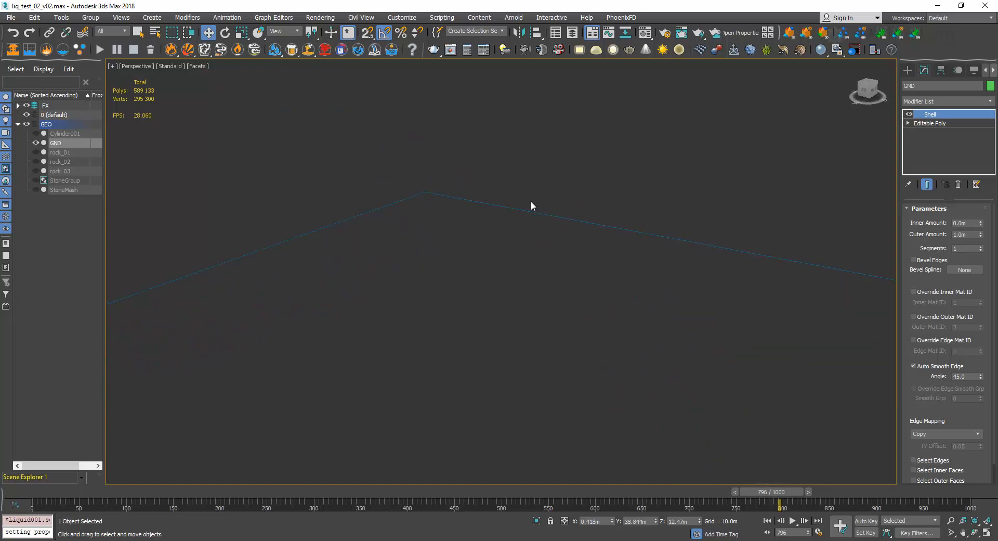
scroll(632, 214, "down", 10)
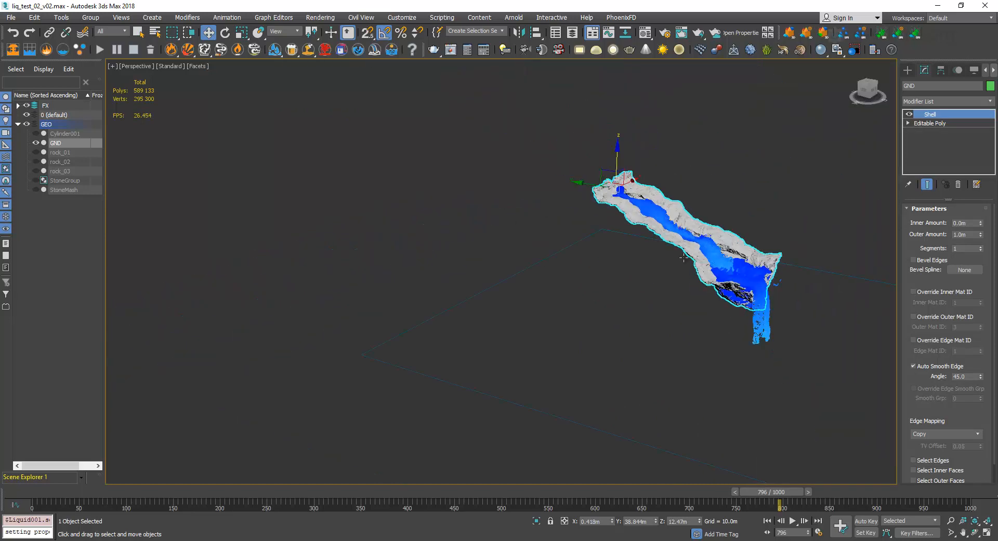
Create a new plane about 30.5 m long and 41.5 m wide on the ground beyond the terrain's lower end.
left_click(909, 70)
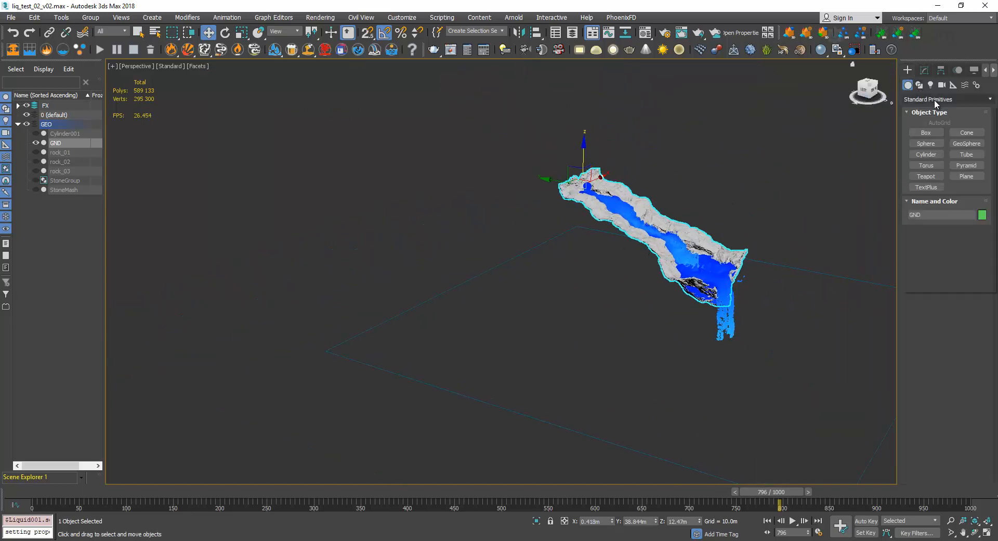
left_click(934, 99)
left_click(931, 105)
left_click(966, 176)
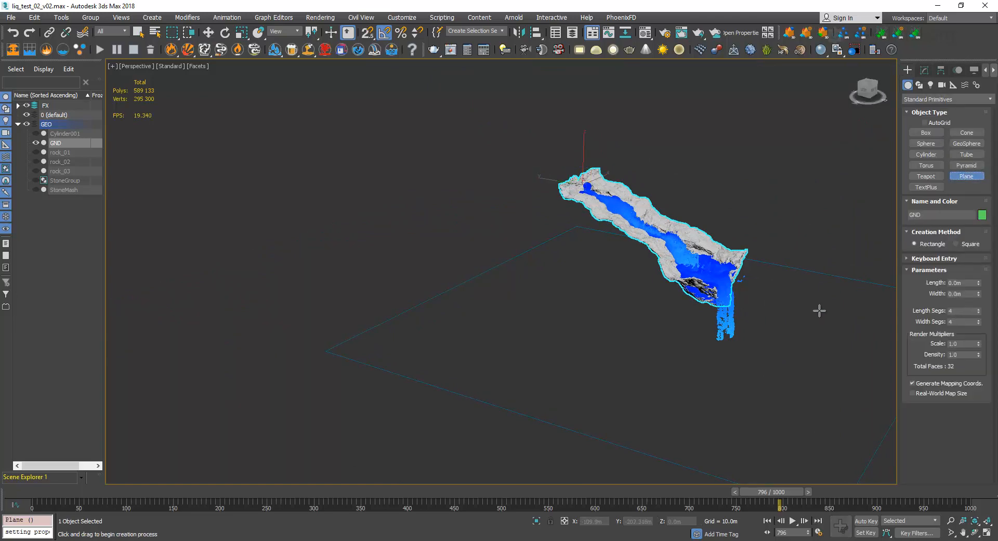
left_click_drag(837, 297, 768, 308)
scroll(767, 308, "up", 8)
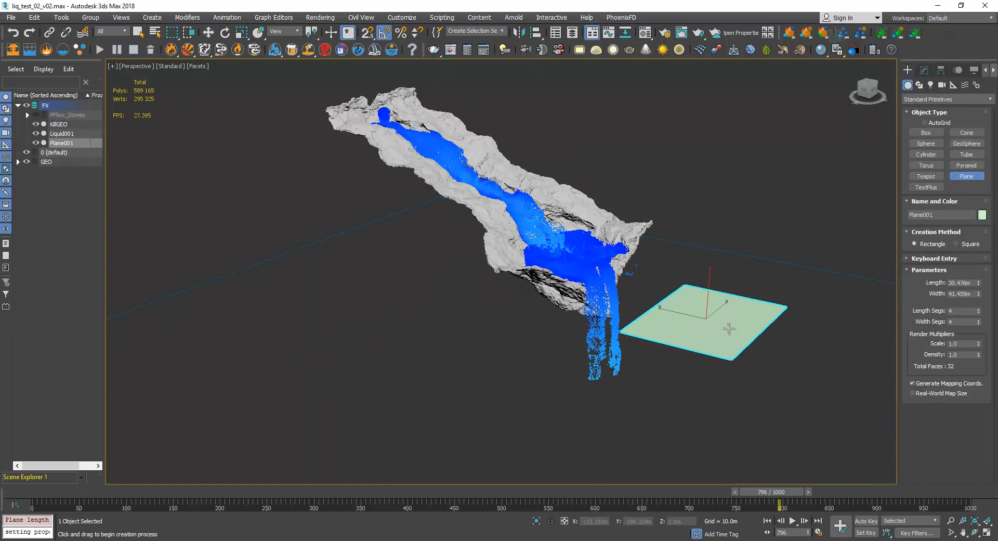
key("w")
middle_click_drag(755, 291, 737, 305, "alt")
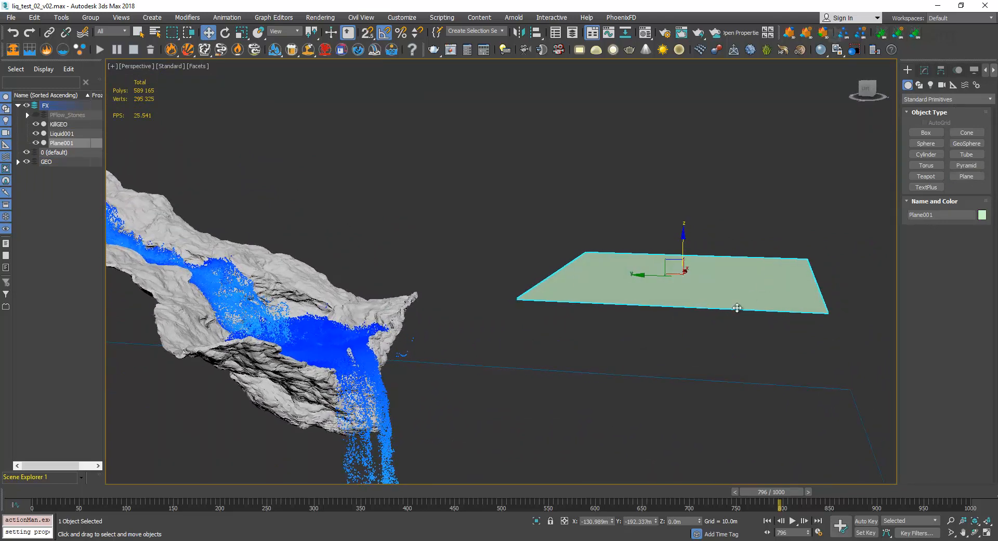
Add a Shell modifier to the new plane and examine the thickness it gives the edge.
left_click(924, 70)
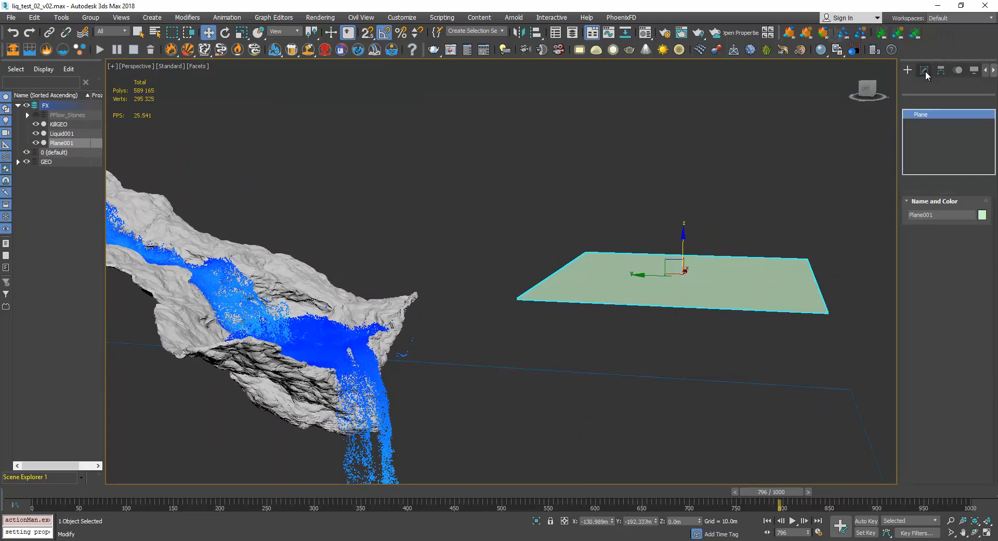
left_click(990, 101)
left_click_drag(990, 134, 984, 396)
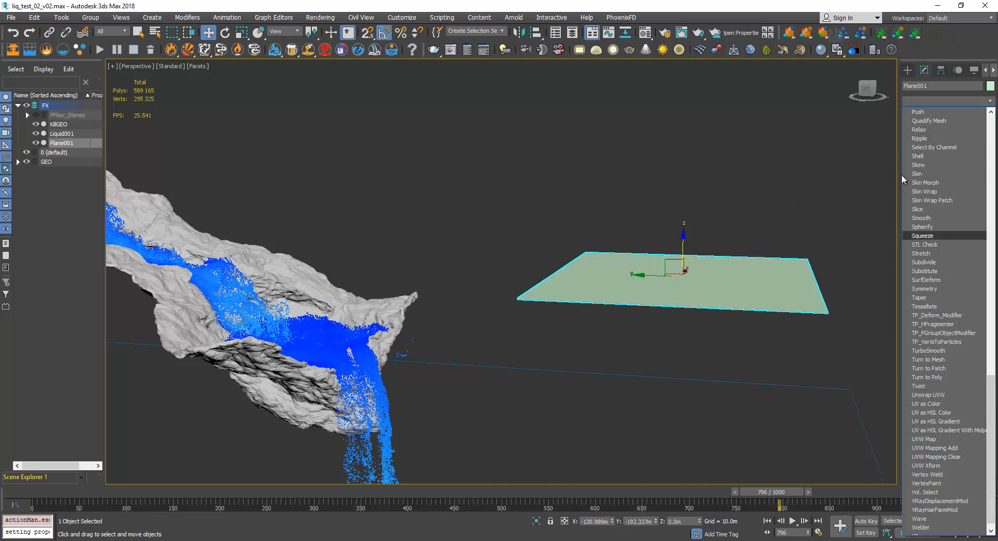
left_click(925, 156)
scroll(749, 314, "up", 3)
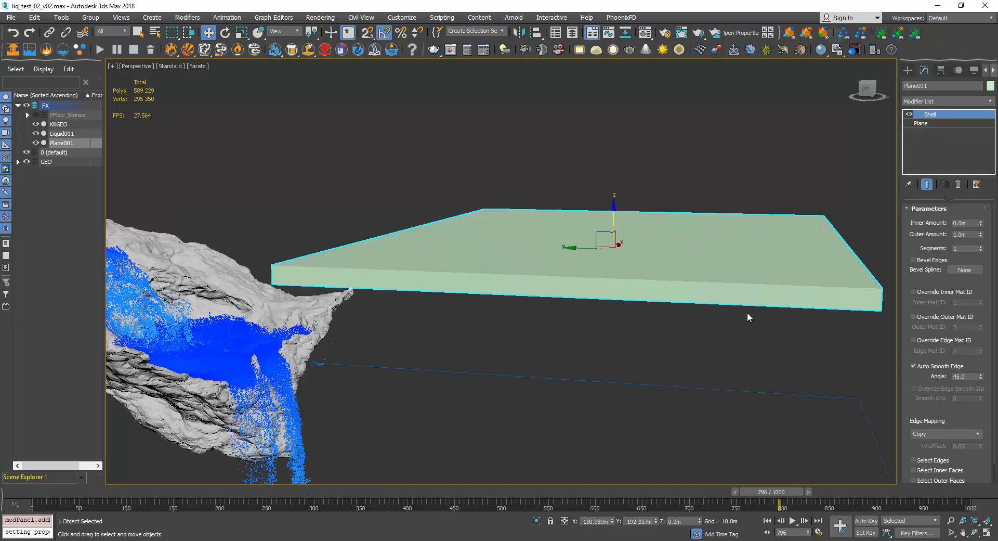
Add an Edit Mesh modifier above Shell on the plane and select all its polygons to examine their normals.
left_click(989, 101)
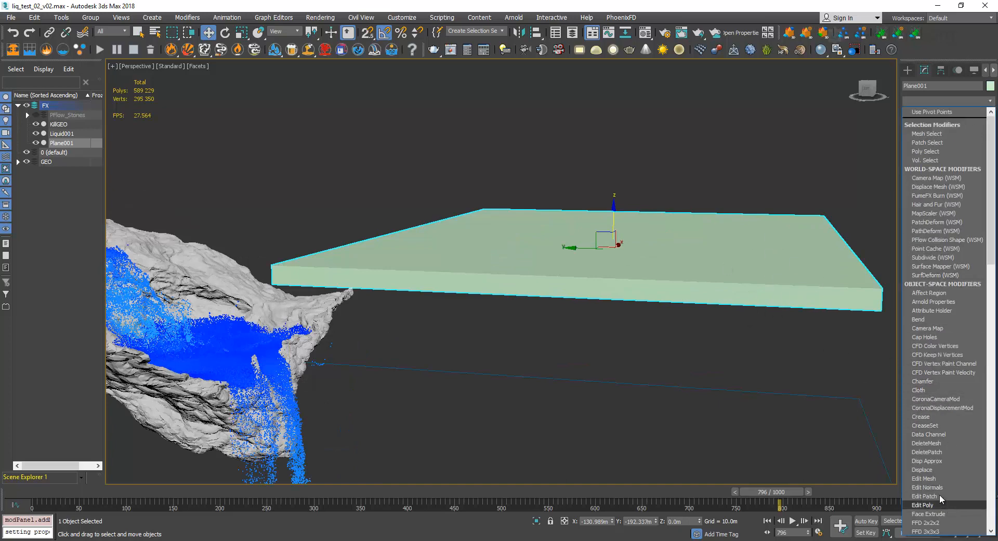
left_click(942, 478)
left_click(958, 224)
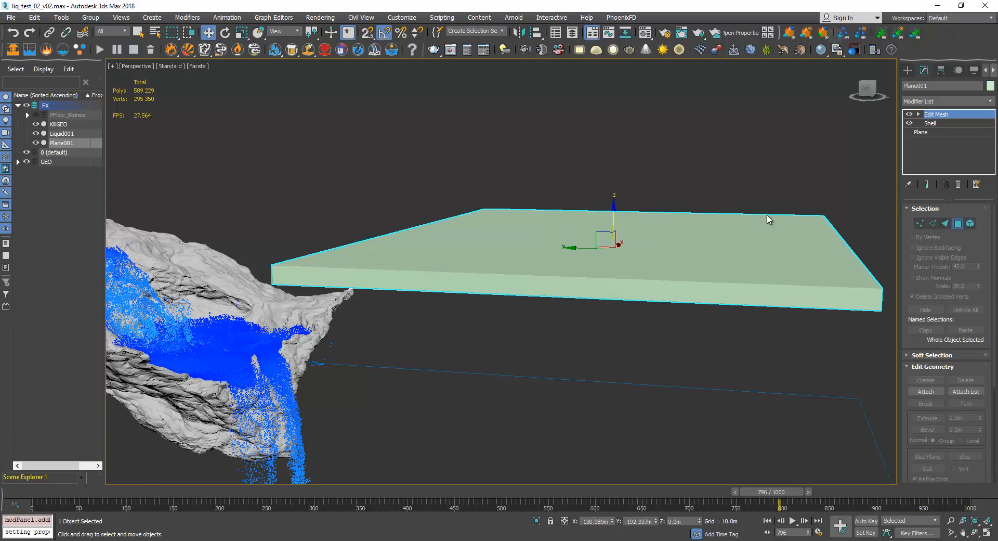
left_click_drag(266, 166, 842, 341)
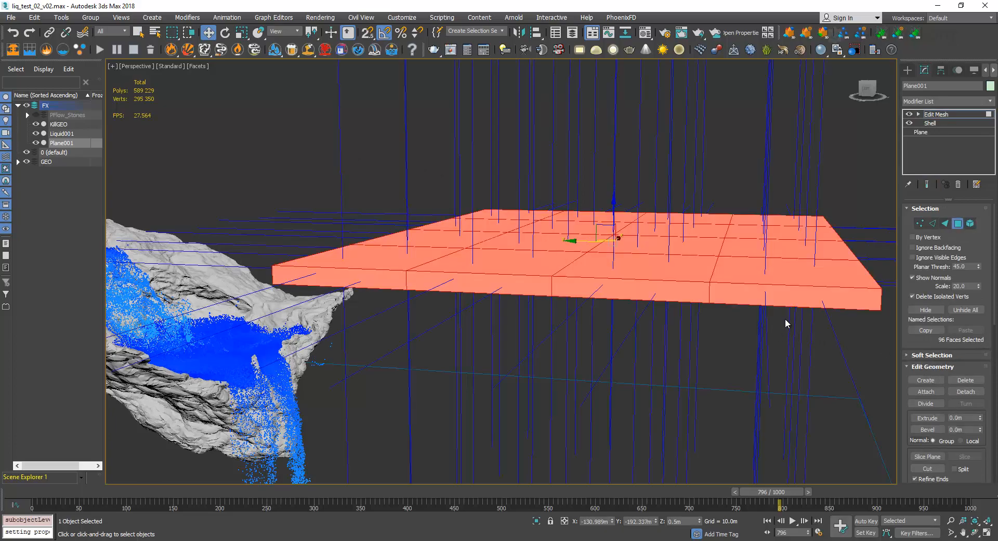
middle_click_drag(703, 271, 801, 244, "alt")
left_click(914, 72)
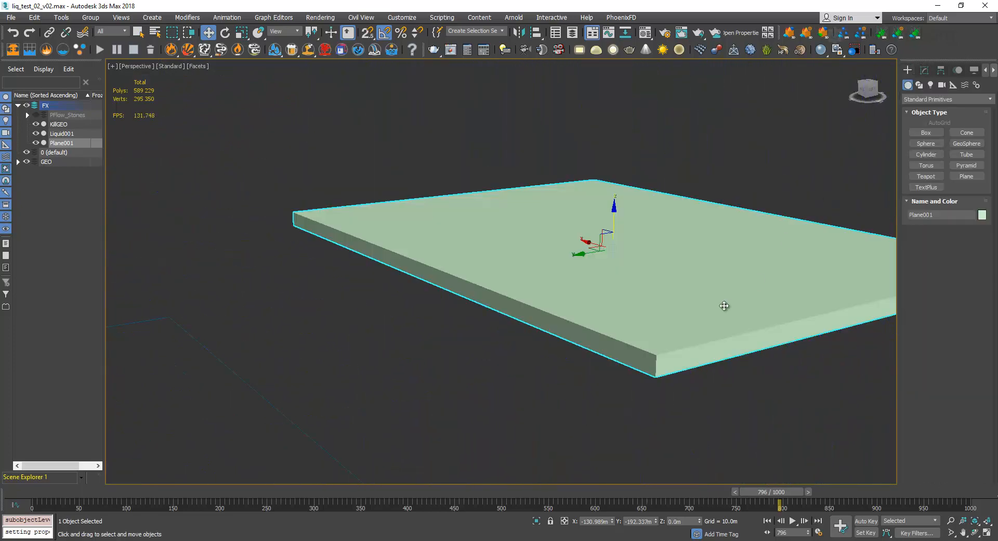
Delete the thickened plane from the scene.
scroll(644, 272, "down", 5)
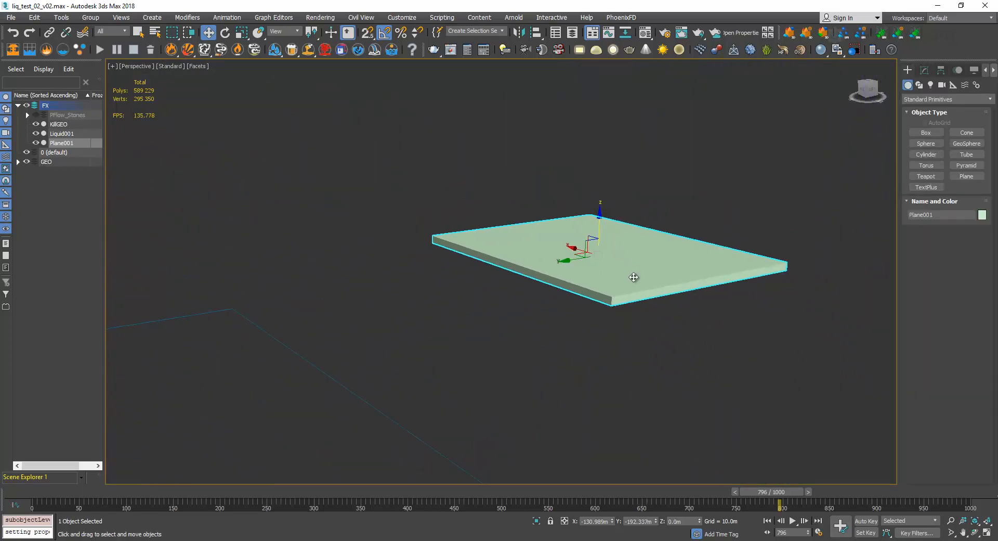
middle_click_drag(633, 277, 893, 151)
key("Delete")
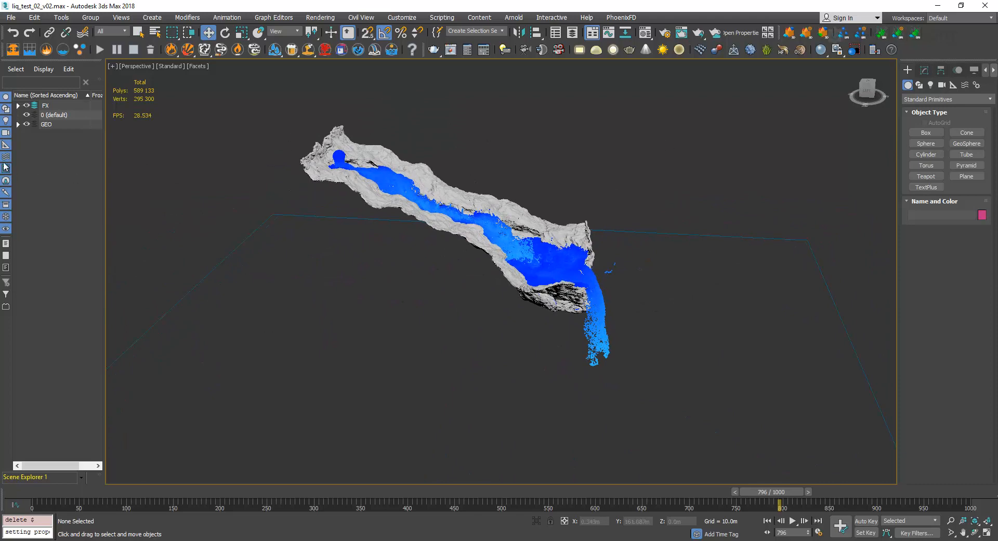
Select Liquid001 in the FX layer and open its Simulation View clear of the lower terrain.
left_click(19, 105)
left_click(62, 133)
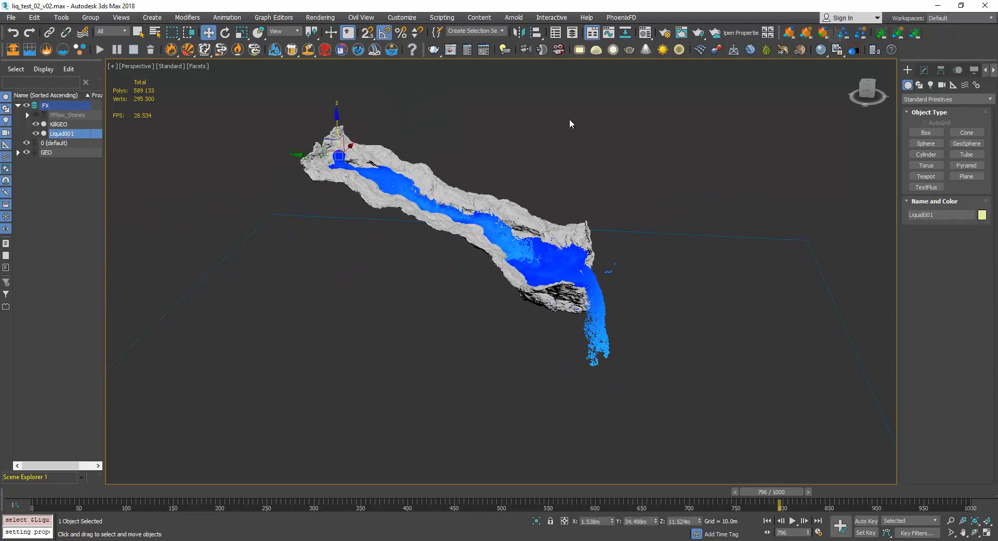
left_click(924, 70)
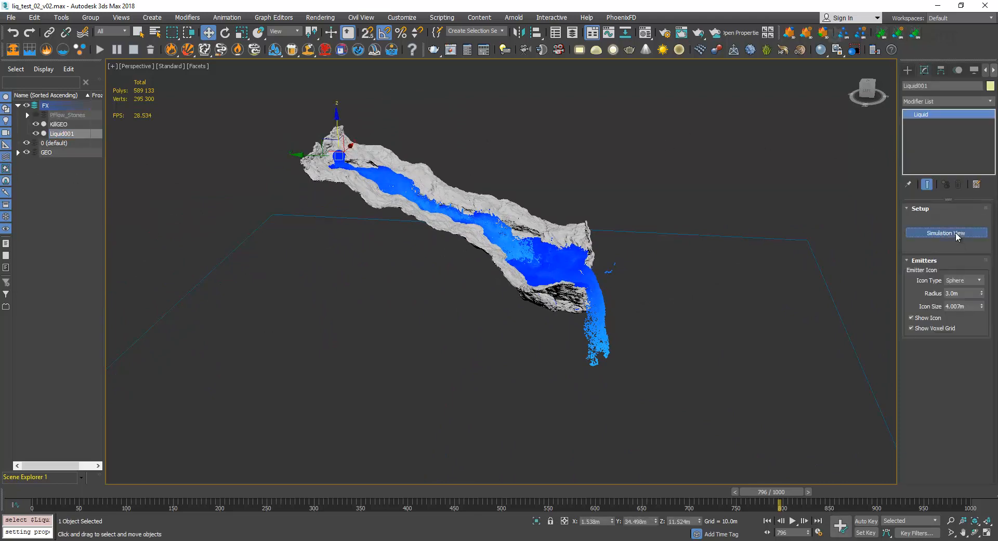
left_click(955, 232)
left_click_drag(350, 119, 271, 115)
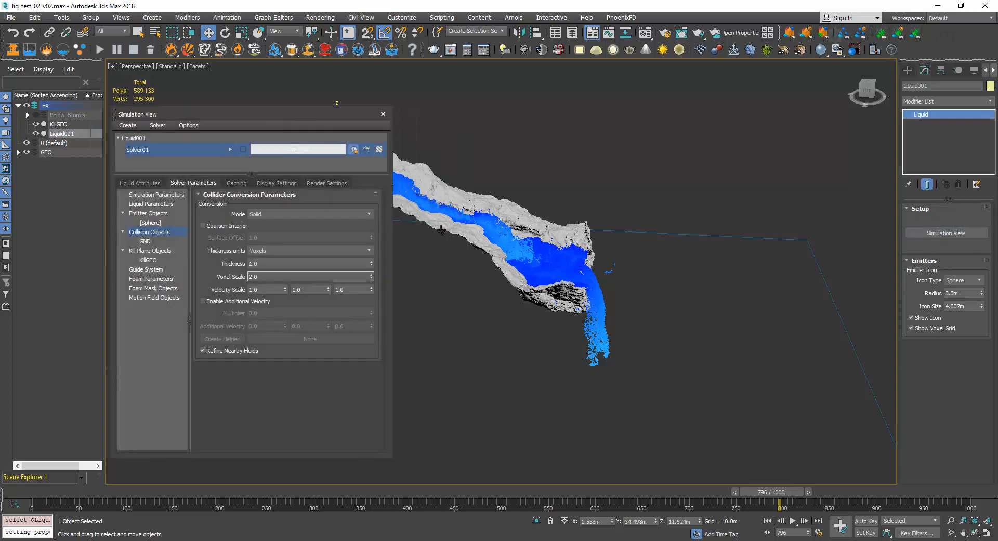
Set the conversion mode of the solver's collision objects to Shell.
scroll(452, 217, "up", 1)
scroll(452, 216, "up", 1)
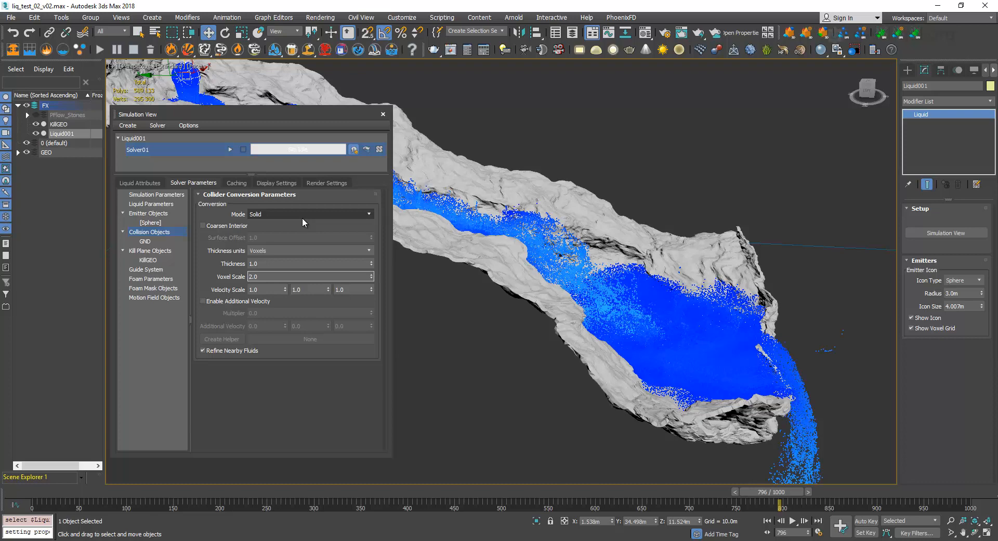
middle_click_drag(513, 288, 585, 283)
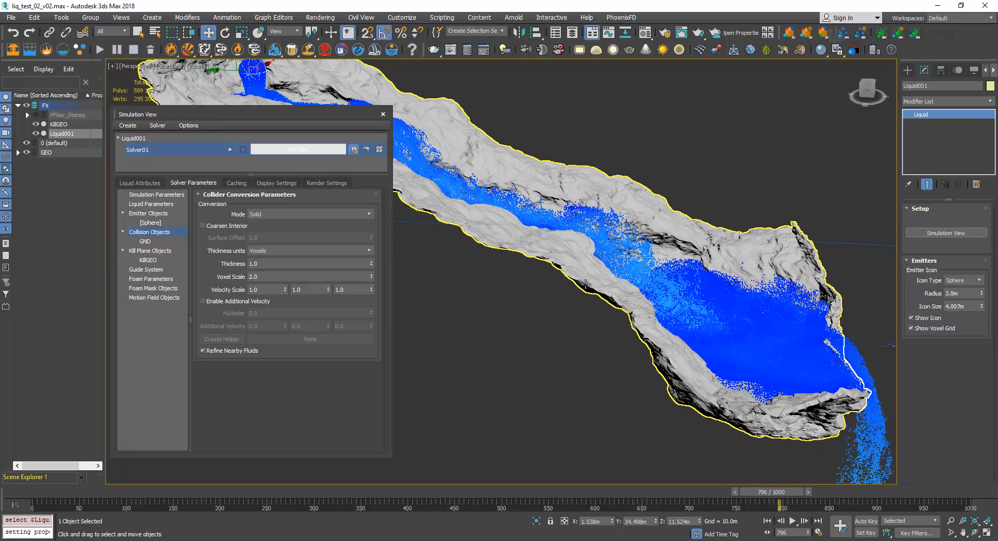
left_click(341, 217)
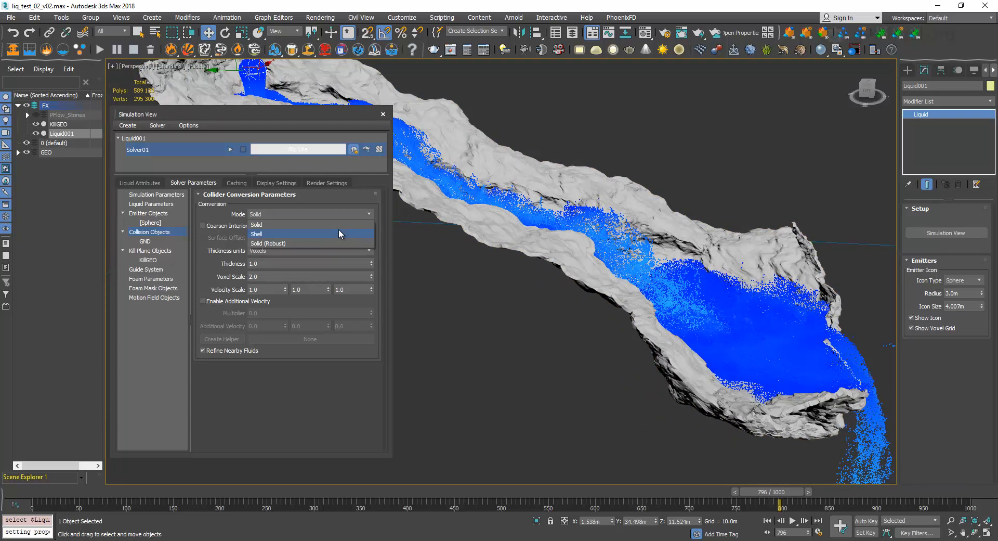
left_click(339, 233)
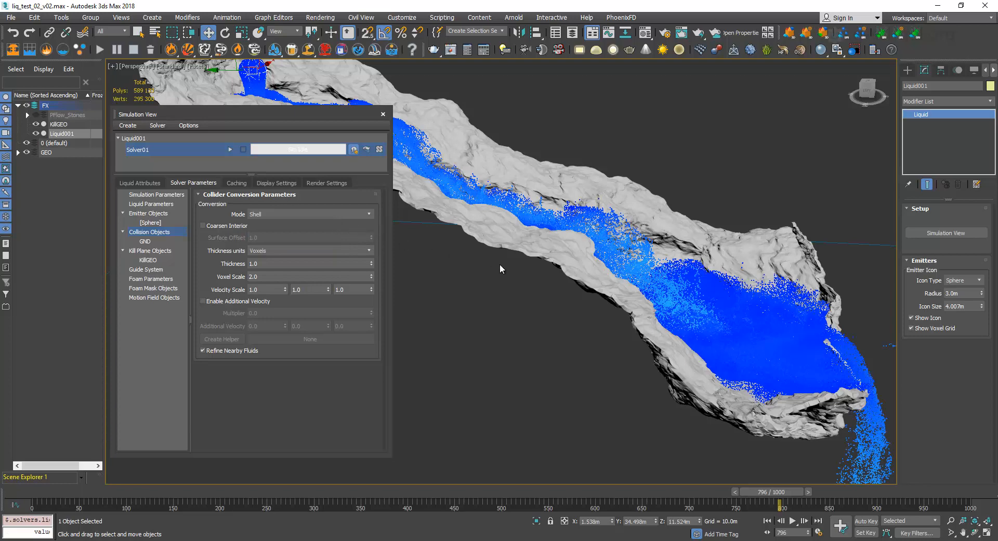
Examine the terrain beside the liquid and open the collider's Thickness value for editing.
middle_click_drag(622, 285, 608, 232)
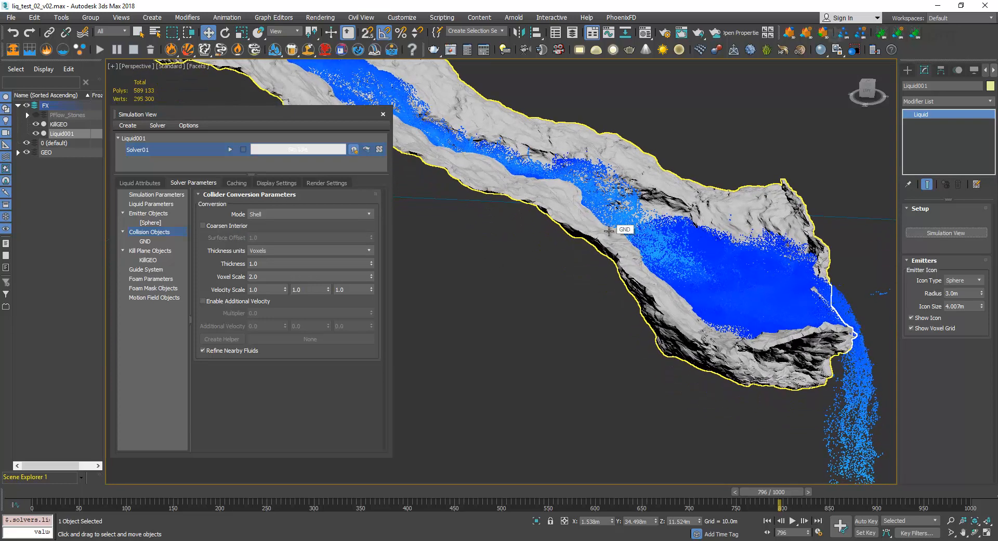
middle_click_drag(609, 230, 547, 270)
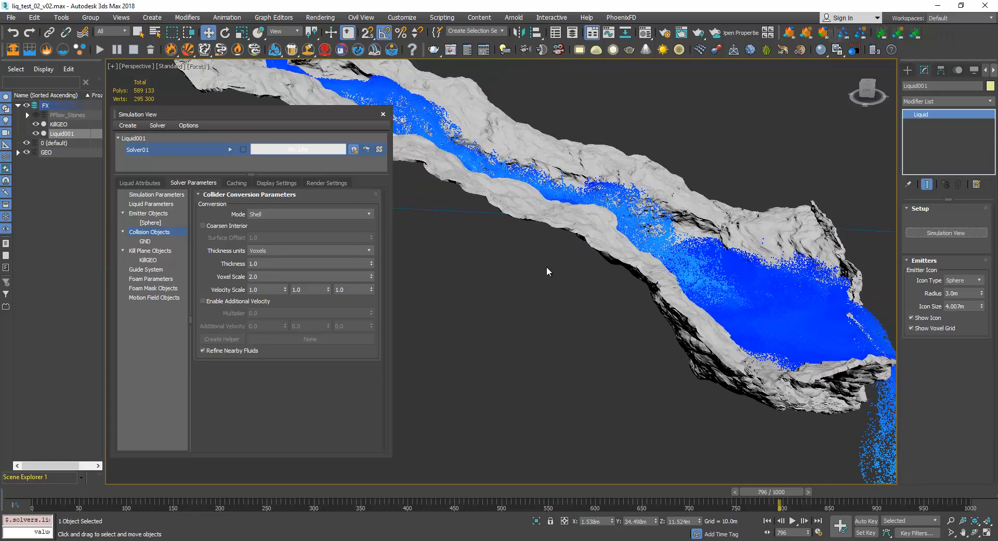
left_click(266, 264)
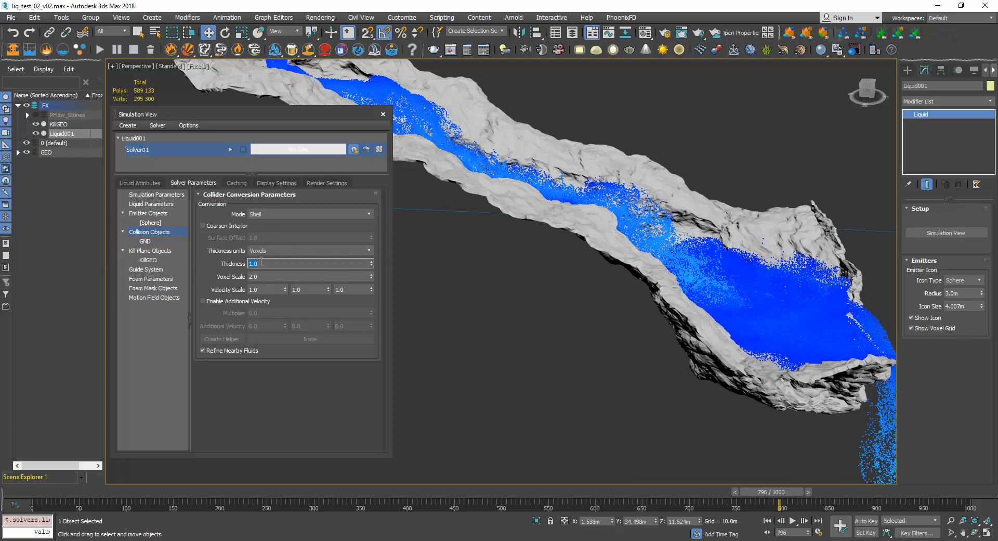
mouse_move(265, 261)
Disable the Shell modifier on the GND terrain and examine its thin surface along the stream.
left_click(497, 141)
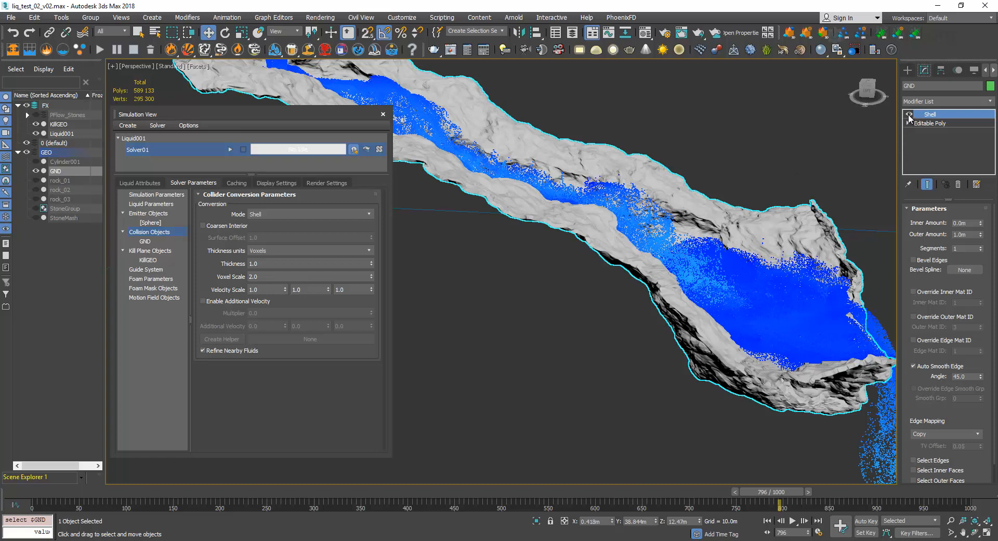
left_click(909, 115)
middle_click_drag(571, 213, 673, 244)
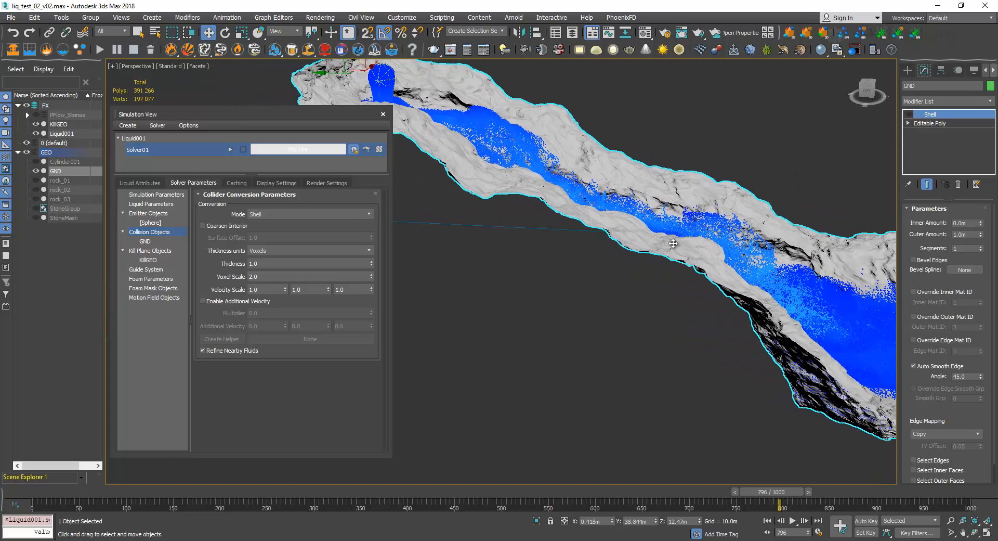
scroll(527, 185, "up", 4)
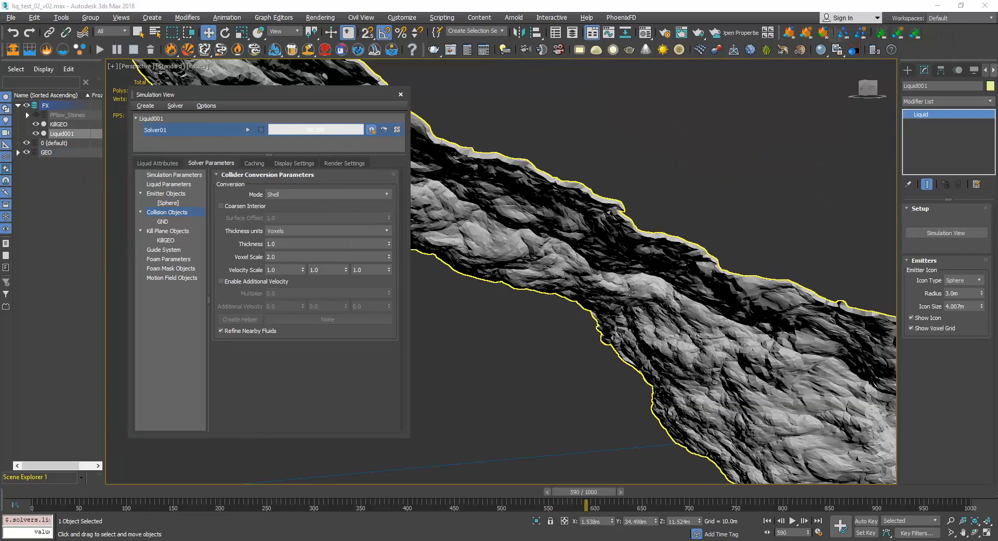
scroll(623, 272, "up", 6)
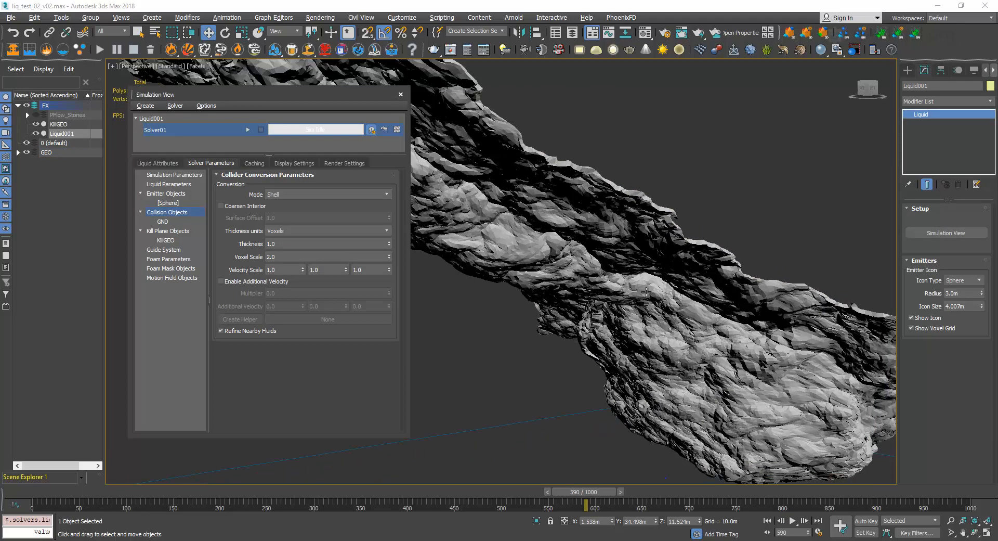
Select the GND terrain and turn off its Shell modifier.
scroll(623, 272, "down", 6)
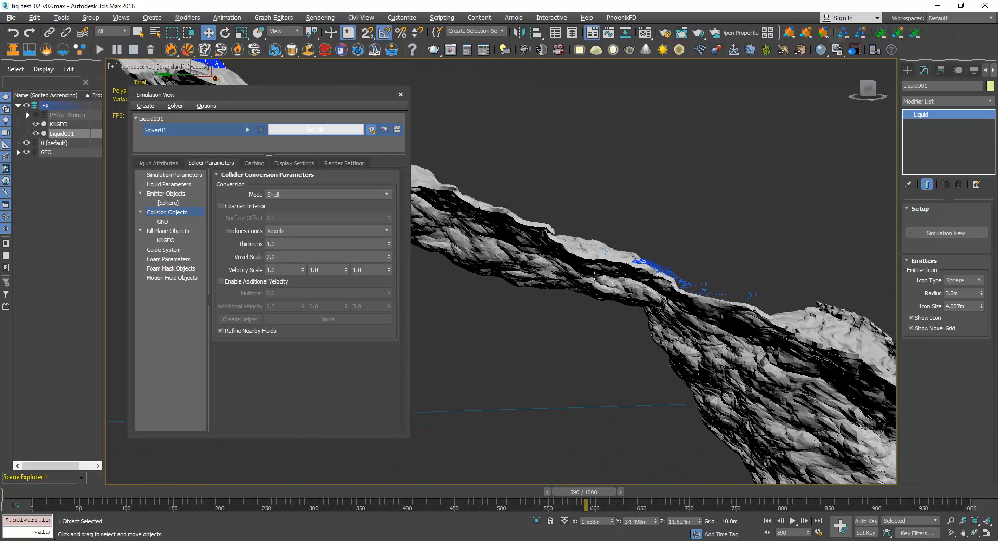
left_click(584, 278)
left_click(919, 114)
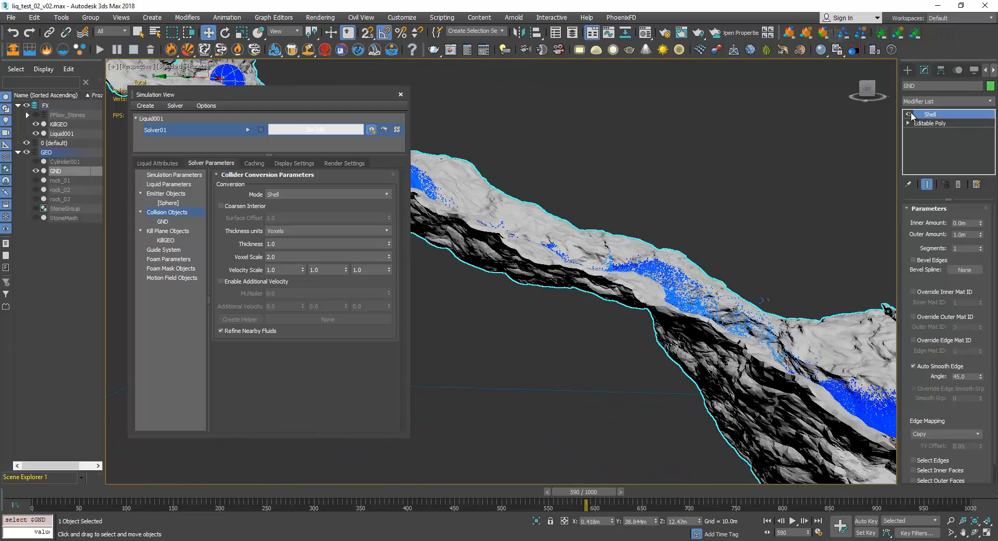
left_click(911, 114)
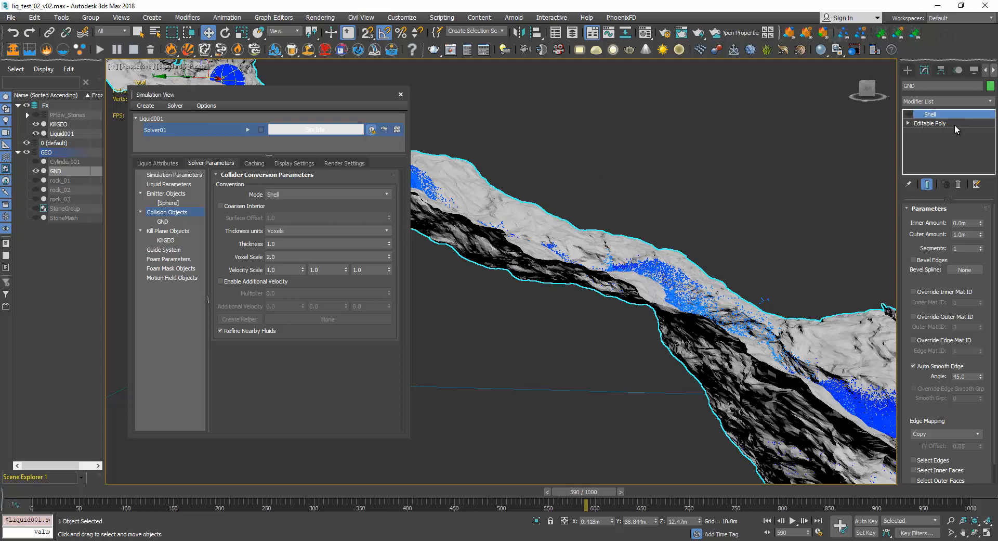
Examine the open edge and underside of the unthickened GND terrain from several angles.
middle_click_drag(600, 245, 684, 189)
scroll(598, 174, "up", 2)
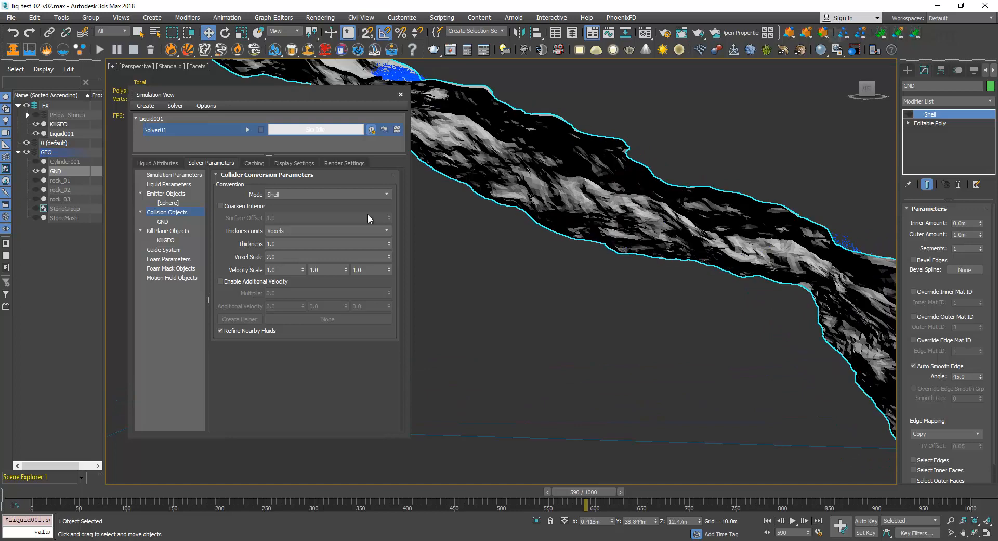
mouse_move(582, 193)
middle_mouse_down()
mouse_move(580, 227)
mouse_move(577, 175)
middle_mouse_up()
scroll(619, 233, "up", 3)
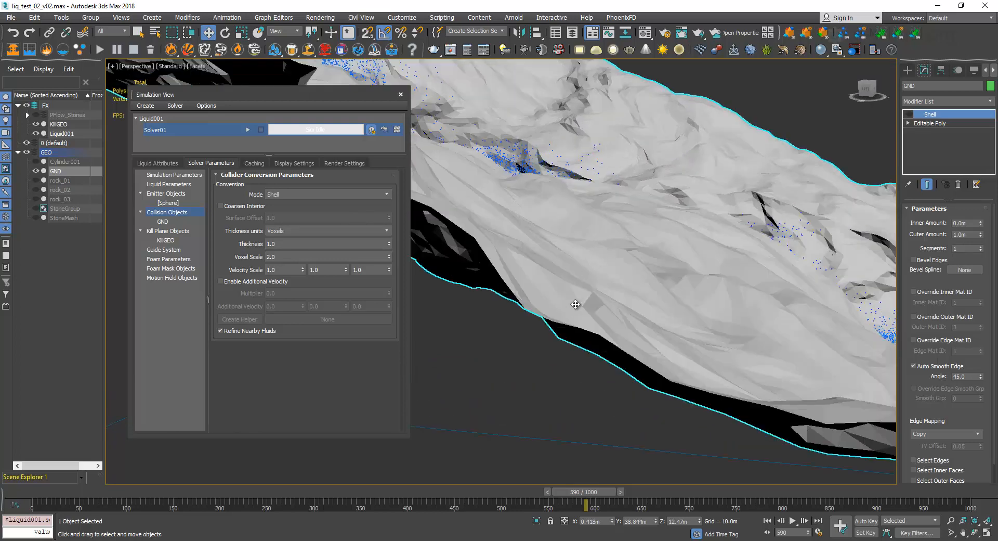
middle_click_drag(559, 312, 739, 414)
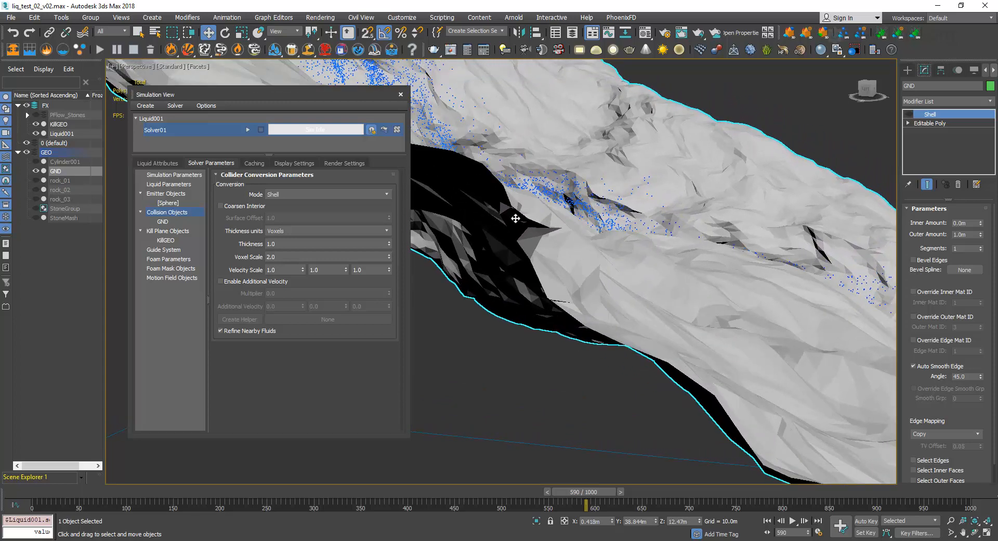
middle_click_drag(516, 219, 664, 119, "alt")
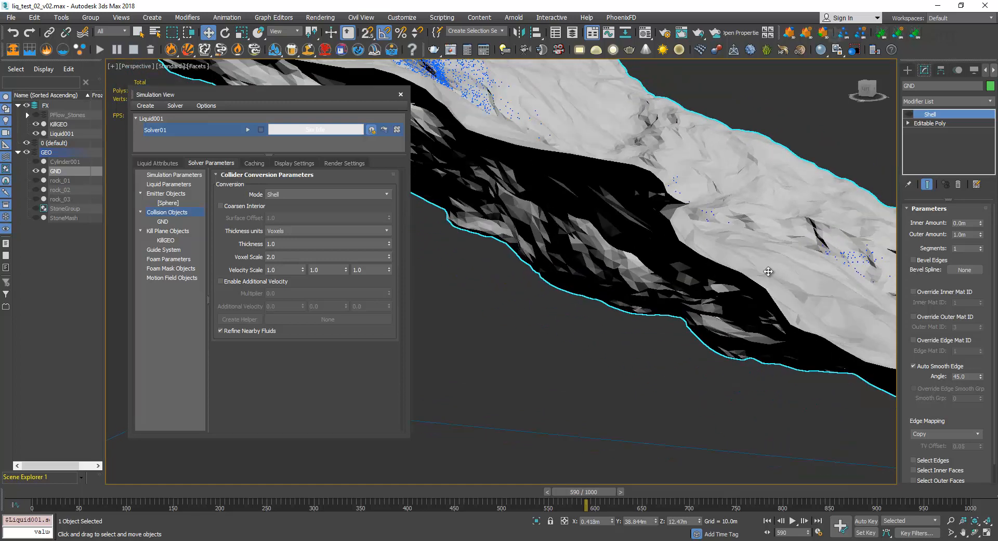
middle_click_drag(769, 272, 725, 240, "alt")
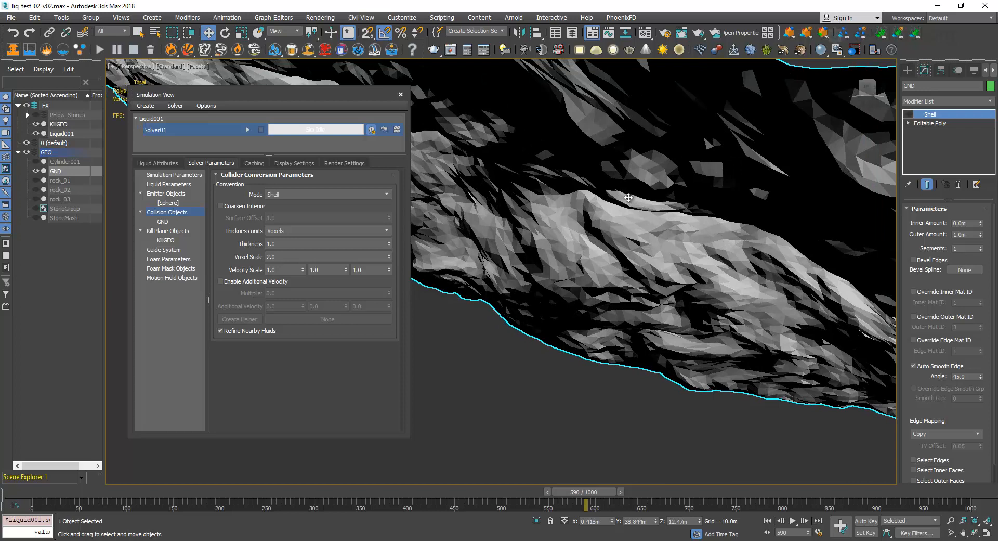
middle_click_drag(626, 198, 631, 220, "alt")
scroll(633, 210, "down", 5)
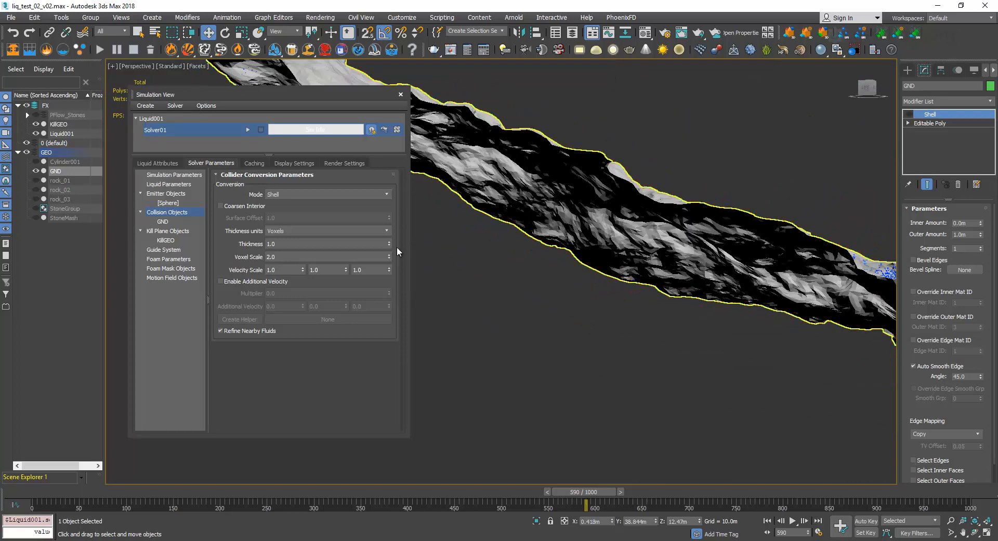
Set the collider Thickness to 2 voxels and restore it to 1.
double_click(284, 244)
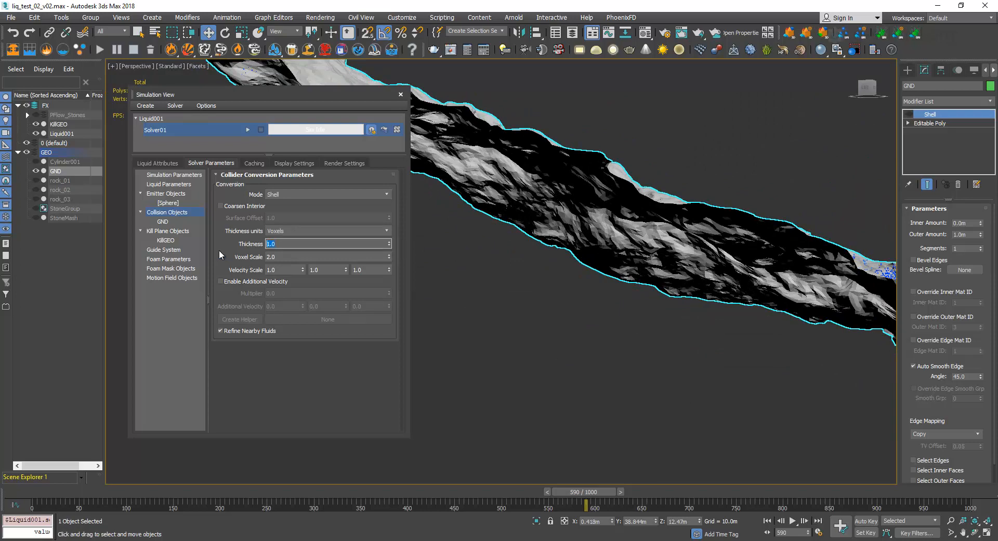
type("2")
key("Return")
type("1")
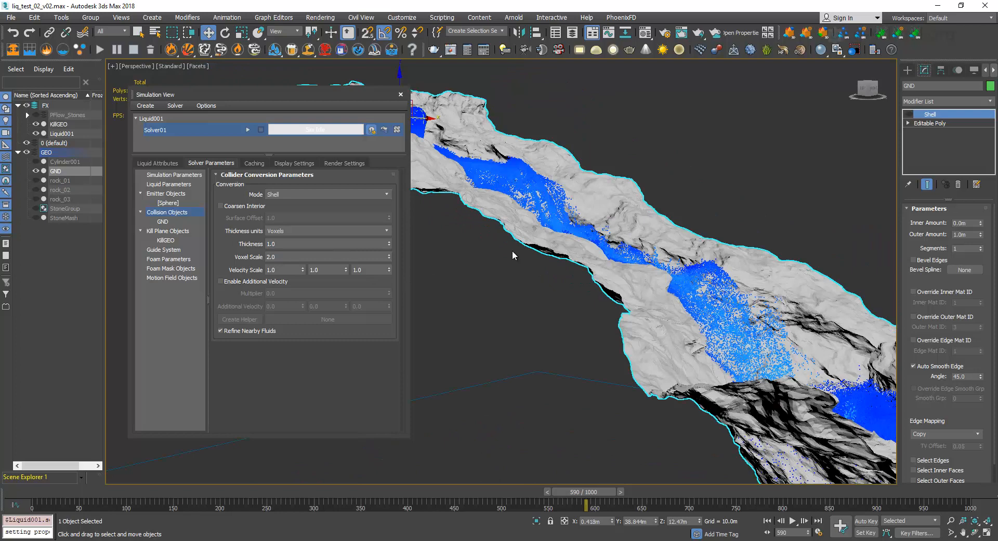
Display the solver's general simulation parameters and examine the Master Voxel Size.
left_click(197, 177)
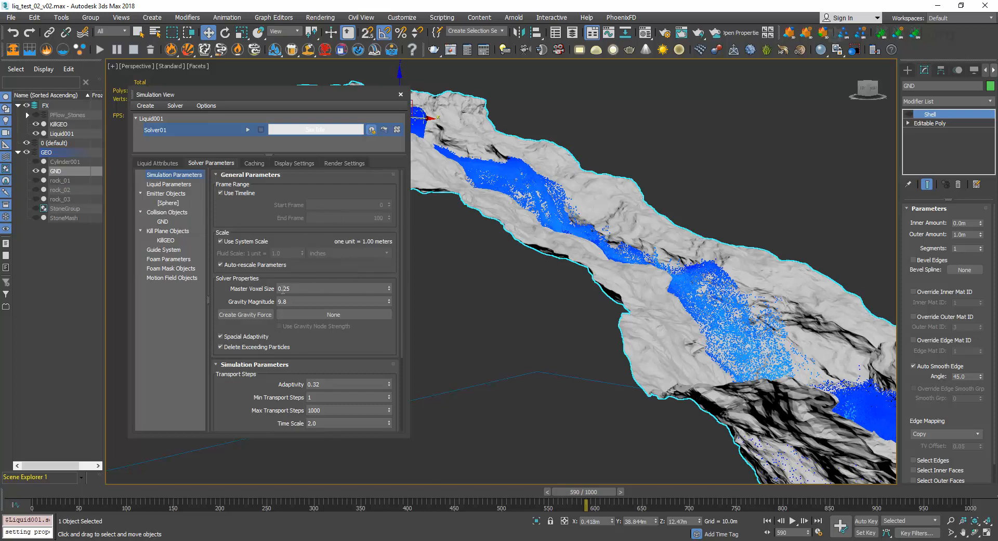
Compare the solver's Master Voxel Size with the Thickness value in the collider conversion parameters.
left_click(281, 288)
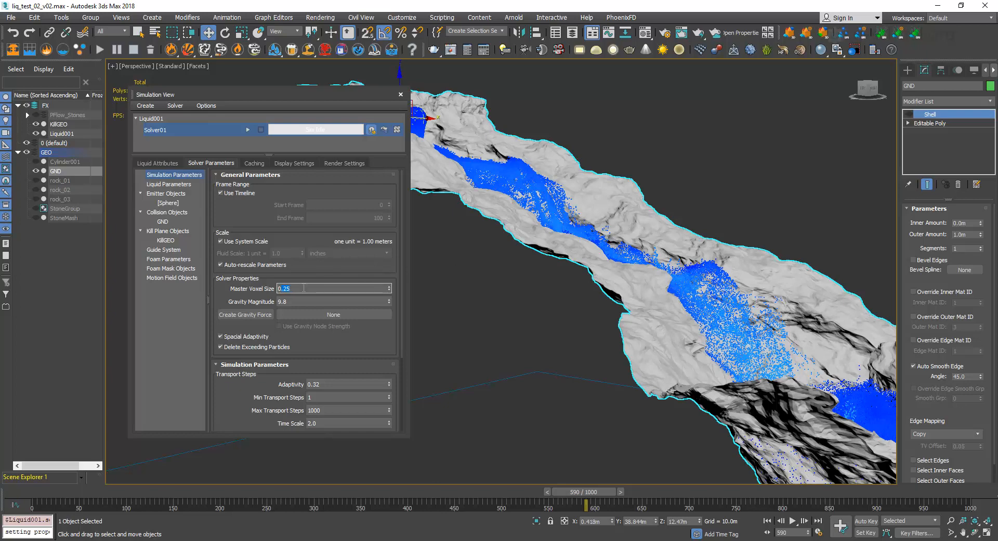
left_click(182, 213)
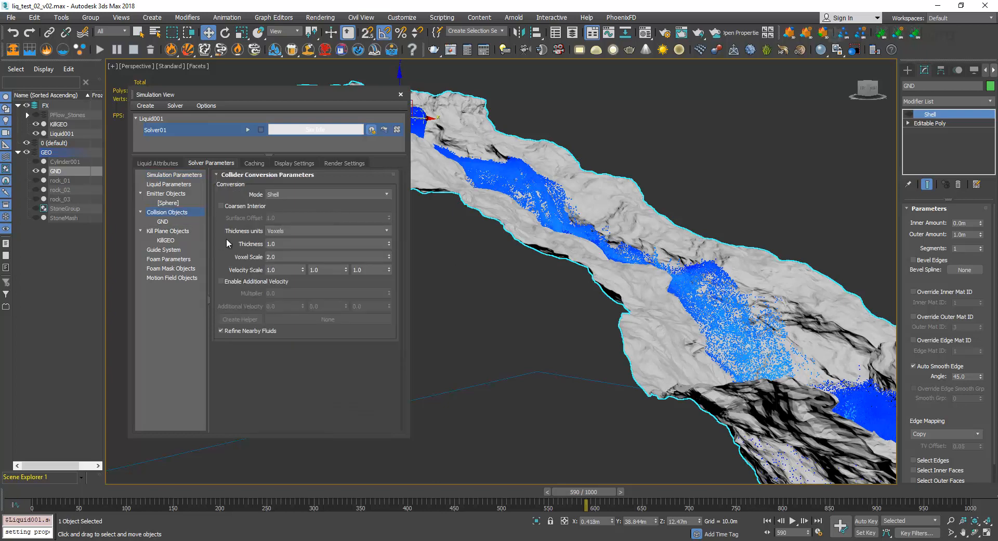
left_click(281, 243)
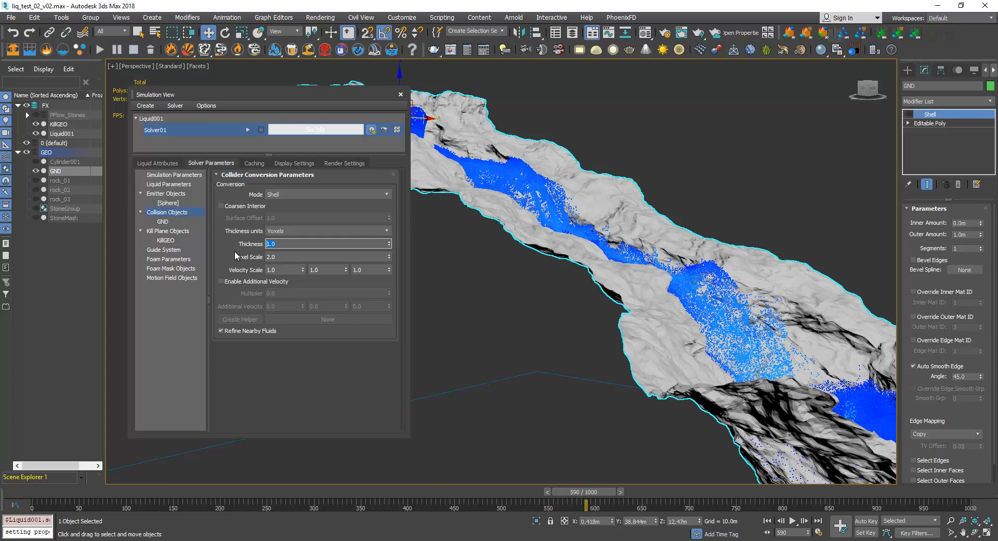
Turn the GND terrain's Shell modifier back on and compare its Outer Amount with the solver's Master Voxel Size.
left_click(910, 115)
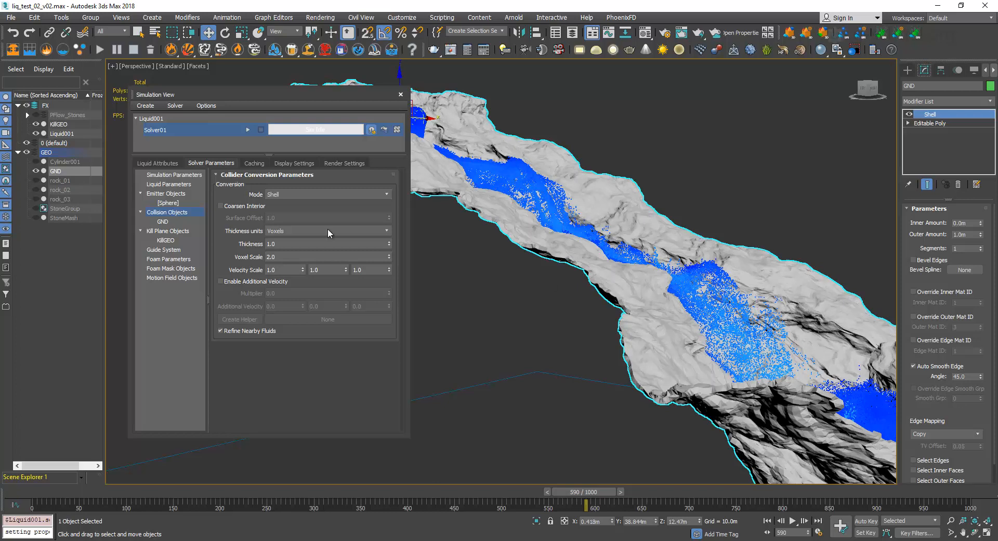
left_click(174, 175)
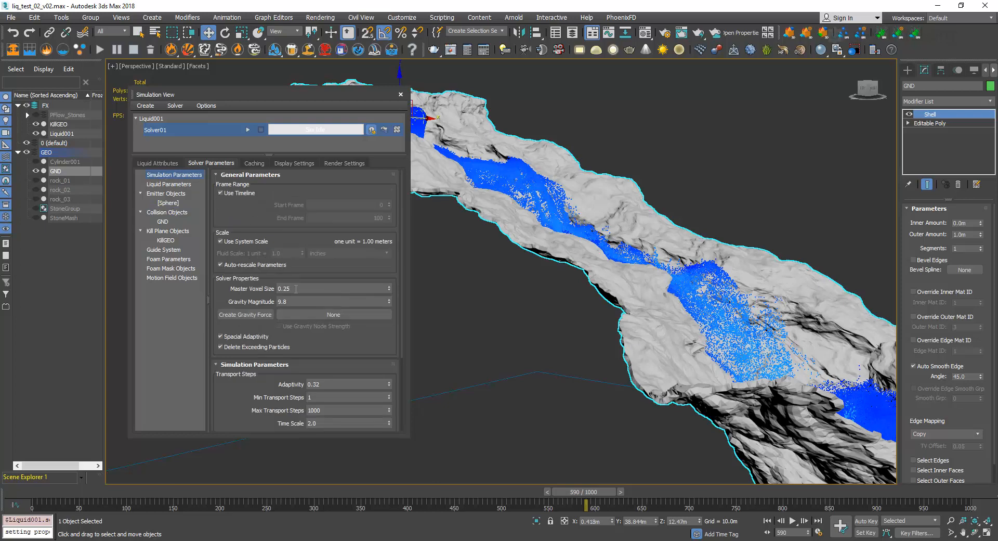
left_click(965, 234)
left_click(296, 291)
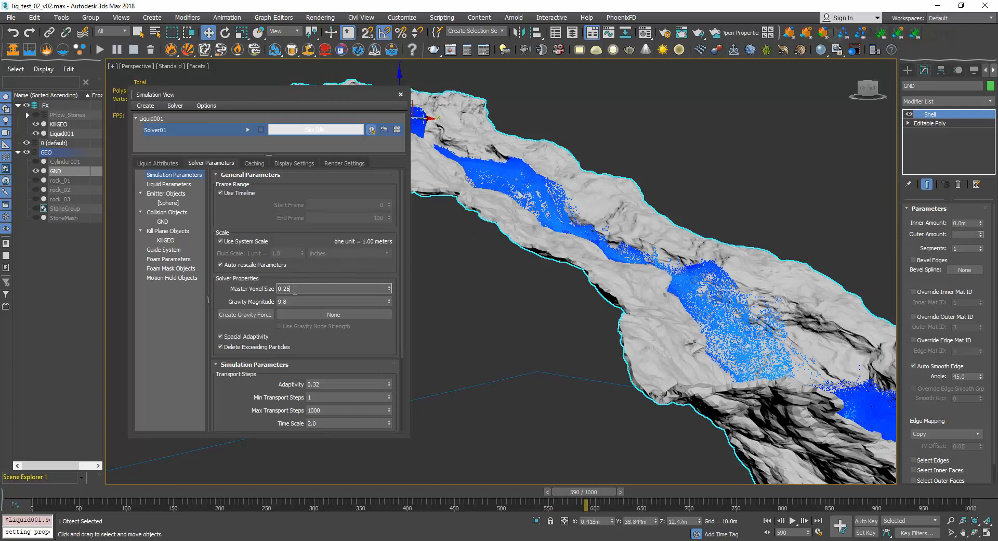
Set the conversion Mode of the solver's collision objects to Solid.
left_click(176, 212)
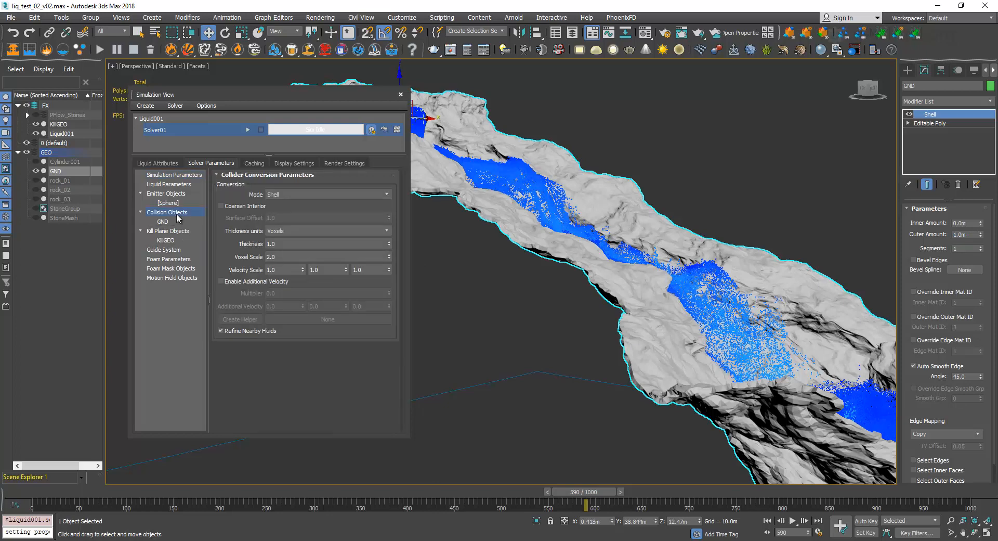
left_click(302, 193)
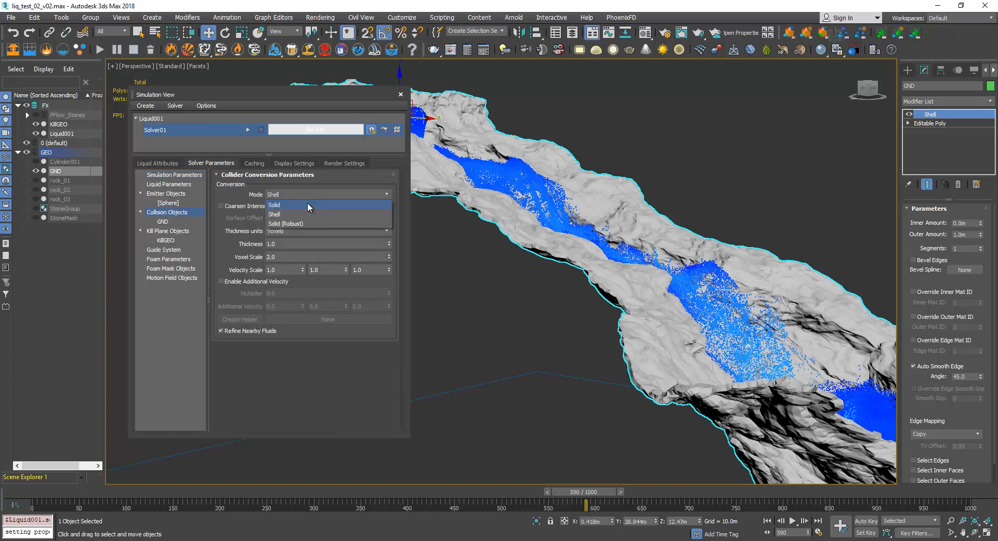
left_click(307, 201)
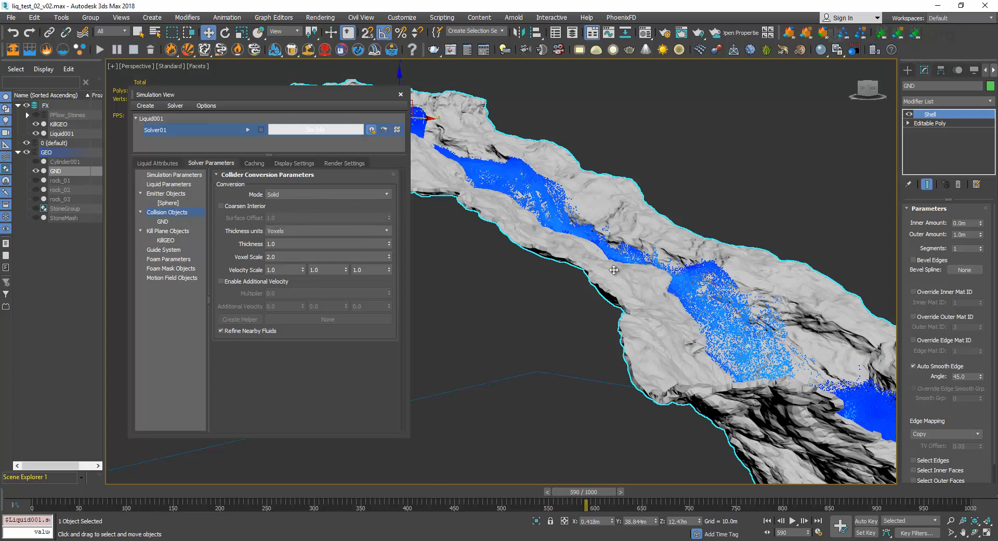
Create a plane primitive about 4.2 m long and 3 m wide in the empty space in front of the terrain.
middle_click_drag(615, 271, 636, 249)
scroll(636, 249, "down", 2)
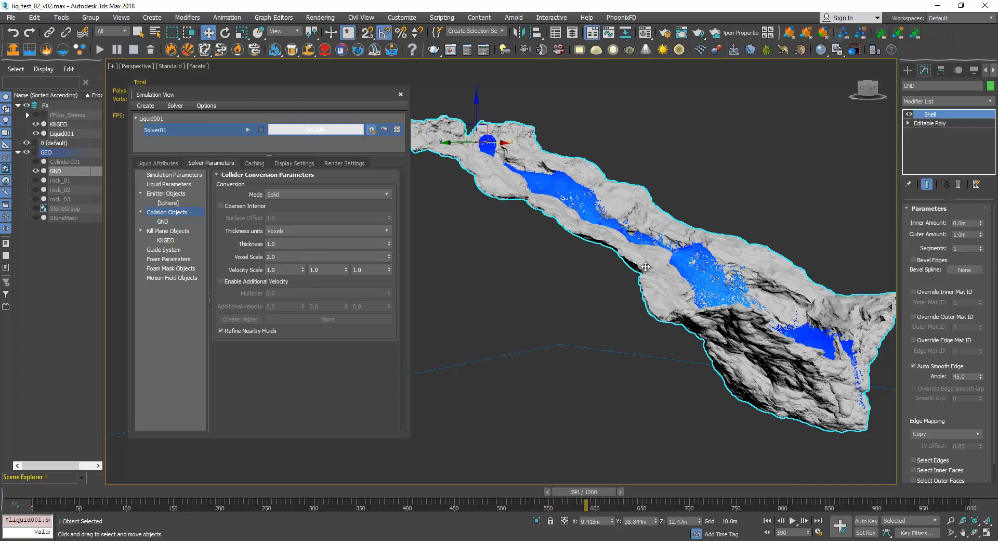
scroll(745, 320, "down", 3)
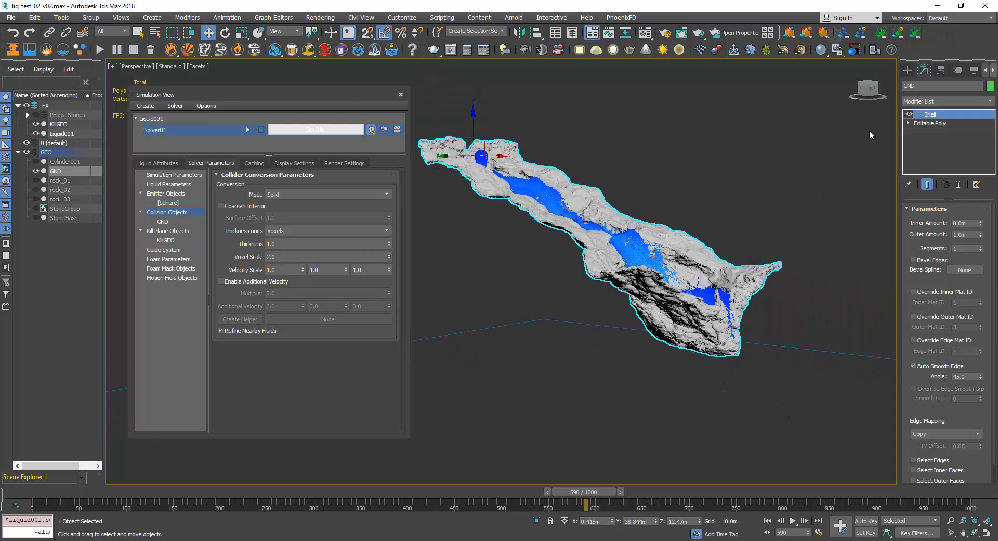
left_click(908, 70)
left_click(966, 176)
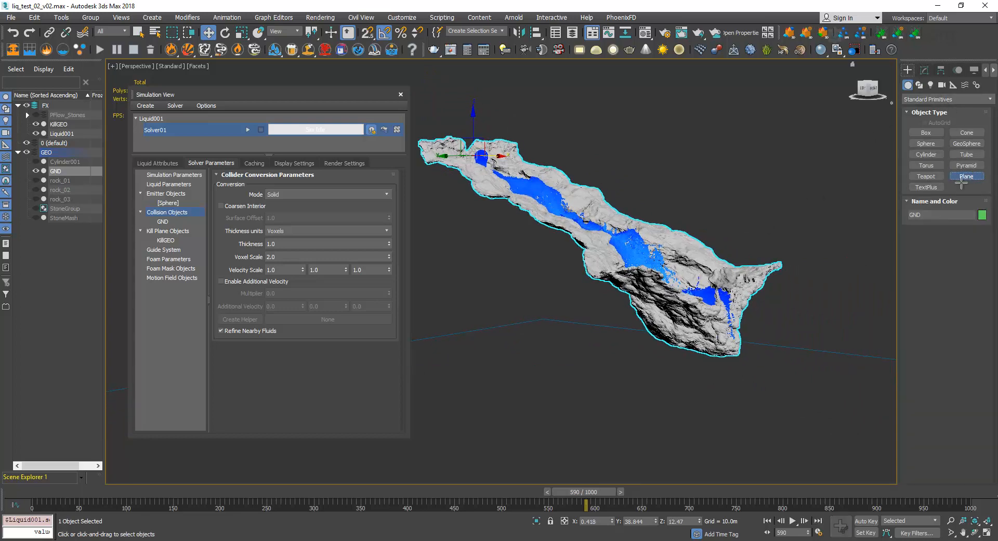
left_click_drag(600, 383, 759, 460)
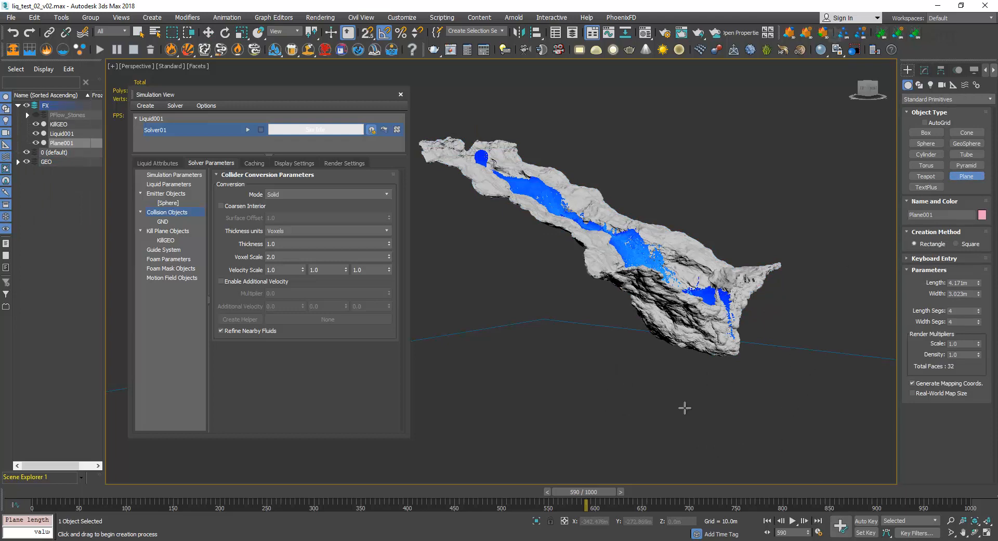
Move the new plane from outside the grid to beside the lower end of the GND terrain, around X -70.6 m, Y -94.6 m.
middle_click_drag(689, 394, 698, 371, "alt")
key("w")
scroll(706, 397, "down", 6)
left_click_drag(692, 387, 629, 331)
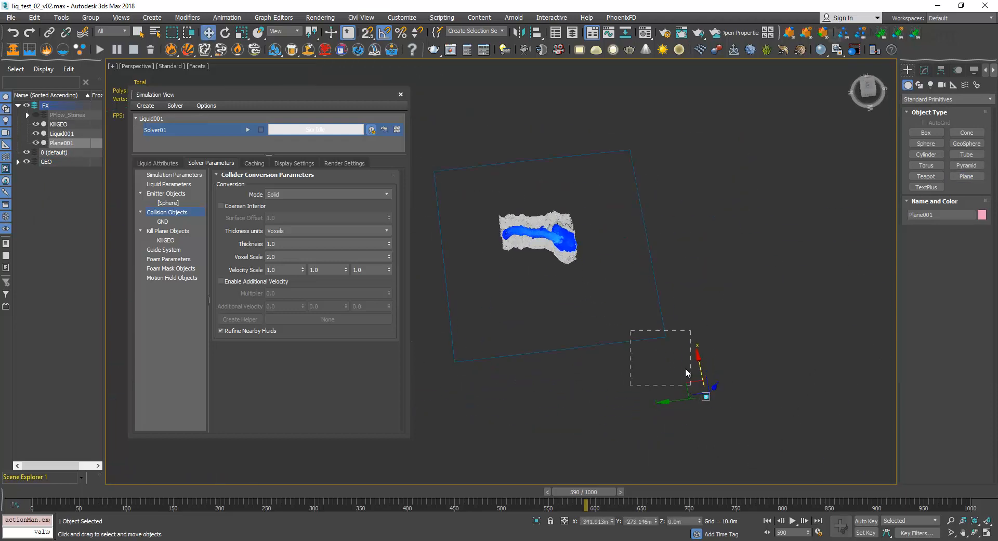
key("ctrl+z")
left_click_drag(695, 383, 574, 262)
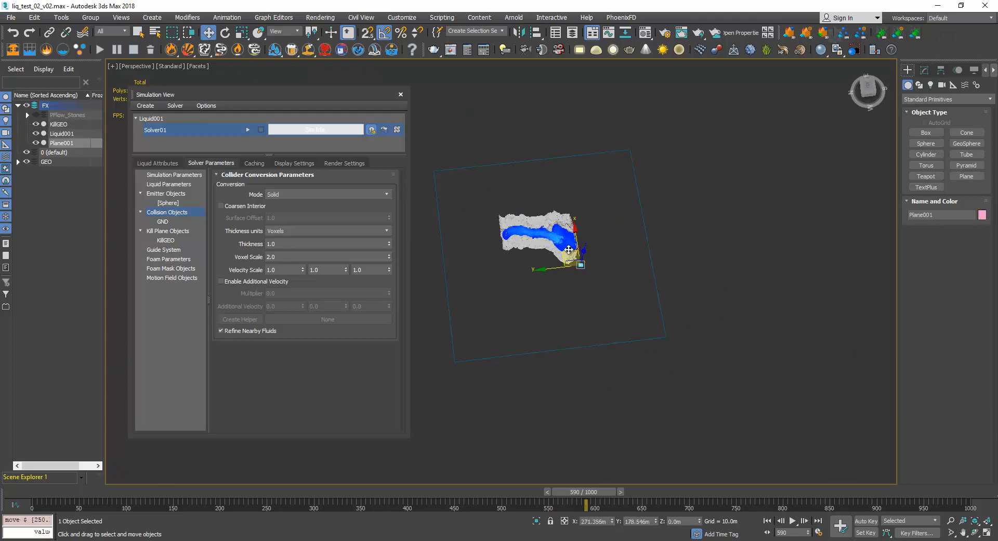
scroll(586, 267, "up", 10)
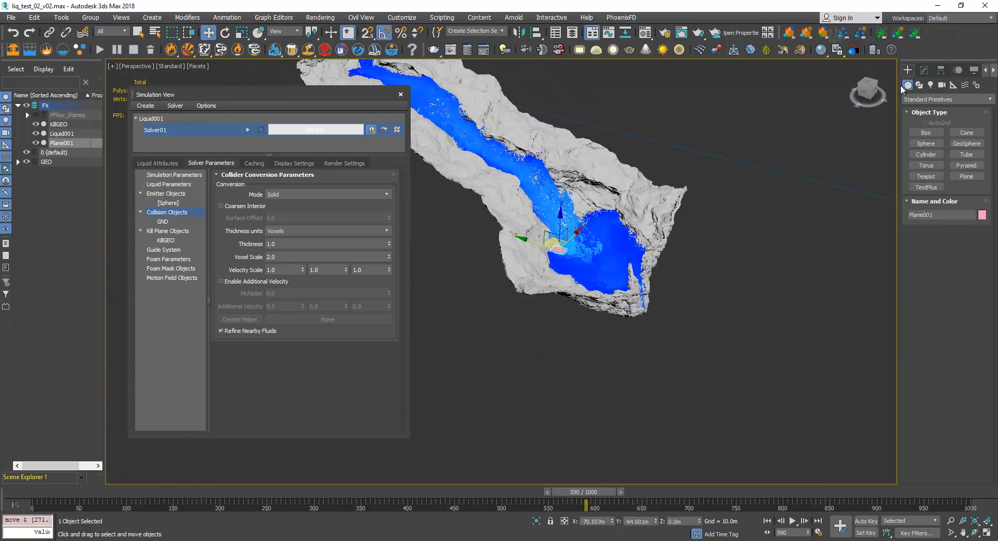
Enlarge the plane to a length of about 12.43 m and a width of about 48.25 m.
left_click(924, 70)
left_click_drag(978, 223, 981, 145)
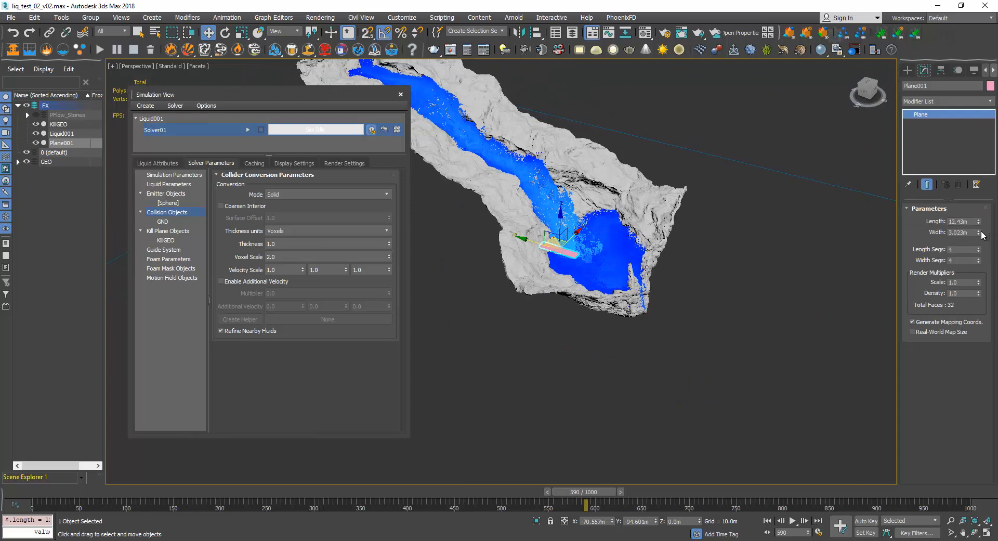
left_click_drag(978, 232, 979, 172)
Select the GND terrain and add the new plane to the liquid's colliders.
middle_click_drag(606, 324, 699, 295, "alt")
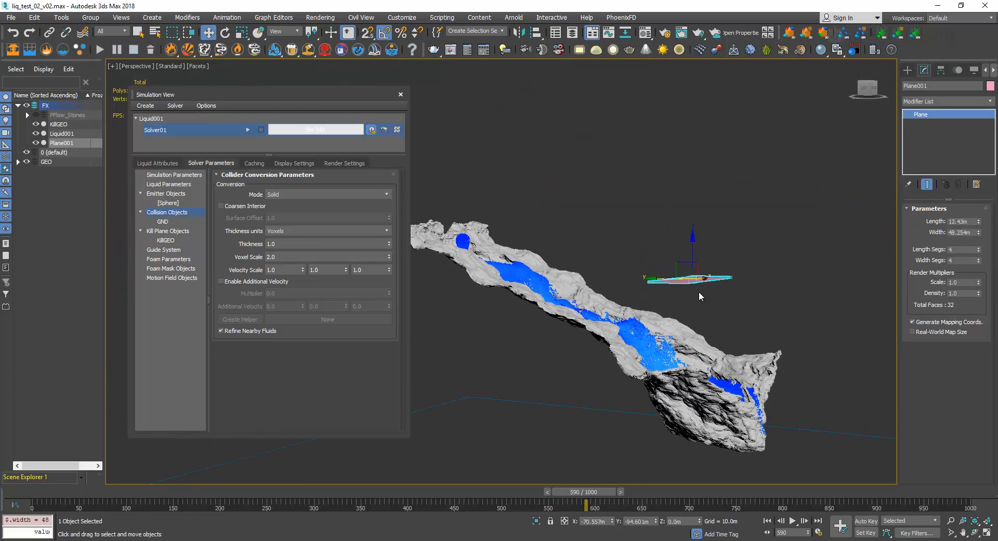
scroll(647, 289, "up", 3)
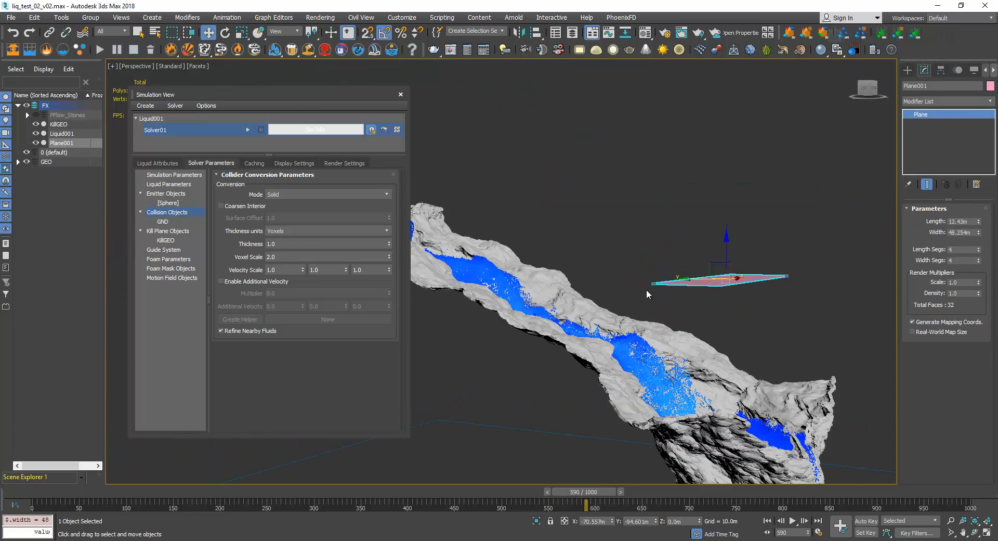
left_click(515, 312)
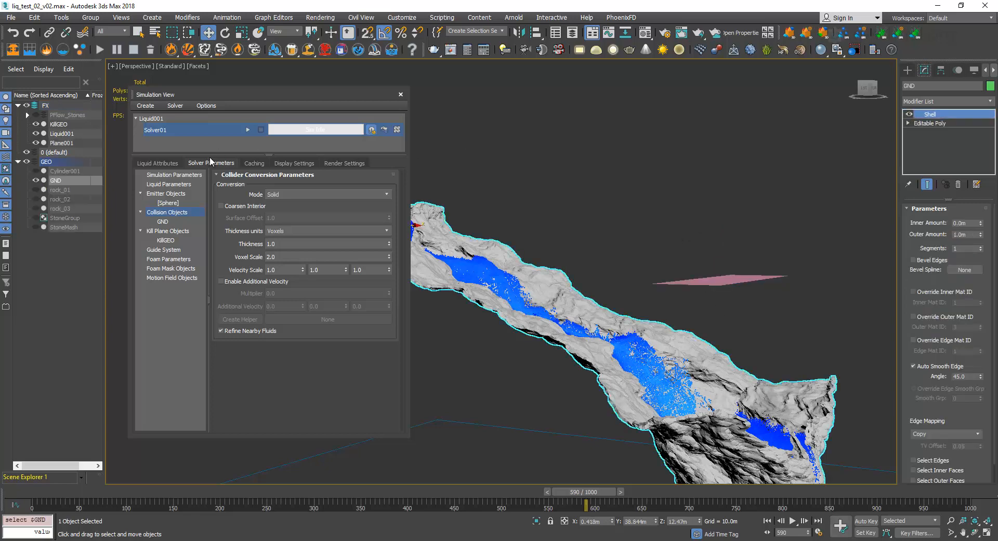
left_click(158, 163)
left_click(182, 322)
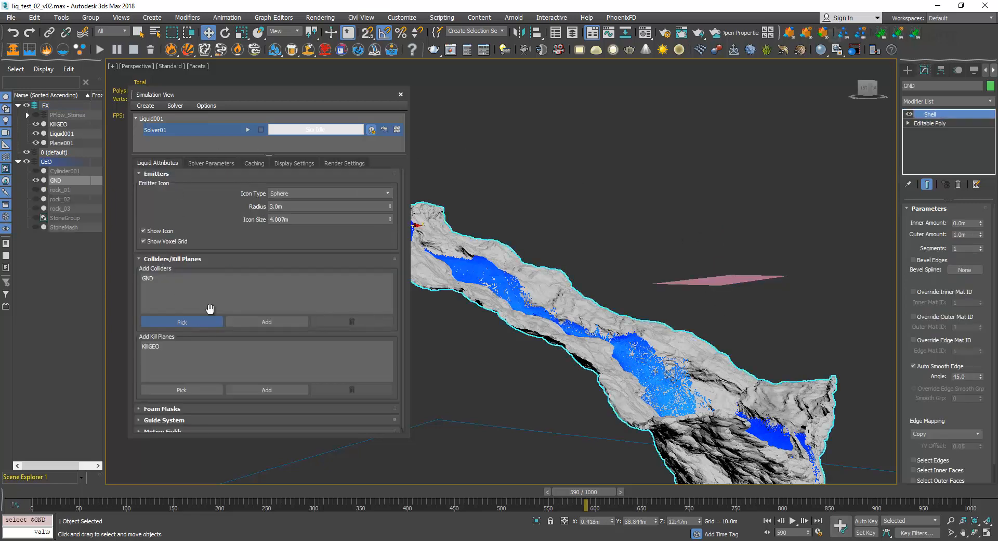
left_click(681, 296)
left_click(182, 322)
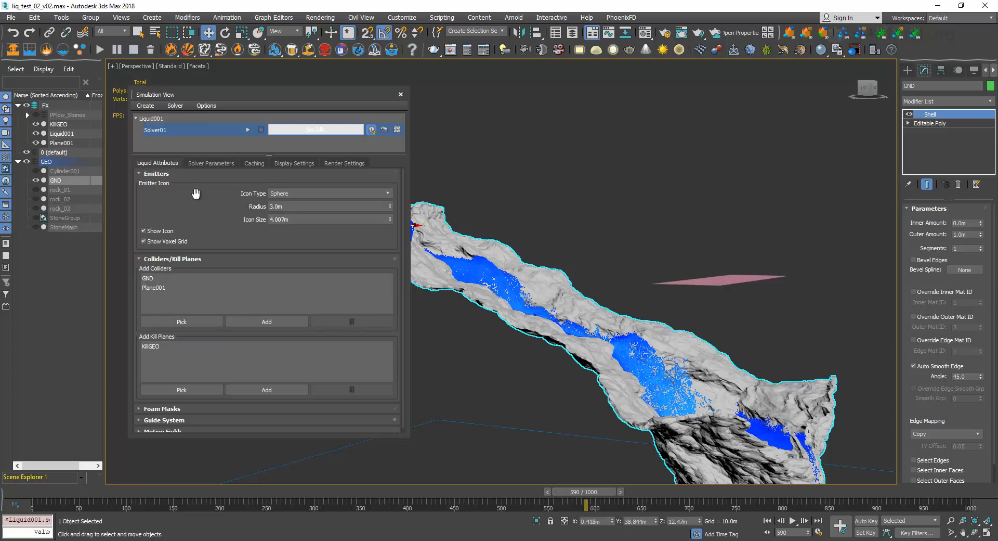
Display the collider conversion parameters again and select the plane floating above the terrain.
left_click(212, 163)
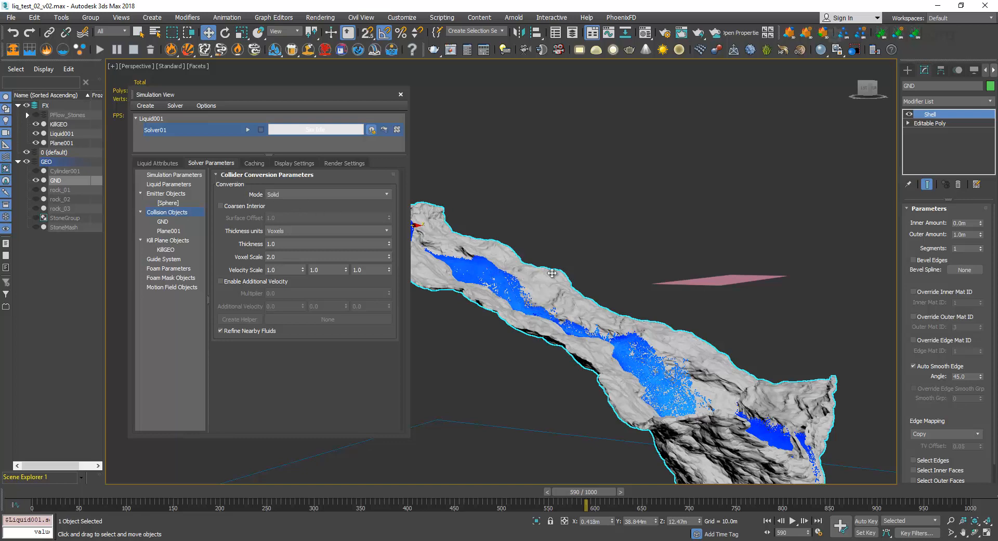
left_click_drag(759, 263, 775, 327)
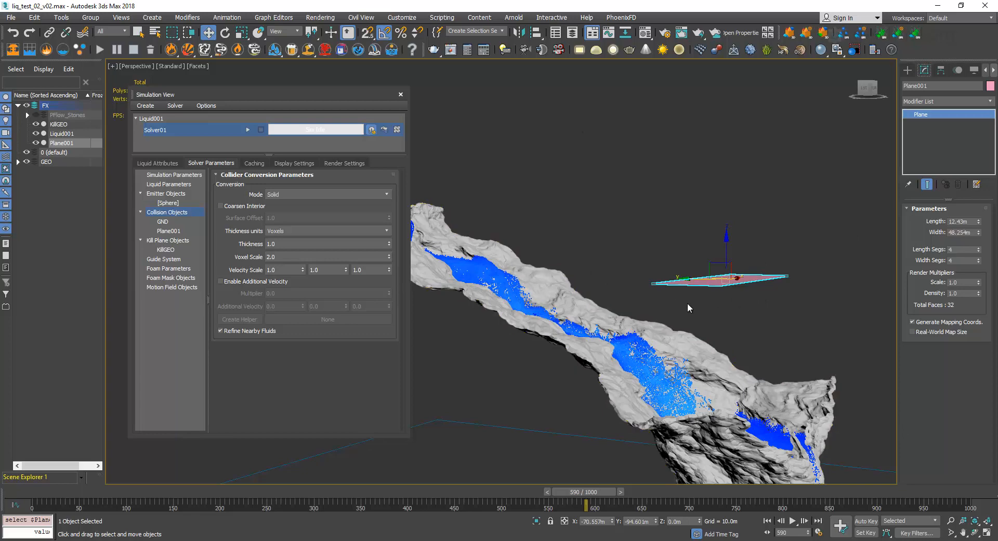
Enable Override Global Controls for the Plane001 collider and compare its parameters with the global collision object settings.
left_click(169, 231)
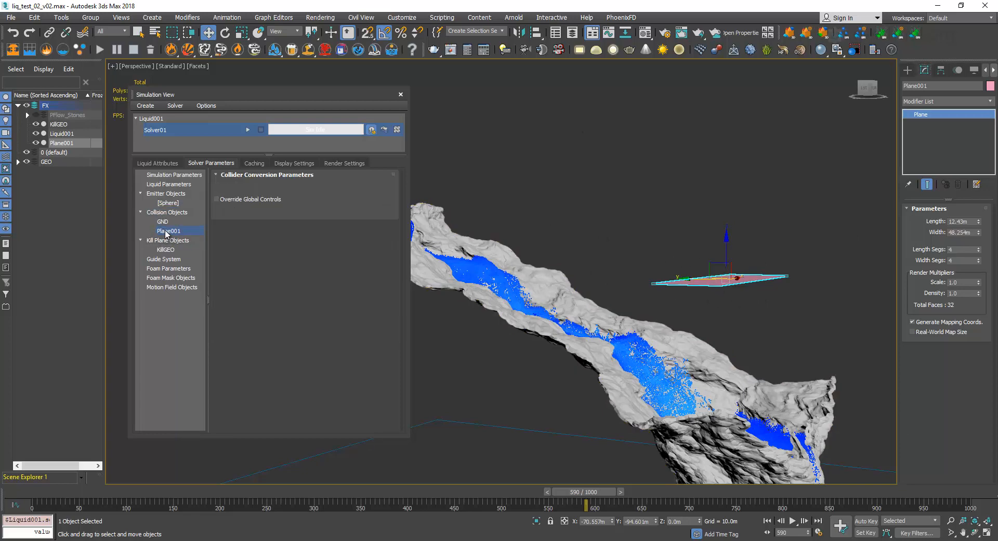
left_click(217, 199)
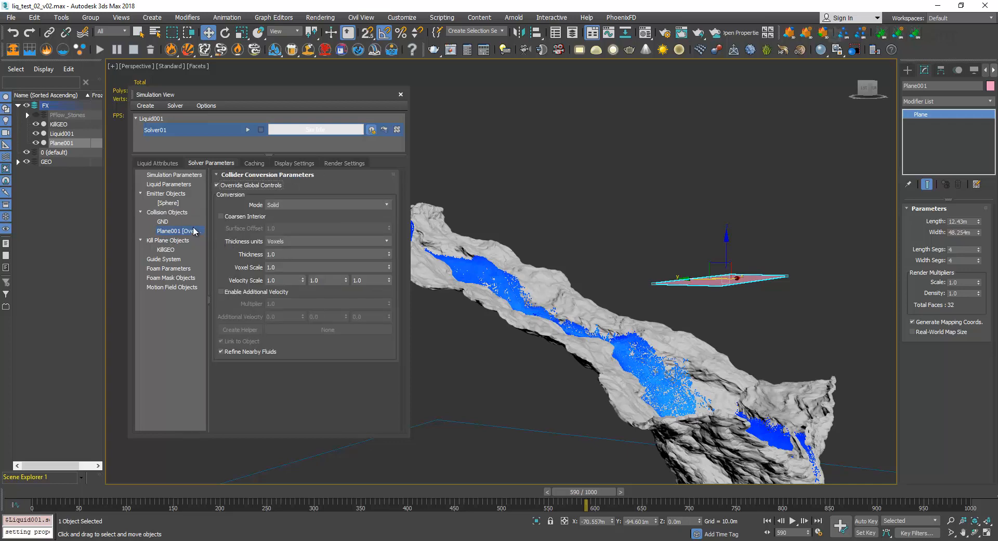
left_click(157, 212)
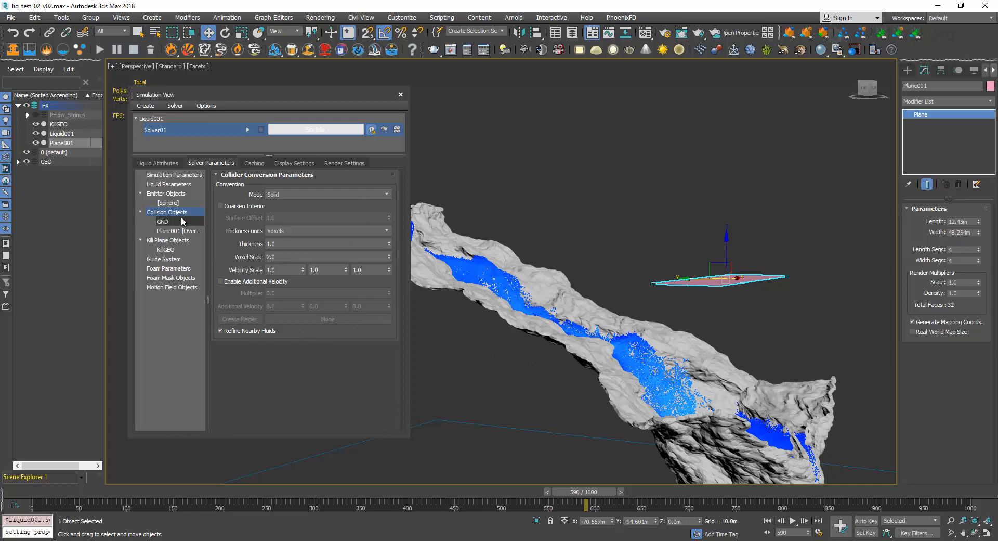
left_click(171, 231)
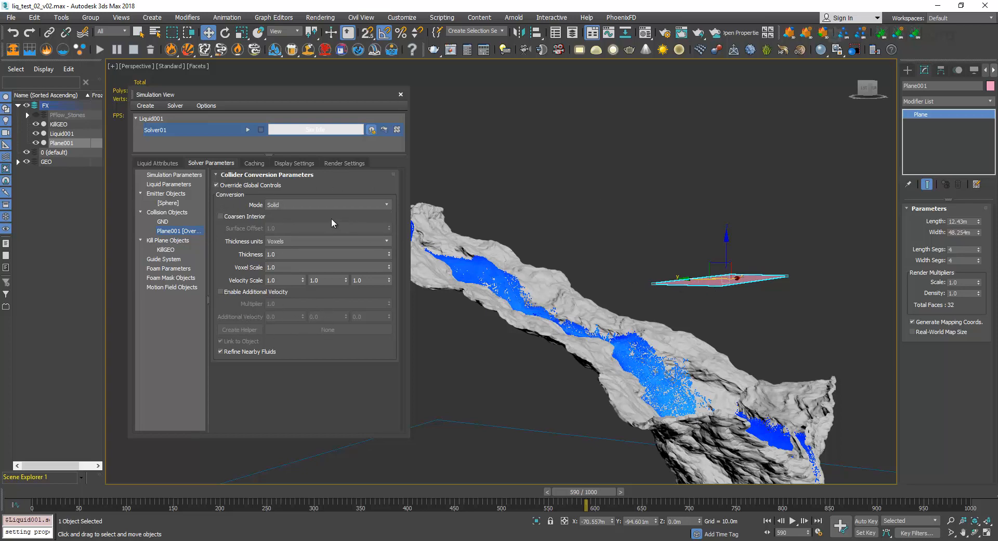
Set the Plane001 collider's conversion mode to Shell with a thickness of 2, and compare it with the global collider settings.
left_click(307, 206)
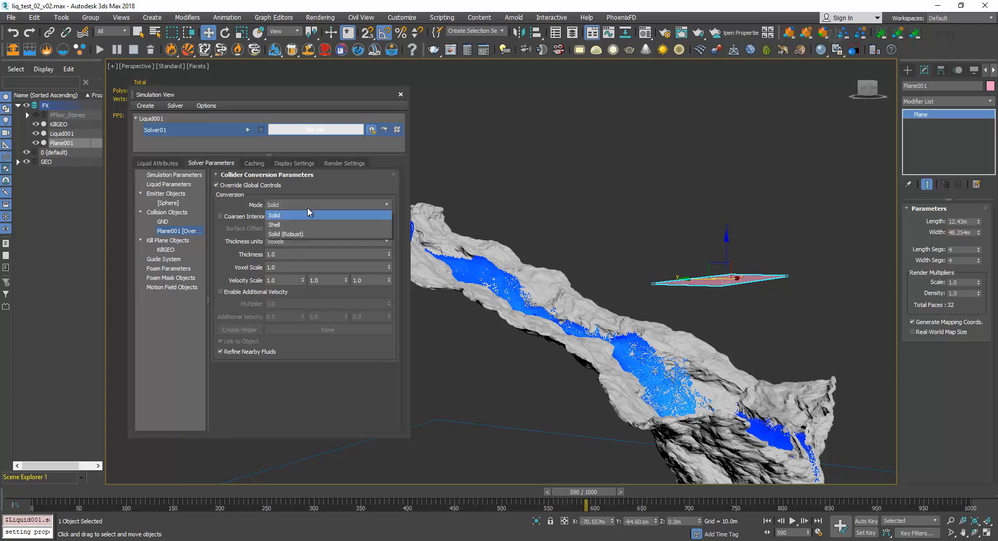
left_click(304, 226)
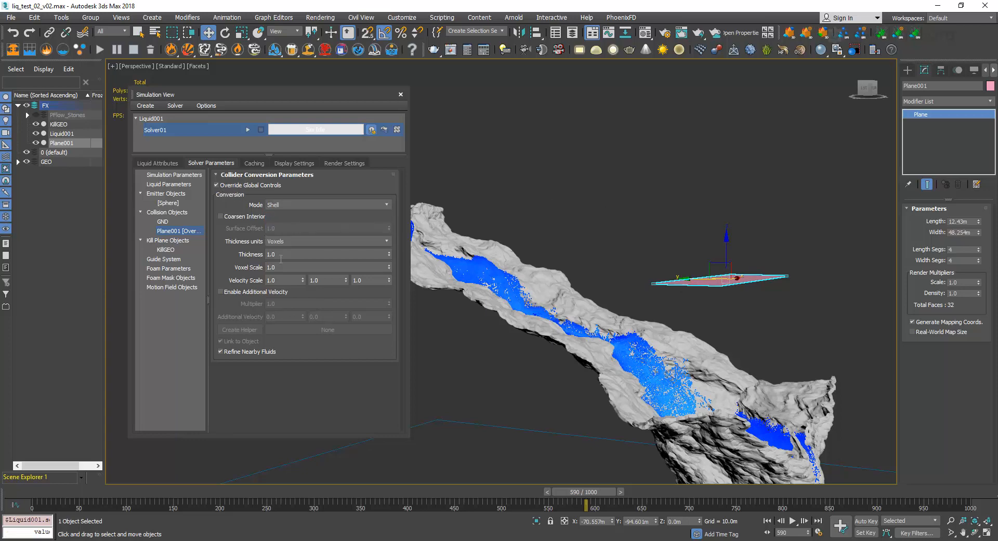
left_click_drag(285, 255, 247, 260)
type("2")
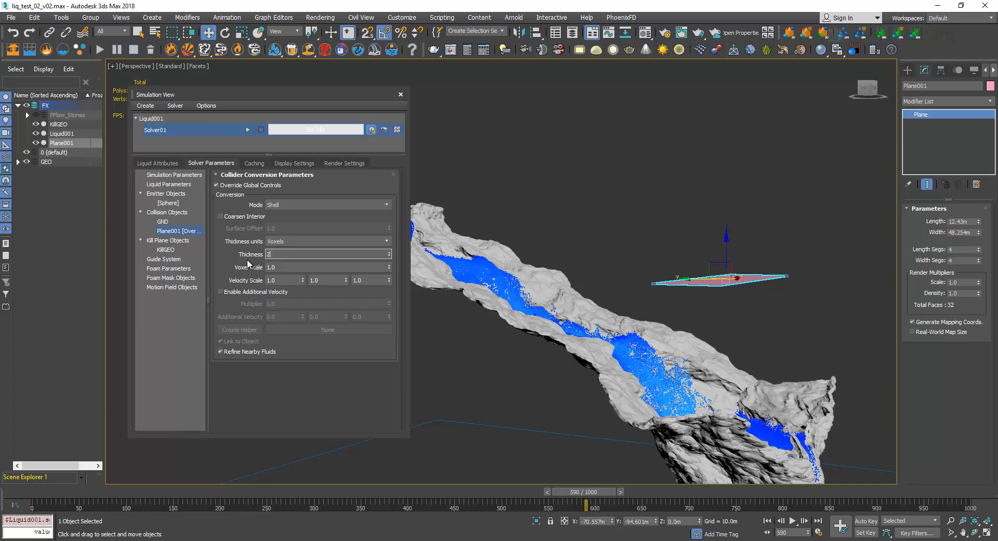
key("Return")
left_click(196, 212)
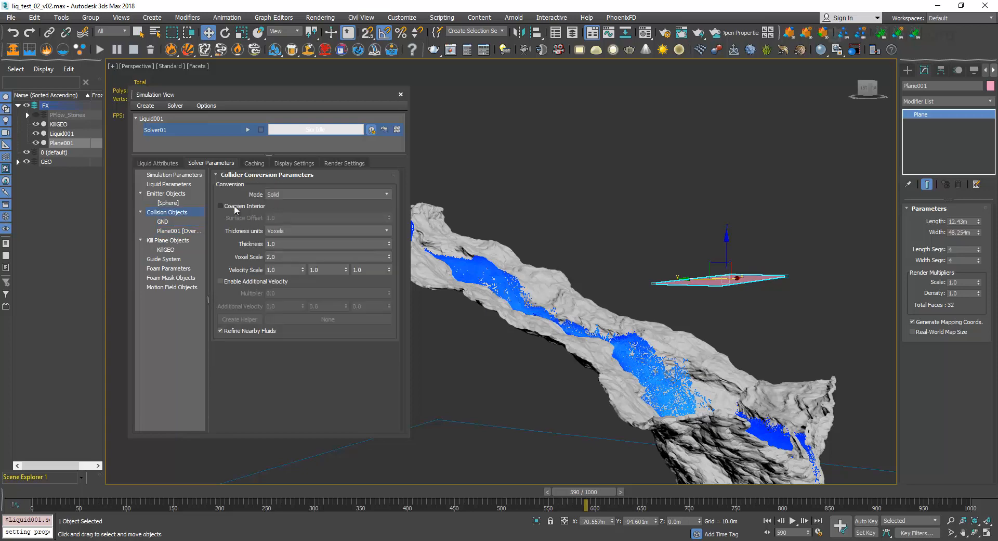
left_click(180, 230)
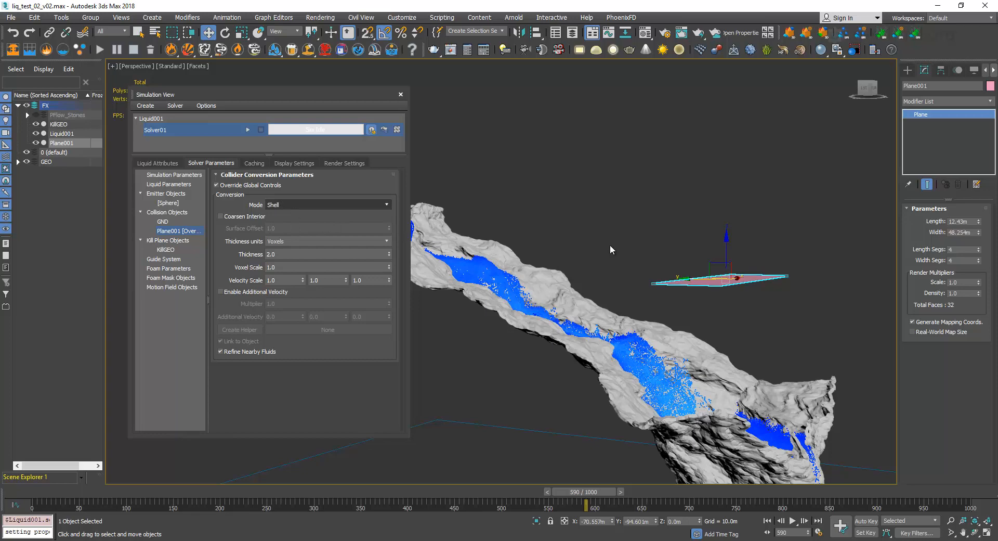
Delete the plane floating above the terrain and check the liquid's collider list.
left_click_drag(724, 208, 785, 285)
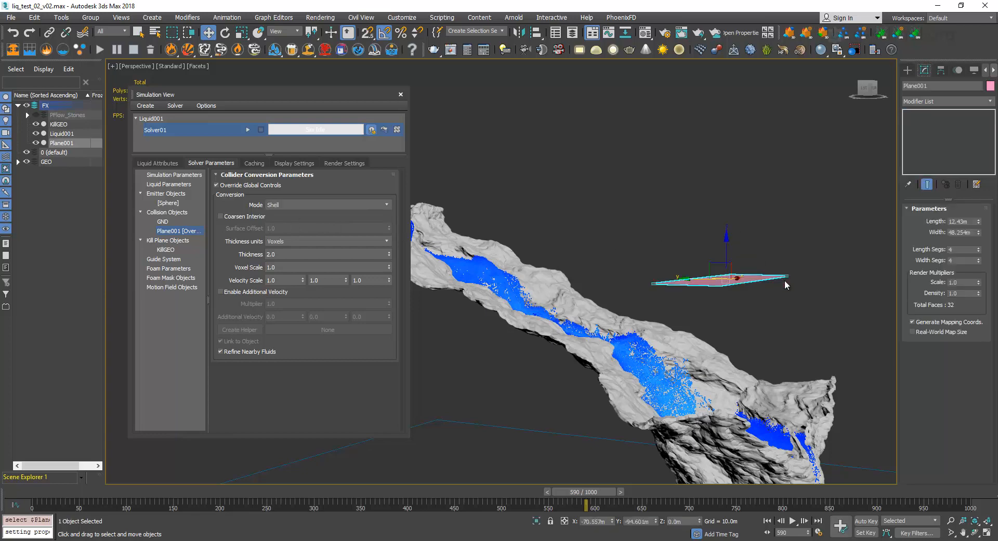
key("Delete")
left_click(171, 163)
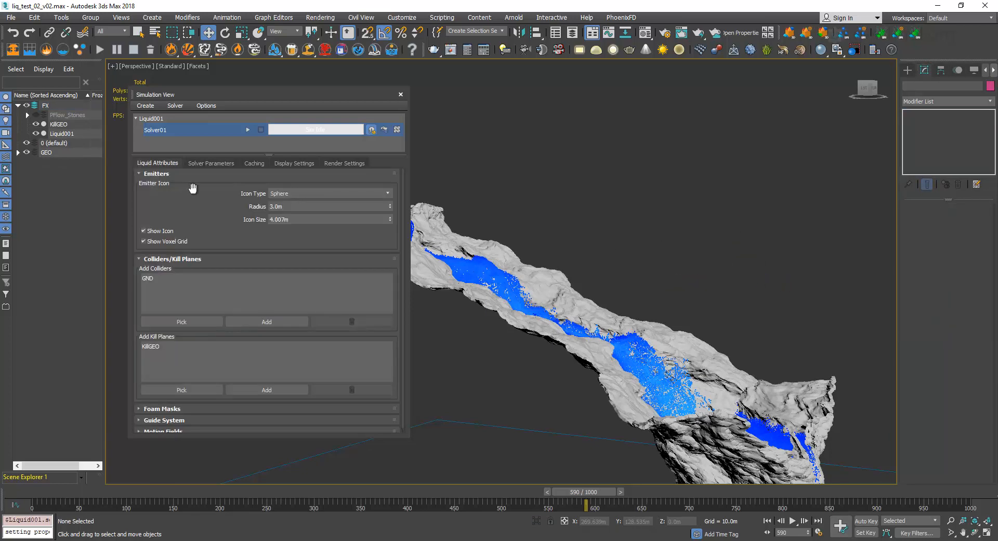
Review the solver's Master Voxel Size, scale settings and emitter object parameters.
left_click(211, 163)
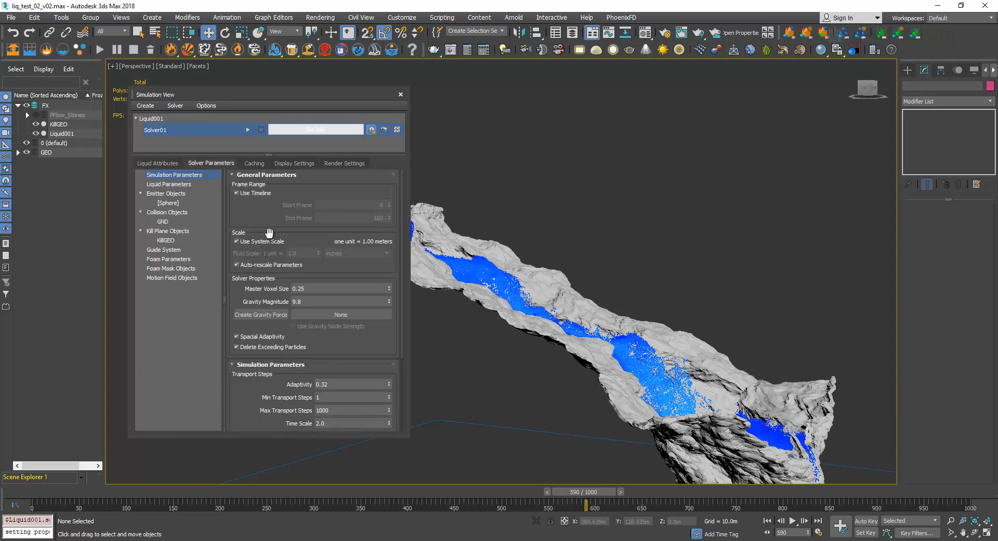
left_click_drag(273, 224, 282, 276)
left_click(311, 289)
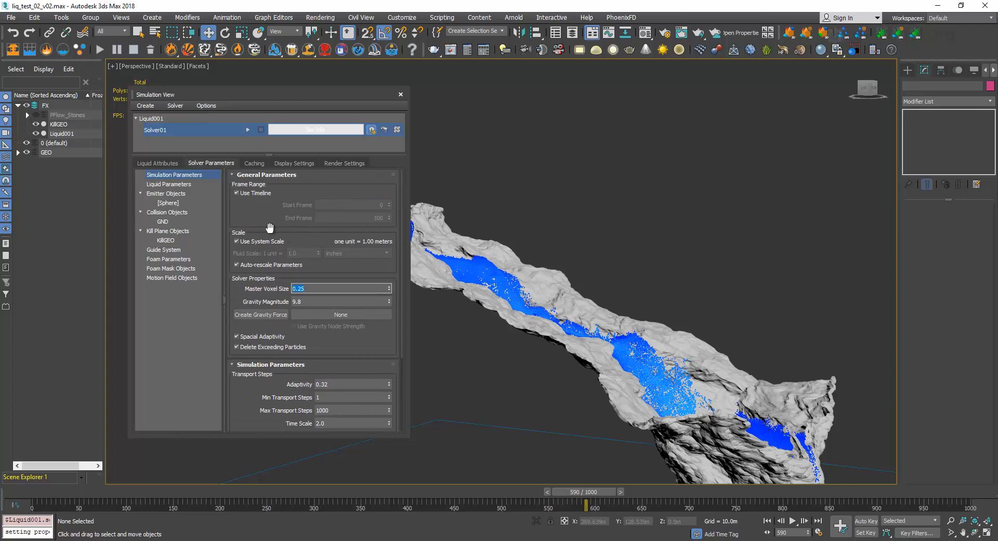
left_click(182, 193)
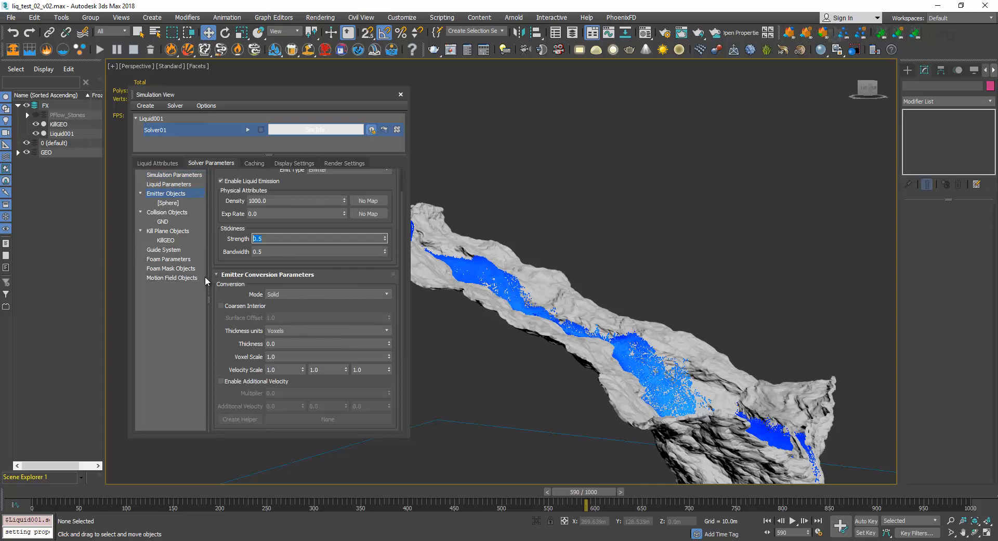
Select the GND terrain and examine the whole liquid flow from the front, with the Simulation View window shifted slightly aside.
left_click_drag(278, 95, 288, 95)
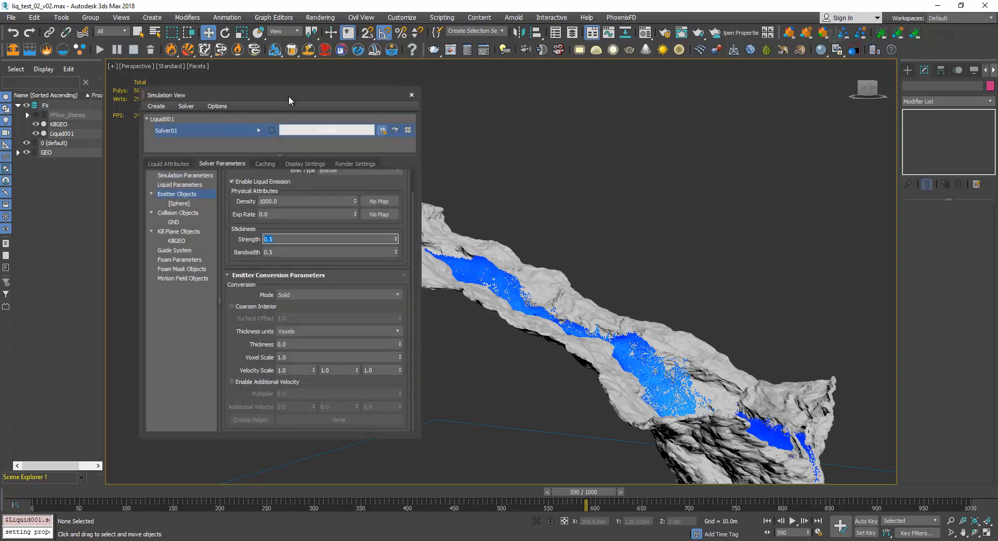
middle_click_drag(639, 330, 987, 265, "alt")
left_click(608, 301)
key("z")
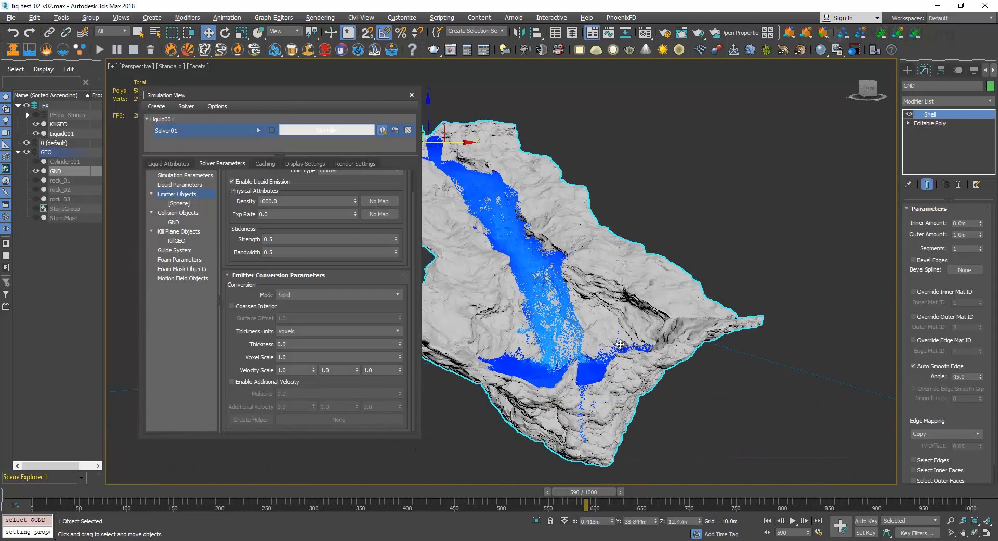
middle_click_drag(622, 342, 625, 263, "alt")
middle_click_drag(640, 339, 636, 321, "alt")
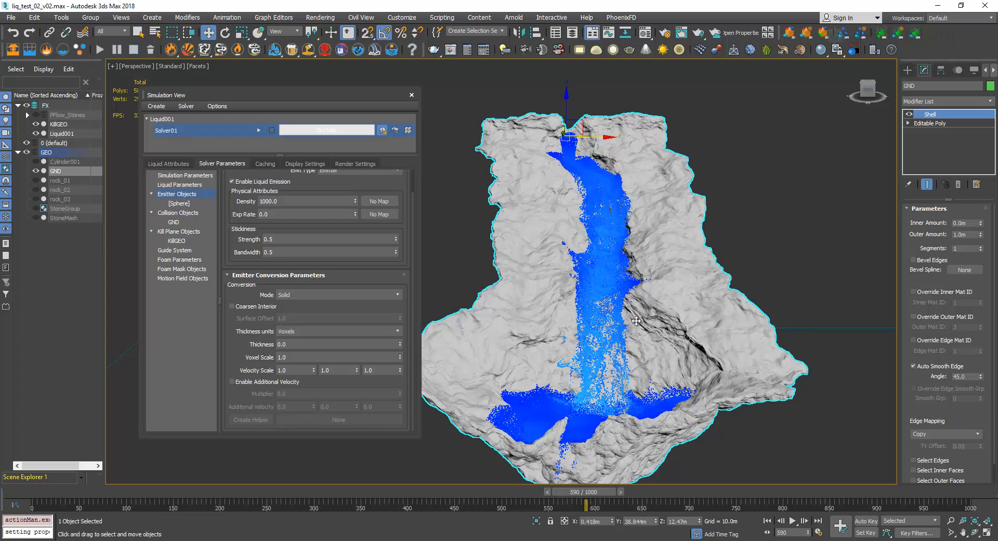
Switch to File Explorer's SimCache folder and open liq_test_02_v04, Liquid001, Solver01, voxel_liquid.
mouse_move(101, 519)
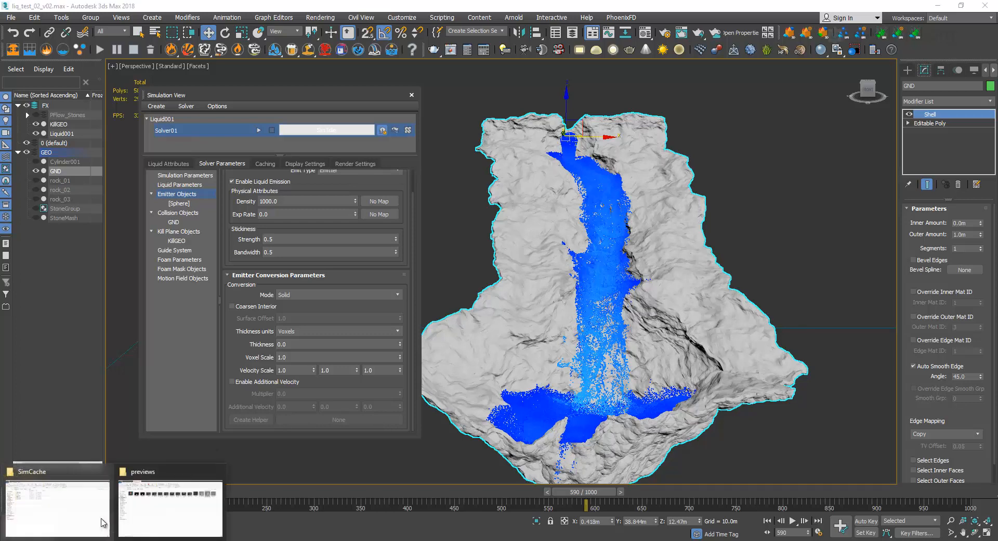
left_click(76, 497)
left_click(141, 145)
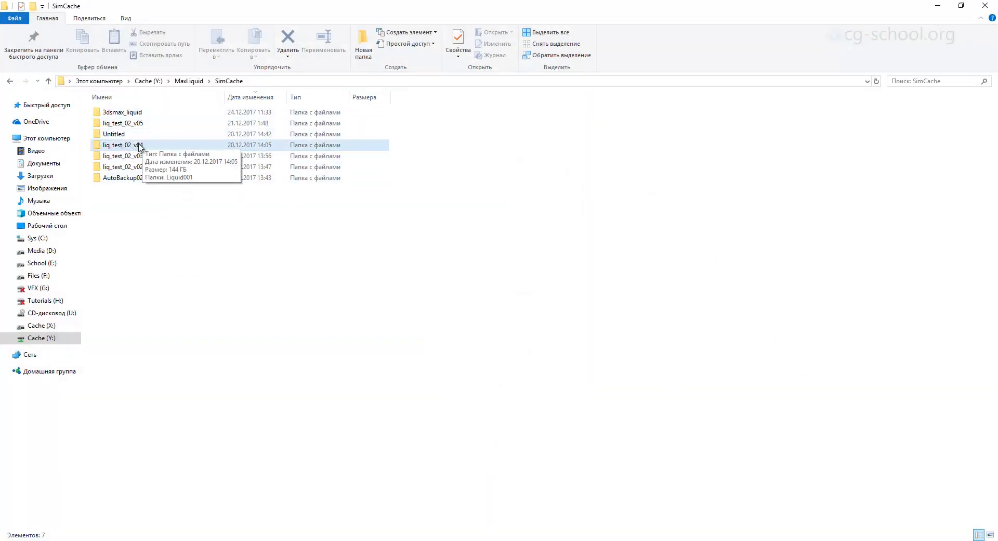
double_click(136, 146)
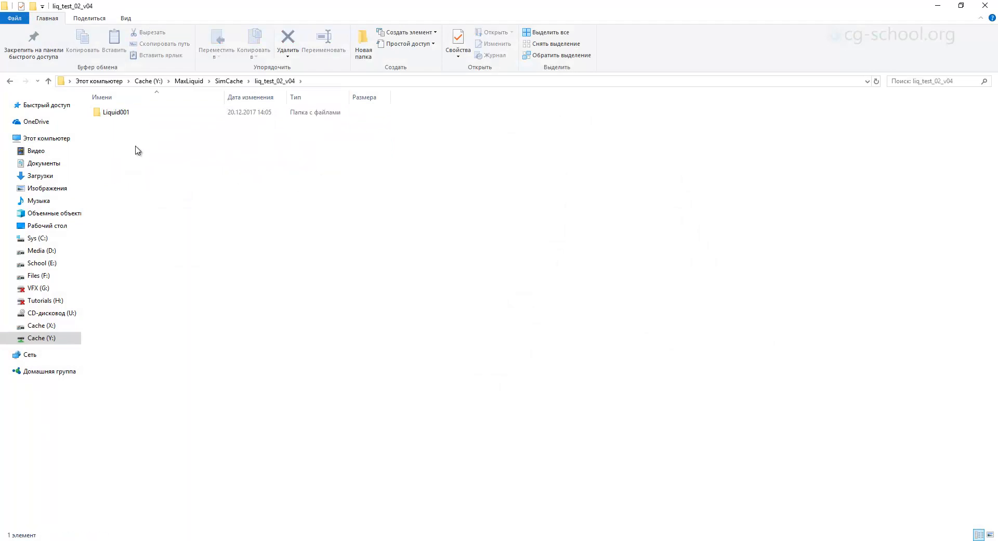
double_click(129, 115)
double_click(128, 116)
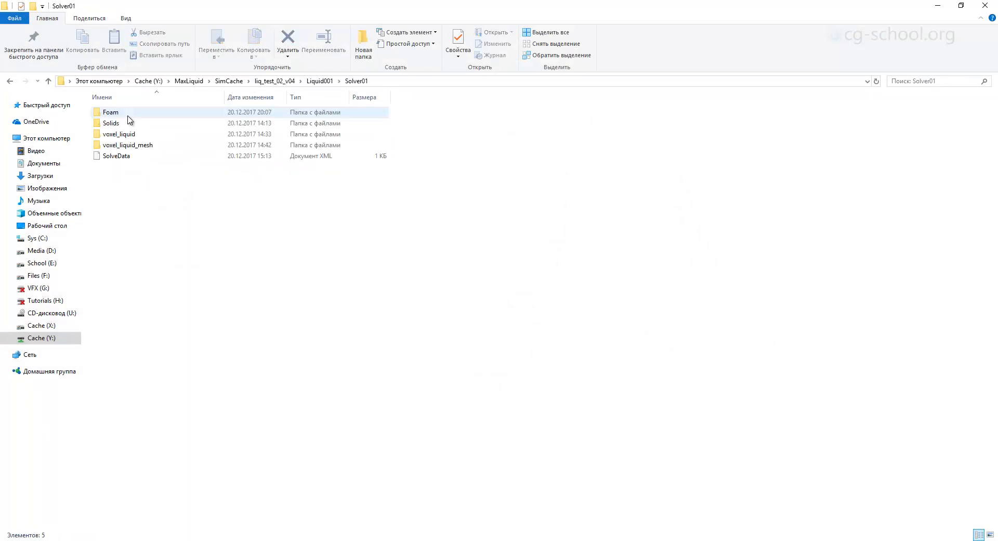
left_click(274, 81)
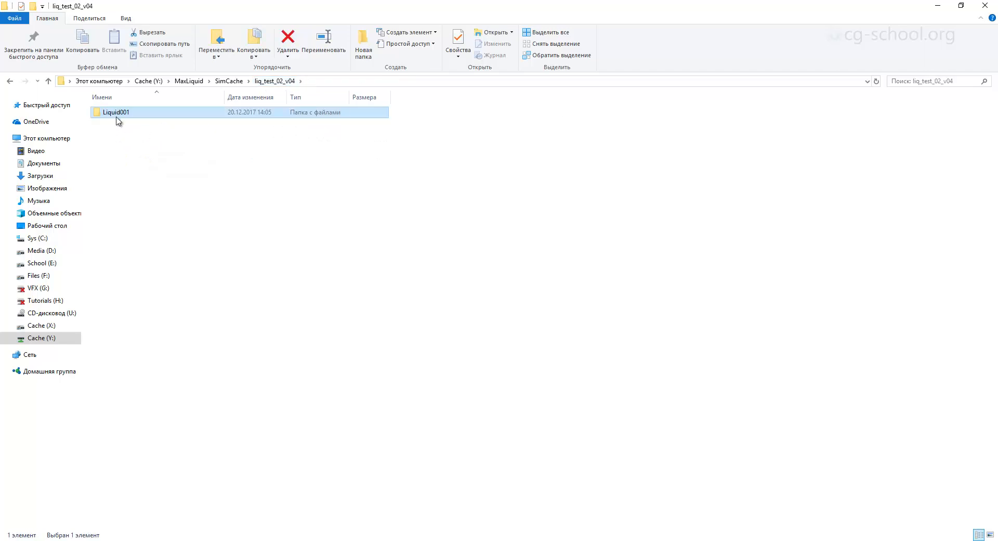
double_click(120, 114)
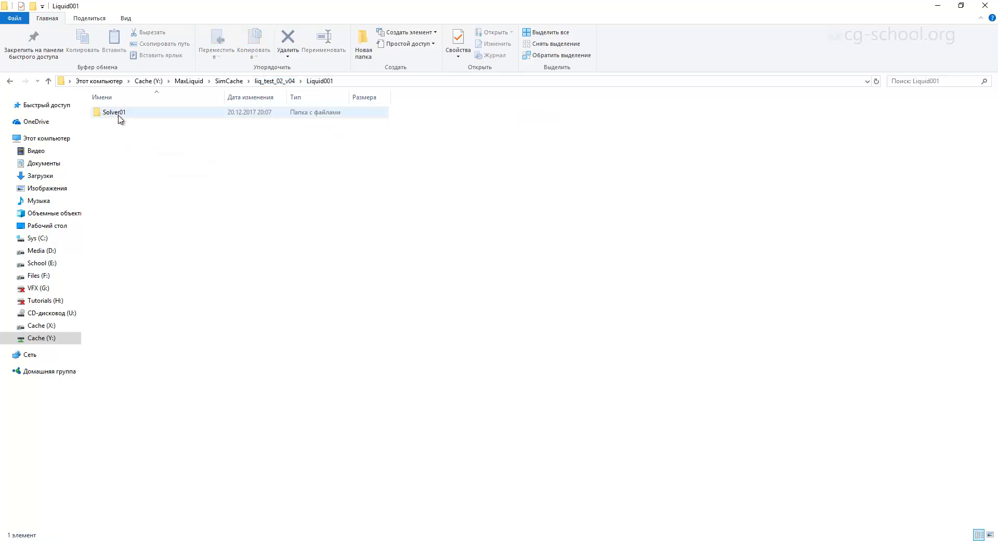
double_click(127, 114)
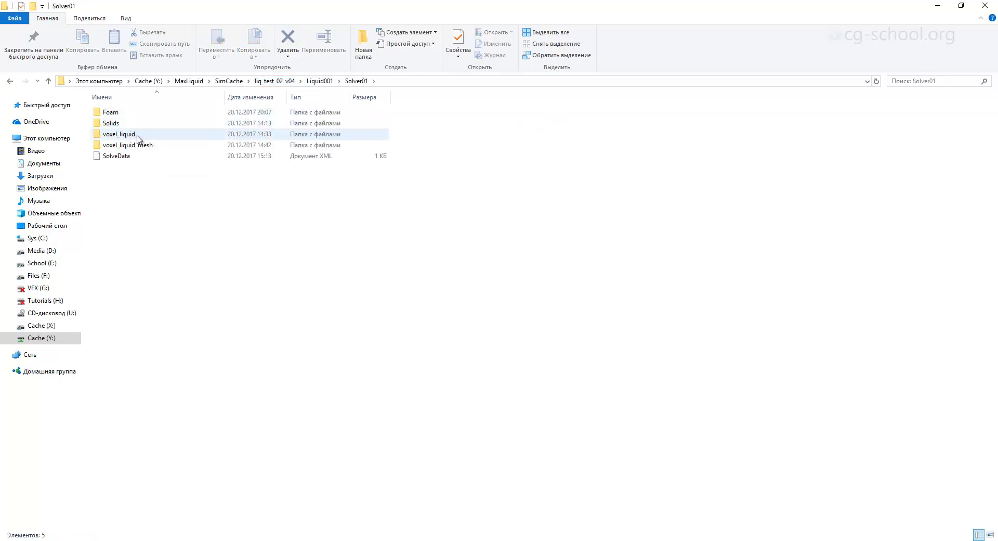
double_click(142, 135)
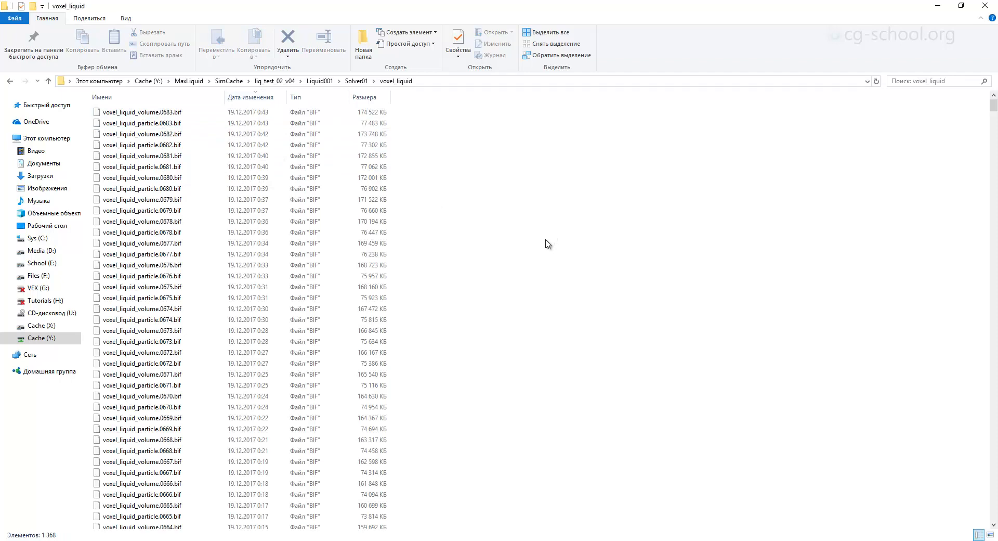
Sort the voxel_liquid cache files by modification date in both directions to compare the earliest and latest frame times.
left_click(255, 99)
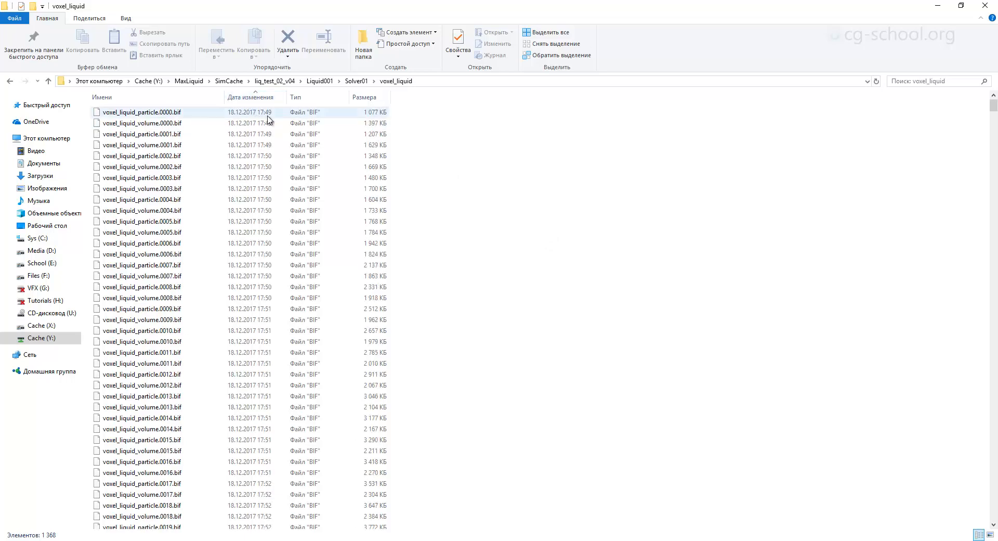
left_click(250, 97)
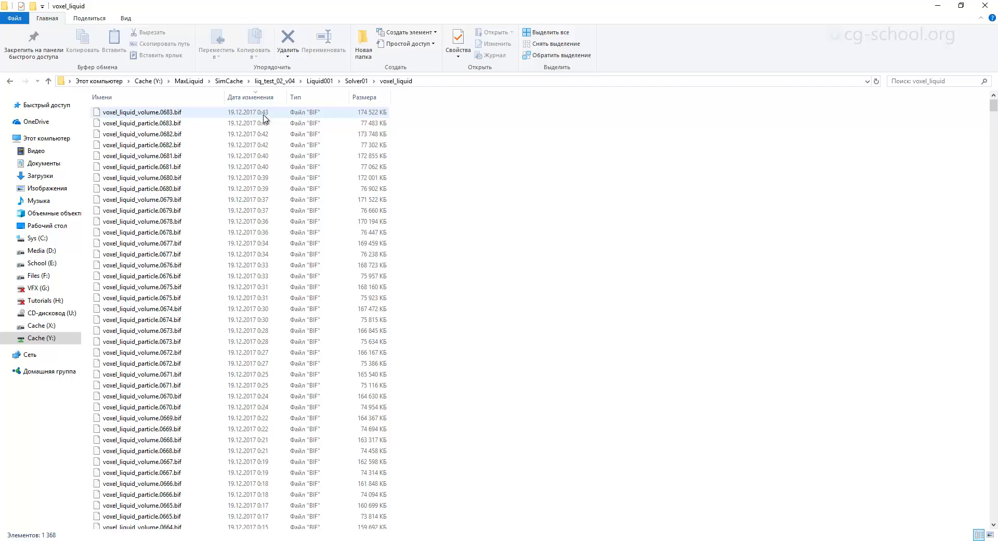
left_click(261, 99)
left_click(260, 100)
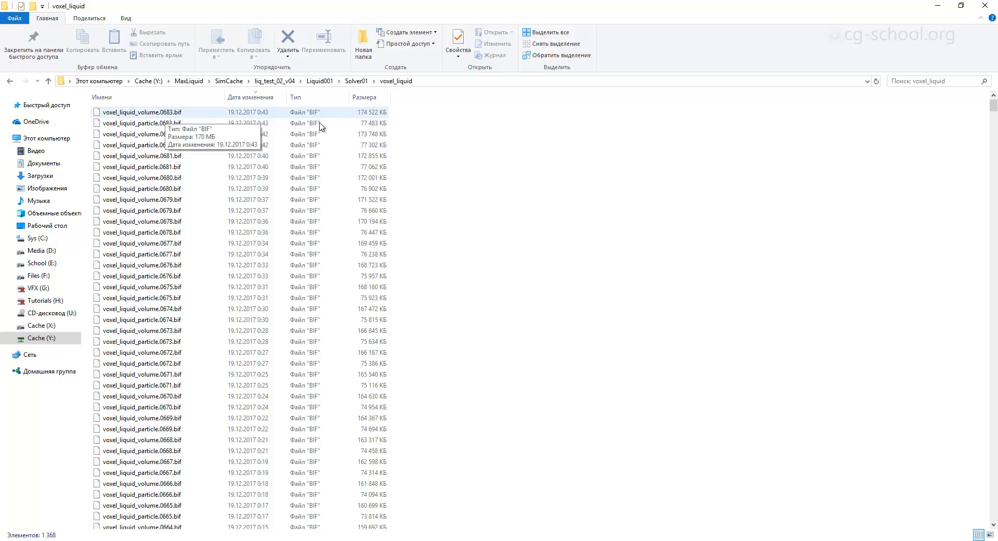
Return to 3ds Max and display the solver's cache directory and output settings.
left_click(931, 10)
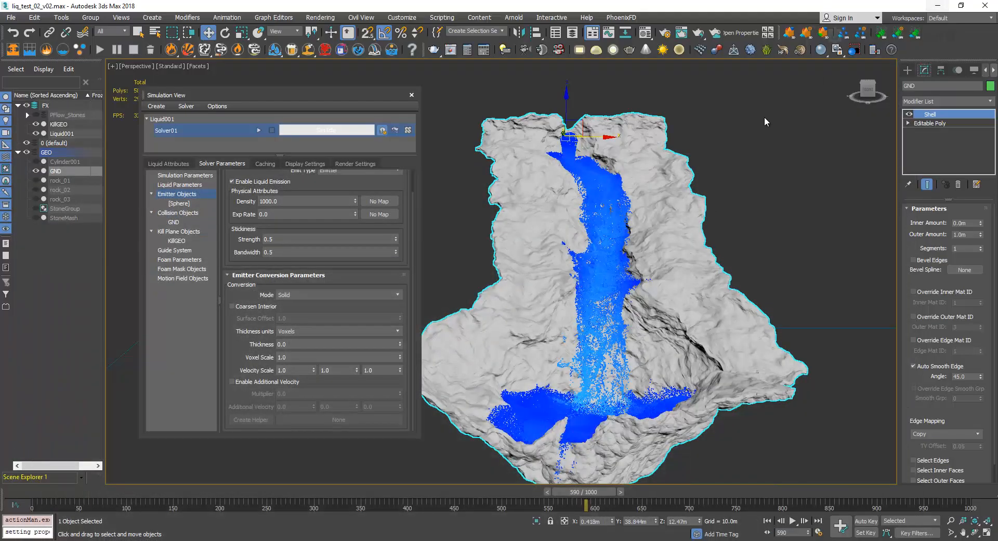
left_click(266, 164)
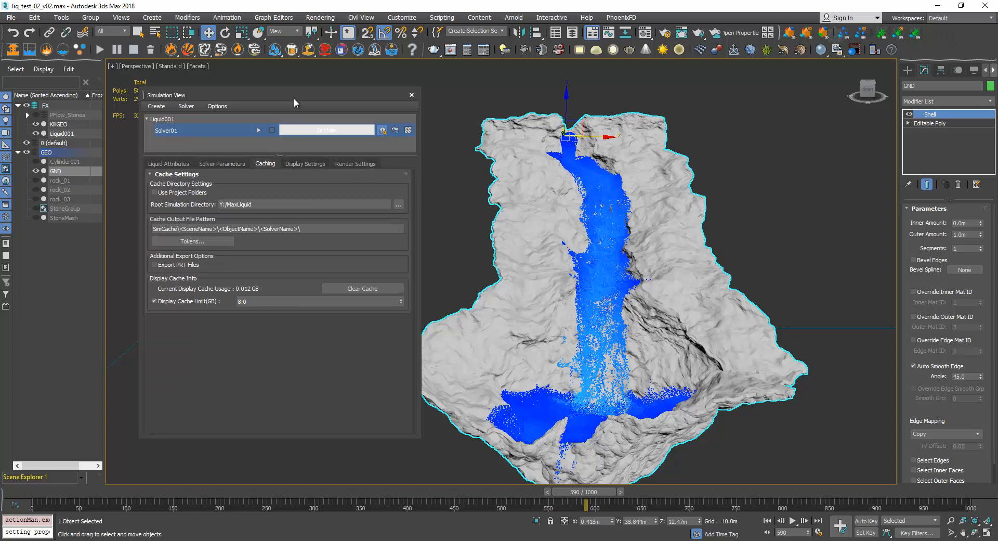
mouse_move(295, 98)
left_mouse_down()
mouse_move(302, 112)
mouse_move(292, 104)
left_mouse_up()
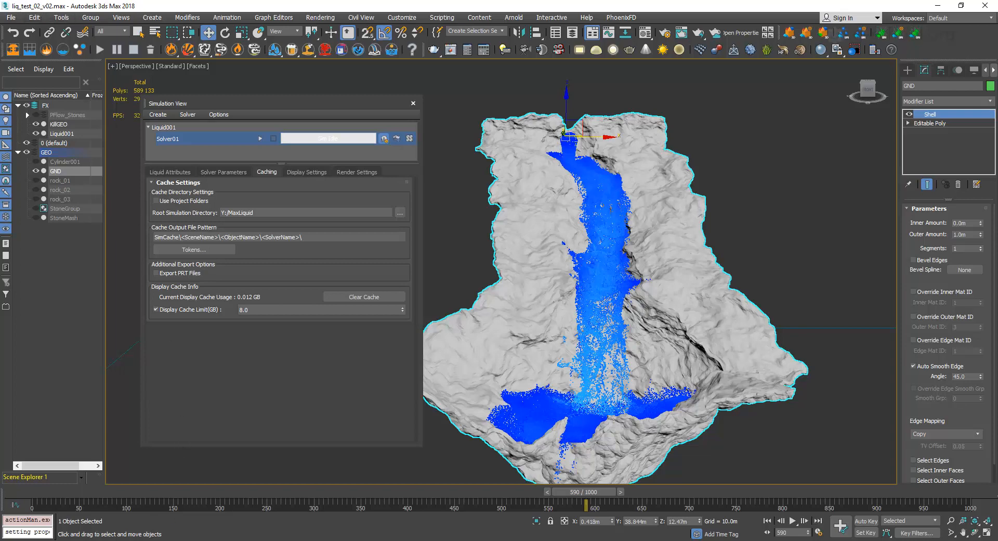
Switch back to File Explorer, return to the SimCache folder and check the size of liq_test_02_v04.
left_click(141, 515)
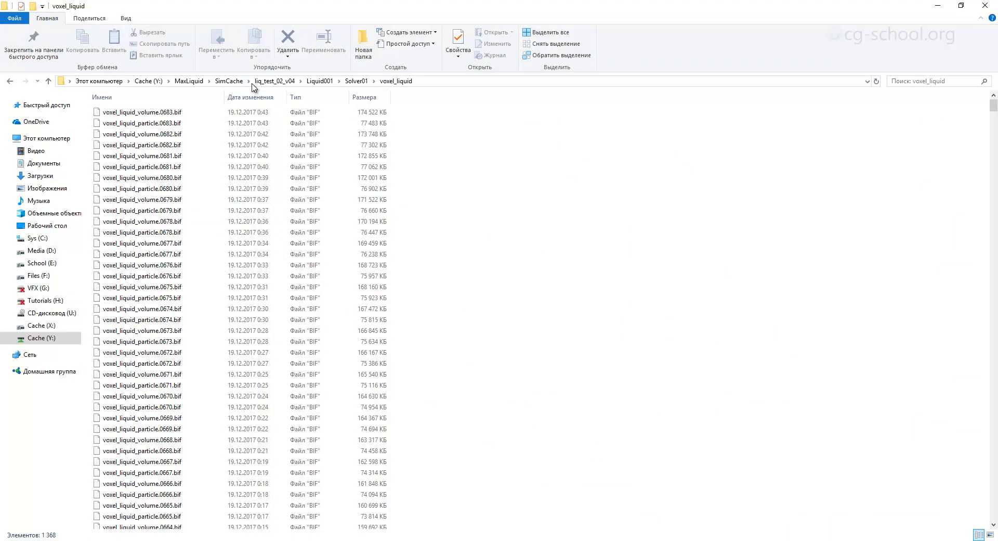
left_click(231, 81)
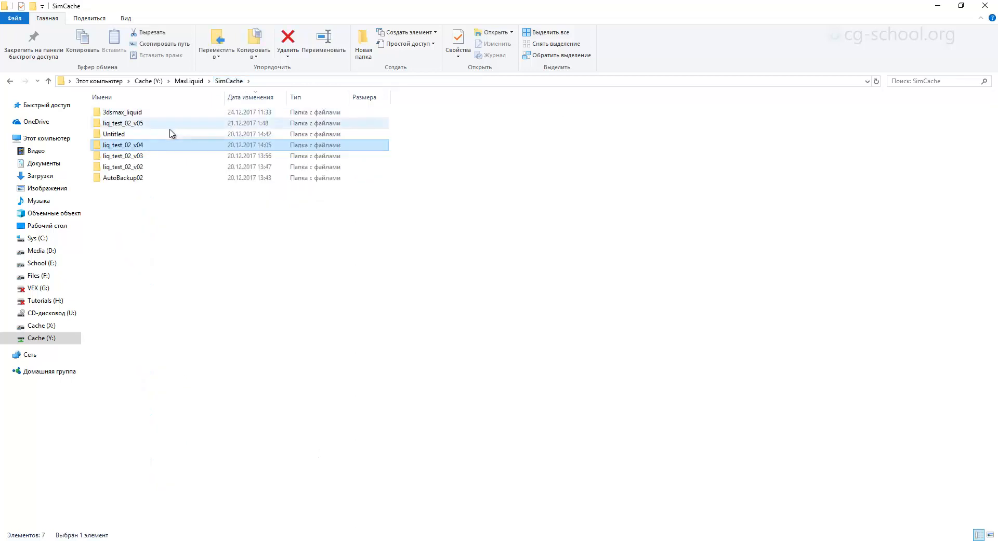
mouse_move(134, 149)
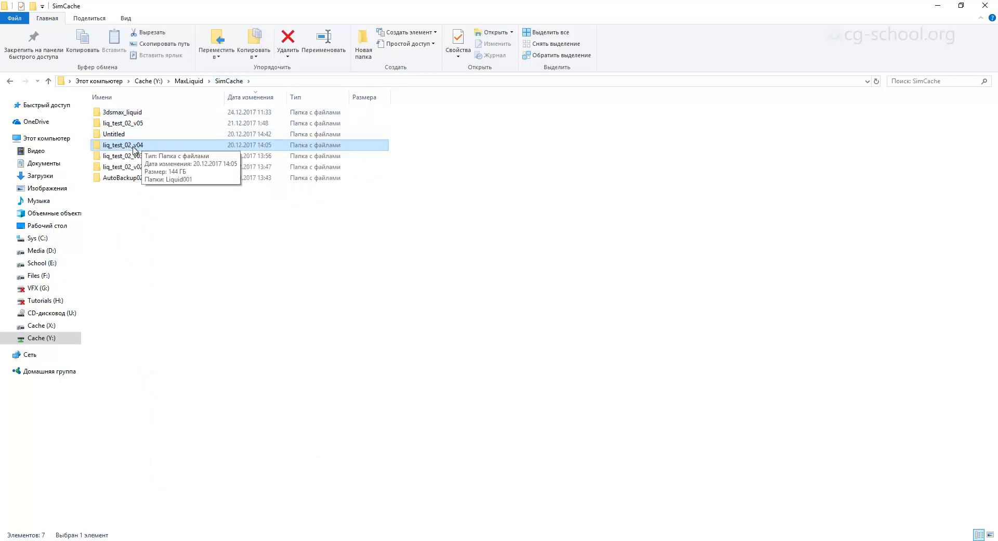
Copy the folder name liq_test_02_v04 from File Explorer's SimCache folder without renaming the folder.
left_click(939, 5)
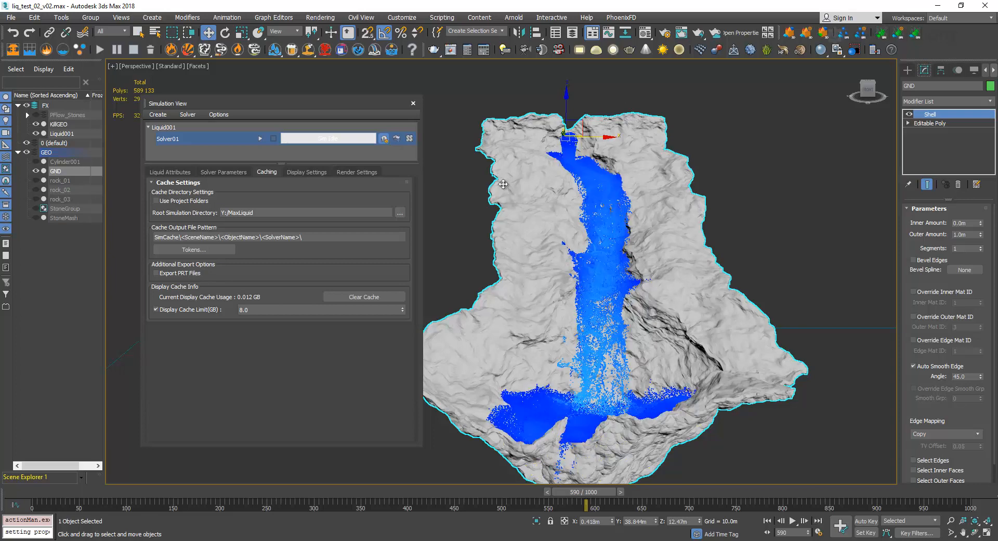
mouse_move(99, 540)
left_click(85, 506)
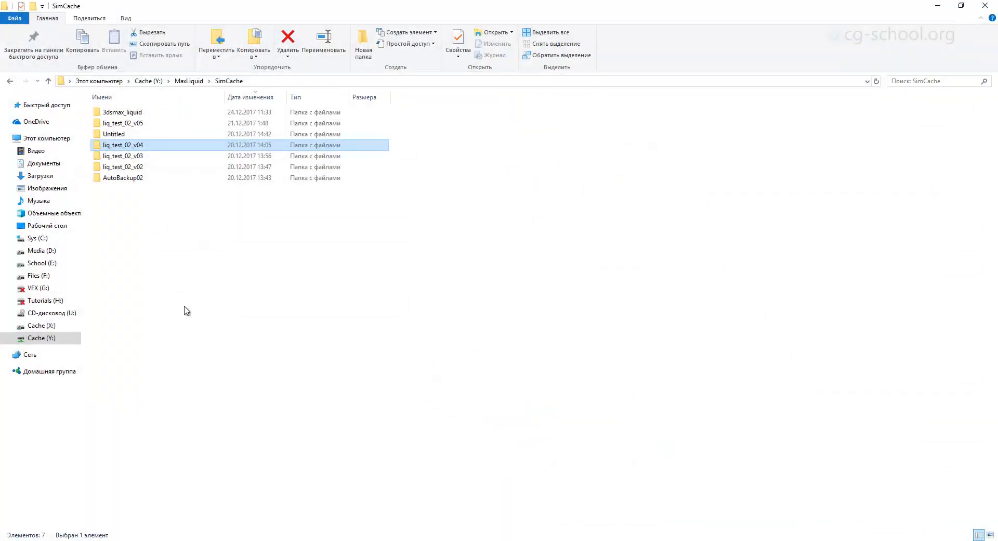
left_click(144, 147)
key("ctrl+c")
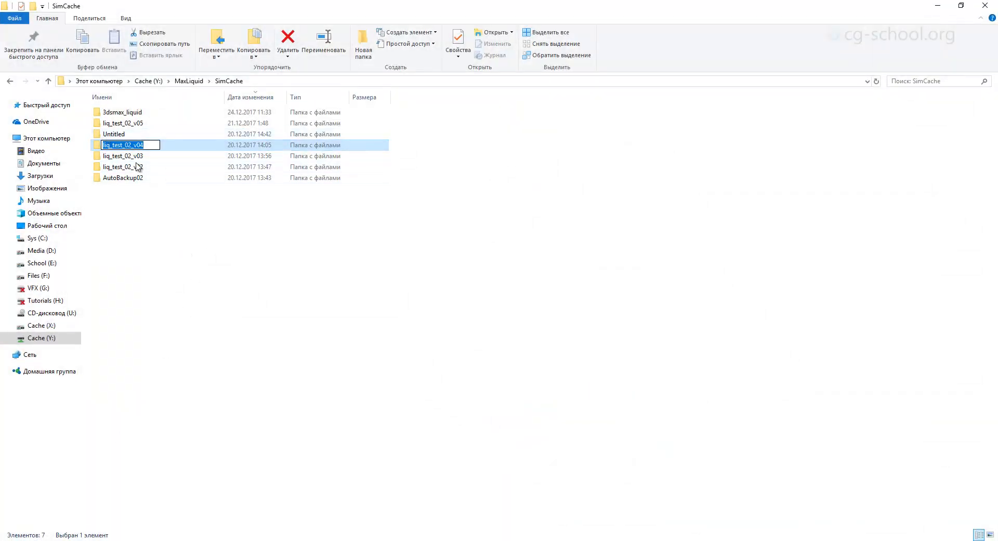
left_click(180, 238)
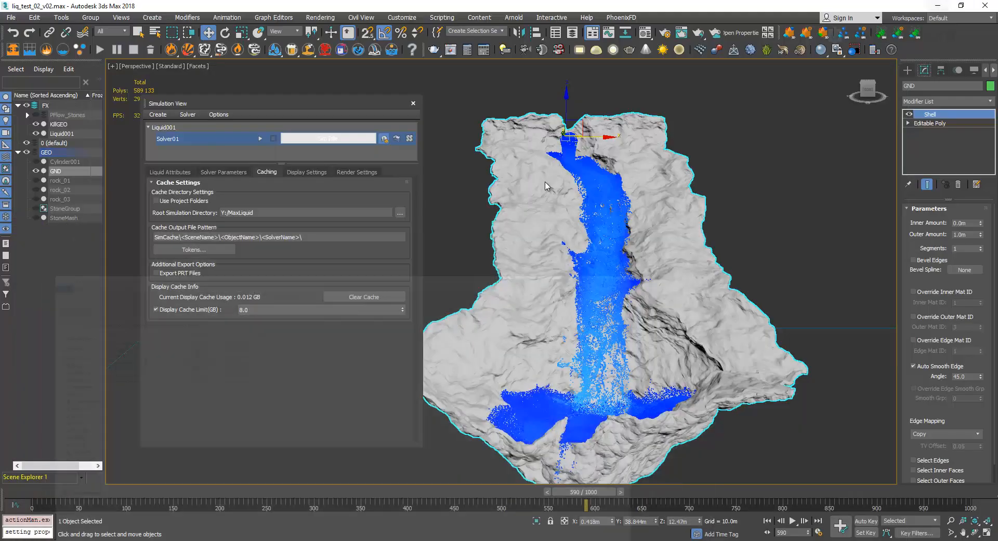
Return to 3ds Max and replace the <SceneName> token in the cache output file pattern with liq_test_02_v04.
left_click(937, 5)
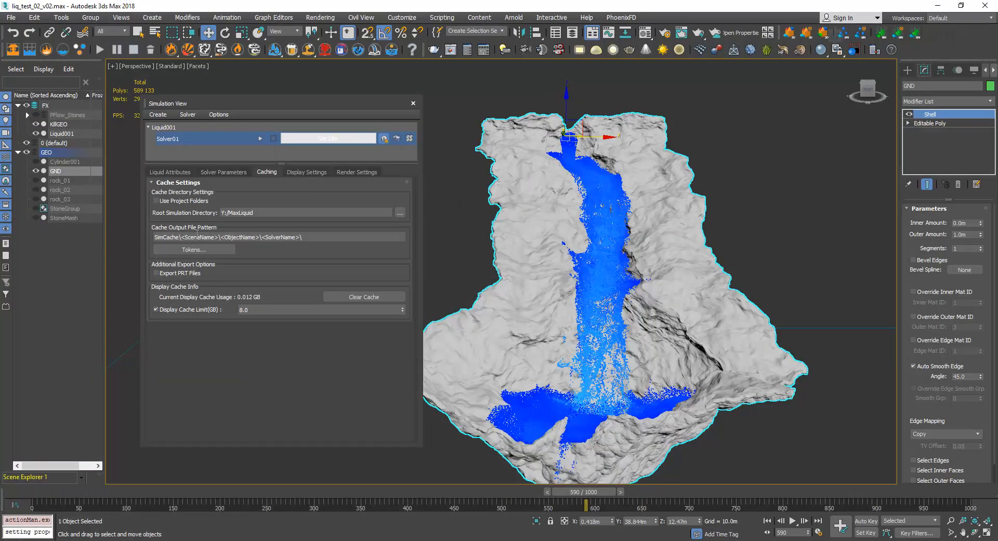
left_click(182, 238)
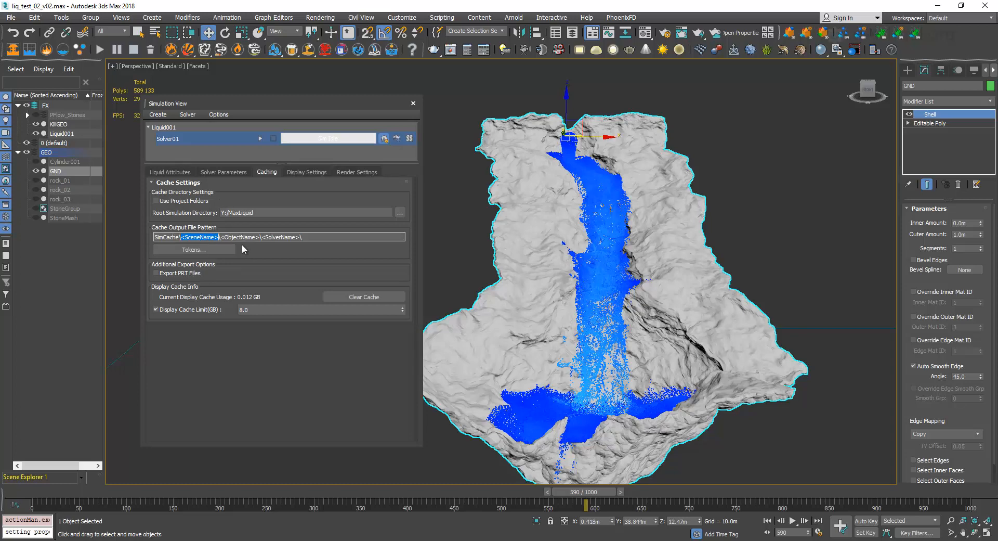
key("ctrl+v")
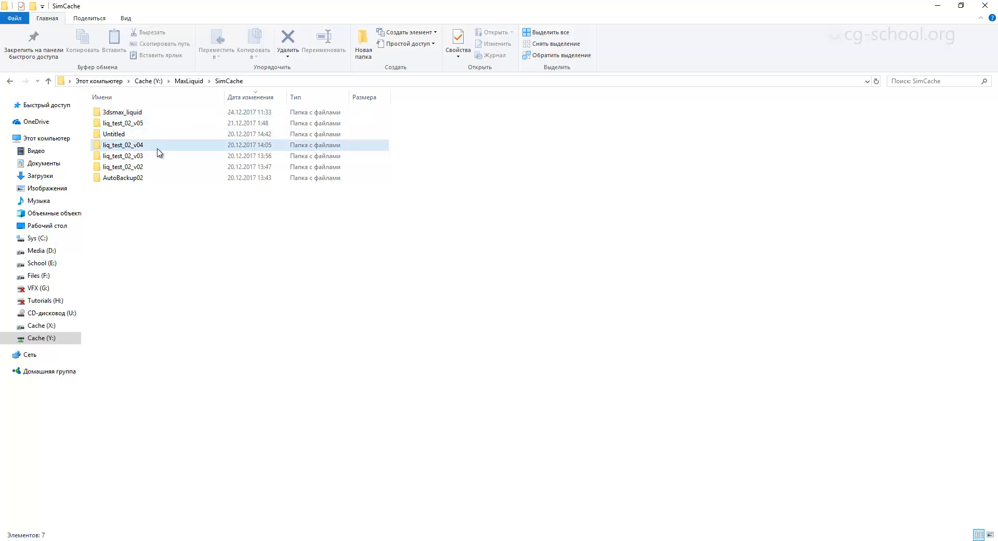
Switch to File Explorer and open liq_test_02_v04, Liquid001, Solver01, voxel_liquid to check the last cached frame.
double_click(156, 150)
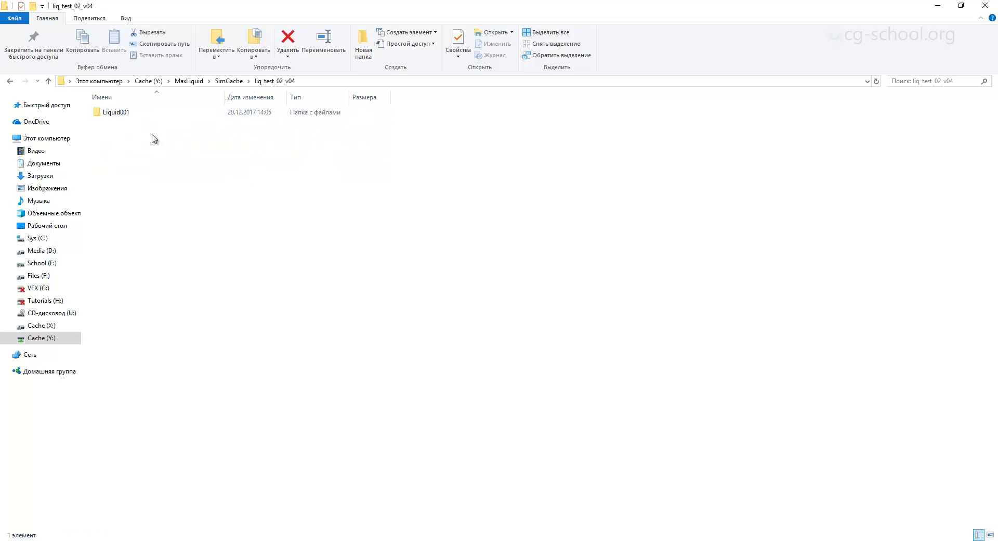
double_click(140, 116)
double_click(139, 113)
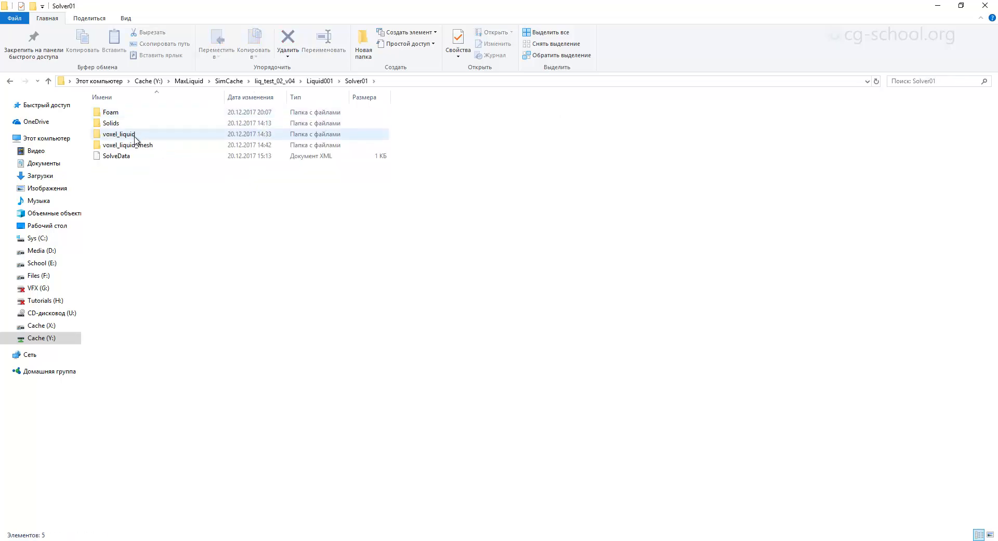
double_click(136, 128)
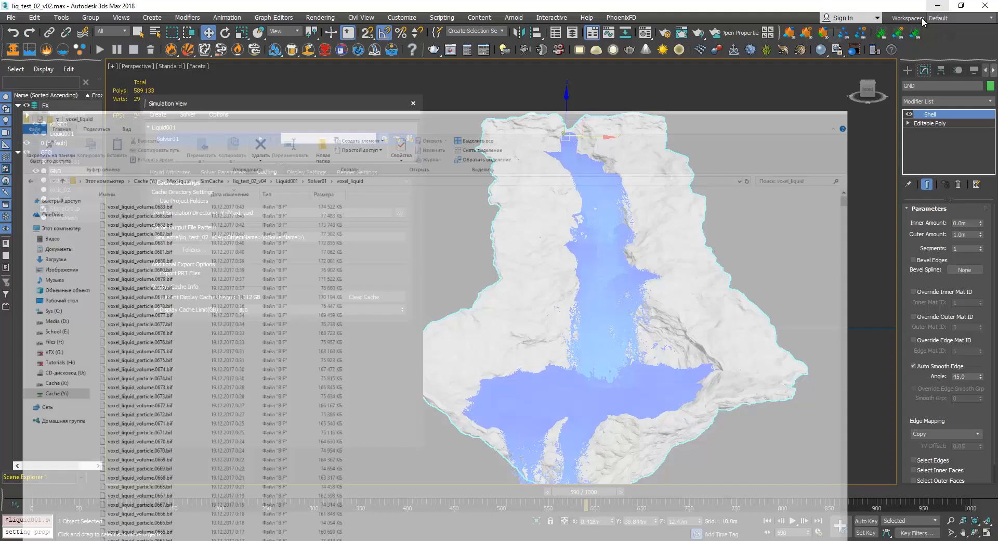
Return to 3ds Max, go to frame 680 and set the animation's end time to 680.
left_click(937, 6)
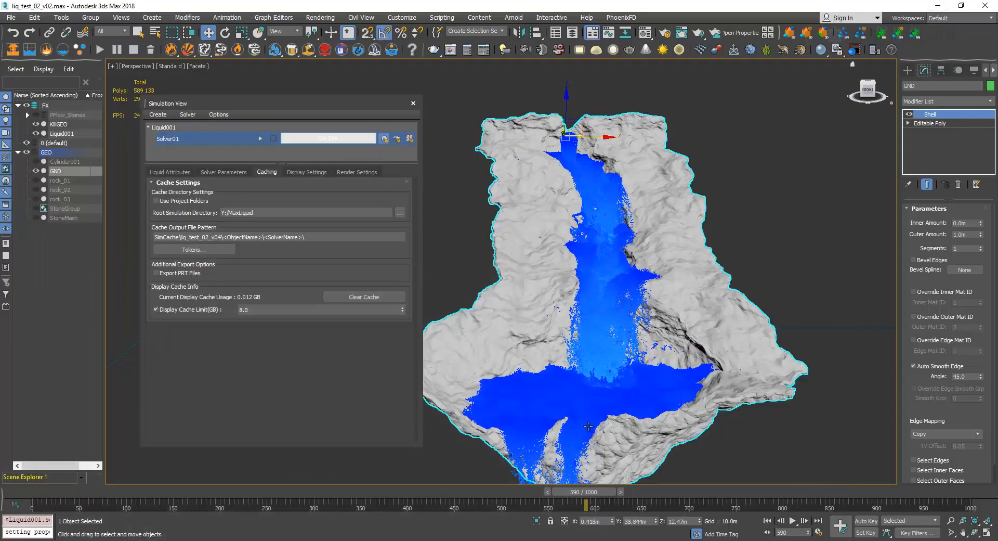
left_click(782, 532)
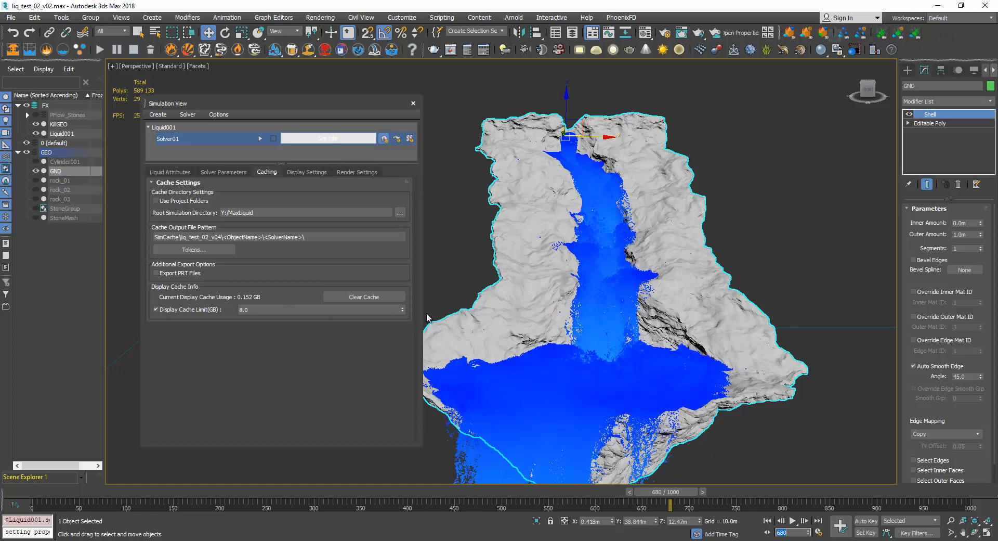
left_click(819, 532)
double_click(468, 307)
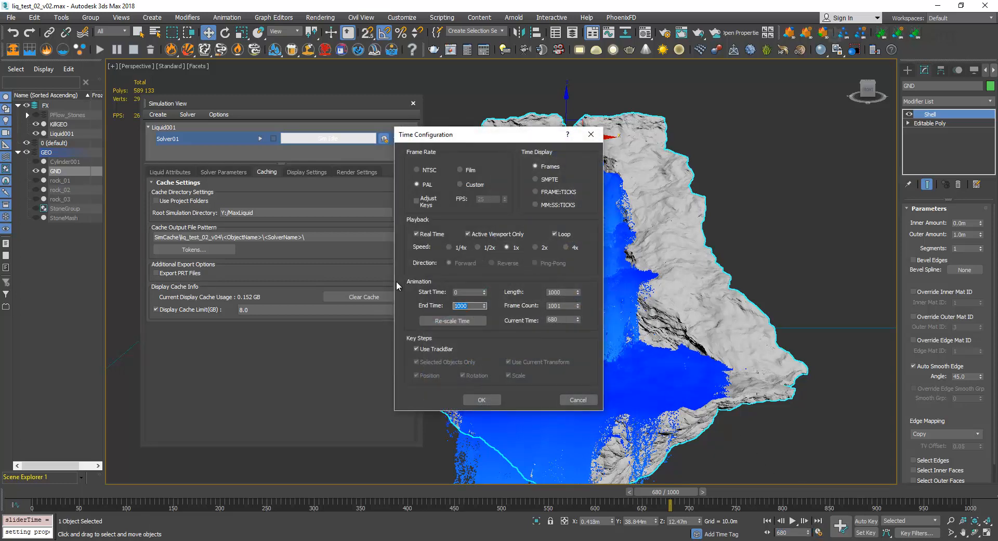
type("680")
key("Return")
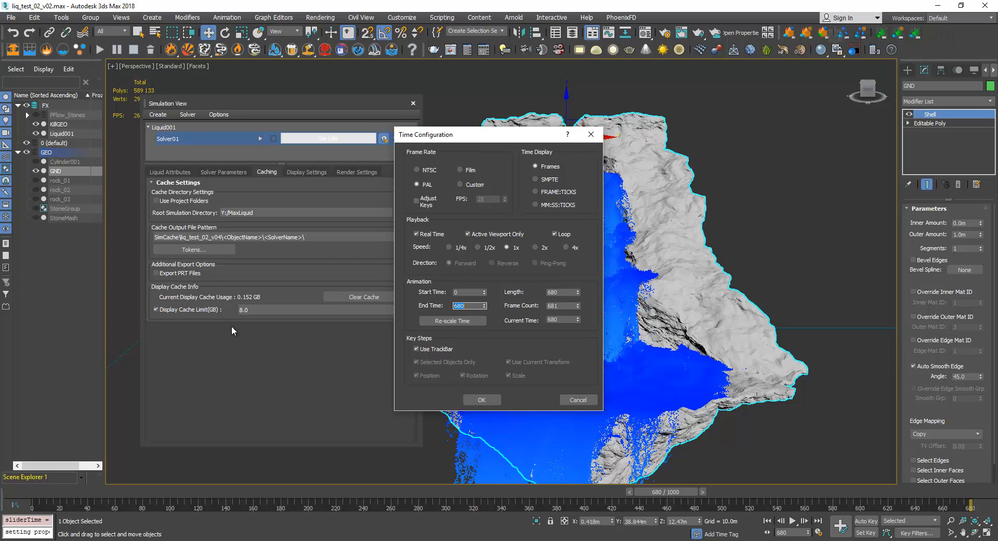
left_click(482, 399)
Display the solver's display settings and check the viewport and render particle counts at the current frame.
left_click_drag(310, 102, 326, 98)
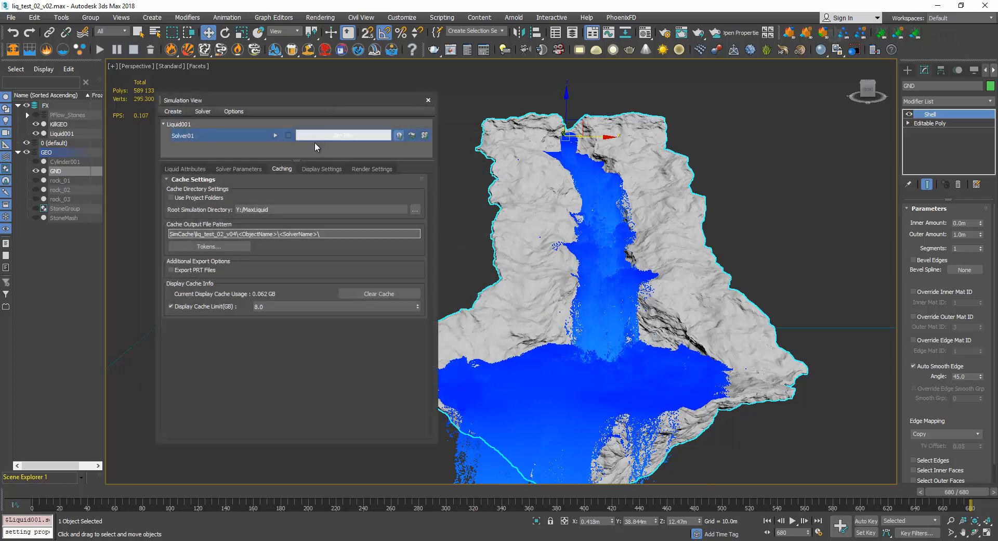
left_click(317, 169)
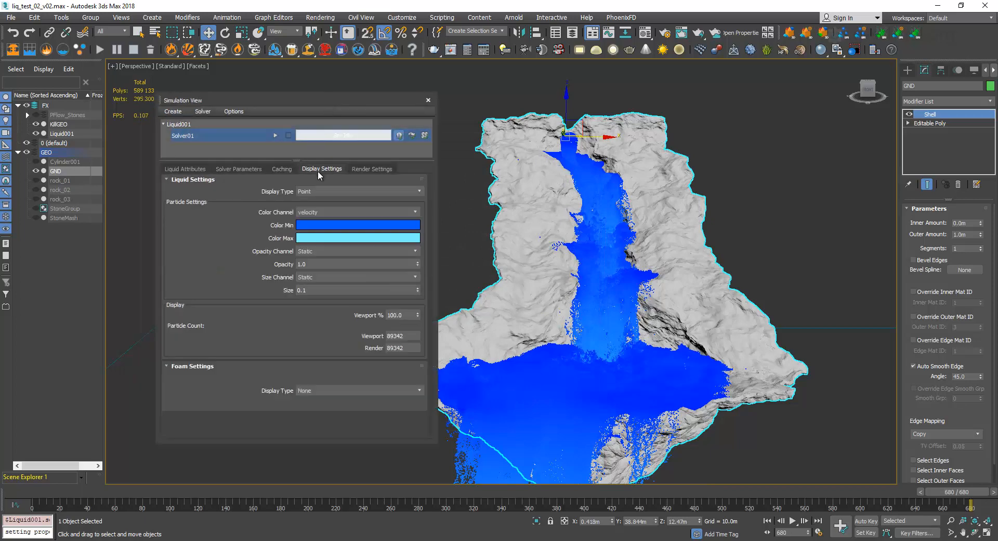
left_click(393, 337)
Switch to the previews folder, play the waterfall preview video full screen in KMPlayer, and close the player.
left_click(113, 540)
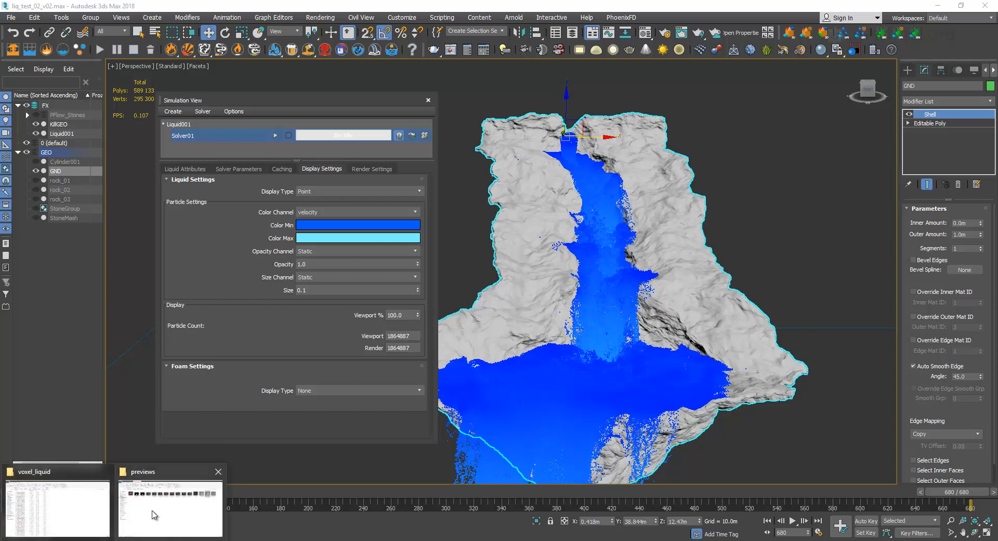
left_click(154, 515)
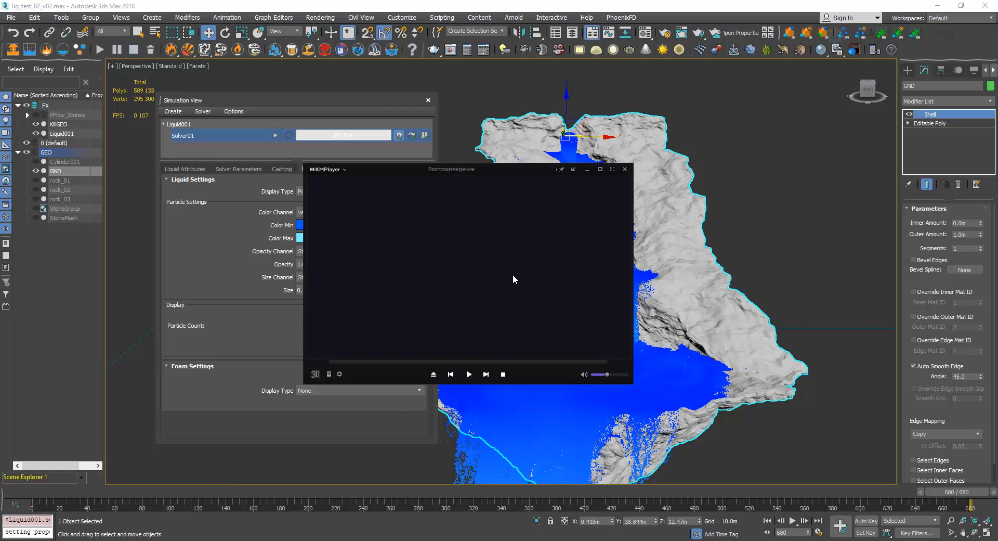
double_click(514, 279)
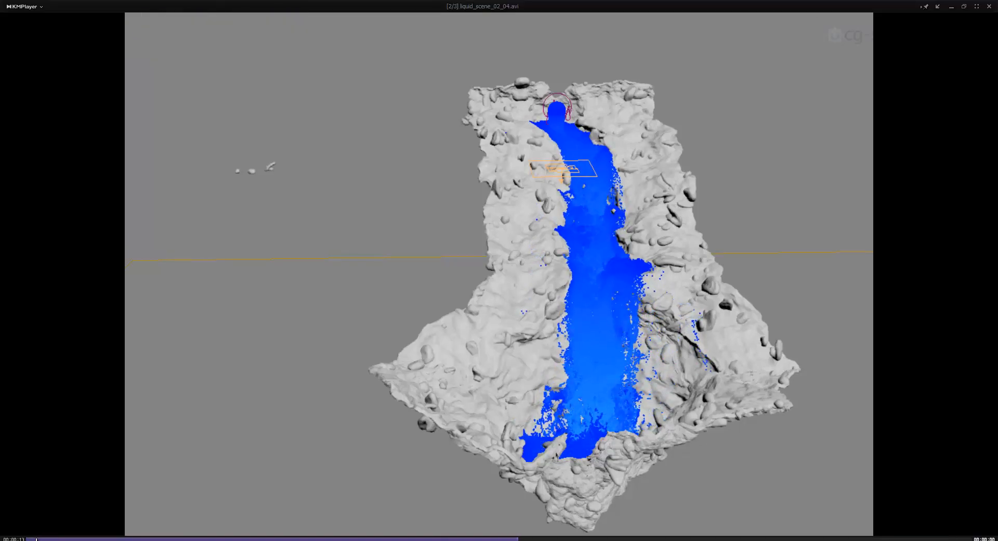
left_click(4, 538)
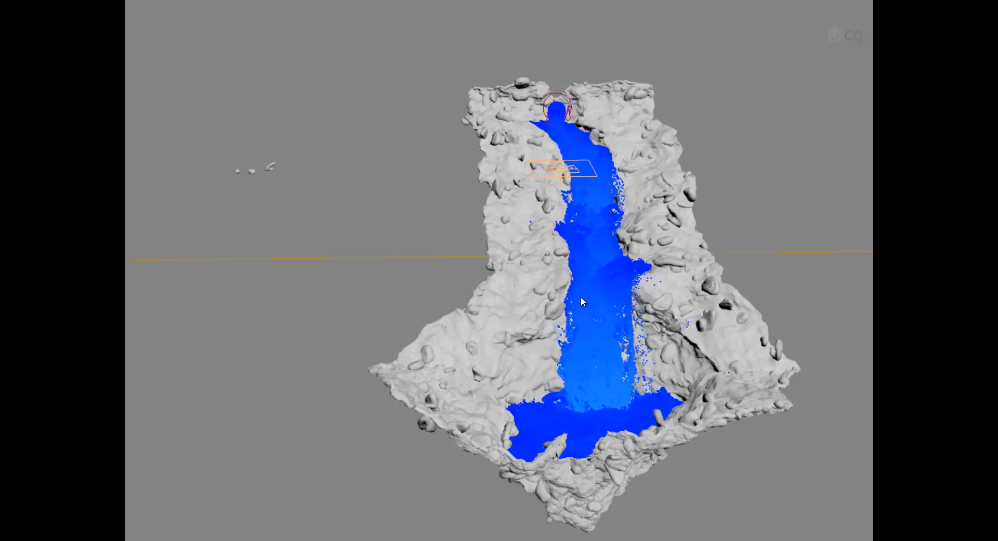
double_click(566, 221)
left_click(626, 149)
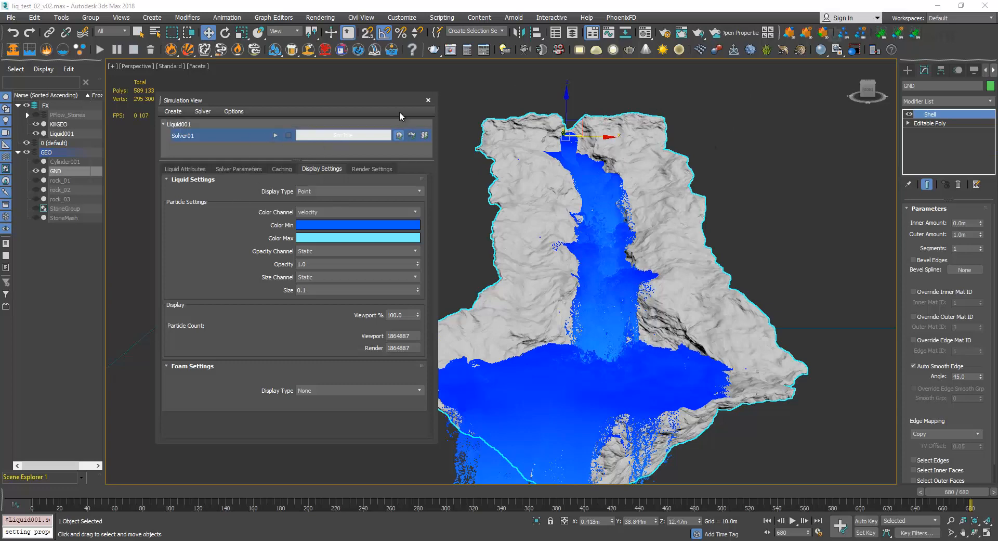
Close the Simulation View, rewind the animation to frame 0 and unhide the PFlow_Stones particle system.
left_click(428, 100)
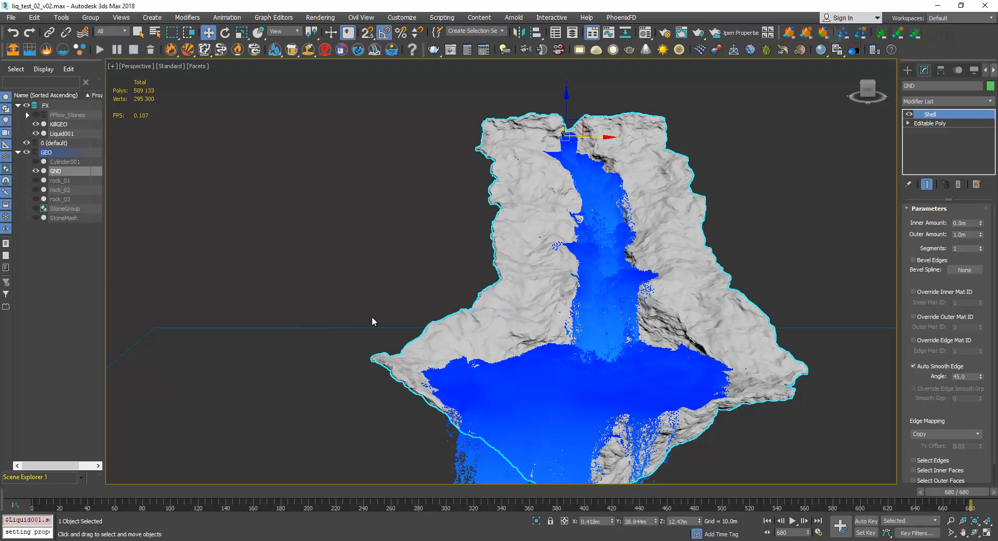
left_click(37, 493)
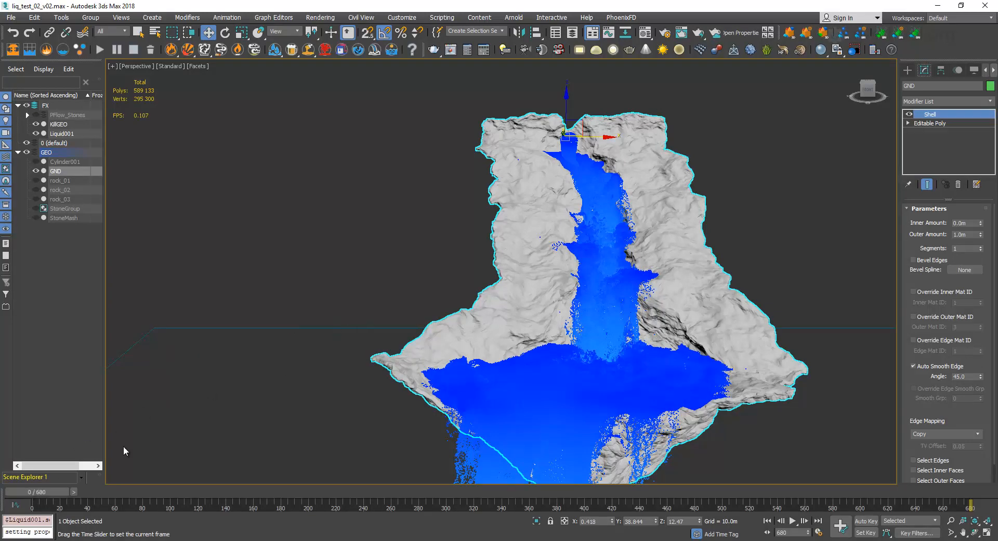
left_click(72, 112)
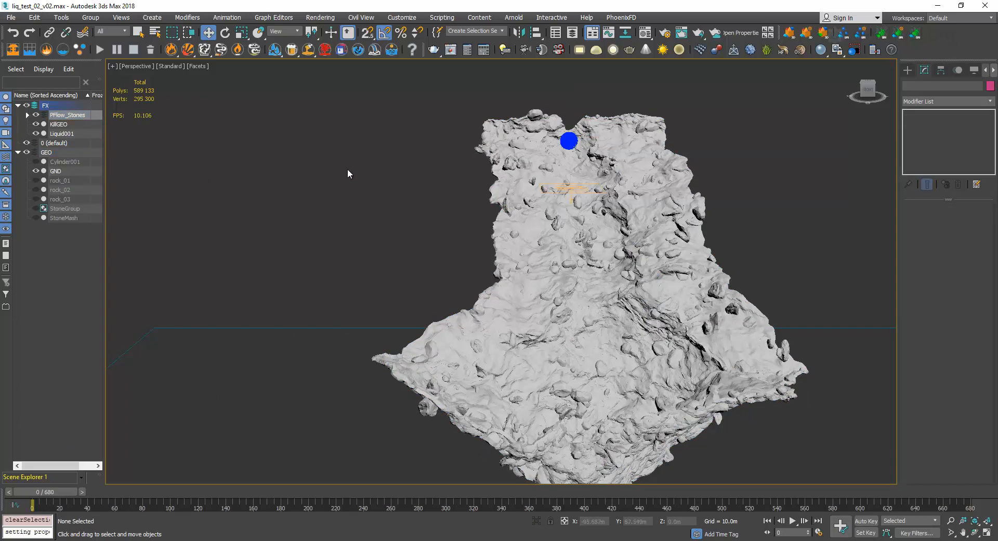
Open Particle View and review the Position Object 001 emitter and the Birth 001 particle amount.
key("6")
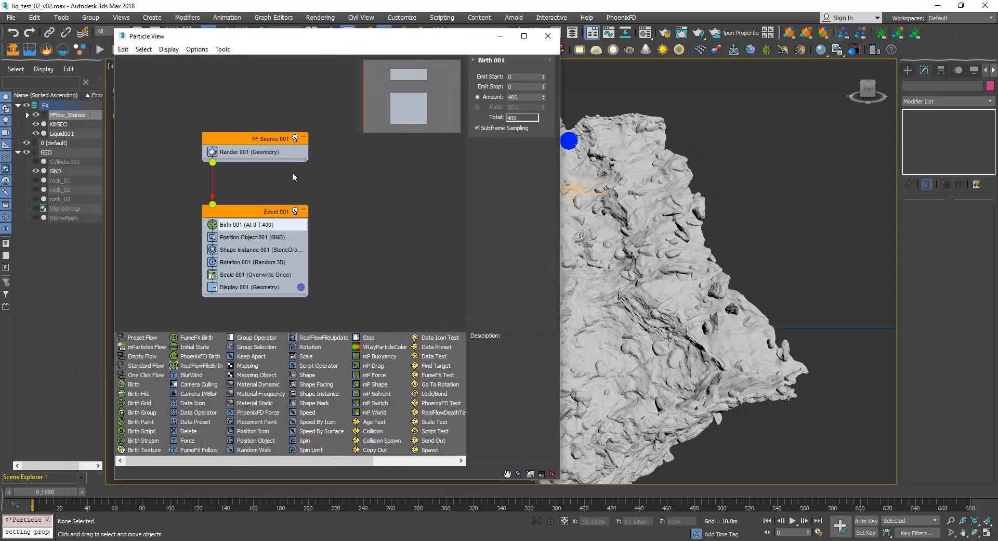
left_click(254, 237)
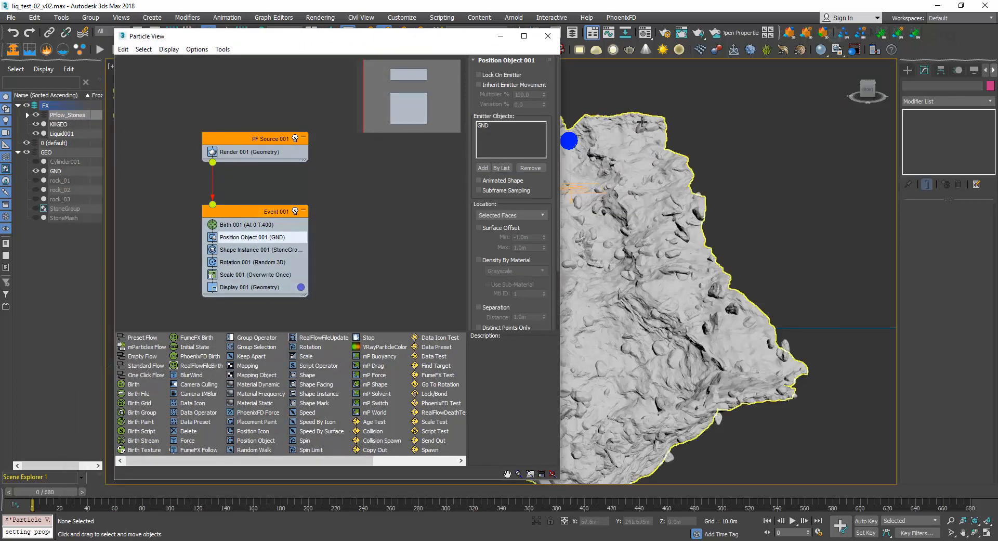
left_click(252, 224)
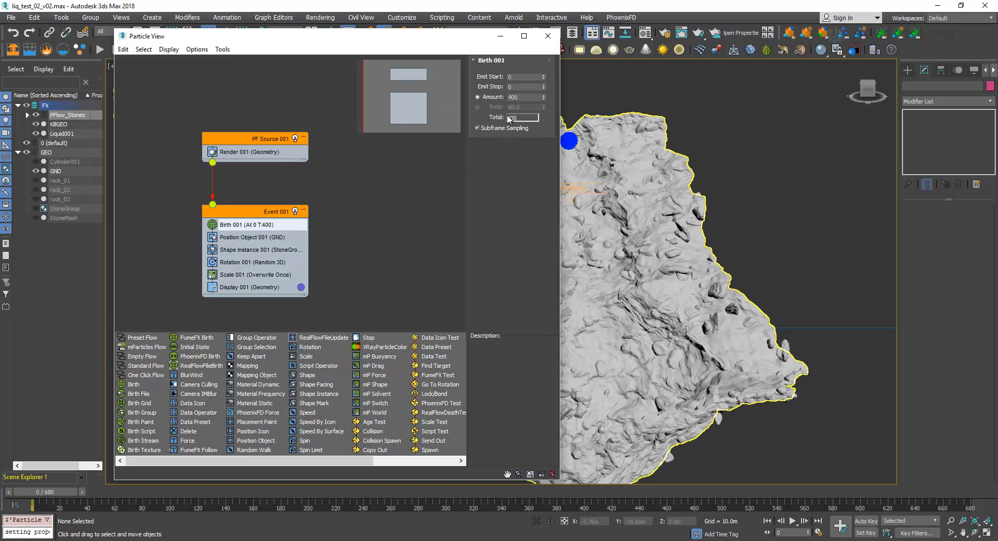
double_click(523, 98)
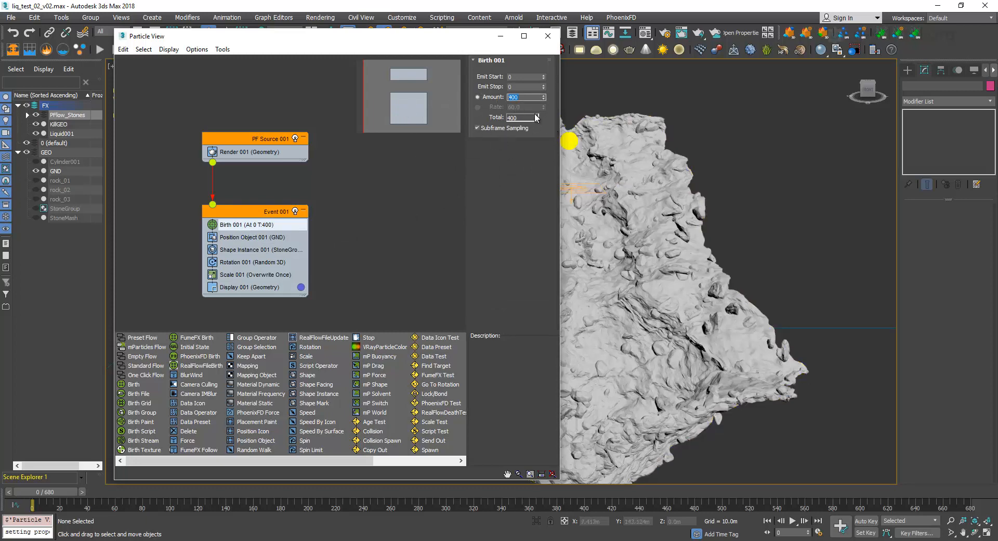
Display the Shape Instance 001 settings, unhide rock_01, rock_02 and rock_03, and examine the three source stones up close.
left_click(268, 253)
left_click_drag(404, 40, 874, 150)
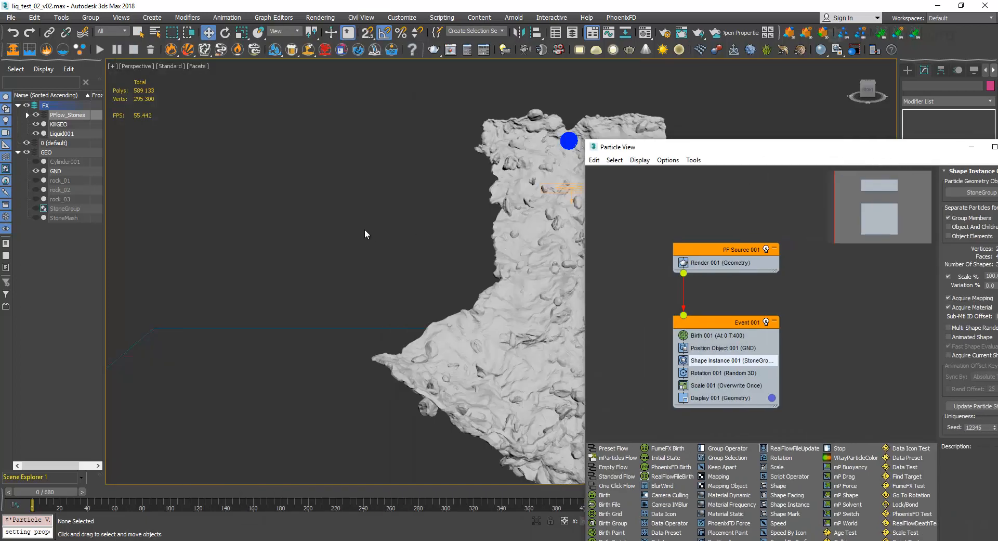
left_click(36, 180)
left_click(36, 190)
left_click(36, 199)
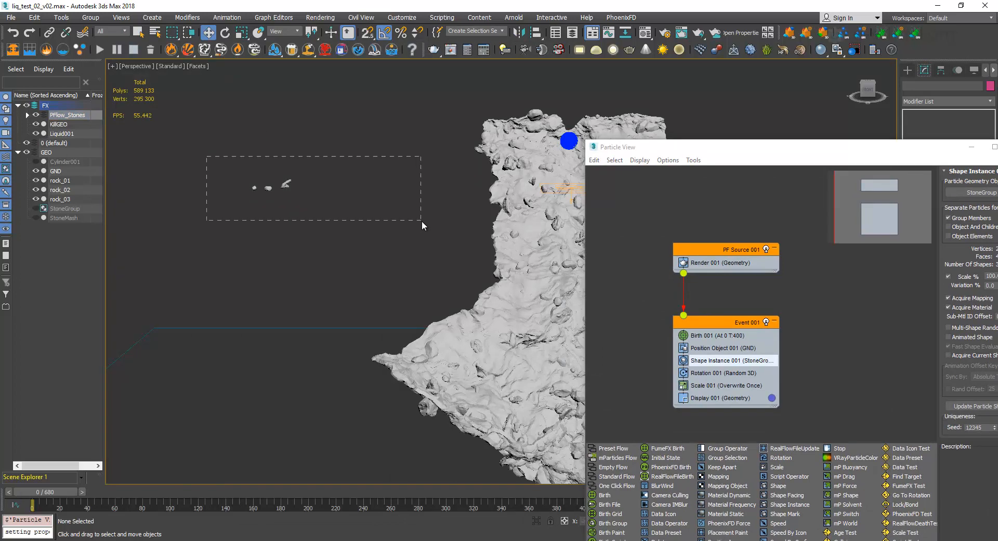
left_click_drag(422, 220, 373, 222)
key("z")
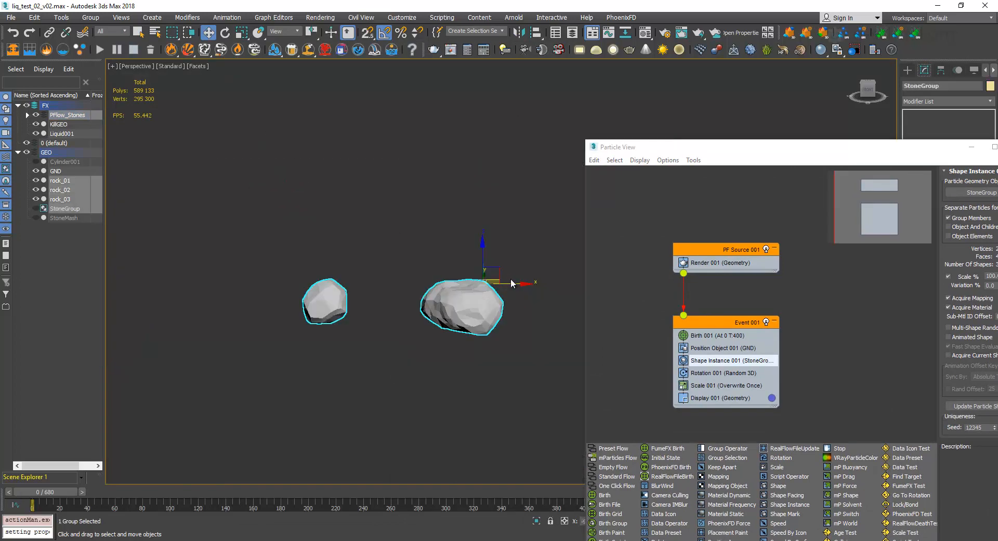
middle_click_drag(512, 284, 226, 238, "alt")
scroll(362, 263, "down", 5)
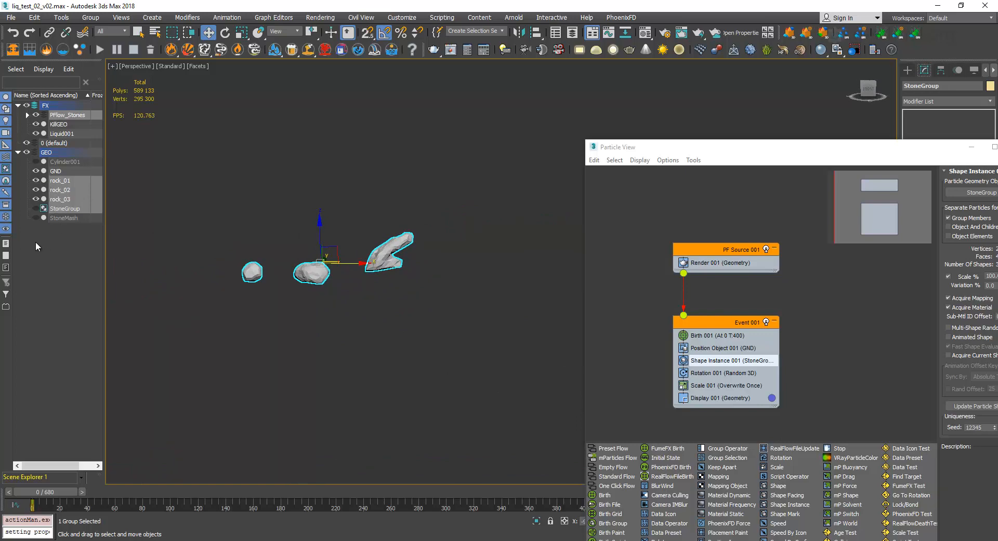
Hide the source stones rock_01, rock_02 and rock_03 in the GEO layer again.
left_click(34, 199)
left_click(34, 190)
left_click(35, 180)
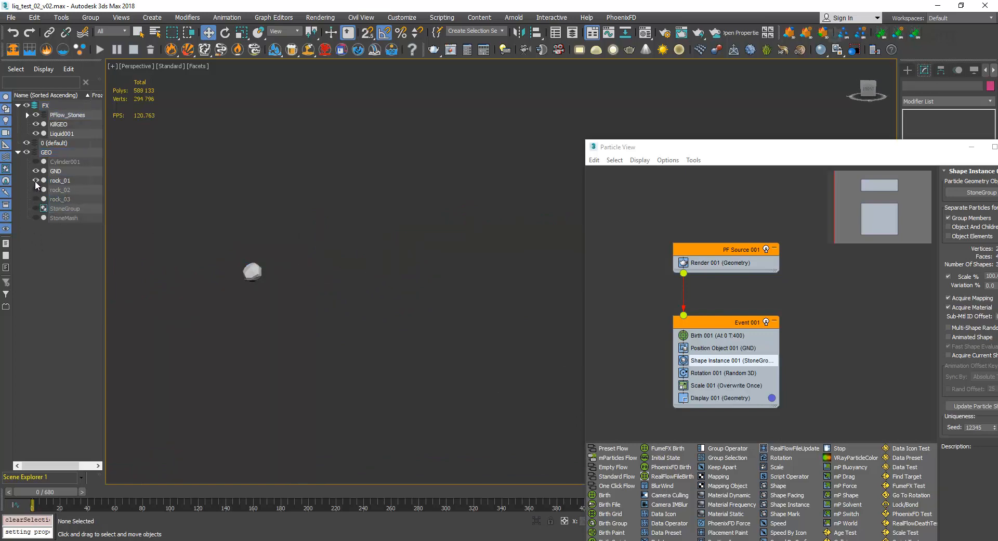
left_click(35, 208)
Review the Rotation 001 and Scale 001 operator settings, close Particle View and examine the stones scattered over GND.
left_click_drag(784, 152, 512, 104)
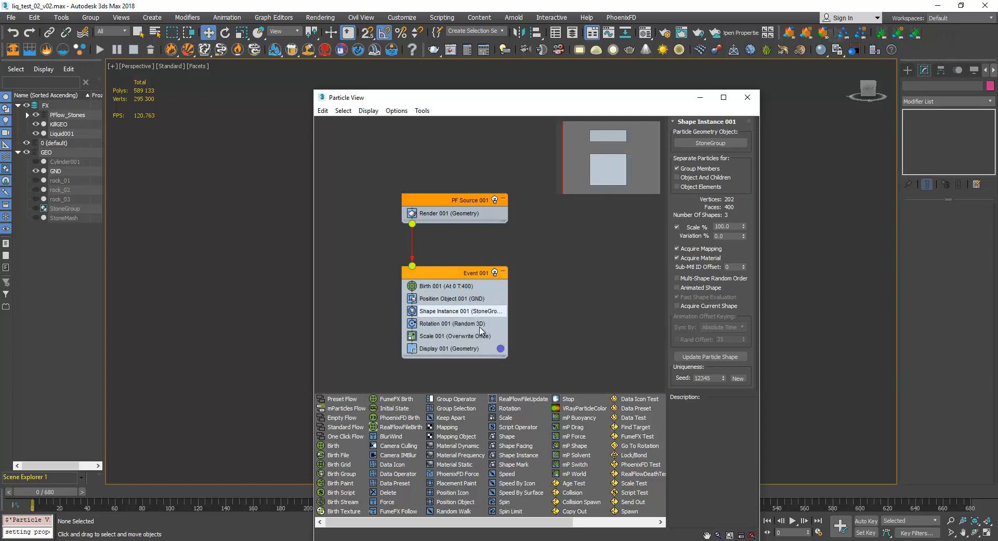
left_click(462, 325)
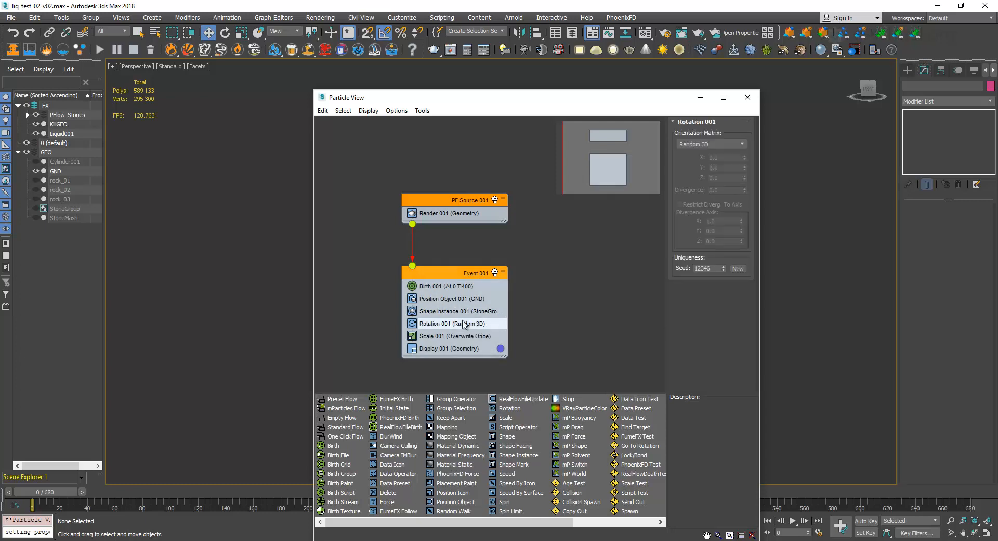
left_click(484, 337)
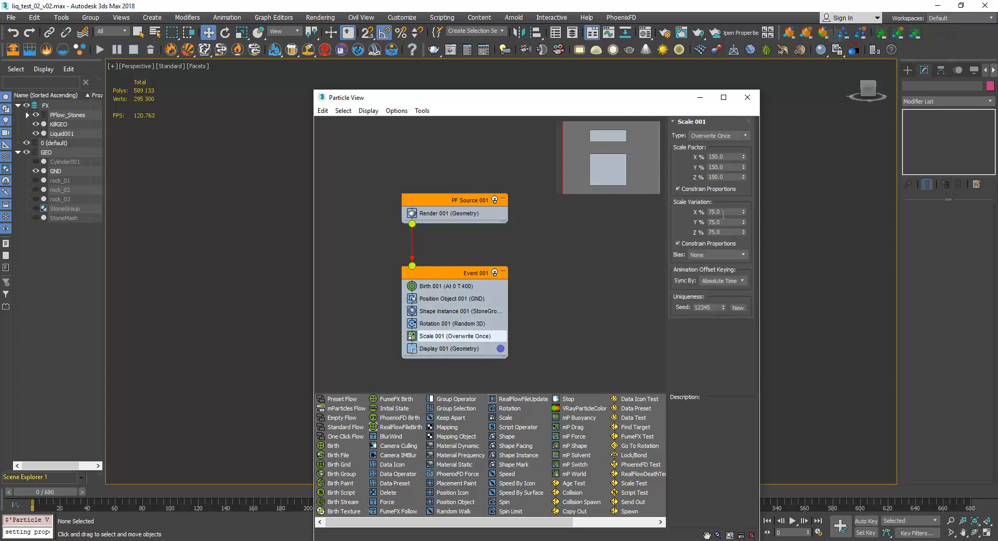
left_click(747, 97)
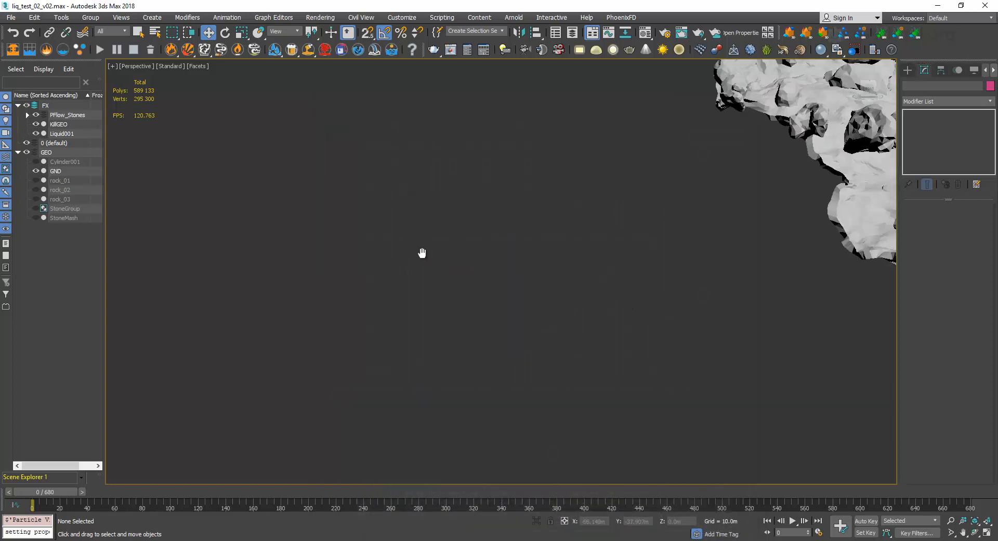
scroll(522, 247, "up", 2)
scroll(509, 252, "up", 2)
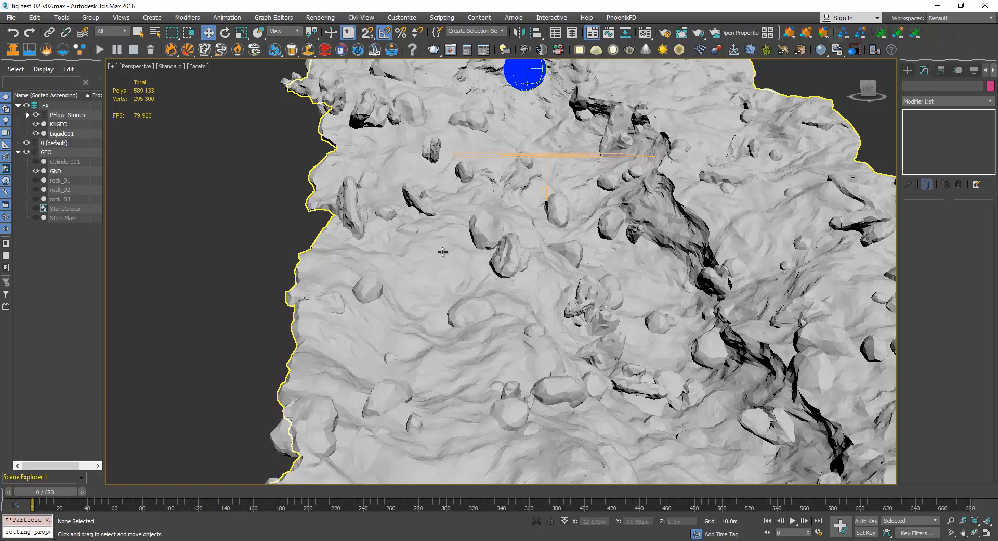
scroll(478, 309, "down", 2)
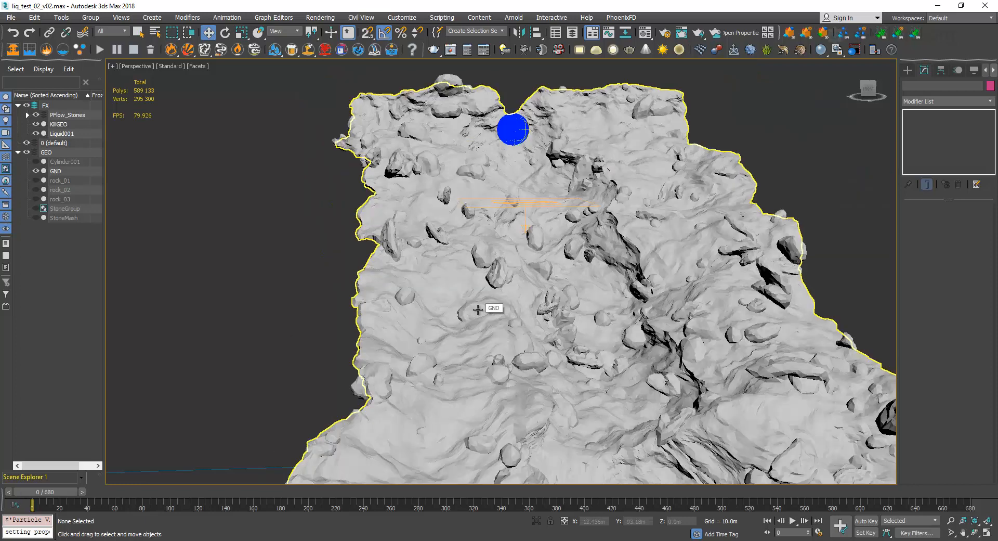
Select StoneMesh, locate the Mesher type among the compound objects, and unhide StoneMesh with its Mesher parameters displayed.
left_click(68, 218)
left_click(69, 220)
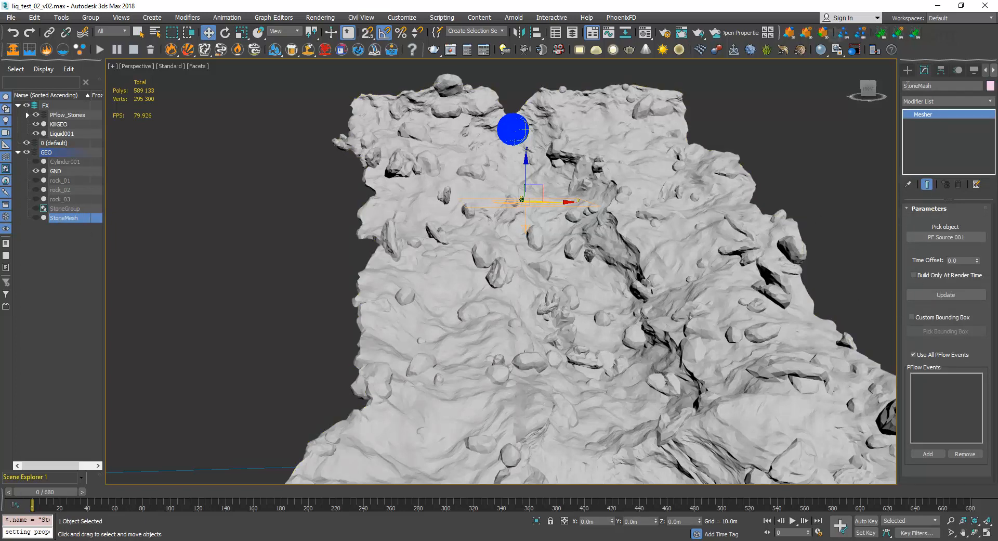
left_click(907, 70)
left_click(929, 99)
left_click(936, 124)
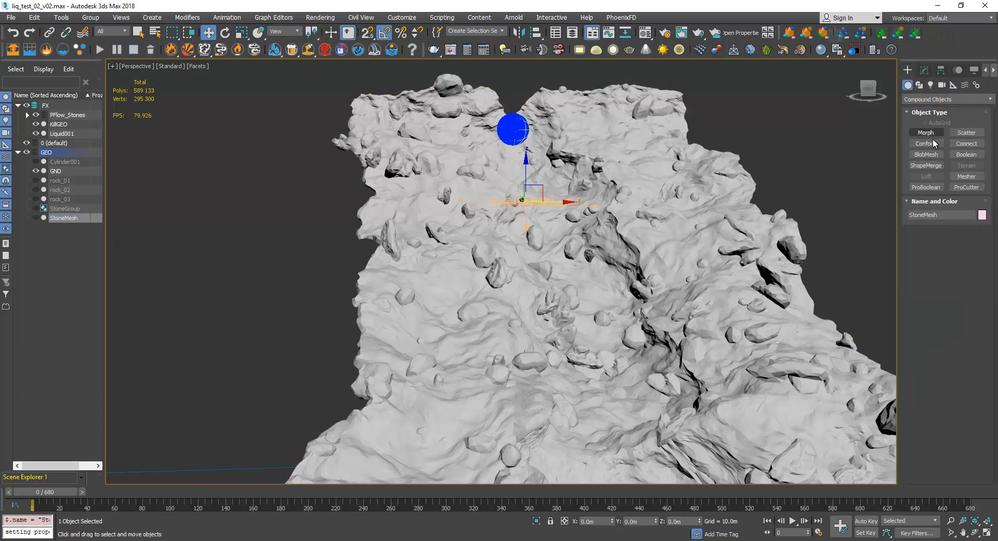
left_click(966, 177)
left_click(924, 70)
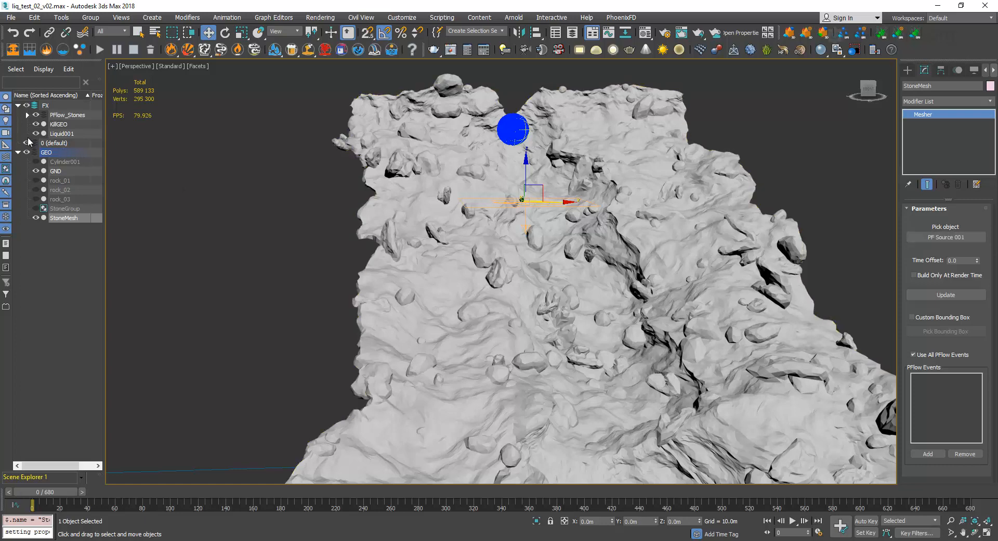
Toggle the visibility of PFlow_Stones and the edged-faces display to compare the stones with the terrain.
left_click(36, 114)
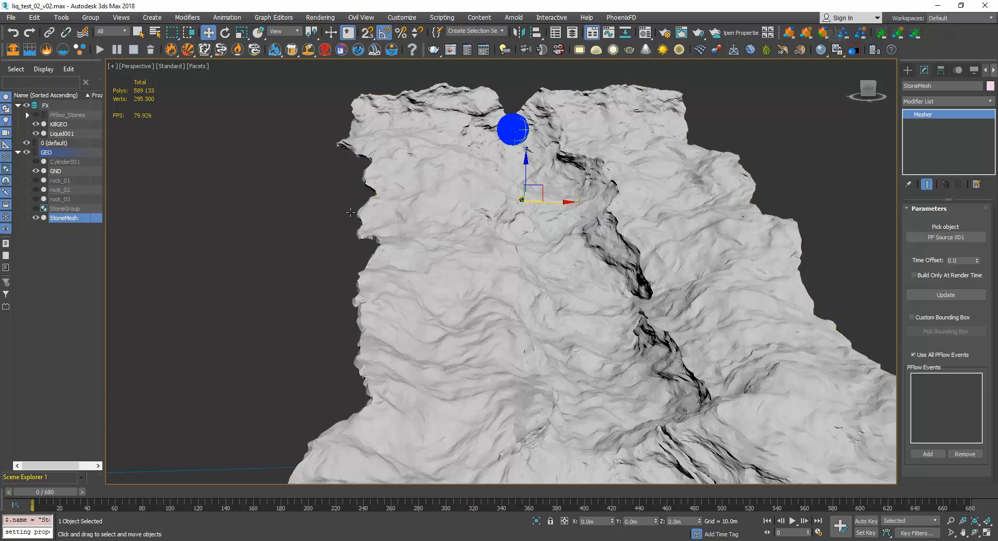
left_click(36, 115)
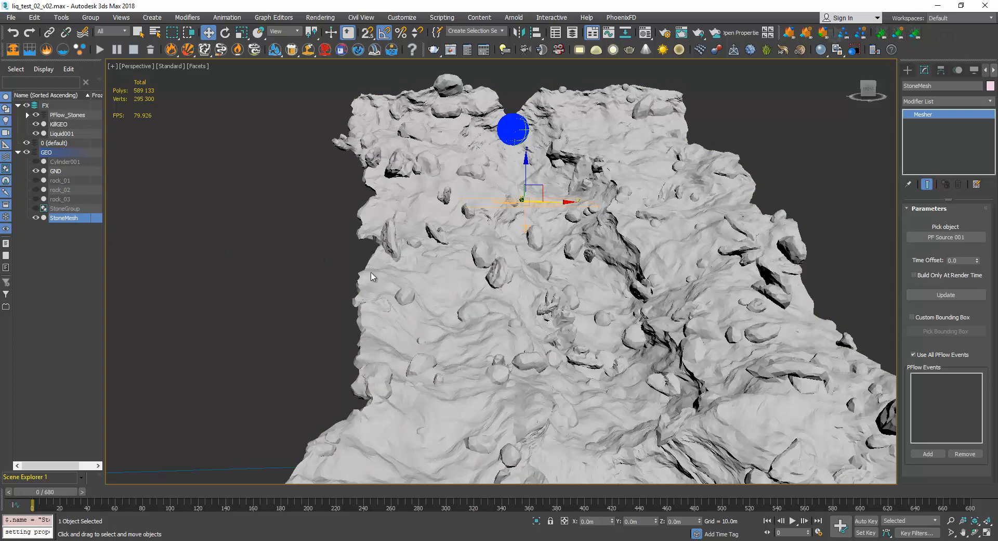
key("F4")
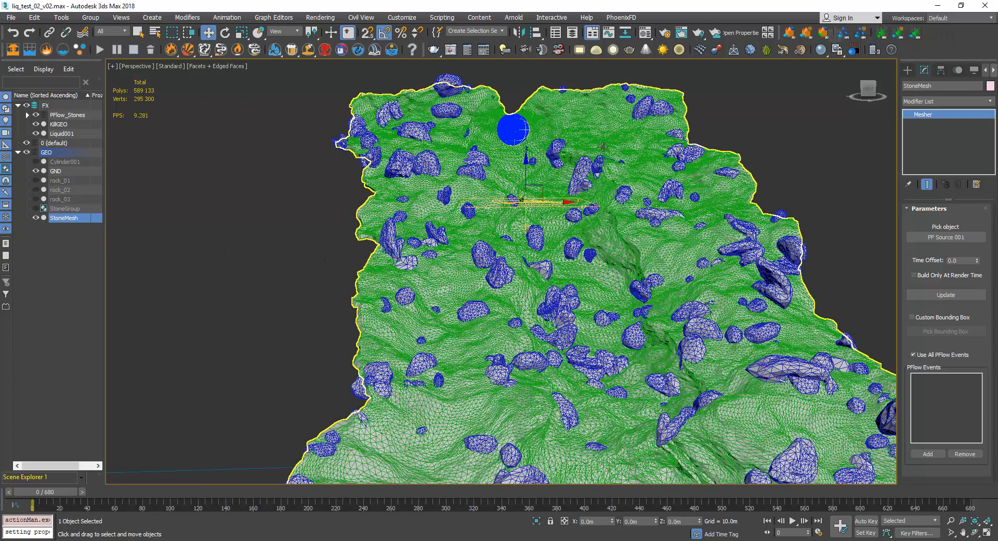
key("F4")
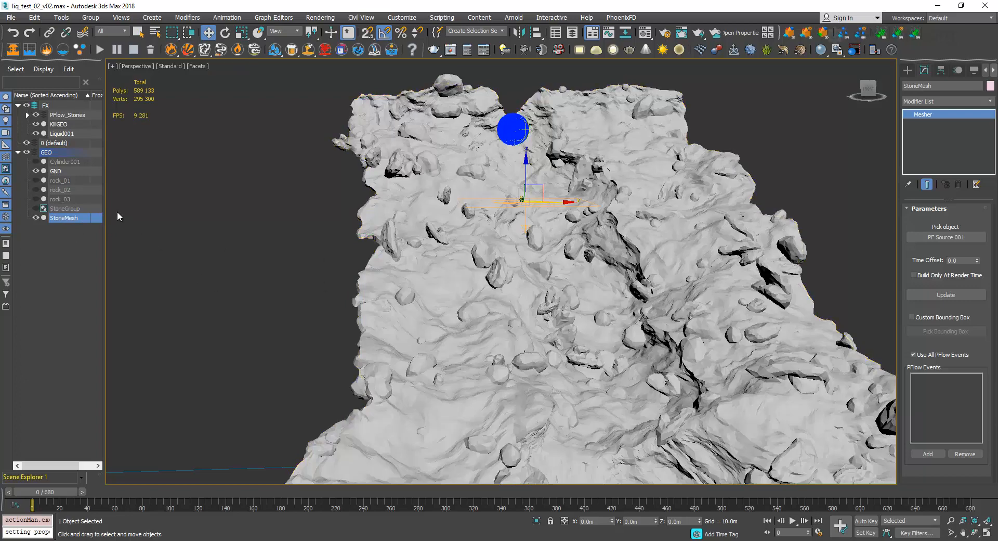
scroll(291, 250, "down", 2)
middle_click_drag(301, 253, 323, 227)
scroll(322, 227, "down", 2)
Open the Simulation View of Liquid001 at its Liquid Attributes and move the window clear of the terrain.
left_click(907, 69)
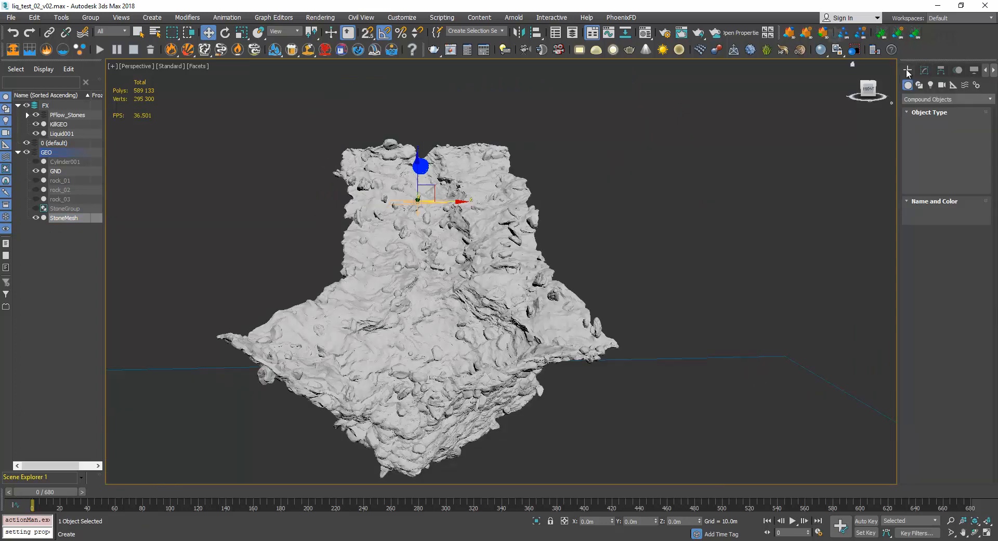
left_click(62, 133)
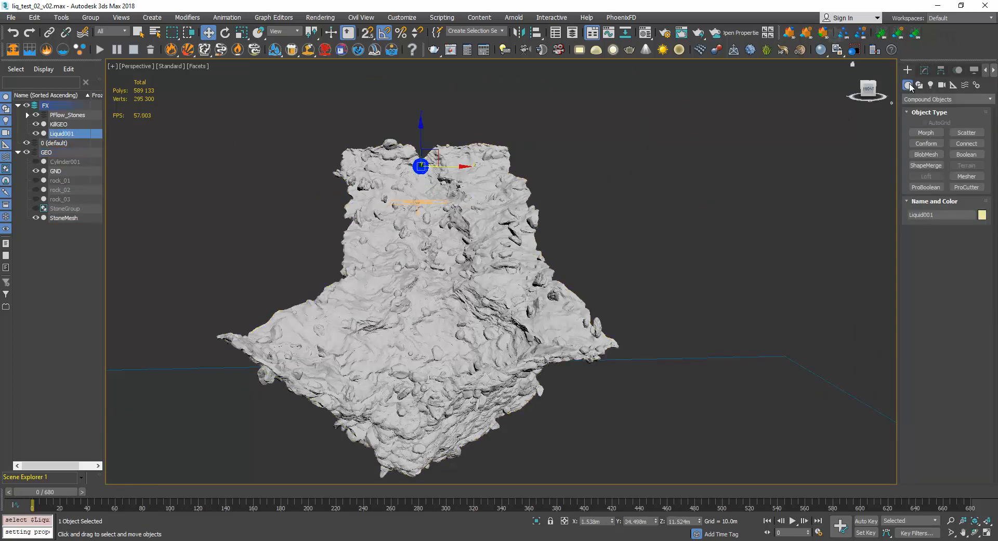
left_click(924, 70)
left_click(939, 233)
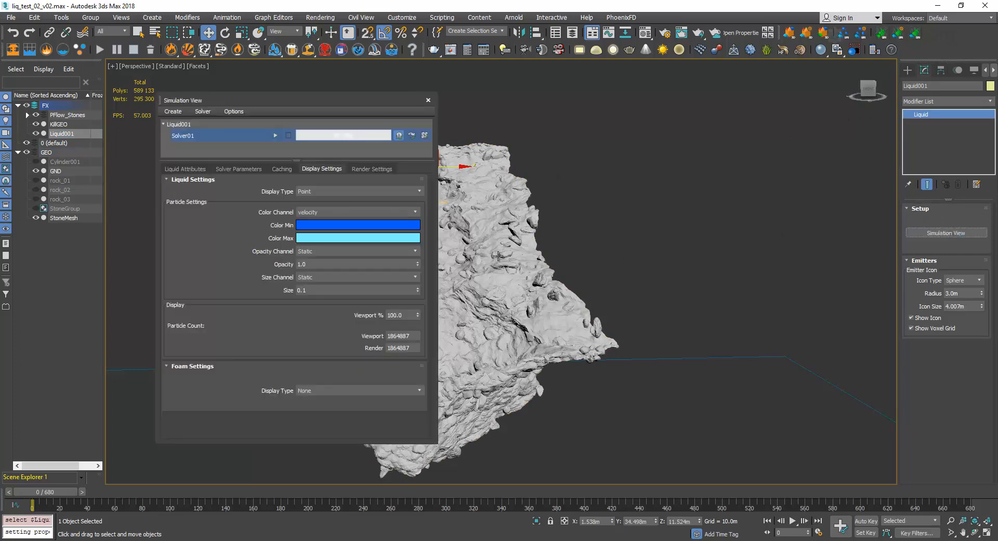
left_click(185, 168)
left_click_drag(354, 106, 661, 103)
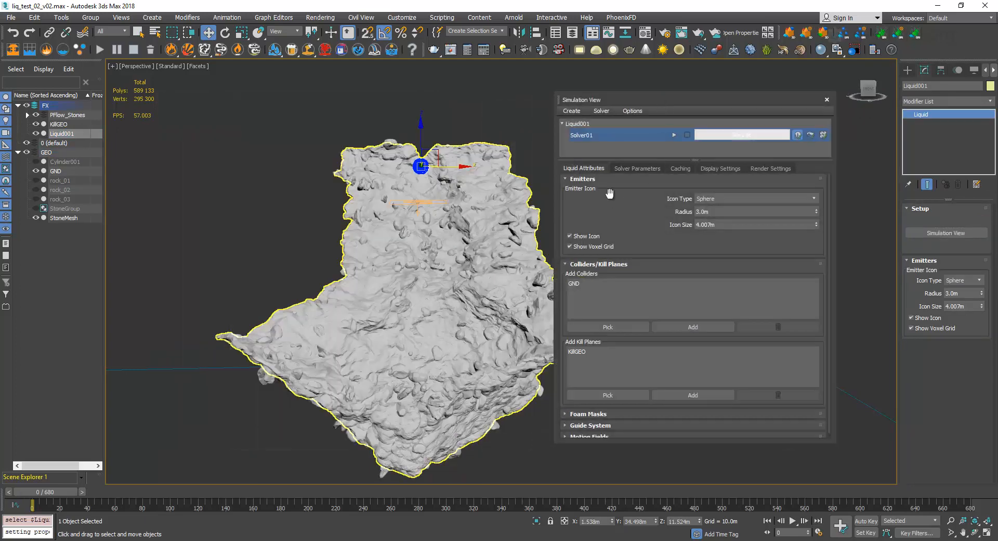
Add StoneMesh to the liquid's colliders alongside GND and finish picking.
left_click(607, 326)
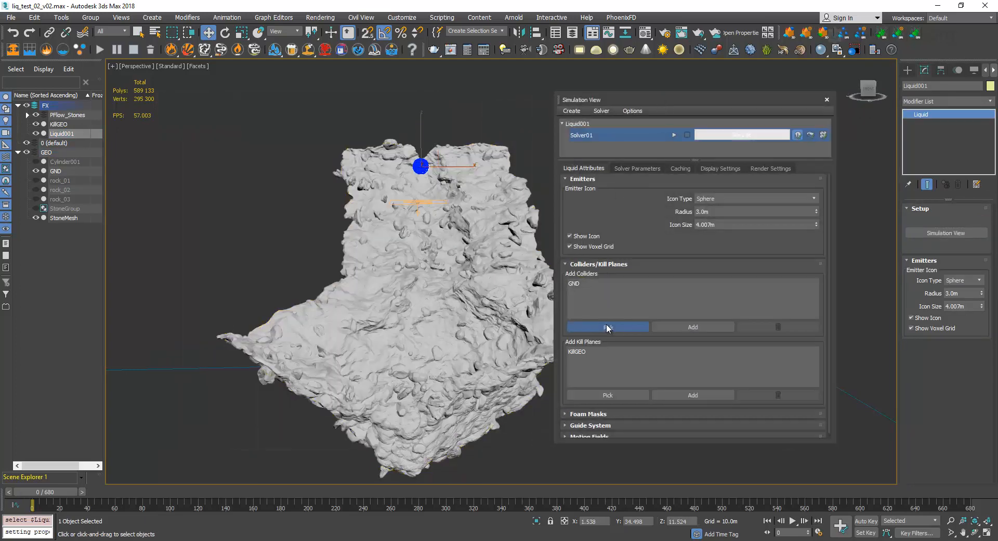
left_click(77, 217)
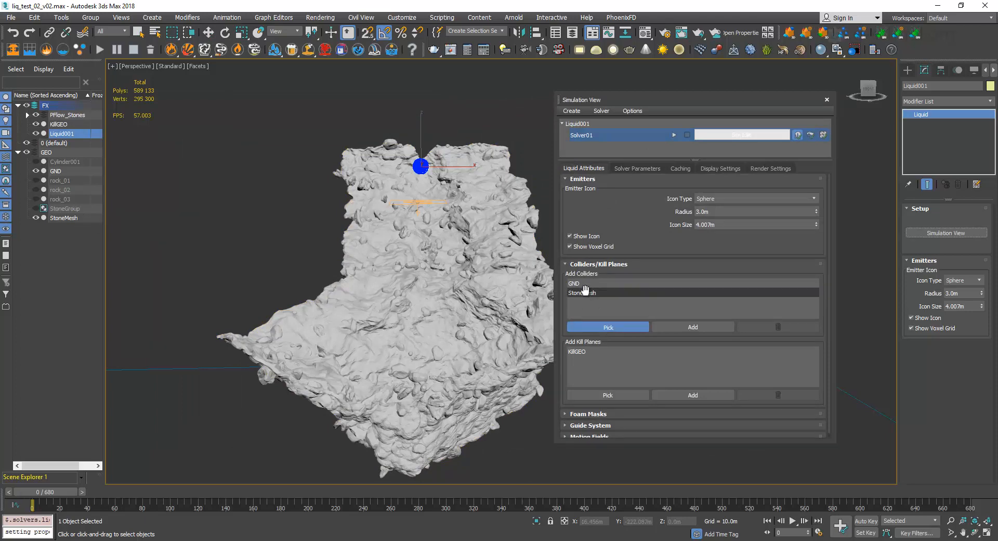
scroll(430, 222, "up", 5)
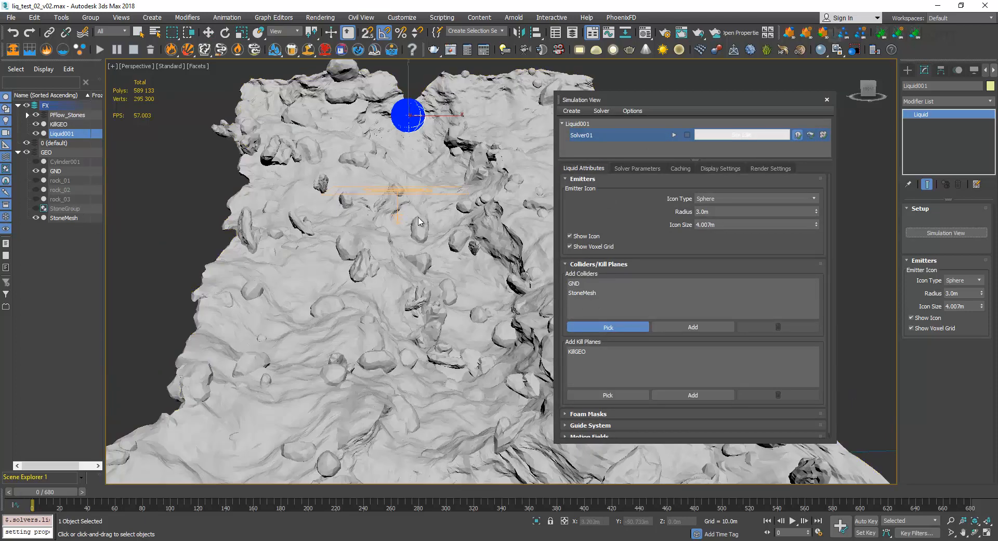
middle_click_drag(450, 255, 441, 157)
scroll(442, 166, "down", 4)
middle_click_drag(457, 234, 449, 235)
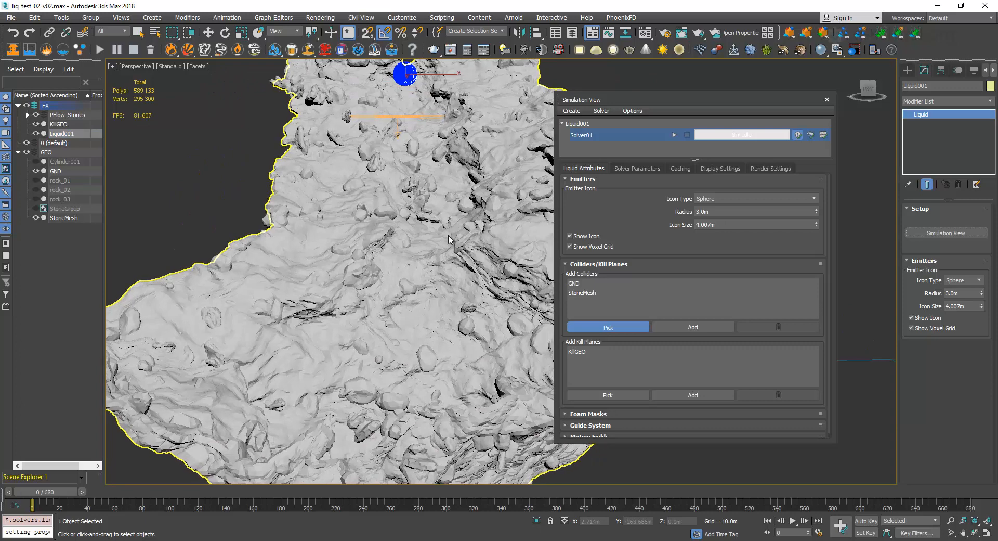
left_click_drag(710, 100, 693, 105)
key("w")
Review Solver01's cache settings, its collision object conversion parameters and its general simulation parameters.
left_click(663, 171)
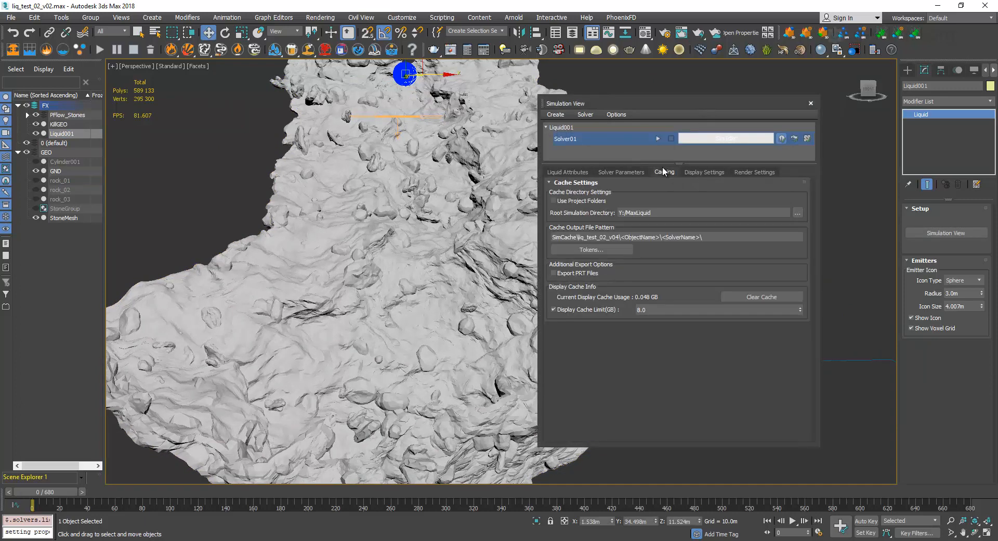
left_click(627, 172)
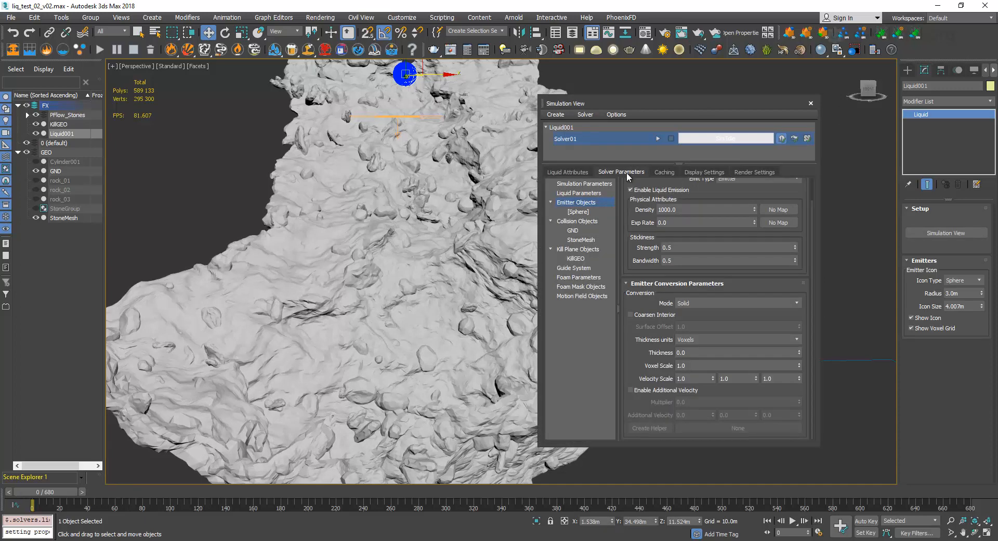
left_click(592, 221)
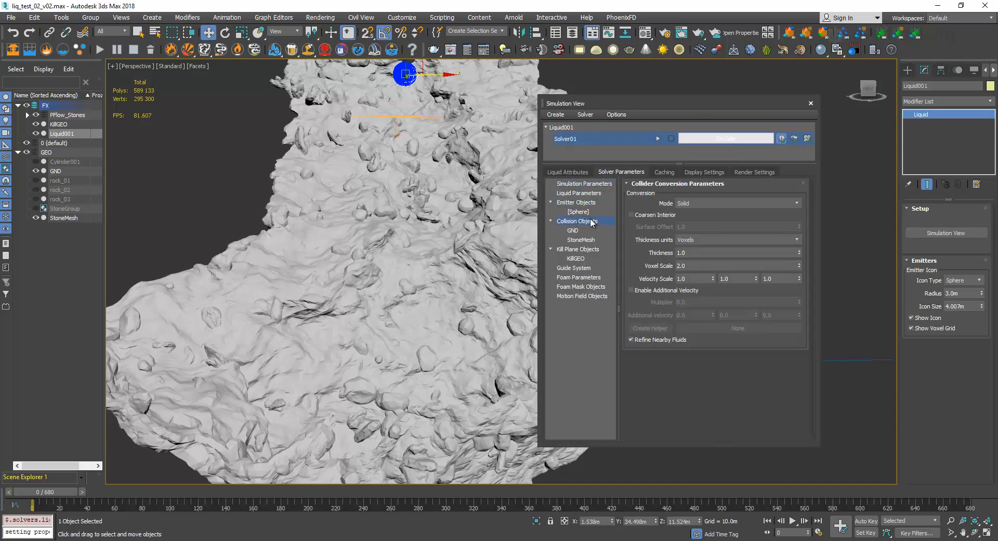
left_click(589, 186)
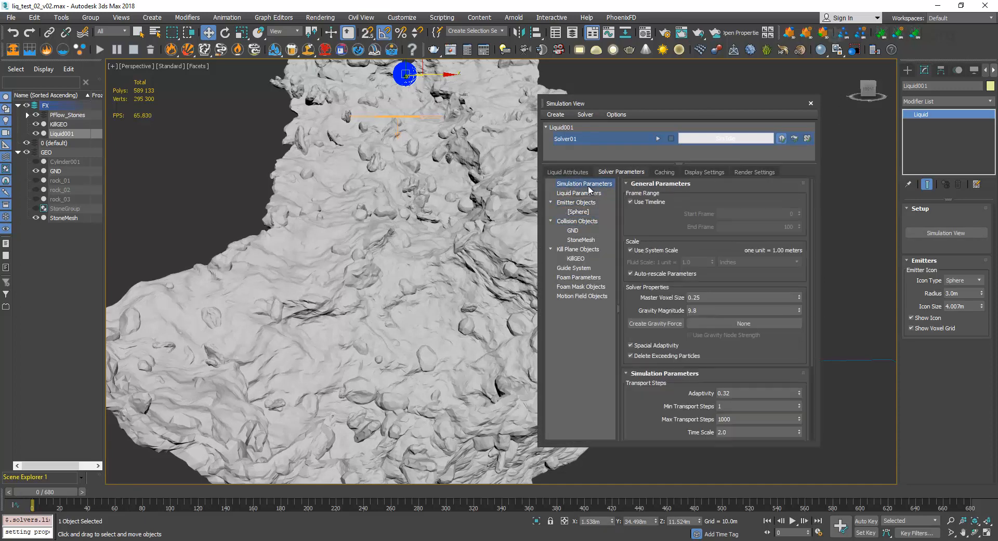
mouse_move(667, 225)
left_mouse_down()
mouse_move(669, 199)
mouse_move(670, 224)
left_mouse_up()
left_click_drag(729, 104, 804, 121)
Go to frame 125 and examine up close how the liquid flows around the stones.
scroll(419, 223, "down", 5)
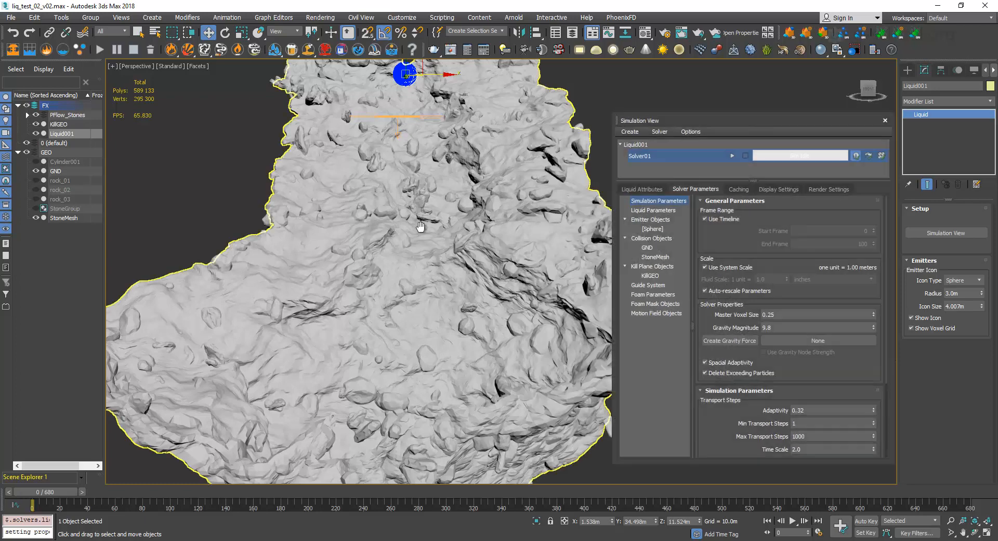
left_click(214, 491)
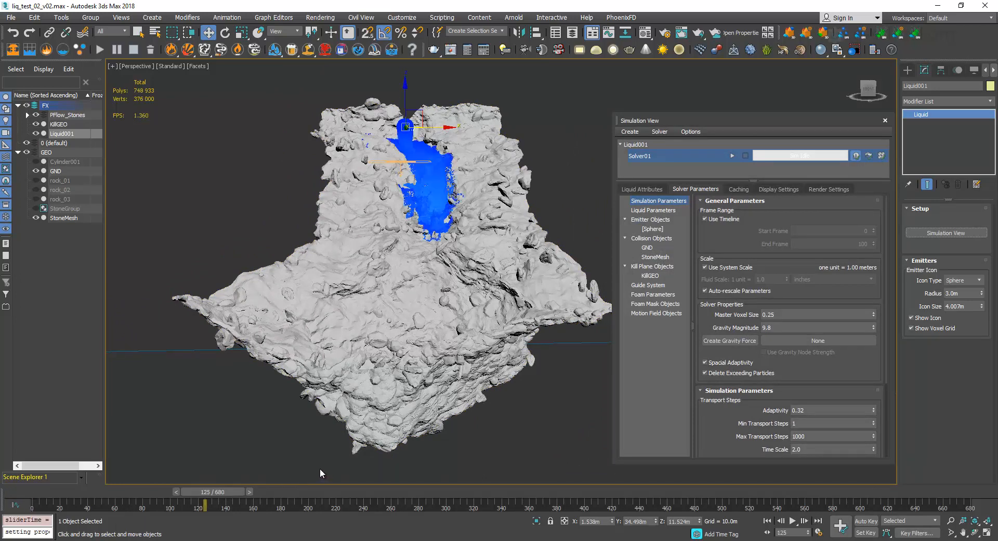
scroll(436, 237, "up", 6)
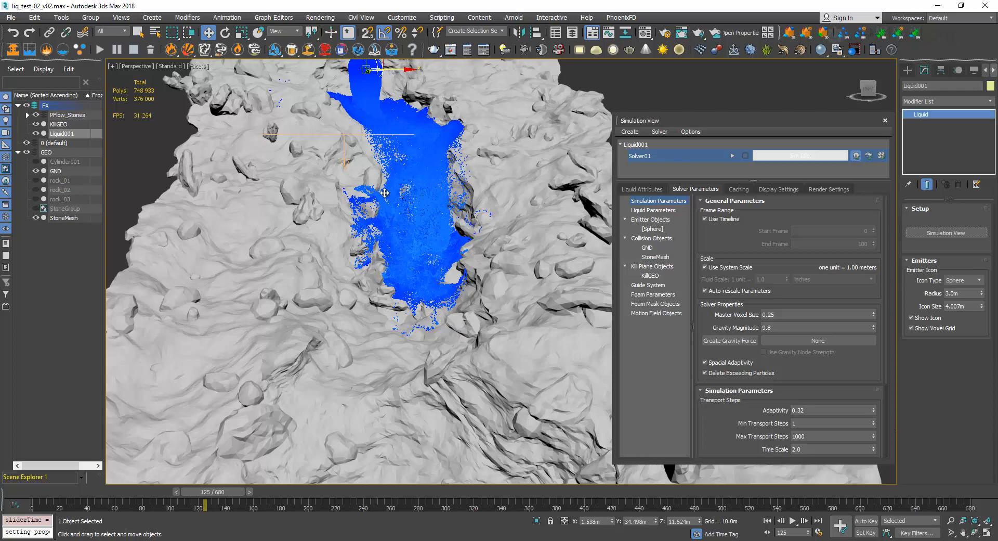
scroll(386, 195, "up", 3)
scroll(385, 163, "down", 3)
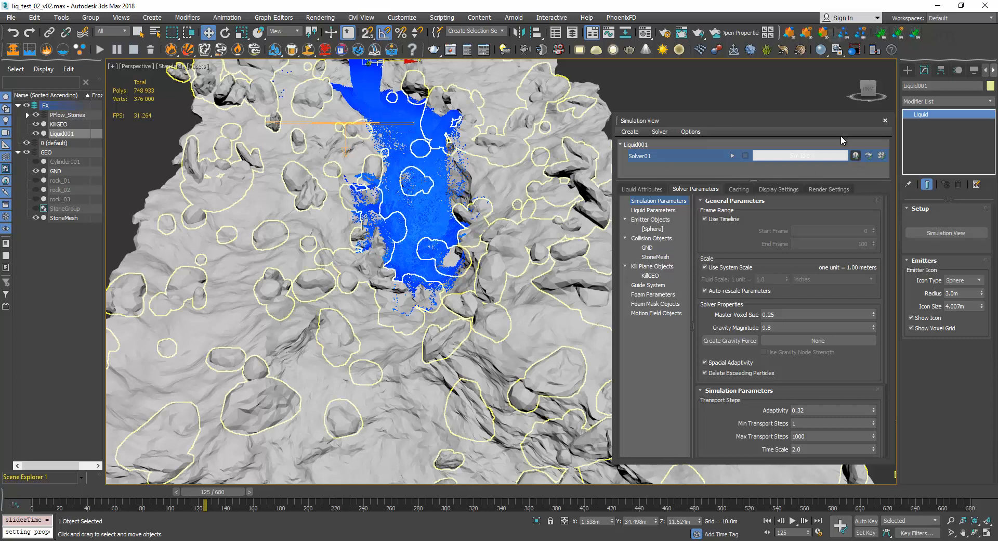
Reposition the Simulation View and turn on the second toggle beside Solver01's progress bar.
left_click_drag(817, 121, 784, 112)
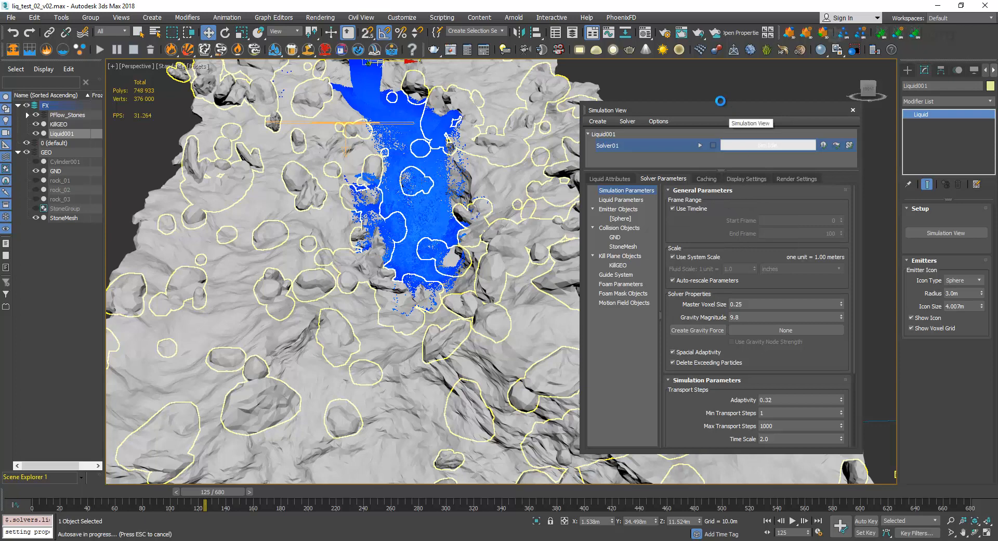
left_click_drag(727, 109, 720, 100)
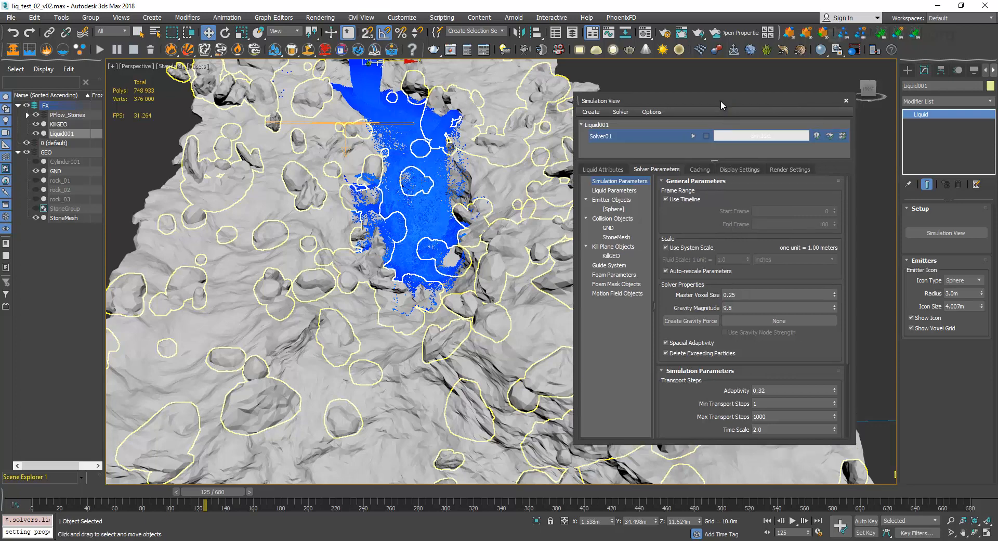
mouse_move(722, 100)
left_mouse_down()
mouse_move(730, 98)
mouse_move(716, 97)
left_mouse_up()
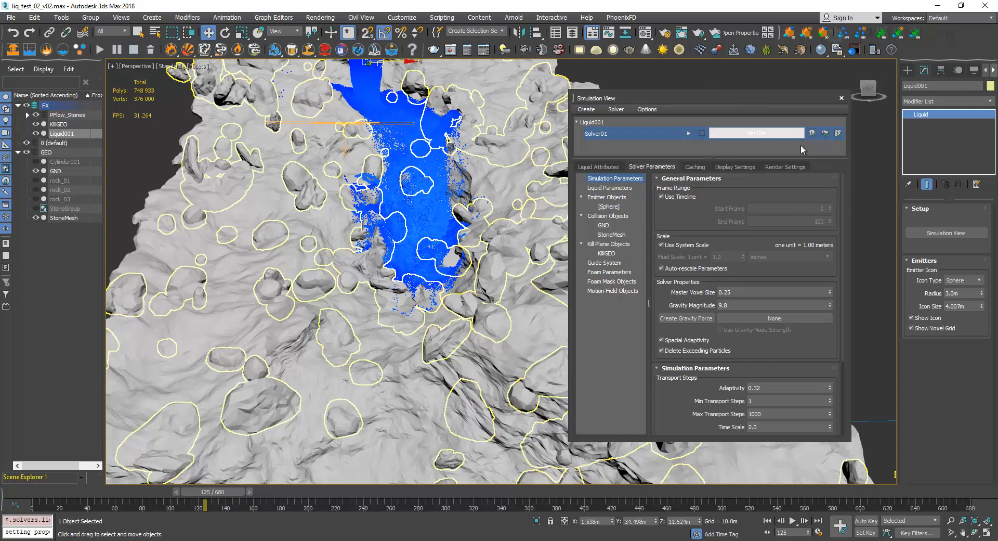
left_click_drag(703, 95, 687, 103)
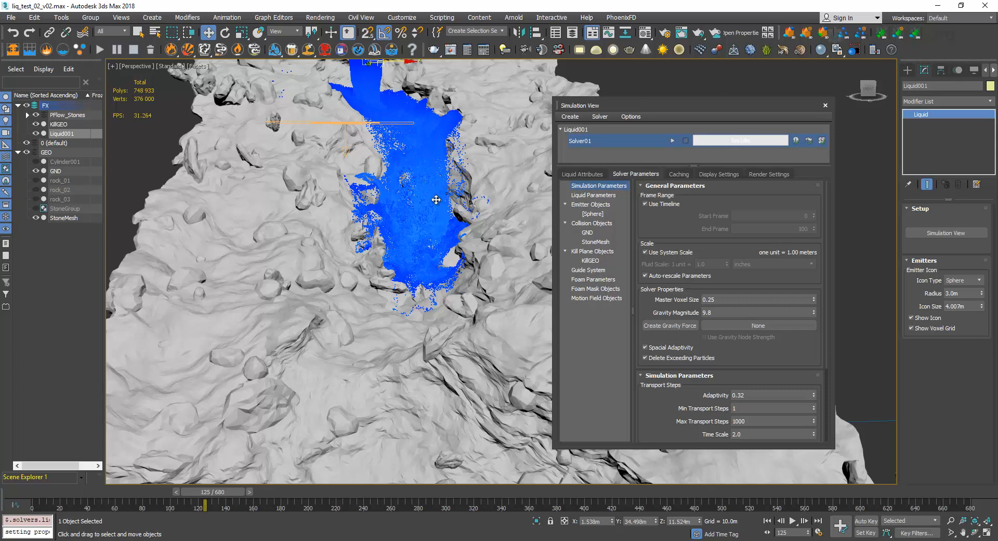
left_click(809, 141)
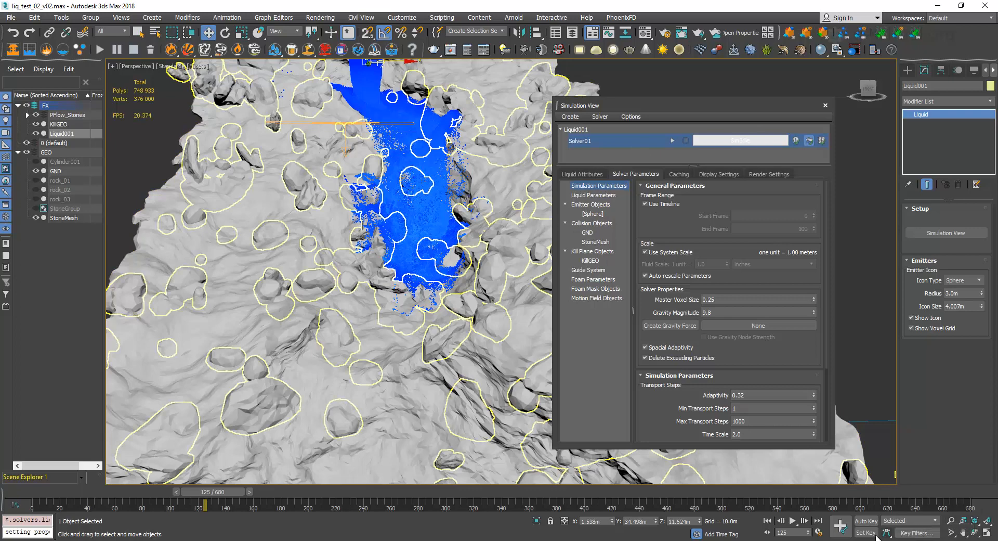
Extend the animation's end time to frame 1000.
left_click(818, 532)
left_click_drag(473, 306, 402, 304)
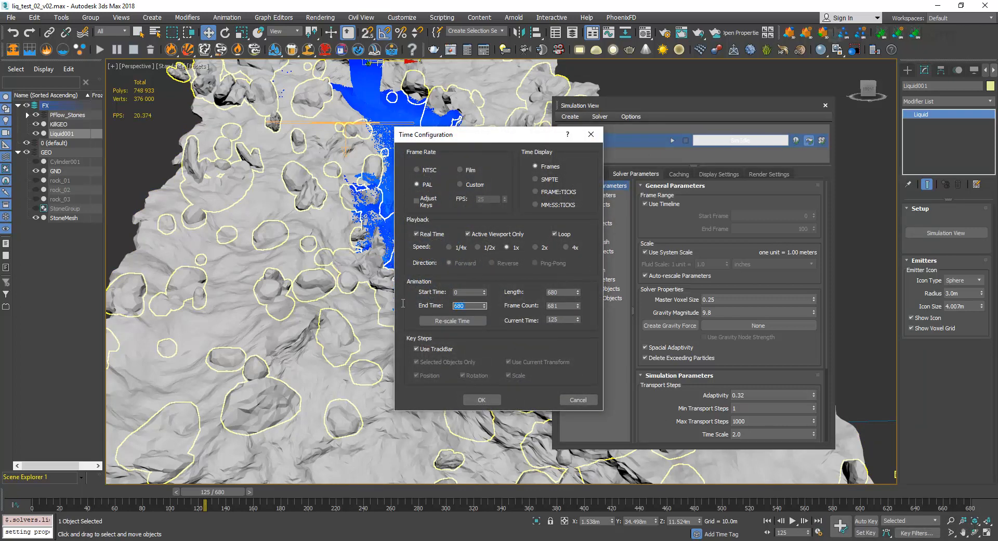
type("1000")
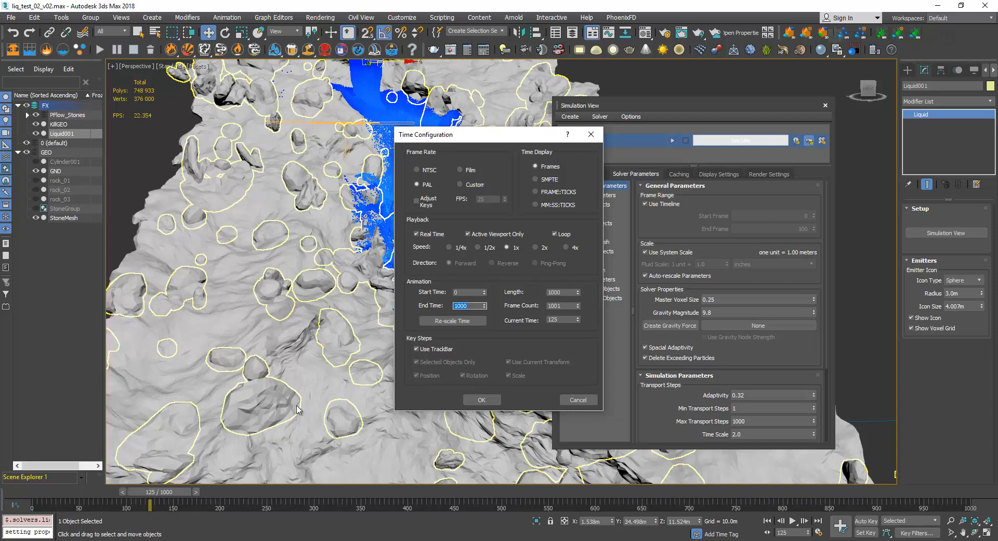
left_click(471, 395)
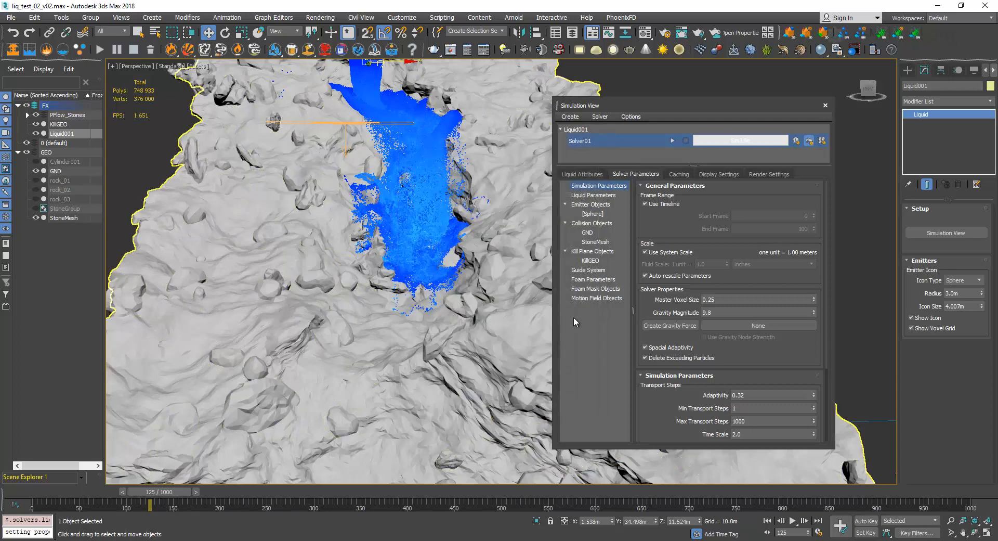
Try to run Solver01's foam solve over the extended timeline.
left_click_drag(704, 101, 630, 103)
left_click(599, 142)
left_click_drag(564, 237, 502, 234)
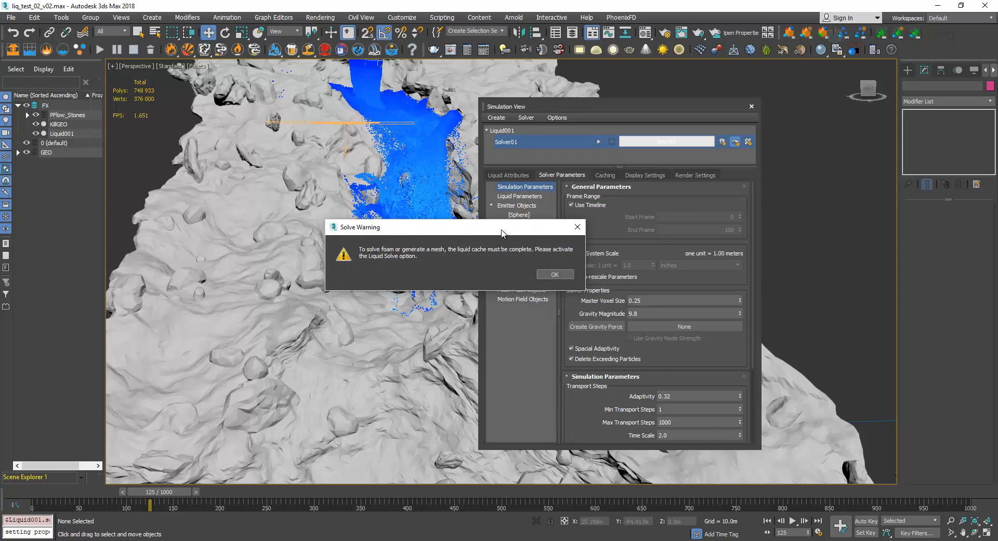
left_click(554, 275)
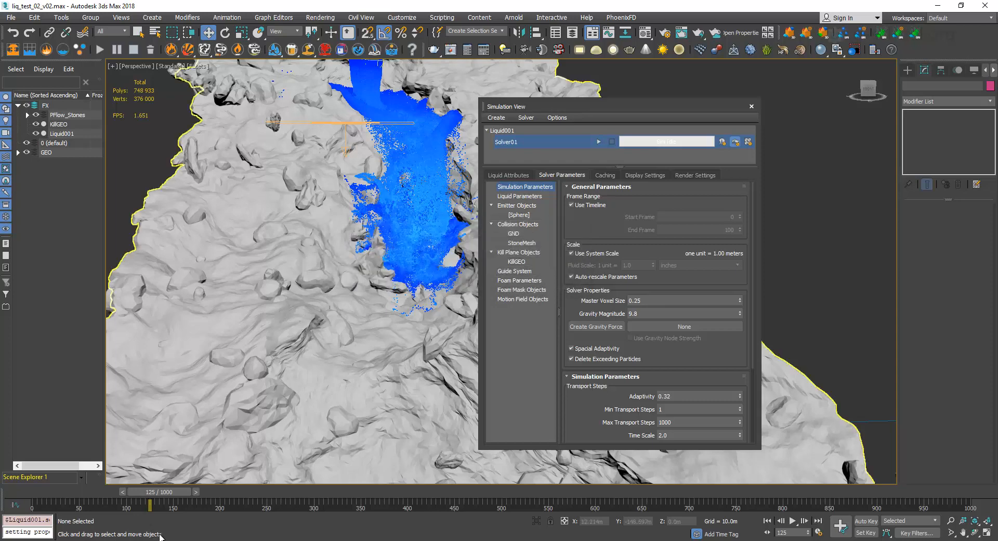
Check the cached frames in Solver01's voxel_liquid folder in File Explorer, and set the animation's end time to 680.
left_click(78, 512)
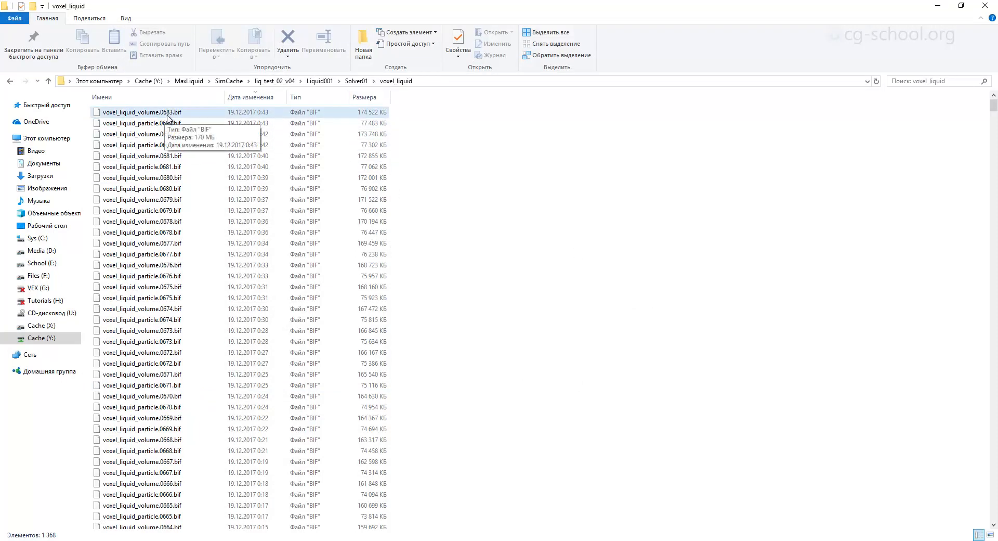
left_click(937, 5)
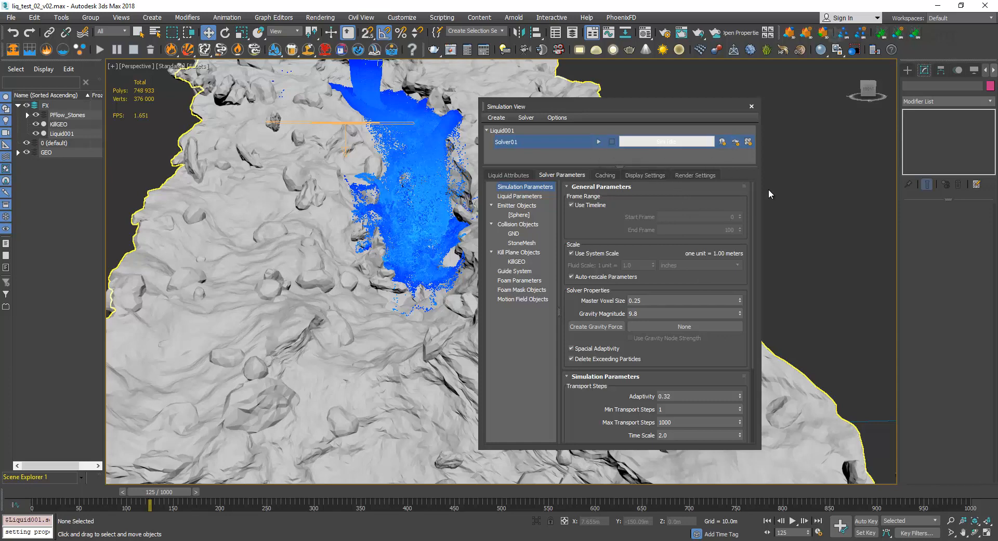
left_click(819, 531)
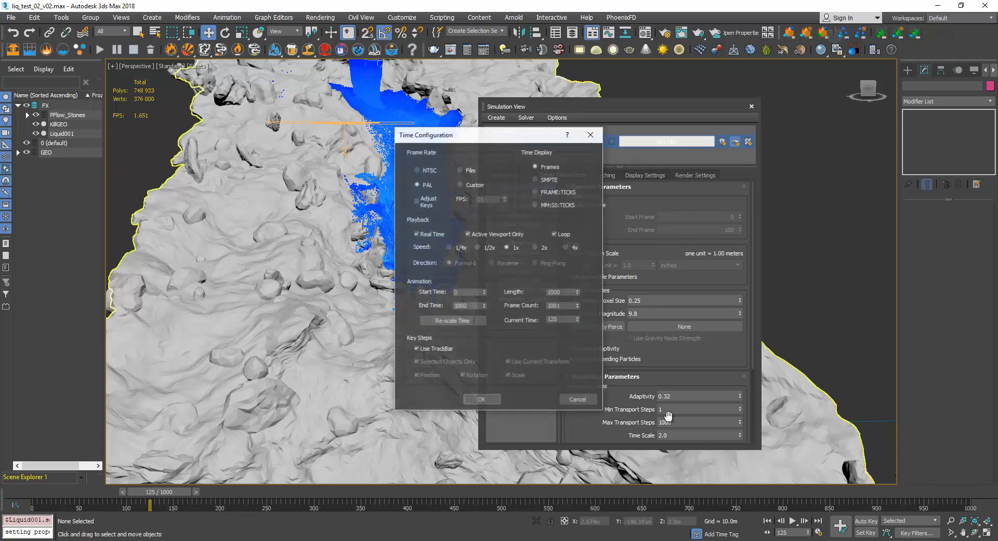
left_click_drag(472, 306, 407, 293)
type("680")
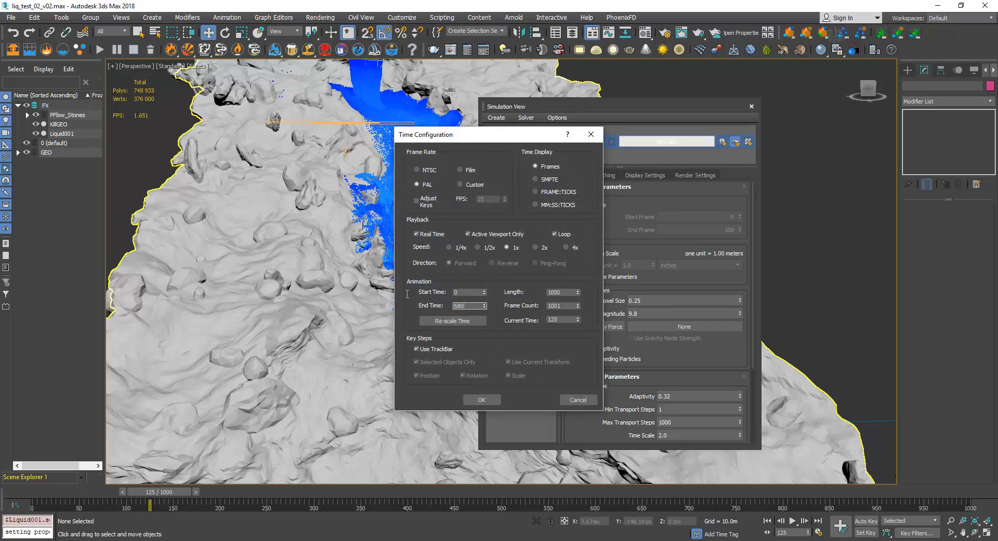
key("Return")
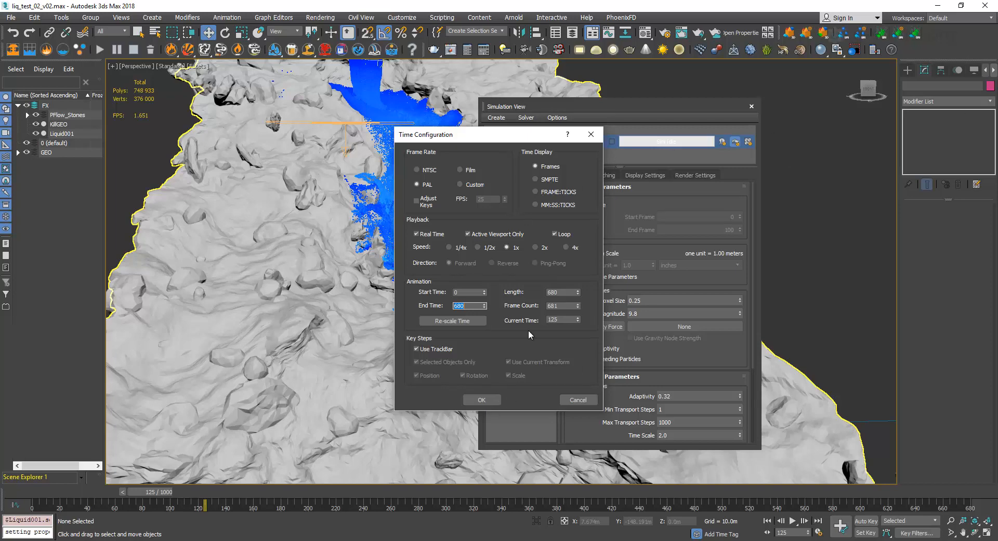
left_click(481, 399)
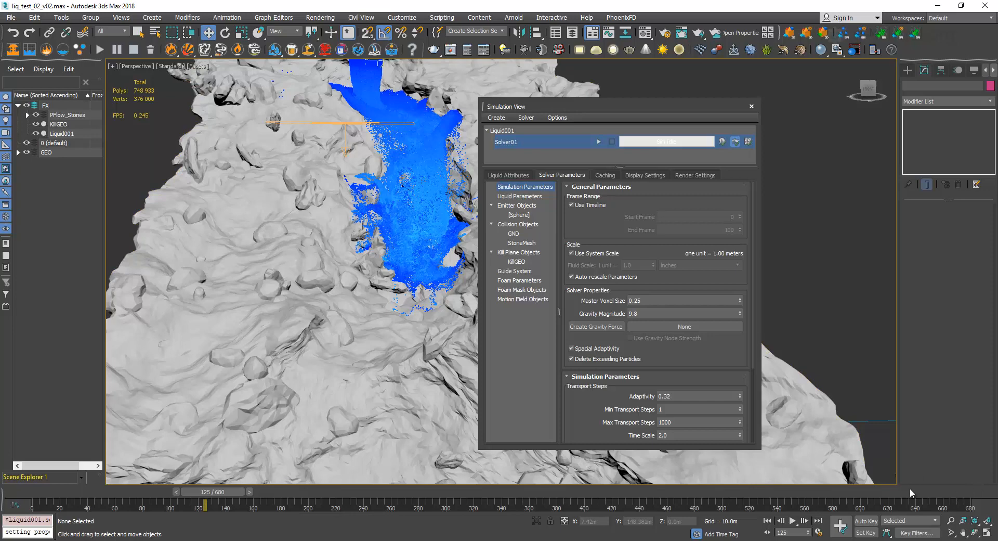
Switch to File Explorer to recheck the cached BIF files in the voxel_liquid folder, and return to the Simulation View.
left_click(106, 516)
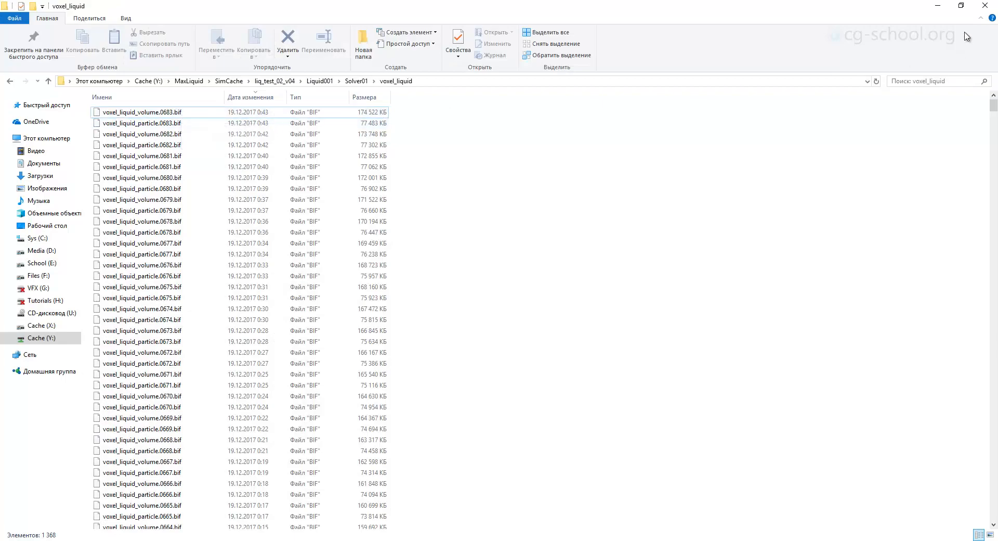
left_click(942, 7)
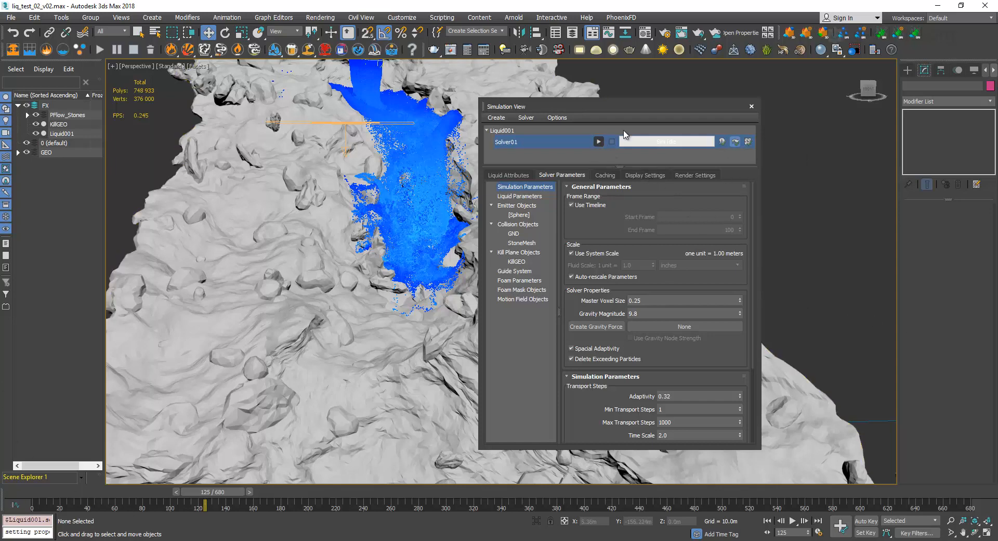
mouse_move(644, 103)
left_mouse_down()
mouse_move(592, 103)
mouse_move(659, 95)
left_mouse_up()
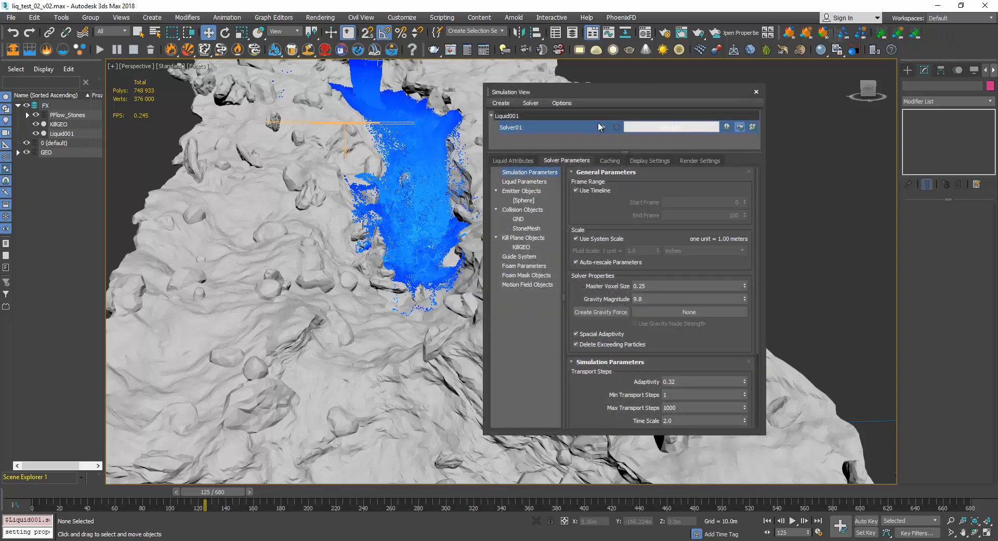
Review Solver01's foam parameters in Advanced mode, and return the foam mode to Basic.
left_click(528, 266)
mouse_move(589, 301)
left_mouse_down()
mouse_move(596, 287)
mouse_move(596, 311)
left_mouse_up()
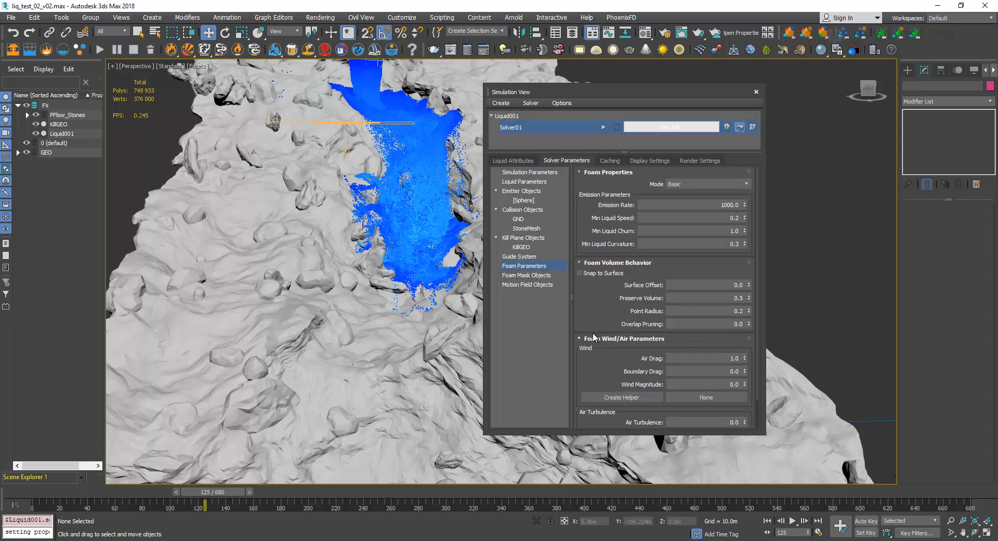
left_click(712, 185)
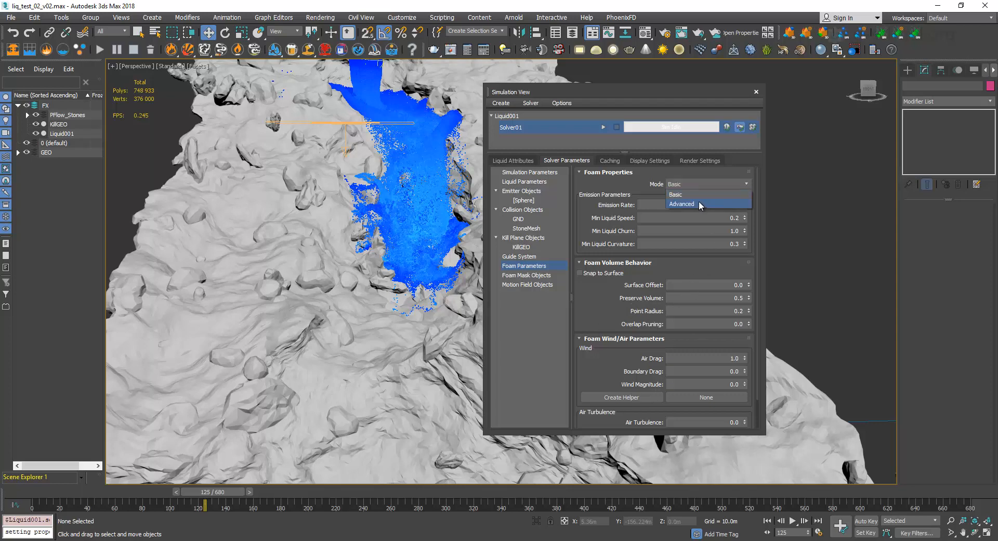
left_click(698, 203)
left_click_drag(588, 226, 587, 221)
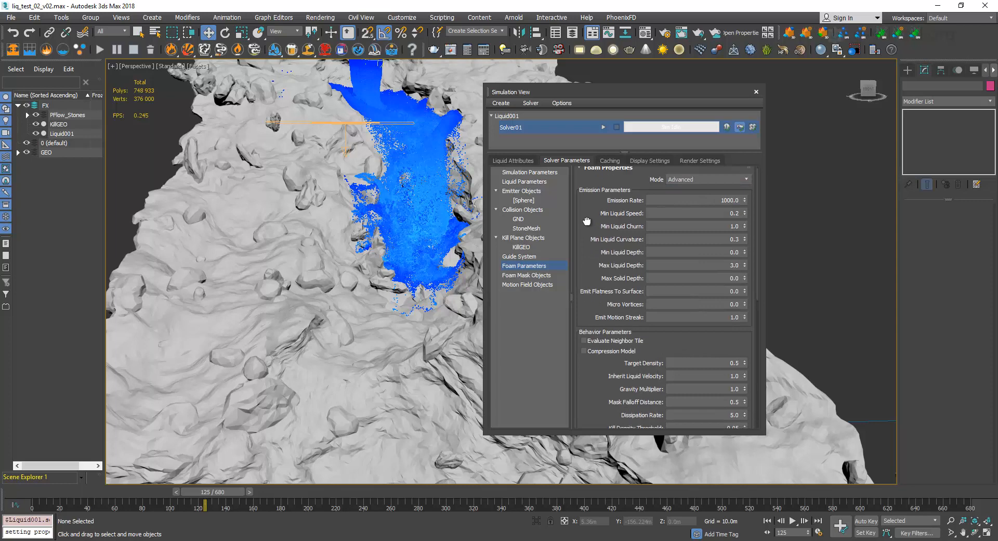
scroll(587, 221, "down", 8)
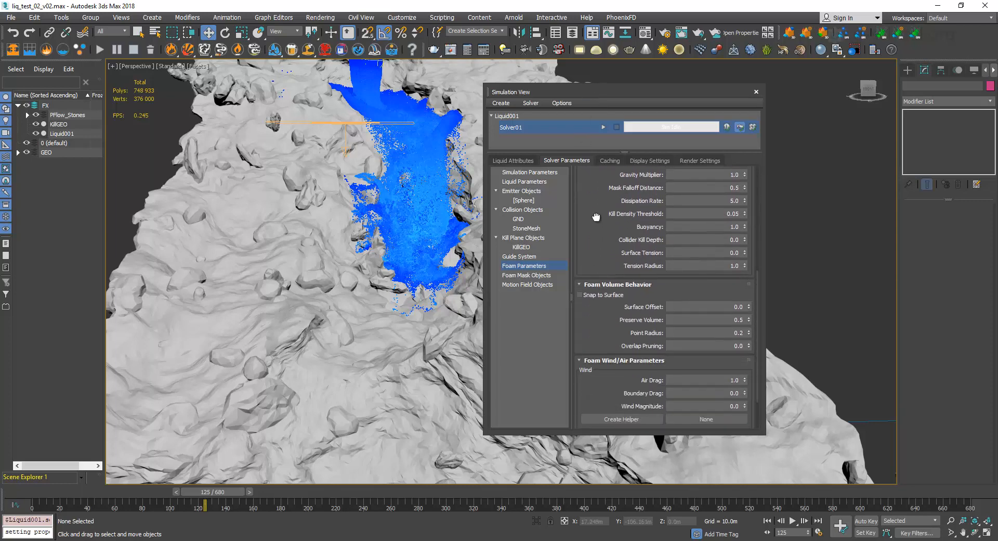
scroll(595, 217, "down", 2)
scroll(598, 231, "up", 4)
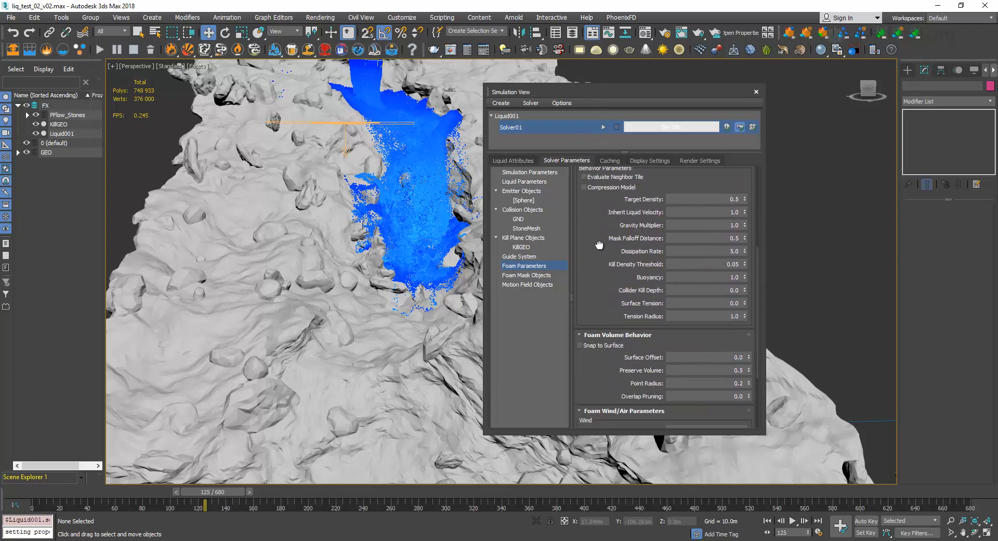
left_click_drag(600, 244, 594, 366)
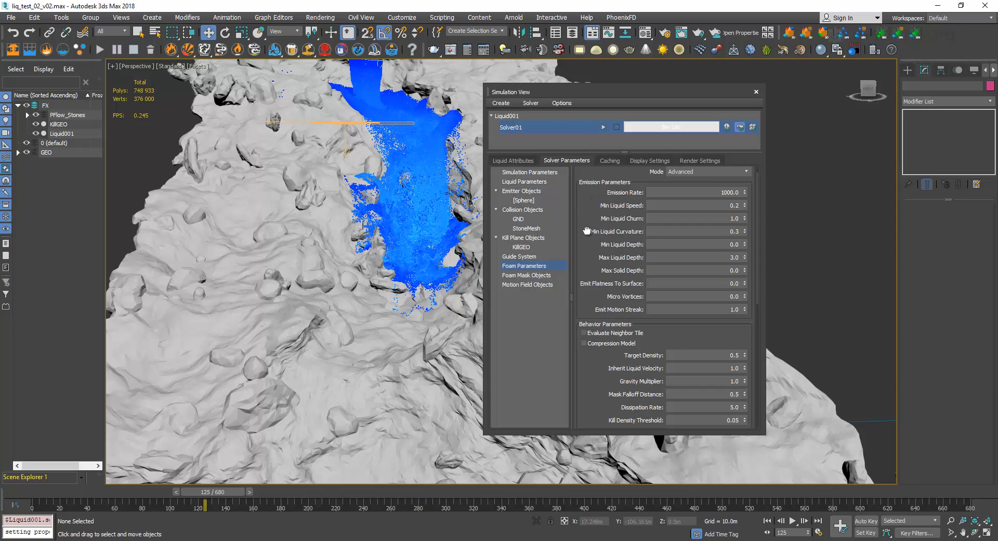
scroll(587, 231, "up", 1)
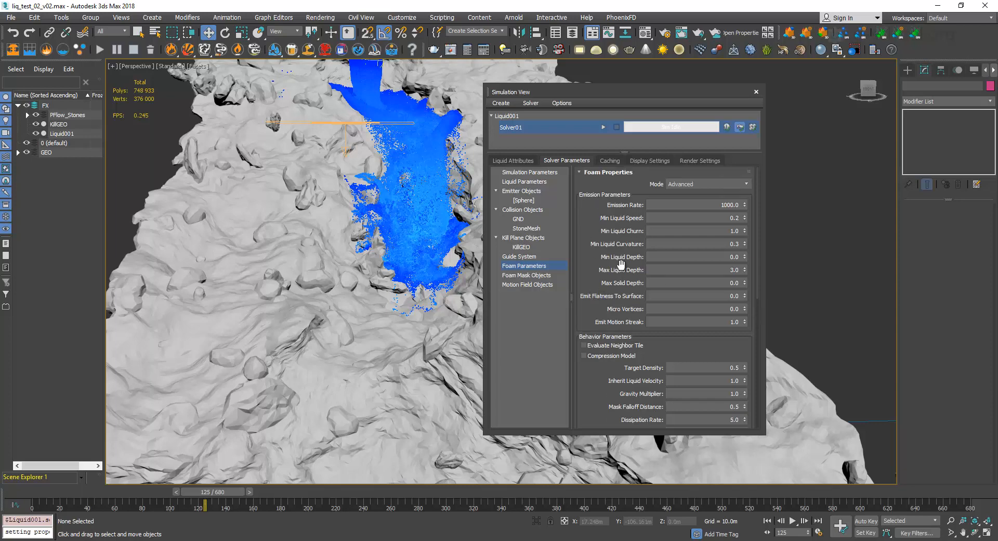
left_click(734, 179)
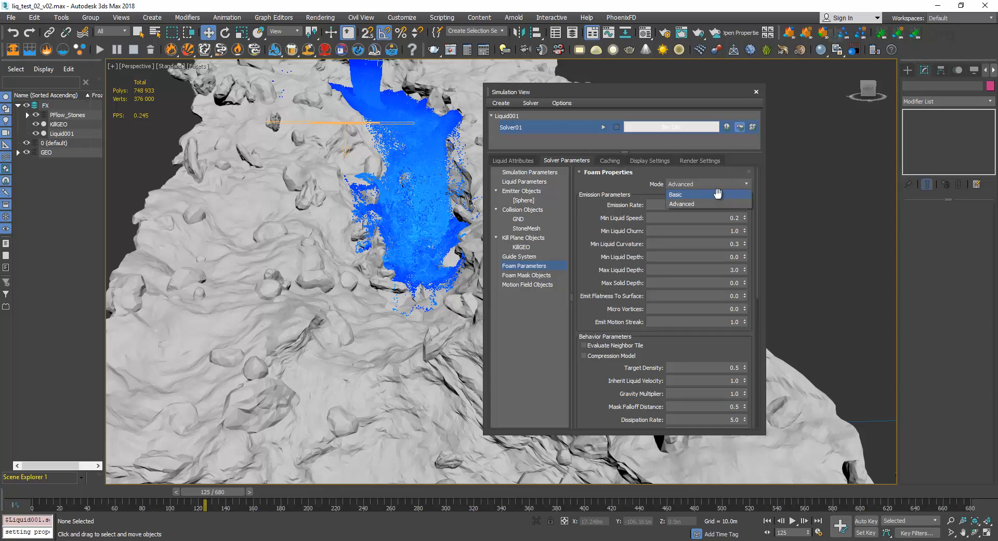
left_click(718, 194)
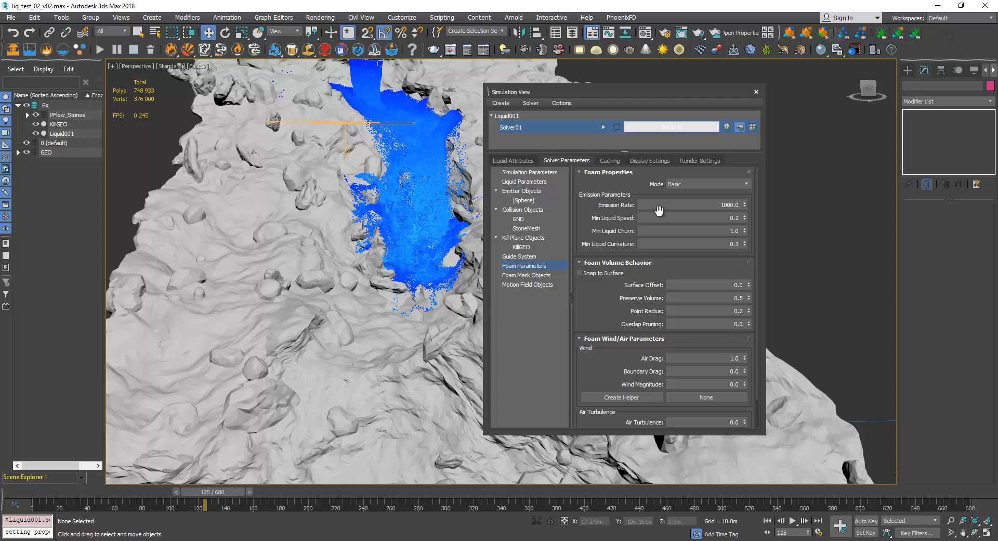
Examine the foam Emission Rate parameter and its description without changing it.
mouse_move(687, 202)
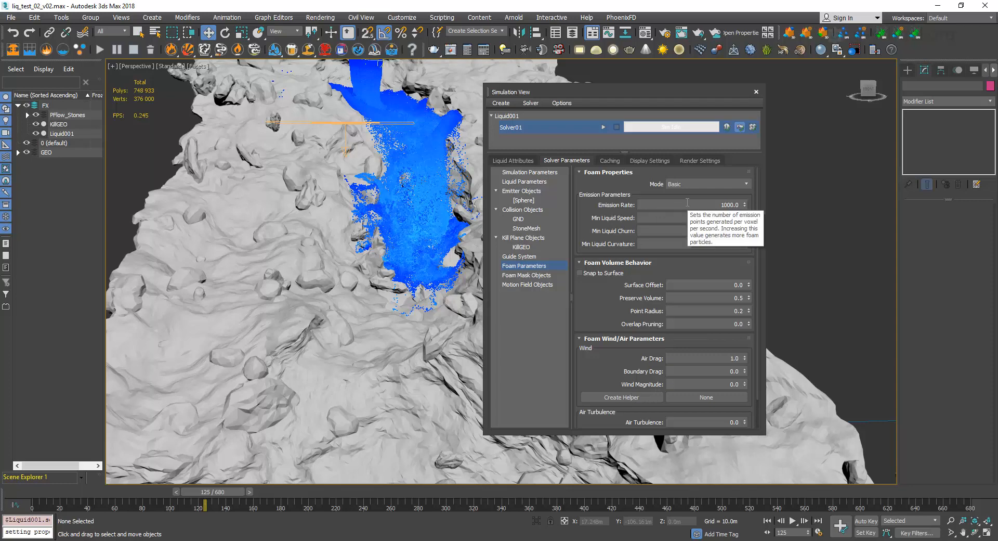
left_click(687, 202)
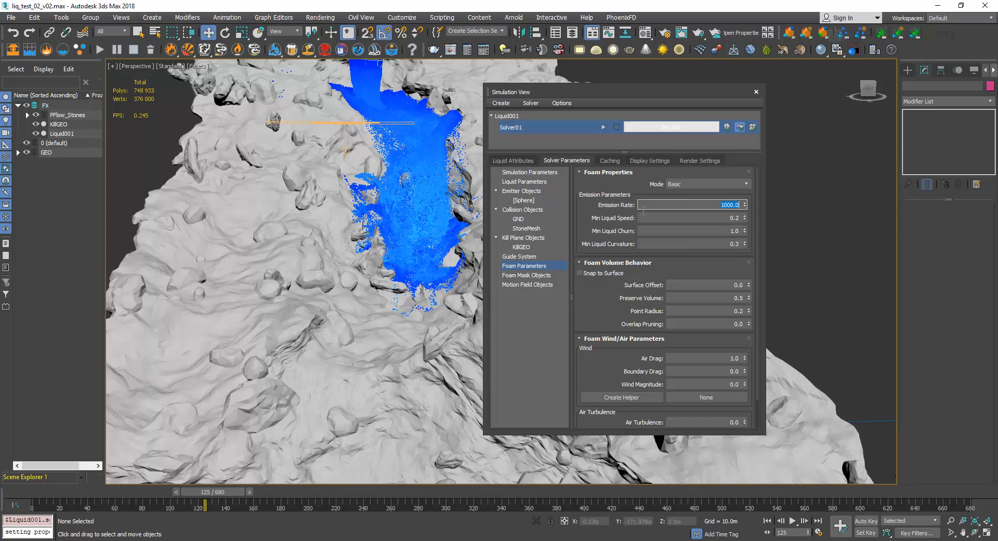
left_click(605, 210)
left_click(690, 207)
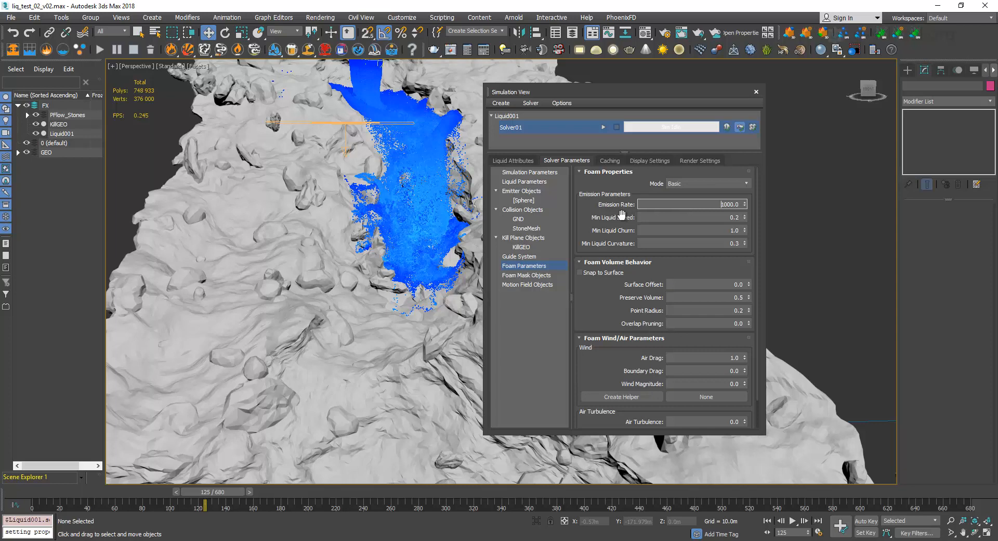
left_click(609, 243)
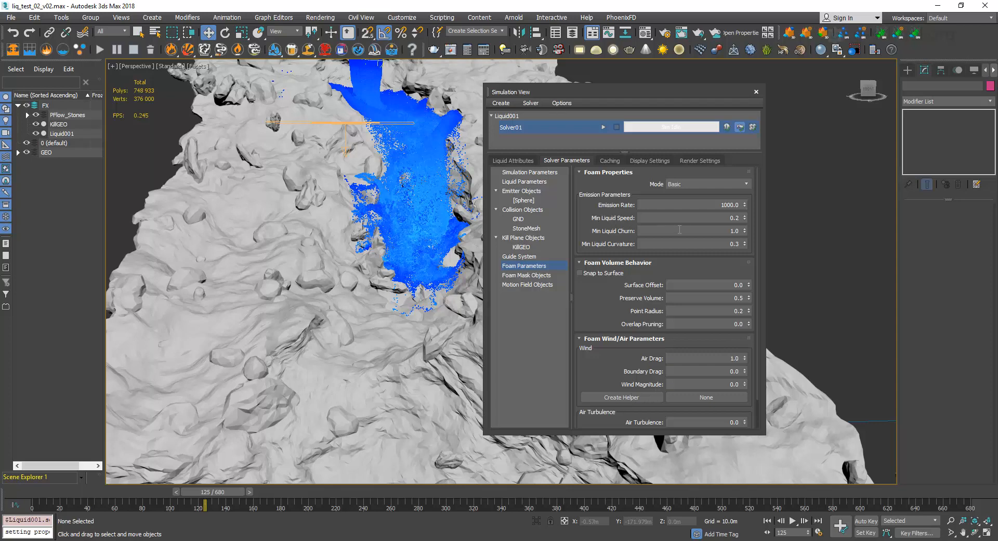
Examine the foam emission thresholds Min Liquid Speed, Min Liquid Churn and Min Liquid Curvature.
left_click(693, 221)
left_click(700, 244)
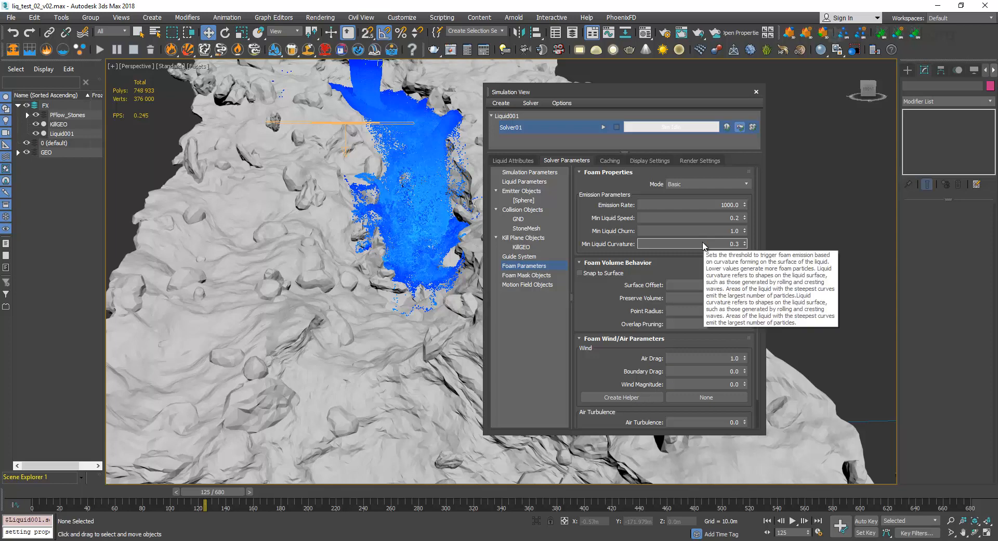
left_click(712, 218)
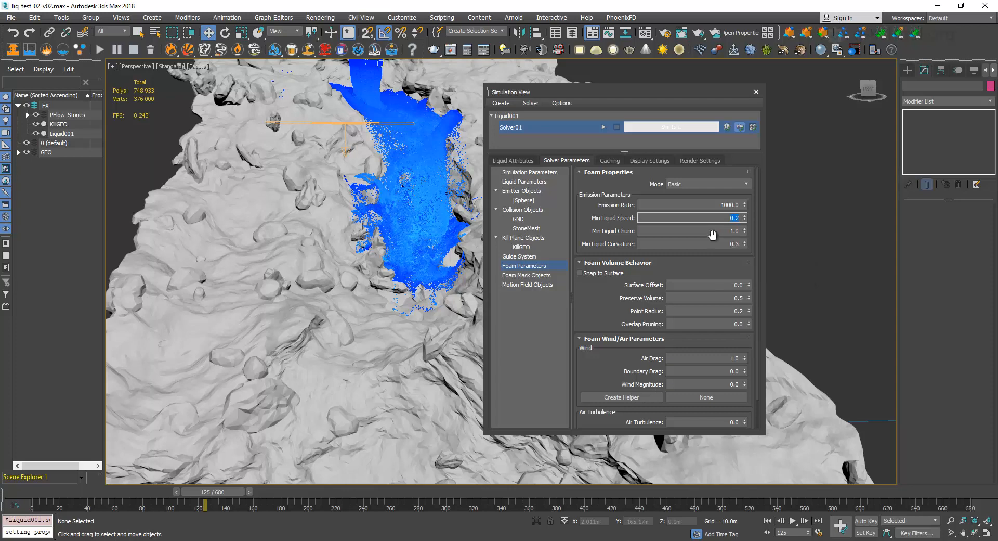
left_click(714, 243)
mouse_move(714, 241)
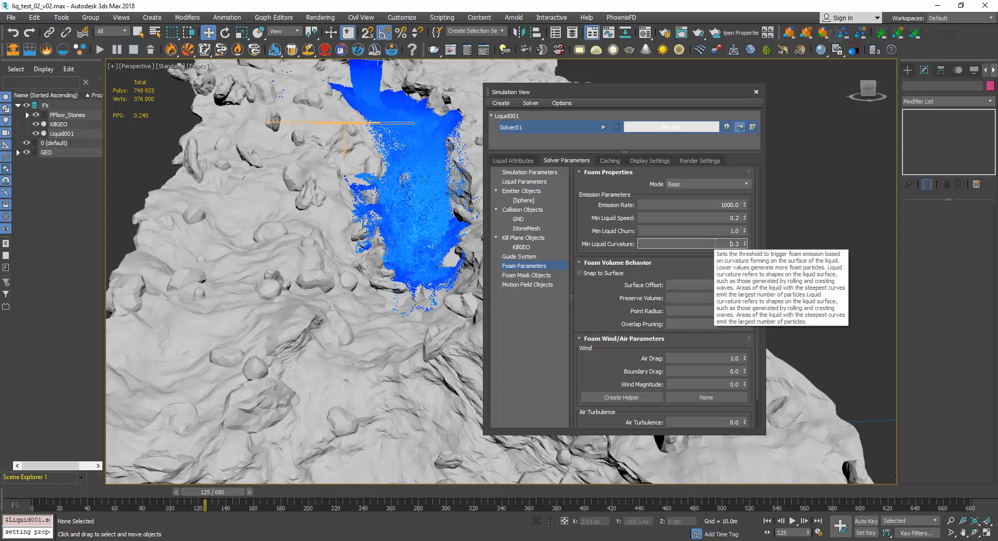
left_click(725, 217)
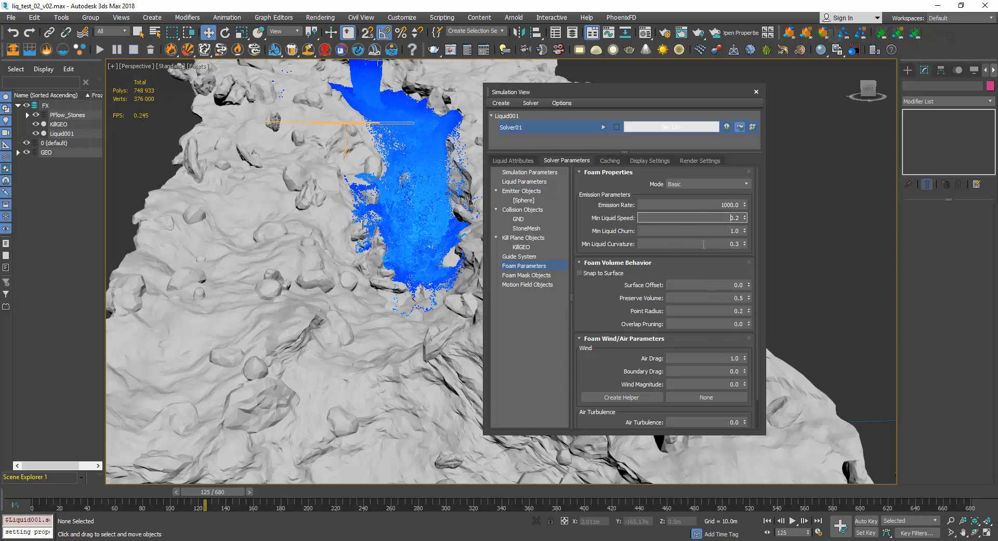
mouse_move(705, 245)
left_click_drag(628, 90, 621, 97)
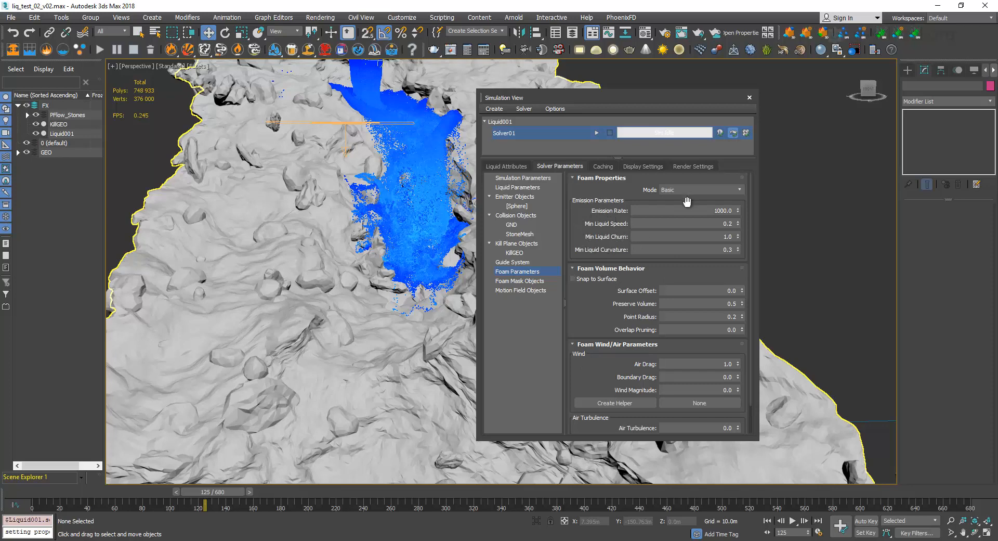
left_click(682, 233)
left_click(683, 224)
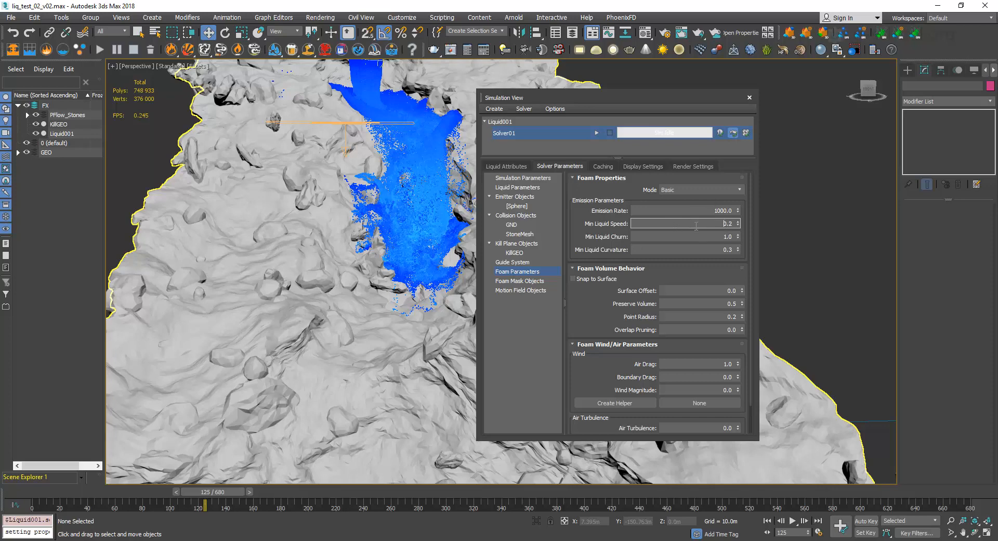
Reposition the Simulation View beside the simulated liquid and foam.
left_click_drag(612, 98, 573, 89)
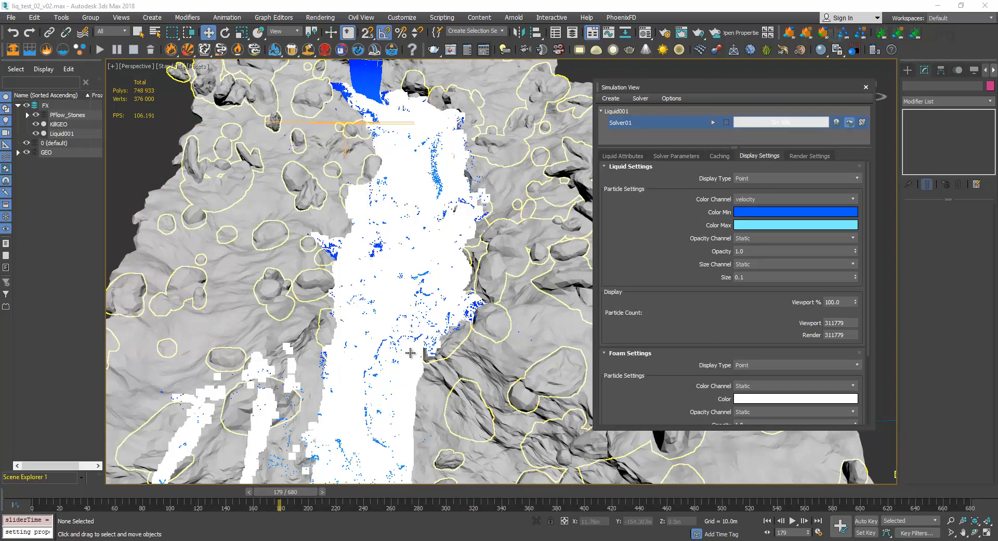
left_click_drag(764, 87, 684, 92)
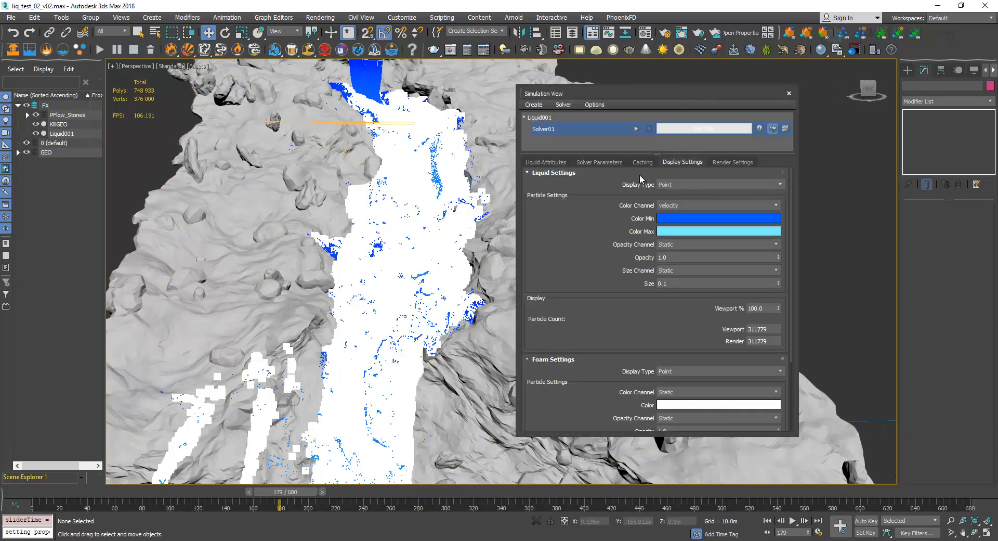
Set the foam particle display size to 0.1.
scroll(676, 271, "down", 5)
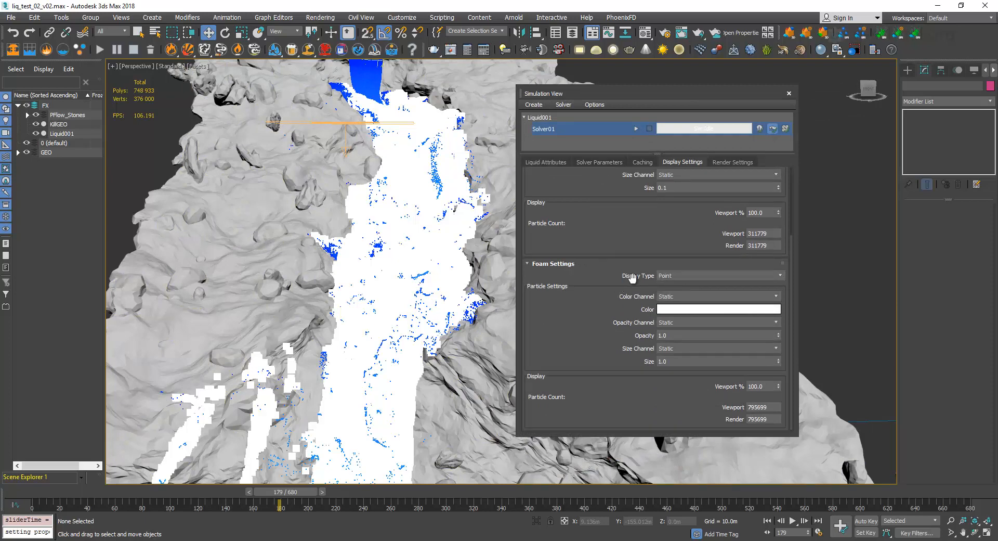
left_click_drag(591, 323, 596, 251)
left_click(674, 365)
type("0.1")
key("Return")
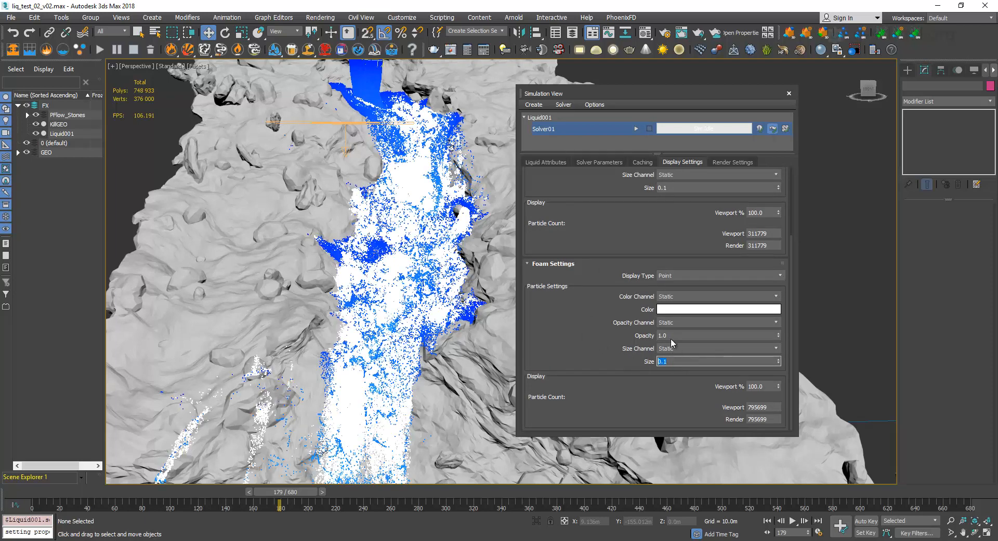
left_click_drag(625, 237, 639, 206)
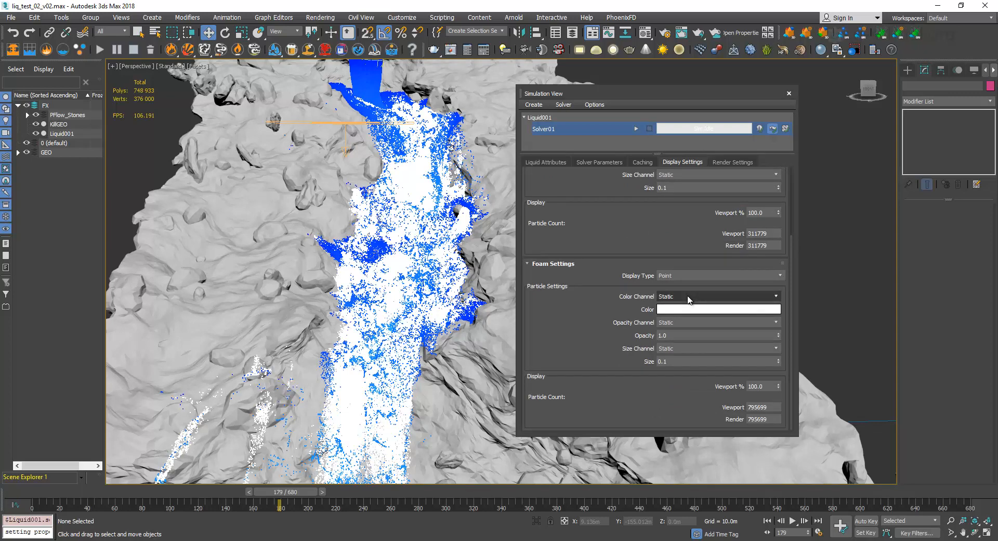
Review the foam's Color Channel and Opacity Channel options, the liquid display settings and the foam particle count.
left_click(687, 295)
left_click(687, 294)
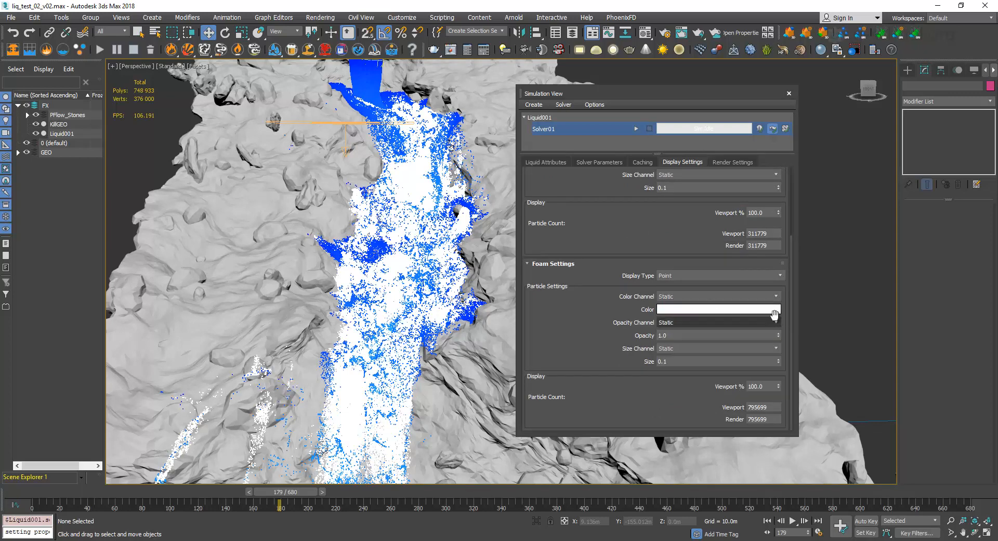
left_click(772, 320)
left_click(772, 320)
left_click_drag(610, 329, 590, 406)
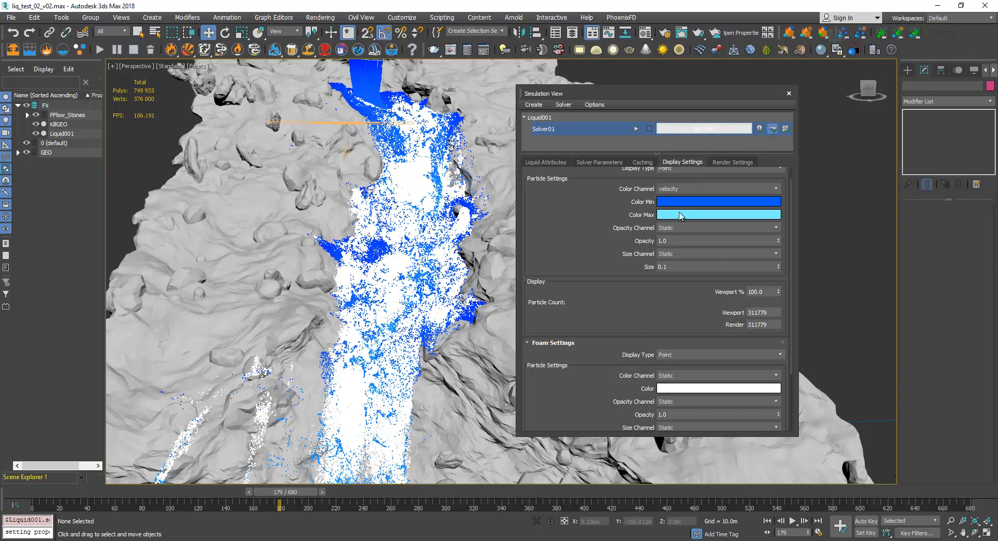
scroll(579, 233, "down", 5)
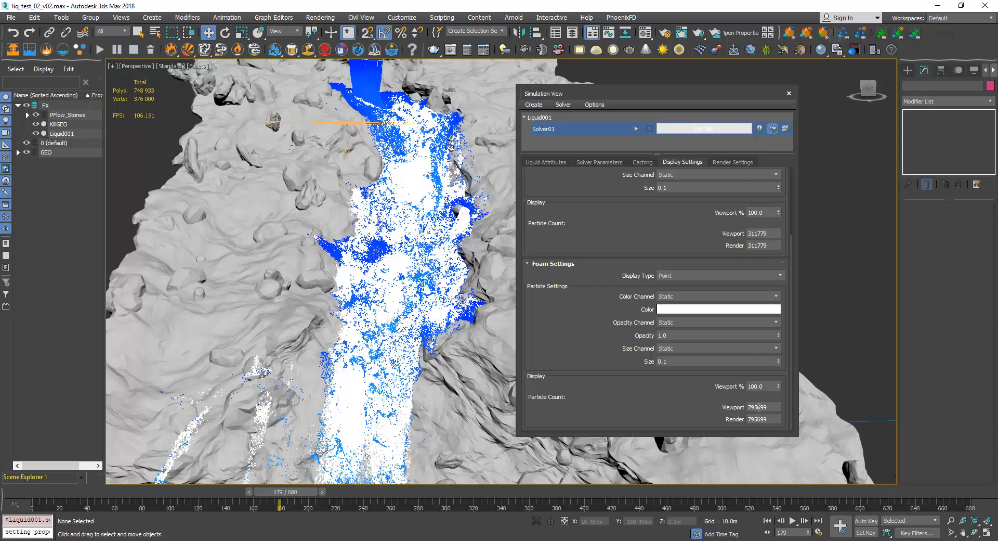
left_click_drag(755, 407, 751, 408)
Go to frame 626 and show the whole waterfall with its liquid and foam, moving the Simulation View clear of it.
left_click(979, 493)
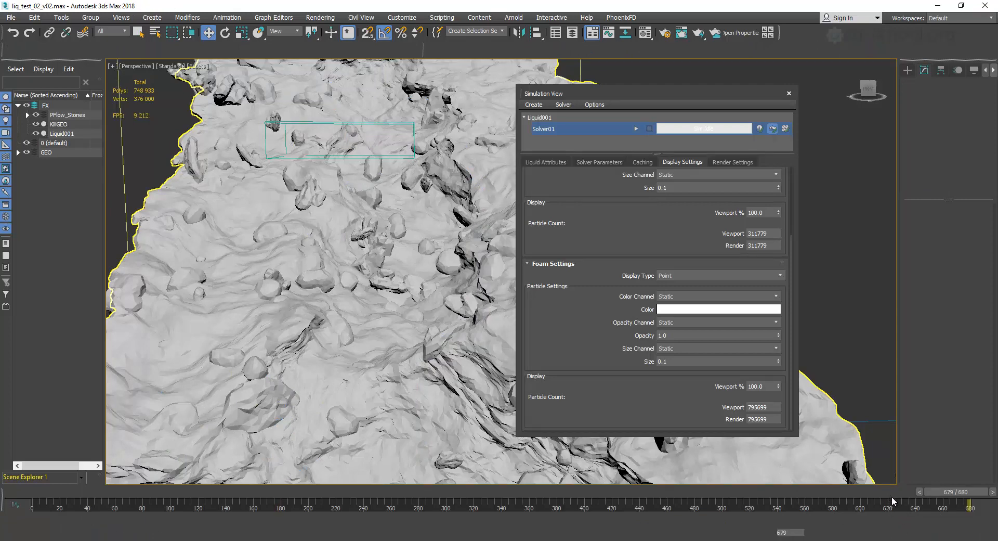
left_click_drag(907, 498, 891, 498)
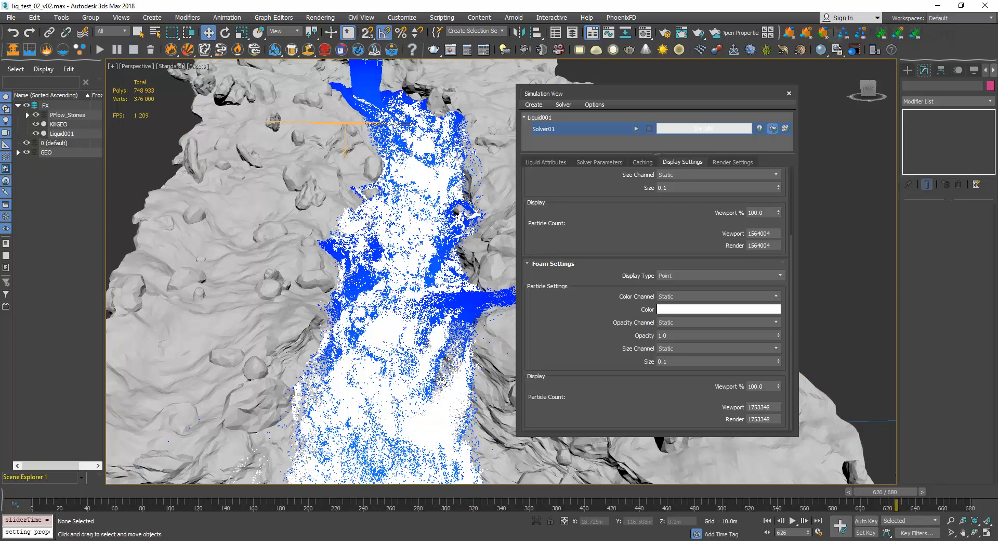
left_click_drag(684, 95, 759, 93)
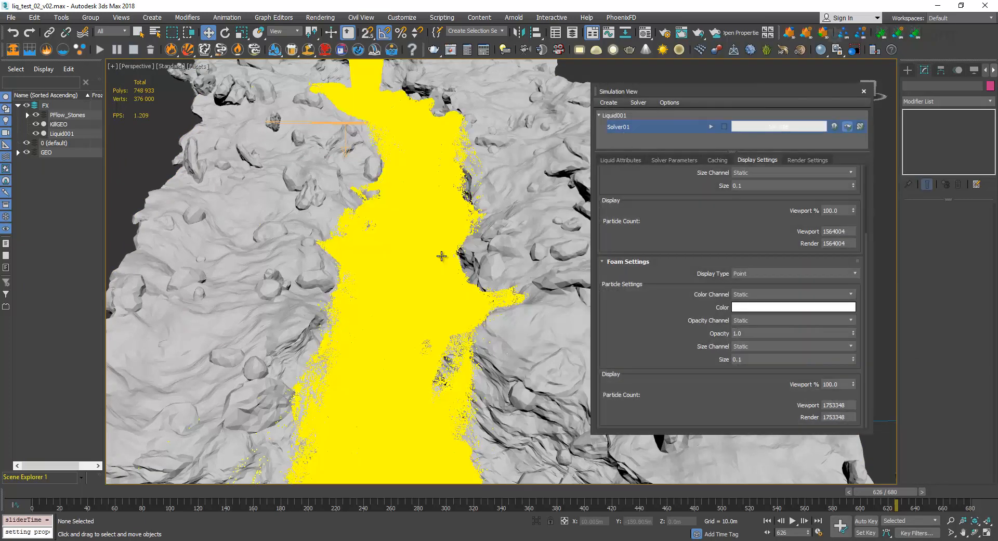
scroll(442, 260, "down", 4)
scroll(505, 212, "down", 3)
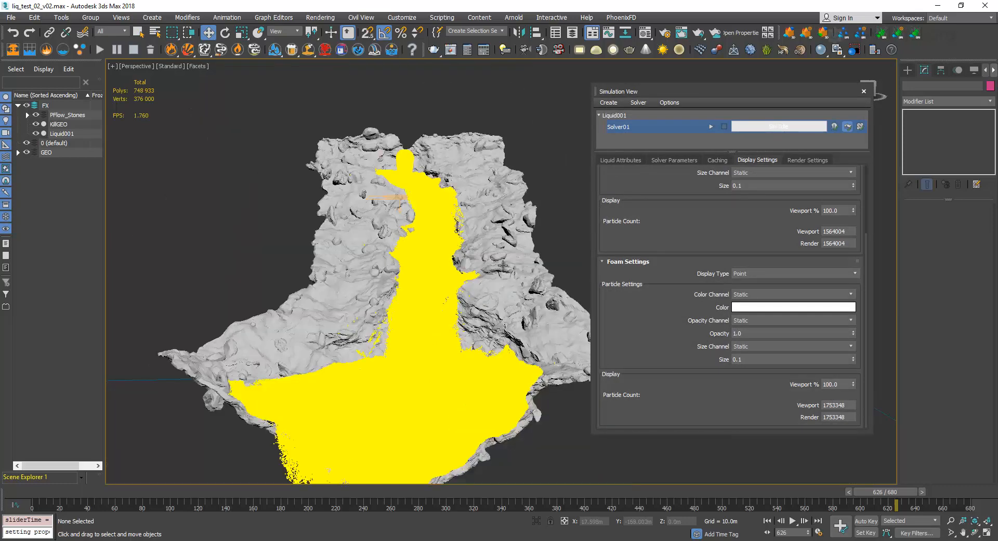
scroll(521, 221, "up", 1)
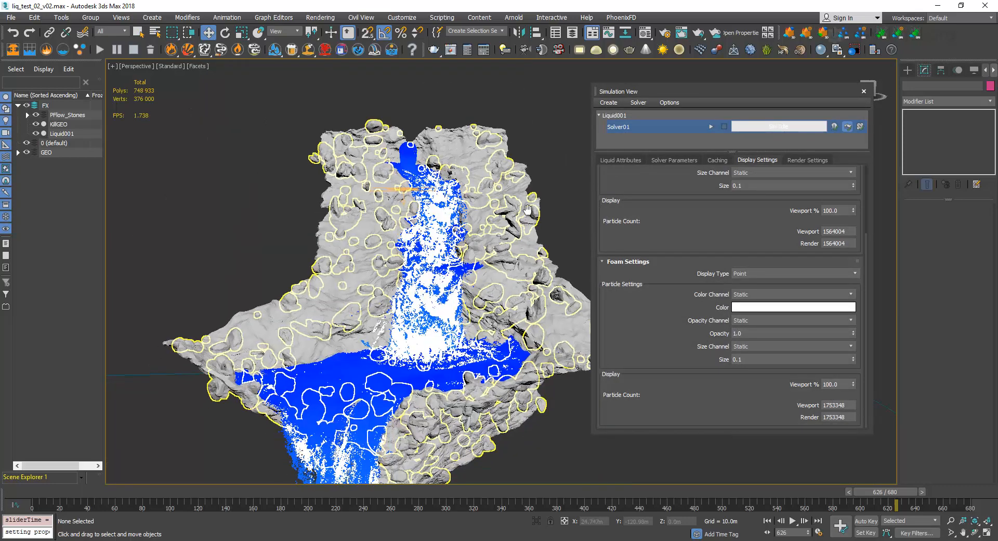
middle_click_drag(527, 210, 557, 191)
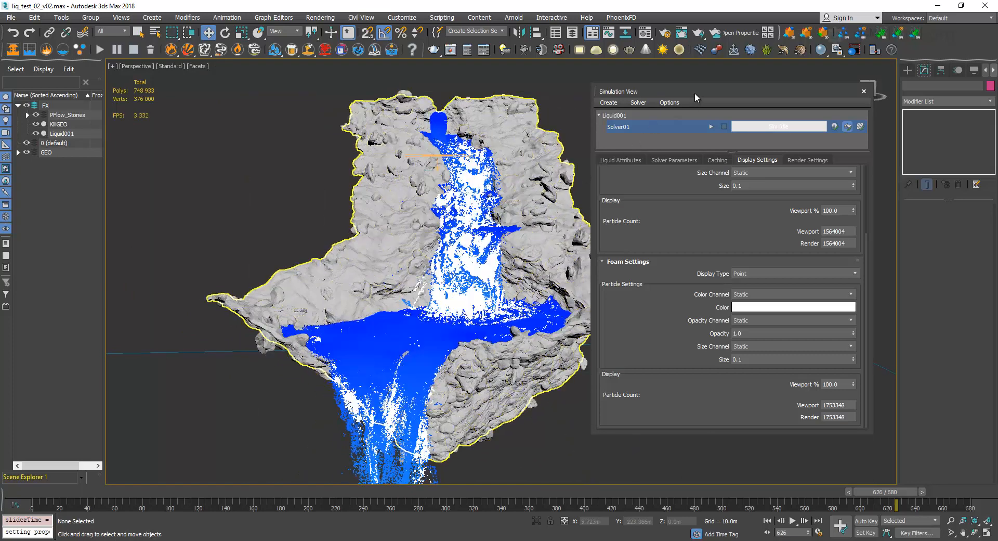
left_click_drag(694, 93, 752, 96)
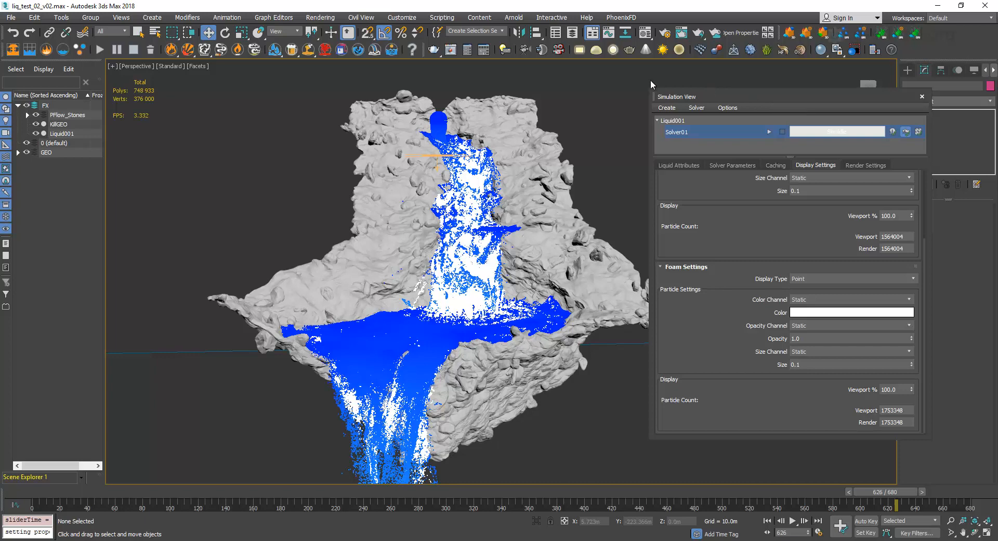
Examine the scene folder name in Solver01's cache output file pattern, and return to the solver's foam parameters.
key("alt+f")
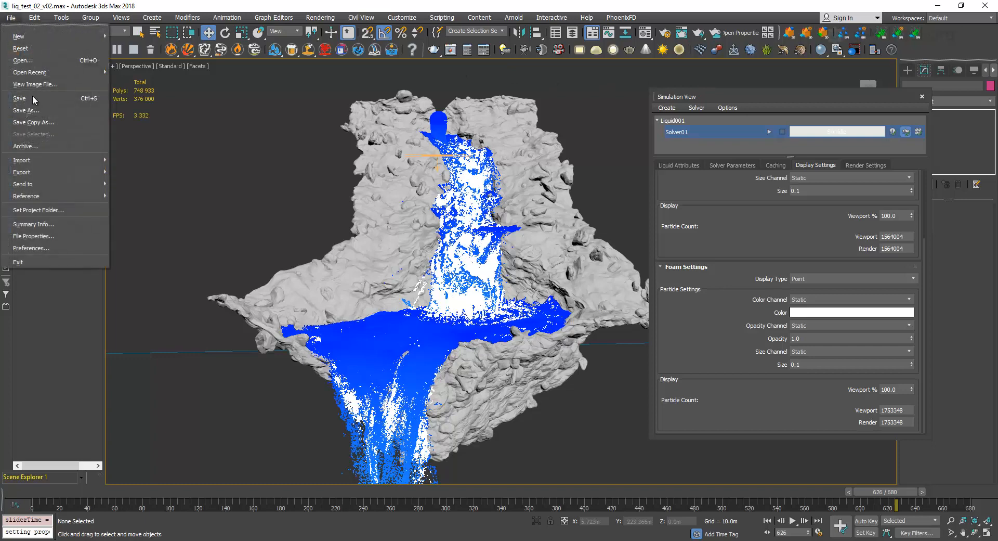
left_click(204, 1)
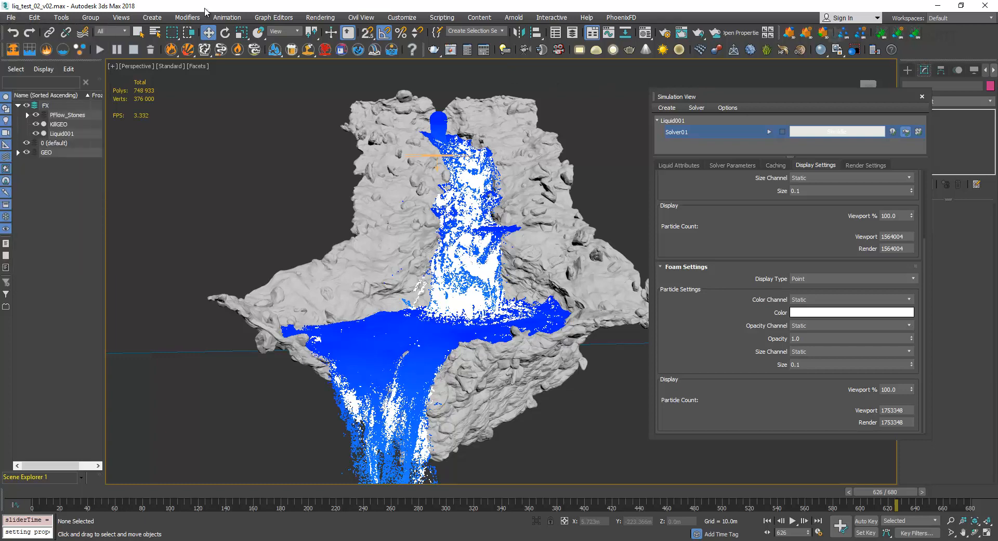
left_click(775, 166)
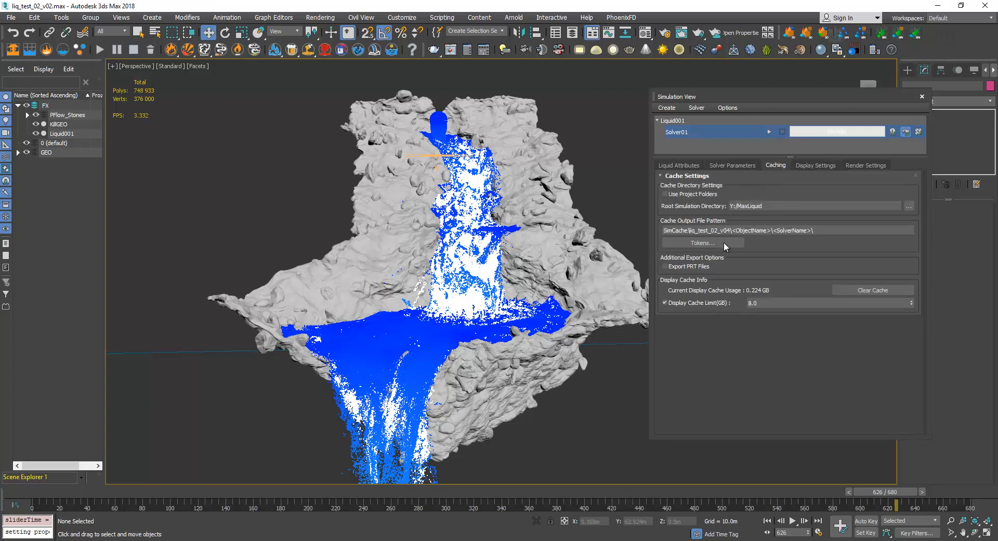
left_click(731, 231)
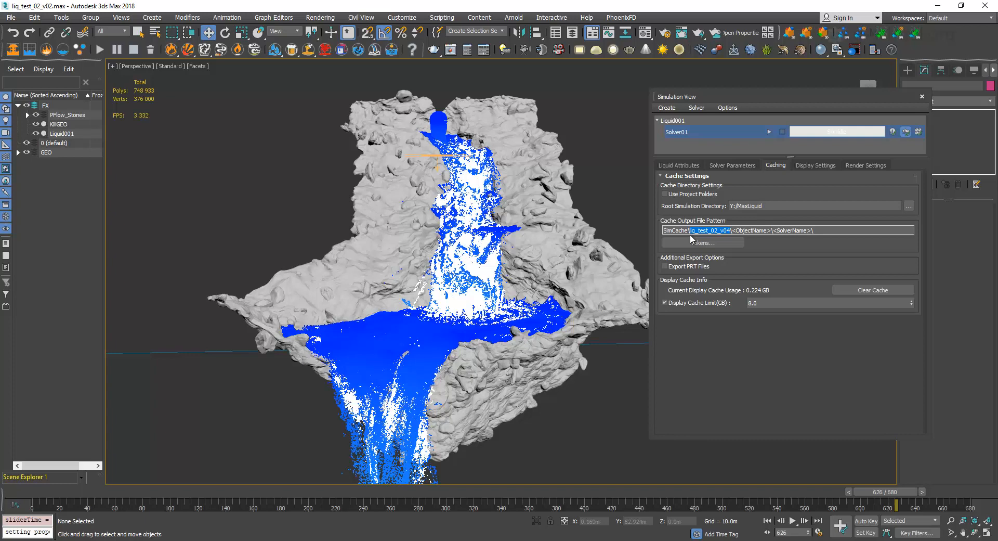
left_click(740, 165)
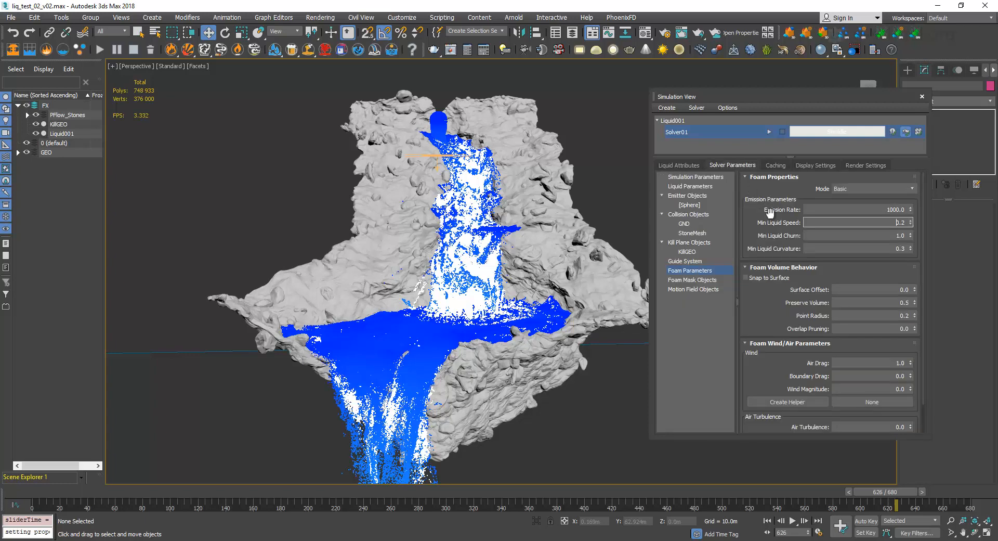
right_click(694, 131)
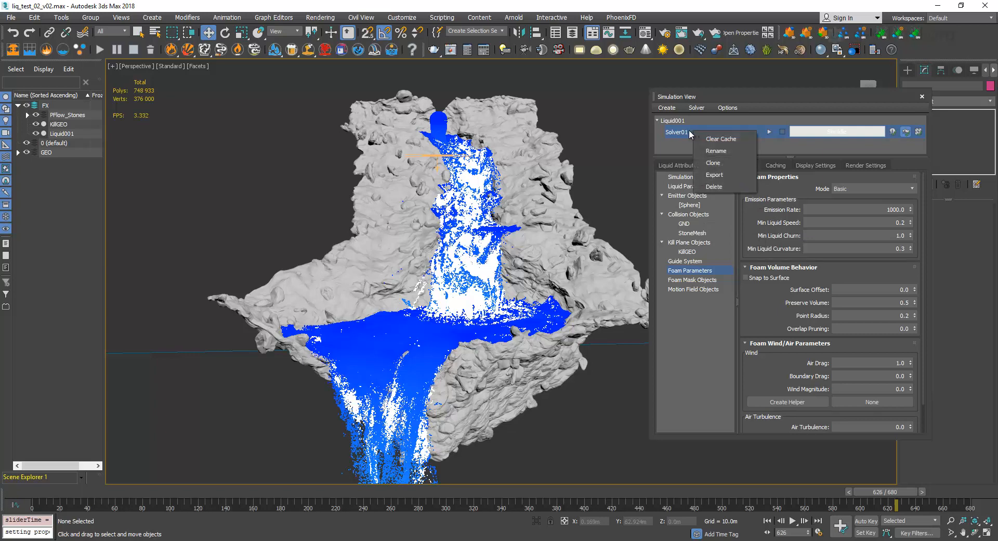
left_click(682, 146)
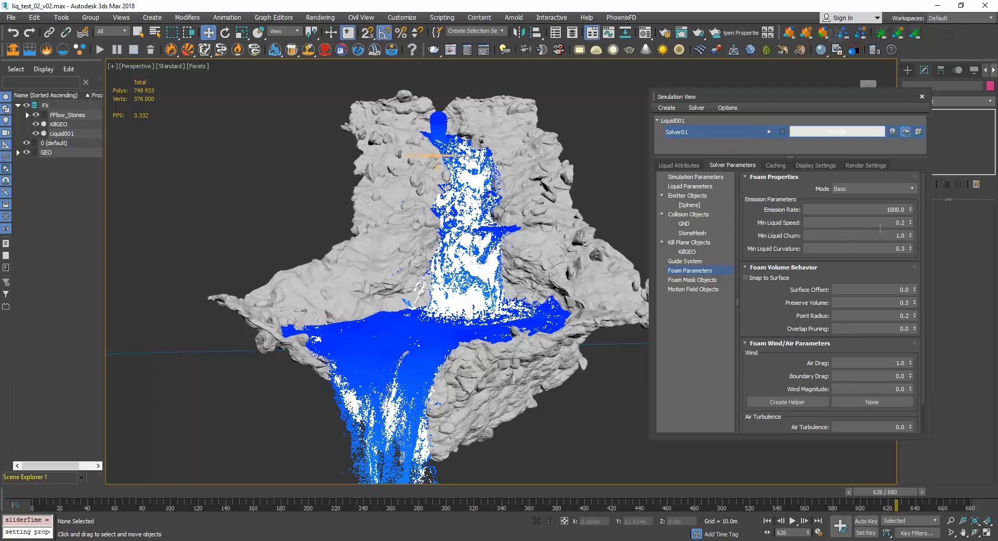
Try a foam Min Liquid Speed of 0.1 on Solver01.
left_click_drag(883, 224, 965, 223)
type("0.1")
key("Return")
left_click(912, 223)
left_click(886, 225)
Set Solver01's foam Emission Rate to 5816, Min Liquid Speed to 0.1, Min Liquid Churn to 0.5 and Min Liquid Curvature to 0.1.
left_click(881, 210)
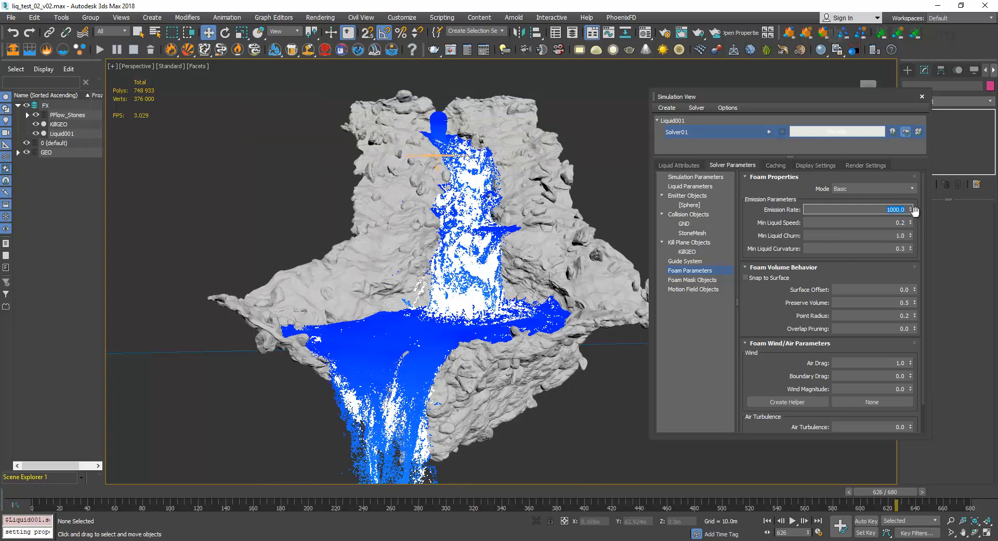
type("5816")
key("Tab")
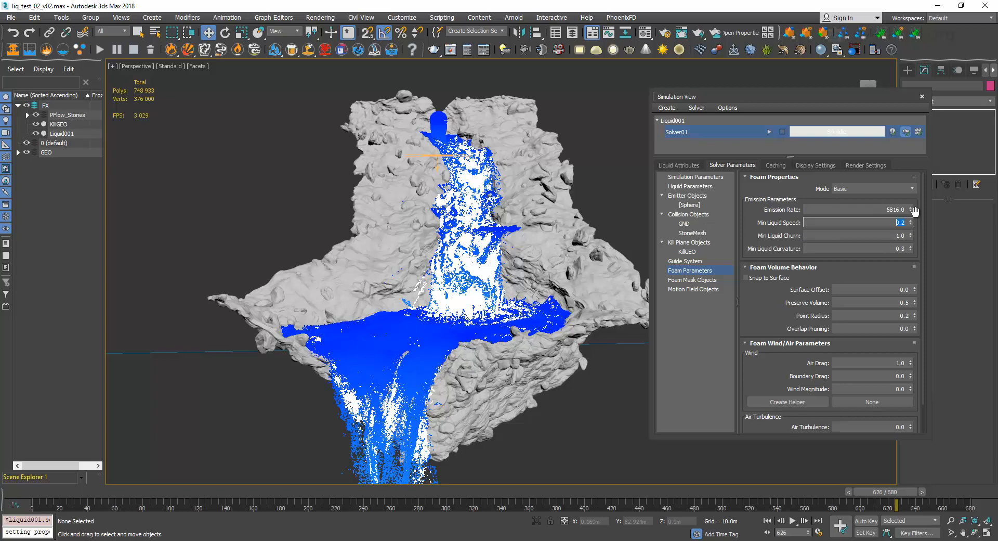
key("Tab")
type("0")
key("Tab")
type("0.1")
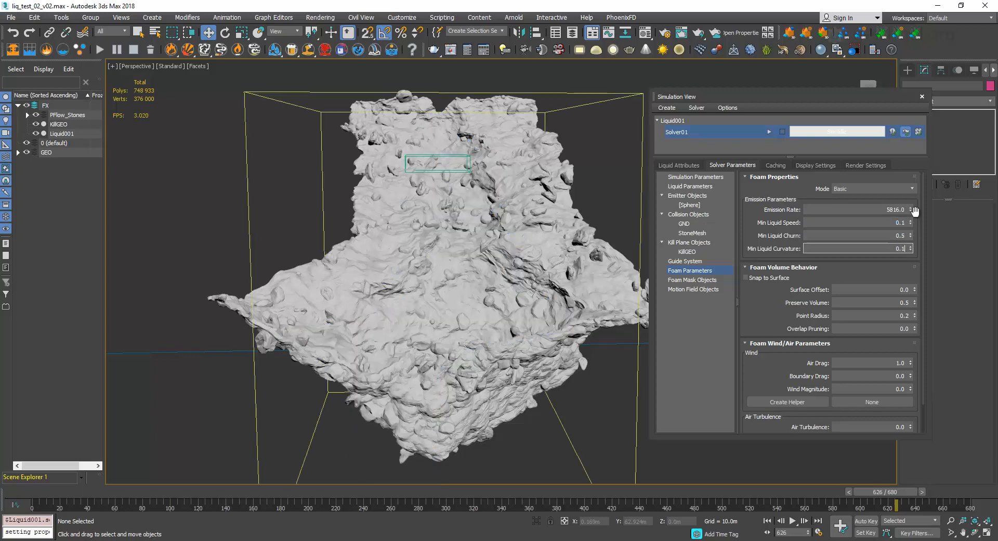
key("Return")
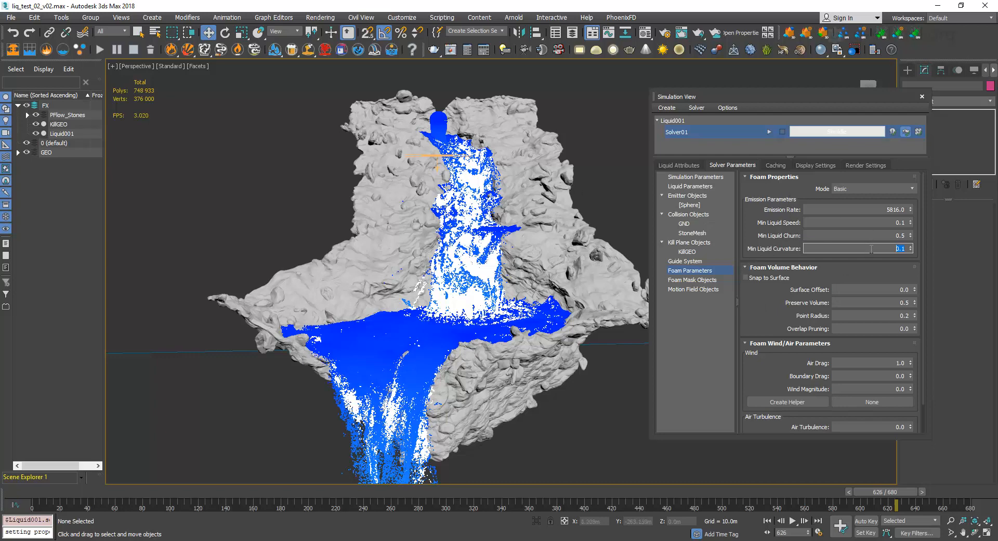
Reset the foam Emission Rate, Min Liquid Speed, Min Liquid Churn and Min Liquid Curvature to their defaults.
right_click(910, 209)
right_click(910, 222)
right_click(910, 235)
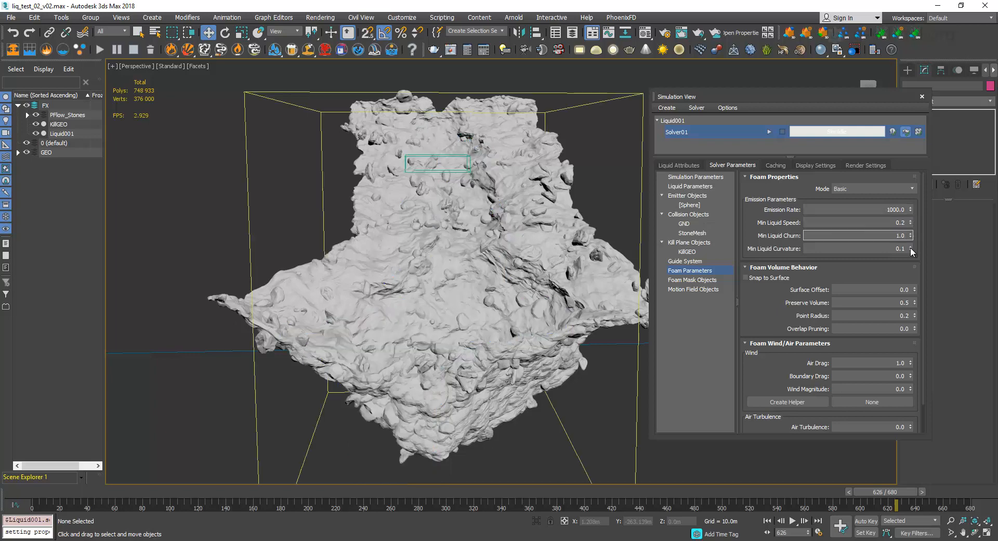
right_click(910, 248)
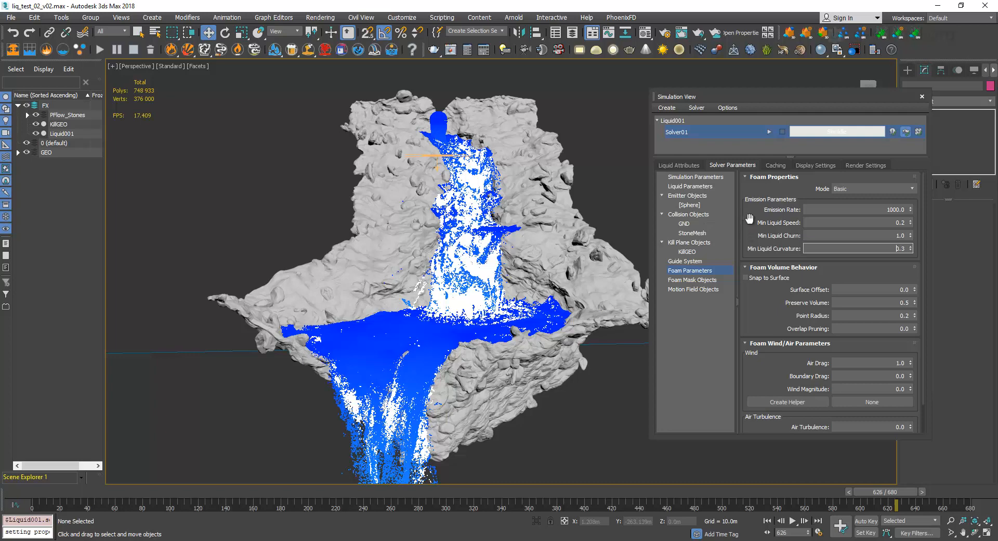
Clone Solver01 with its settings and rename the copy Solver01_ls.
left_click(682, 133)
right_click(681, 133)
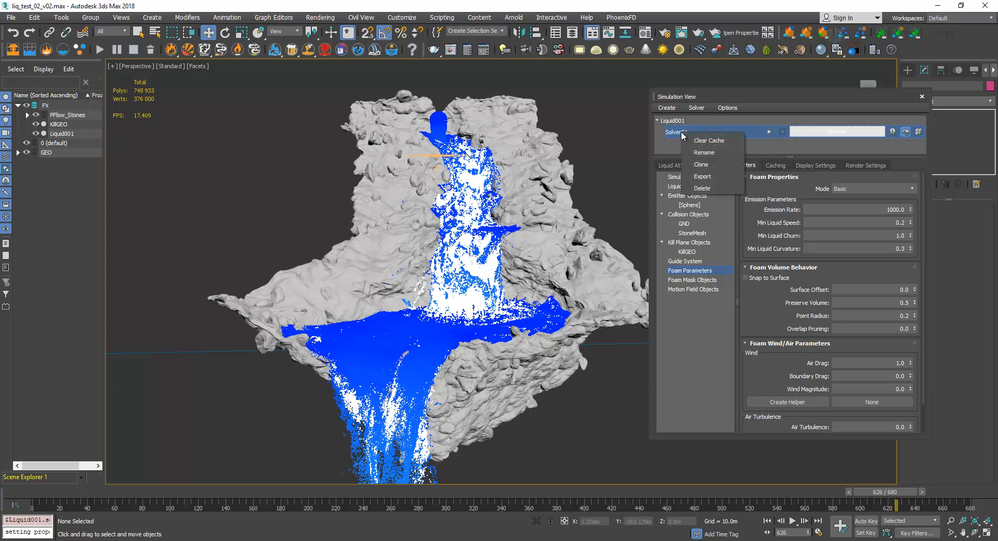
left_click(717, 163)
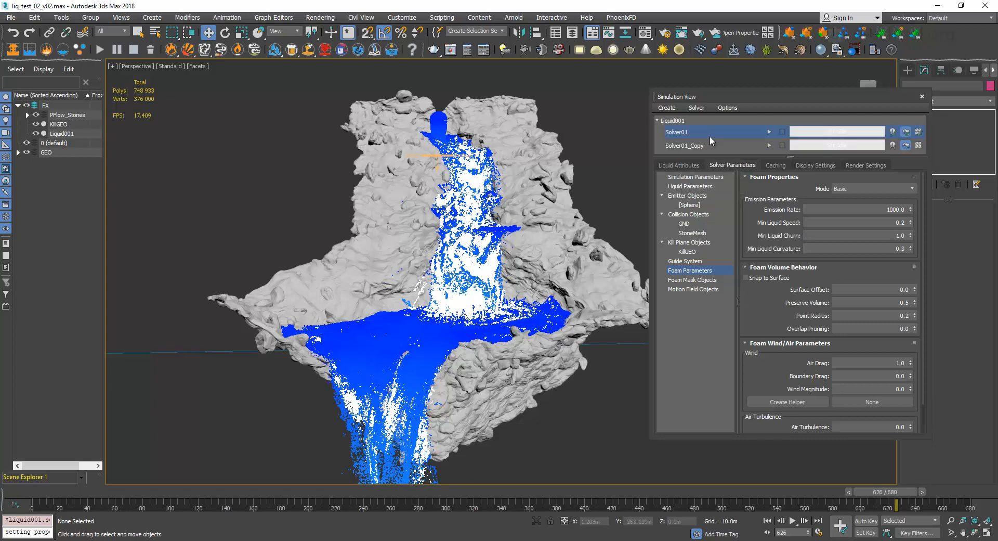
left_click(703, 145)
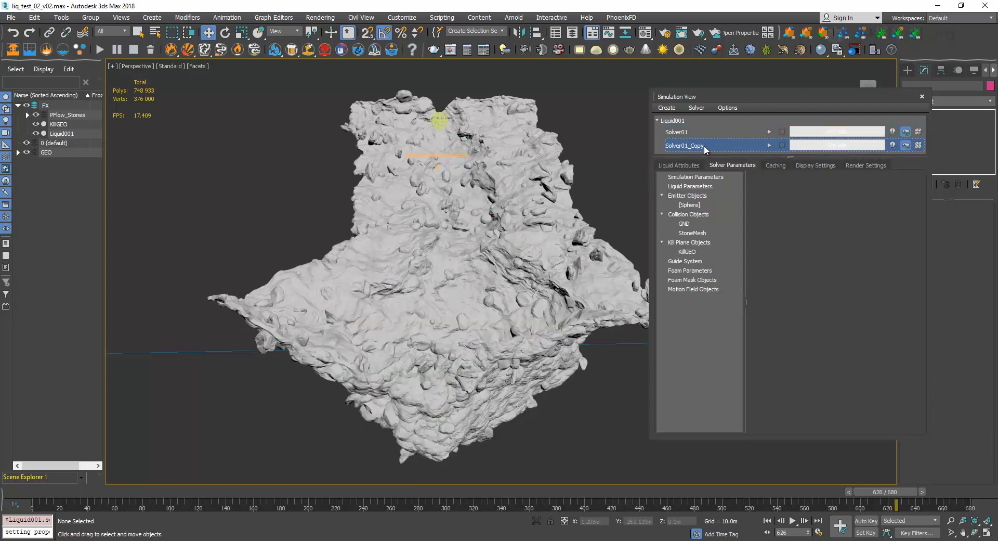
right_click(702, 146)
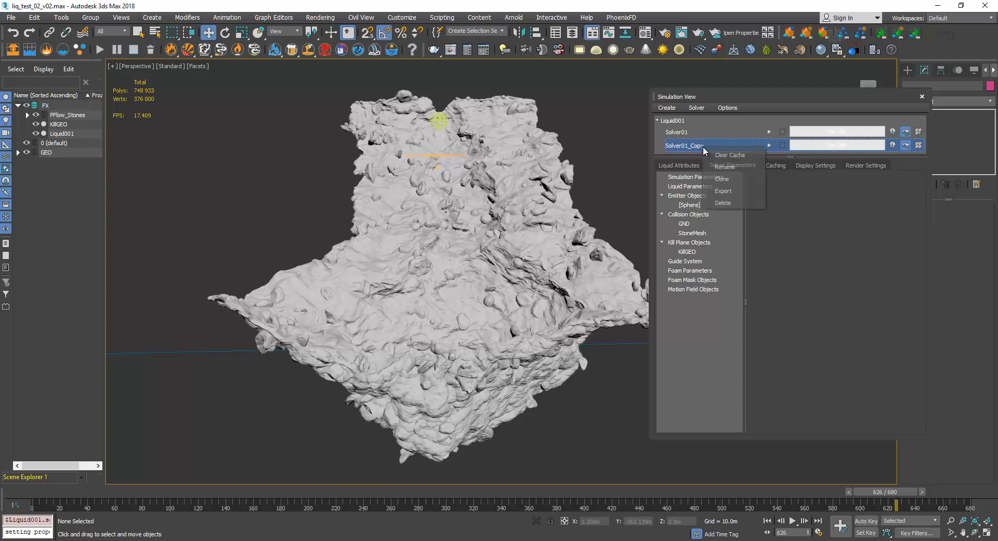
left_click(720, 156)
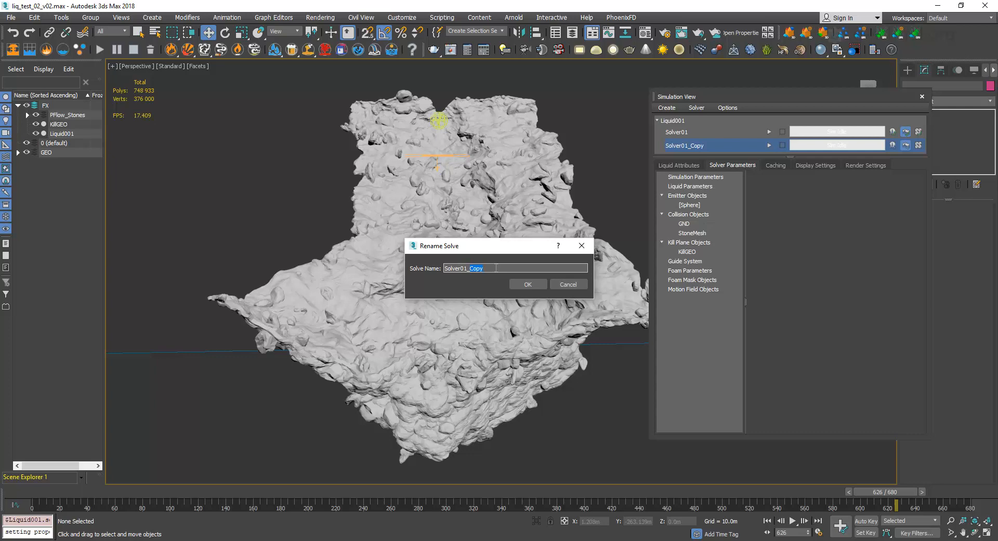
key("BackSpace")
left_click(530, 285)
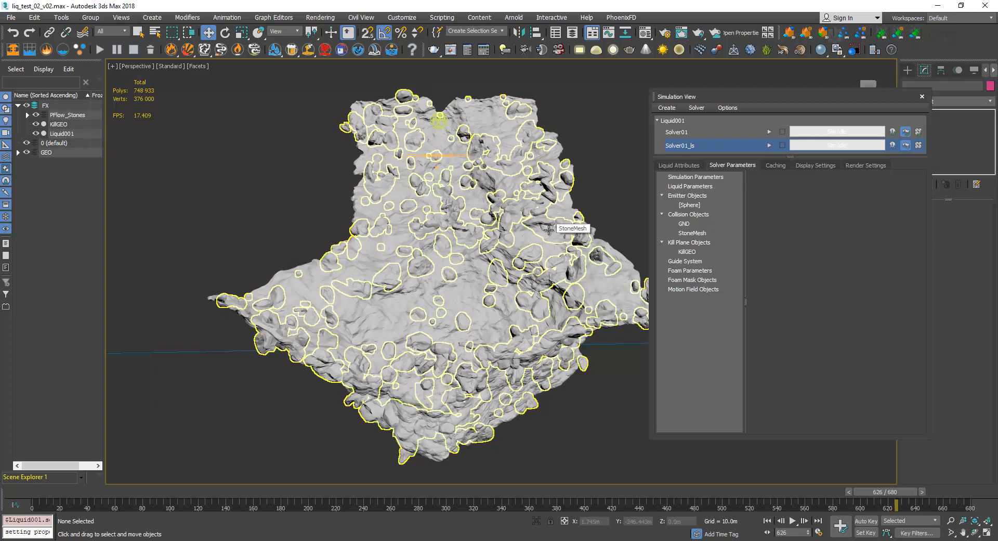
Set the cloned solver's Master Voxel Size to 1.0 in its general simulation parameters.
left_click(726, 178)
left_click_drag(760, 99, 685, 104)
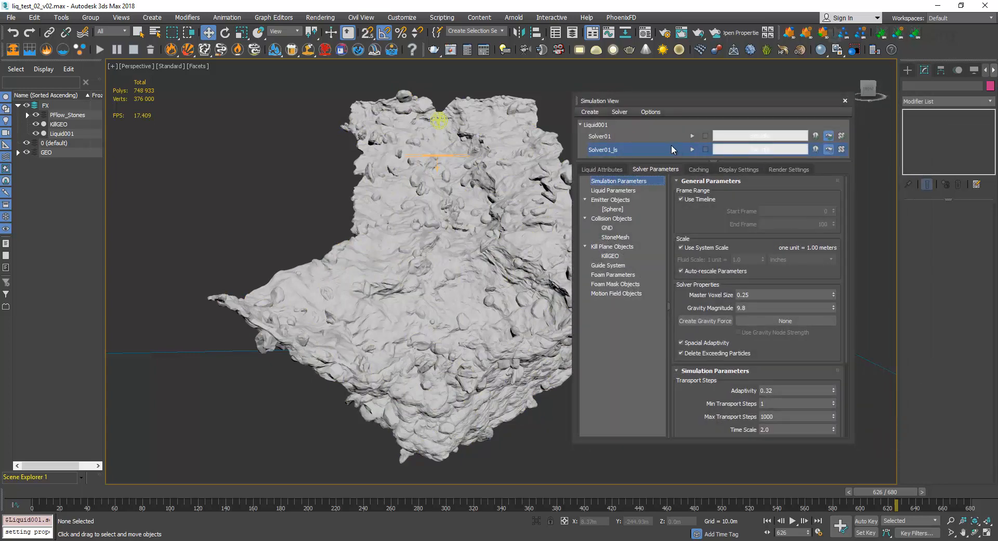
left_click(753, 295)
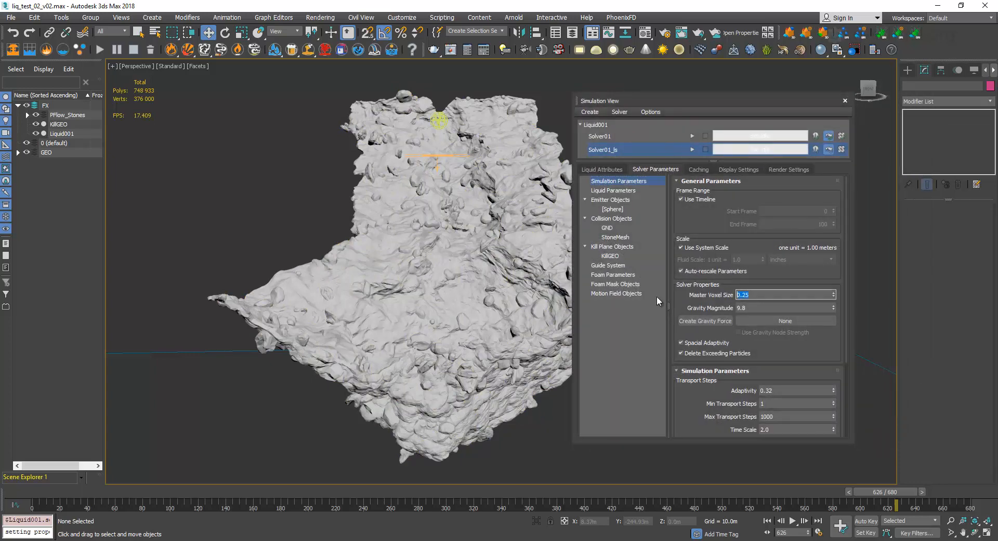
type("1")
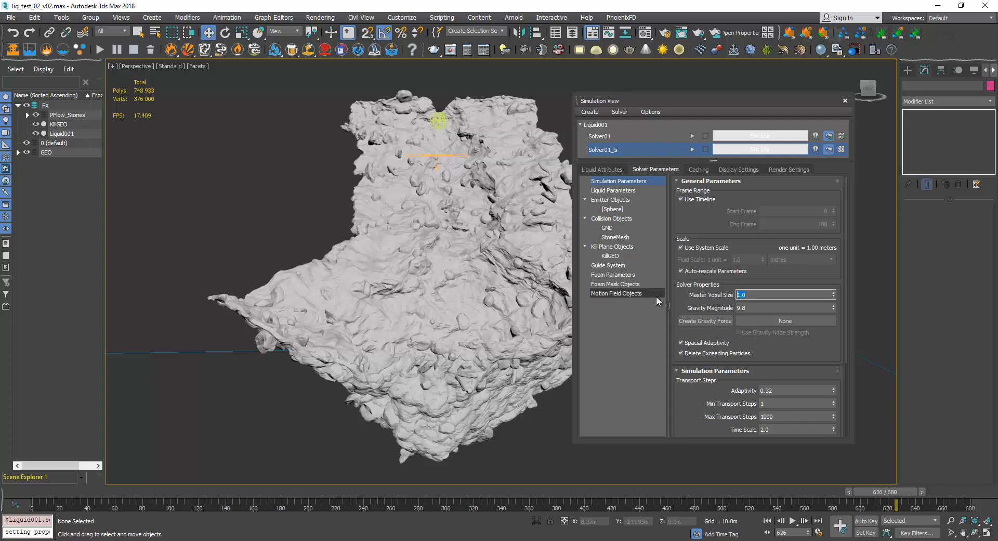
Review the cache settings of Solver01_ls and start its simulation.
left_click_drag(702, 226, 711, 403)
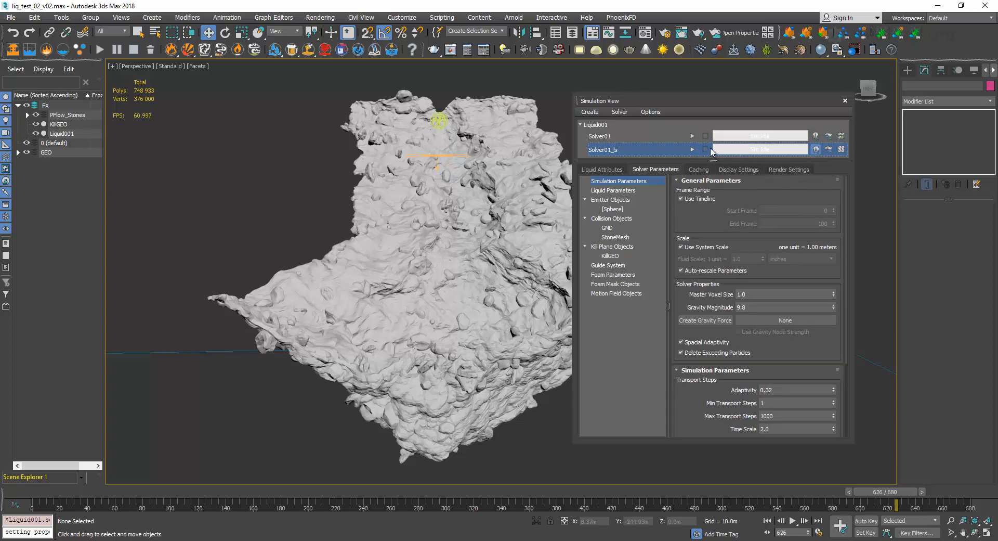
left_click_drag(691, 102, 688, 73)
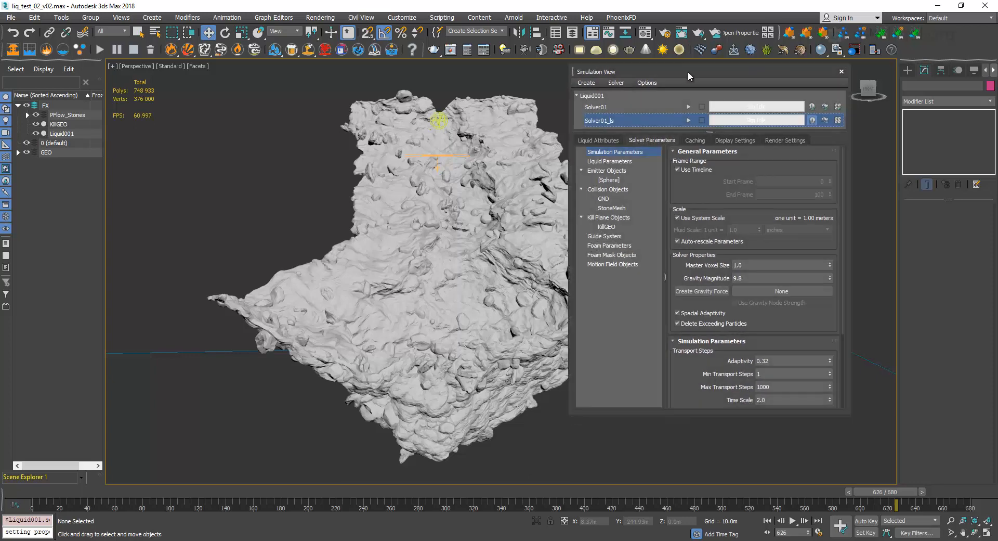
left_click(695, 141)
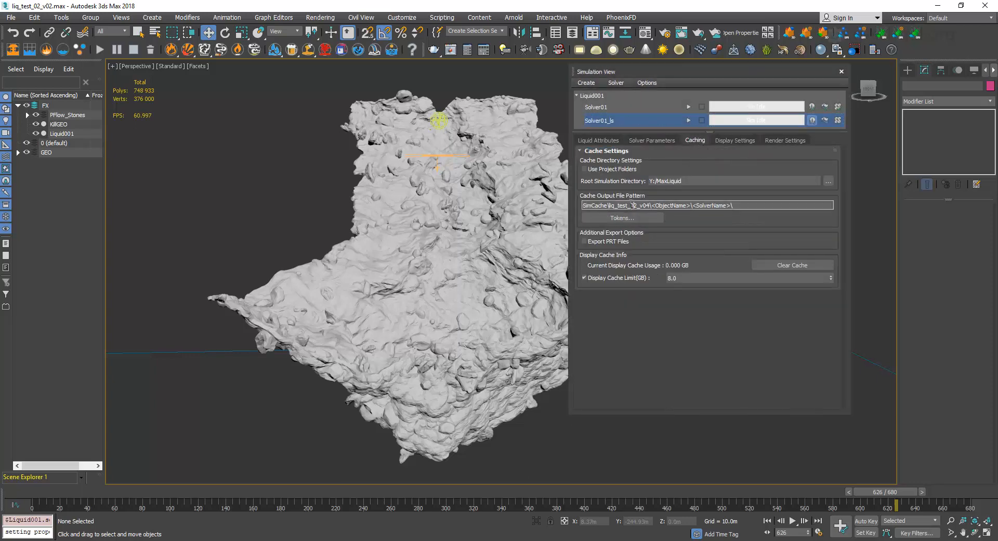
left_click(689, 121)
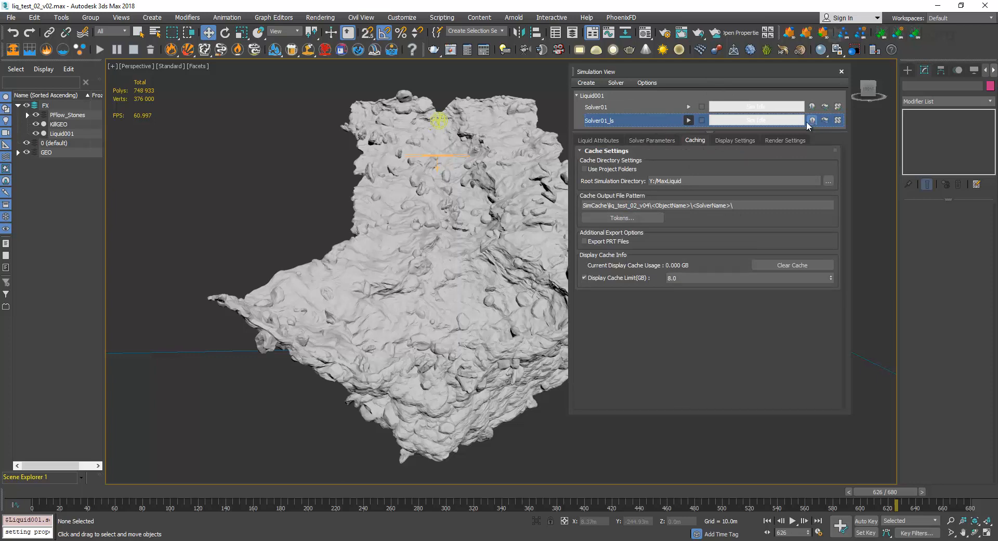
Switch to File Explorer and refresh the Liquid001 folder inside the liq_test_02_v04 cache to look for the cloned solver's output.
left_click(88, 518)
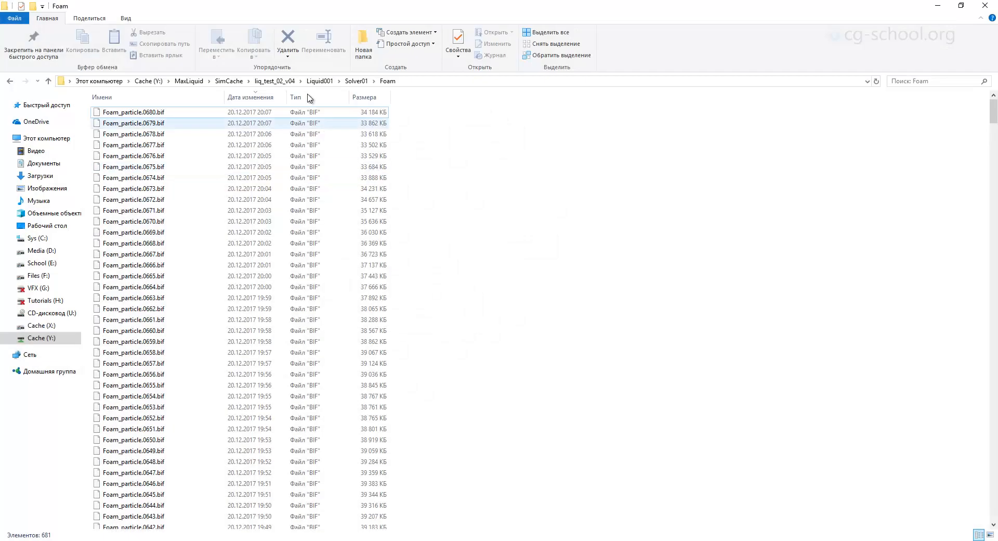
left_click(274, 81)
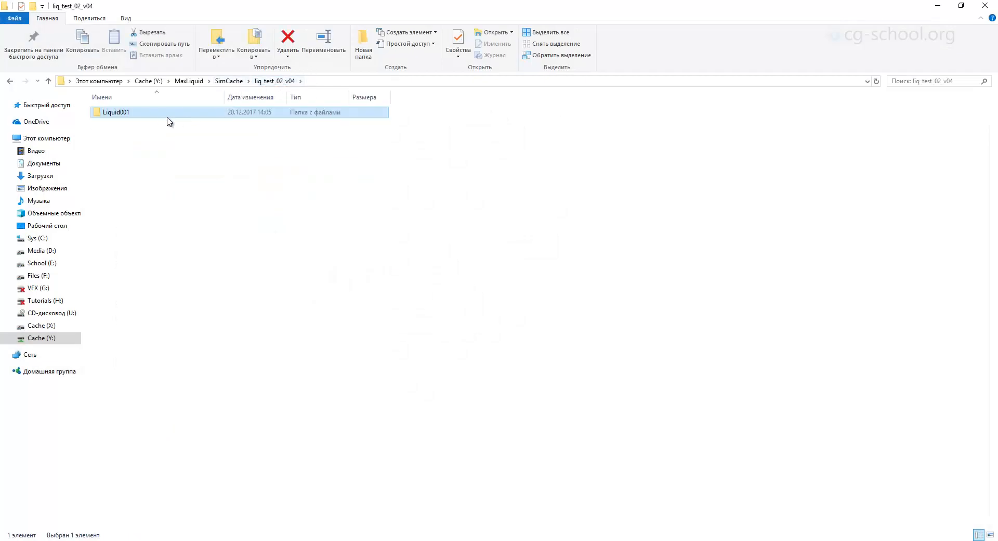
double_click(151, 117)
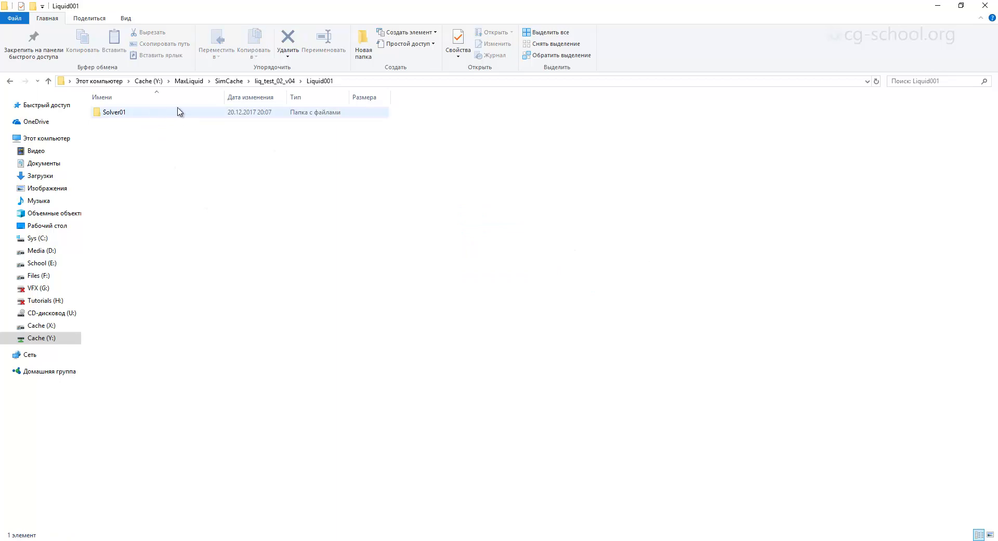
right_click(394, 200)
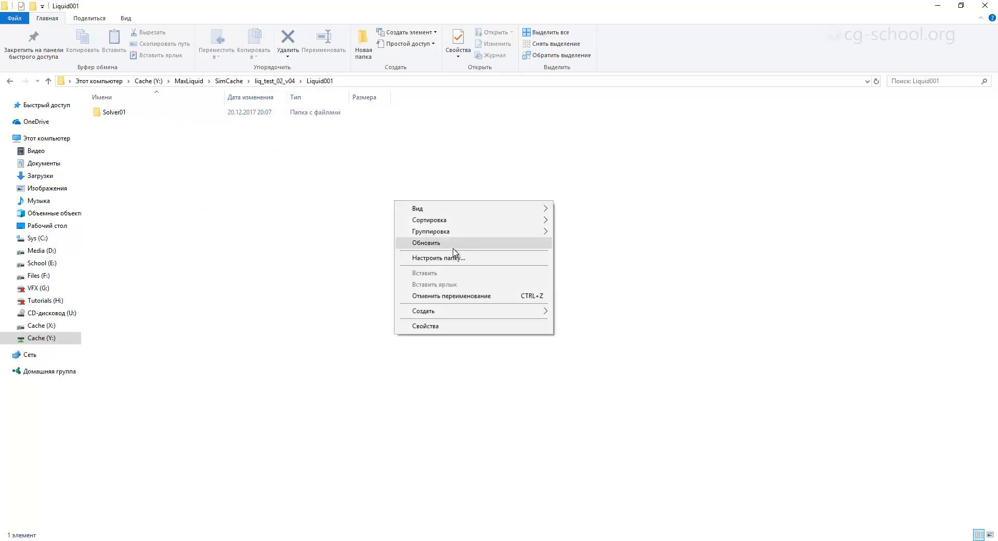
left_click(453, 247)
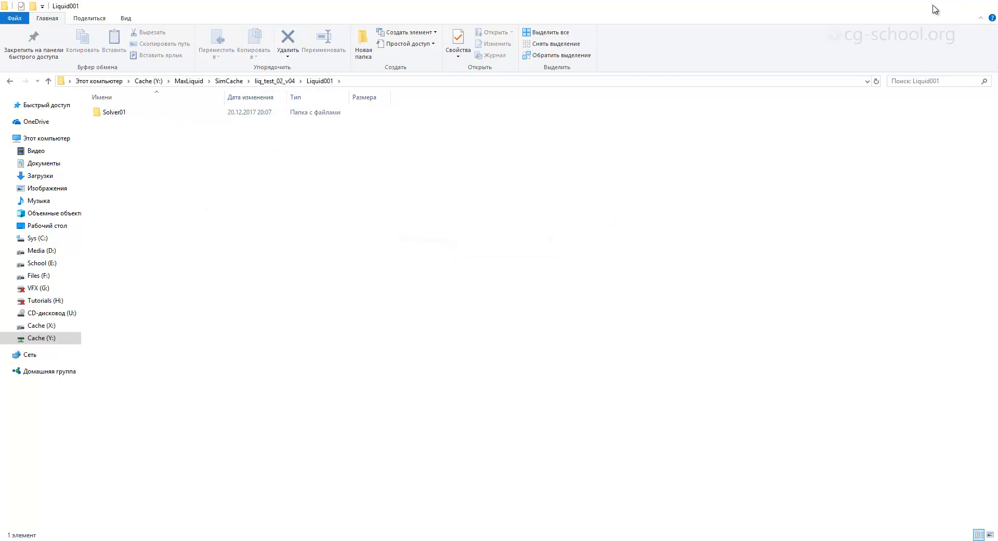
left_click(936, 9)
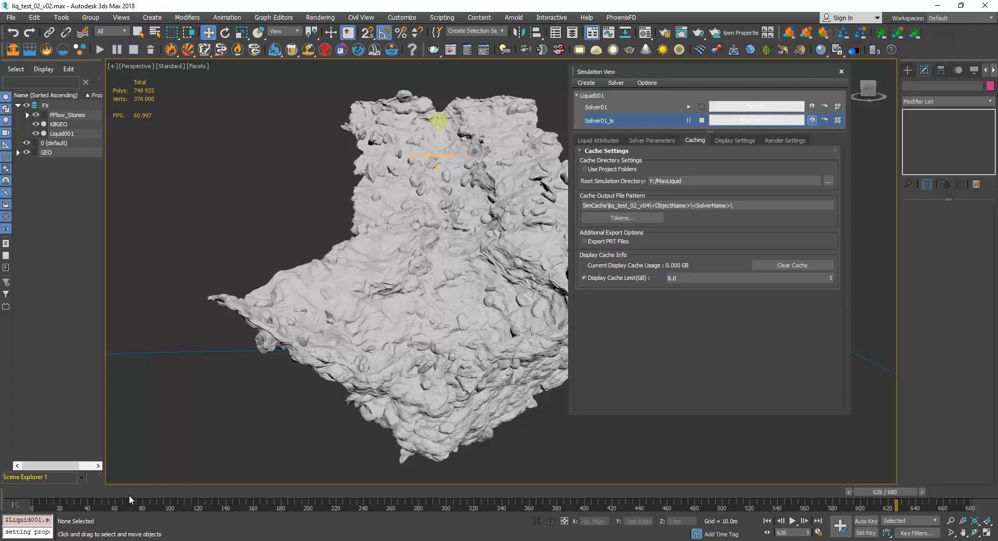
Return to File Explorer and inspect the voxel_liquid cache files inside the Solver01_ls folder.
left_click(145, 507)
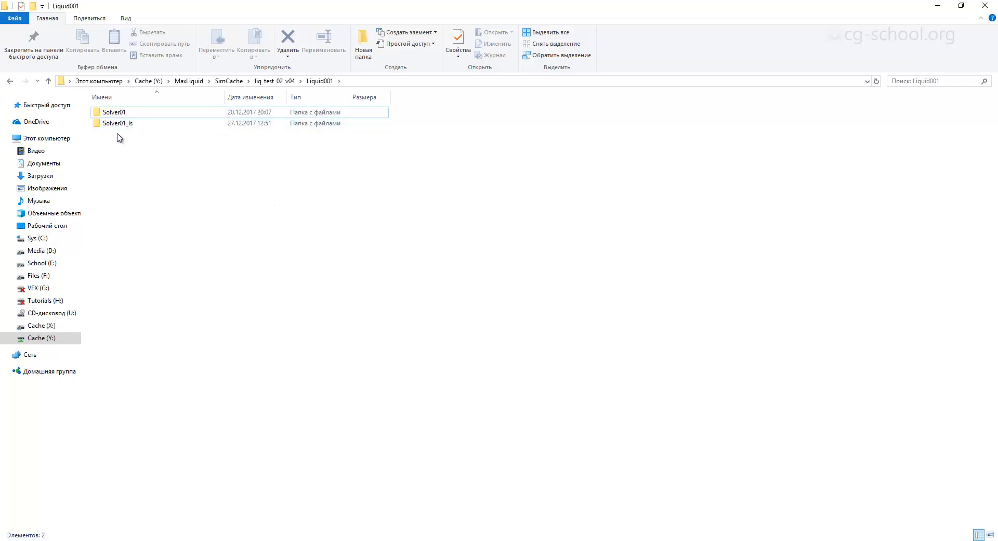
left_click(136, 128)
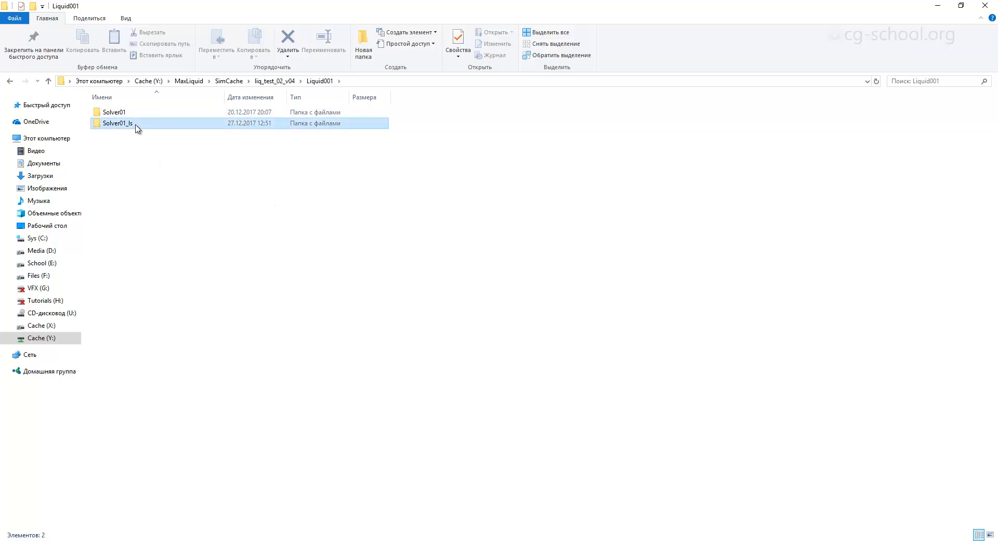
double_click(136, 127)
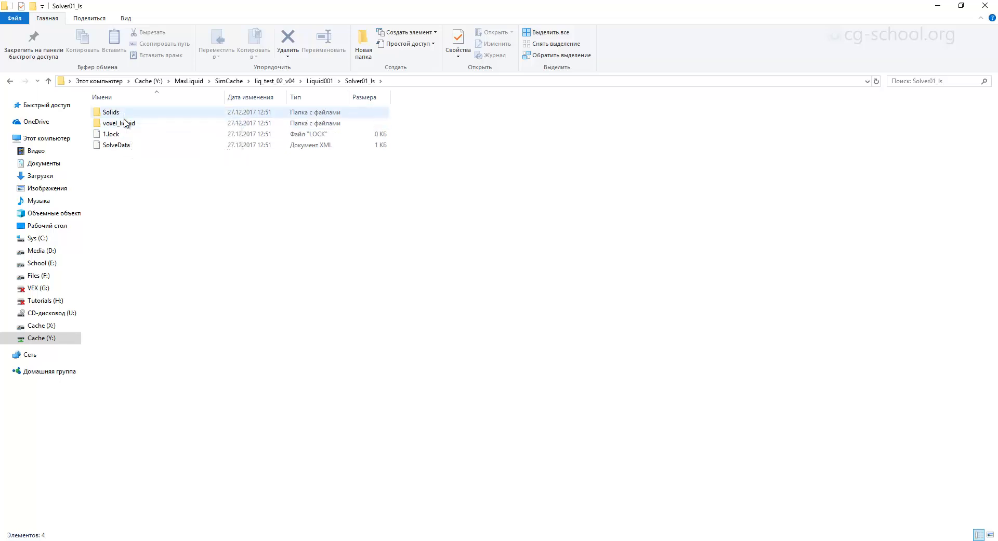
double_click(125, 122)
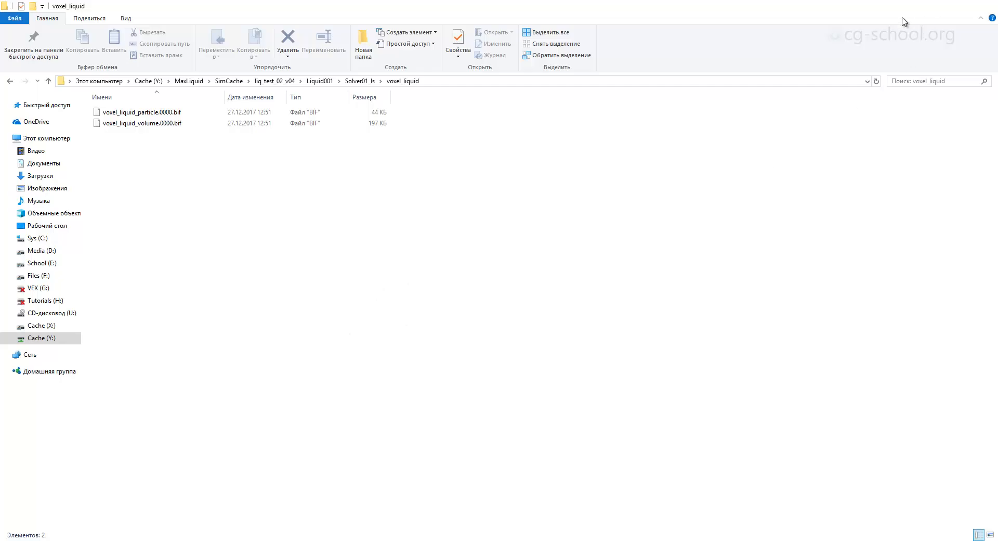
left_click(938, 6)
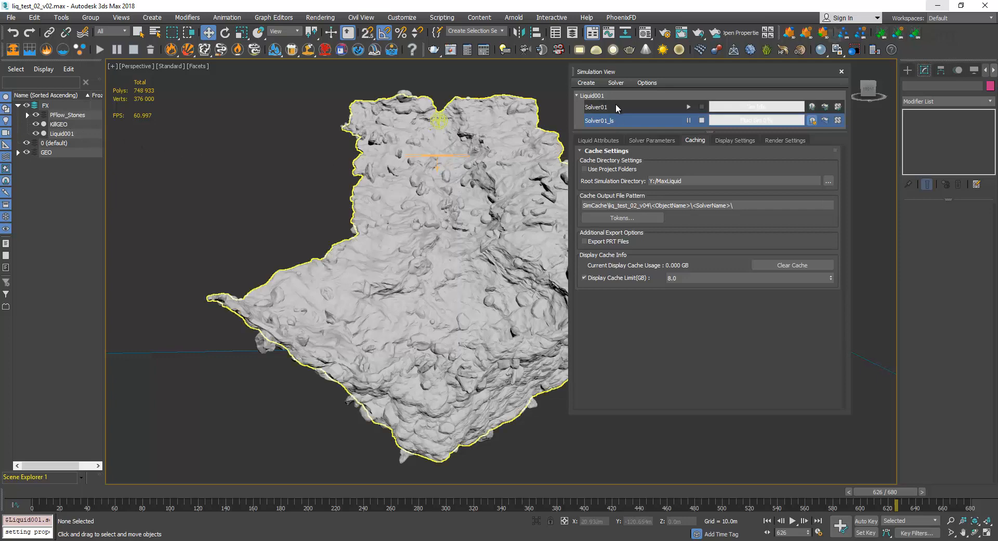
Compare the solver parameters of Solver01 and Solver01_ls, and preview the cloned solver's liquid at frame 10.
left_click(650, 139)
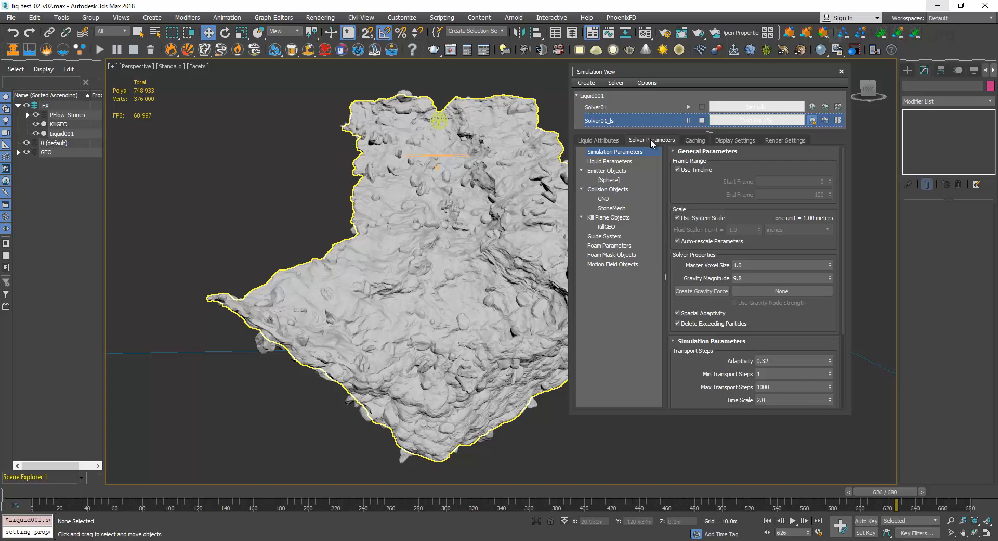
left_click(668, 107)
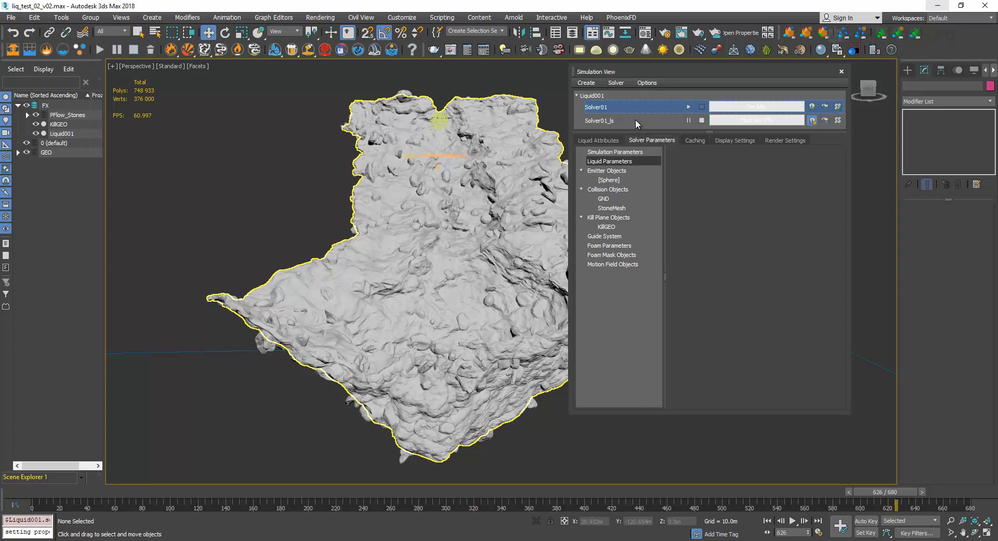
left_click(634, 120)
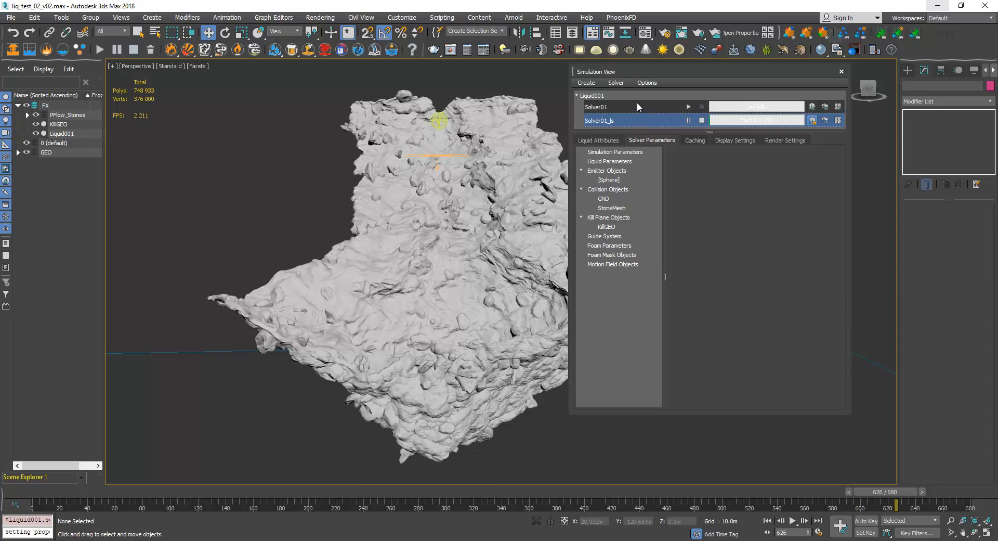
left_click(41, 490)
left_click_drag(50, 494, 66, 498)
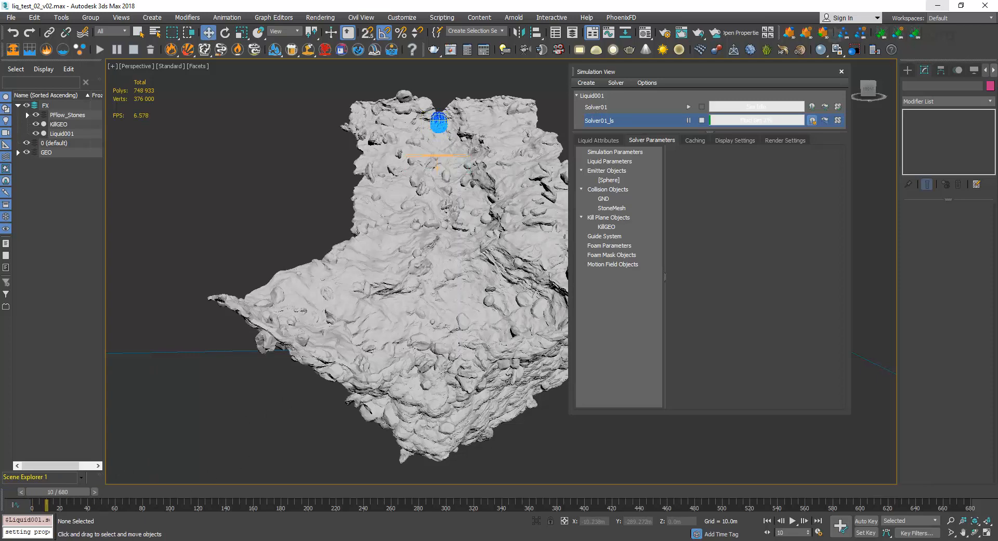
Switch to File Explorer and sort the voxel_liquid cache files by modification date to review the simulated frames.
mouse_move(88, 538)
left_click(87, 519)
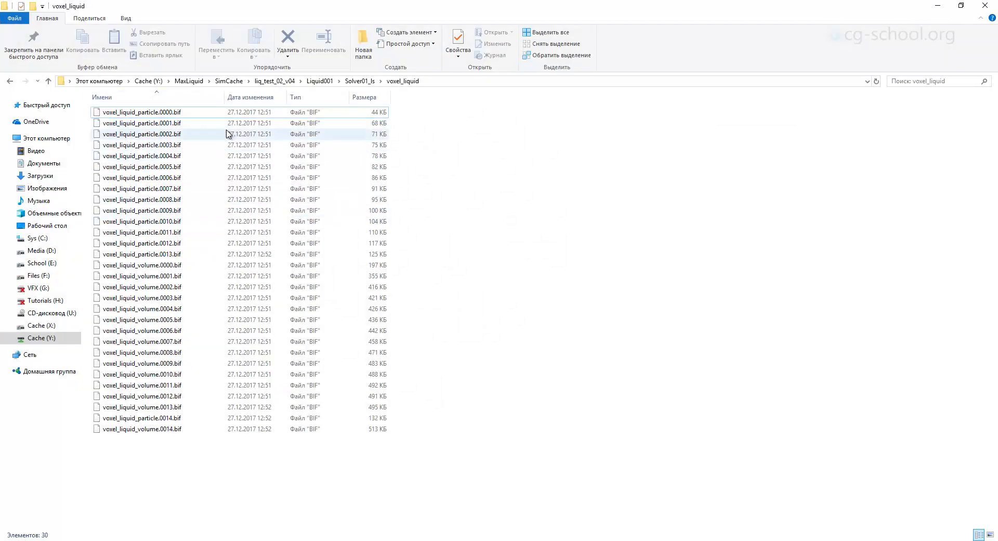
left_click(247, 97)
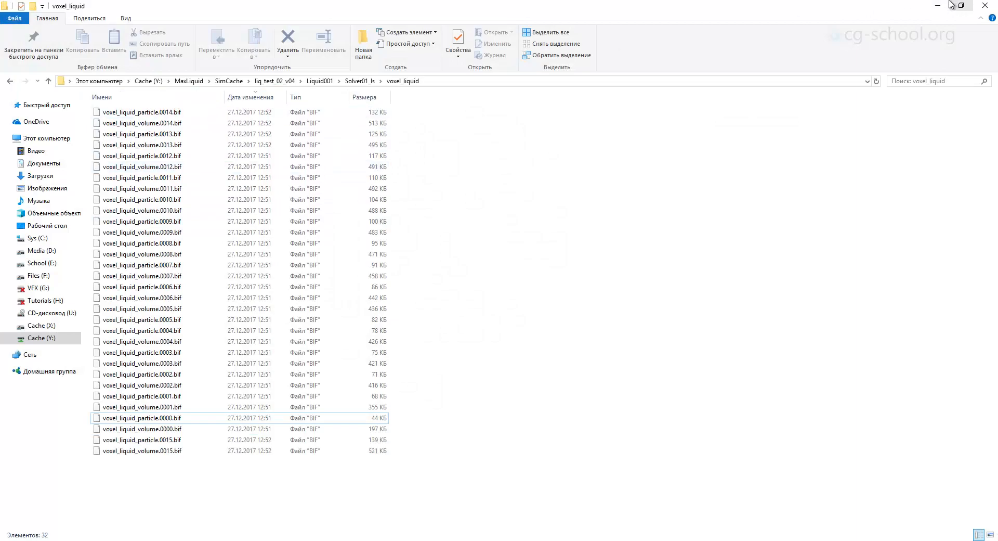
left_click(938, 5)
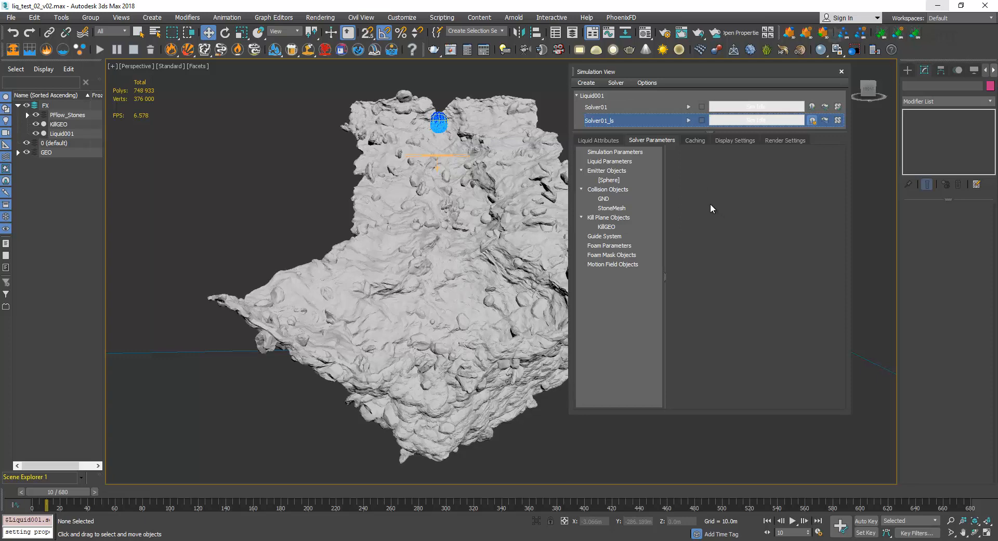
left_click(416, 17)
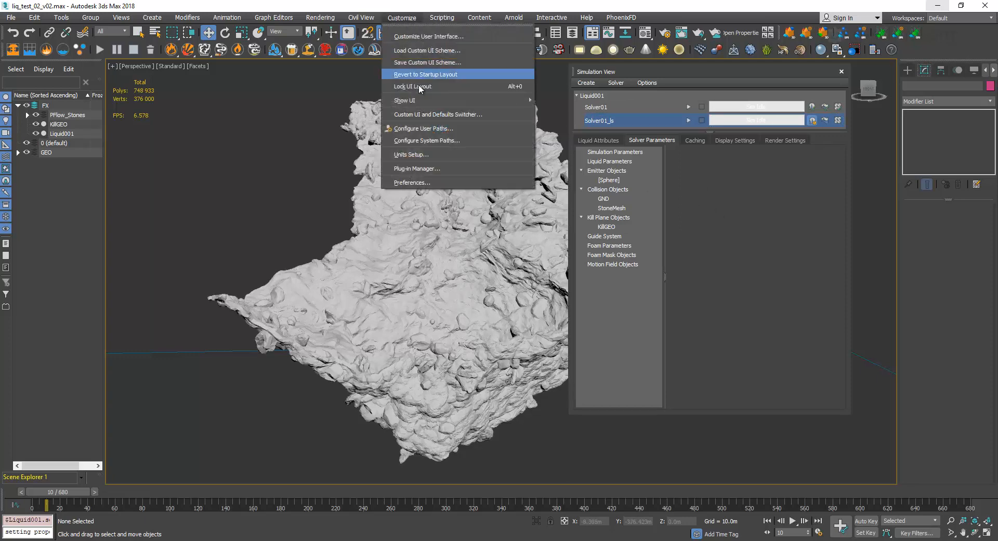
left_click(428, 154)
left_click(506, 191)
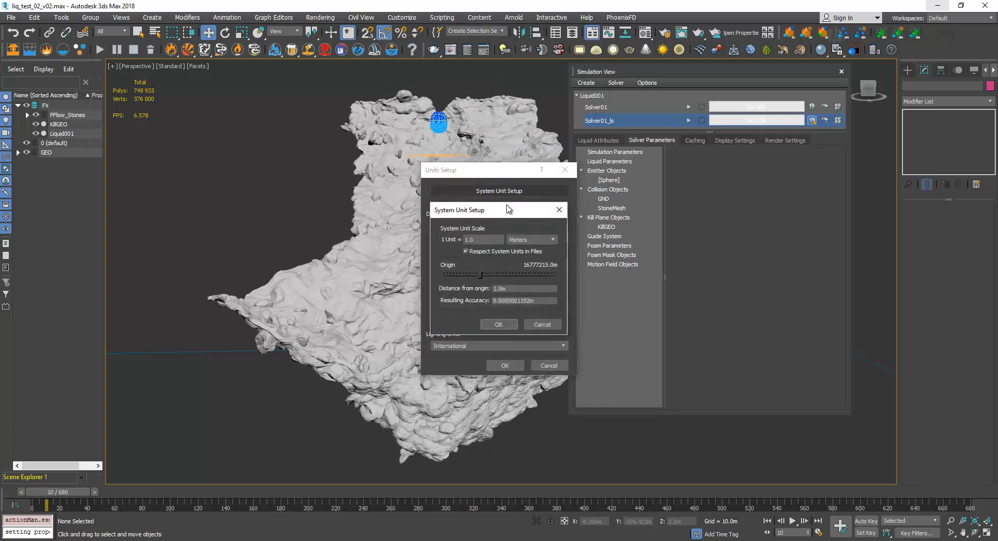
left_click(531, 238)
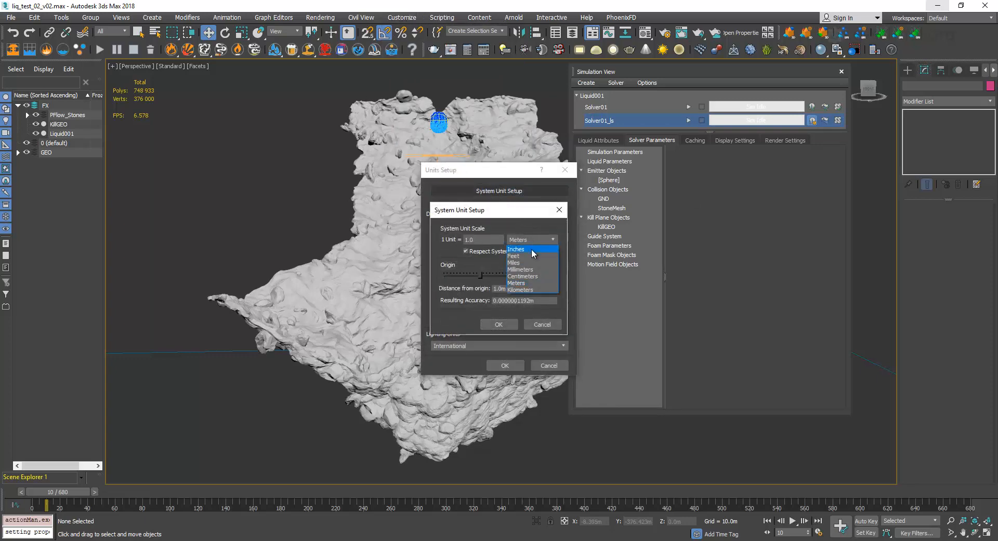
left_click(528, 276)
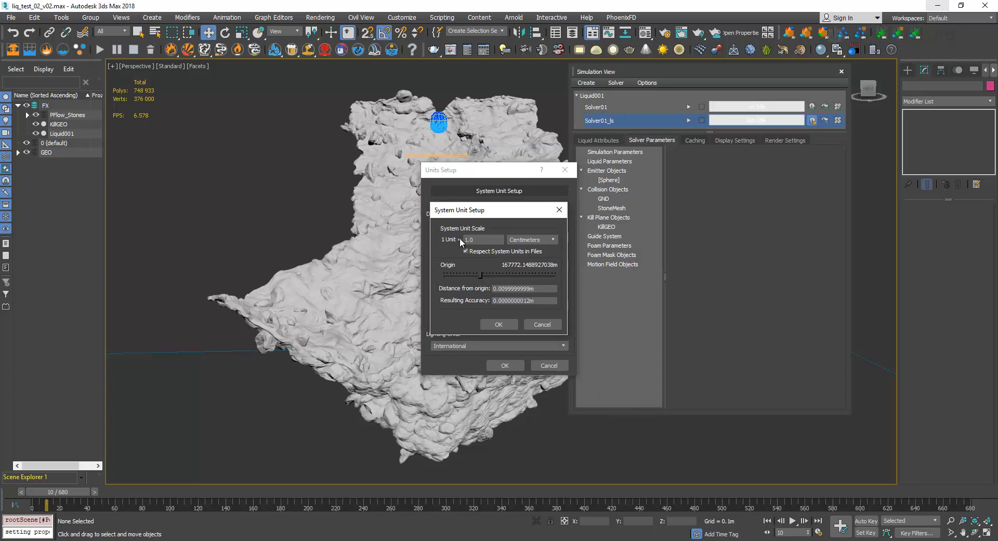
left_click(542, 241)
left_click(559, 210)
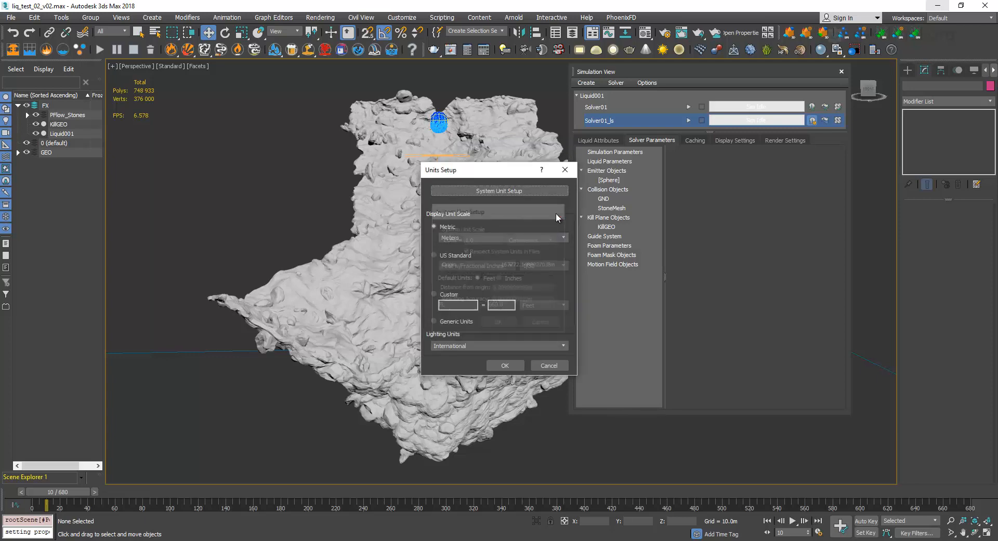
left_click(526, 192)
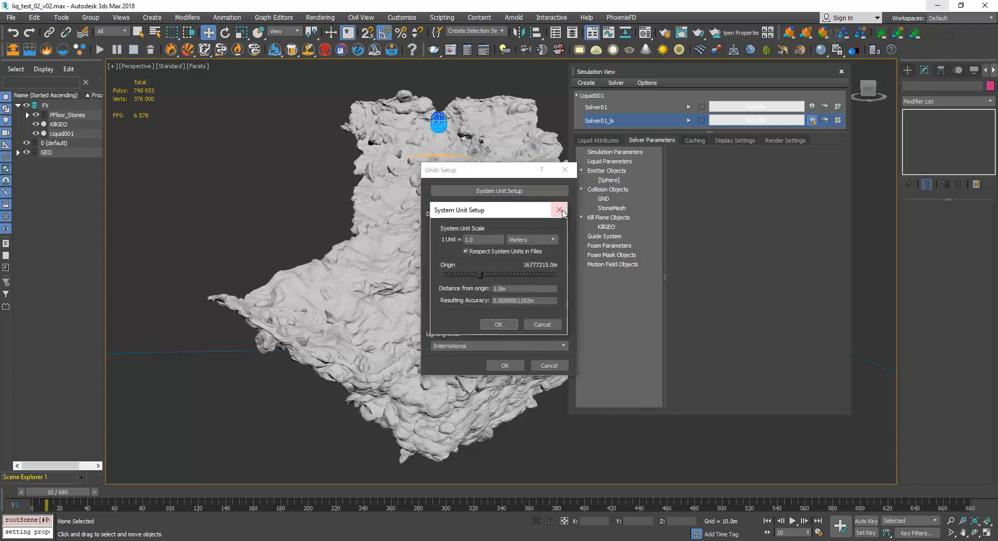
left_click(560, 211)
left_click(565, 169)
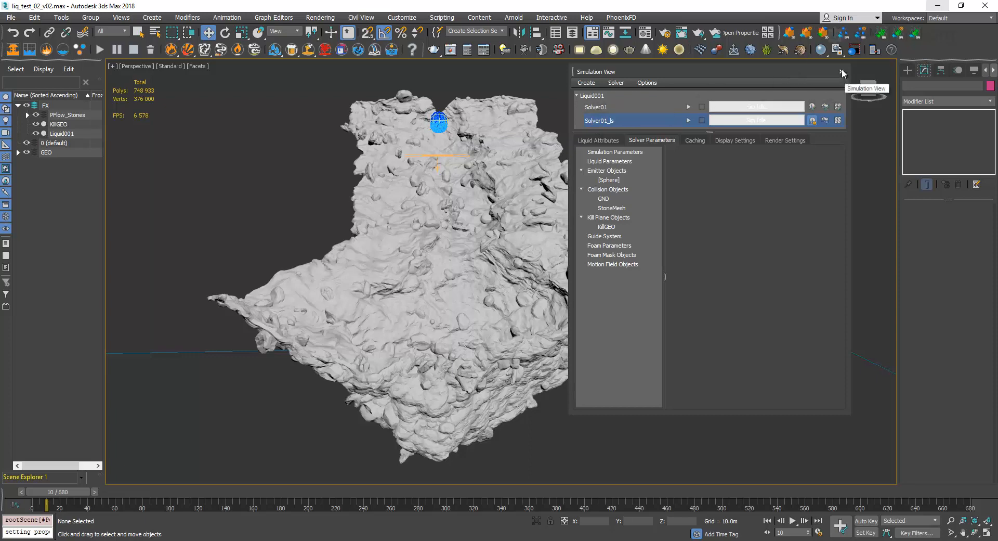
Try a system unit scale of 1 unit = 5 centimeters and close the unit setup dialogs without confirming.
left_click(402, 17)
left_click(423, 155)
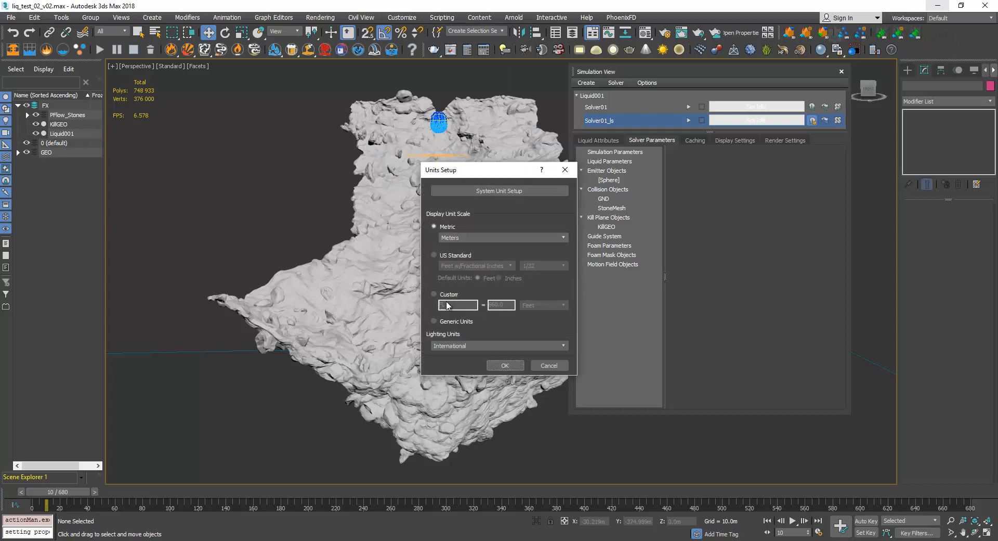
left_click_drag(472, 177, 459, 197)
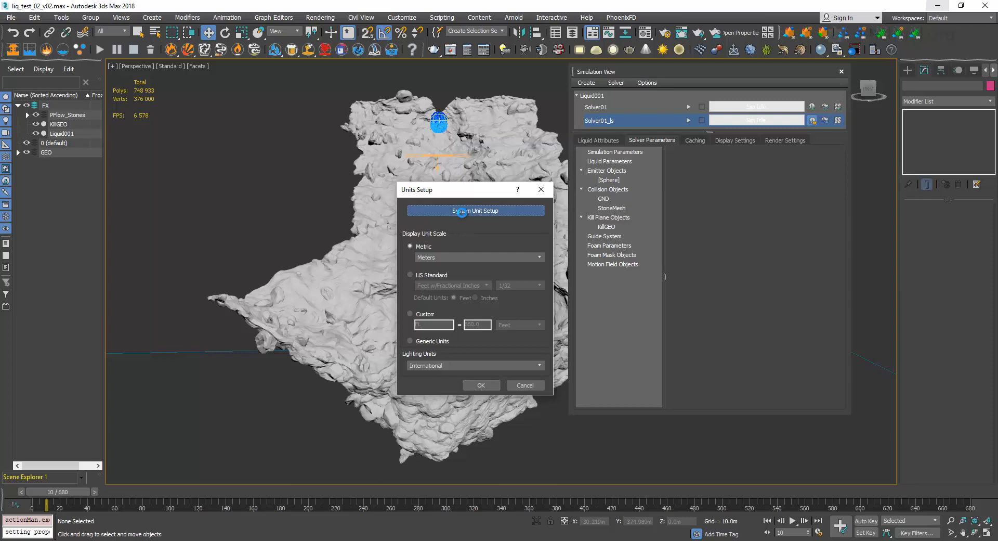
left_click(461, 210)
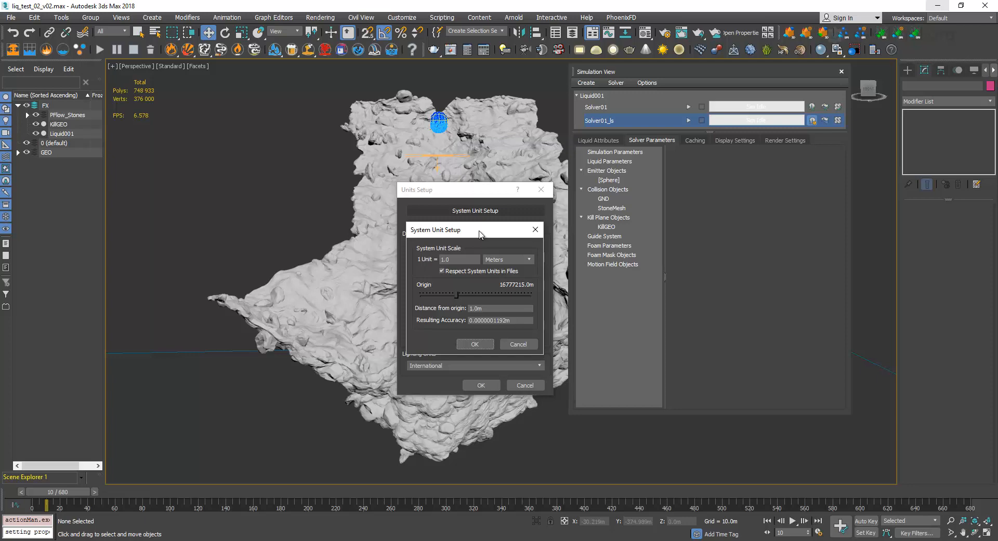
left_click(500, 260)
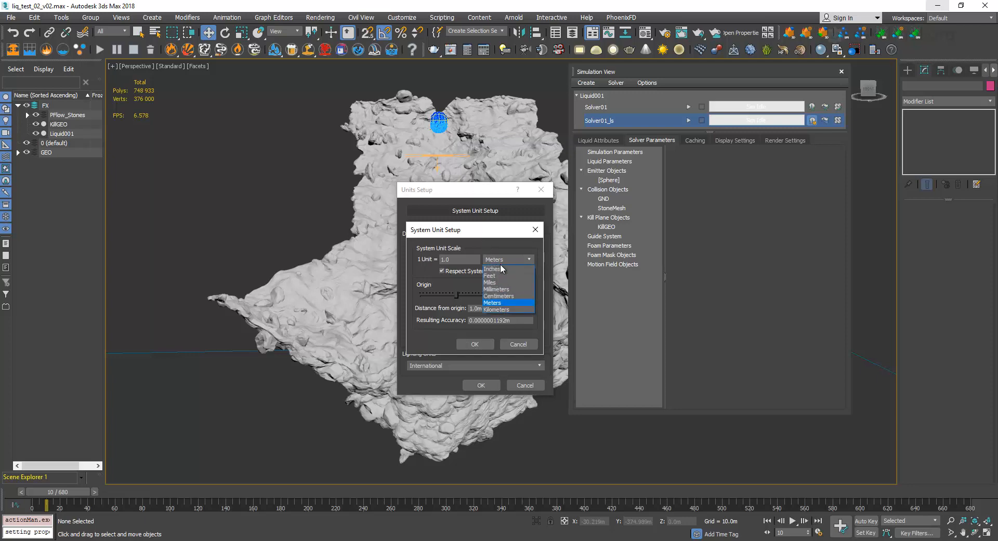
left_click(498, 296)
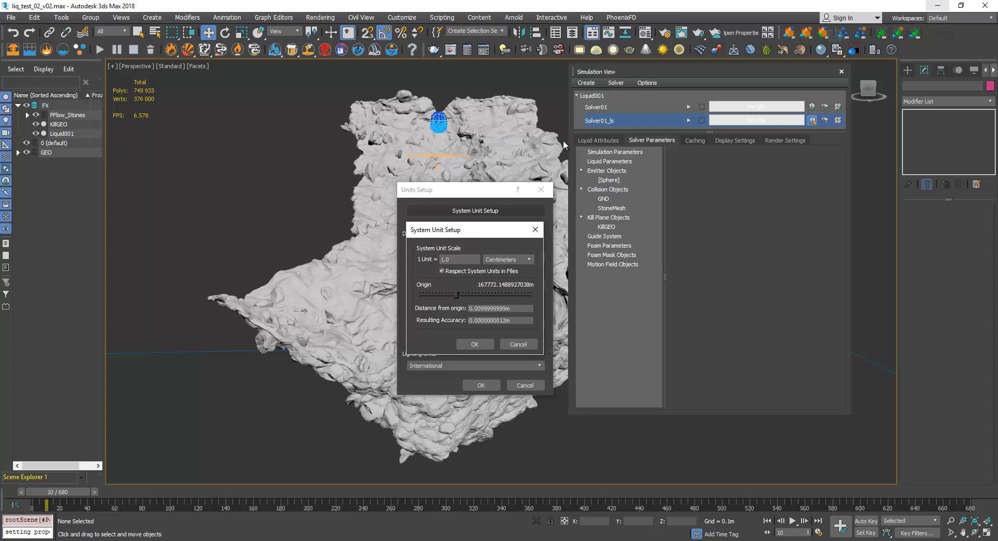
left_click(451, 259)
left_click_drag(434, 229, 440, 210)
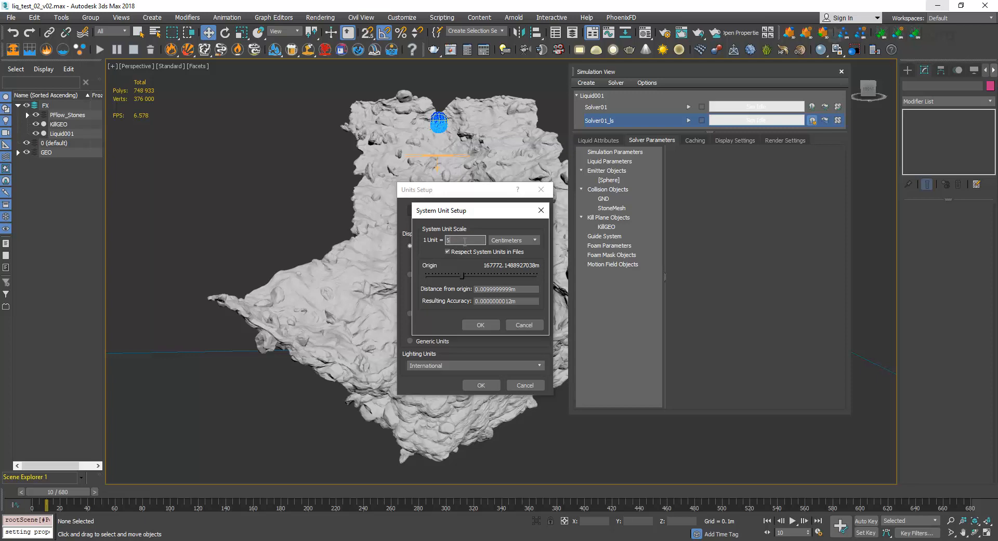
left_click(541, 210)
left_click(541, 190)
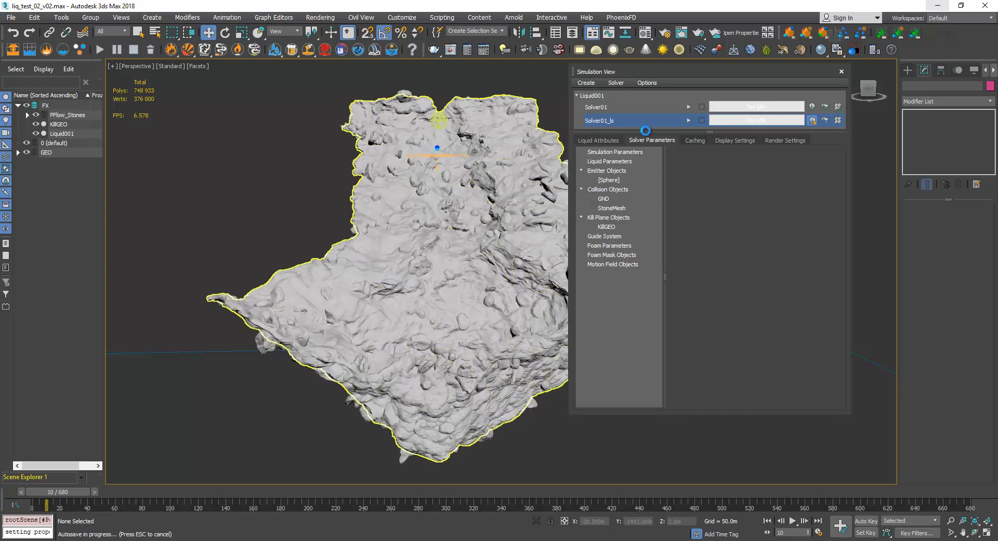
Reset the system unit scale to 1 unit = 1 meter and confirm the units setup.
left_click_drag(658, 73, 734, 102)
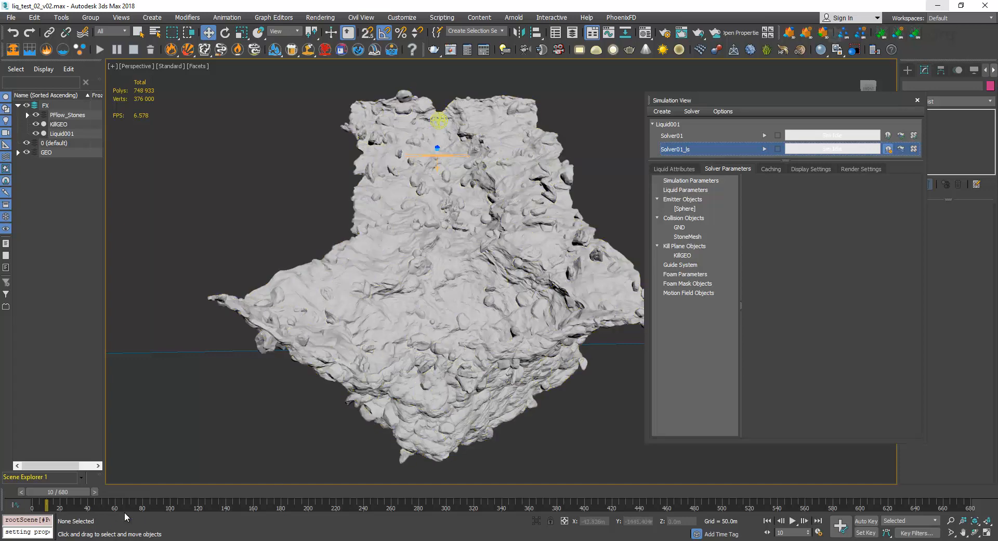
left_click(402, 18)
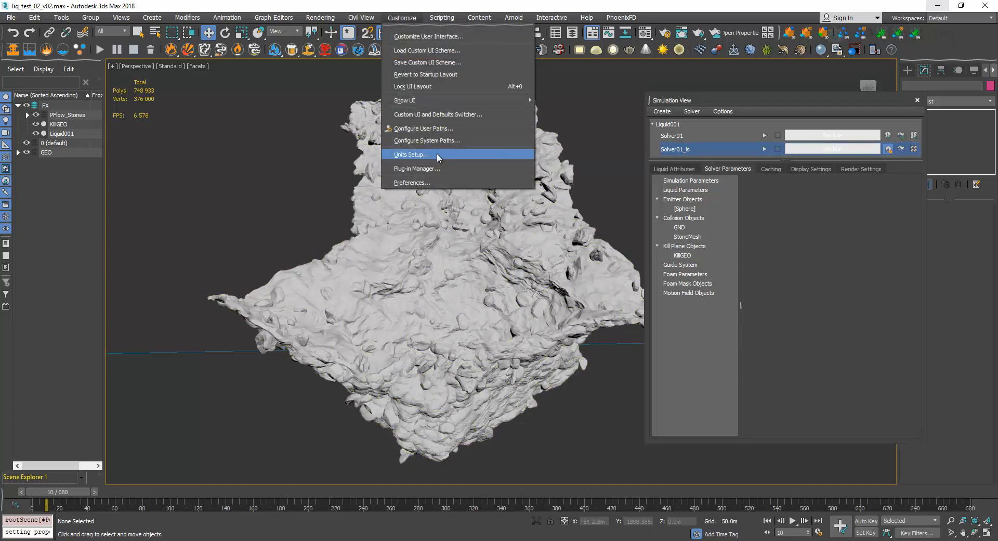
left_click(437, 155)
left_click(499, 191)
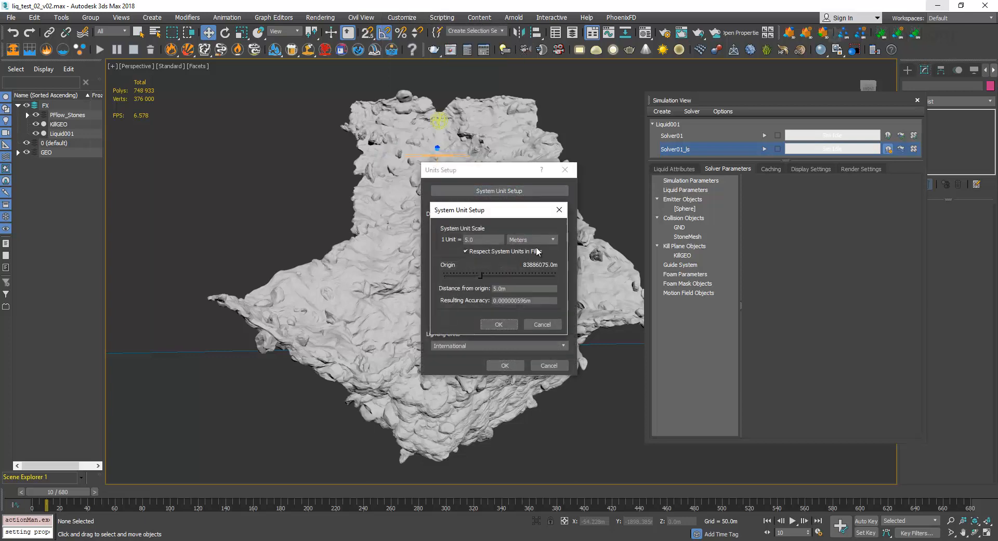
left_click_drag(488, 240, 388, 243)
left_click(505, 325)
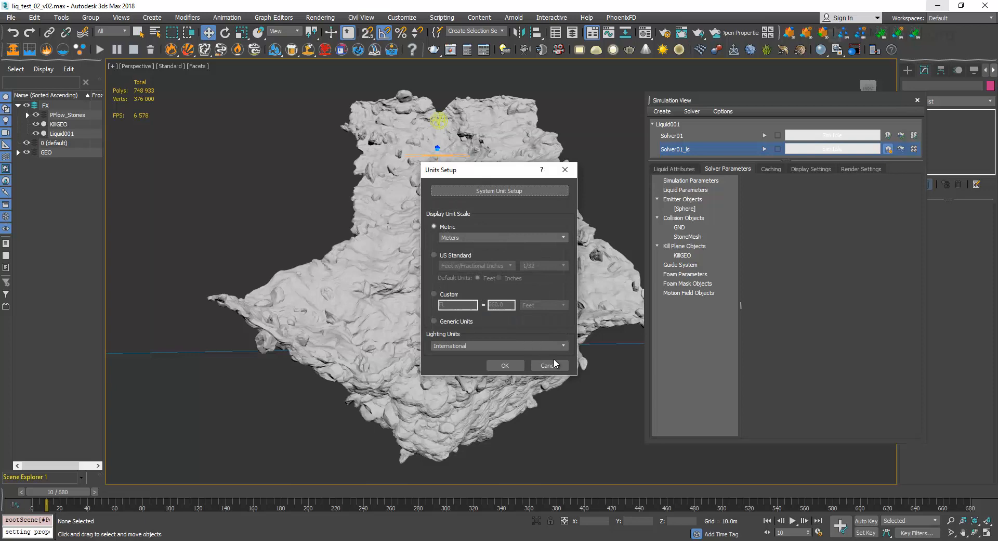
left_click(516, 363)
For Solver01_ls, disable Use System Scale and set the fluid scale to 1 unit = 5 centimeters.
left_click_drag(720, 105, 578, 107)
left_click(560, 146)
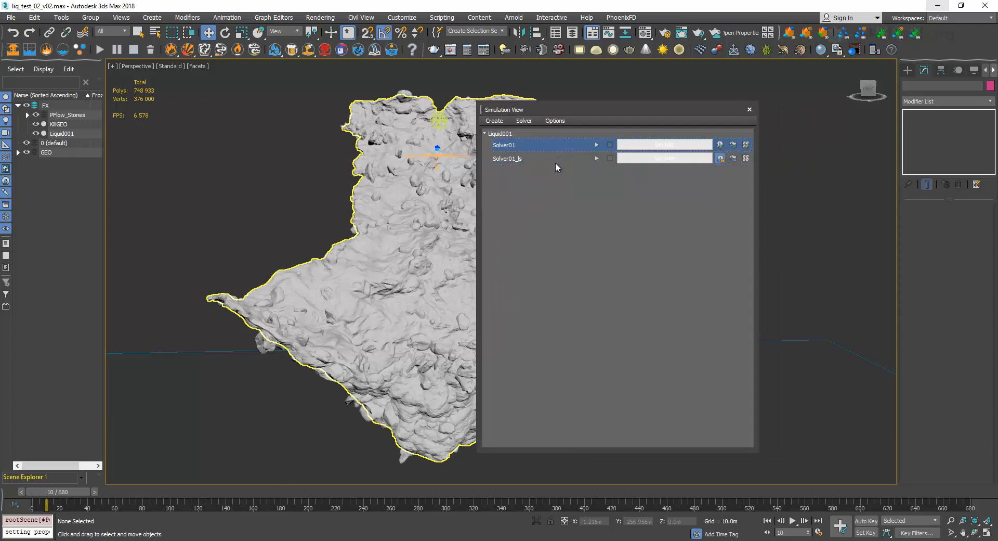
left_click(519, 159)
left_click_drag(556, 108, 585, 98)
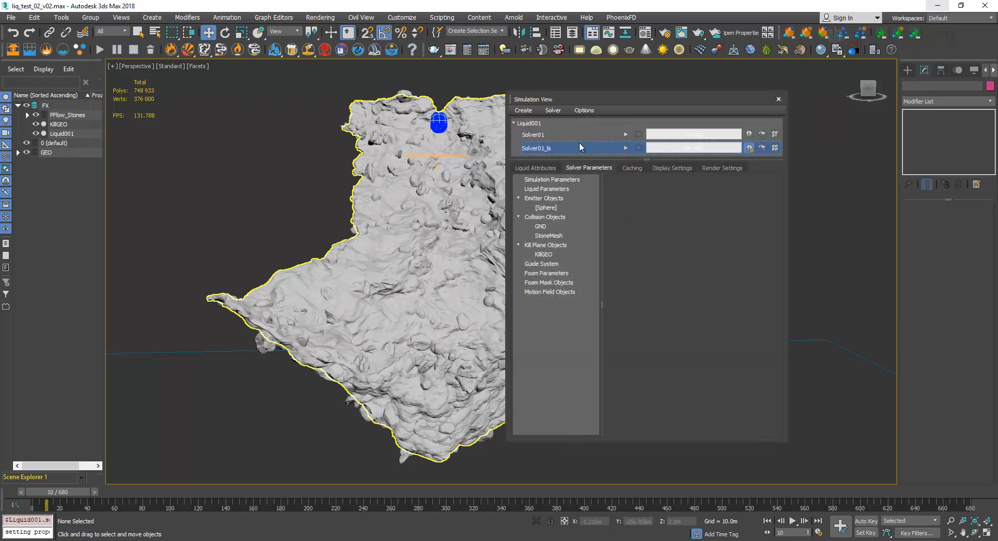
left_click(556, 178)
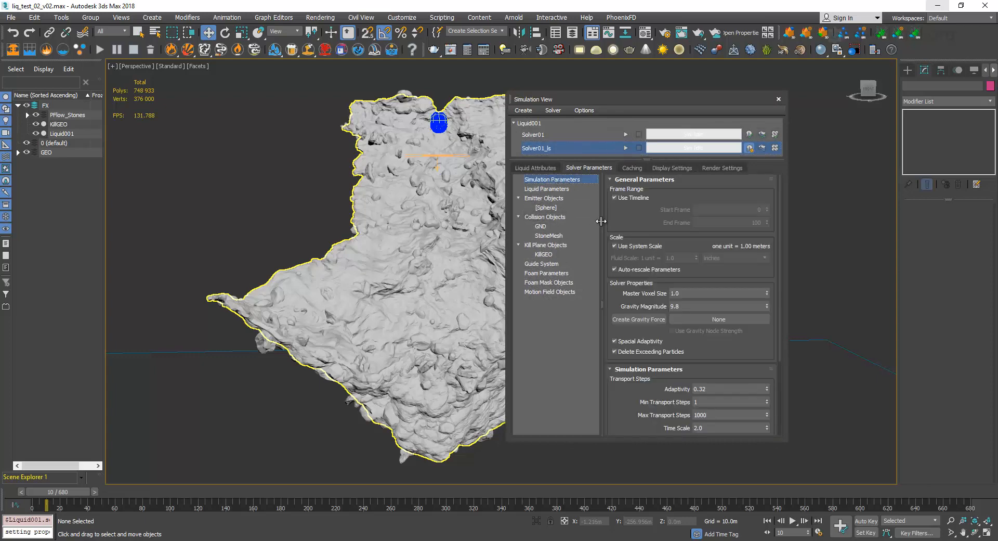
scroll(642, 213, "down", 1)
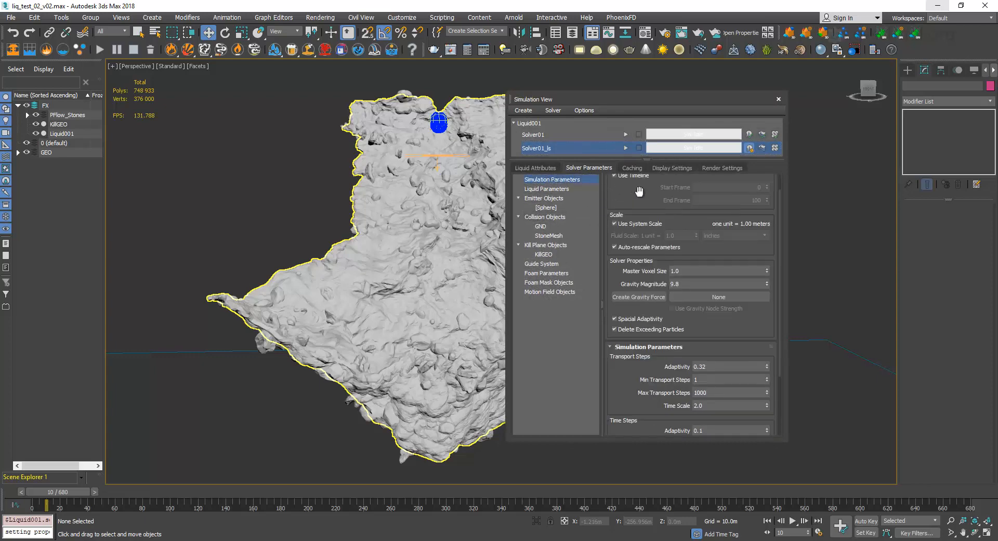
left_click(646, 223)
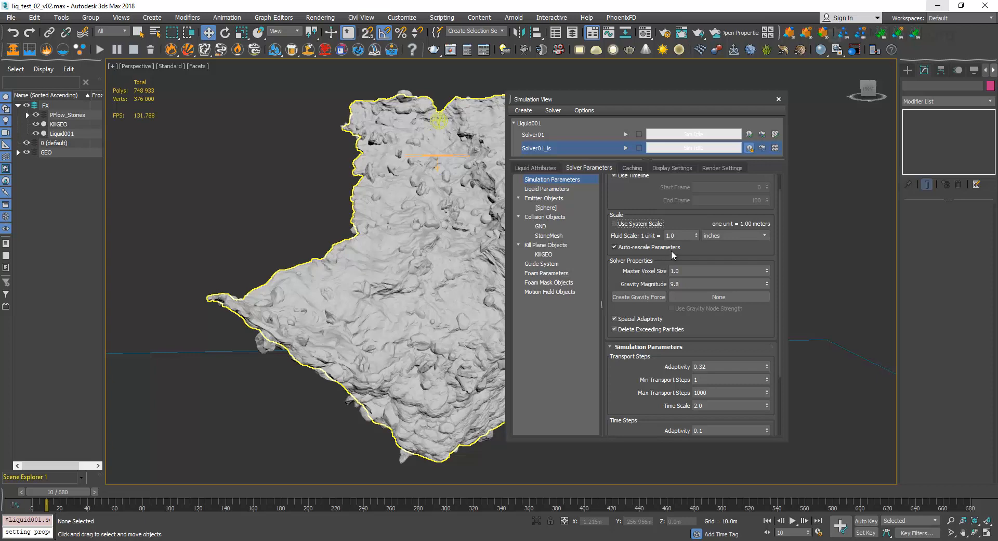
left_click(733, 235)
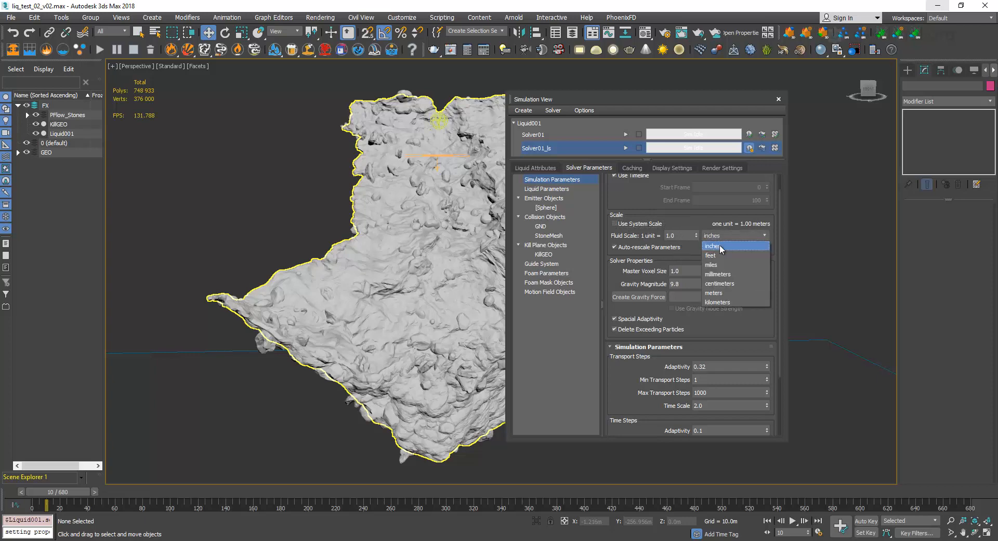
left_click(711, 265)
left_click_drag(682, 236, 614, 234)
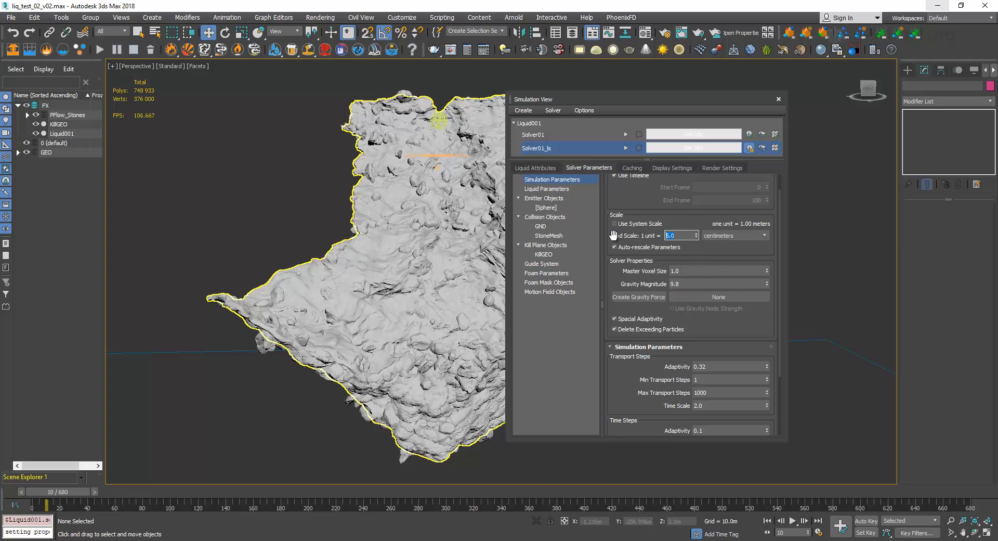
Compare the scale settings in Solver01's simulation parameters with those of Solver01_ls.
left_click(586, 135)
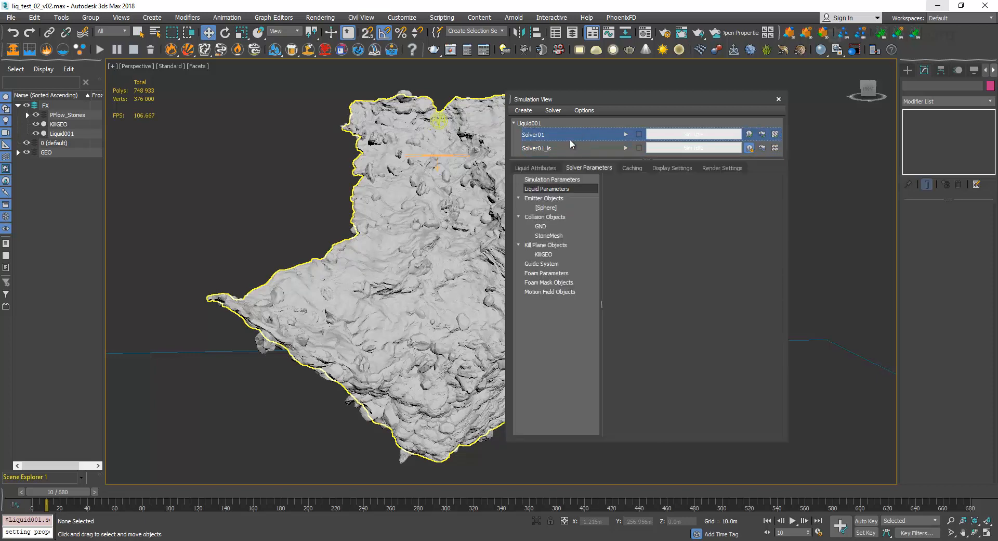
left_click(570, 190)
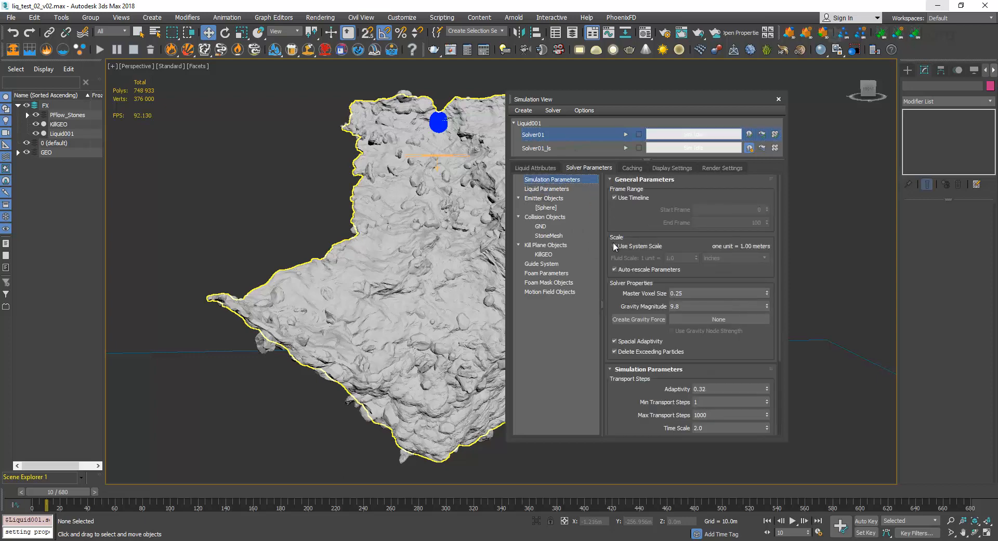
left_click(563, 148)
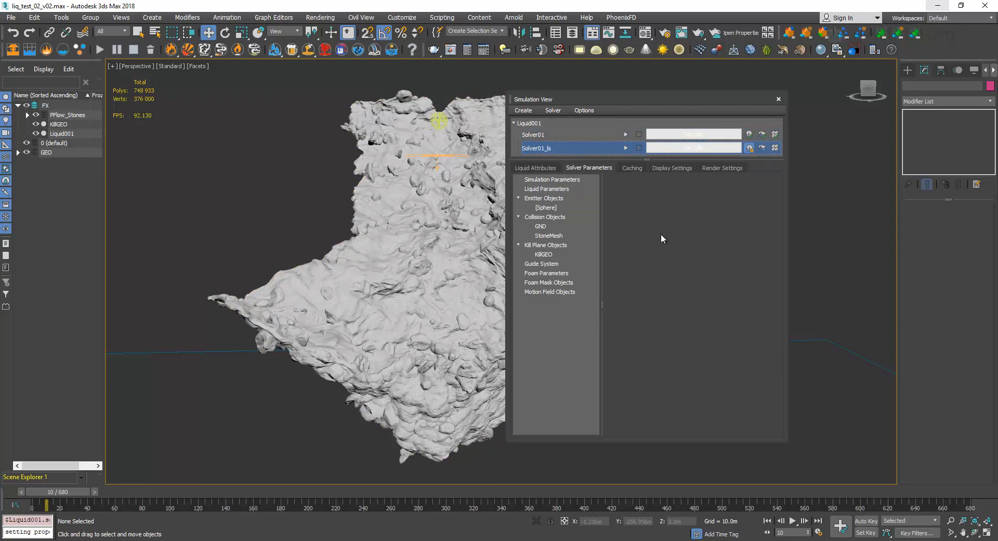
left_click(676, 257)
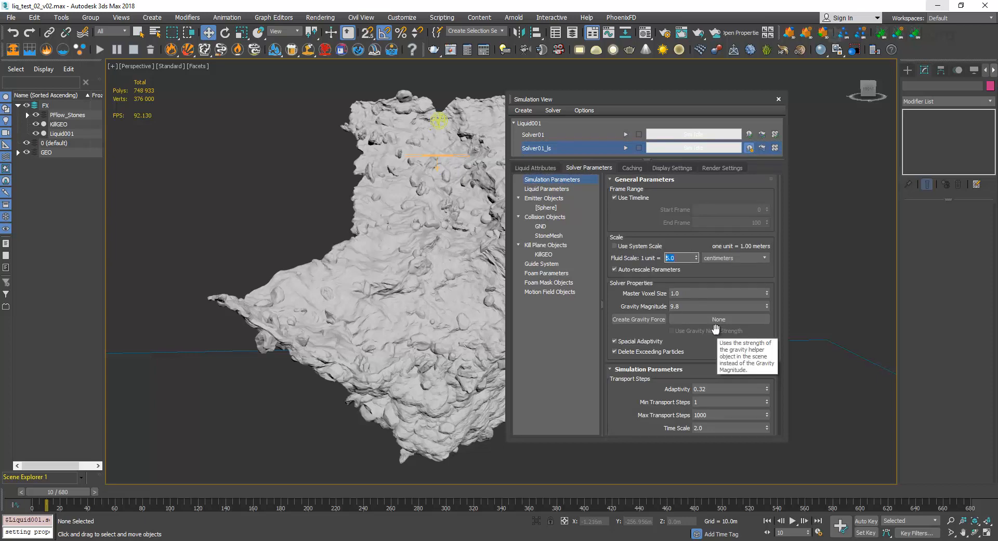
mouse_move(647, 101)
left_mouse_down()
mouse_move(630, 105)
mouse_move(674, 79)
mouse_move(664, 94)
left_mouse_up()
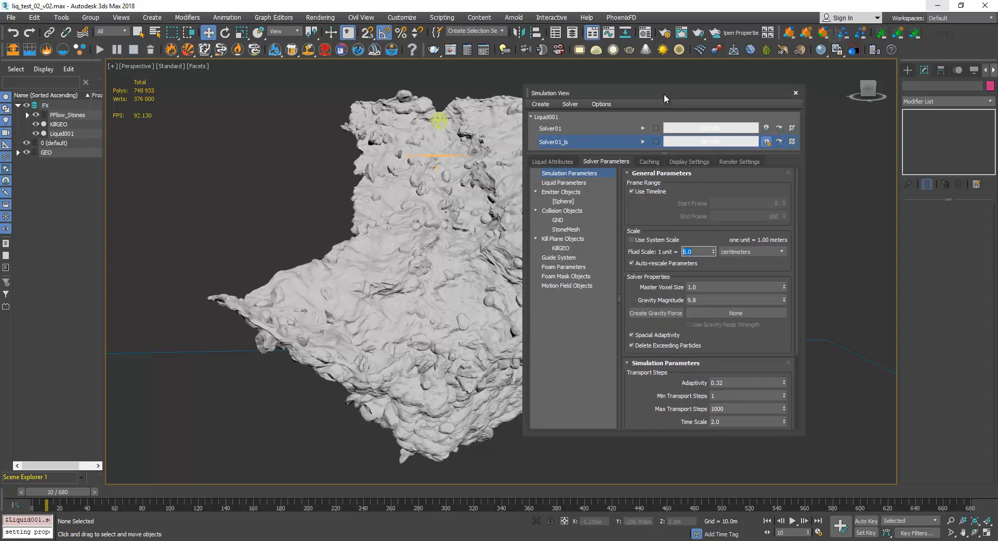
left_click(663, 249)
mouse_move(653, 92)
left_mouse_down()
mouse_move(716, 94)
mouse_move(640, 106)
left_mouse_up()
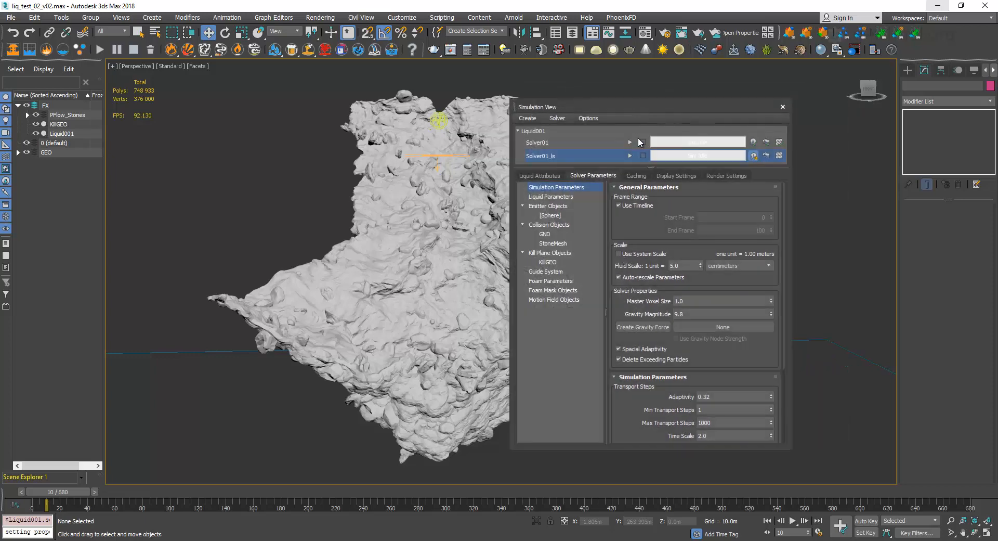
Set the Master Voxel Size of Solver01_ls to 0.4 and its transport Time Scale to 1.0.
left_click(630, 156)
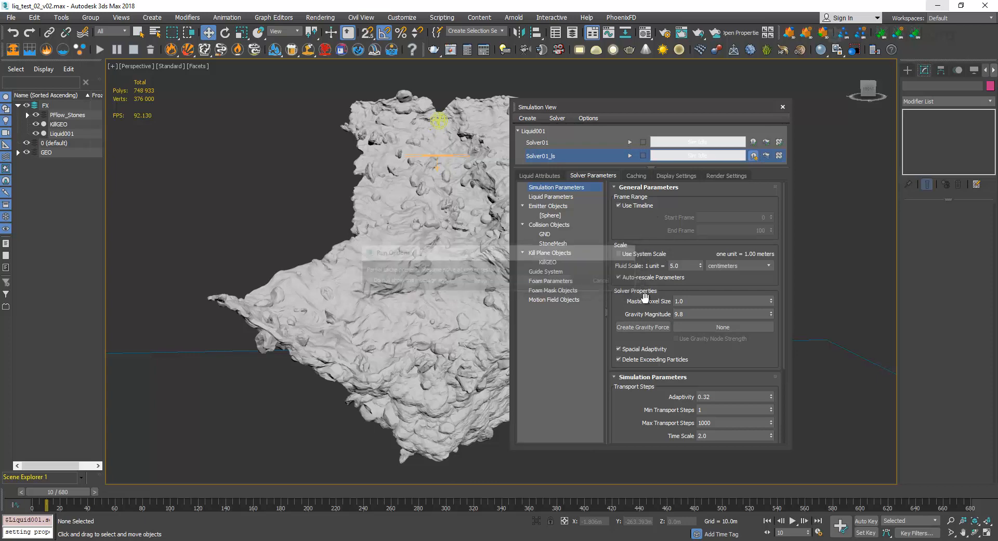
left_click(582, 281)
left_click(724, 300)
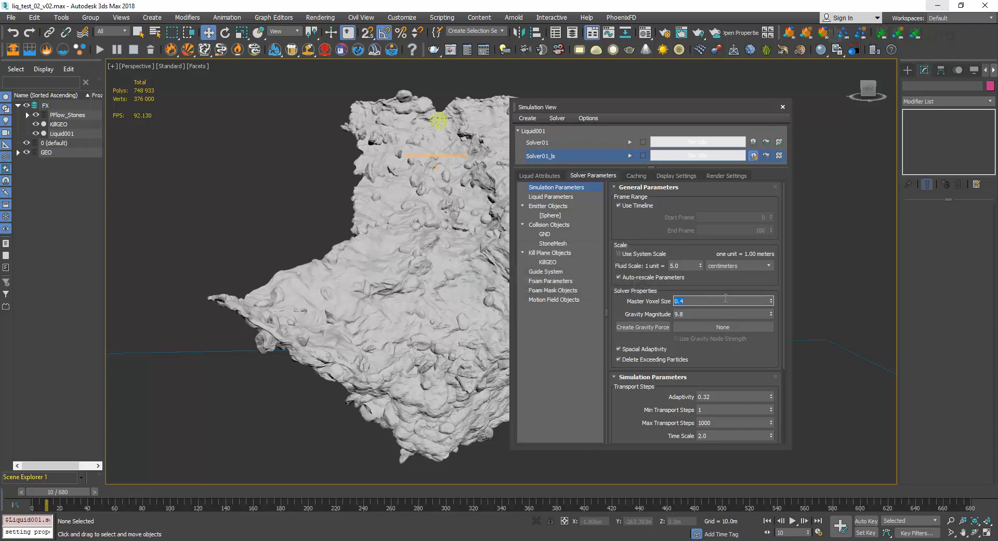
left_click_drag(710, 353, 707, 284)
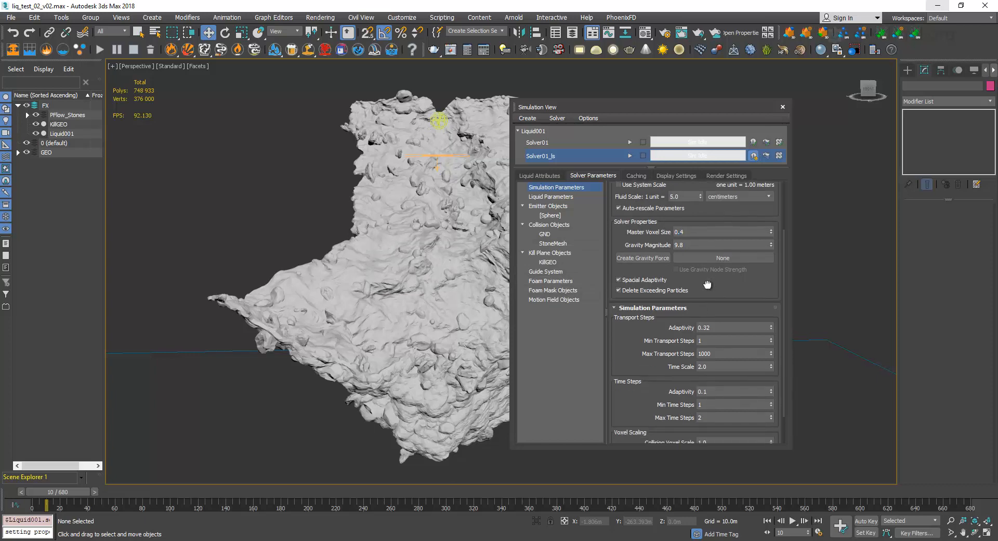
scroll(708, 284, "down", 2)
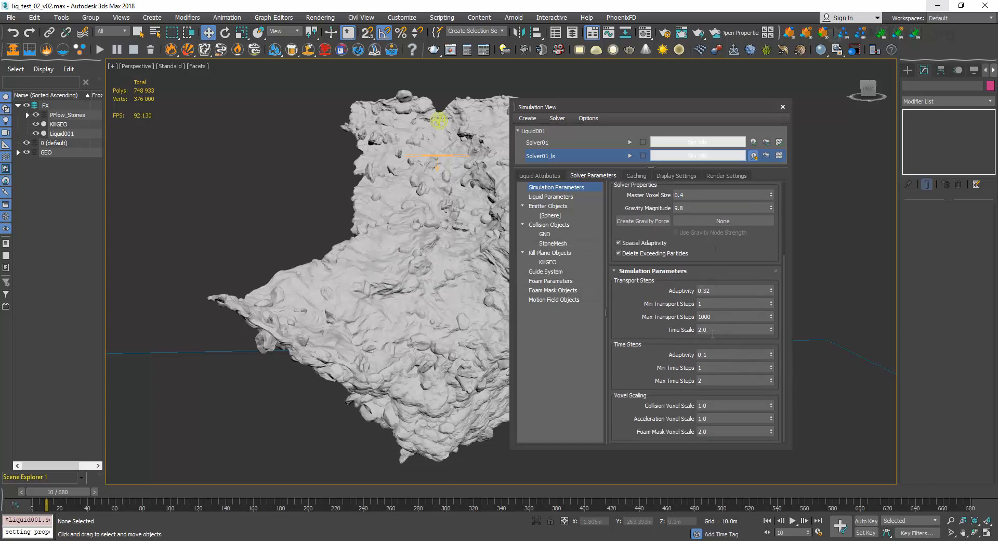
left_click(700, 329)
left_click_drag(690, 334, 627, 394)
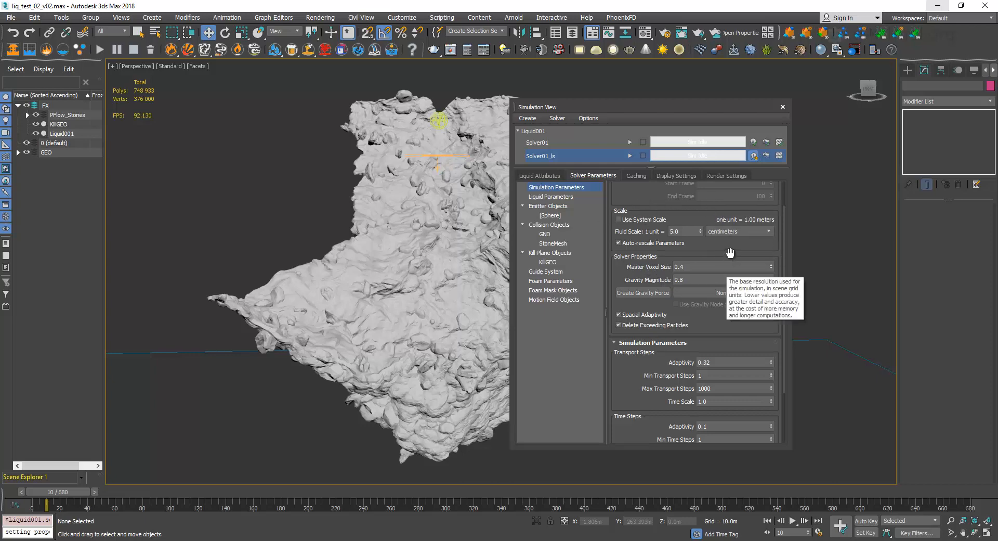
Review the simulation parameters of Solver01_ls and its collider settings for GND and StoneMesh.
scroll(676, 250, "up", 2)
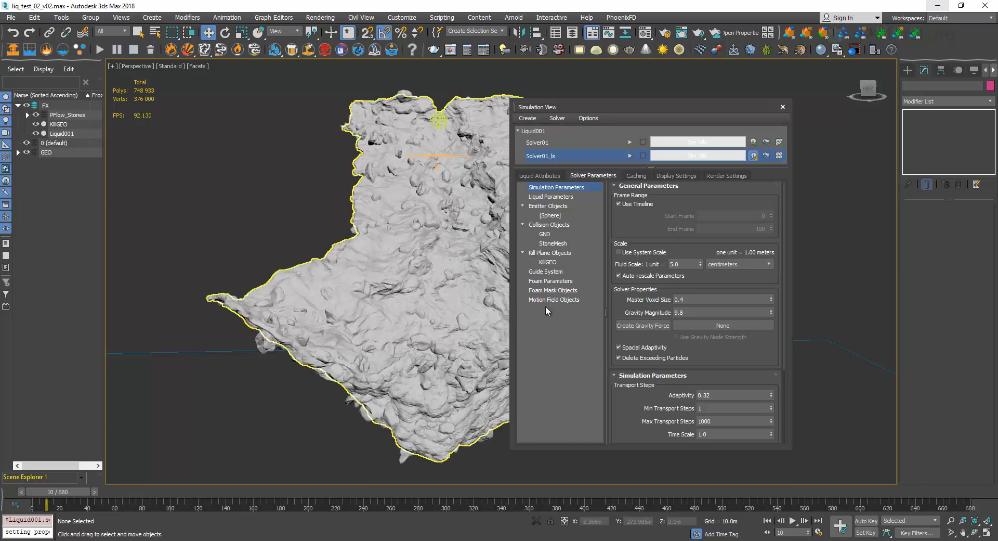
scroll(644, 239, "down", 3)
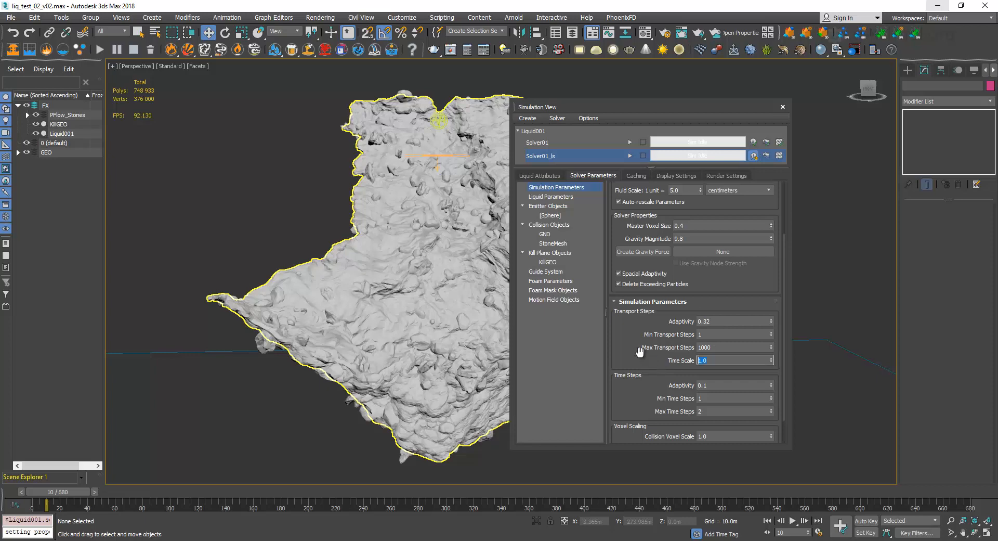
left_click_drag(640, 349, 641, 418)
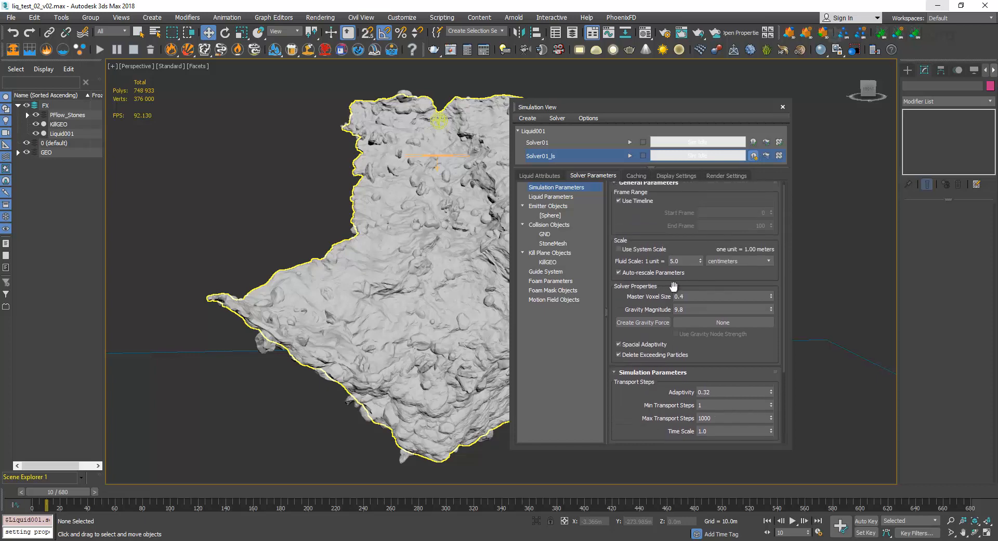
left_click(566, 225)
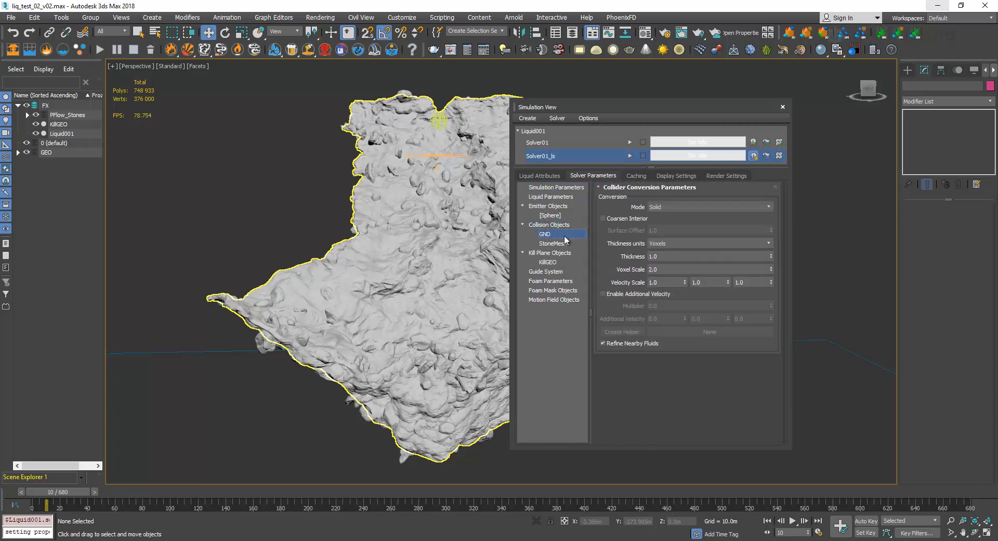
left_click(564, 243)
left_click(557, 188)
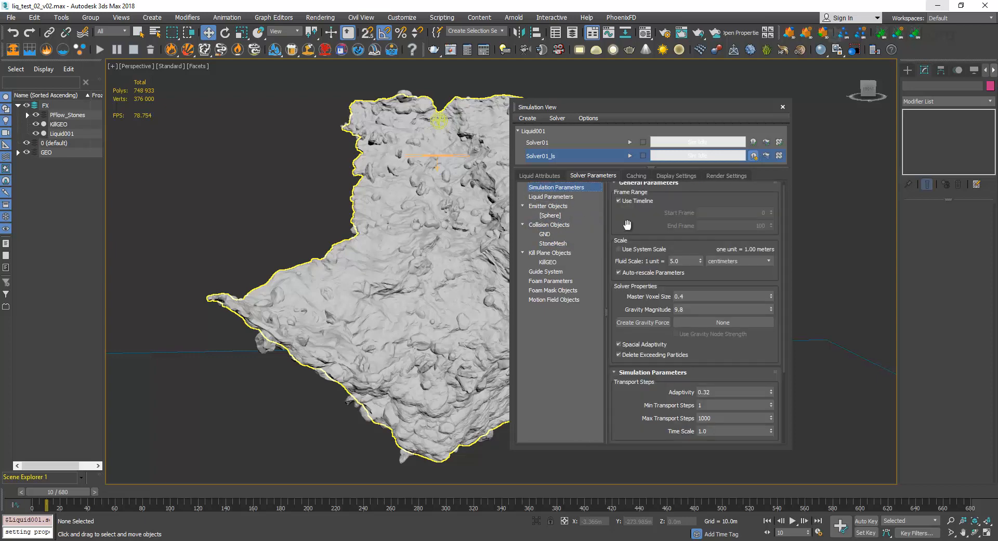
left_click_drag(627, 226, 633, 253)
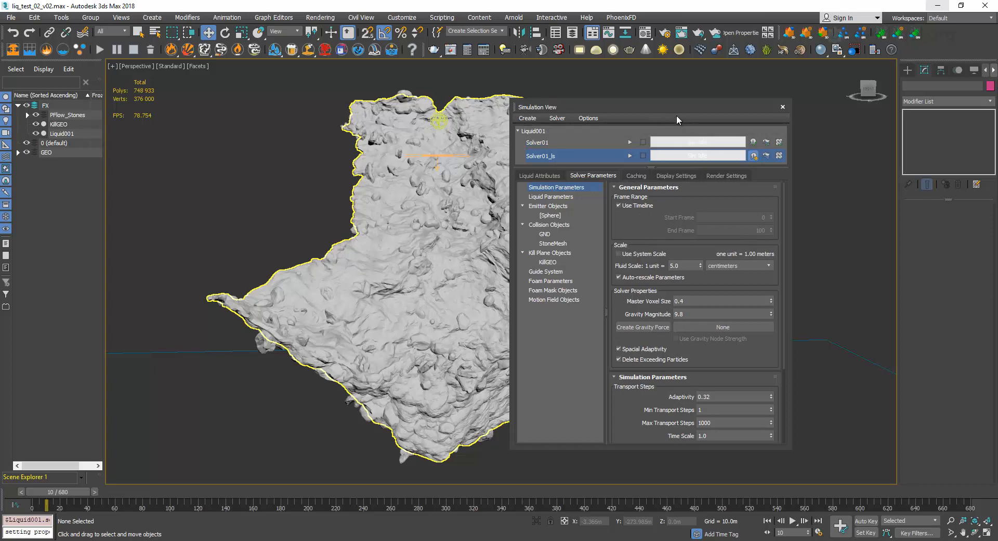
Switch to KMPlayer to watch the _scene.avi preview, keeping the solver parameters visible beside it.
left_click_drag(676, 116, 693, 121)
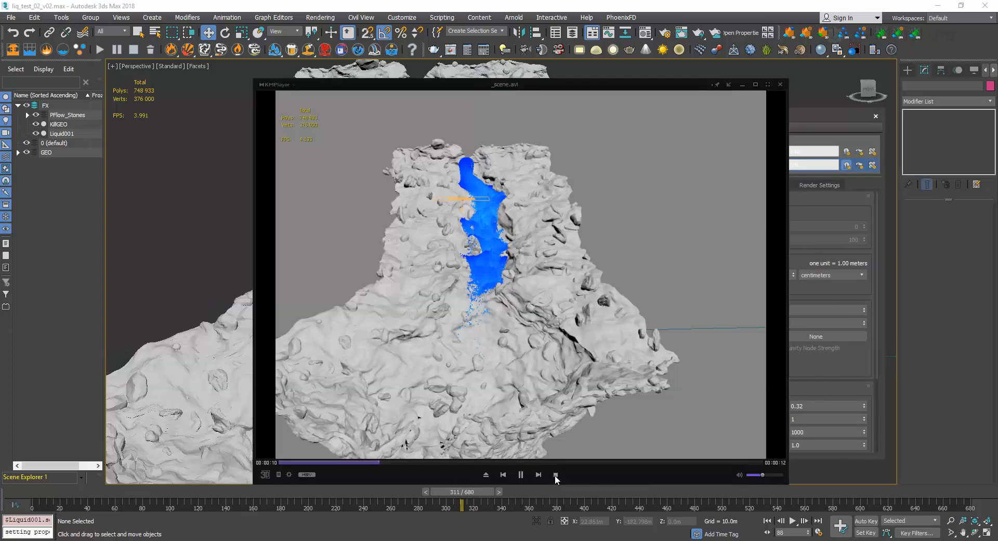
left_click(556, 475)
left_click(524, 474)
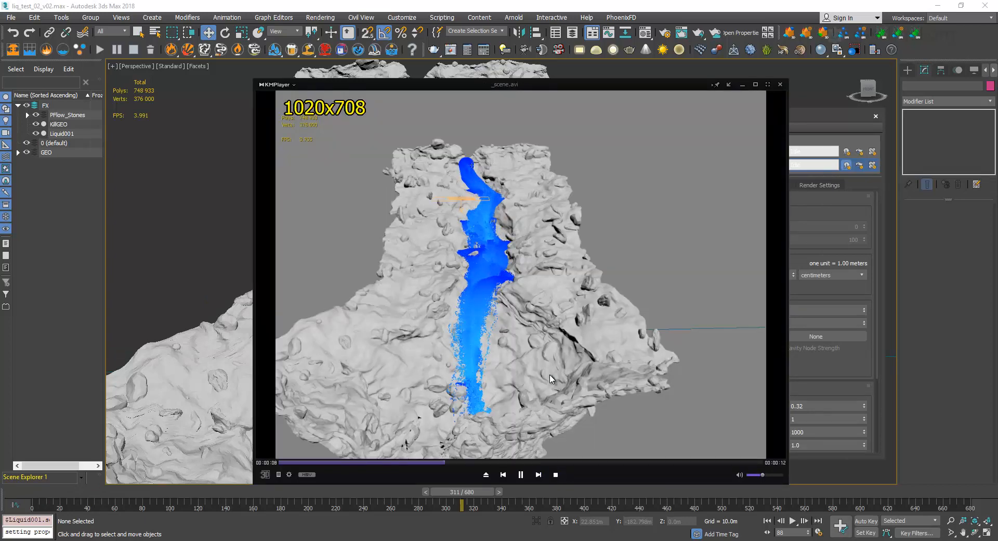
left_click_drag(566, 298, 499, 319)
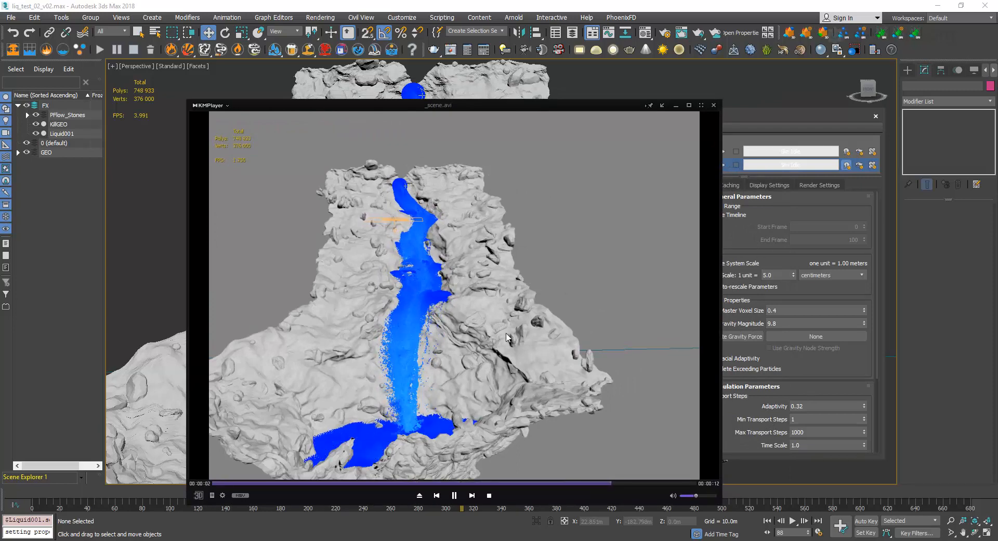
left_click_drag(548, 296, 471, 275)
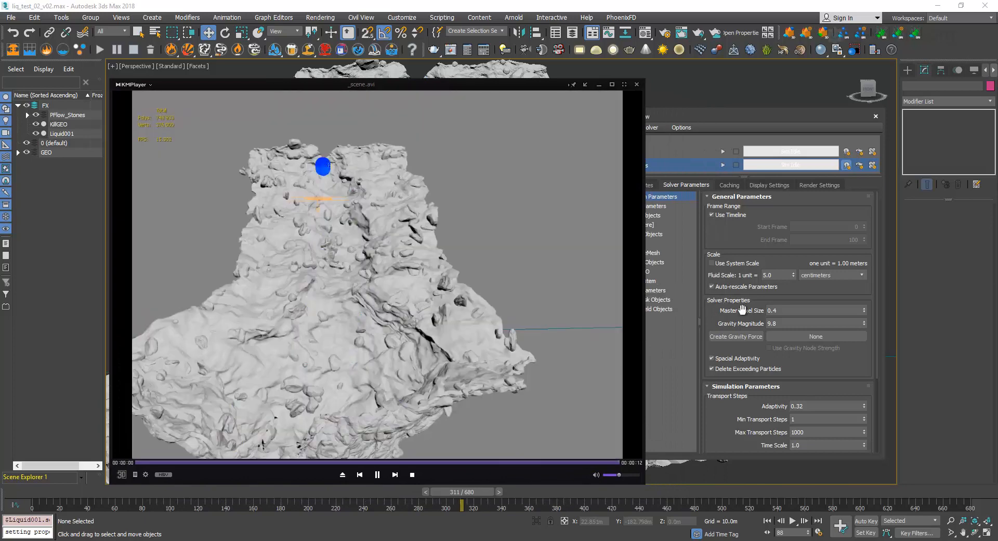
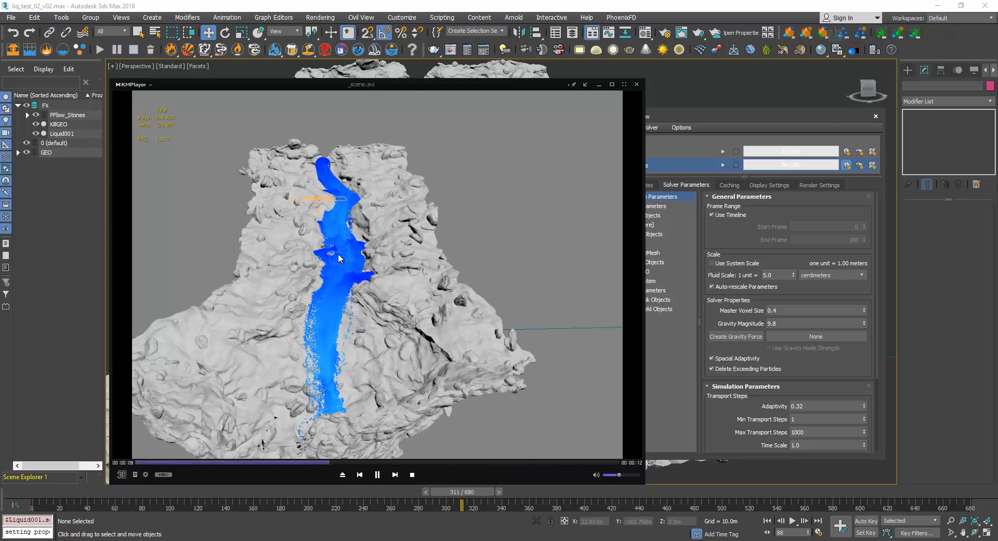
Return from KMPlayer to 3ds Max and compare the liquid shown by Solver01 with that of Solver01_ls.
left_click(665, 113)
left_click_drag(711, 120, 625, 114)
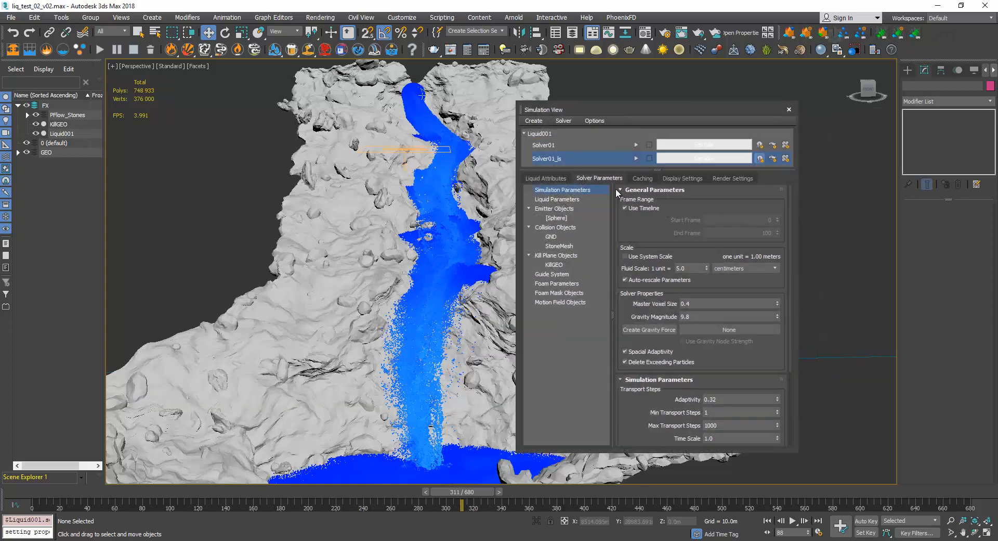
left_click(557, 283)
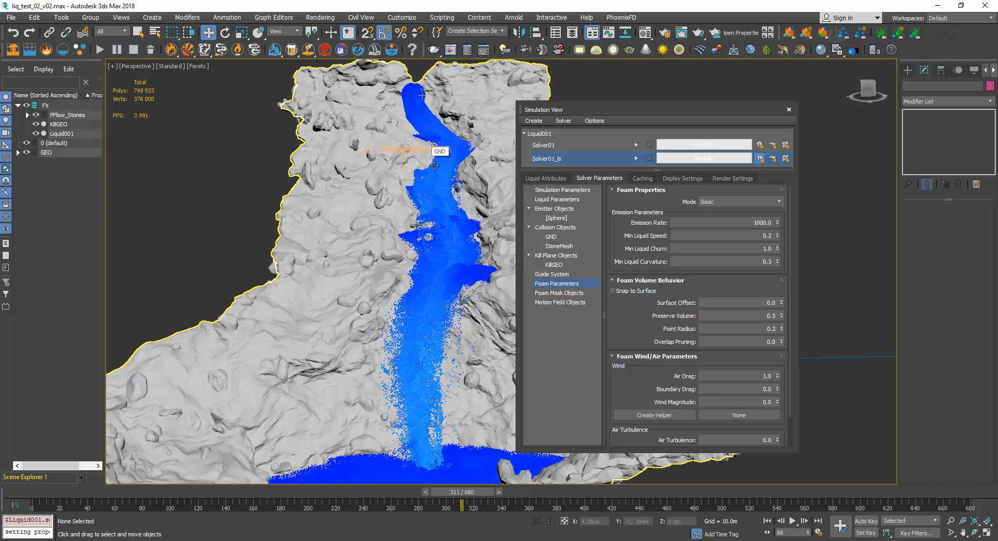
left_click(556, 148)
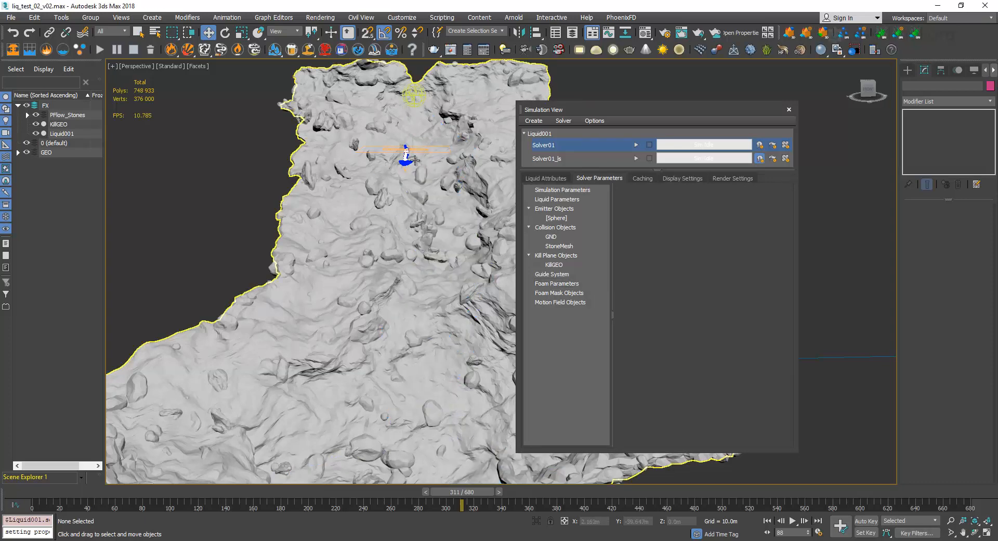
left_click(582, 159)
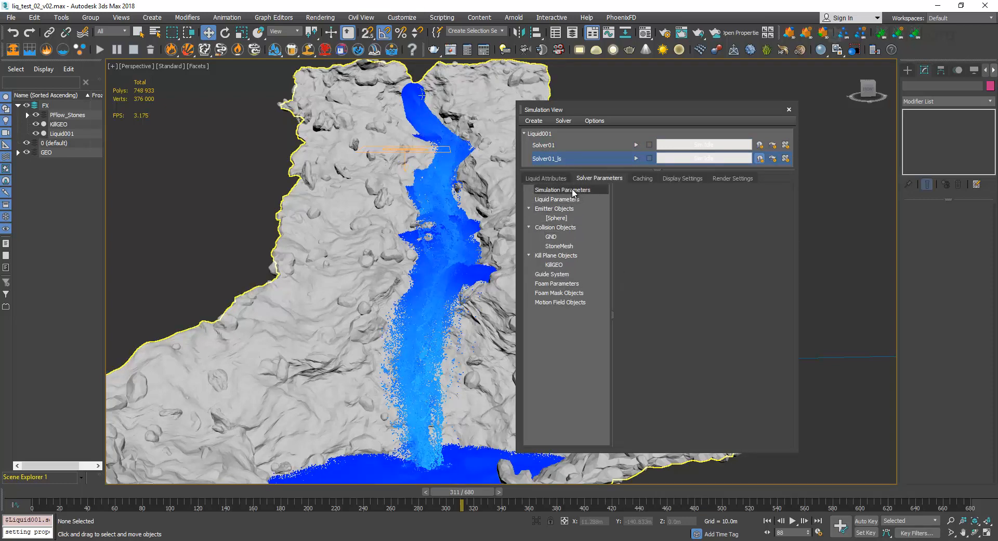
In the foam parameters of Solver01_ls, set Emission Rate 1500, Min Liquid Speed 0.1, Min Liquid Churn 0.5 and Min Liquid Curvature 0.15.
left_click(573, 284)
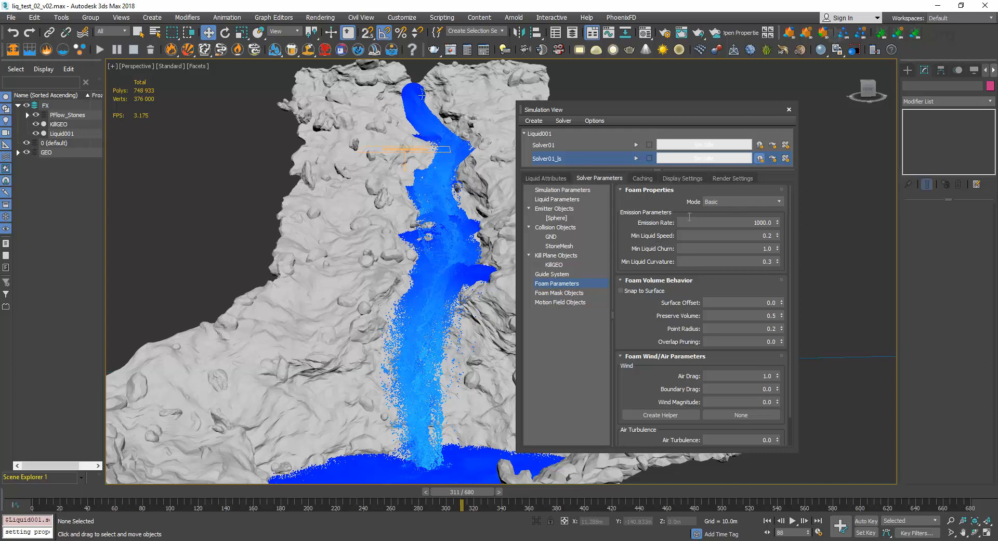
left_click(714, 224)
type("1500")
key("Return")
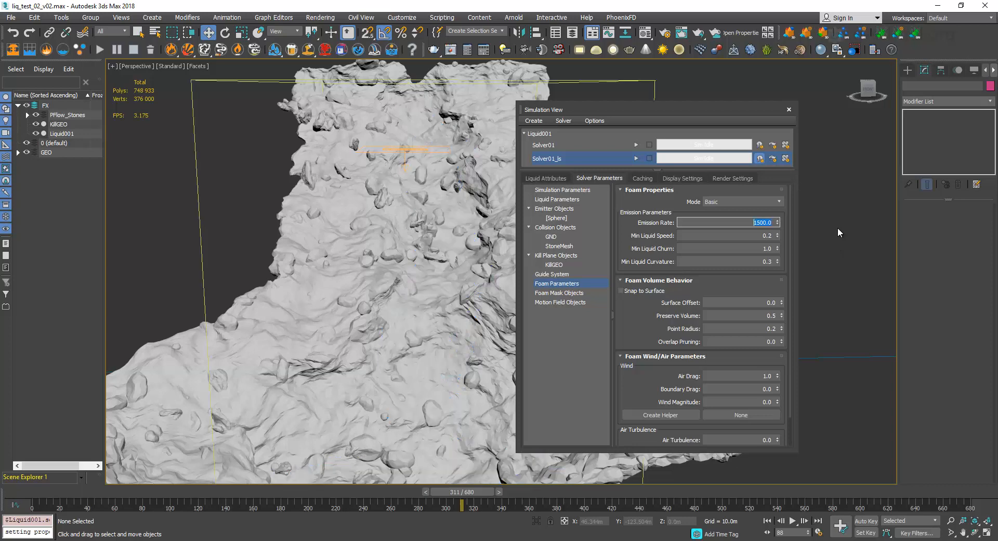
left_click(752, 237)
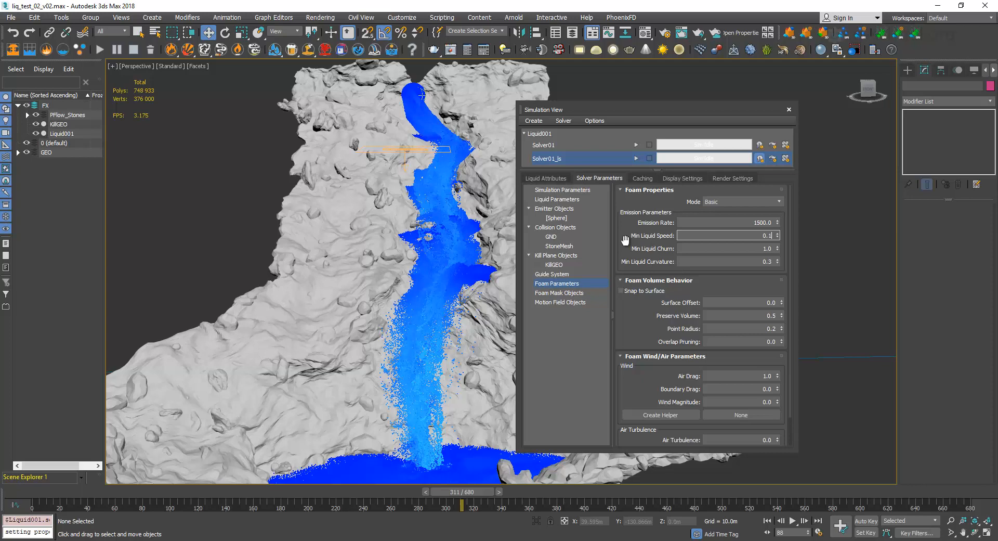
key("Tab")
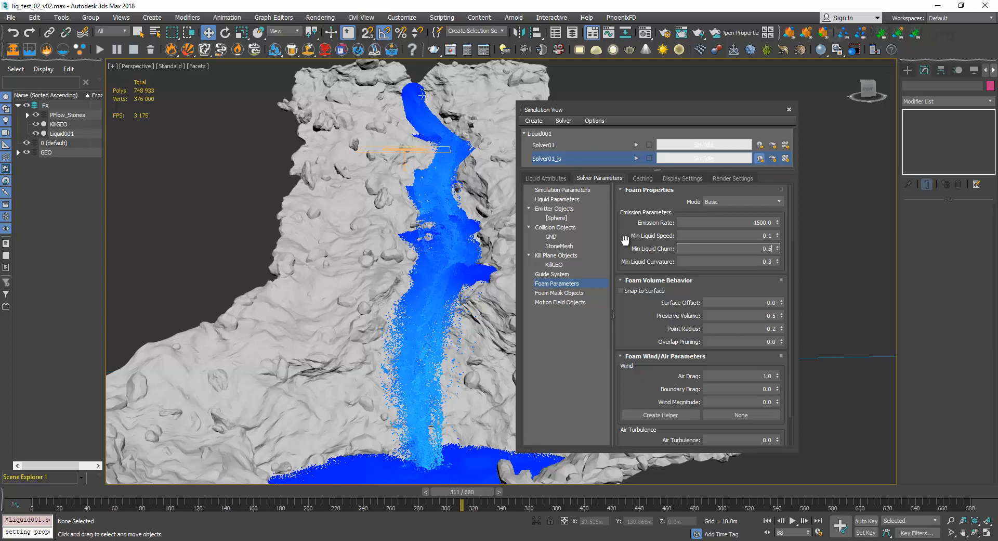
key("Tab")
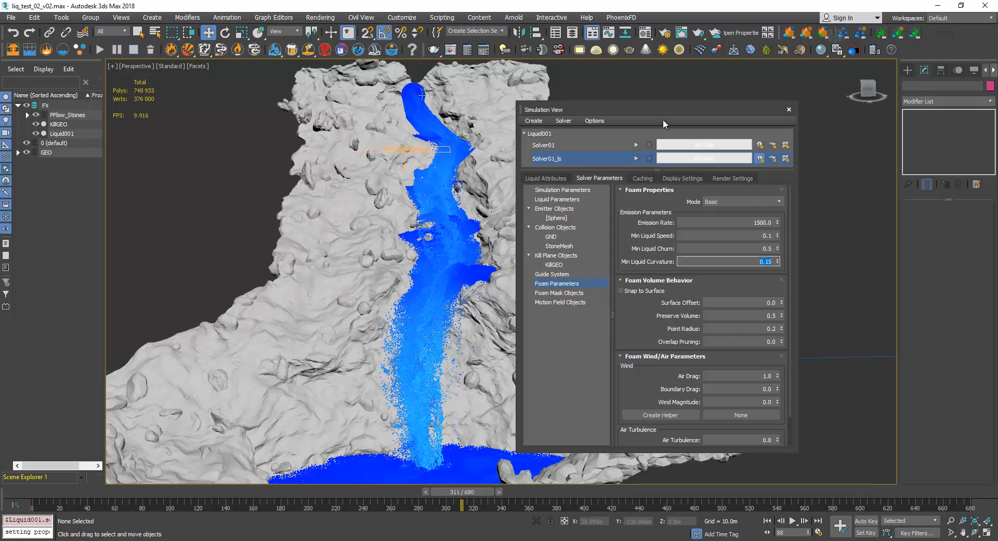
Simulate the foam for Solver01_ls and scrub the timeline to frame 276.
left_click_drag(663, 110, 753, 112)
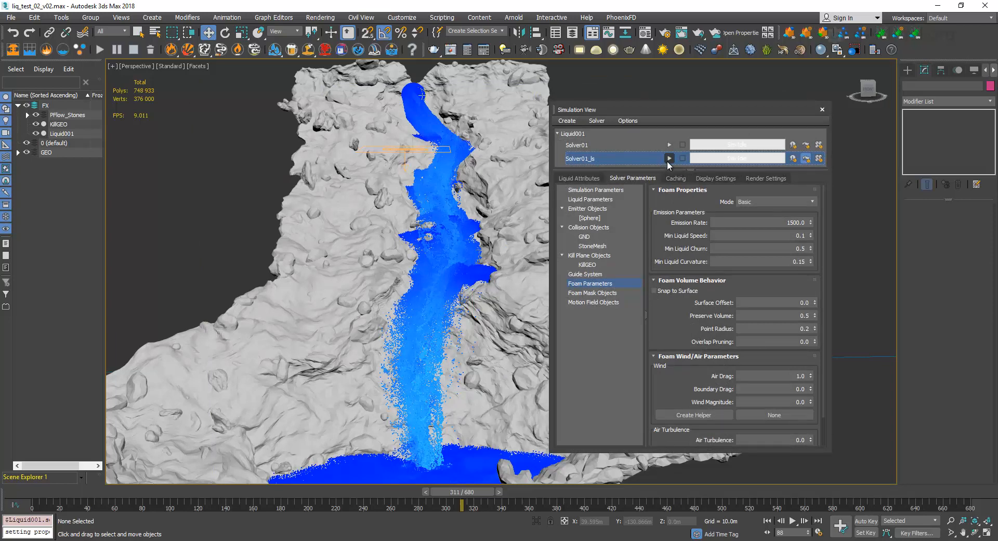
left_click_drag(646, 111, 636, 109)
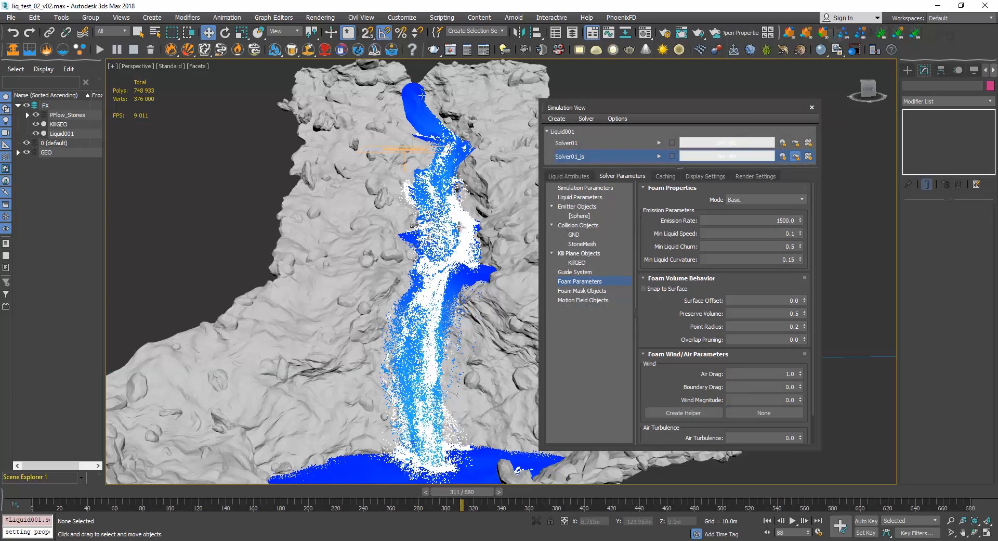
left_click_drag(461, 495, 410, 487)
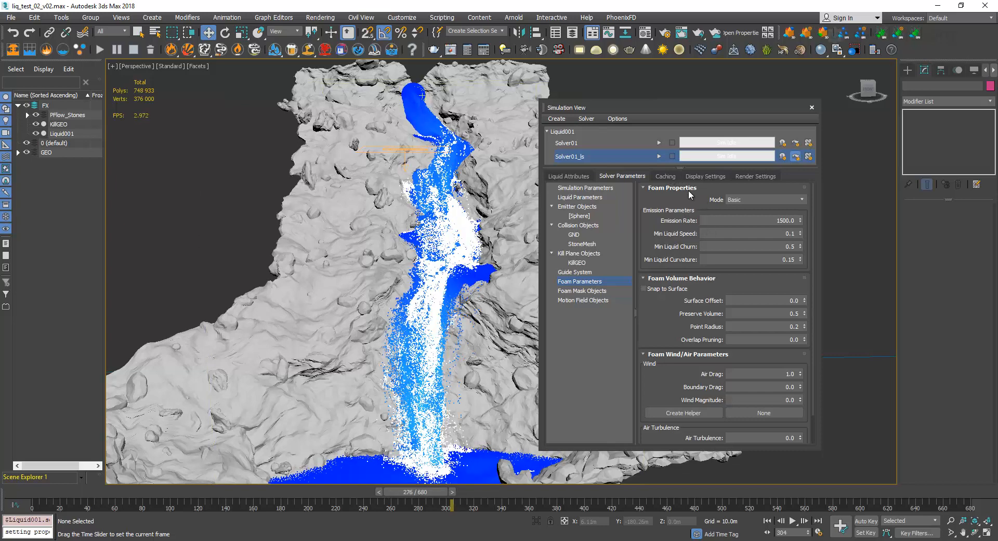
Check the liquid and foam particle counts in the display settings of Solver01_ls.
left_click(667, 176)
left_click(695, 176)
scroll(659, 338, "down", 3)
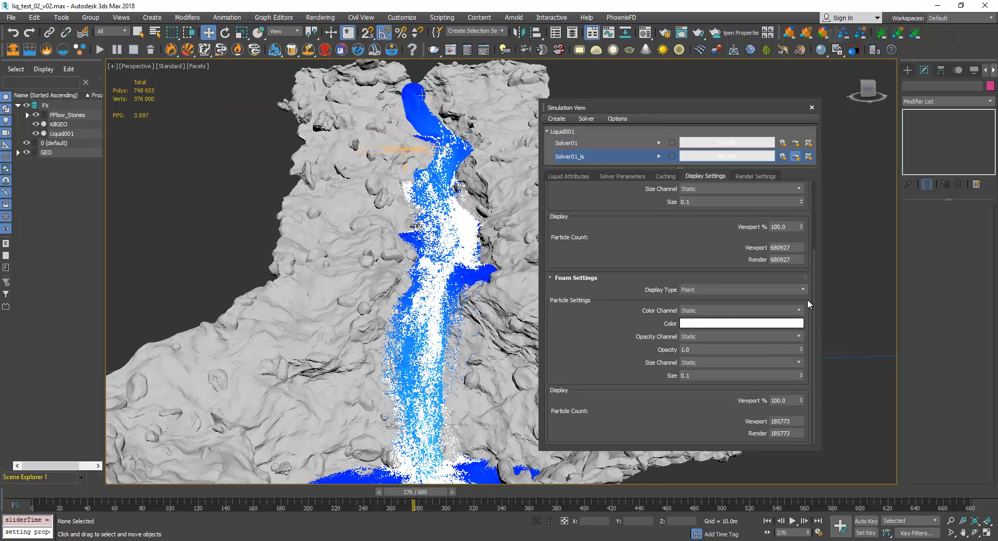
left_click_drag(790, 421, 781, 421)
double_click(782, 247)
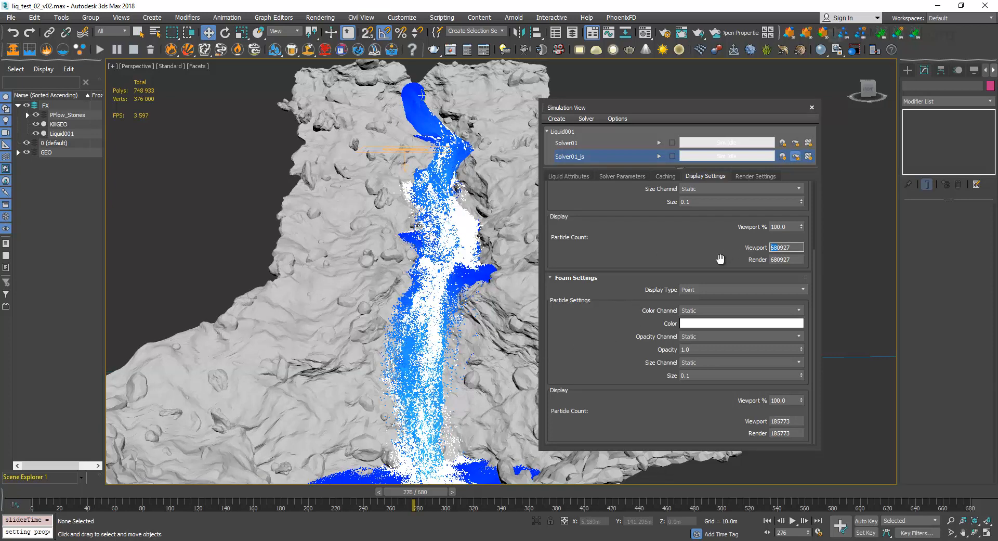
left_click(673, 249)
left_click_drag(680, 110, 689, 94)
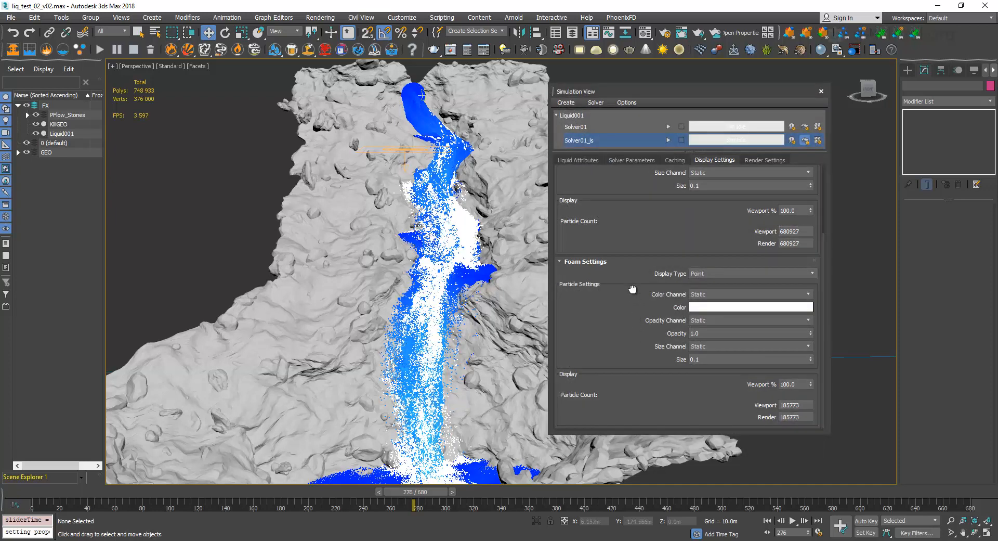
left_click_drag(632, 287, 639, 387)
mouse_move(626, 305)
left_mouse_down()
mouse_move(638, 156)
mouse_move(635, 320)
left_mouse_up()
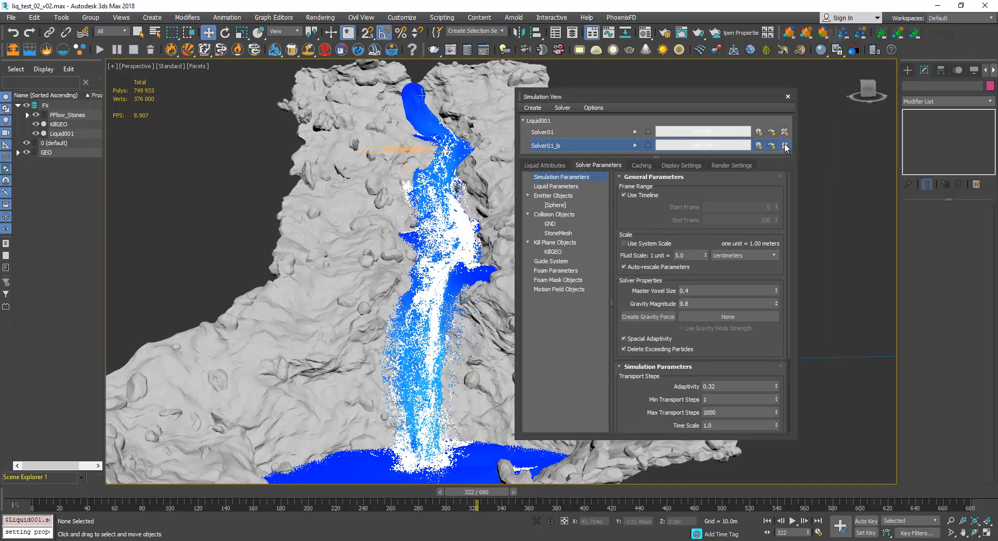
Set the foam Display Type of Solver01_ls to None so only the liquid particles are shown.
left_click(679, 165)
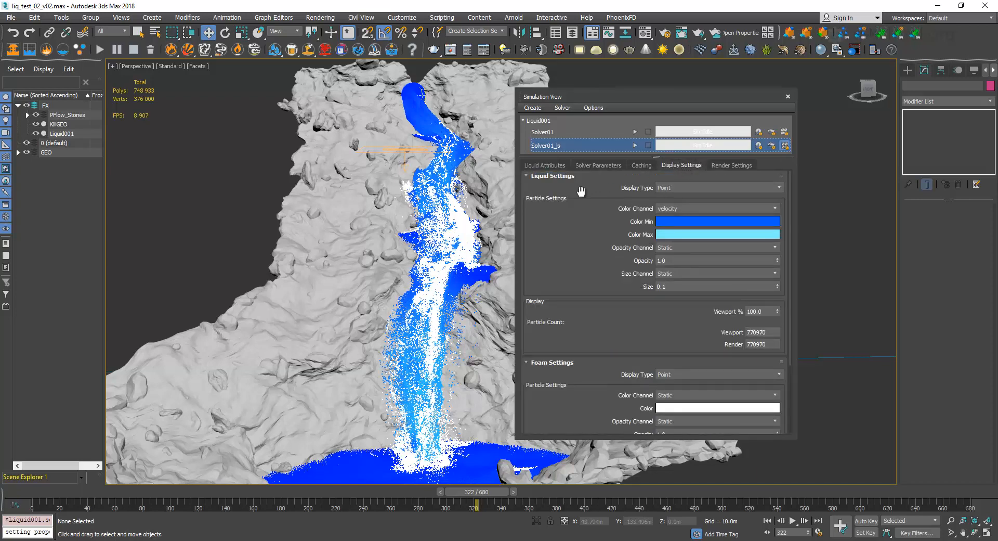
left_click_drag(639, 96, 631, 126)
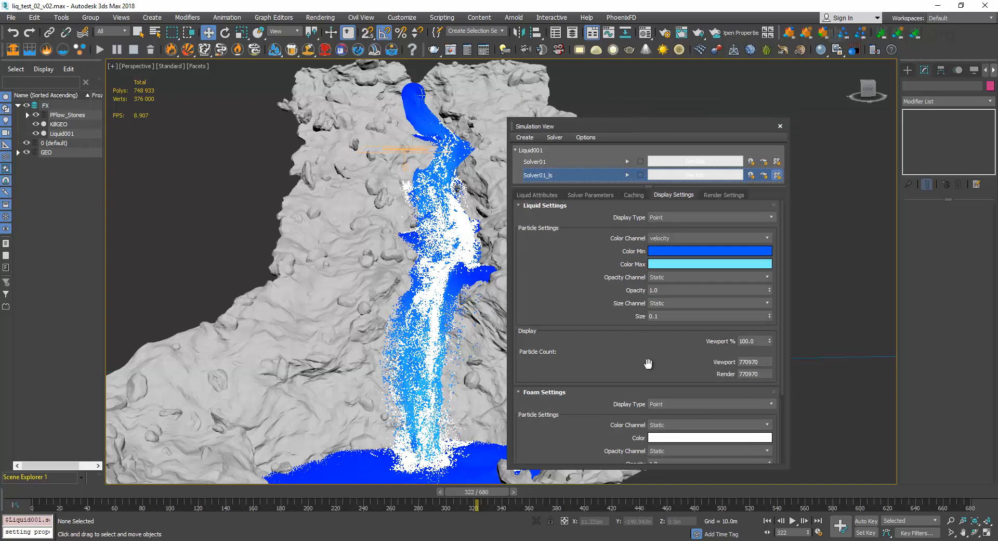
left_click(731, 404)
left_click(698, 421)
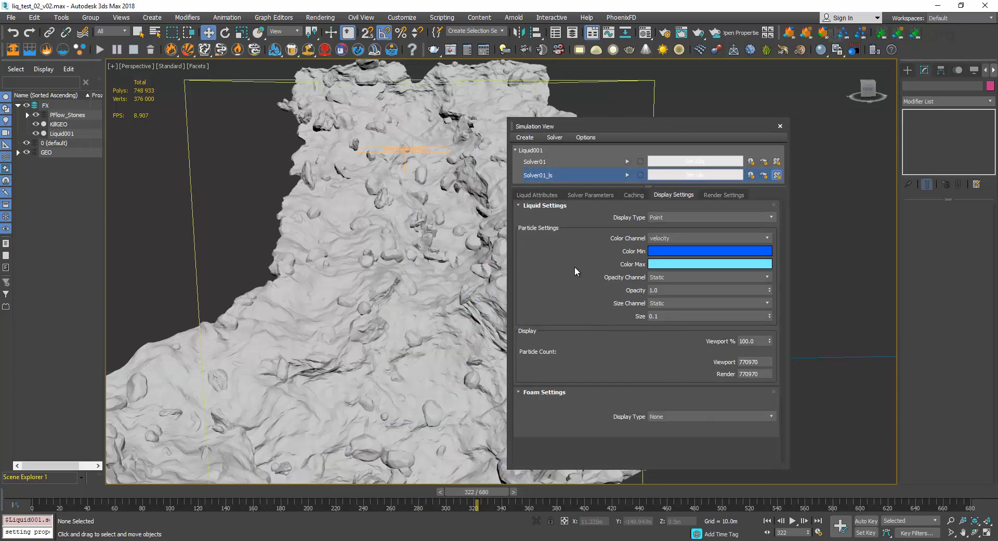
left_click(626, 175)
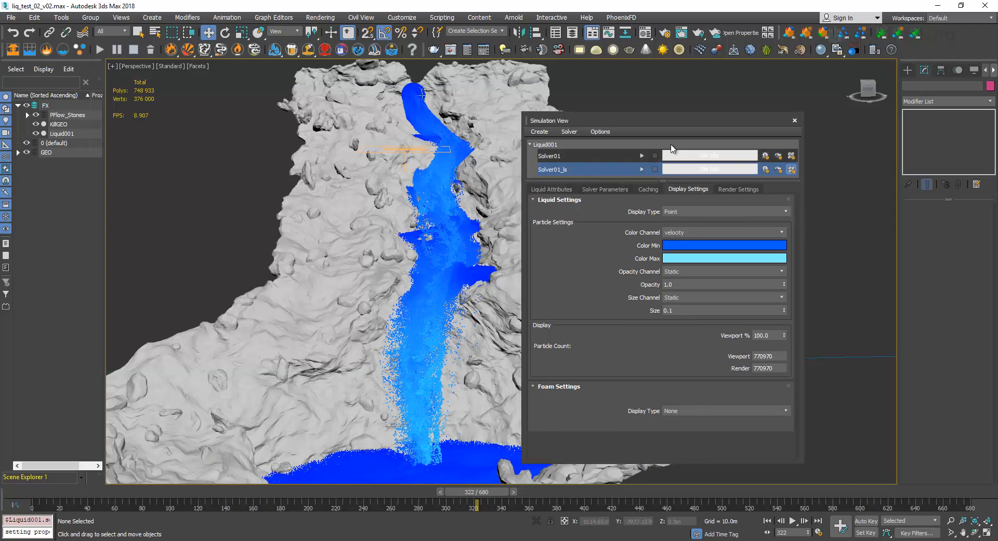
left_click_drag(642, 121, 653, 111)
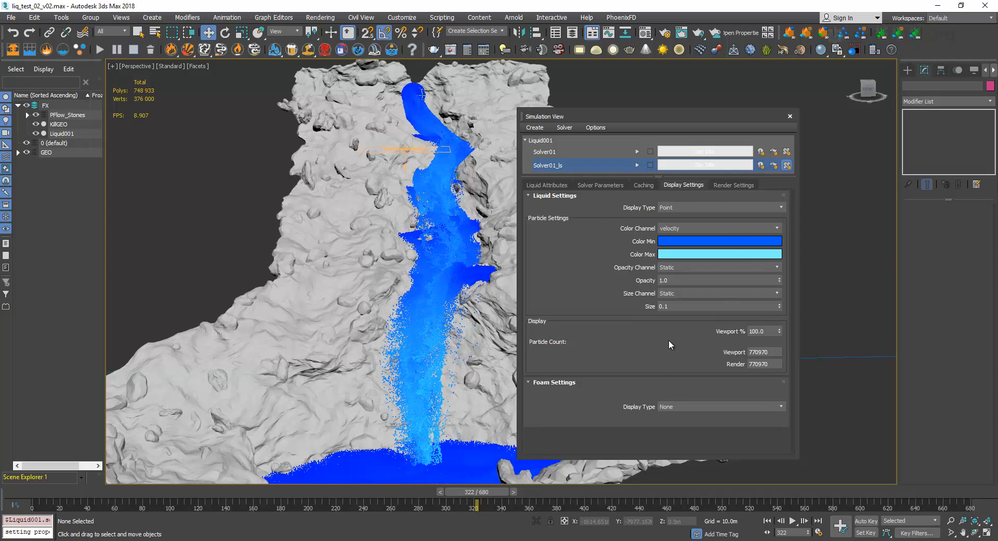
left_click_drag(619, 113, 656, 107)
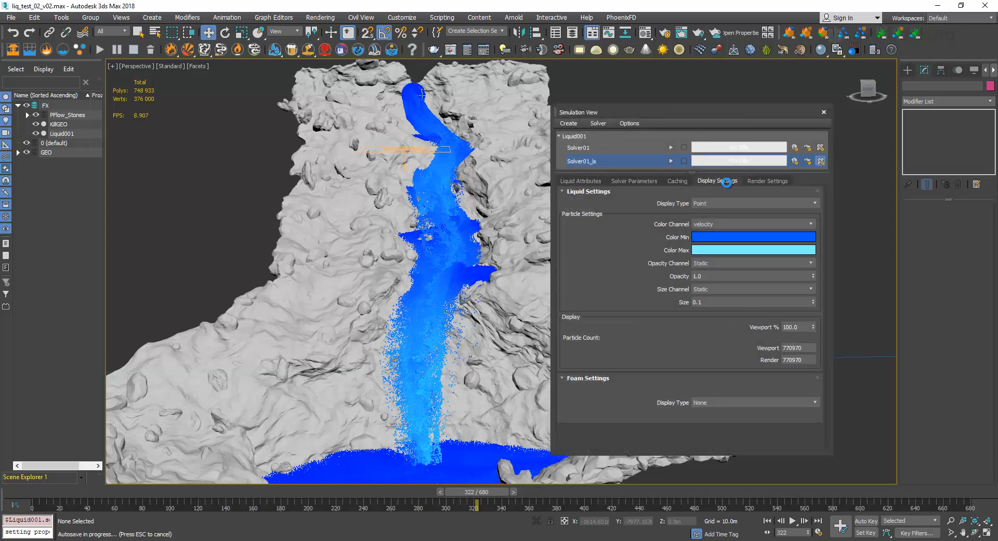
Set the liquid Display Type of Solver01_ls to Bifrost Cache Mesh and review its mesh settings.
left_click(729, 203)
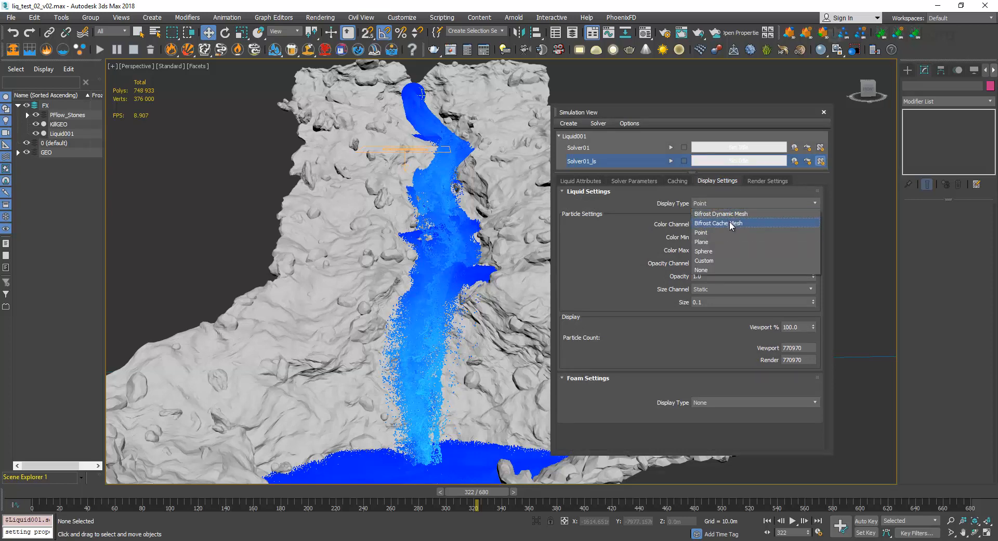
left_click(721, 223)
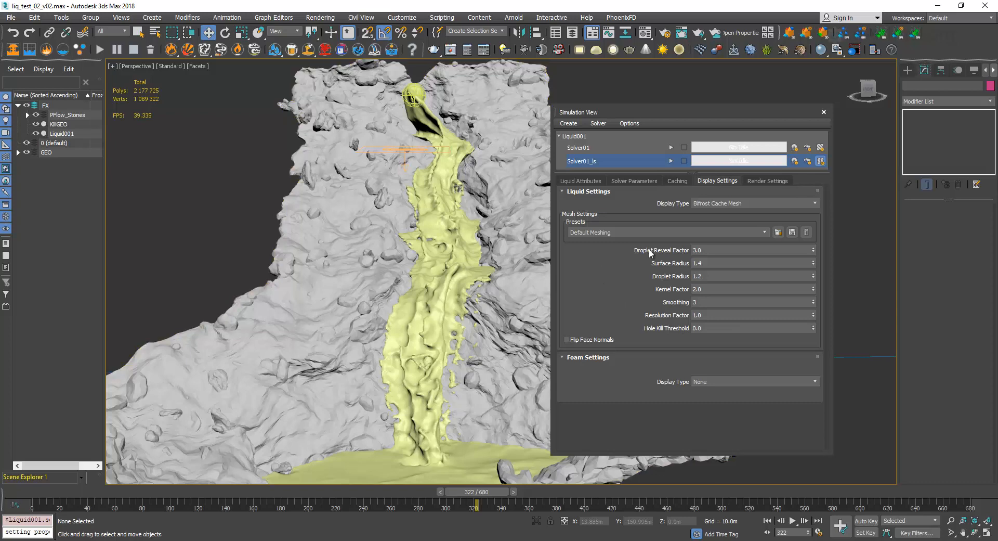
mouse_move(649, 253)
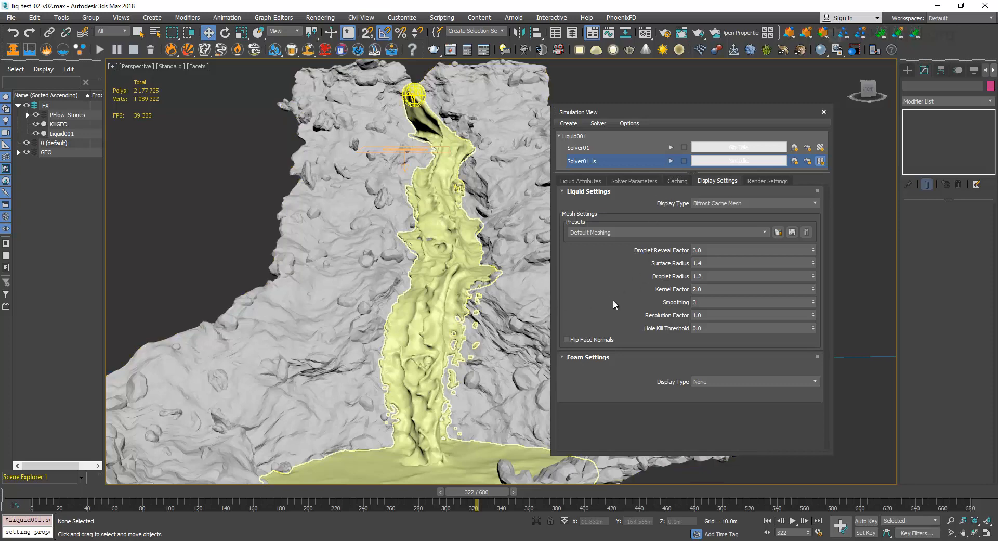
mouse_move(598, 295)
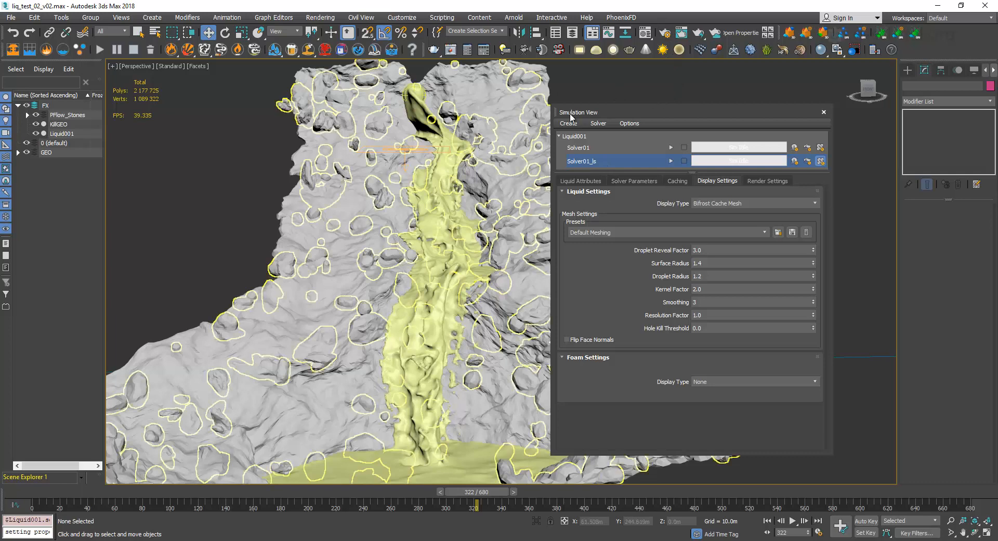
Set the liquid Display Type of Solver01_ls to Bifrost Dynamic Mesh.
left_click(747, 203)
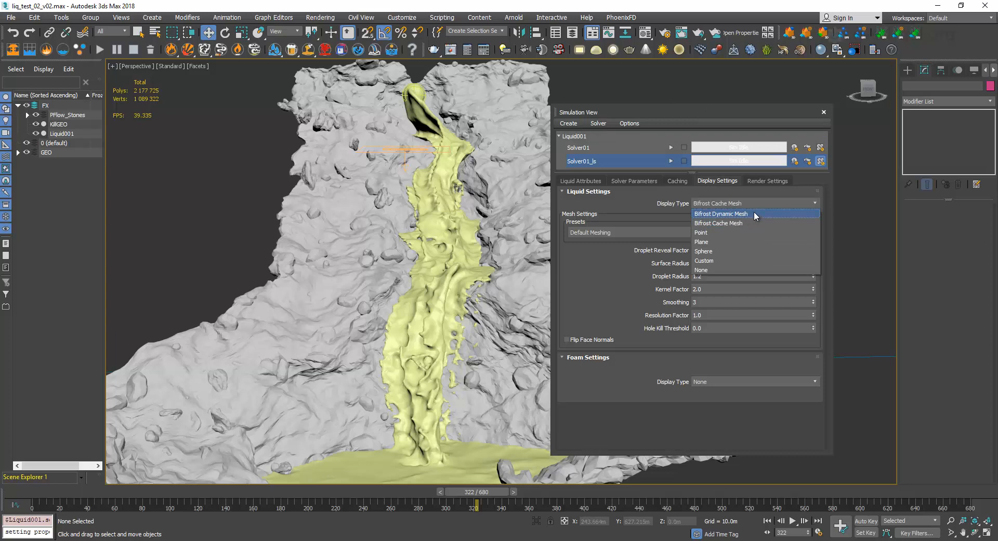
left_click(753, 214)
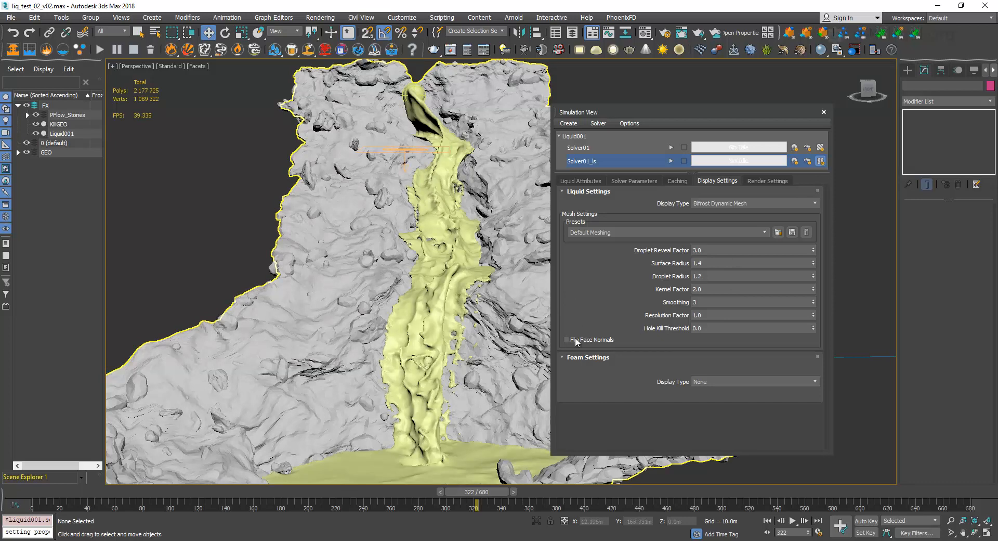
left_click(741, 252)
left_click(736, 263)
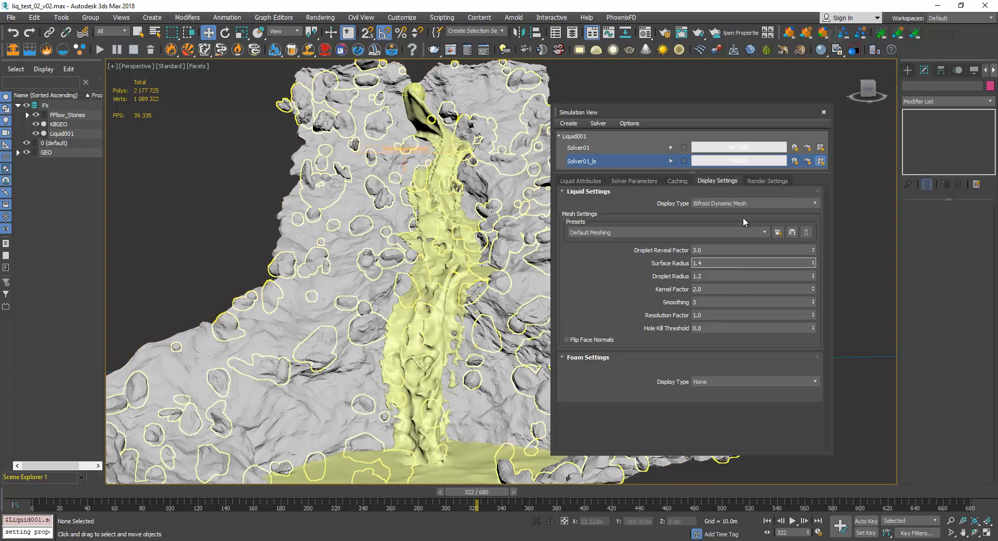
left_click(738, 203)
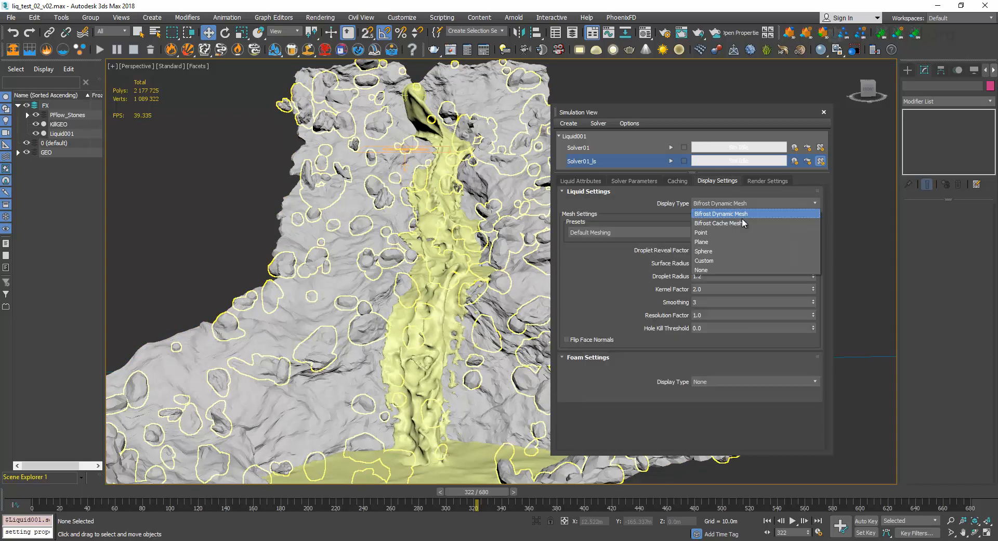
left_click(660, 235)
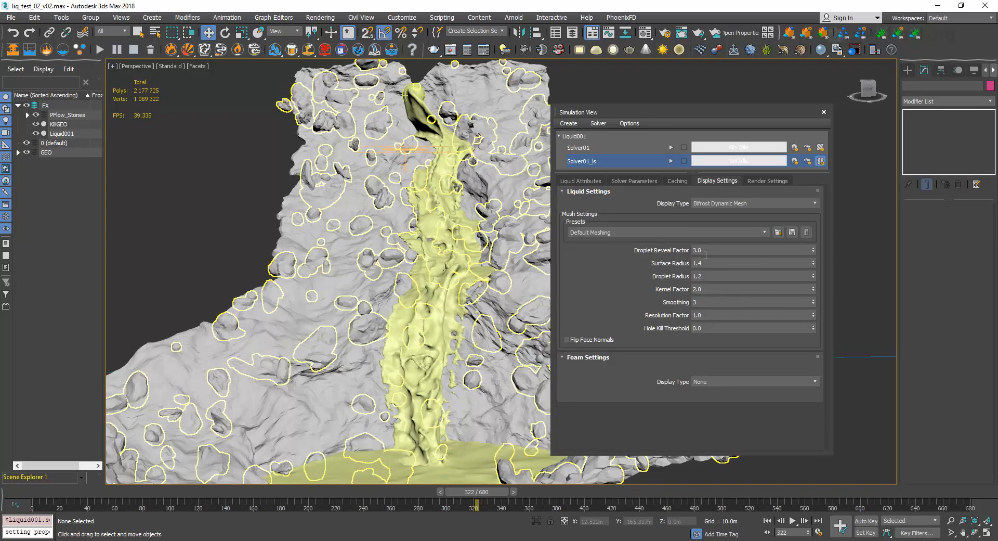
Set the Droplet Reveal Factor of the liquid mesh to 1.0, consulting the descriptions of the neighbouring mesh settings.
left_click(710, 252)
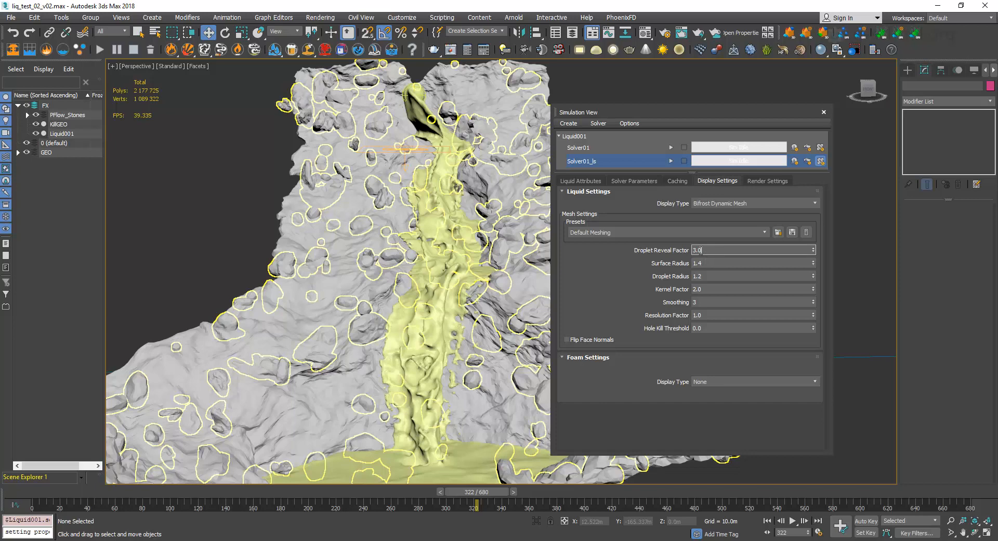
mouse_move(681, 251)
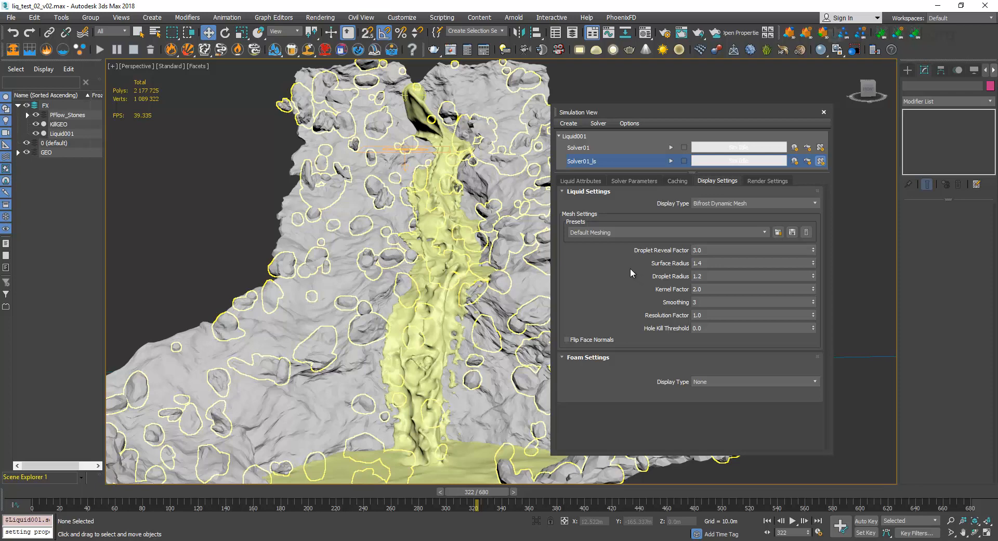
left_click(702, 250)
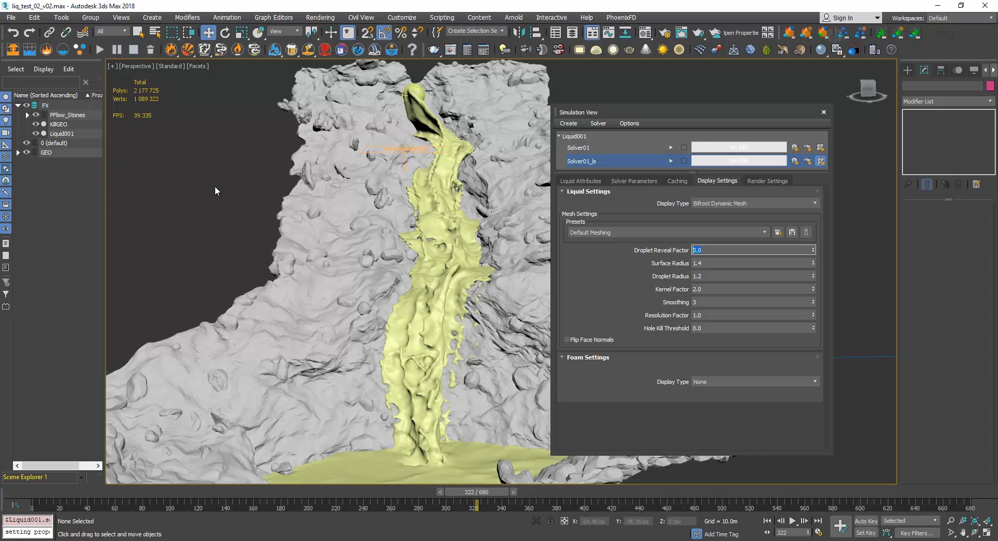
mouse_move(604, 280)
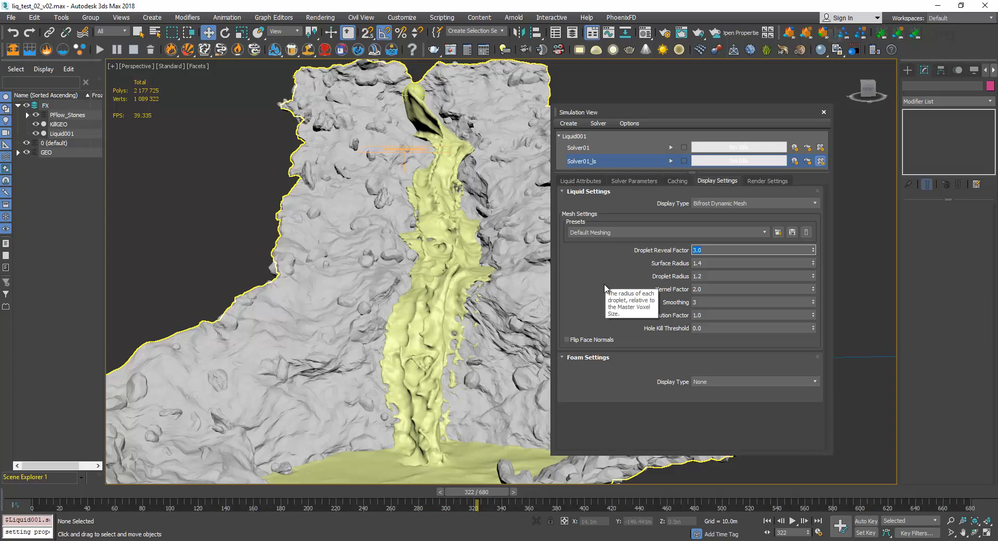
left_click(693, 251)
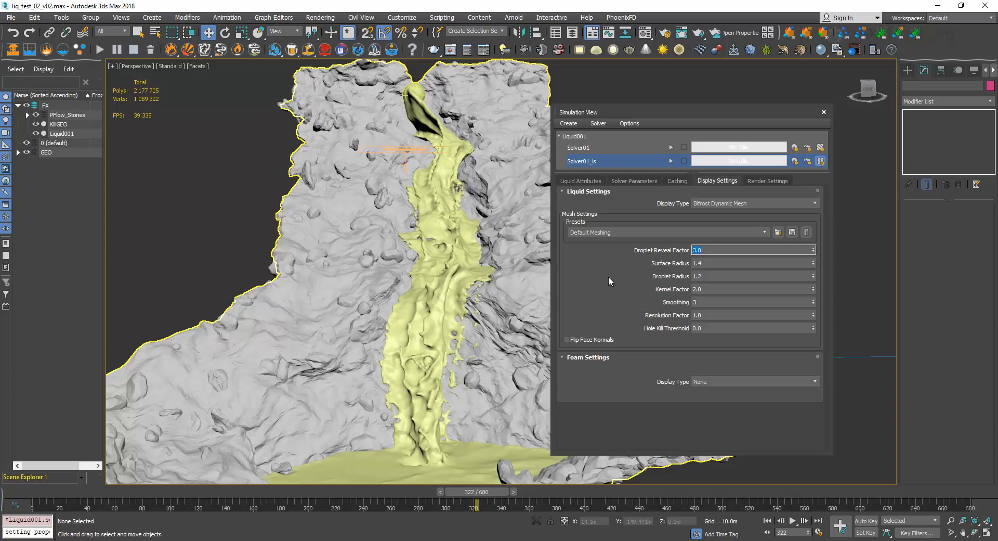
mouse_move(609, 279)
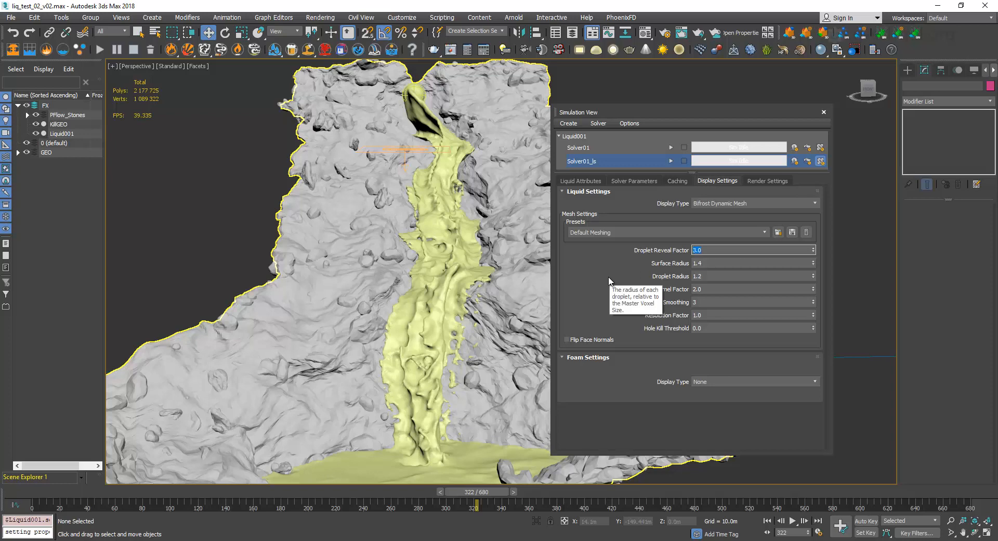
type("1")
key("Return")
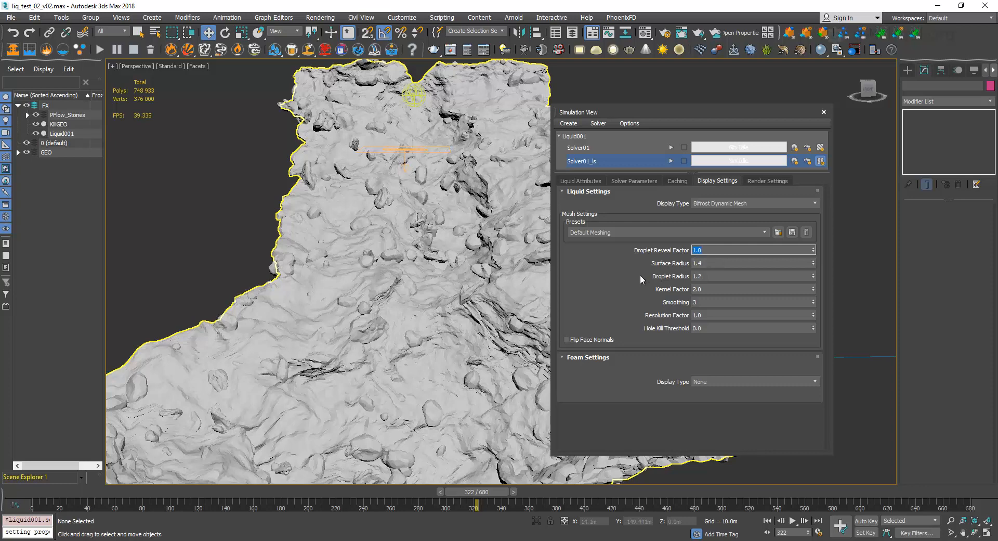
mouse_move(640, 276)
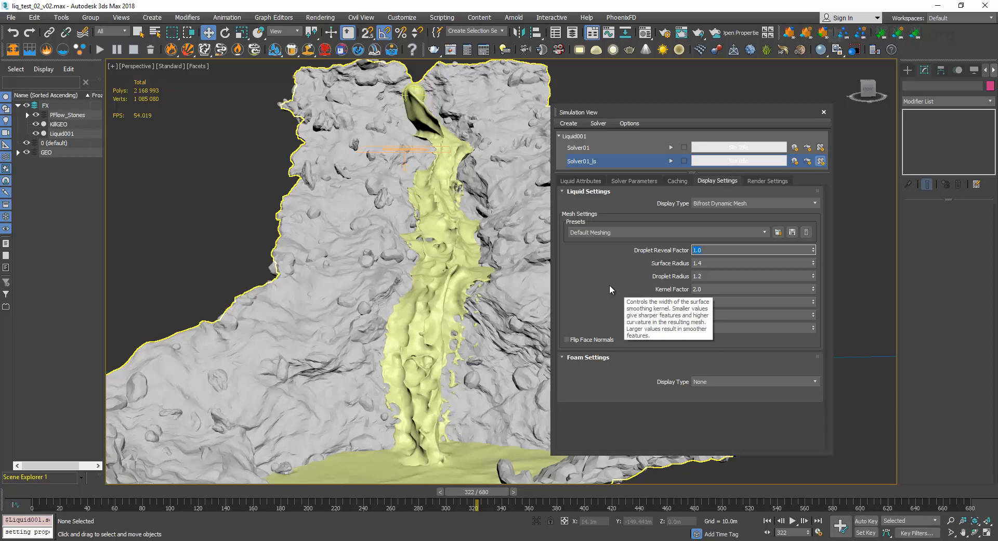
Try Surface Radius values of 0.5 and 2.5 on the liquid mesh of Solver01_ls.
left_click(700, 263)
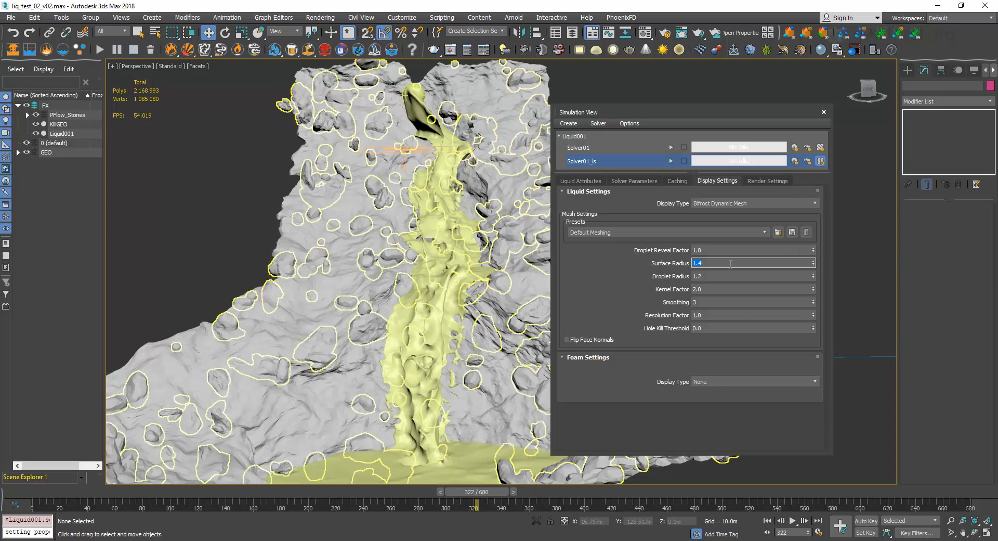
left_click(721, 263)
type("0.5")
key("Return")
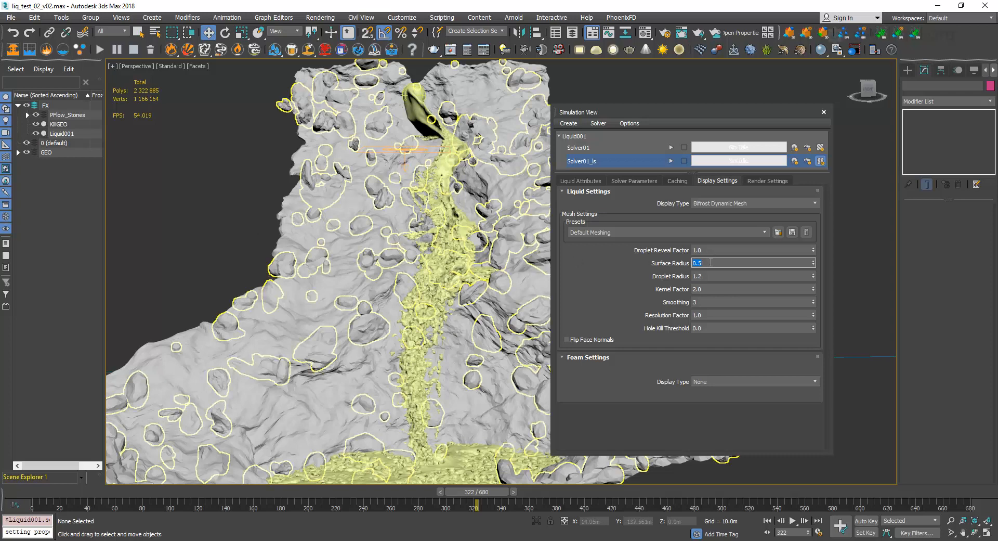
type("2.5")
key("Return")
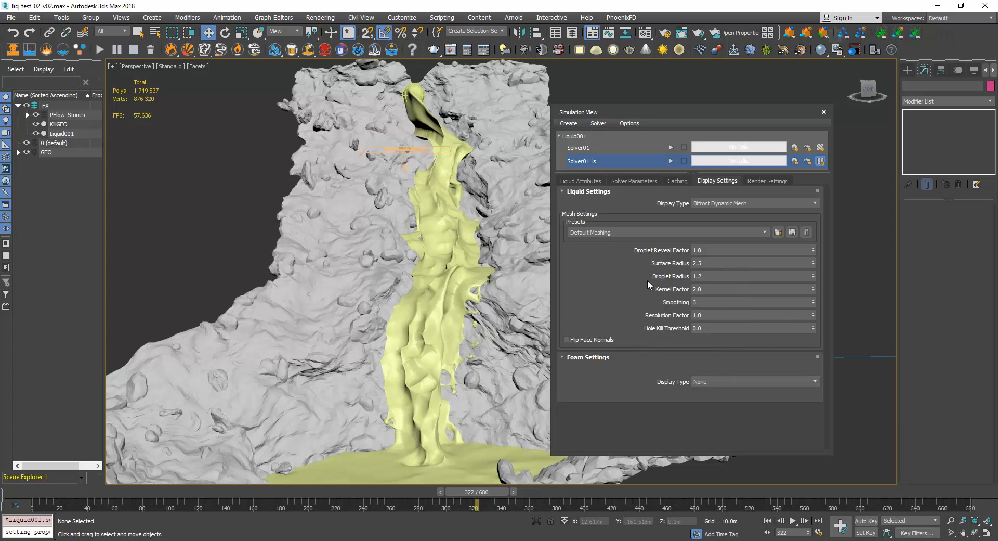
Set the Droplet Reveal Factor of the liquid mesh to 3.0 and its Droplet Radius to 0.5.
left_click(716, 250)
type("3")
key("Return")
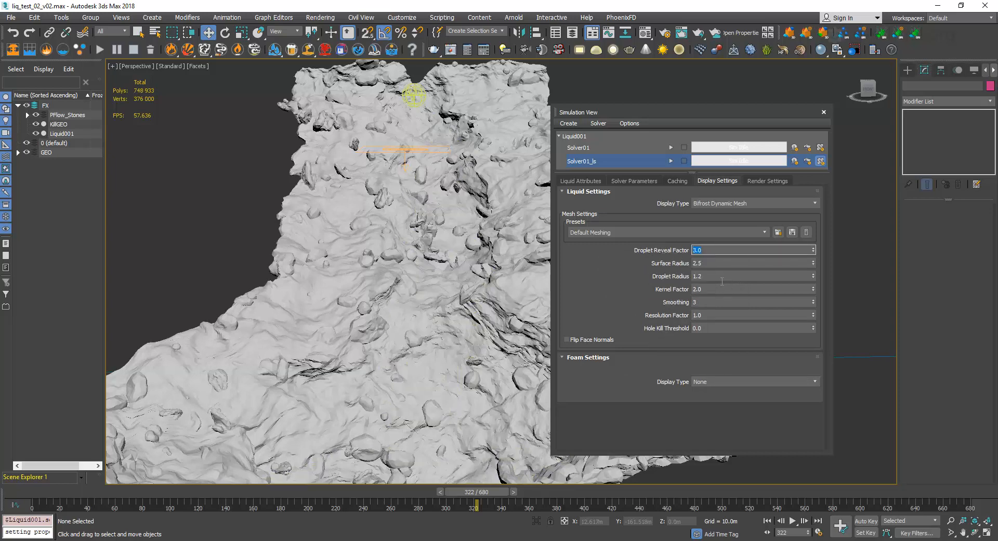
left_click(713, 276)
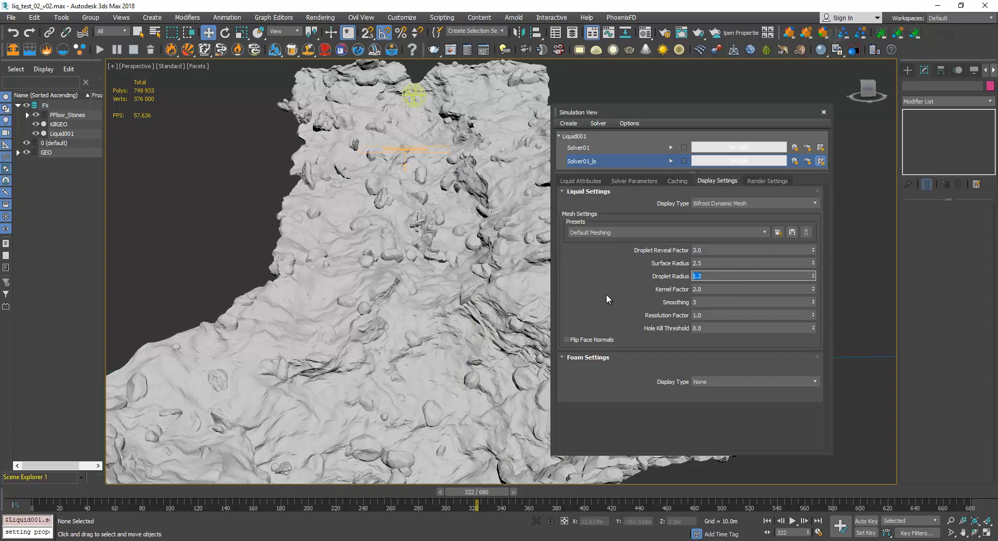
type("0.5")
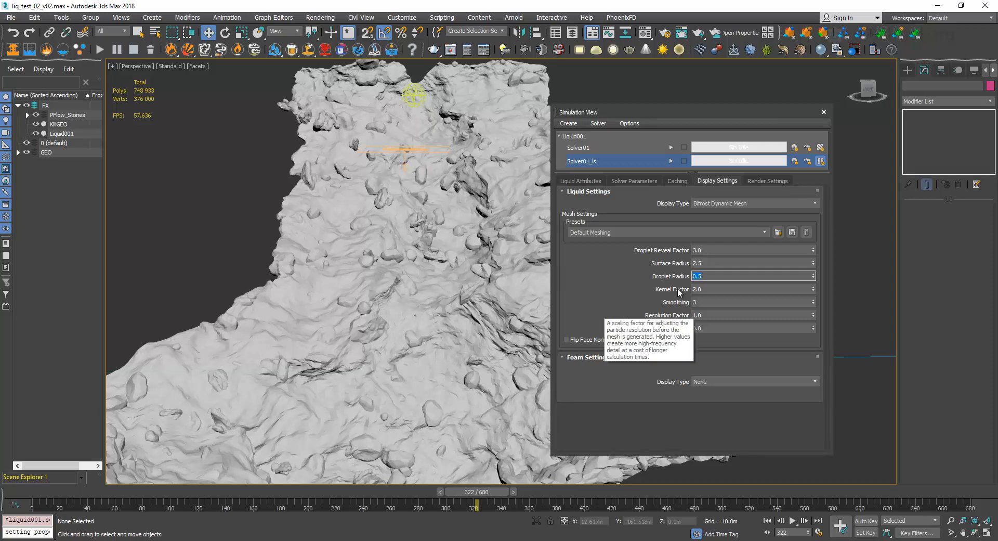
left_click(706, 290)
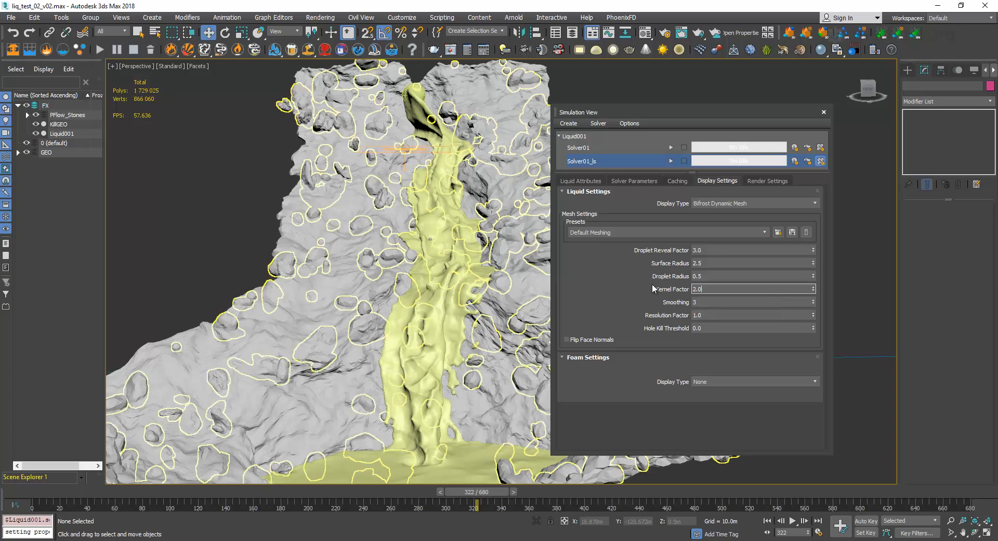
key("Tab")
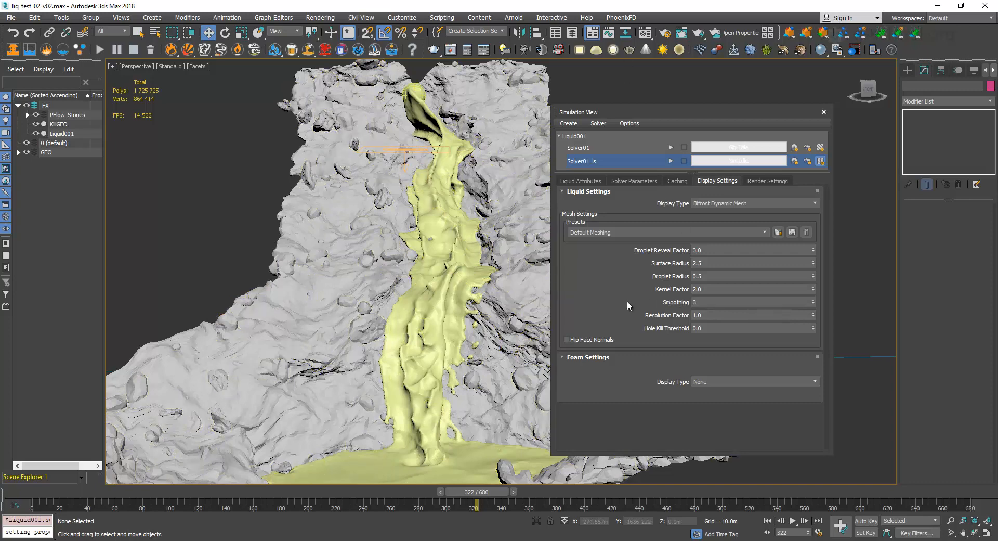
Set the Smoothing of the liquid mesh to 1.
left_click(721, 302)
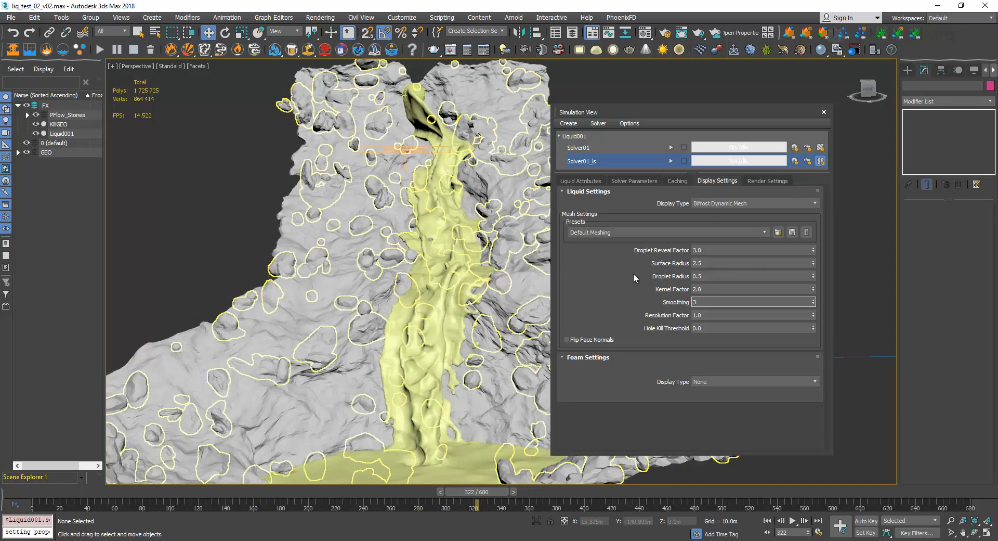
double_click(702, 299)
type("1")
key("Return")
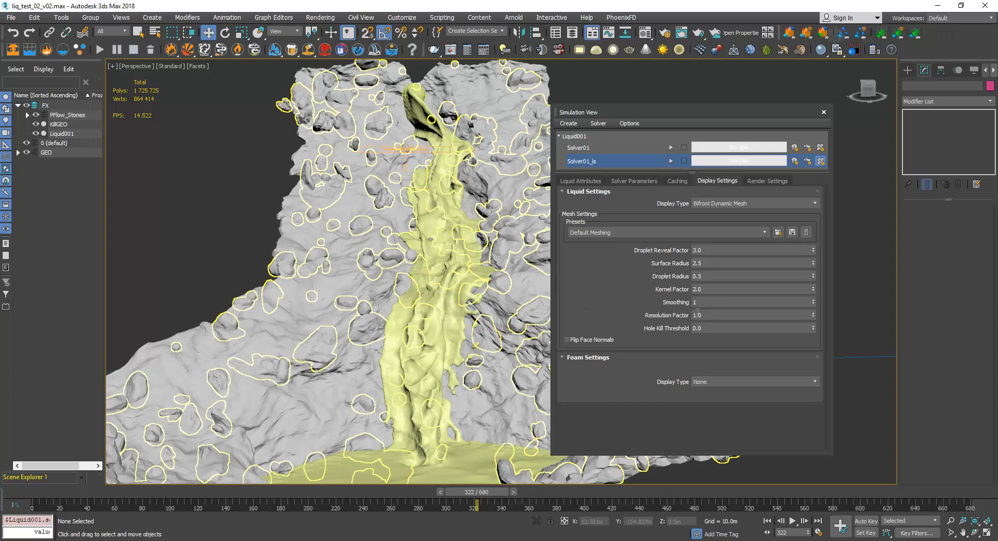
Show edged faces in the viewport and check the vertex and face counts of Liquid001 in its object properties.
key("F4")
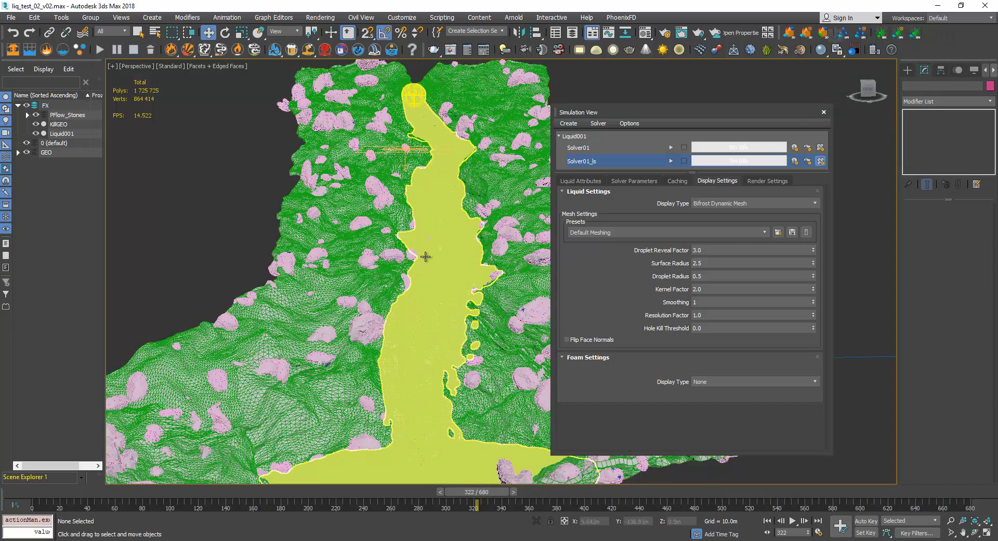
left_click(445, 289)
right_click(445, 289)
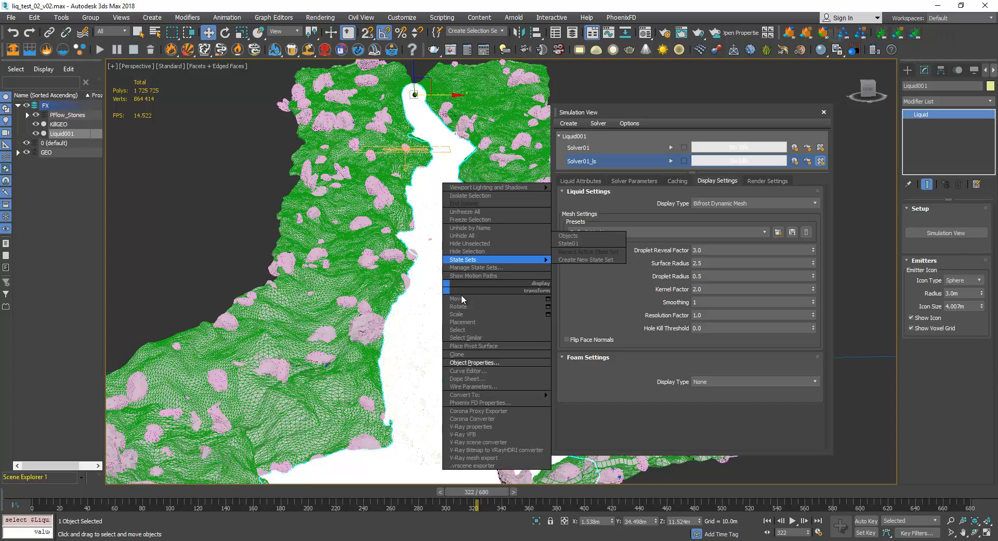
left_click(488, 363)
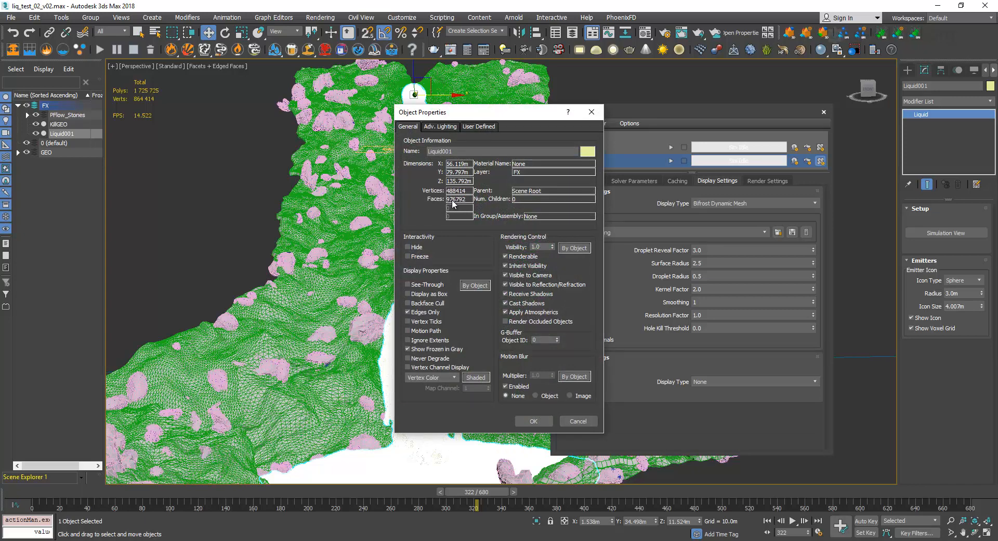
left_click(591, 111)
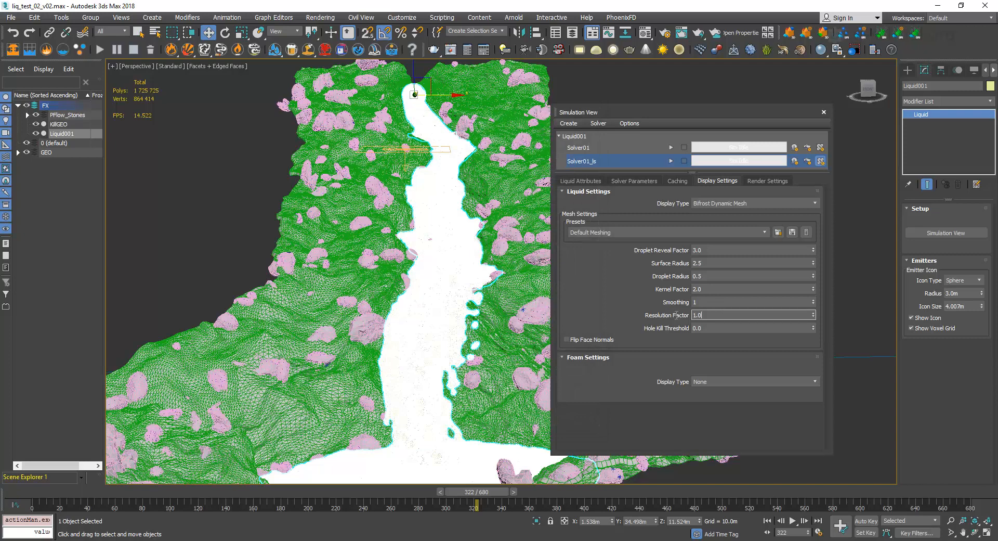
Set the Resolution Factor of the liquid mesh to 1.5 and deselect Liquid001.
key("Return")
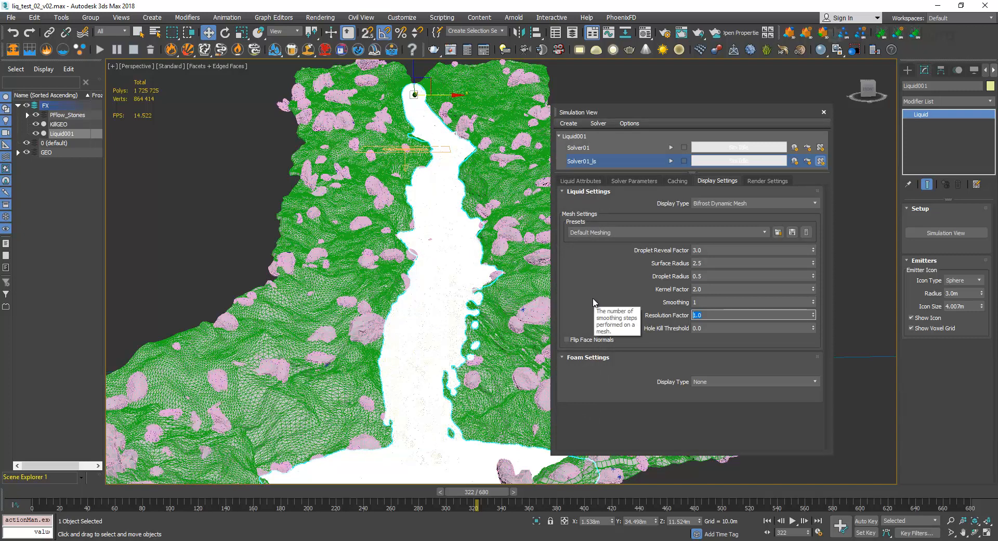
type("1.5")
key("Return")
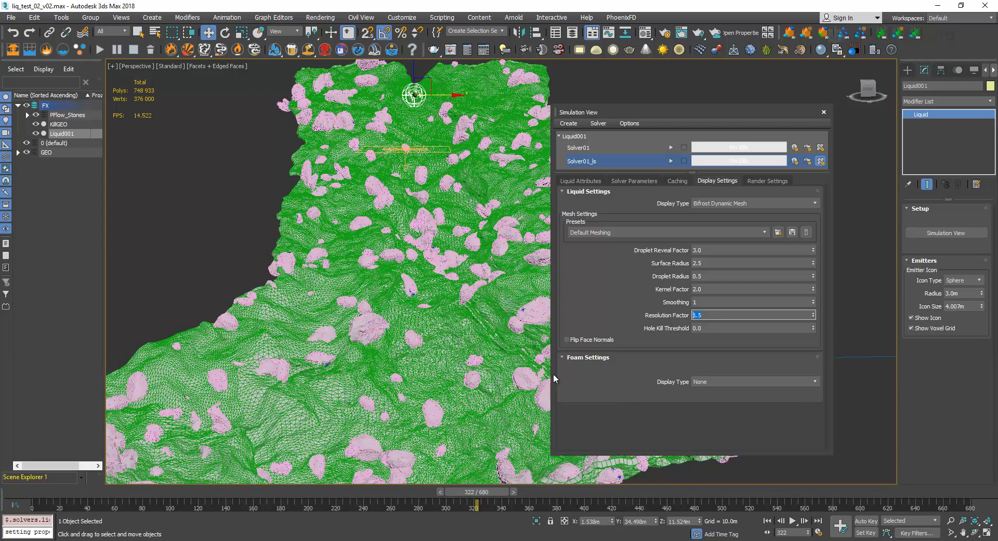
left_click(232, 183)
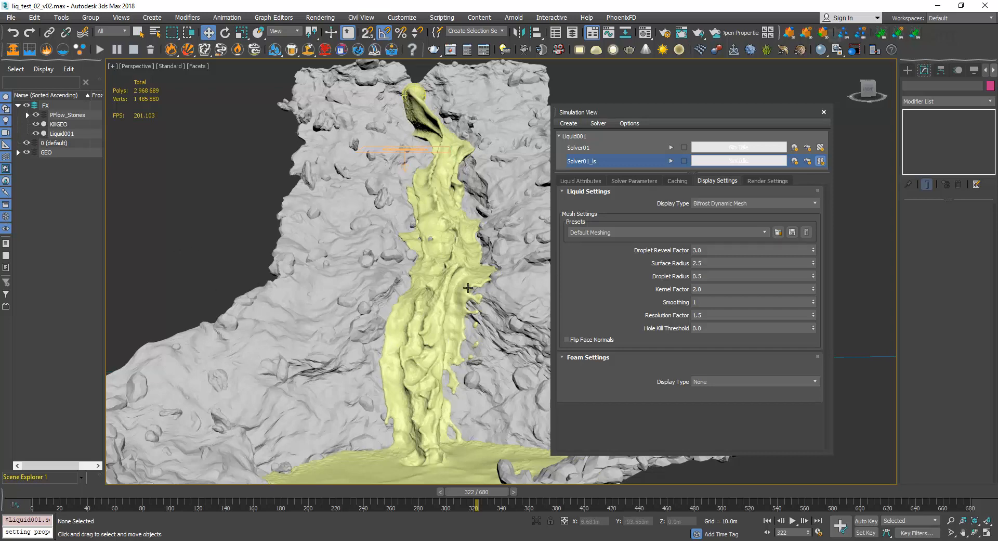
Check the vertex and face counts of Liquid001 again with the higher mesh resolution.
left_click(721, 315)
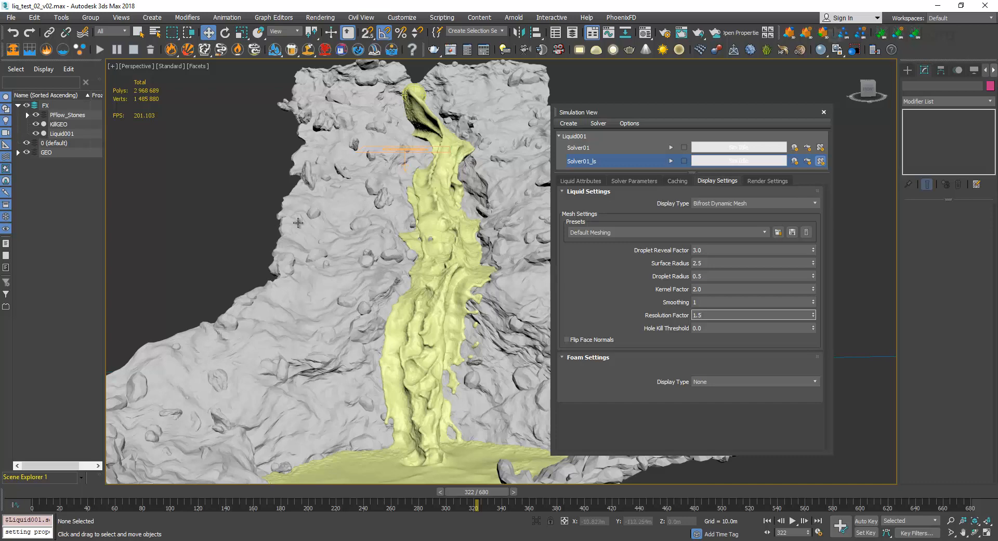
left_click(442, 197)
right_click(443, 197)
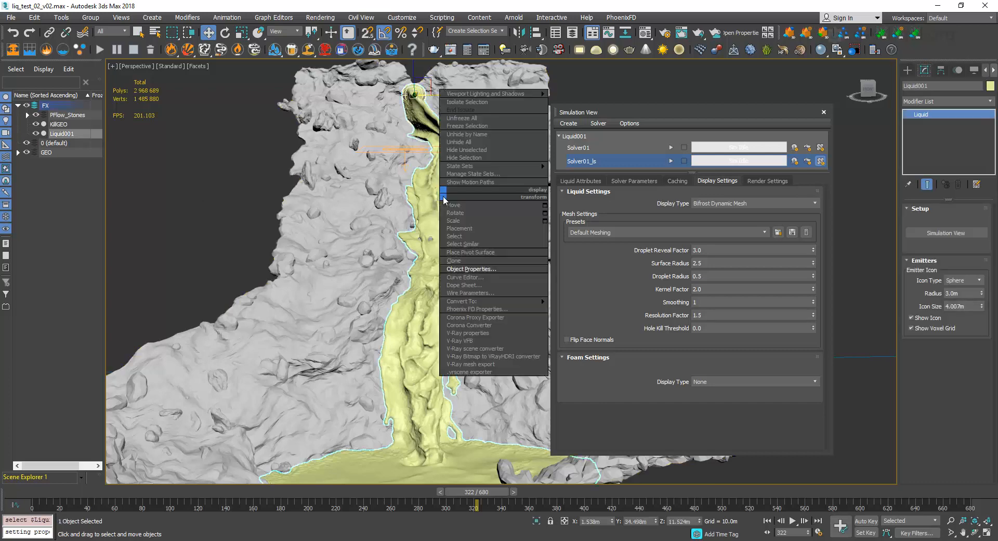
left_click(471, 269)
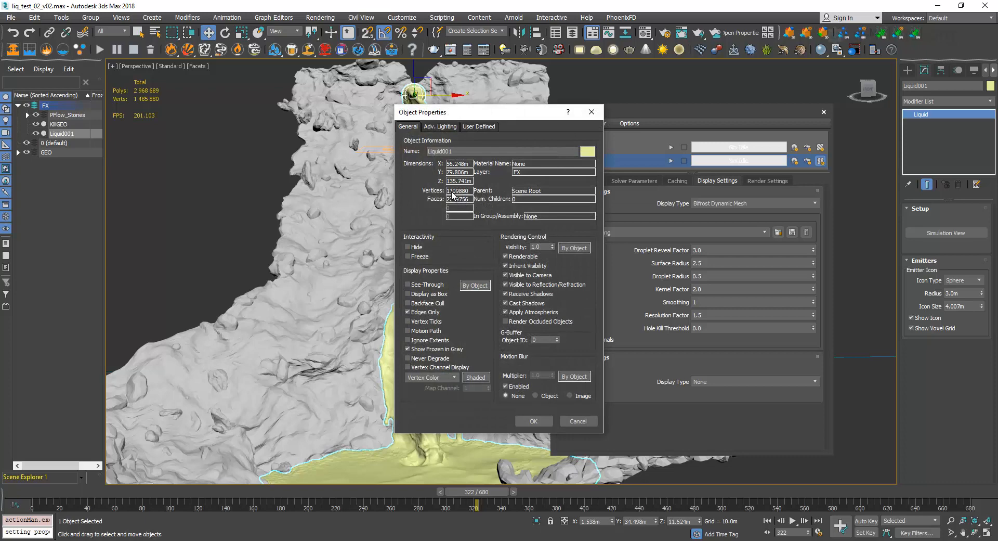
left_click(591, 112)
Set the Resolution Factor of the liquid mesh to 1.0 and its Smoothing to 2.
left_click_drag(708, 315, 674, 316)
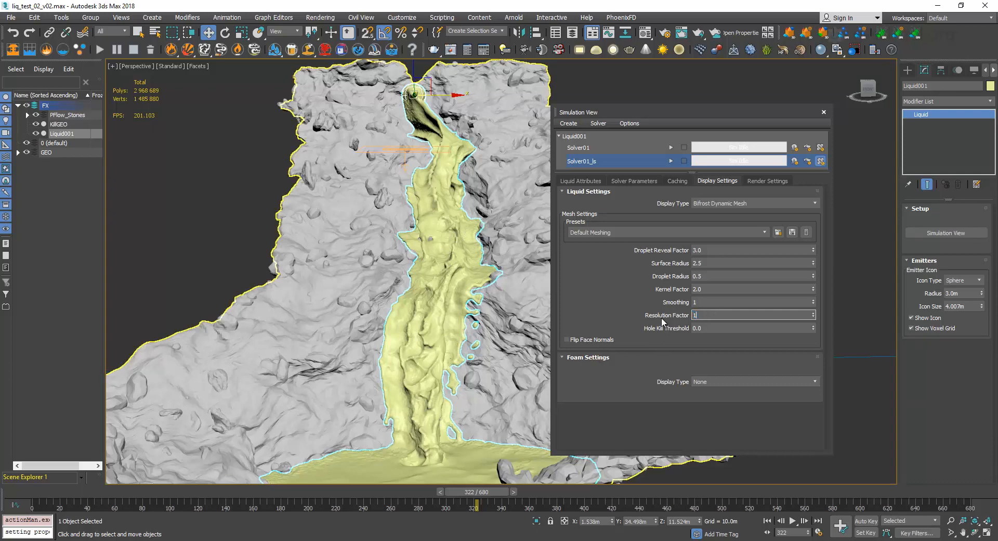
type("1")
key("shift+Tab")
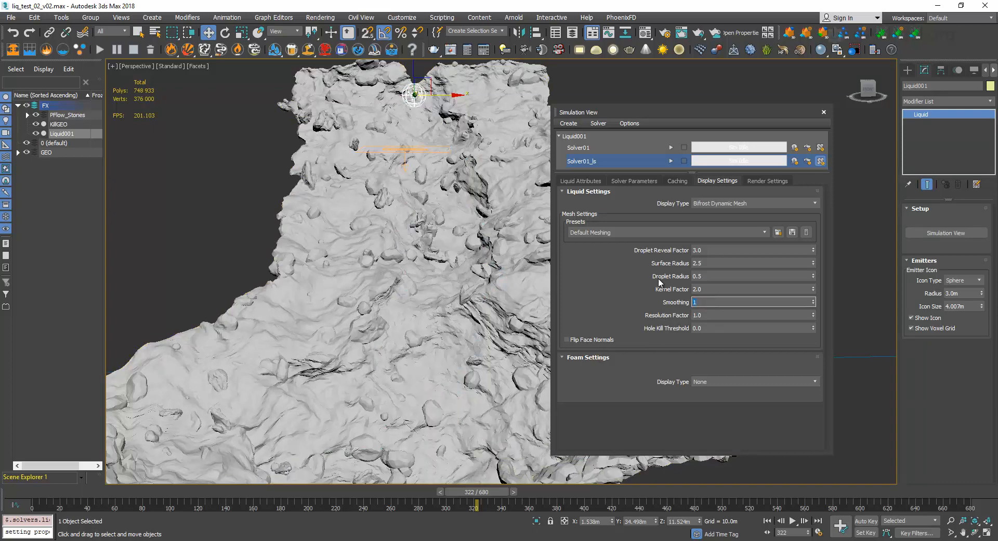
type("2")
key("Return")
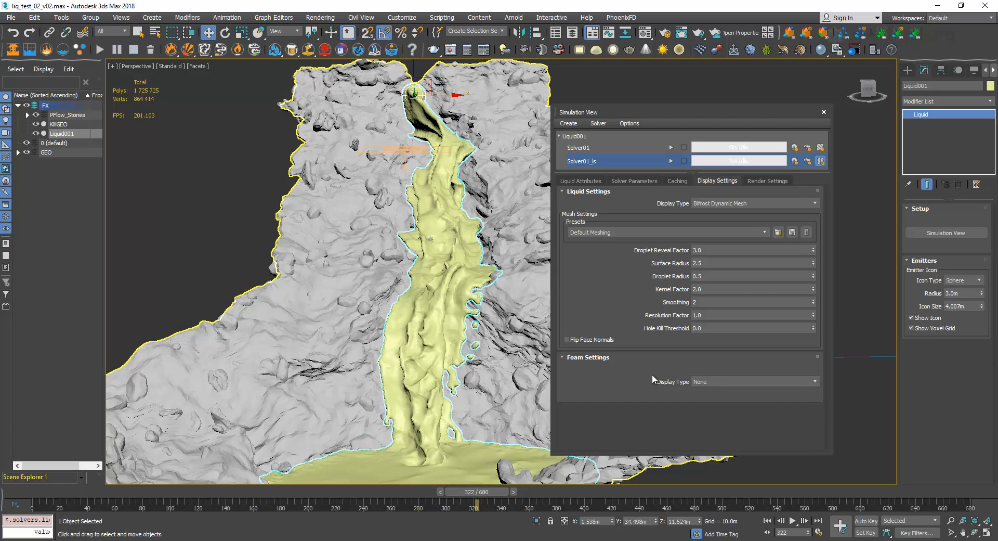
Review the Hole Kill Threshold and the liquid display types, trying Bifrost Cache Mesh in place of Bifrost Dynamic Mesh.
left_click(712, 328)
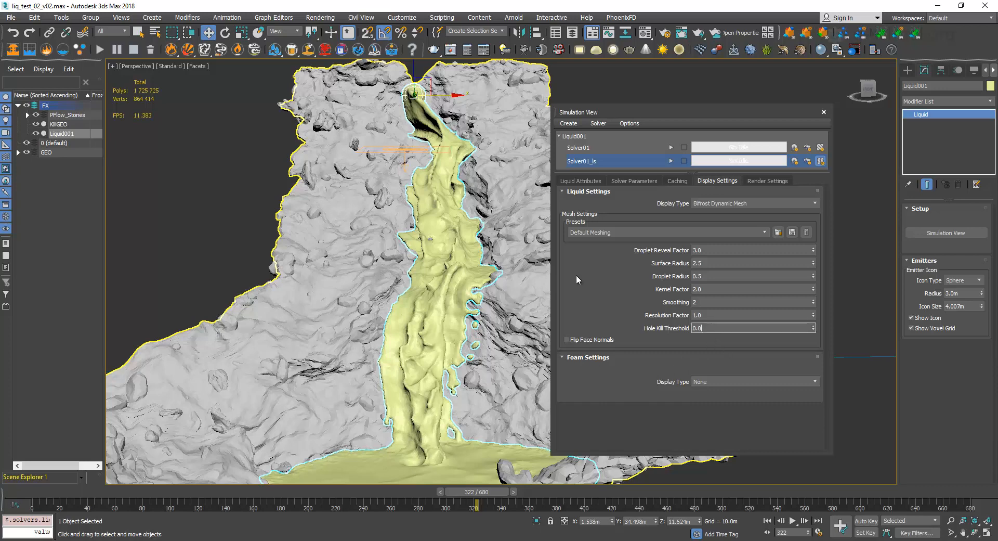
mouse_move(589, 289)
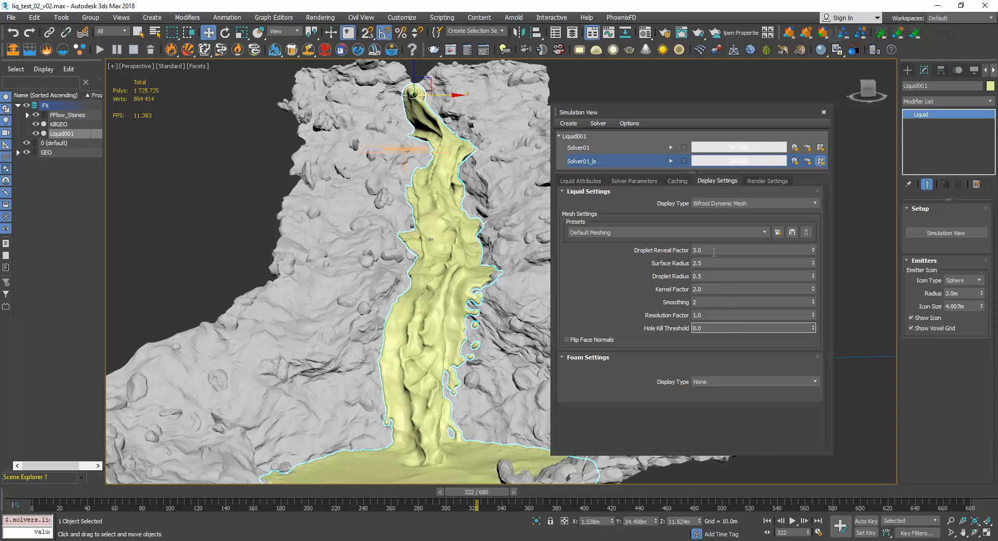
left_click(728, 204)
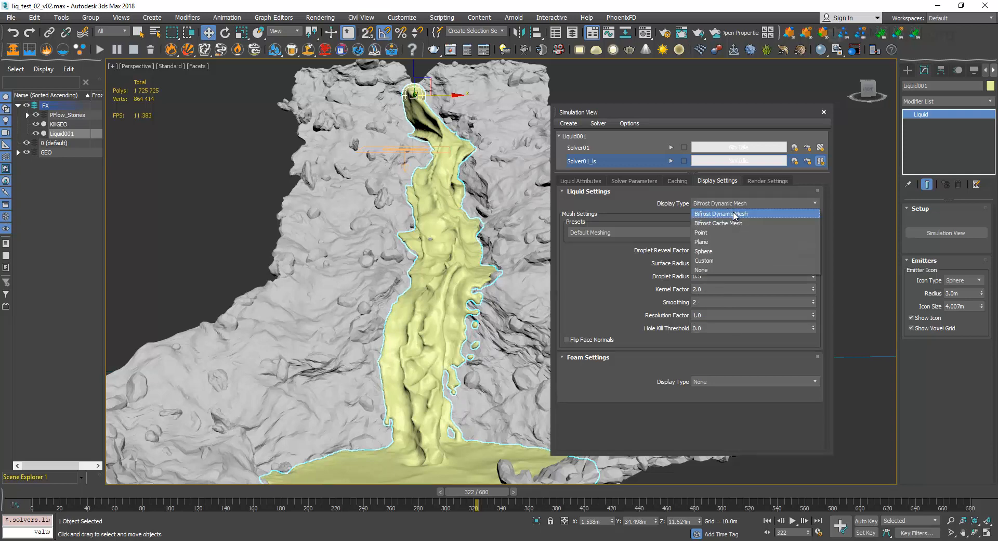
left_click(598, 276)
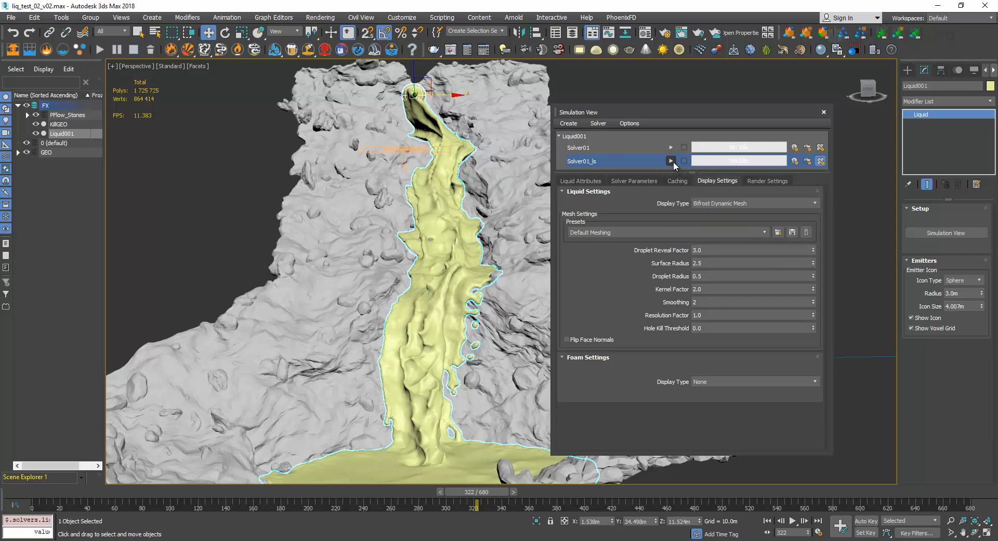
left_click(723, 202)
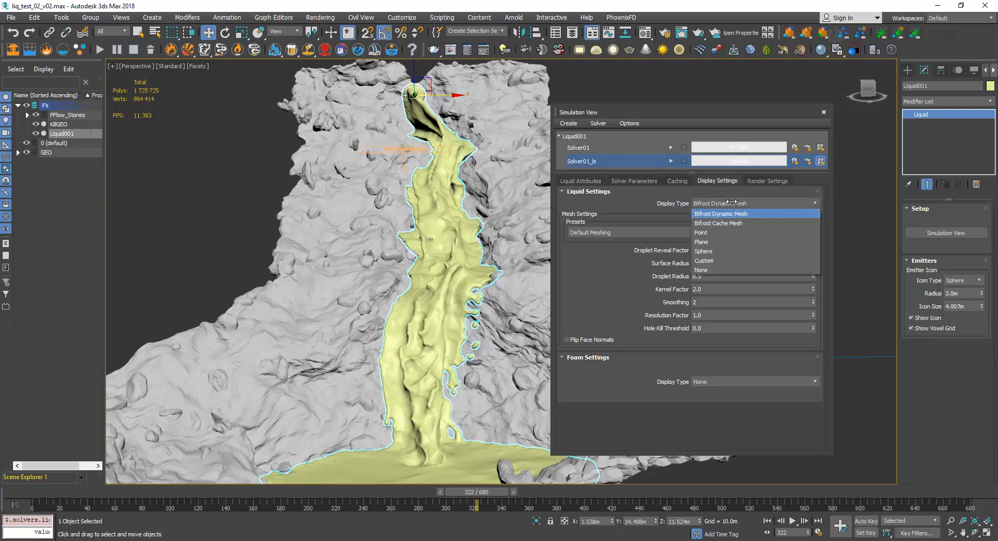
left_click(730, 221)
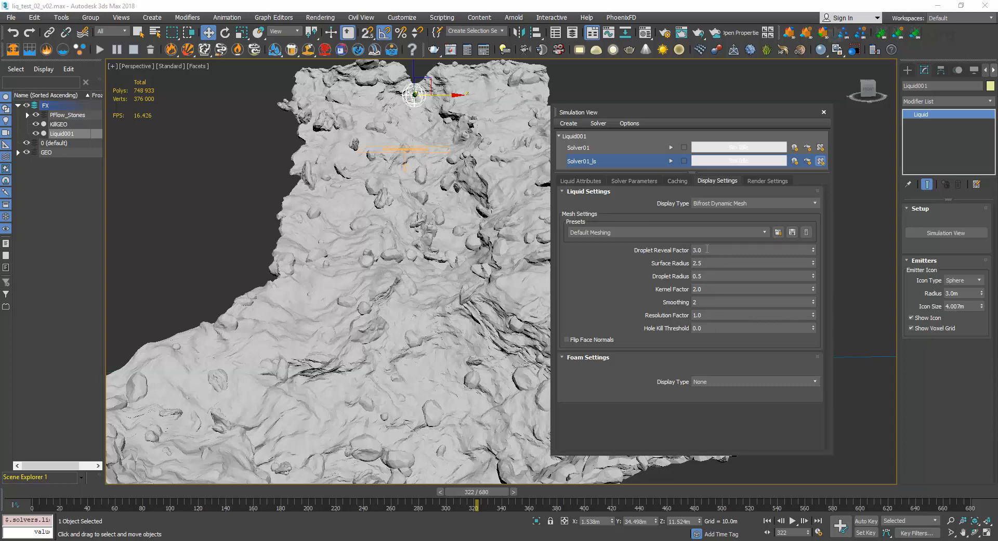
Set the Surface Radius of the liquid mesh to 1.5.
left_click(709, 249)
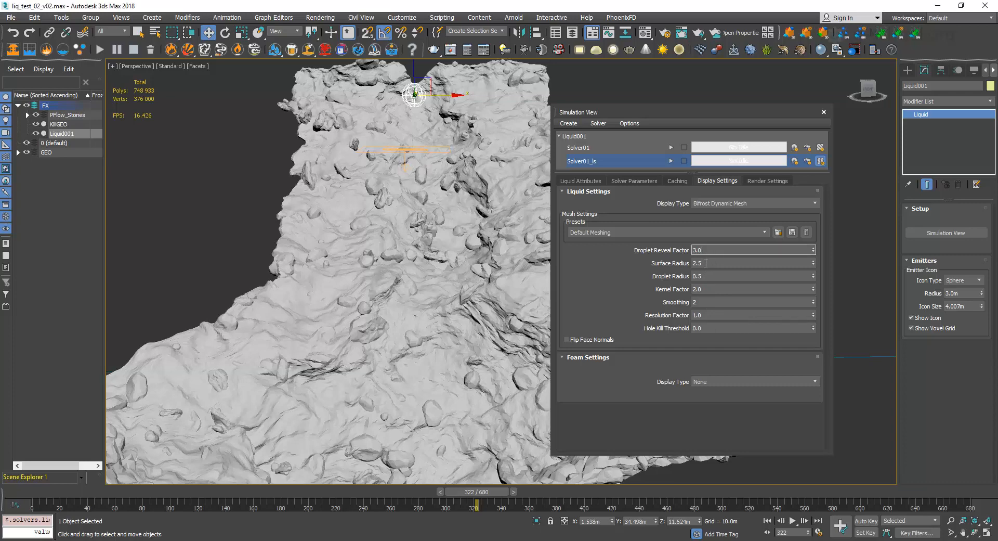
left_click(707, 264)
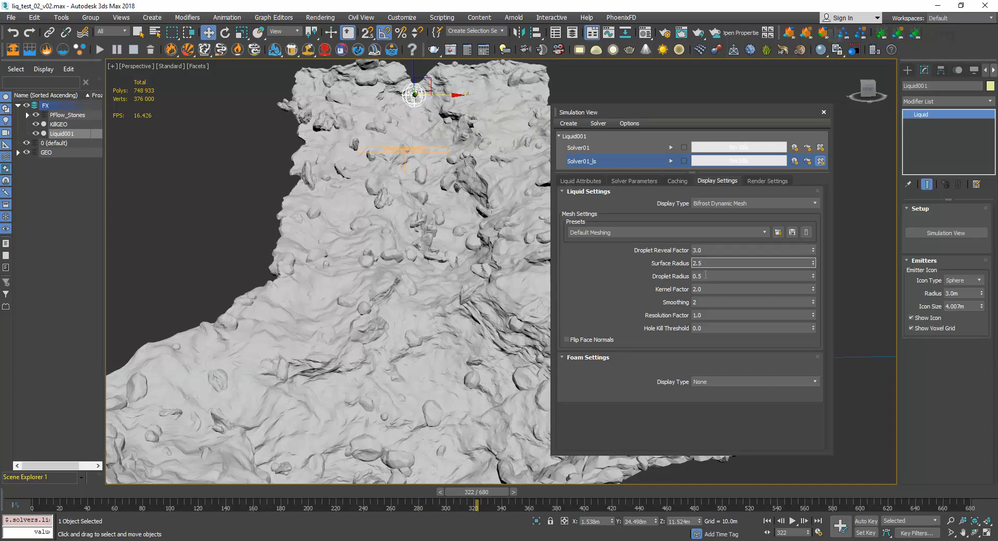
left_click(706, 276)
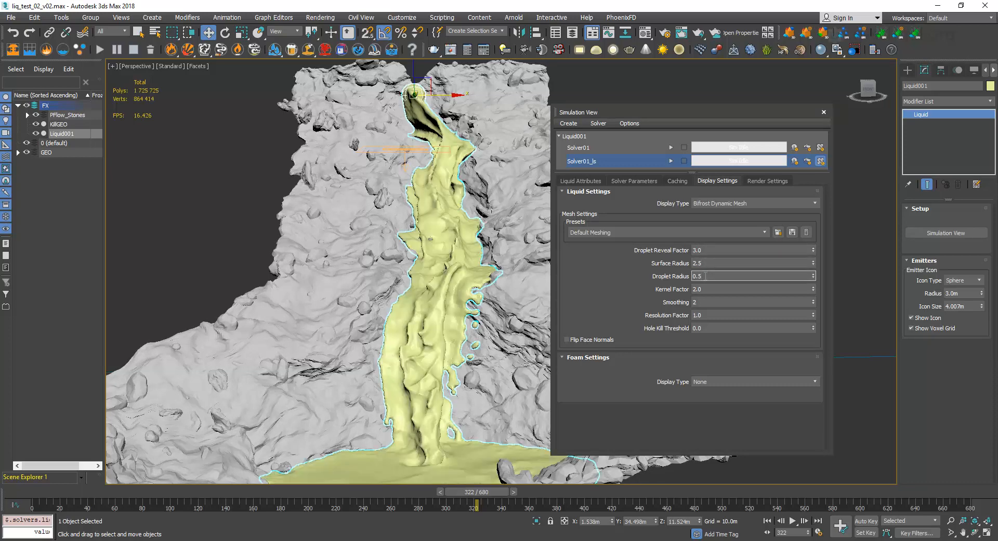
left_click(706, 263)
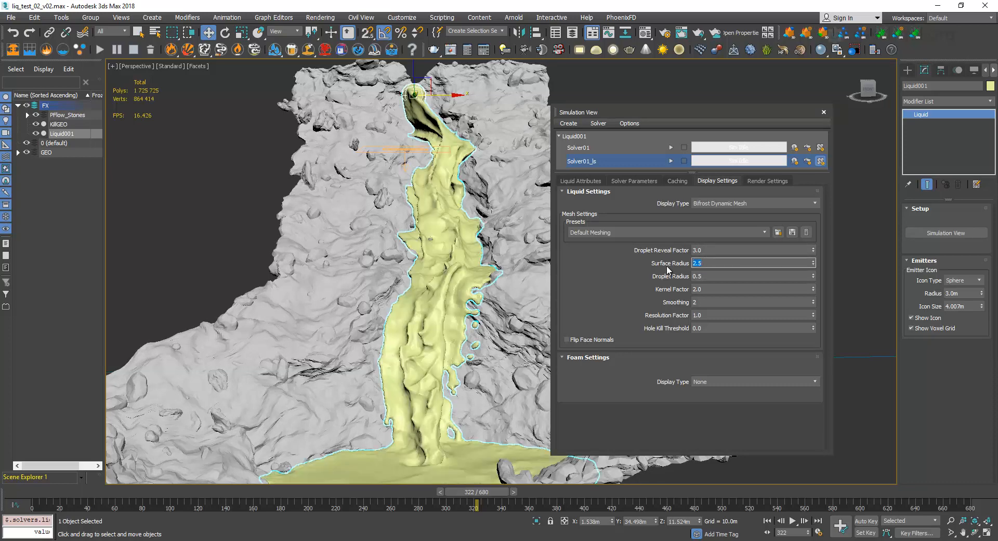
type("1.5")
key("Return")
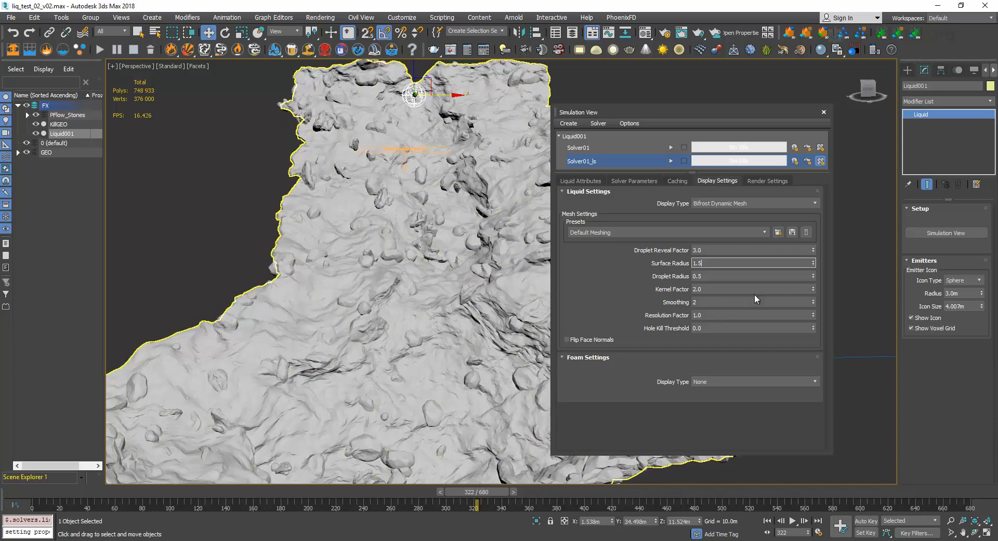
Review the Droplet Radius, Kernel Factor, Smoothing, Resolution Factor and Droplet Reveal Factor of the dynamic liquid mesh.
left_click(700, 276)
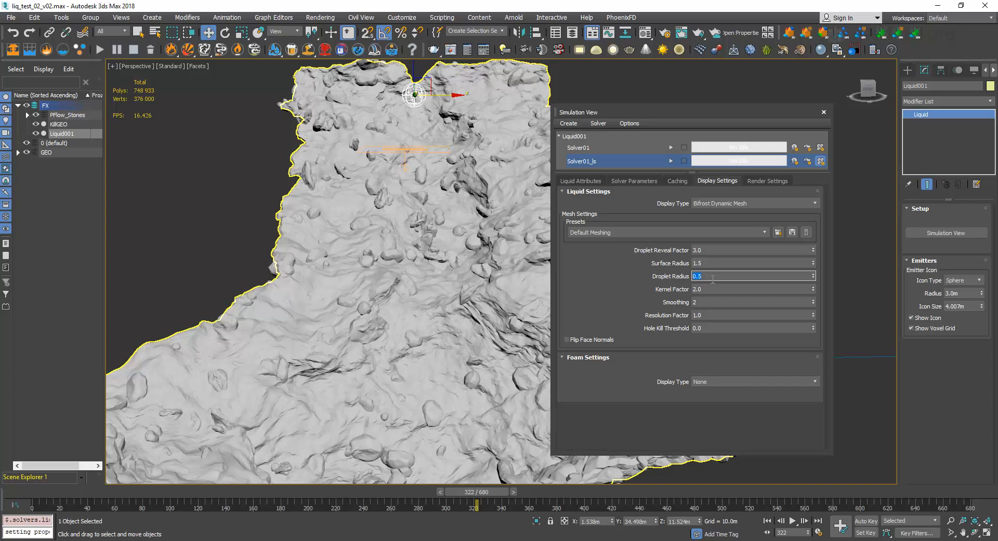
left_click_drag(713, 302, 640, 316)
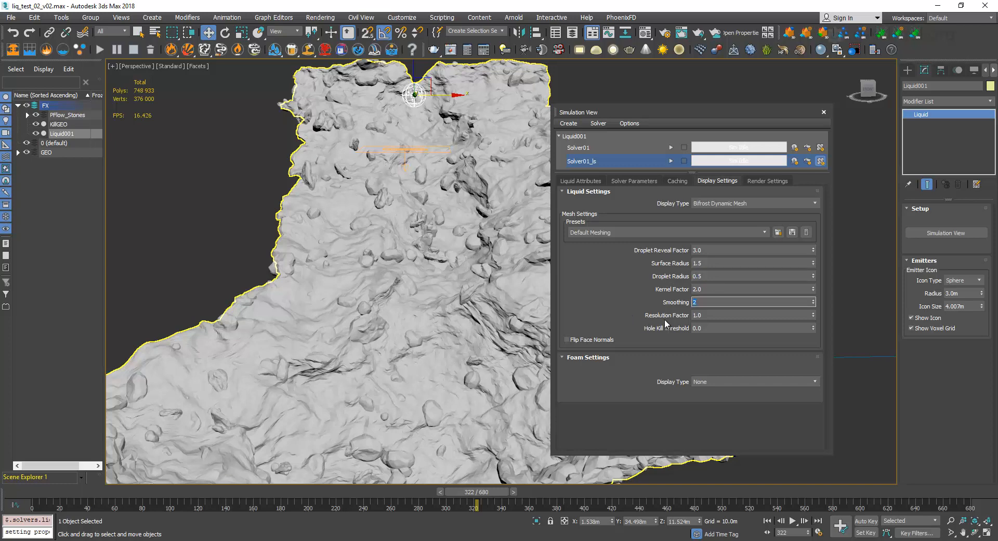
left_click(714, 315)
left_click(711, 322)
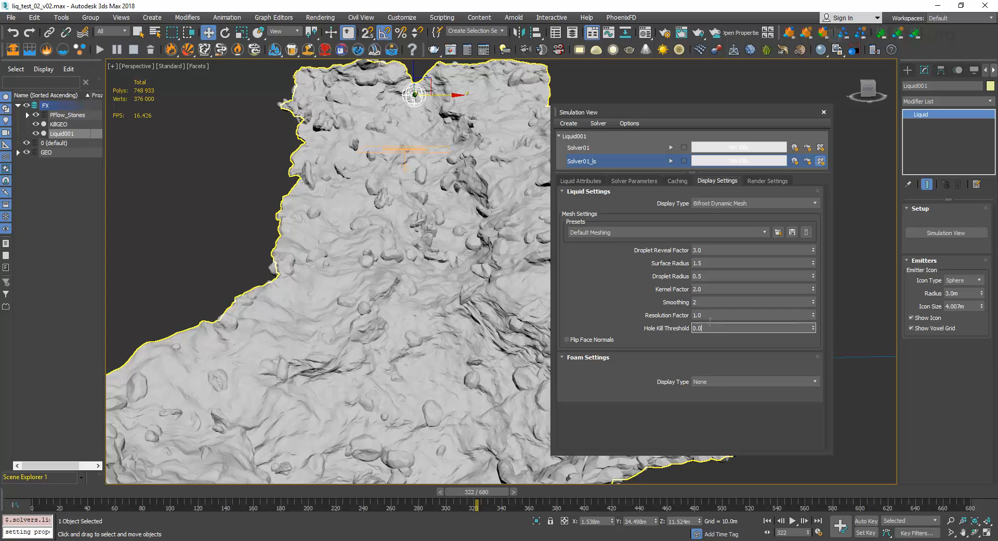
left_click(720, 252)
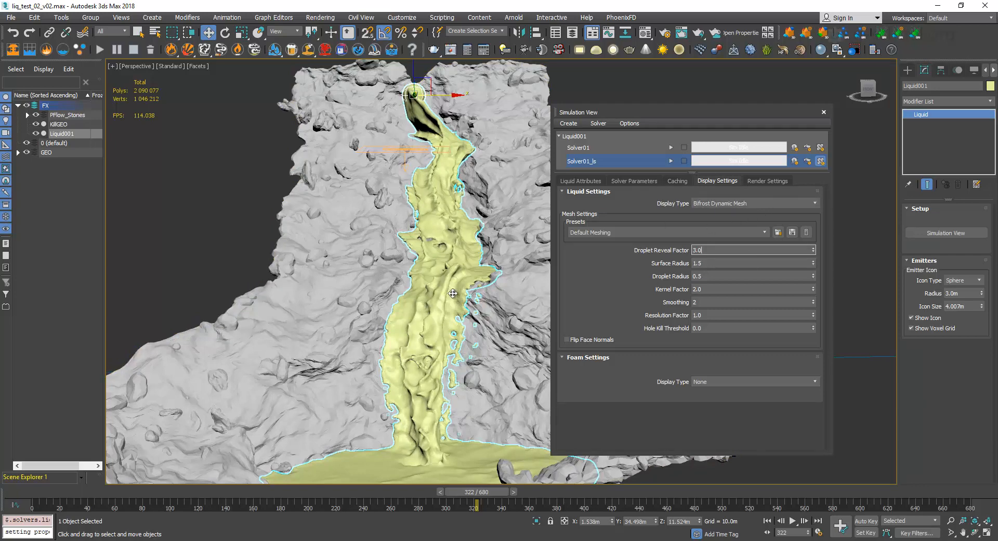
Display the liquid as Bifrost Cache Mesh and set its Surface Radius to 1.5, Droplet Radius to 0.5 and Smoothing to 2.
left_click(733, 203)
left_click(733, 220)
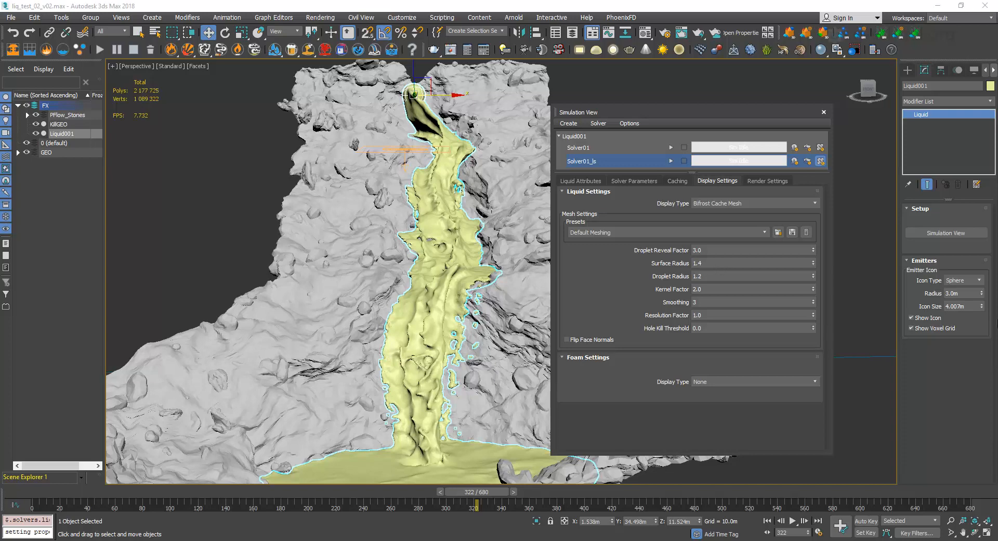
left_click(684, 264)
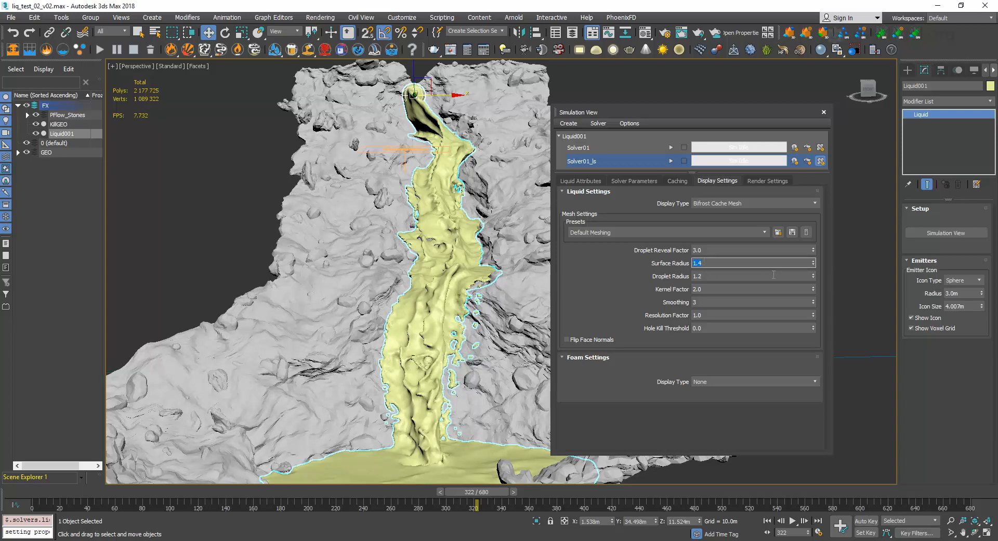
key("Return")
key("Tab")
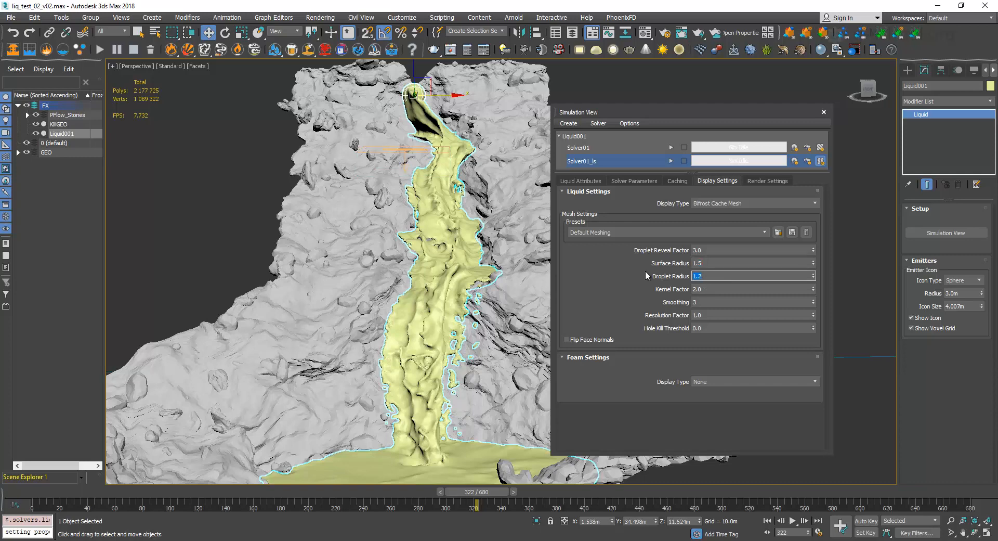
type("0.5")
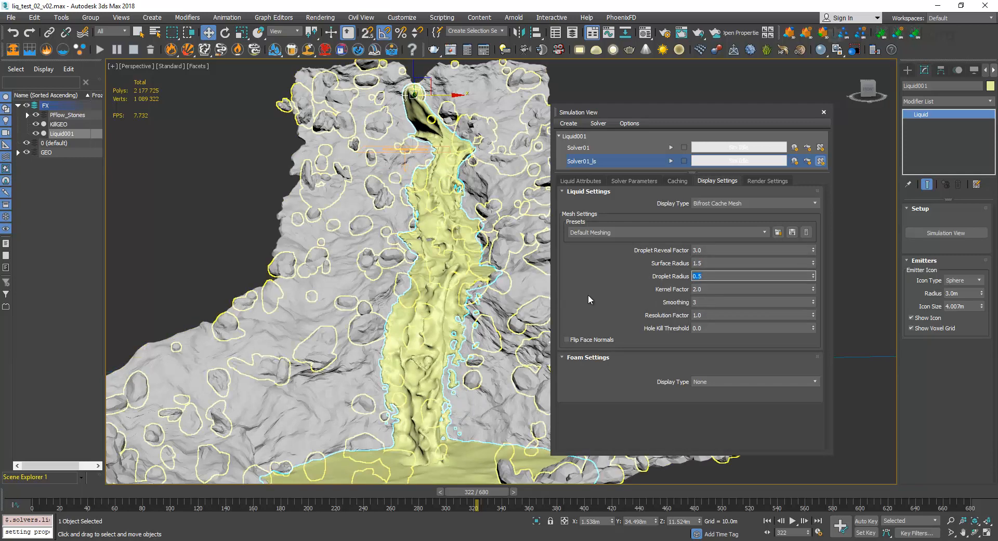
left_click(700, 304)
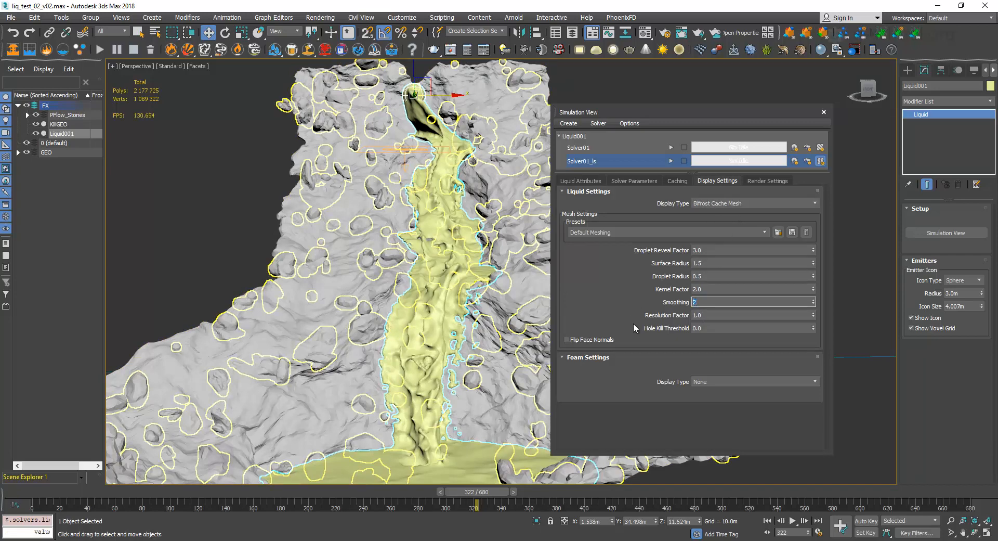
left_click(607, 303)
Try to generate the cached mesh with Solver01_ls and dismiss the solve warning.
left_click(722, 113)
left_click(670, 163)
left_click(670, 162)
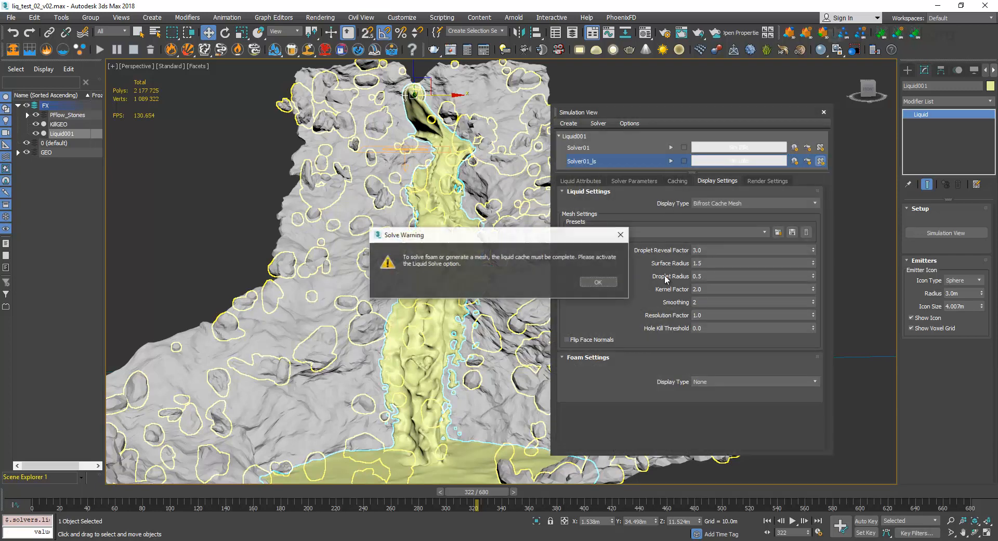
left_click(599, 284)
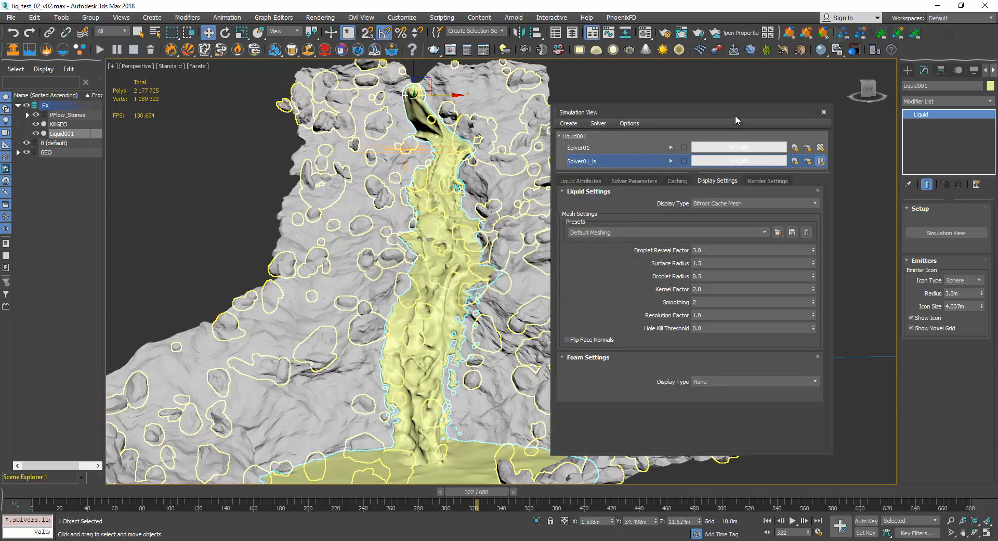
Switch to File Explorer and check the last cached frame in the voxel_liquid_mesh folder of Solver01.
left_click_drag(735, 115, 681, 128)
mouse_move(117, 538)
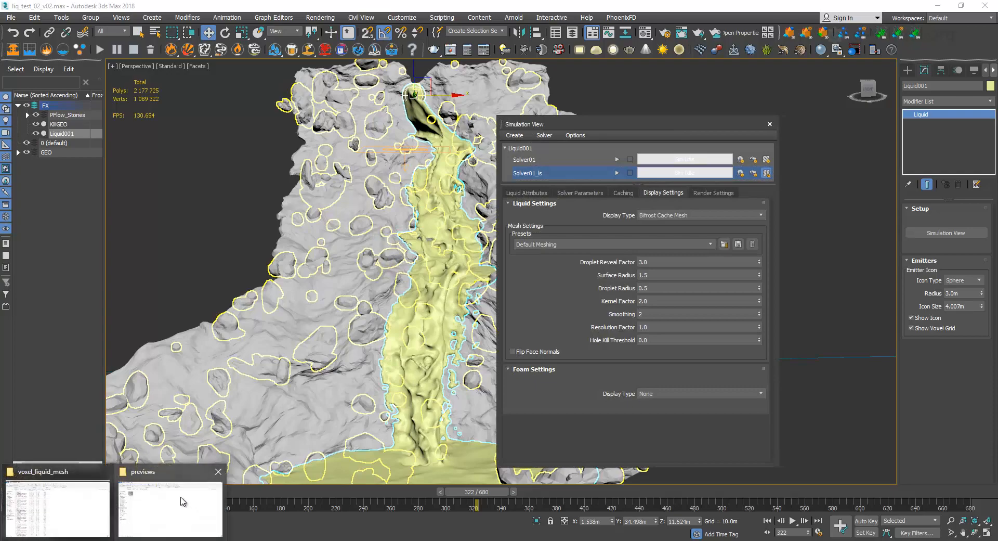
left_click(82, 500)
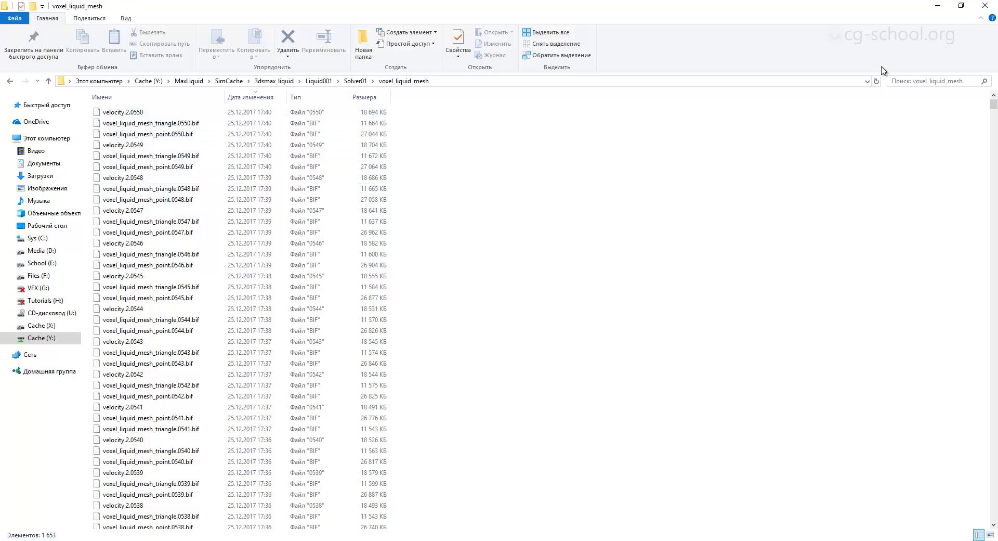
left_click(938, 5)
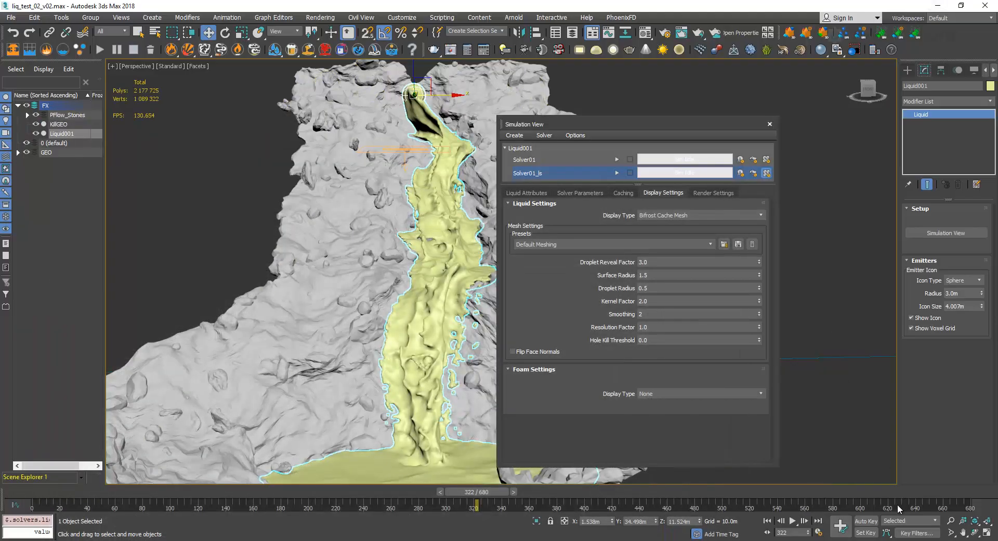
Set the End Time of the scene's animation range to 550.
left_click(819, 532)
left_click_drag(472, 305, 394, 305)
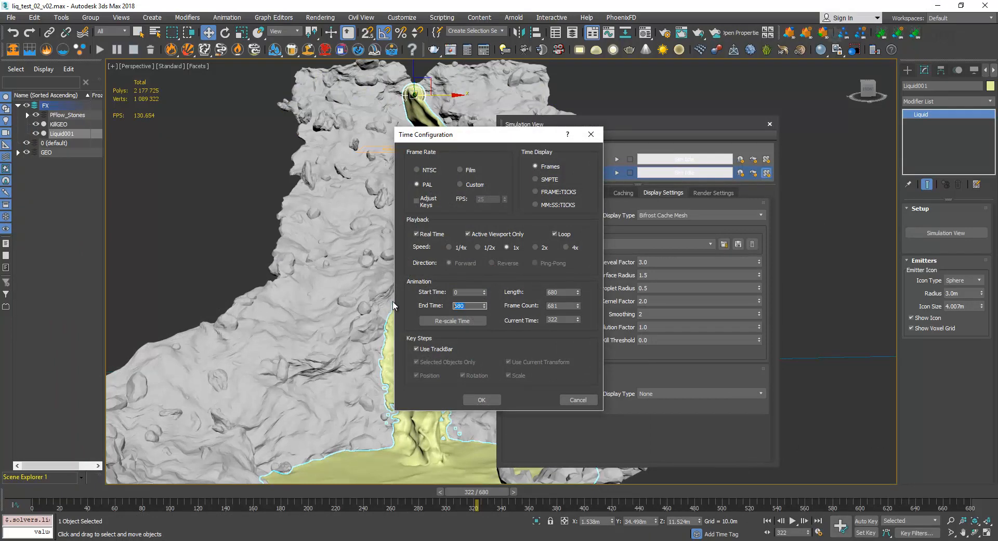
type("550")
key("Return")
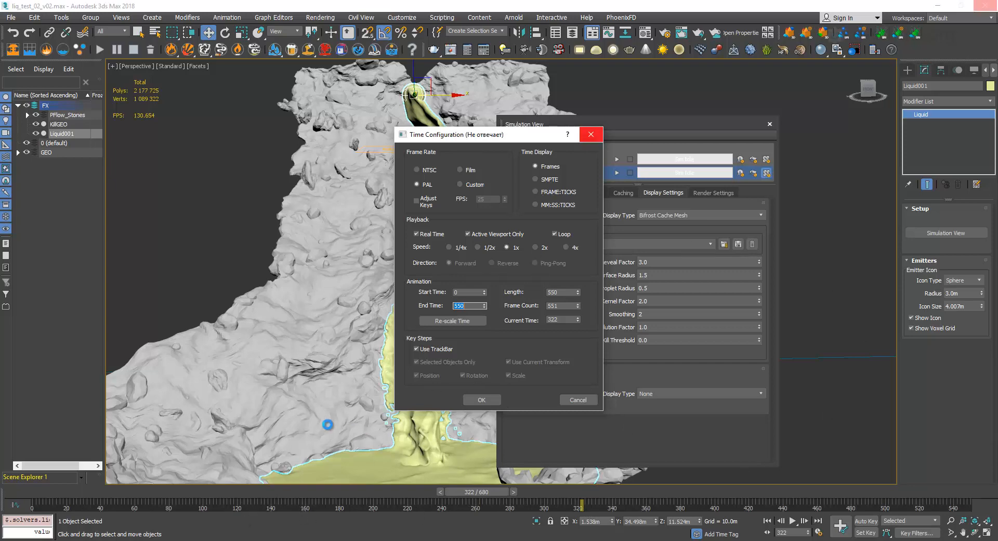
left_click(487, 399)
Reopen the Simulation View, select only Solver01_ls and start generating its mesh.
left_click_drag(741, 126, 789, 133)
left_click(817, 131)
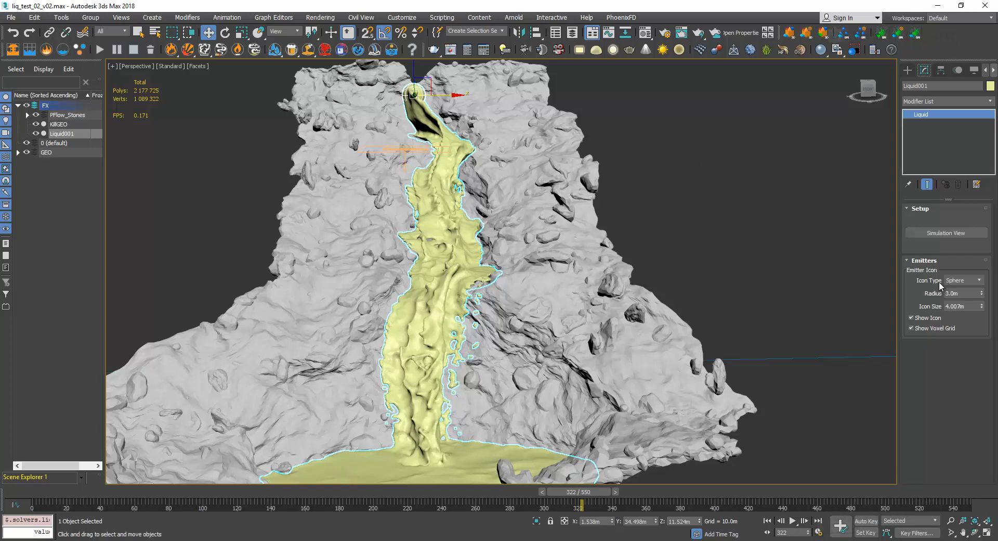
left_click(947, 233)
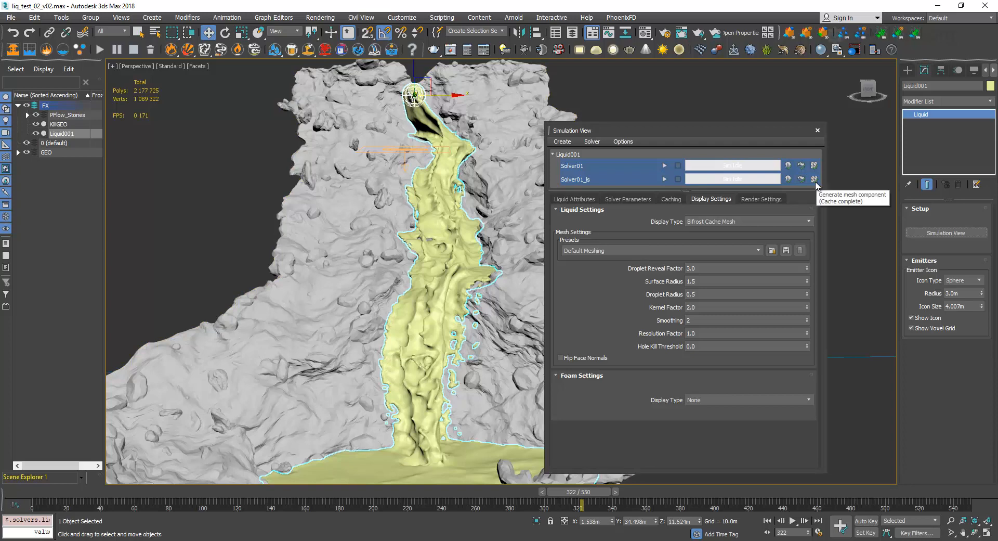
left_click_drag(720, 131, 707, 127)
left_click(546, 178)
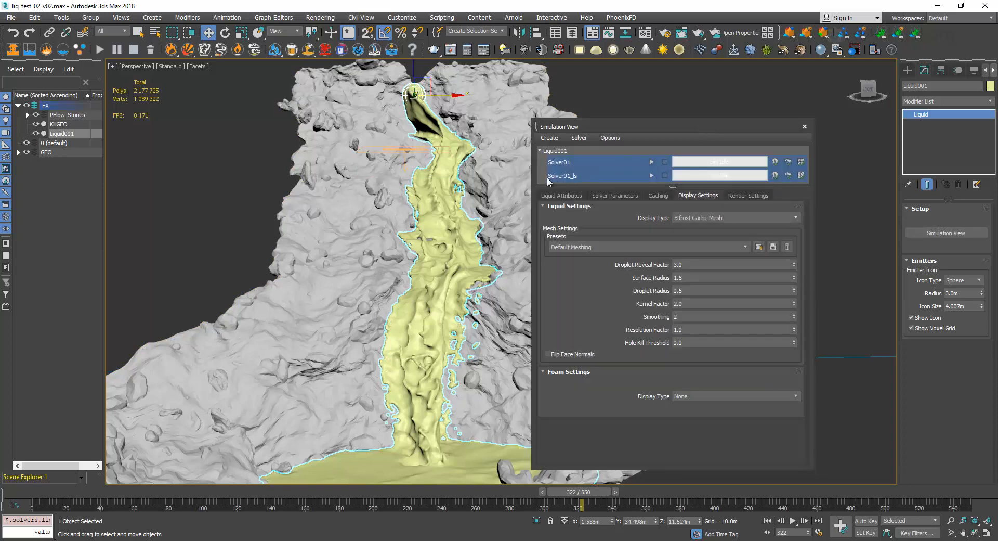
left_click(575, 166)
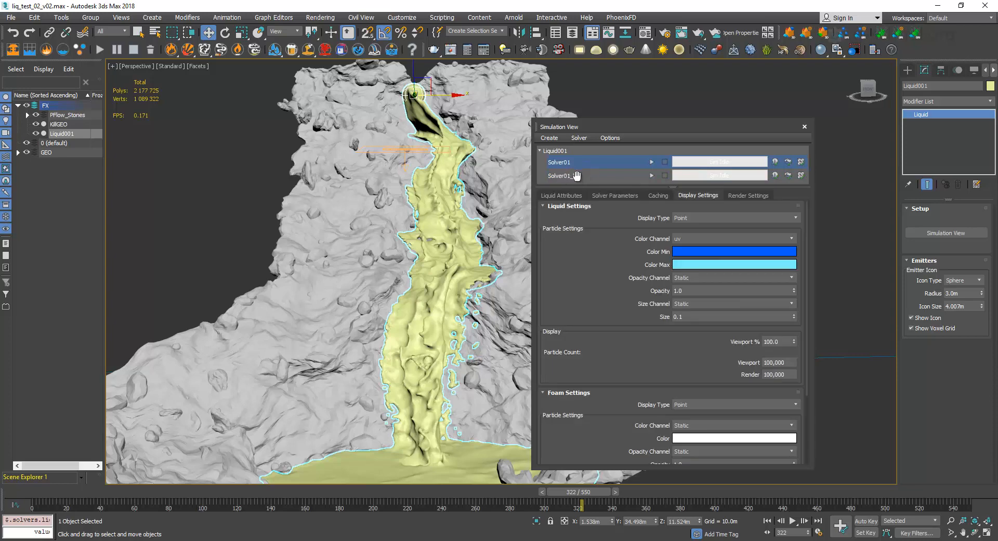
left_click(576, 177)
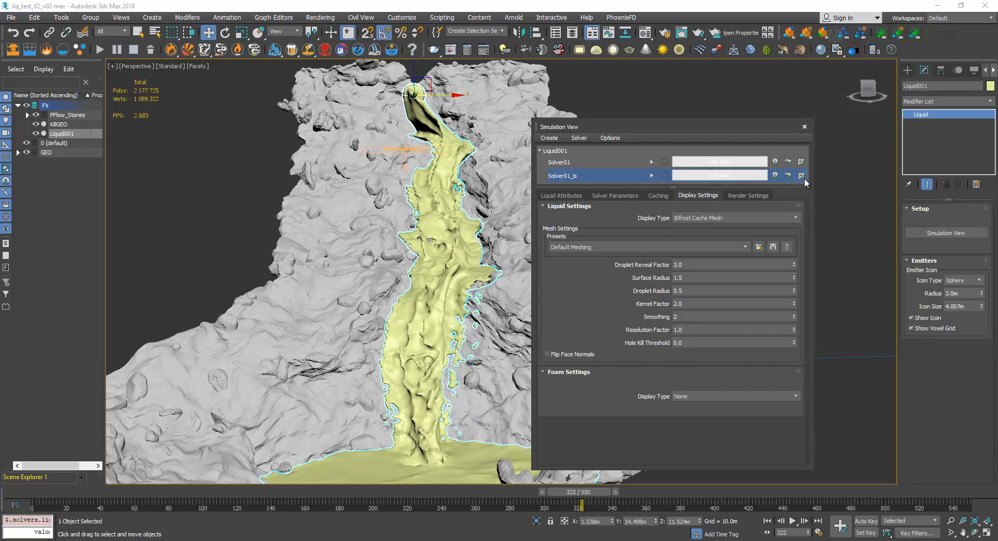
left_click_drag(738, 126, 721, 126)
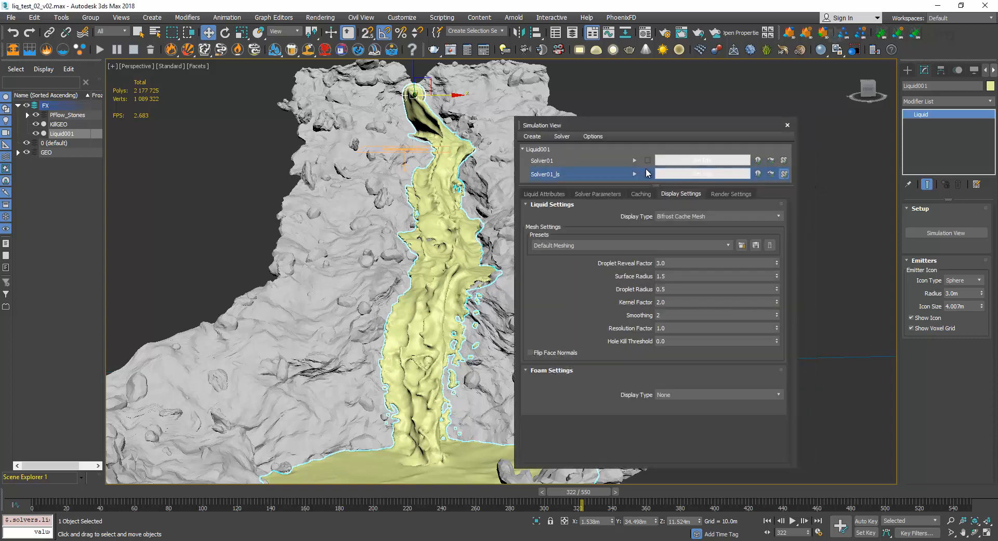
left_click(634, 173)
left_click(574, 284)
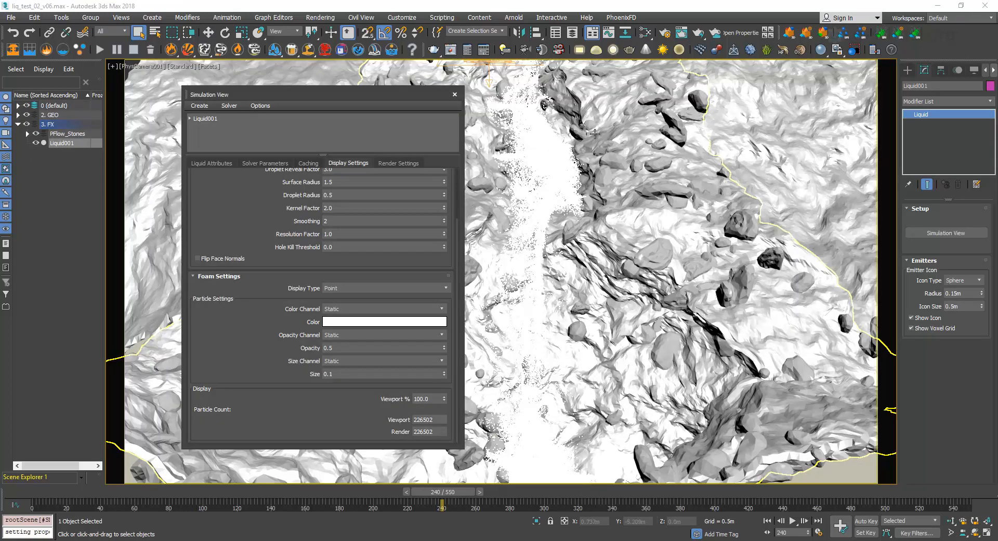
Review the render settings of Liquid001 and the channels available to add beside velocity, without adding one.
left_click_drag(420, 94, 427, 94)
left_click(406, 162)
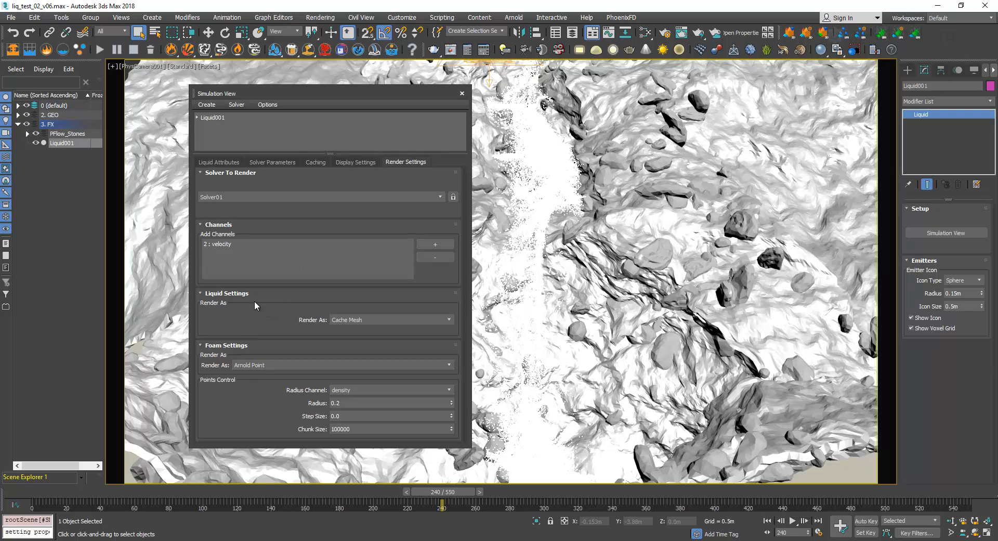
left_click(242, 242)
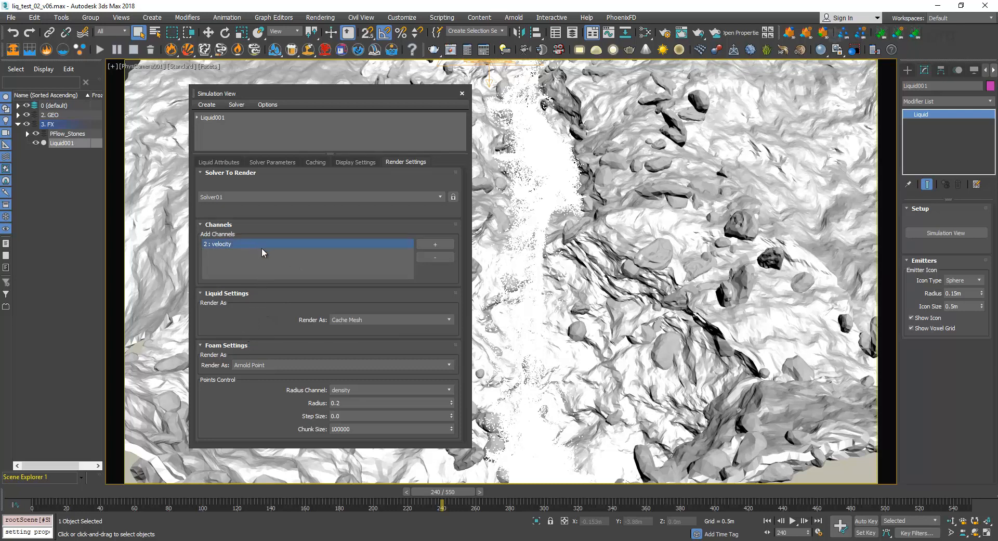
left_click(431, 244)
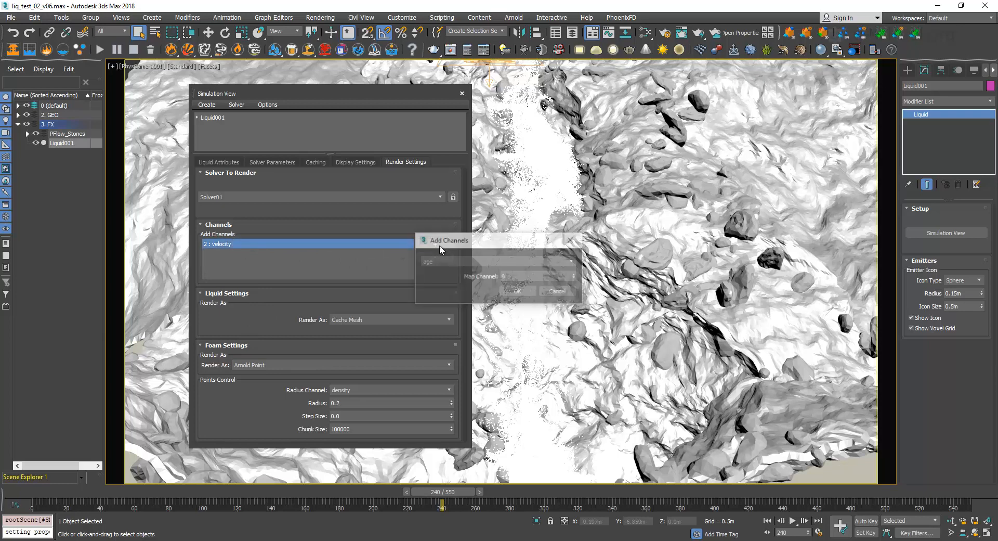
left_click(537, 262)
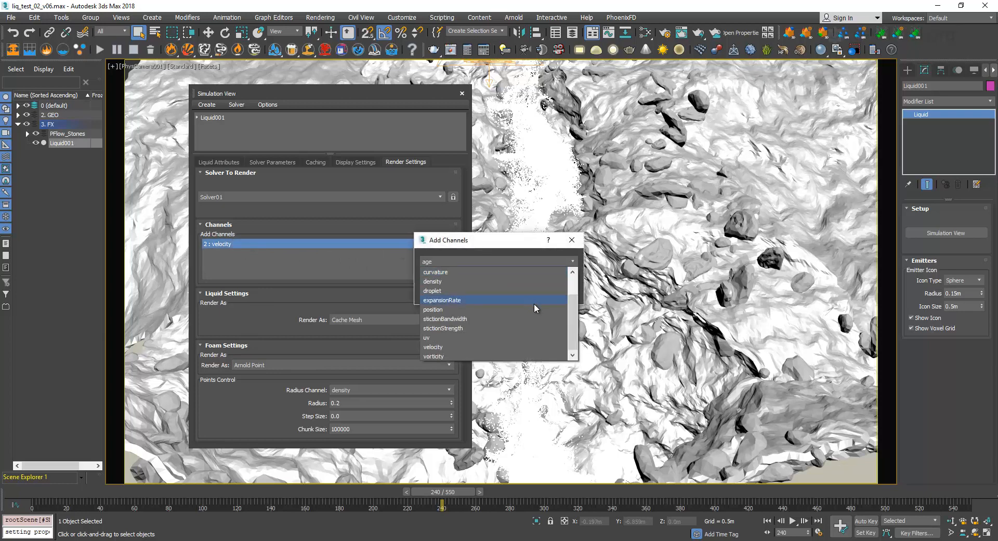
left_click_drag(572, 309, 578, 246)
left_click(572, 240)
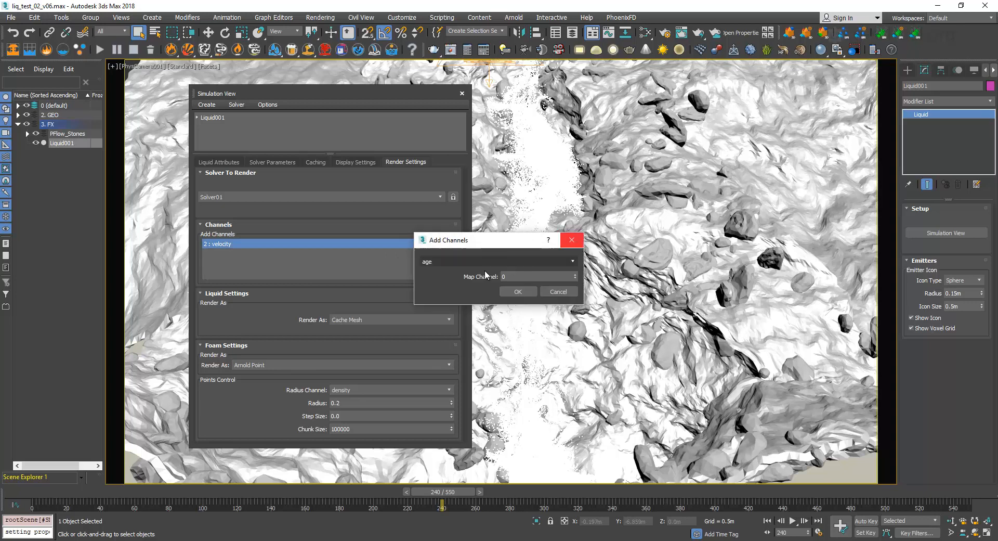
left_click(572, 240)
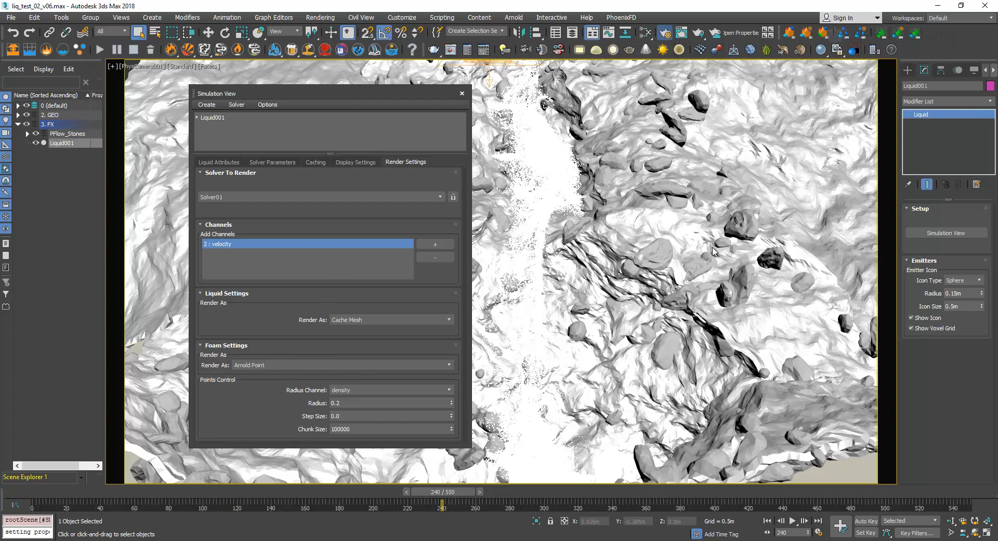
Examine the Arnold render setup, including the output size, file output, sampling and ray depth, and filtering settings.
key("F10")
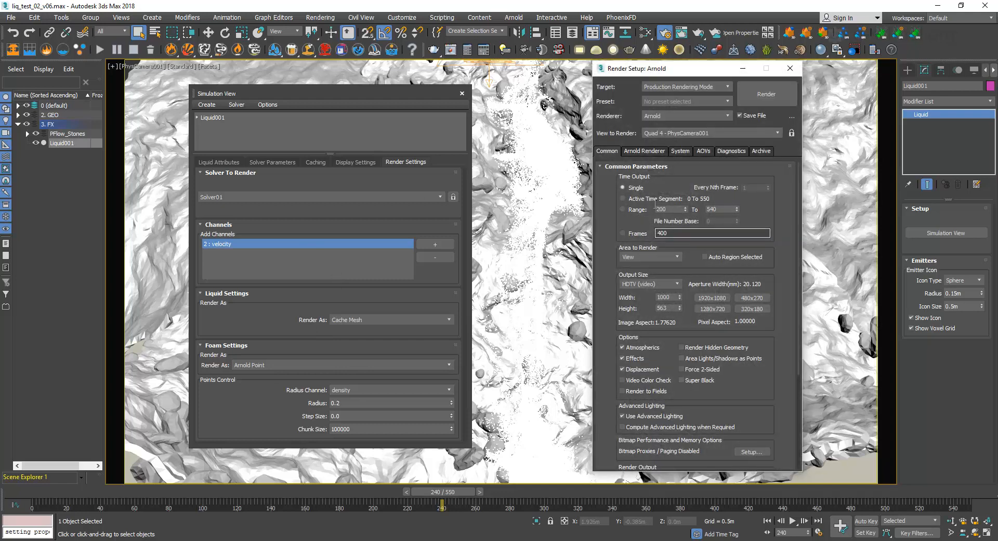
left_click_drag(762, 238, 753, 182)
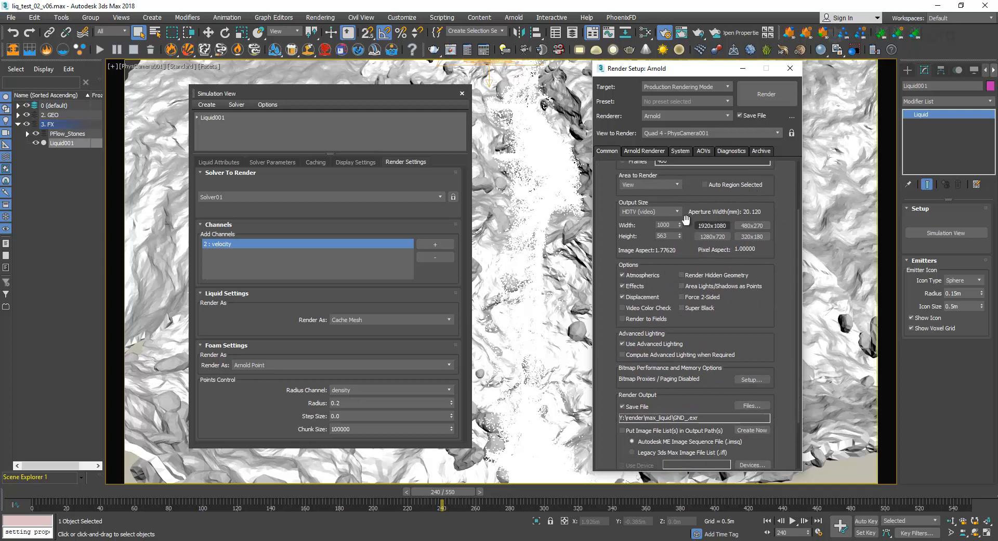
left_click_drag(672, 225, 586, 235)
left_click_drag(770, 295, 760, 312)
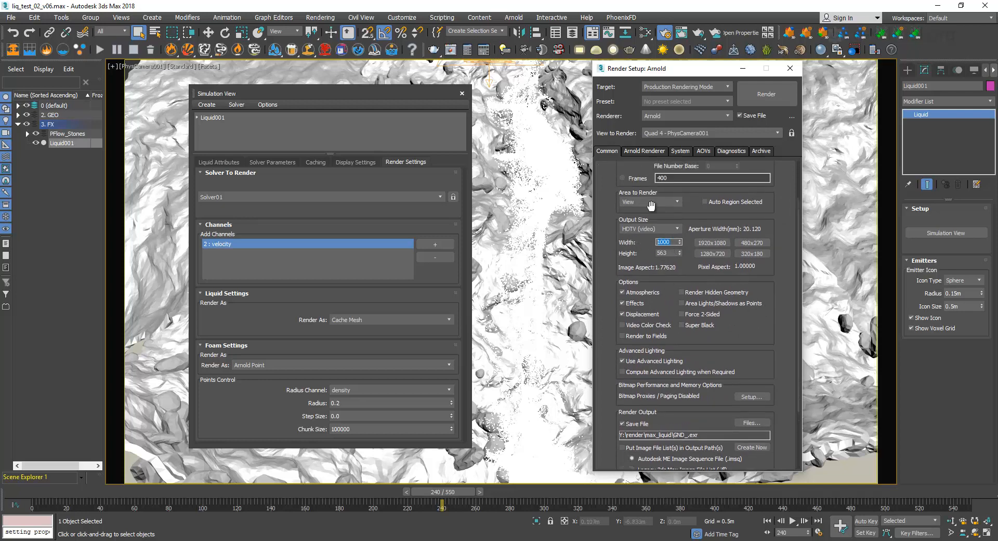
left_click(657, 155)
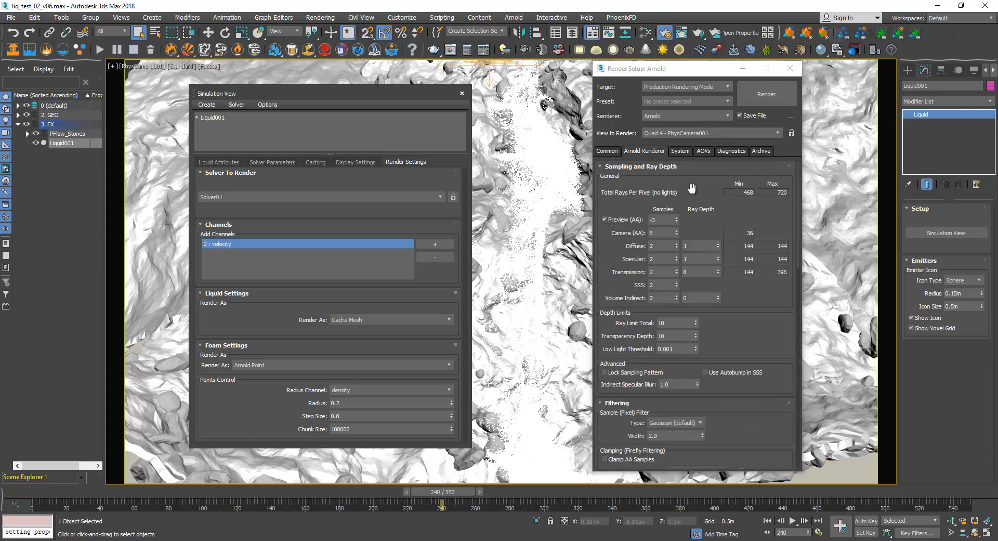
left_click_drag(700, 195, 700, 83)
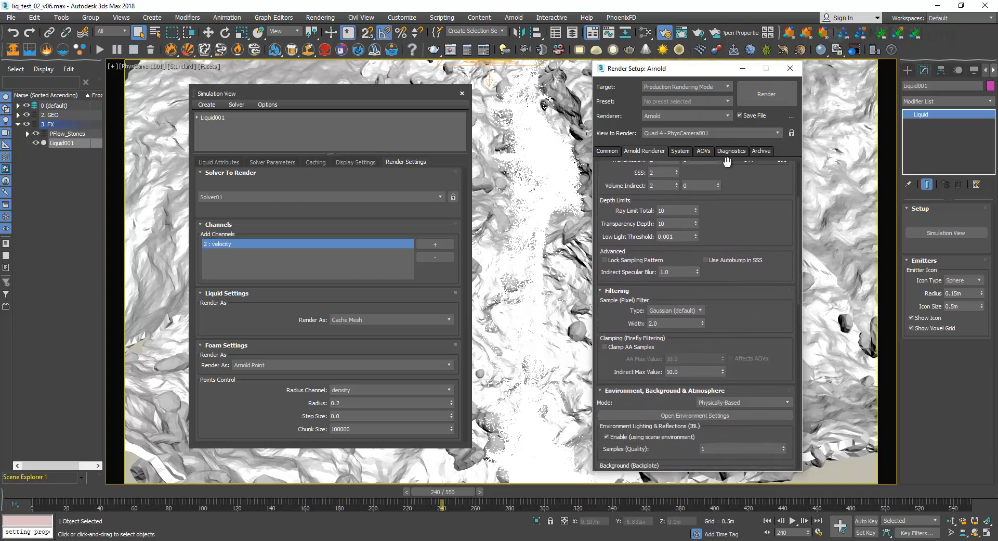
left_click_drag(734, 291, 720, 413)
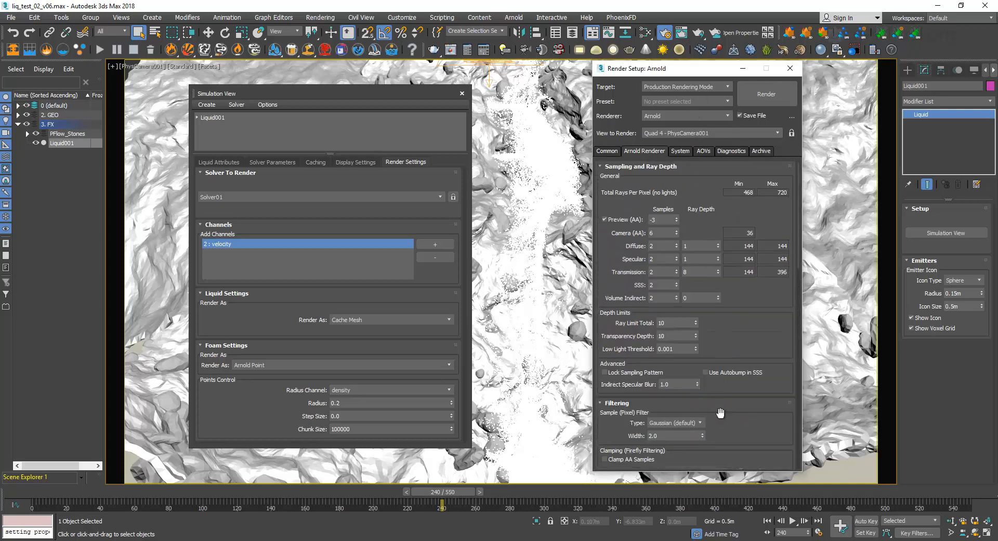
Review the Camera (AA) sampling, the system render settings and the channels of the EXR AOV output in the Arnold render setup.
double_click(656, 233)
left_click(682, 152)
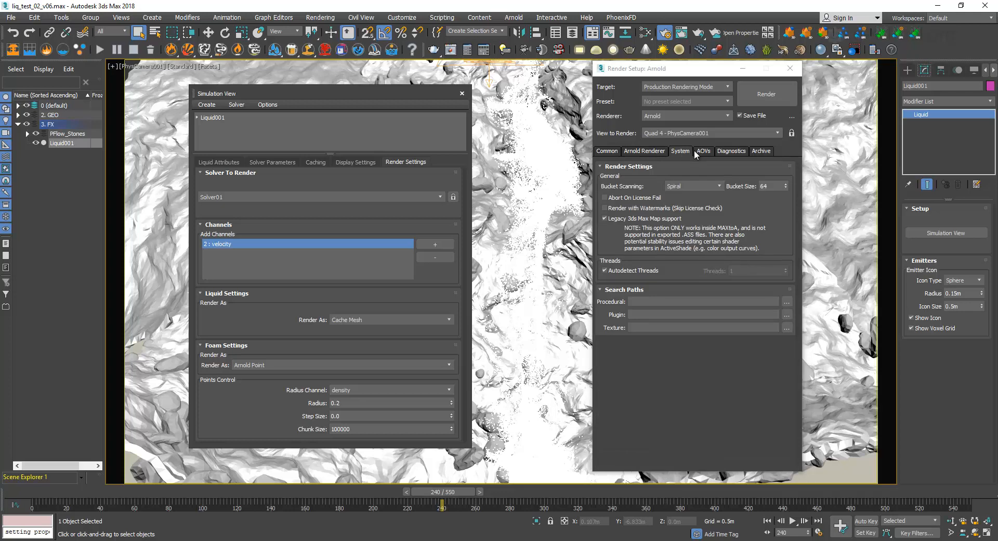
left_click(699, 151)
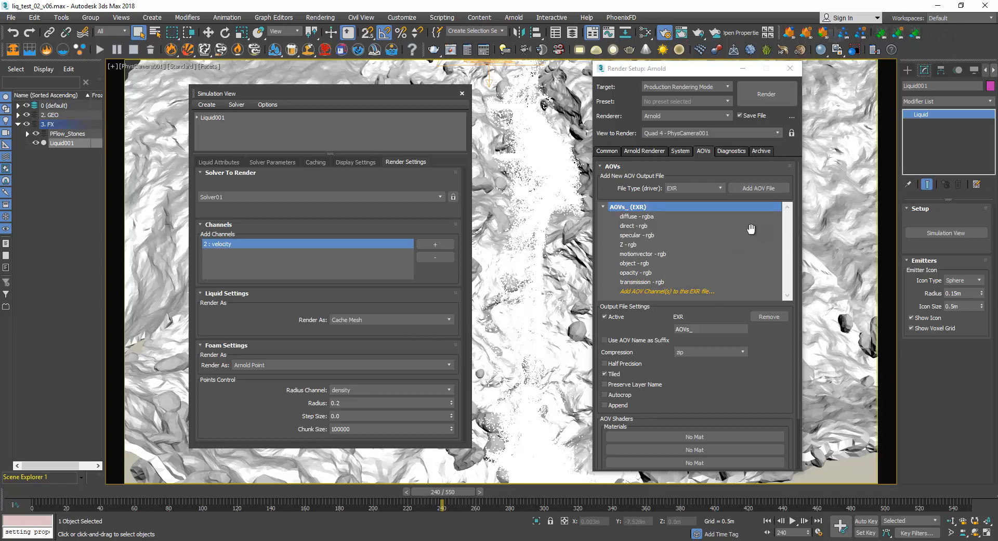
left_click_drag(695, 72, 702, 72)
Turn off saving the render to file in the common render output settings and move the Render Setup window aside.
left_click(619, 152)
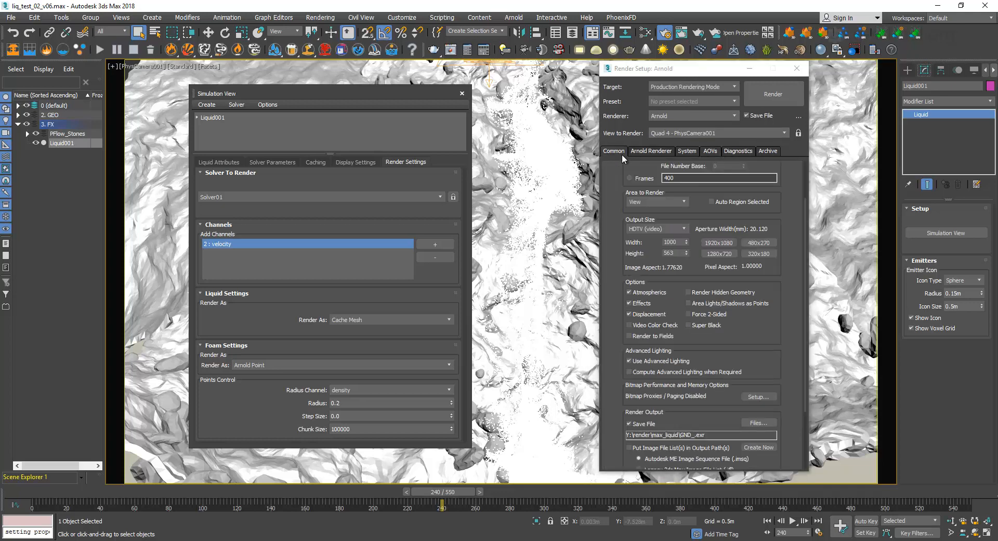
scroll(771, 333, "down", 3)
scroll(773, 316, "down", 2)
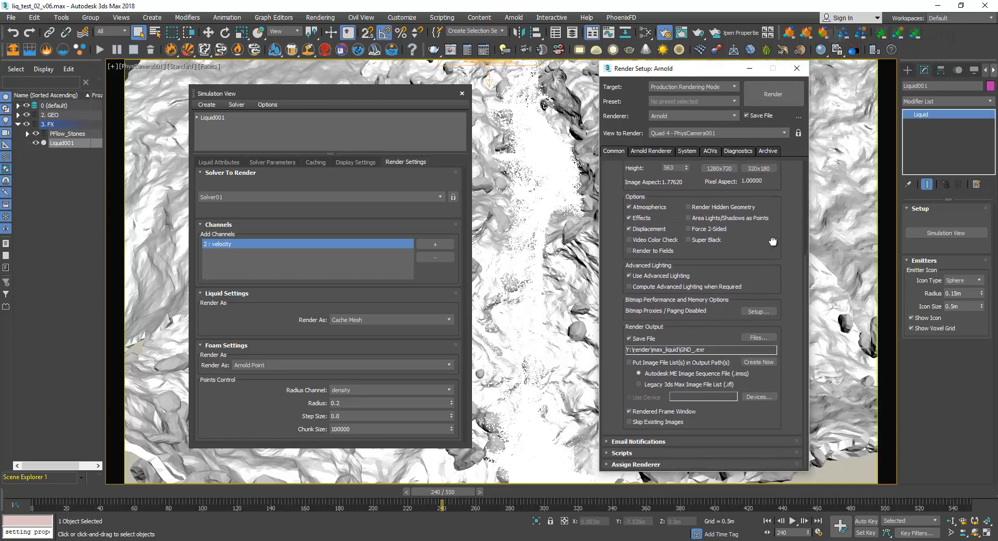
scroll(773, 259, "up", 1)
scroll(772, 260, "up", 3)
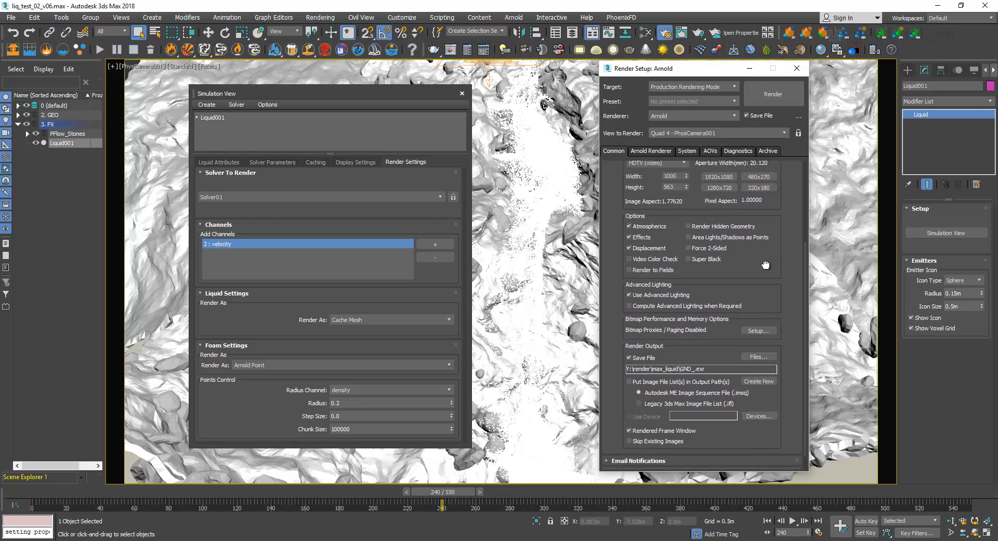
left_click(641, 408)
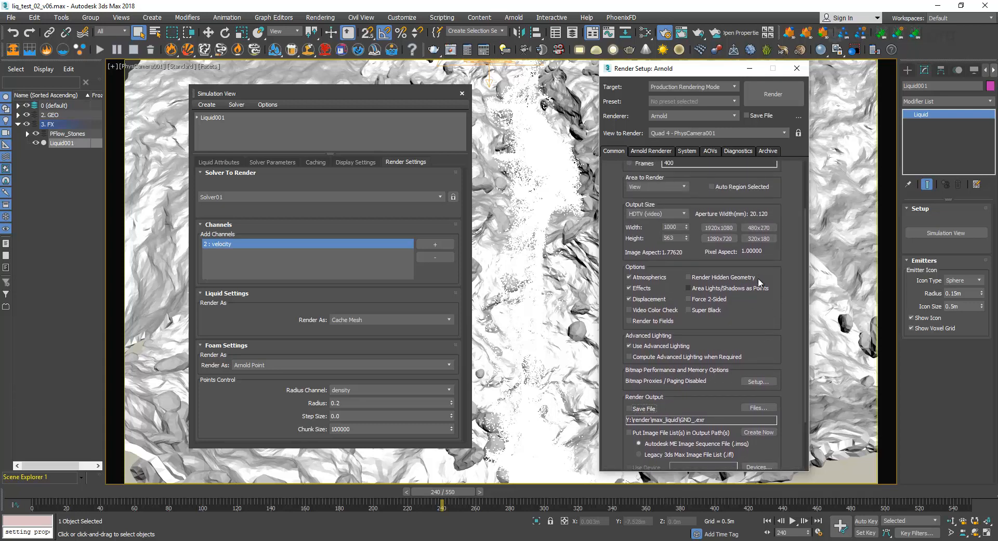
scroll(766, 281, "up", 4)
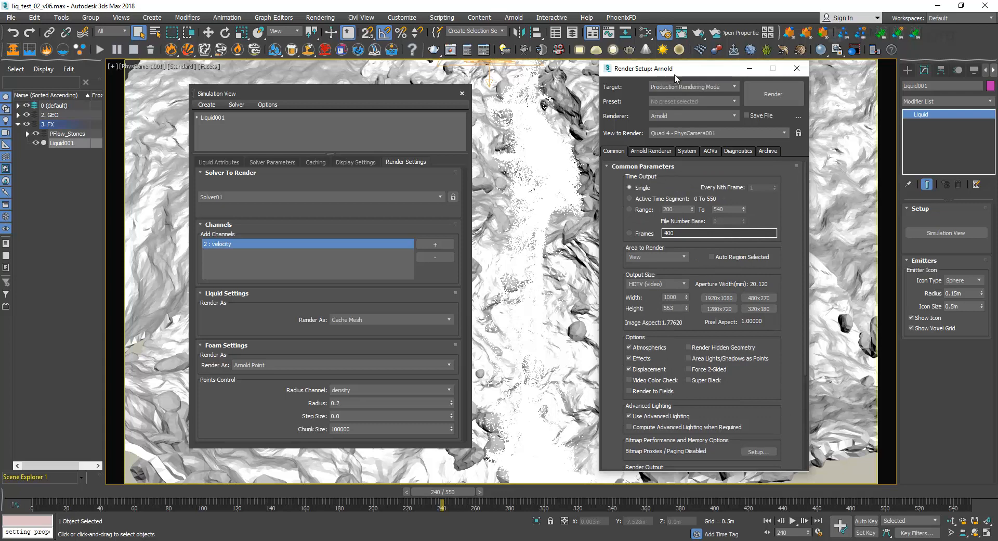
left_click_drag(670, 72, 693, 66)
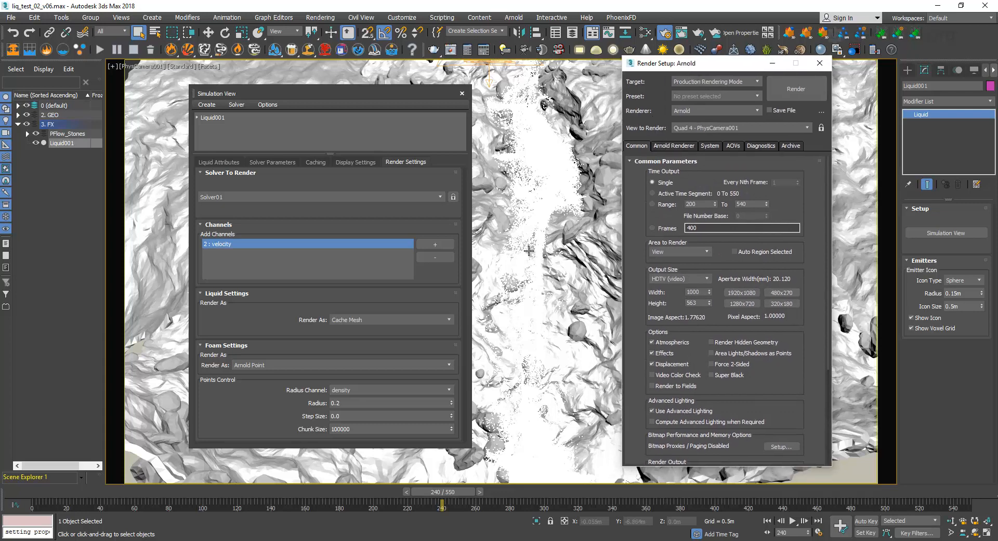
Review how Liquid001's liquid is rendered, keeping Cache Mesh, and check the mesh settings used for its display.
left_click(388, 100)
left_click_drag(389, 92, 392, 75)
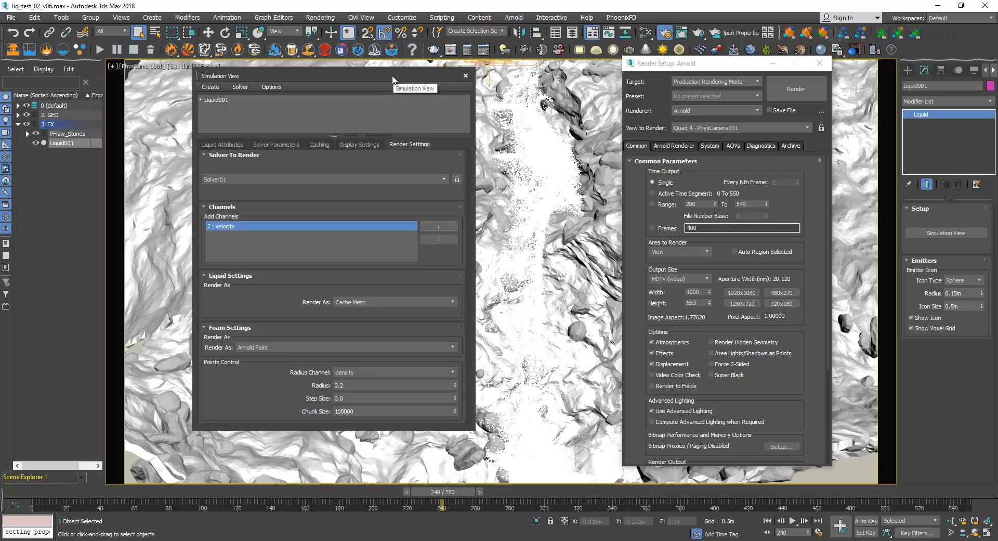
left_click(359, 300)
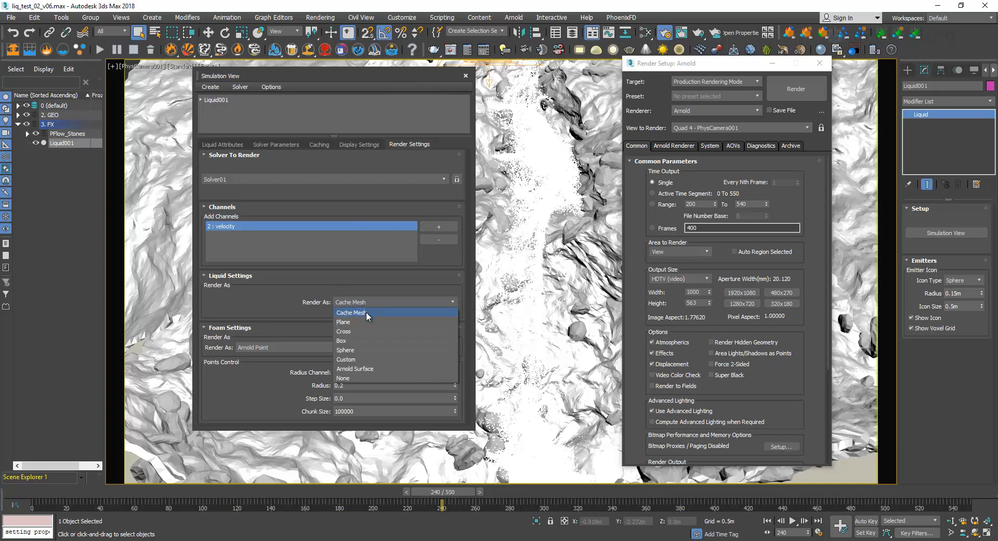
left_click(366, 311)
left_click(364, 144)
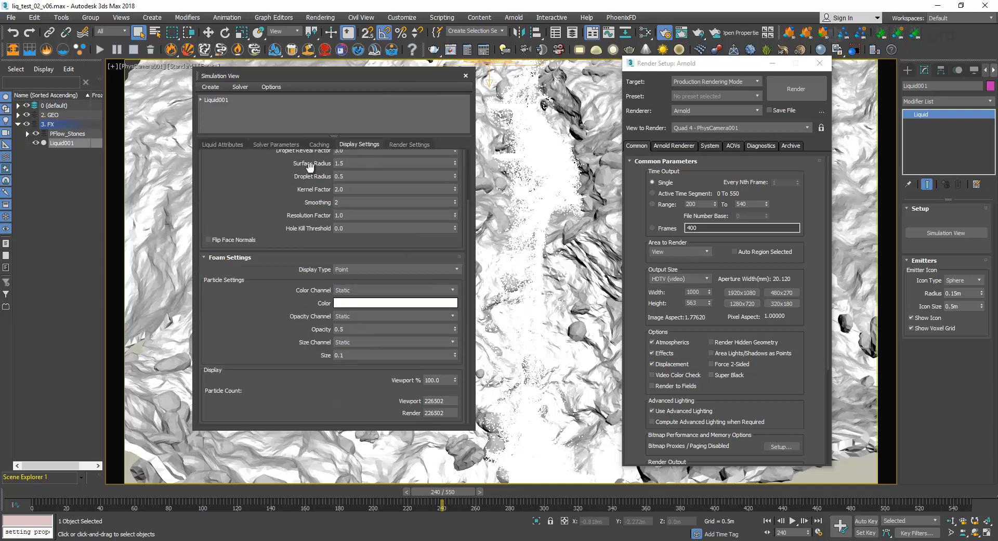
left_click_drag(254, 178, 276, 284)
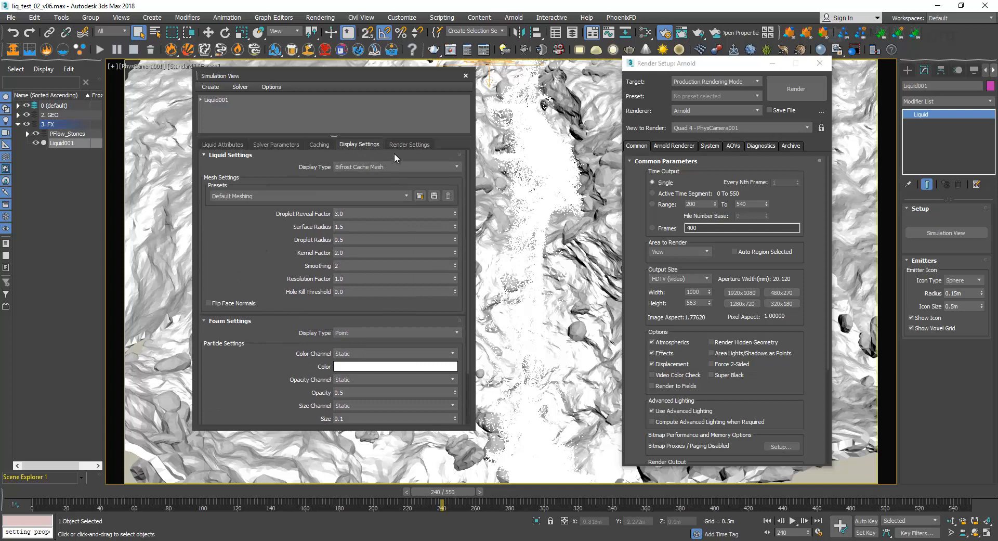
left_click(408, 145)
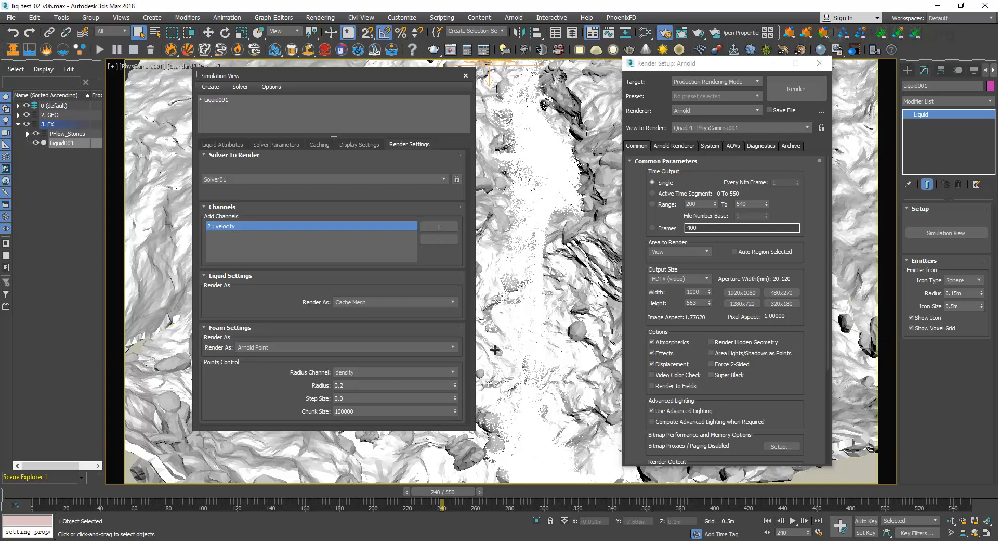
Try the Static radius channel for the foam's Arnold points, then restore density.
left_click(414, 373)
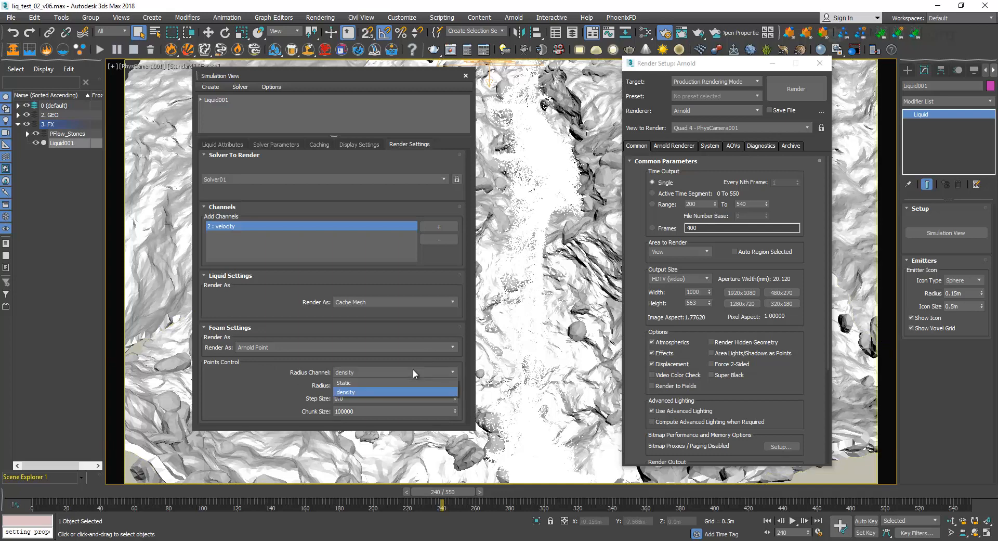
left_click(388, 369)
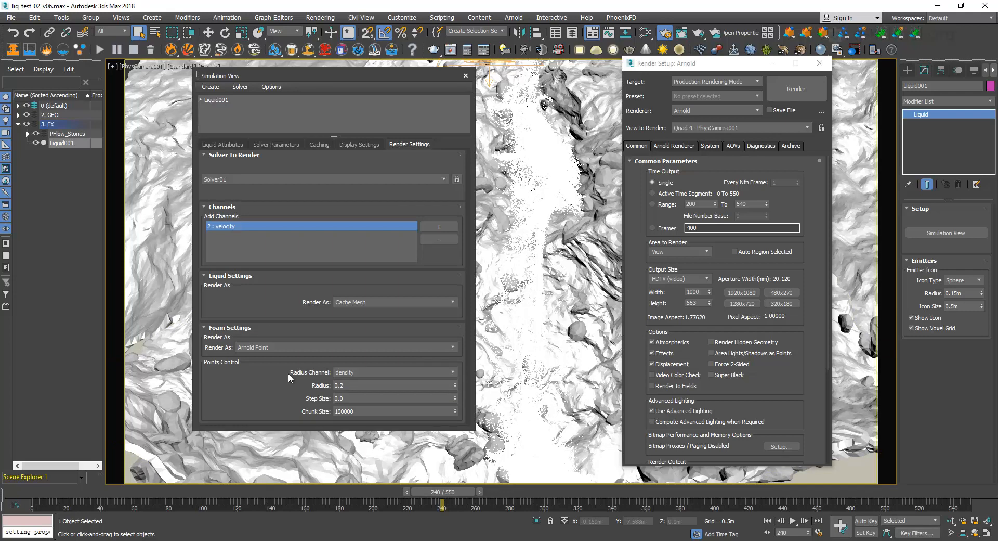
left_click(357, 371)
left_click(364, 383)
double_click(353, 383)
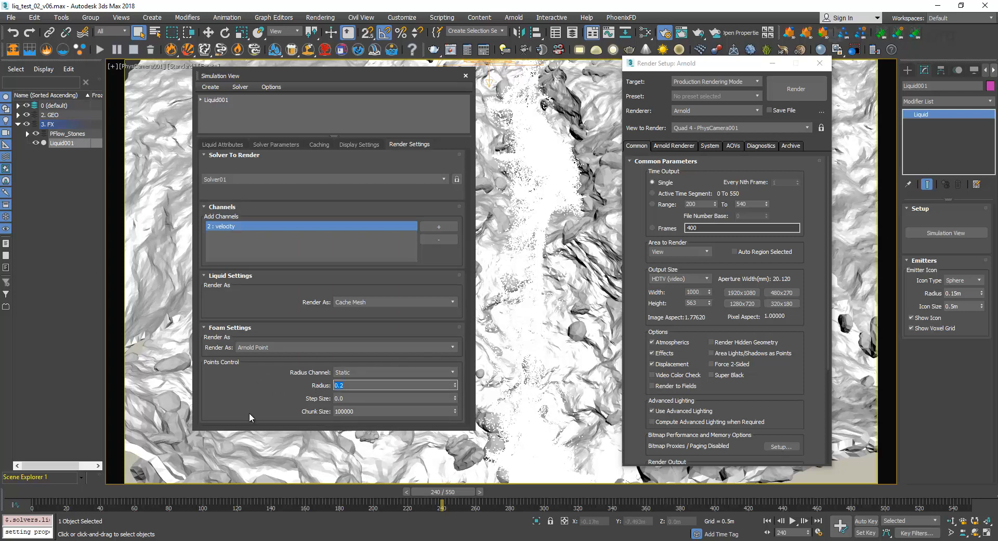
left_click(388, 371)
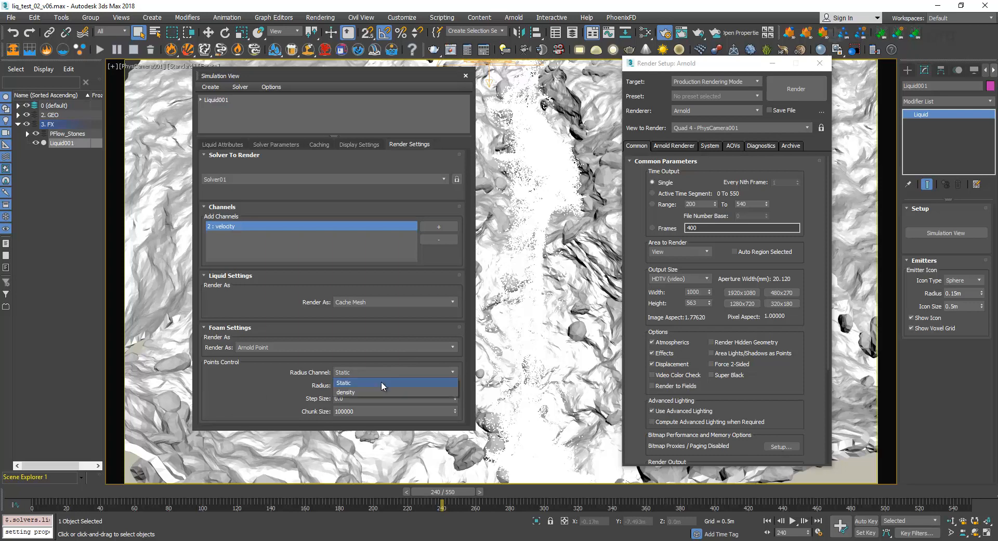
left_click(378, 390)
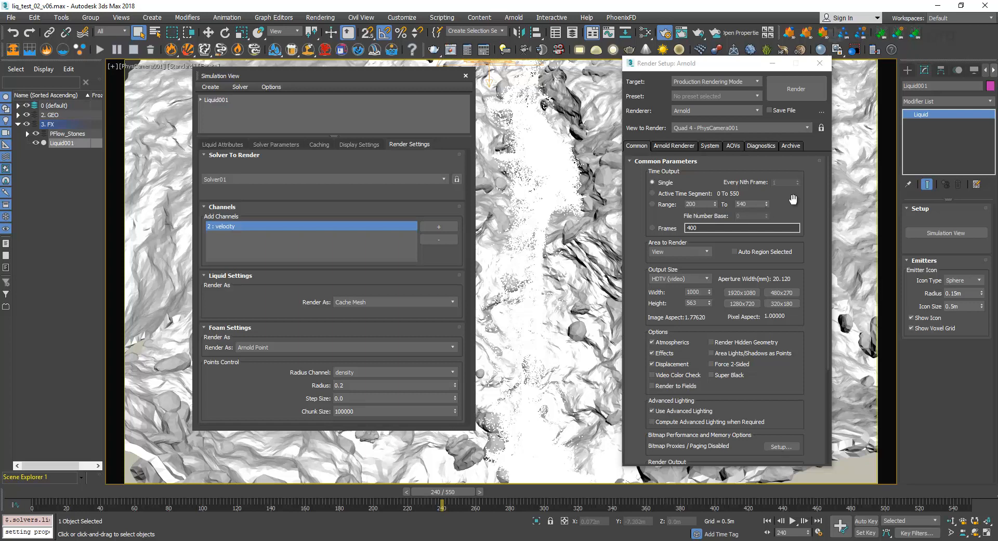
Close the Arnold Render Setup and open the Water material graph in the Slate Material Editor.
left_click(795, 259)
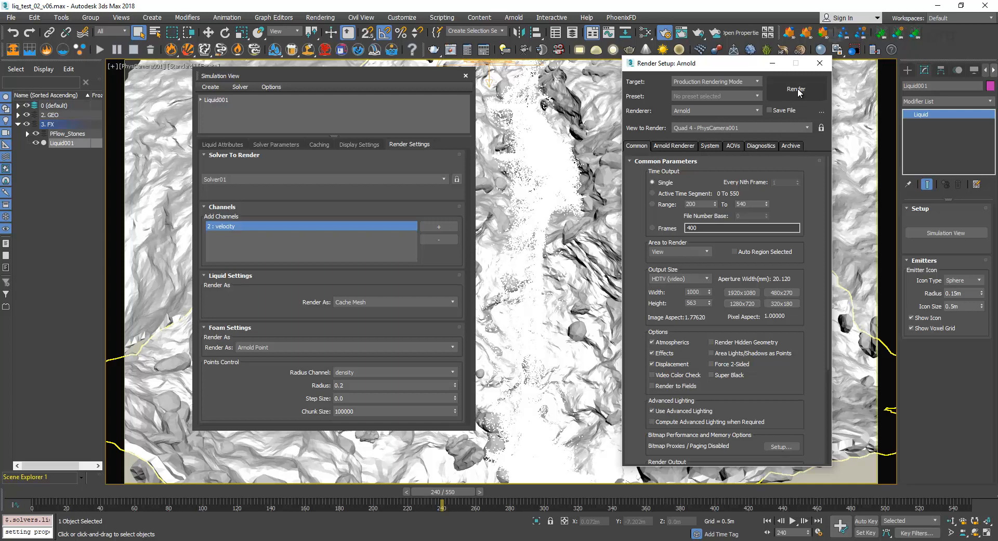
left_click_drag(735, 68, 652, 90)
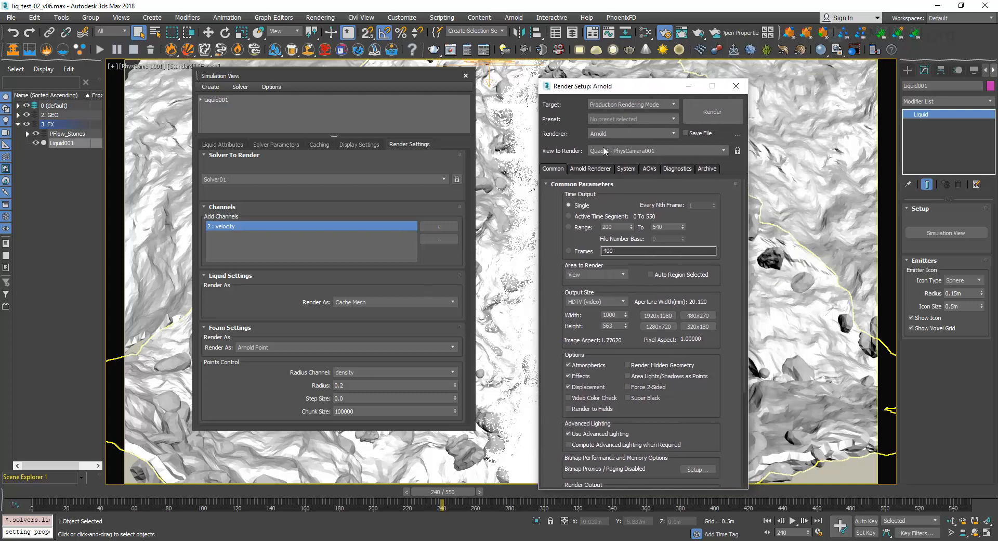
left_click(735, 86)
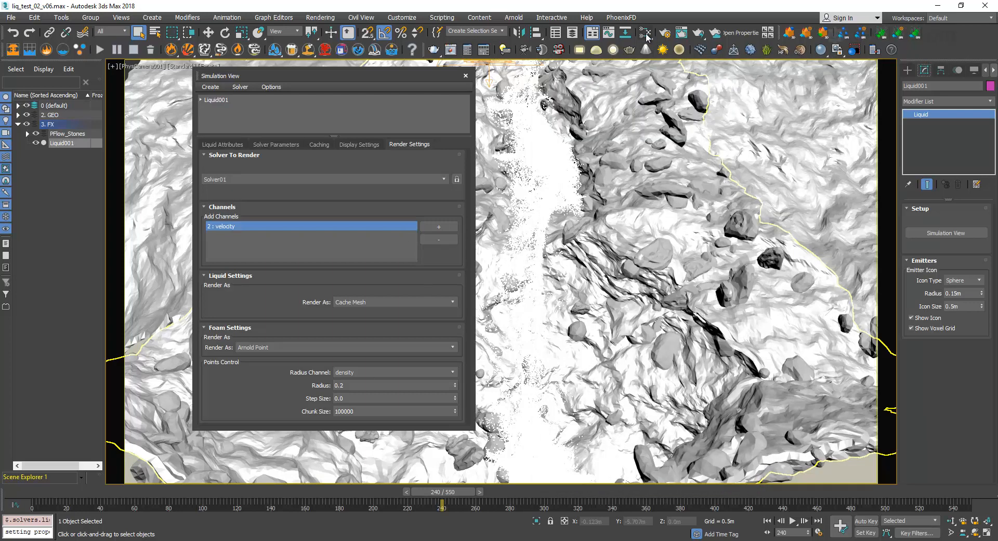
left_click(645, 33)
left_click_drag(649, 76, 623, 44)
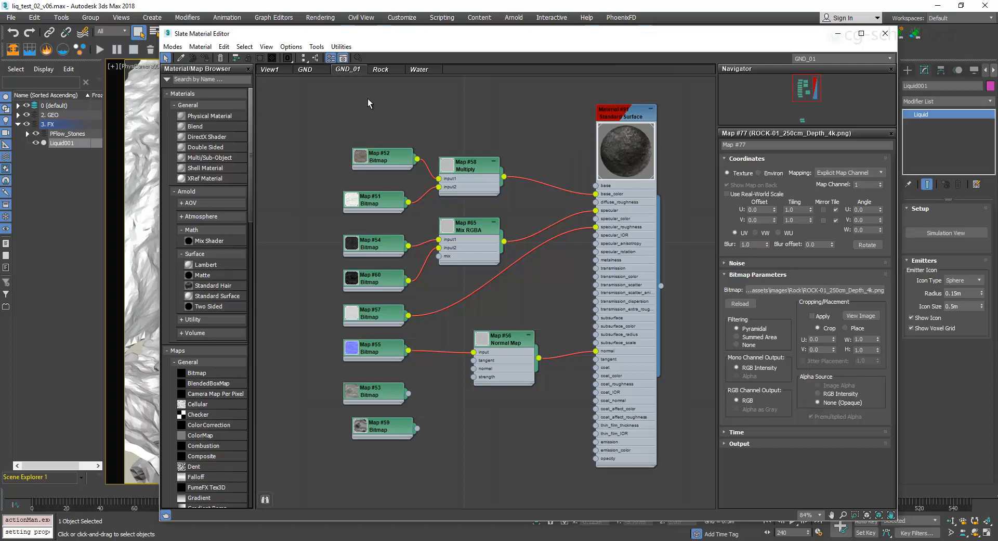
left_click(419, 70)
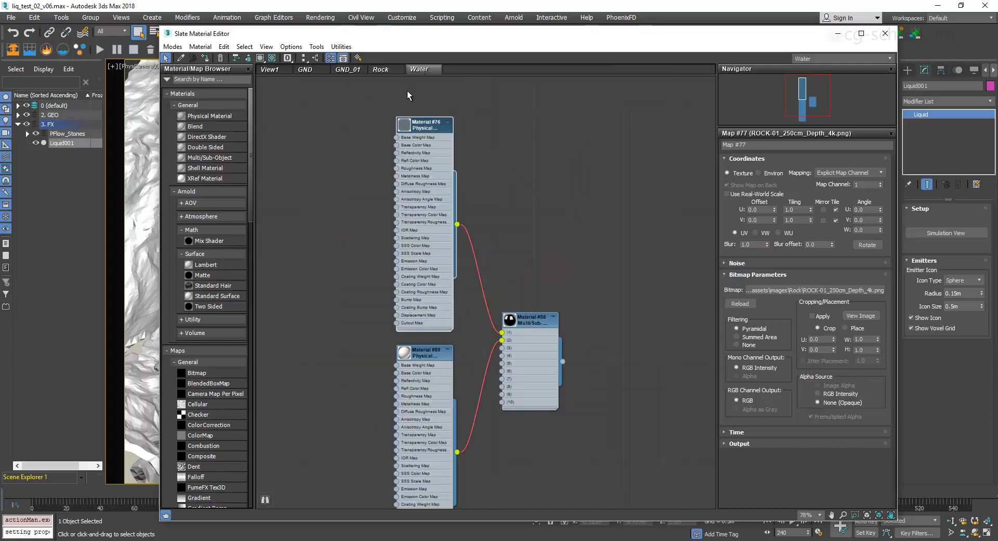
middle_click_drag(547, 252, 571, 218)
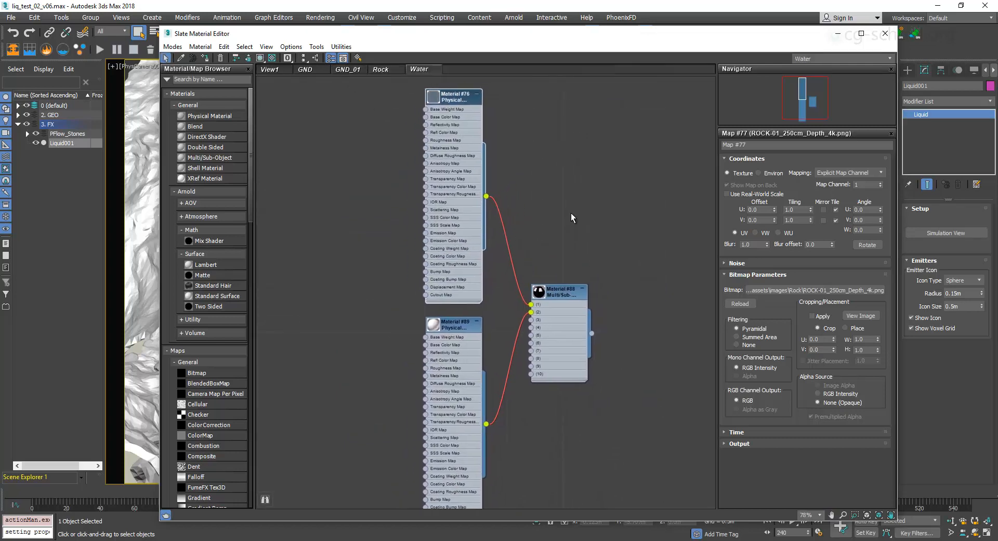
Inspect the basic parameters of Material #76, including its reflection and transparency colors, without changing them.
double_click(452, 100)
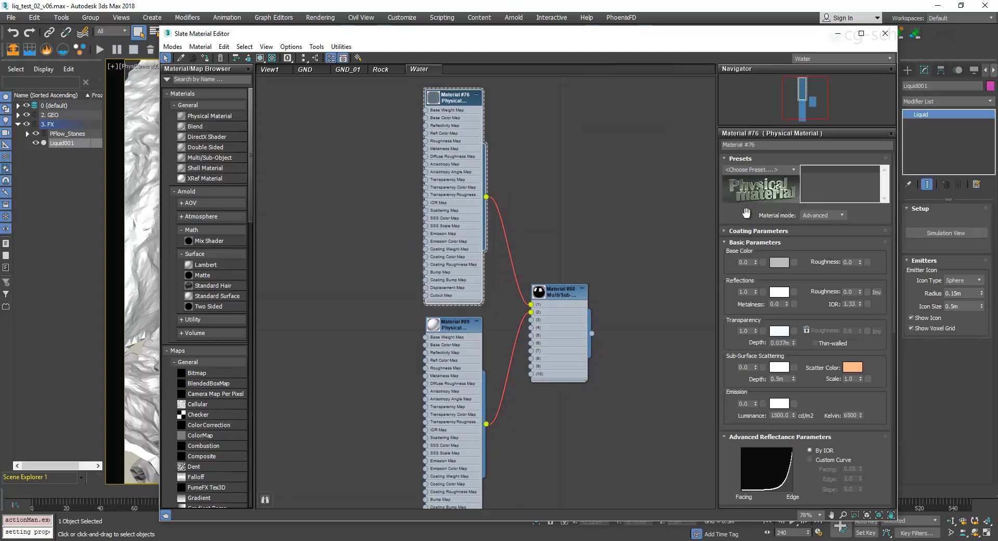
left_click_drag(745, 214, 742, 173)
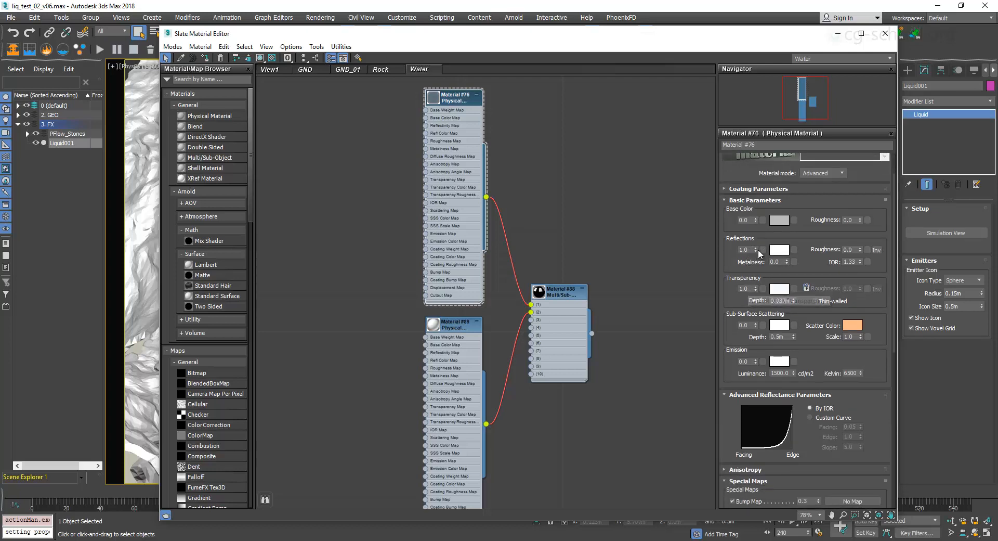
left_click(781, 252)
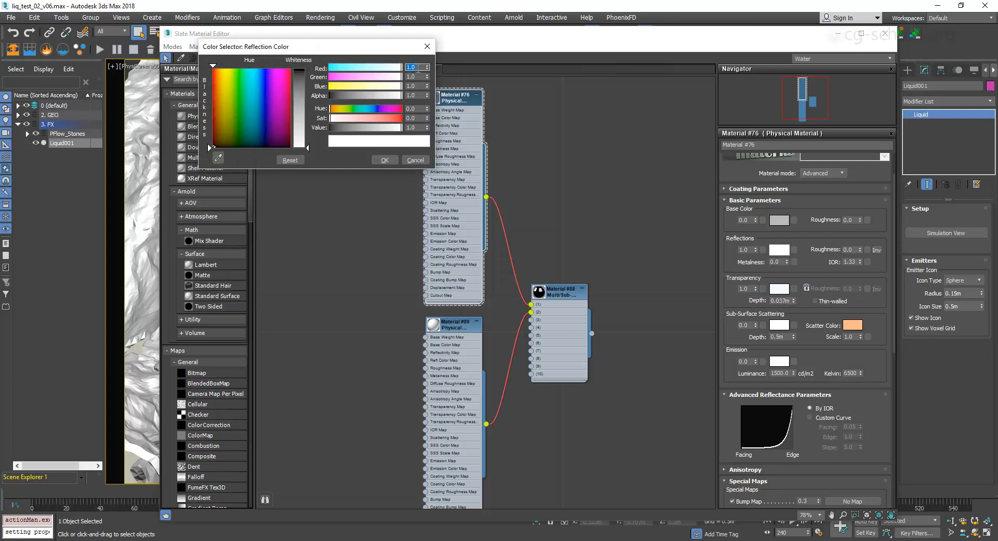
left_click(427, 46)
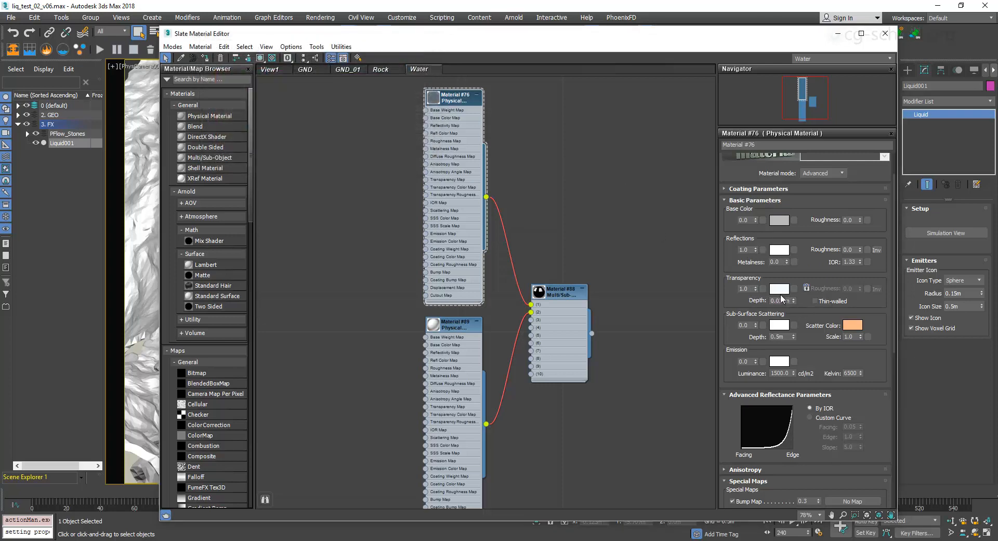
left_click(779, 289)
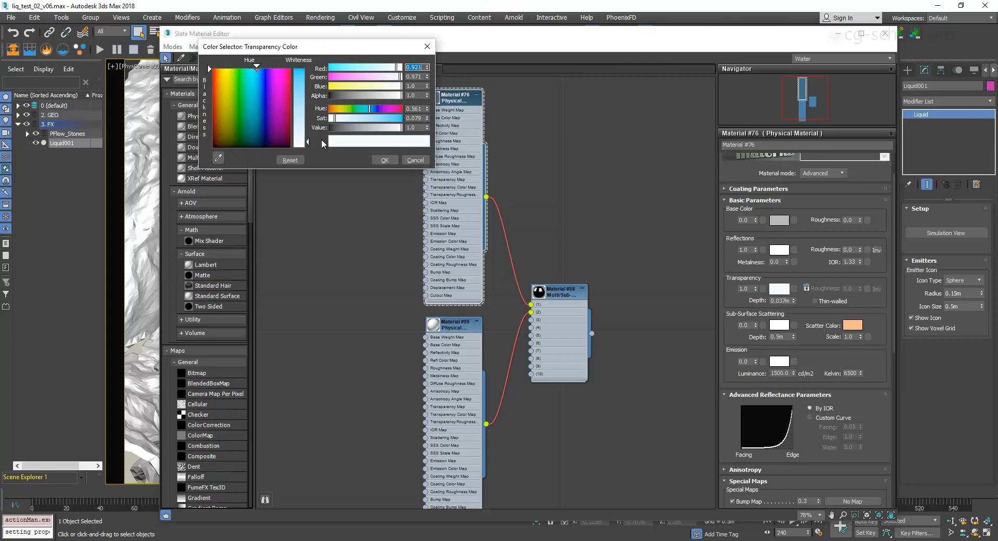
left_click(416, 161)
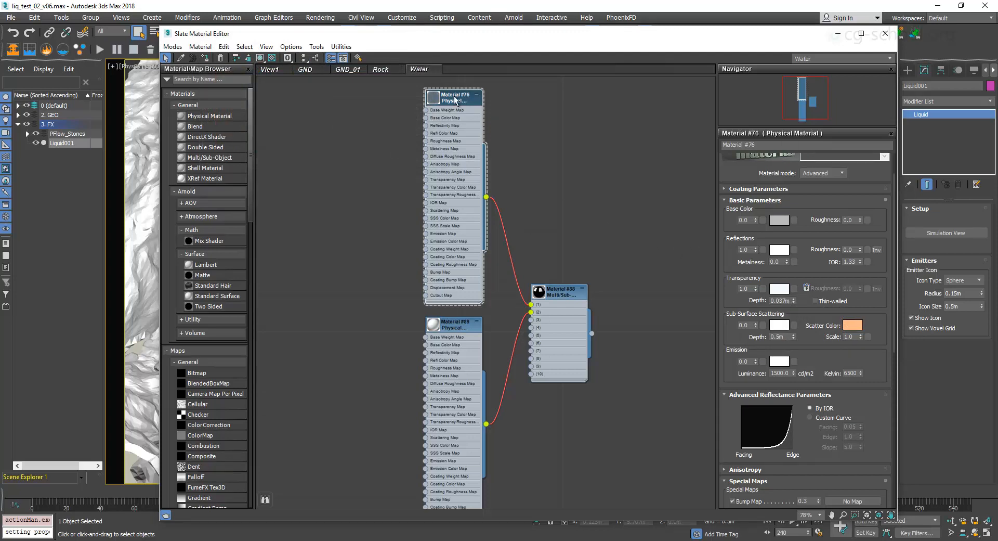
Enlarge the preview of Material #76 in the Water graph and set its transparency depth to 0.1 m.
double_click(434, 102)
left_click_drag(477, 172, 388, 213)
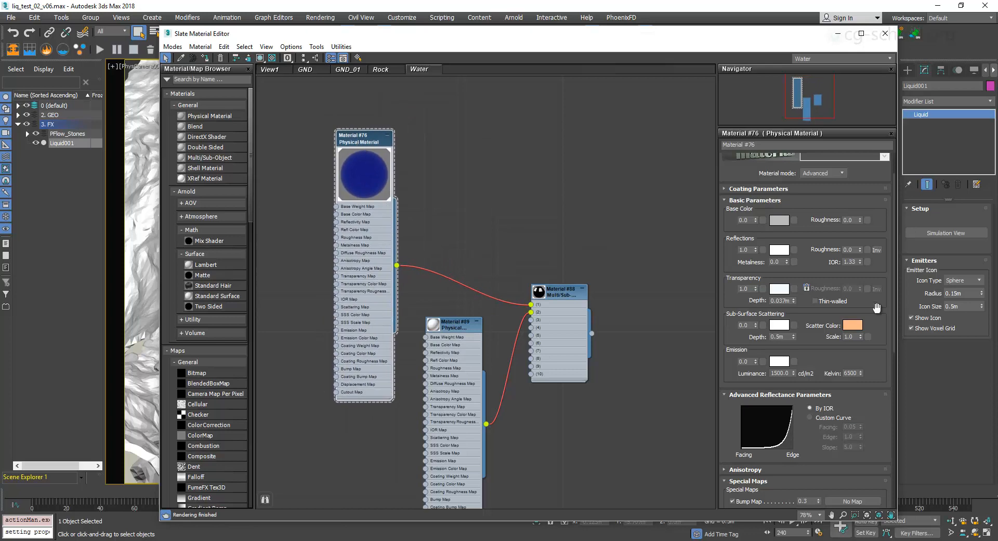
double_click(781, 301)
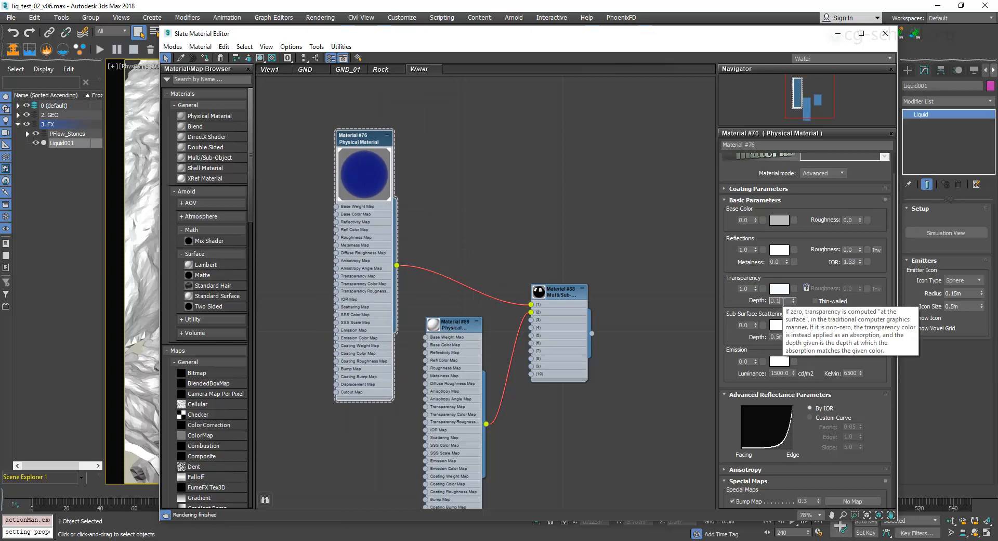
type("0.1")
key("Return")
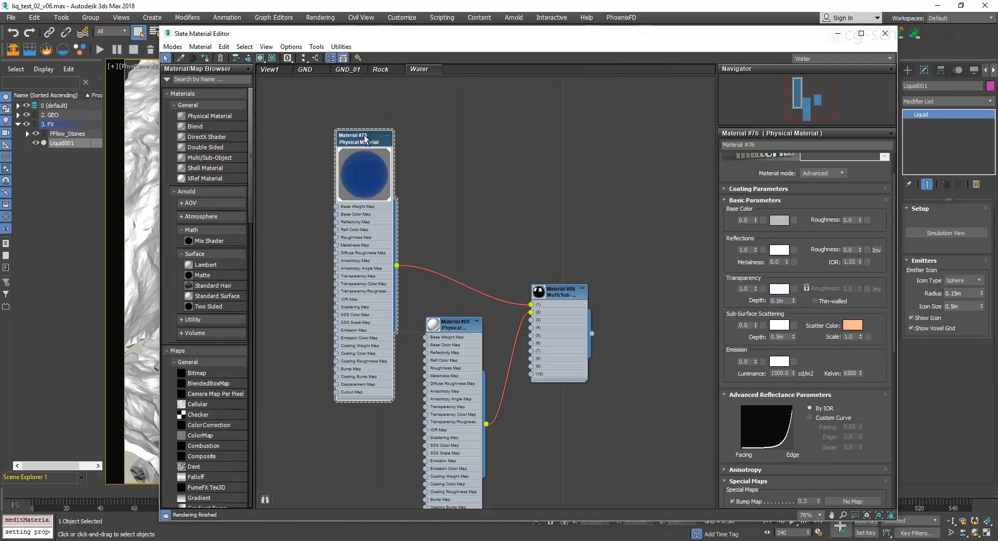
Try transparency depths of 1.0 m, 0.2 m and 0.075 m on Material #76, checking its transparency color in between.
double_click(788, 300)
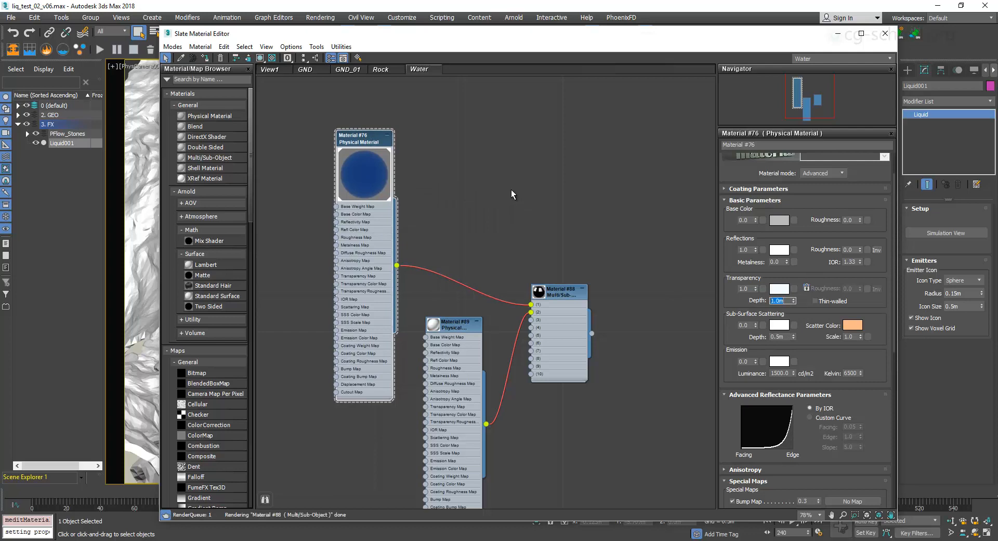
left_click(779, 289)
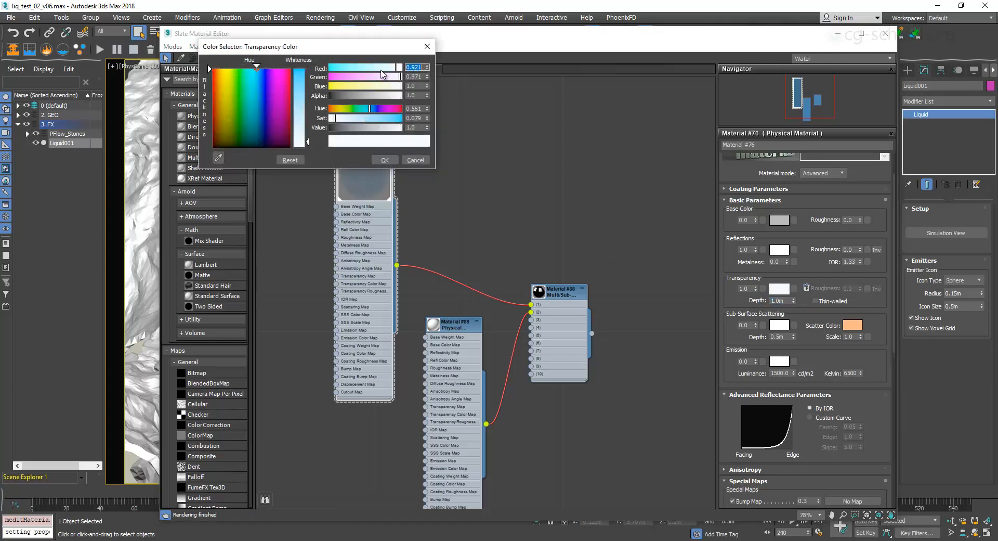
left_click(427, 46)
left_click_drag(784, 302, 723, 302)
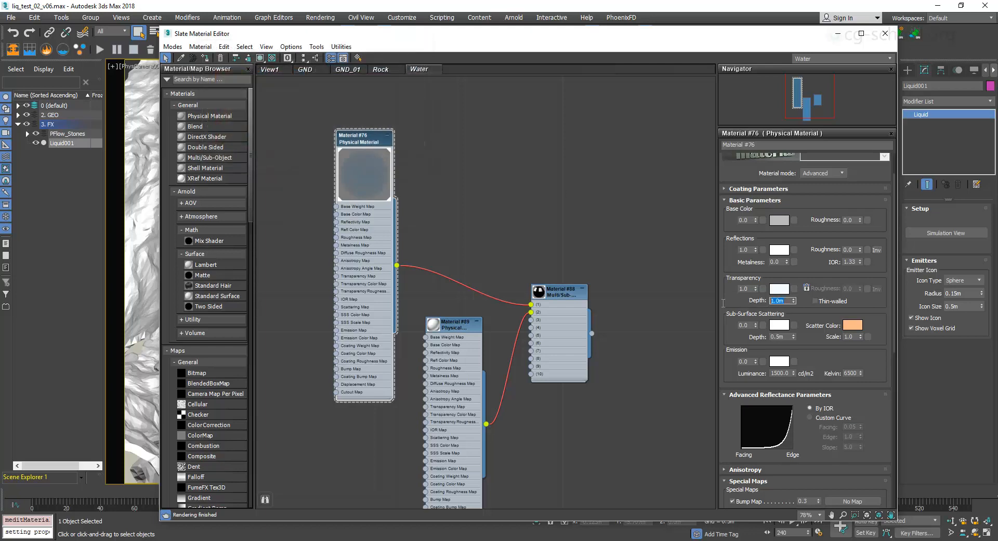
type("0.2")
key("Return")
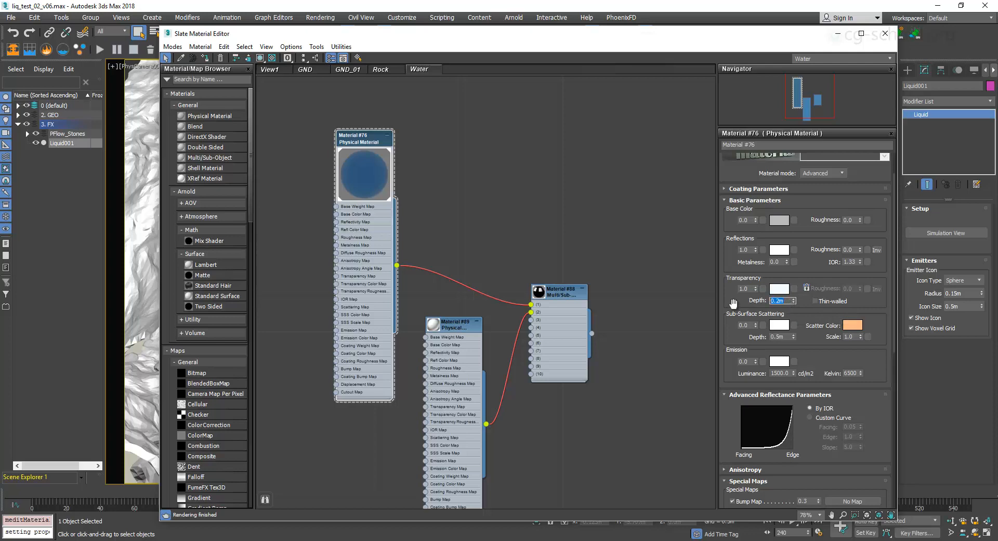
type("0.075")
key("Return")
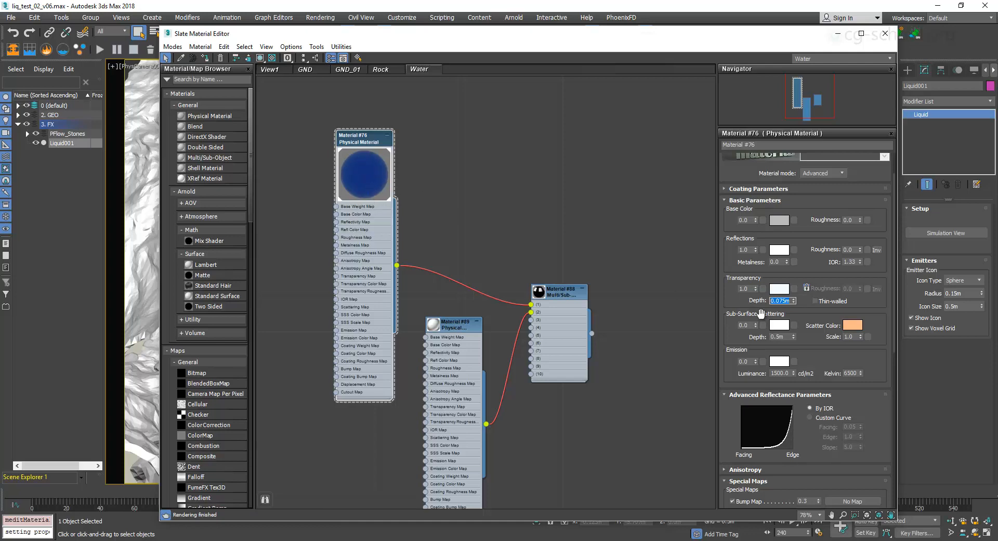
Set the transparency depth of Material #76 to 0.75 m and align its node above Material #89 in the Water graph.
left_click(782, 301)
mouse_move(781, 300)
left_click_drag(738, 304, 735, 284)
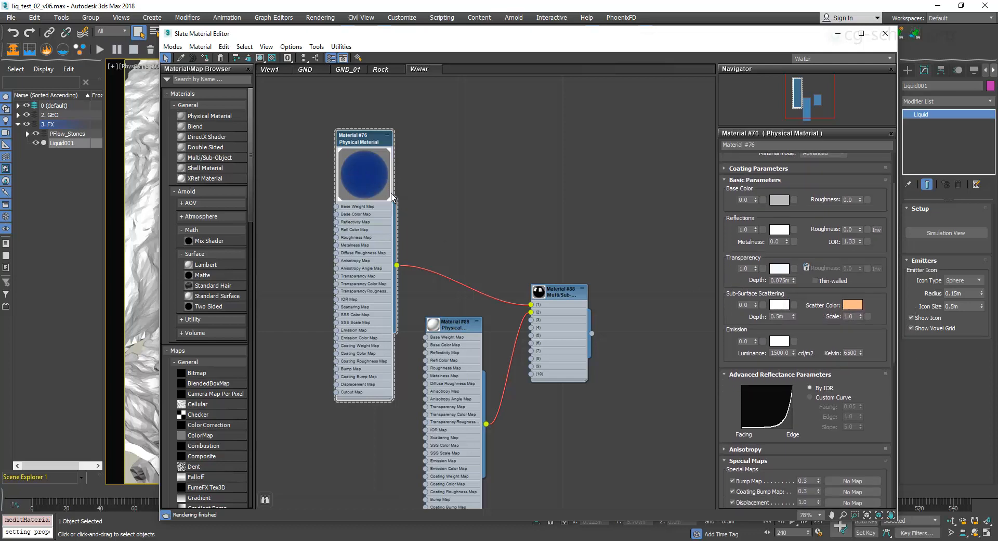
double_click(780, 280)
type(".75")
key("Return")
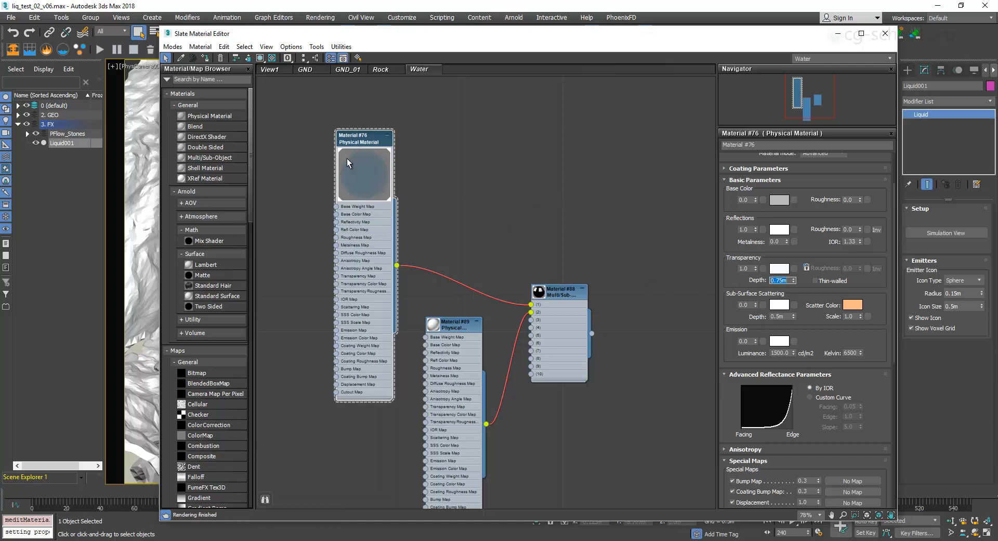
left_click_drag(362, 140, 453, 52)
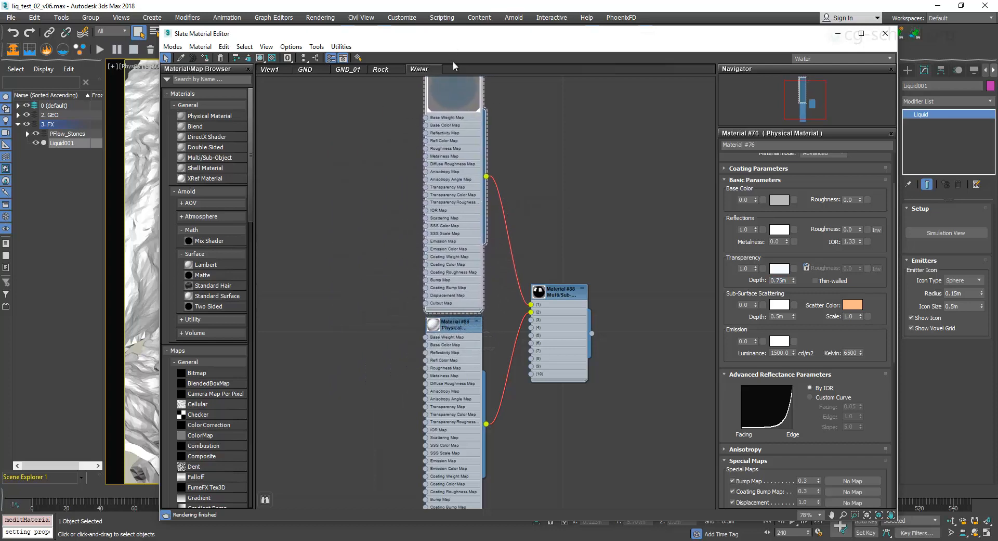
Inspect the basic parameters and base color of Material #89 without changing them.
double_click(451, 329)
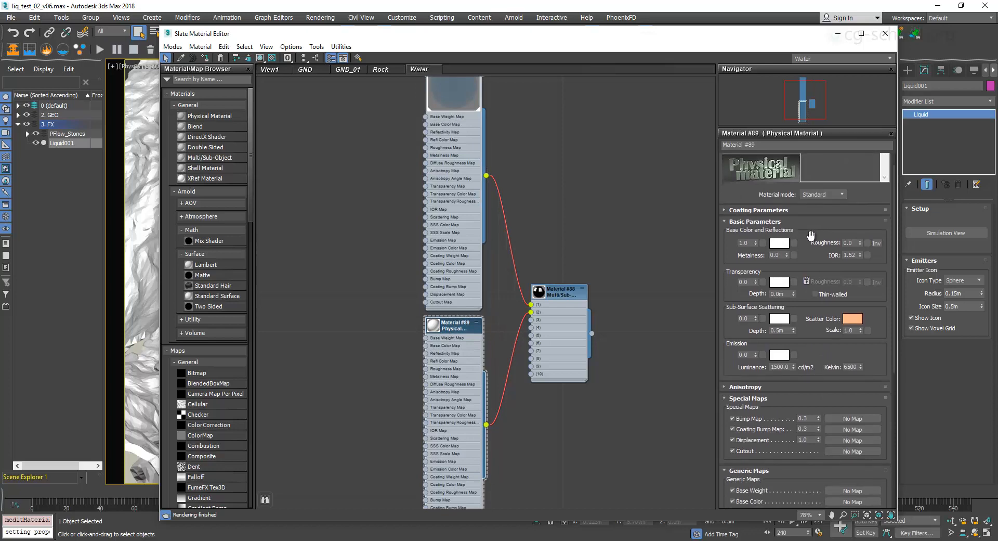
left_click_drag(745, 186, 754, 251)
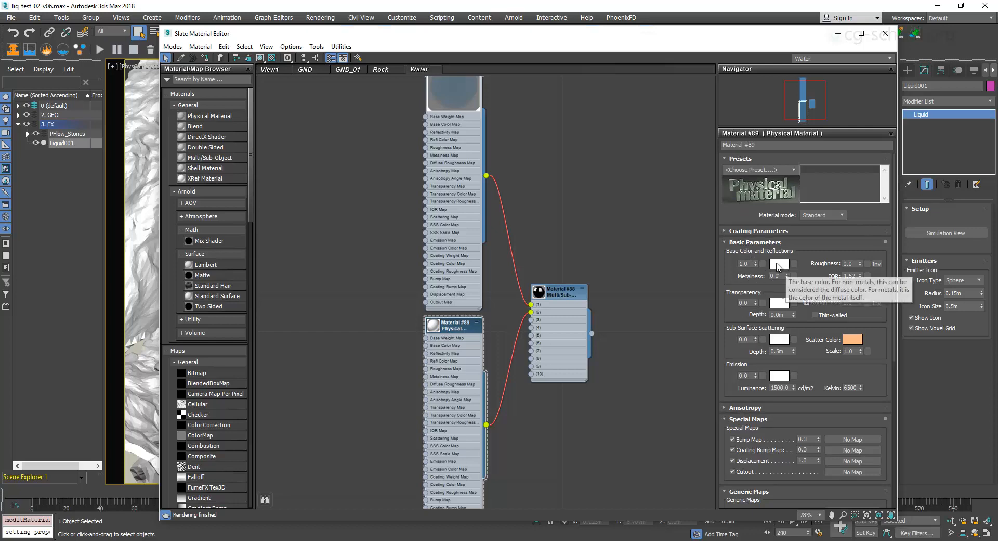
left_click(780, 264)
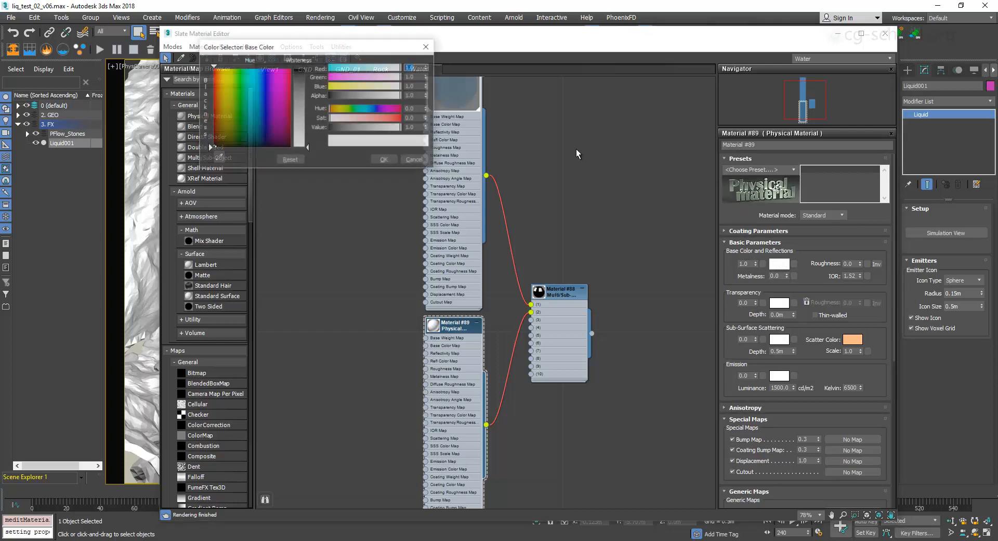
left_click(434, 35)
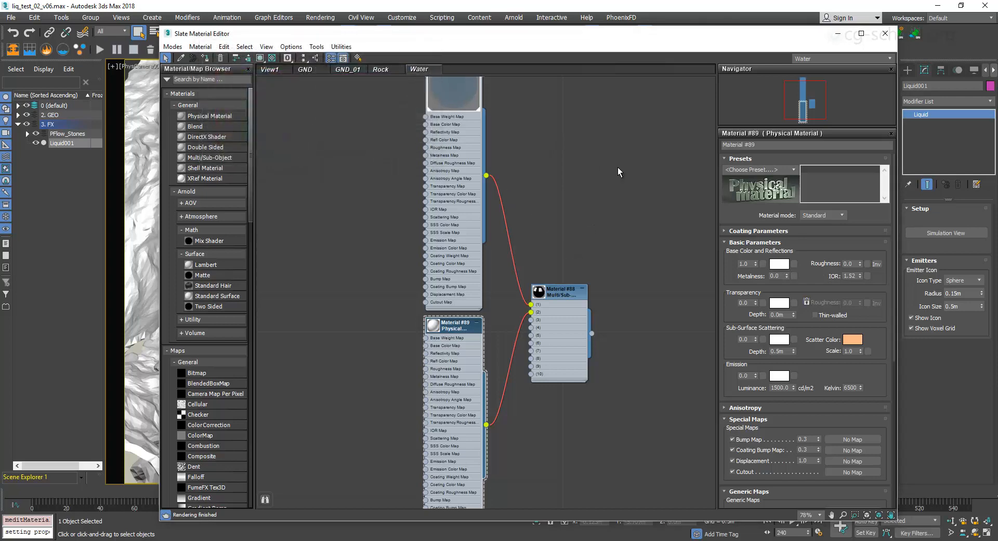
Review how the Multi/Sub-Object Material #88 assigns Material #76 and Material #89 to its first two IDs.
left_click_drag(661, 42, 639, 62)
left_click_drag(595, 159, 586, 211)
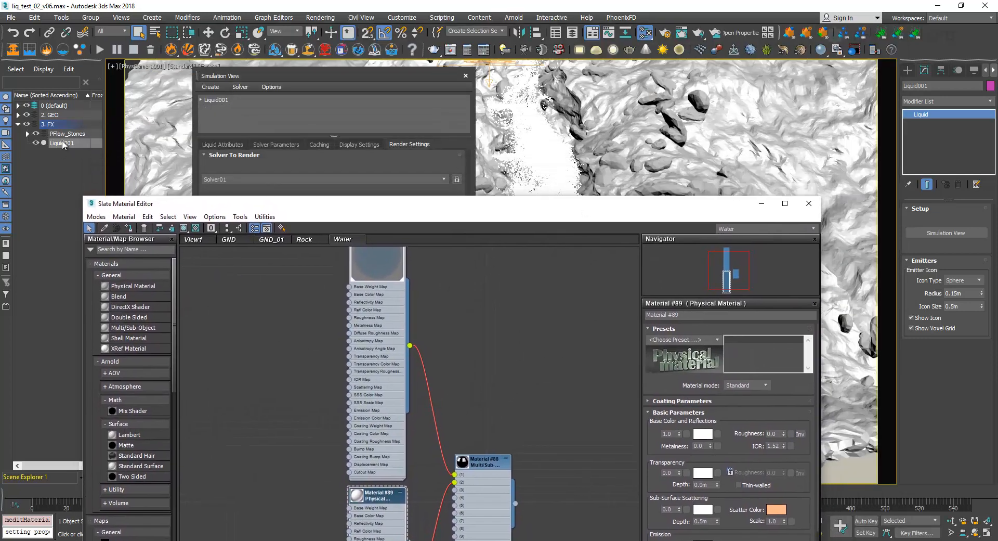
left_click_drag(427, 209, 446, 60)
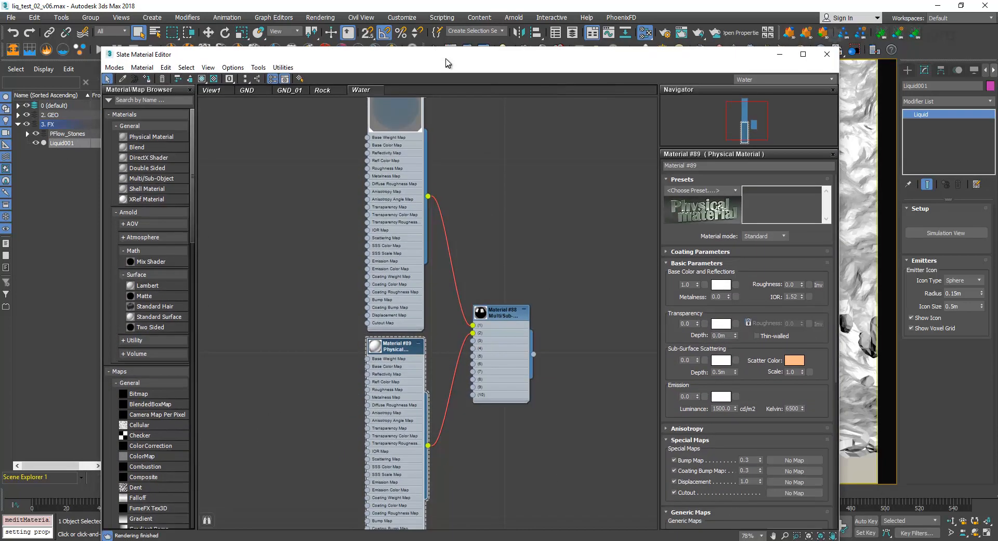
left_click(498, 310)
double_click(507, 316)
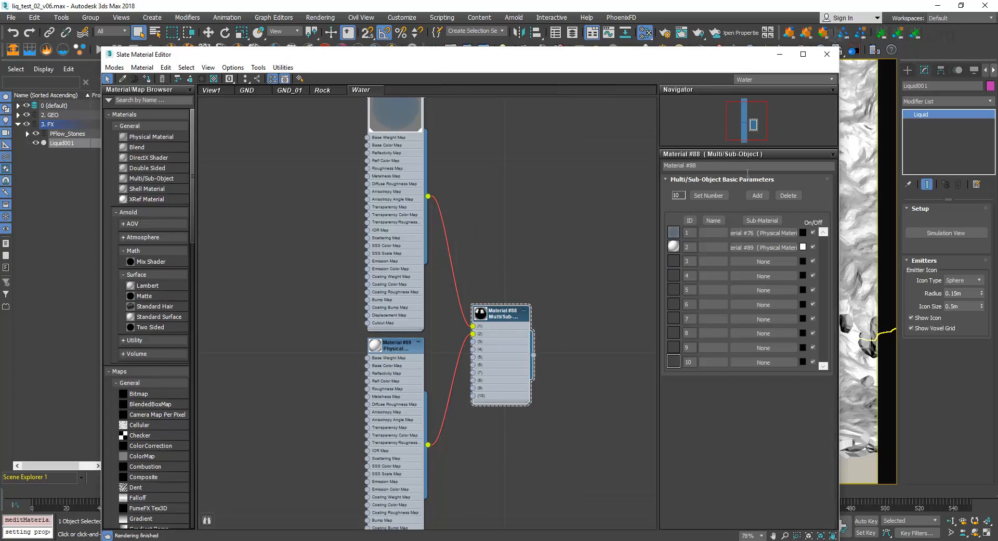
left_click_drag(693, 233, 653, 252)
mouse_move(510, 189)
middle_mouse_down()
mouse_move(533, 231)
mouse_move(505, 185)
middle_mouse_up()
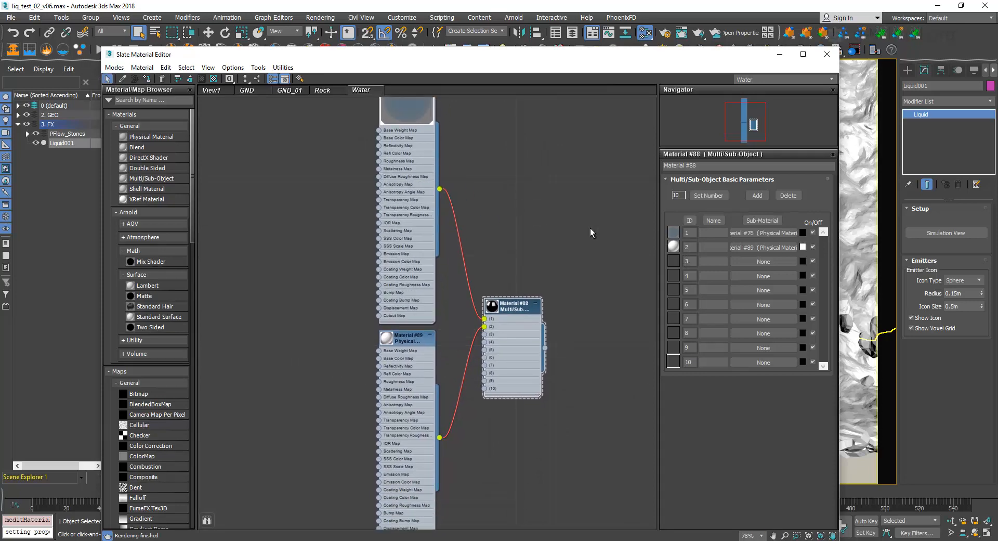
left_click(407, 343)
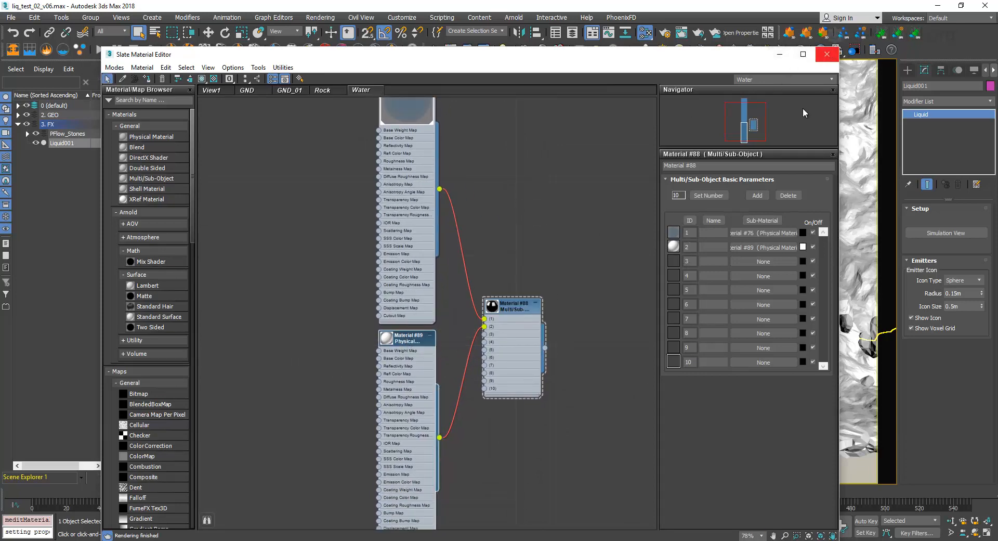
left_click(536, 327)
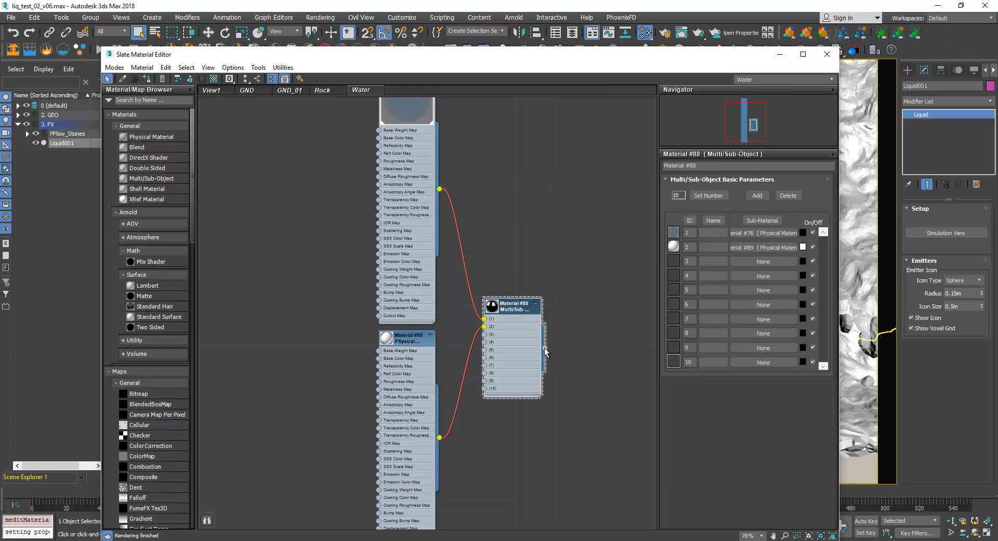
left_click_drag(546, 351, 587, 340)
left_click(575, 291)
Minimize the Slate Material Editor, close the Simulation View, and render frame 240 from PhysCamera001 with the current Arnold Render Setup.
left_click(780, 54)
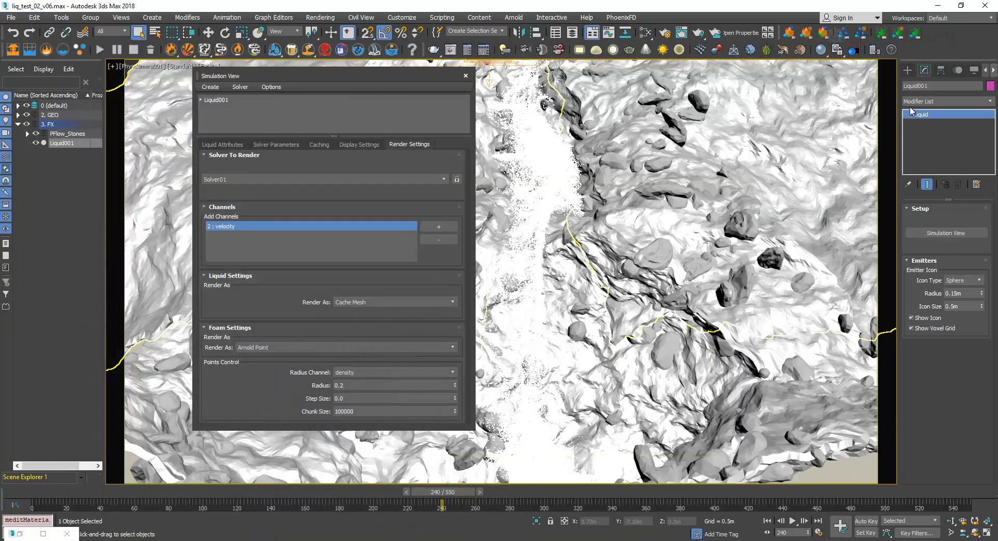
left_click(466, 78)
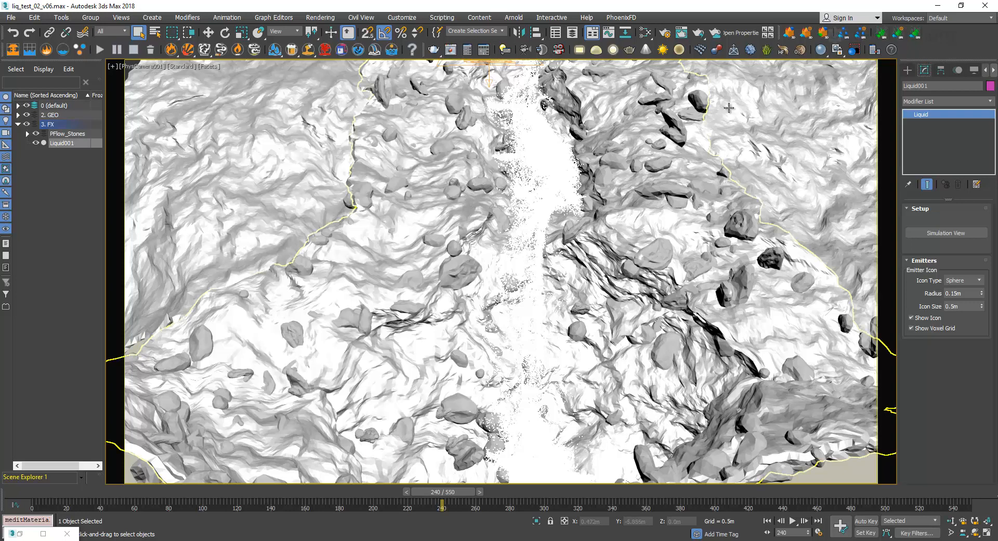
left_click(664, 34)
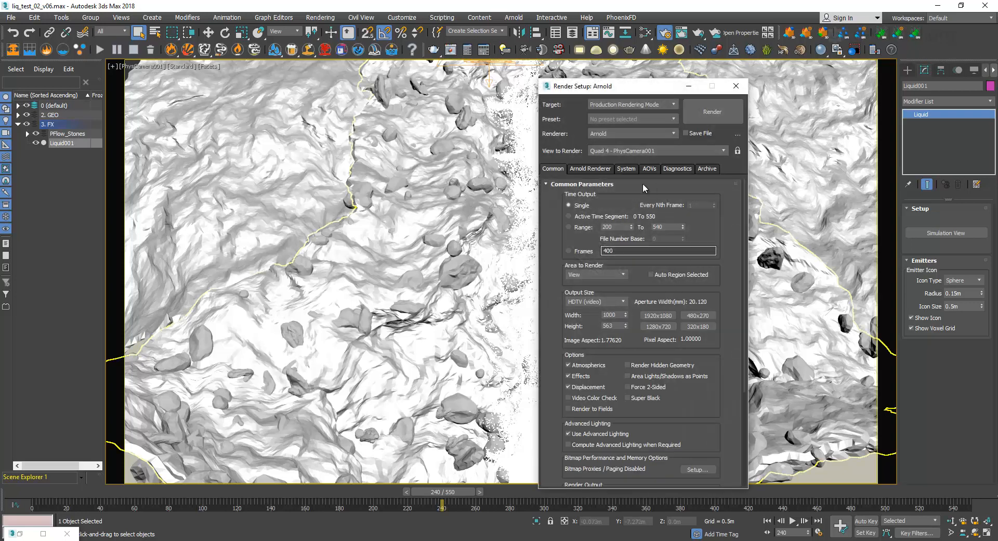
scroll(642, 183, "down", 3)
left_click_drag(642, 87, 590, 63)
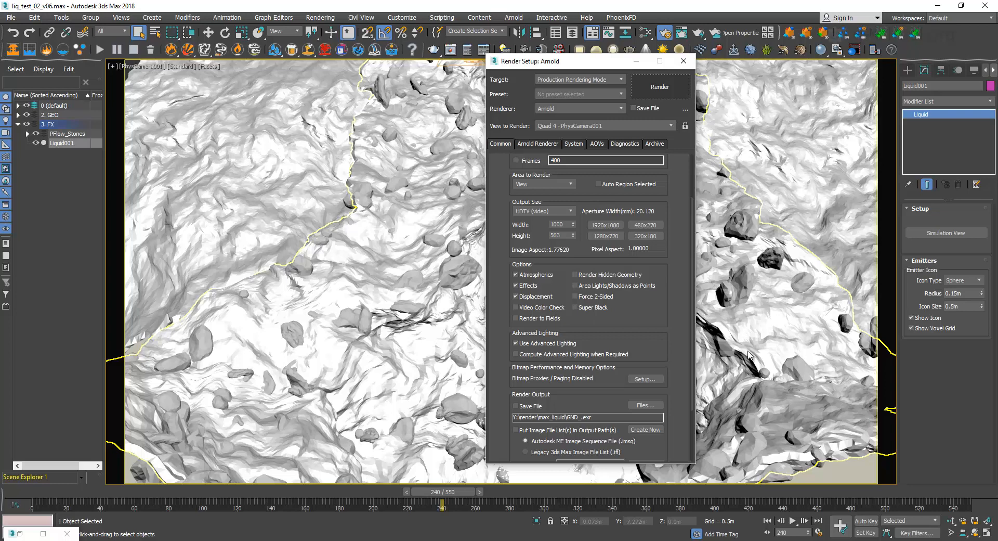
key("shift+q")
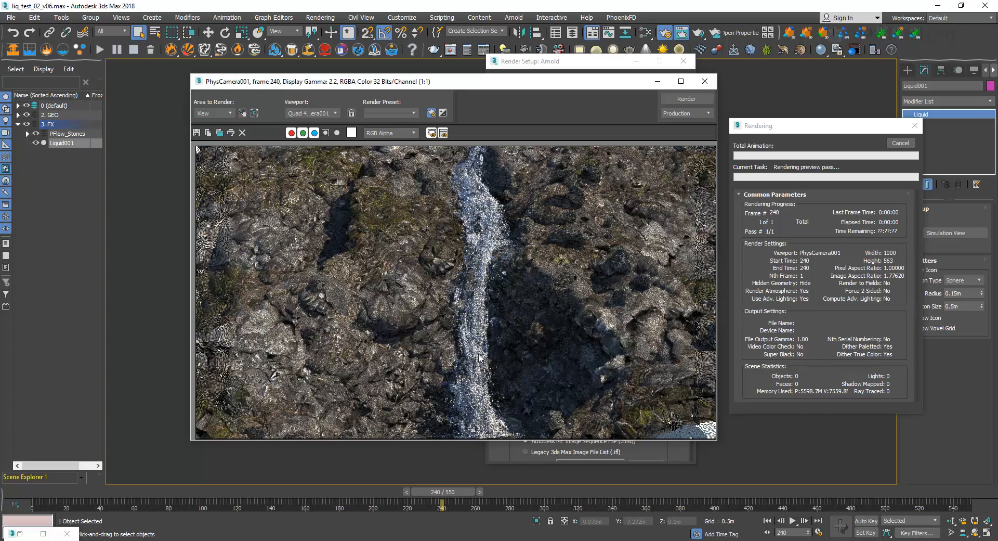
Examine the waterfall's water and foam in the frame 240 render at close range, and cancel the render.
scroll(479, 359, "up", 1)
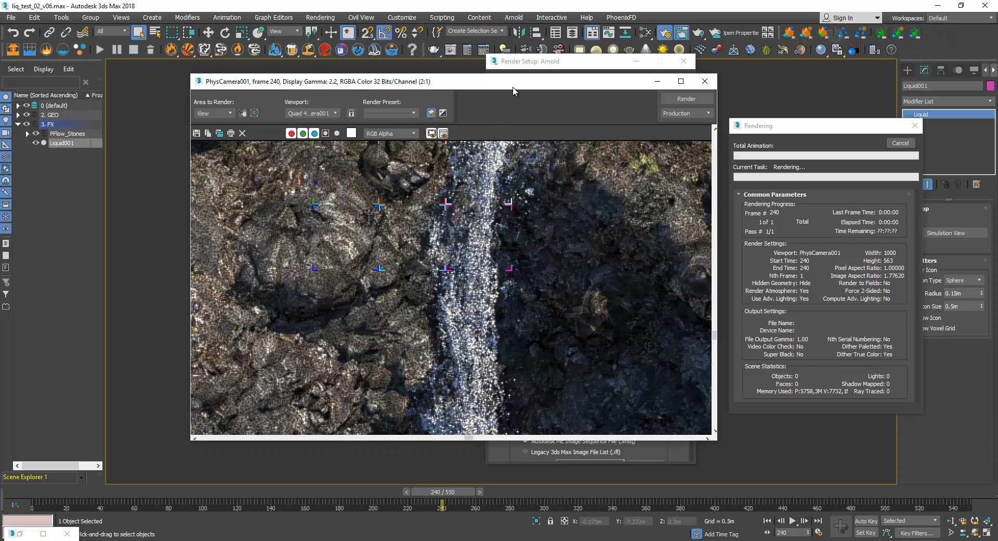
left_click_drag(513, 86, 467, 76)
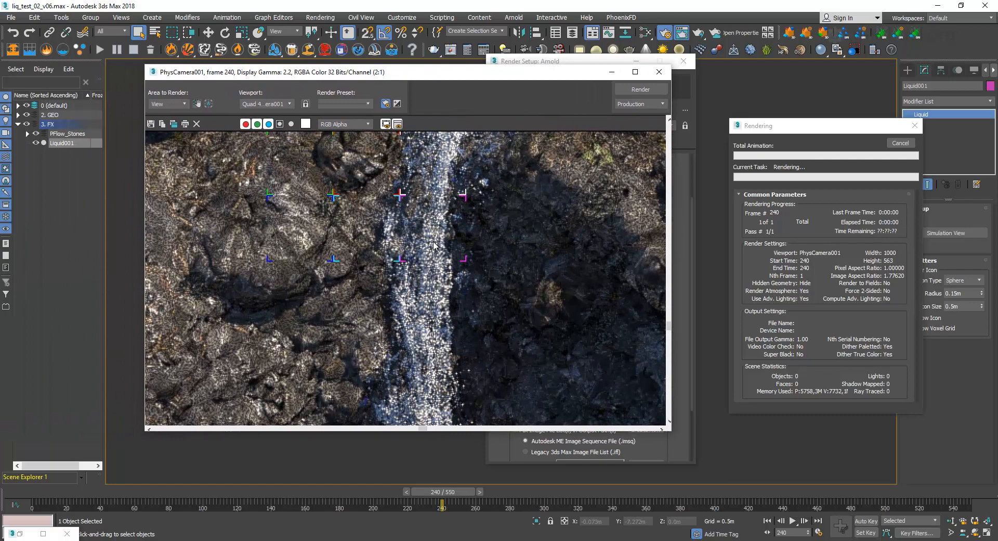
scroll(434, 244, "down", 1)
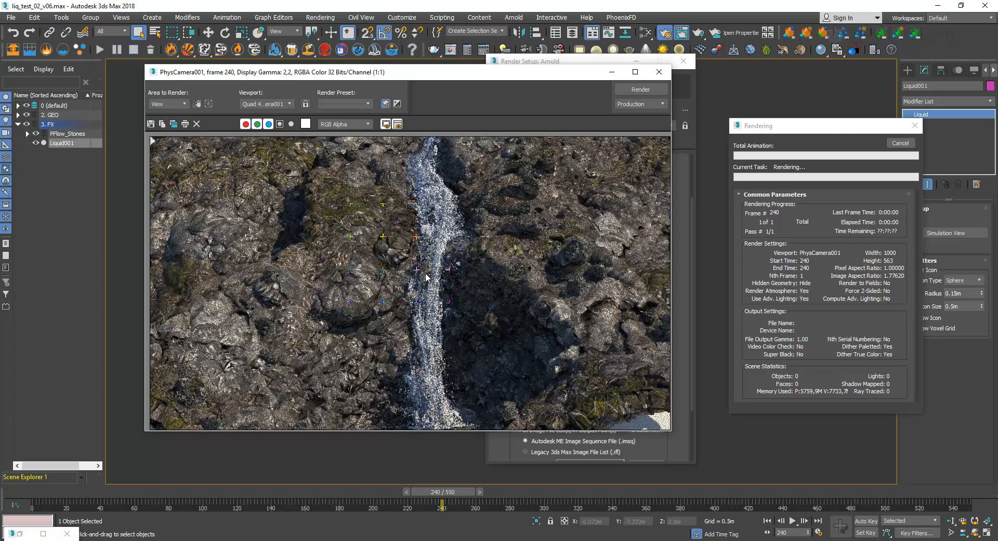
scroll(426, 276, "up", 1)
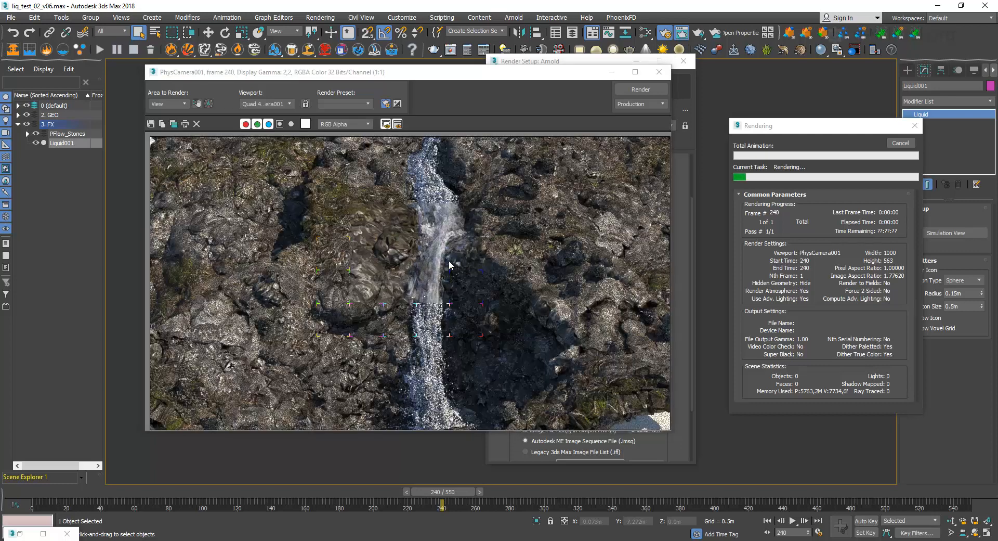
scroll(444, 258, "up", 1)
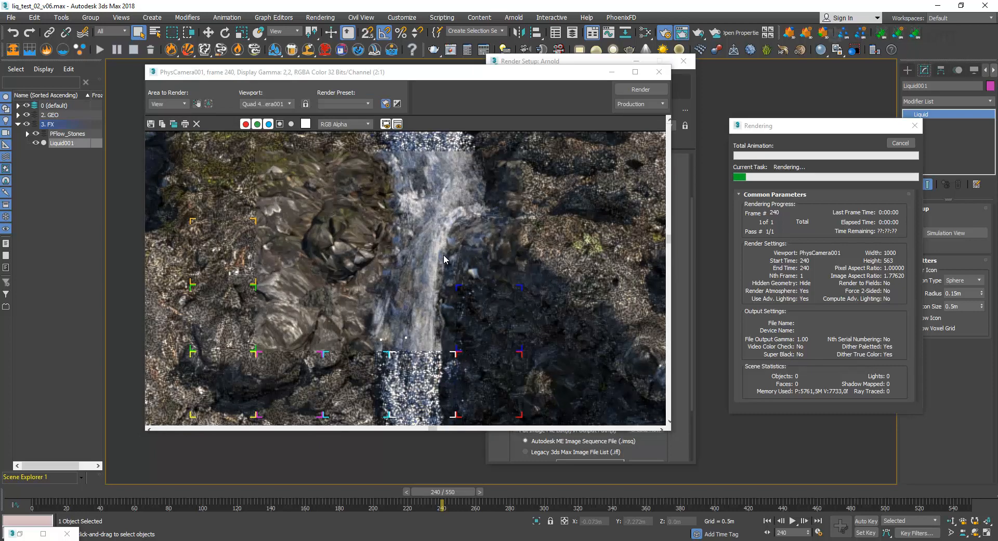
scroll(444, 258, "down", 1)
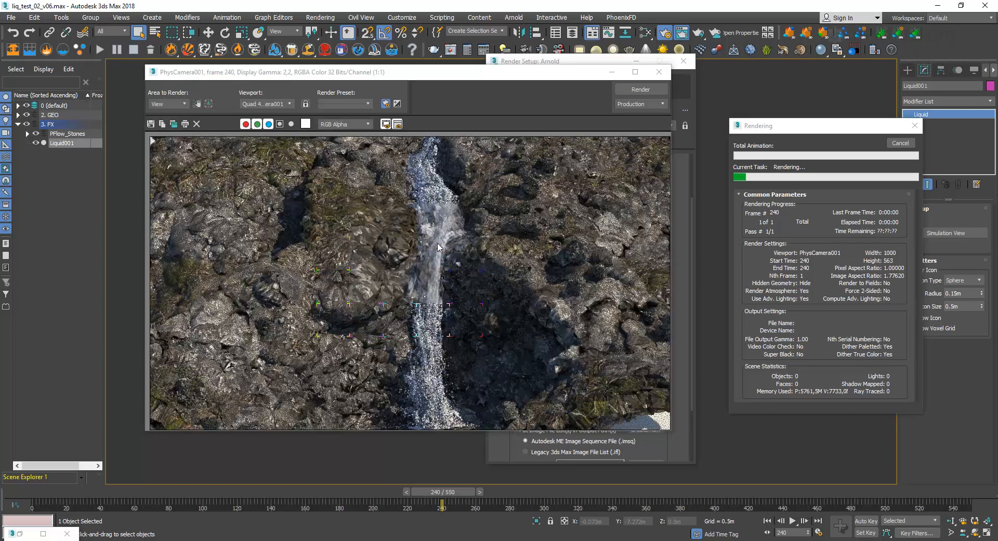
left_click(891, 145)
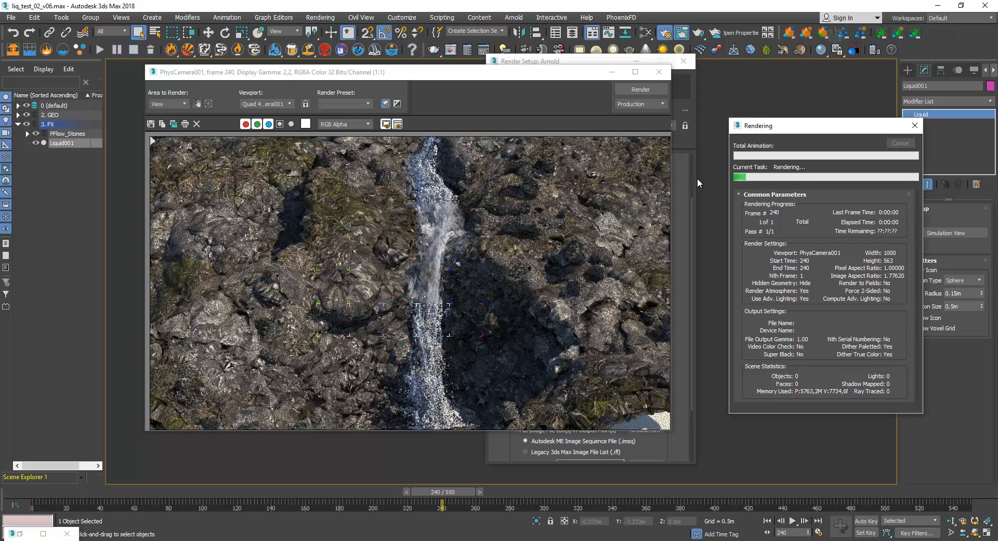
left_click(659, 72)
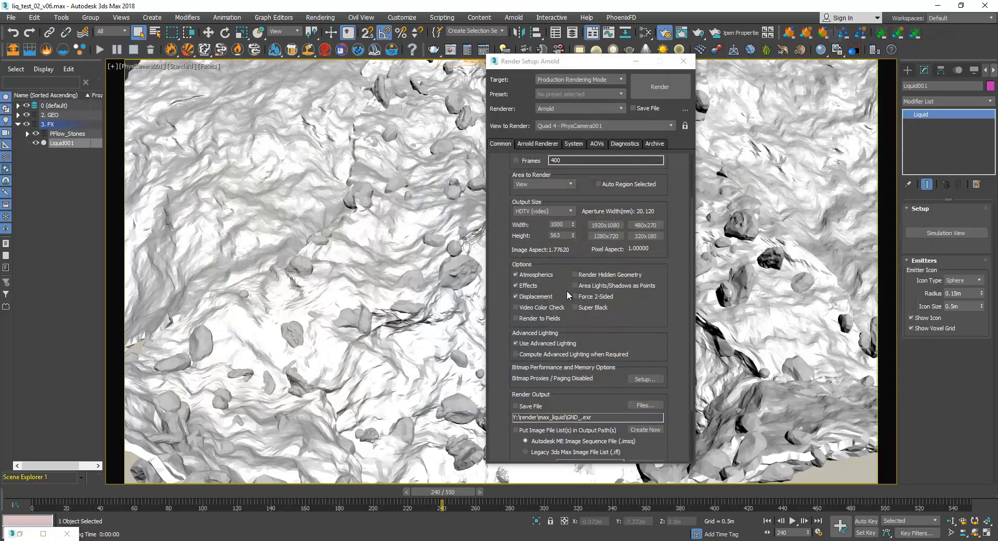
Close the Render Setup, reopen the Simulation View of Liquid001, and set the foam's Arnold point radius to 0.075.
left_click(685, 62)
left_click(939, 234)
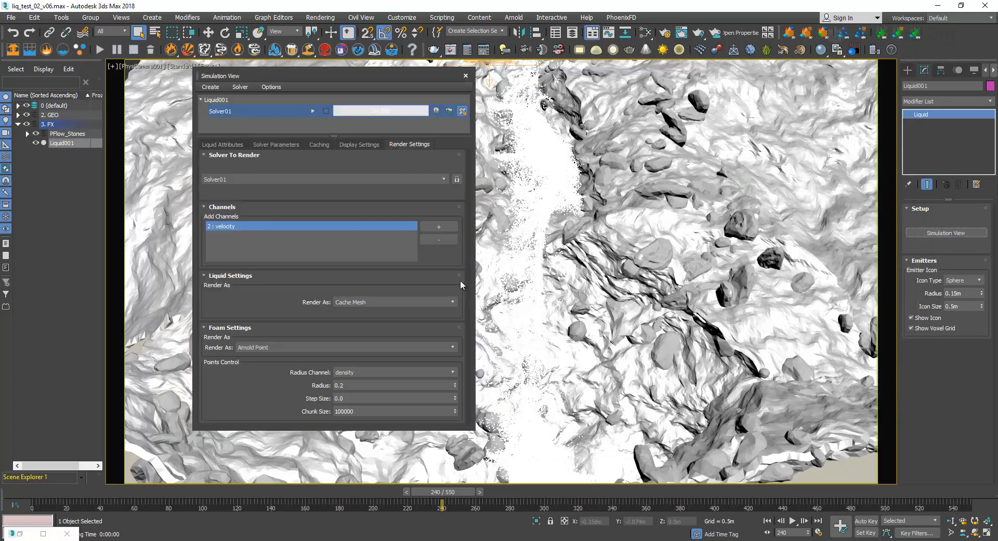
double_click(338, 385)
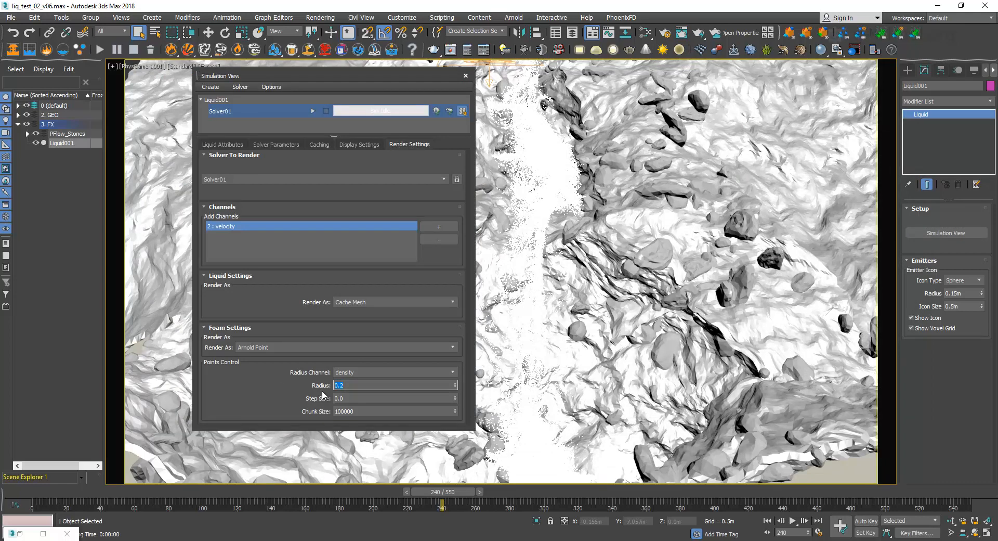
type("0.1")
key("Return")
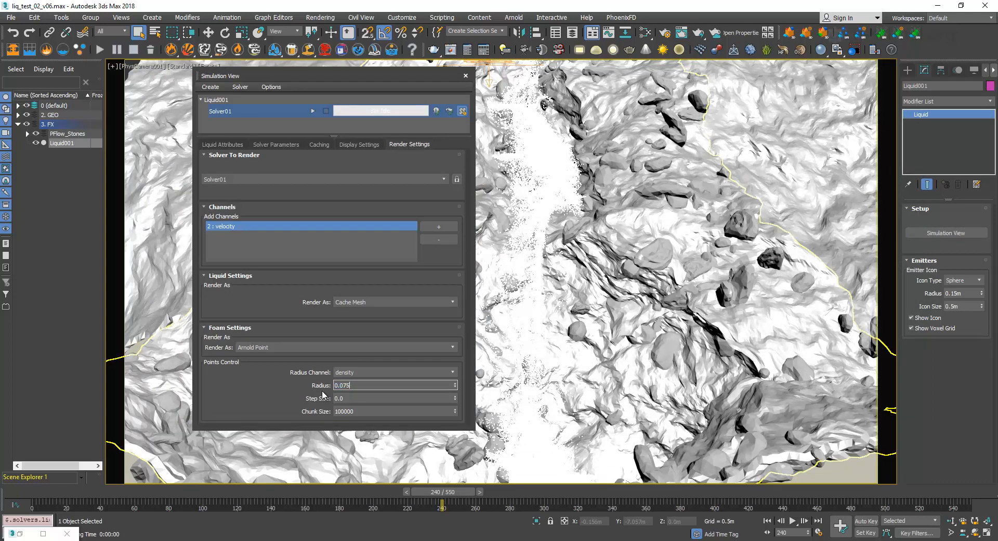
left_click(254, 416)
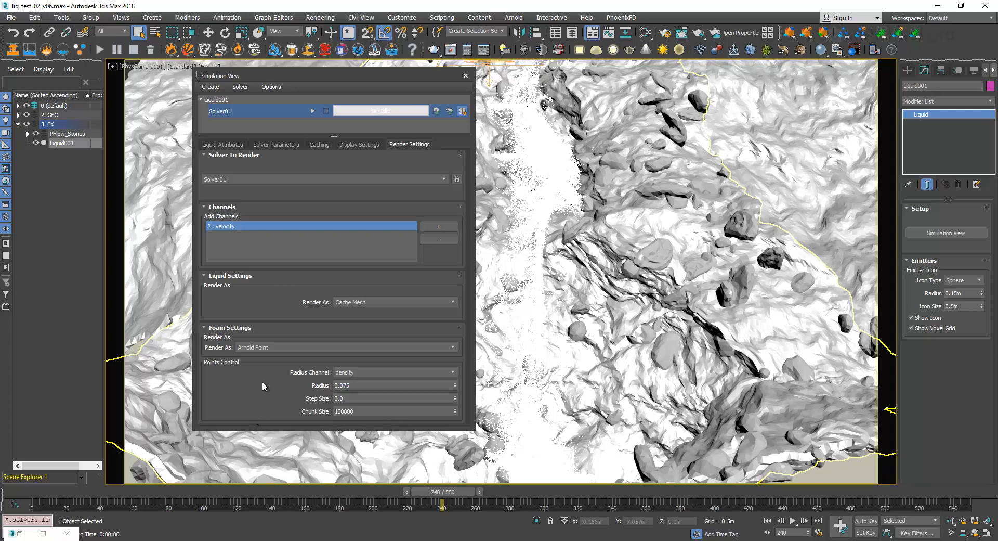
Render frame 240 from PhysCamera001 with the current Arnold Render Setup and examine the waterfall's foam at close range.
left_click(666, 33)
left_click(660, 87)
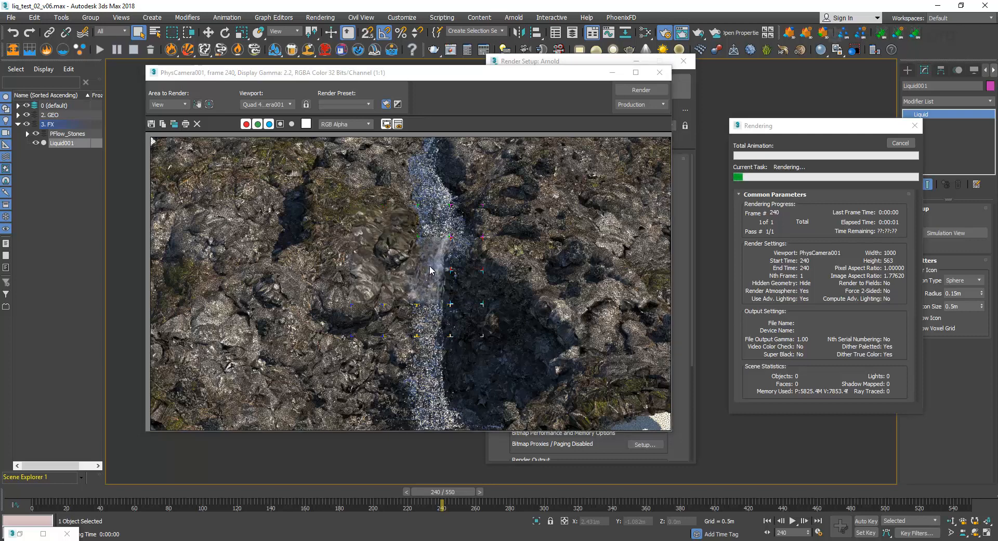
scroll(430, 269, "up", 1)
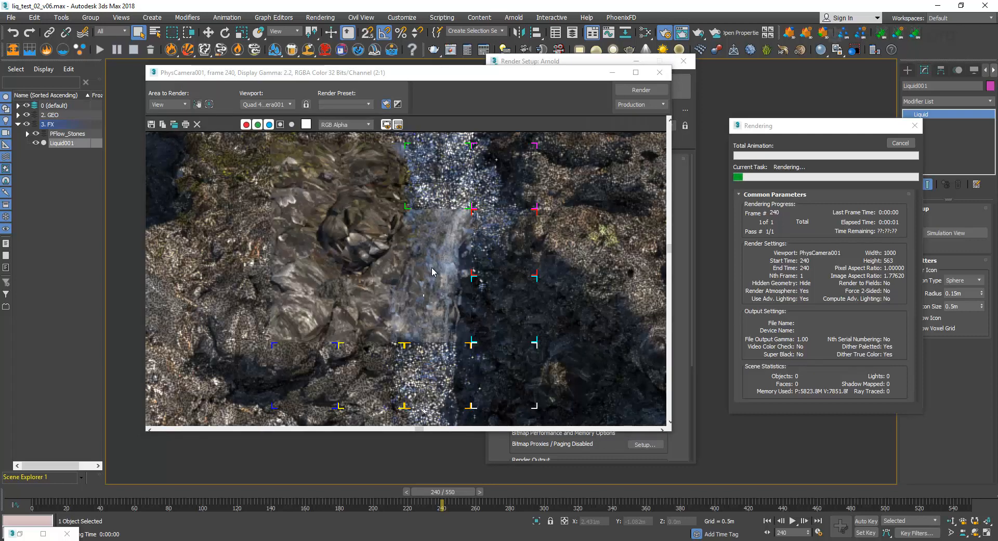
scroll(432, 267, "down", 1)
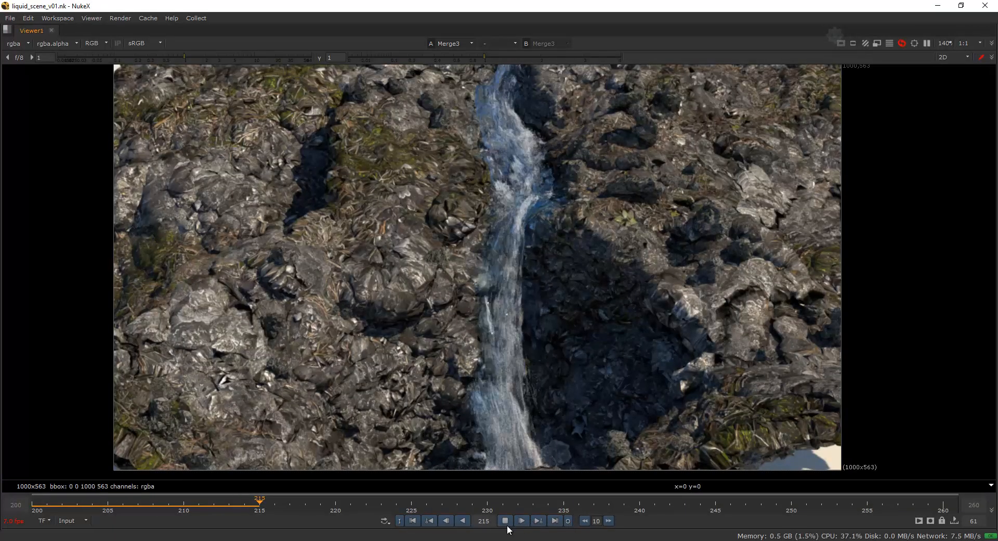
Switch to NukeX and review the Merge3 waterfall composite by playing the sequence, including a replay from its first frame.
left_click(504, 520)
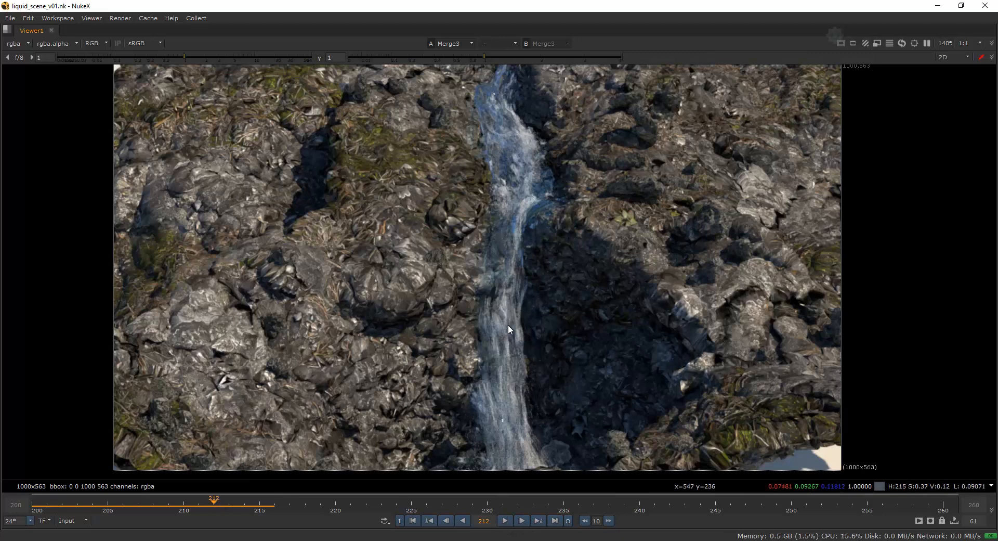
left_click(504, 520)
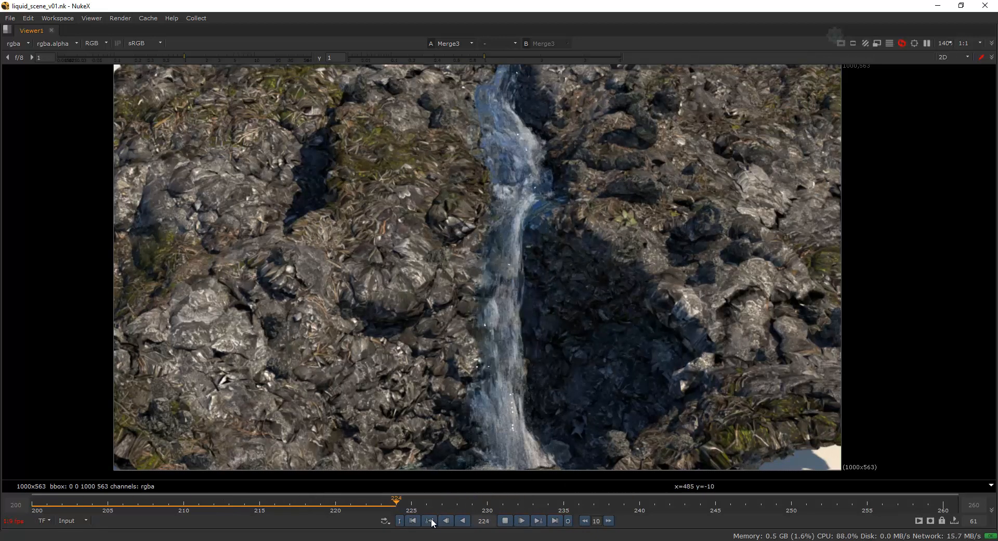
left_click(413, 520)
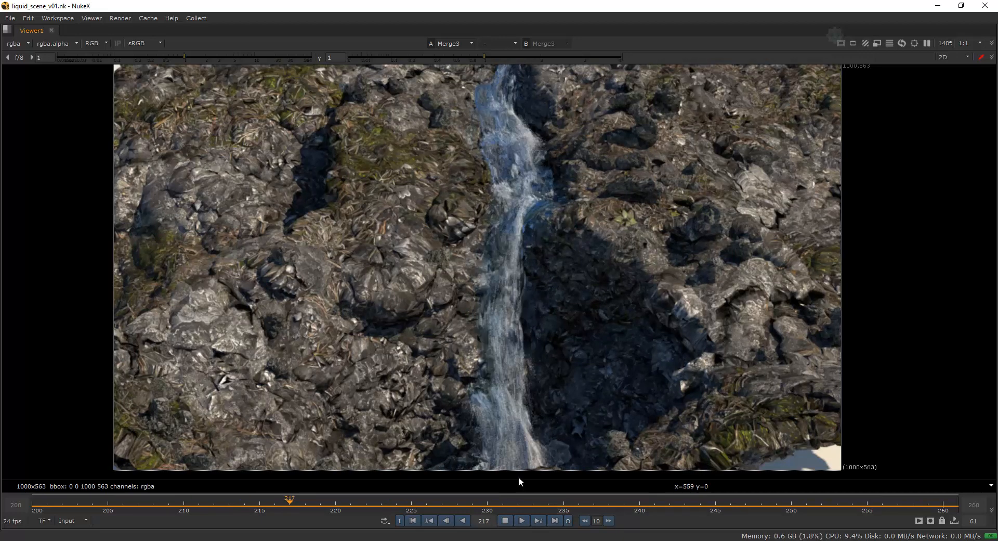
left_click(504, 521)
Show the Merge2 composite in the viewer and play its opening frames from frame 400.
key("2")
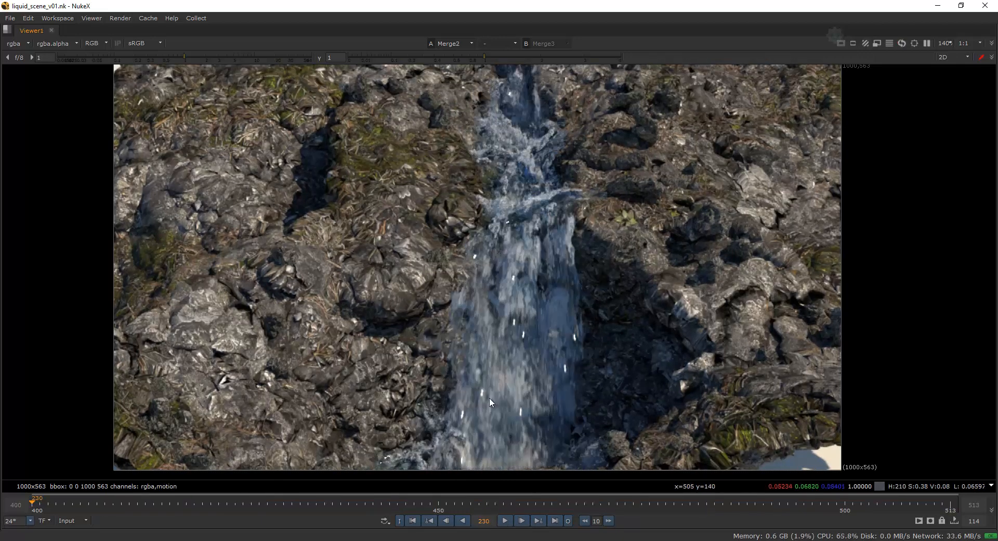
left_click(504, 521)
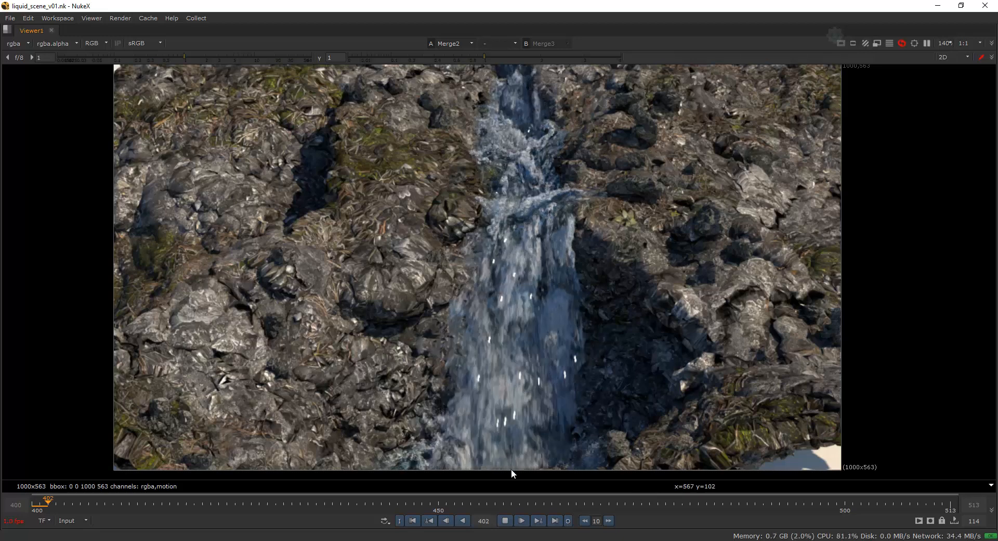
left_click(504, 521)
Bring up the node graph and display the unblurred Read13 render in the viewer to inspect the waterfall.
key("space")
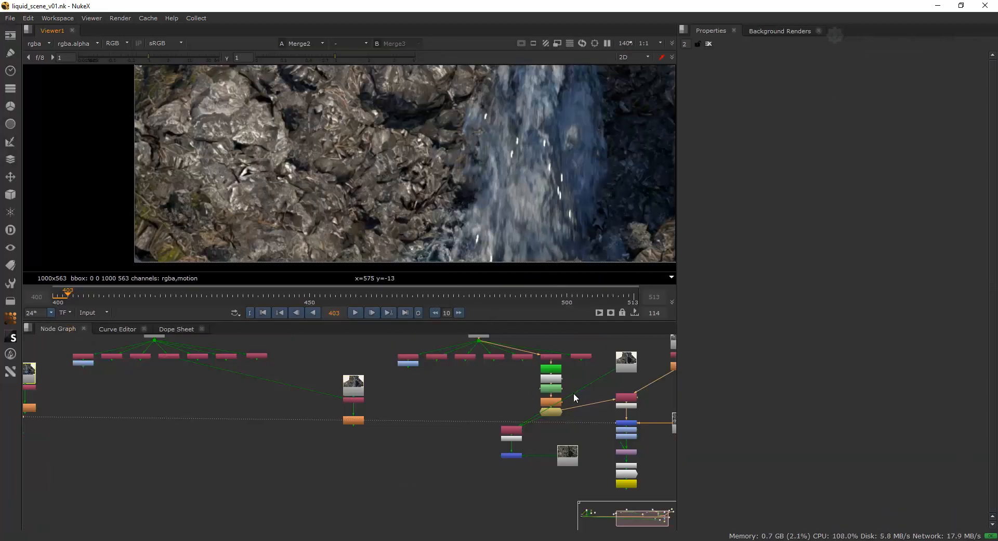
scroll(528, 396, "up", 2)
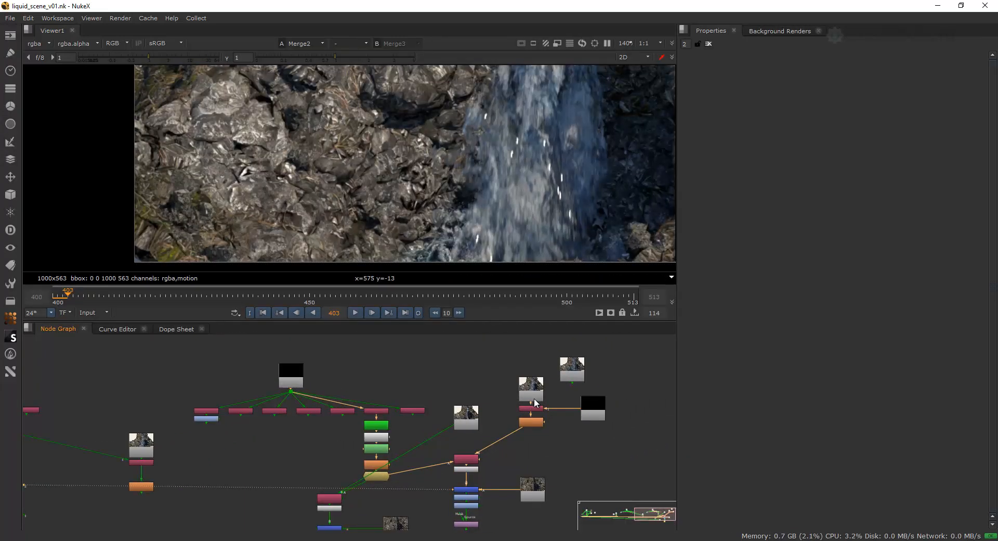
left_click(537, 394)
key("1")
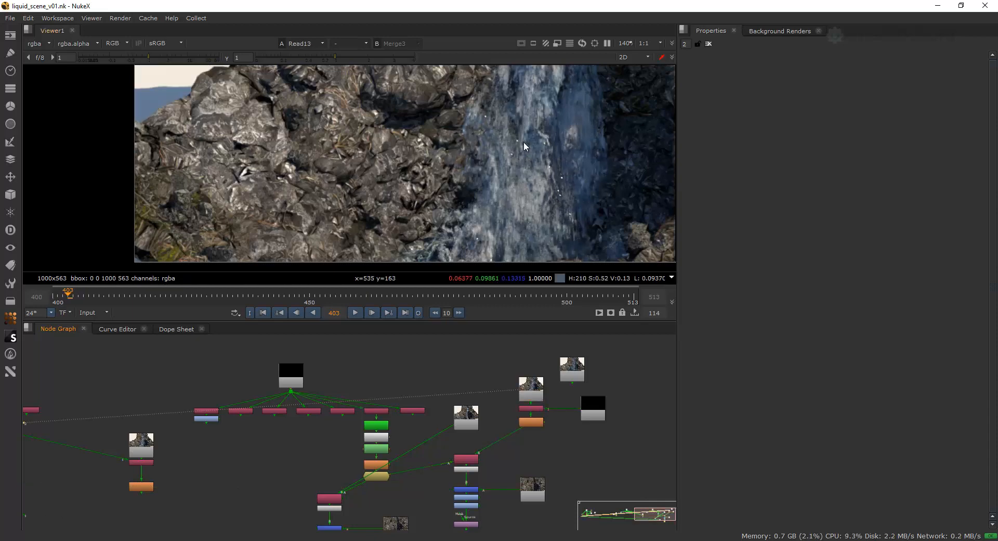
middle_click_drag(525, 148, 457, 180)
key("space")
middle_click_drag(516, 279, 508, 271)
key("space")
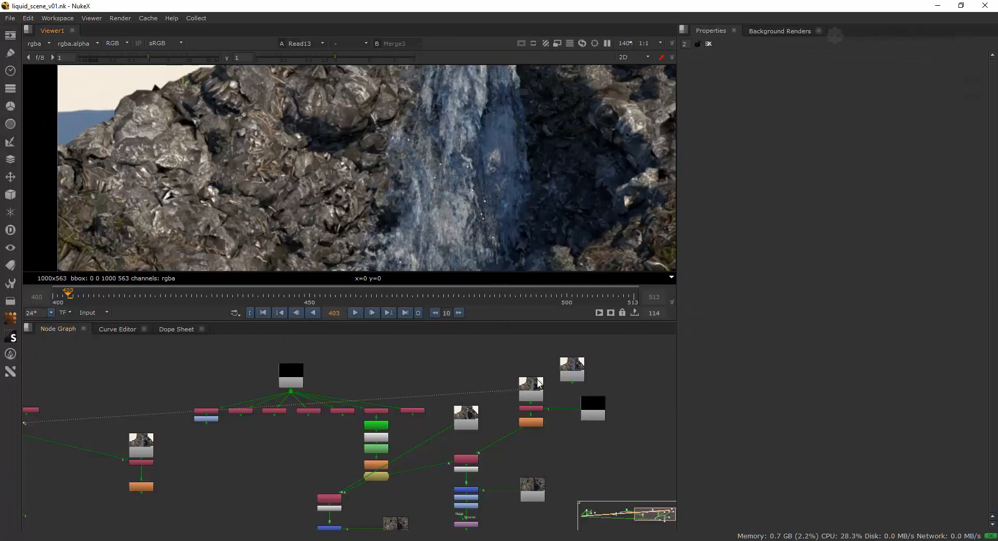
View the rock background Read node beside the Merge2 branch, and return the viewer to Read13.
left_click(538, 485)
key("1")
middle_click_drag(517, 151, 505, 201)
left_click(531, 396)
key("1")
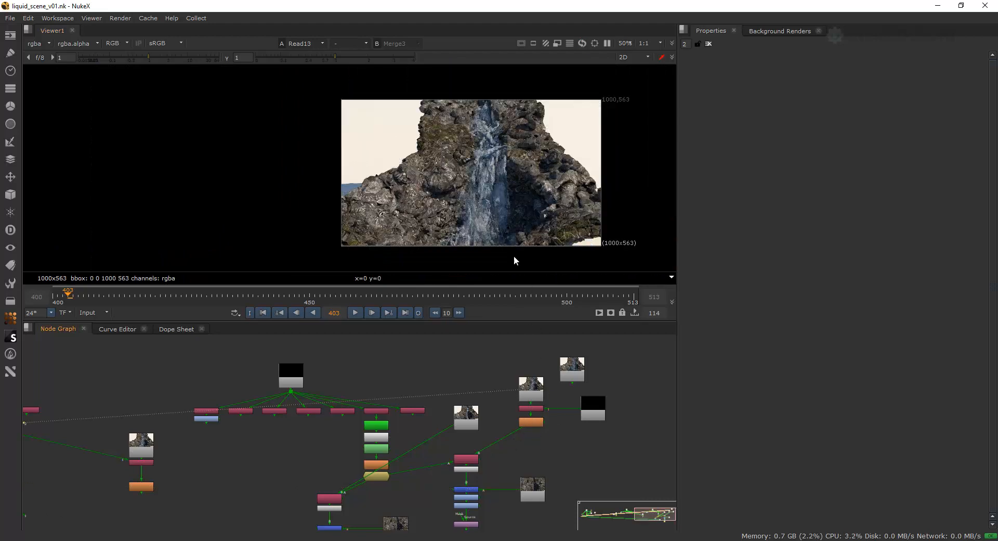
Examine the foam points and fine water detail of the Read13 render at close range in the enlarged viewer.
key("space")
middle_click_drag(486, 367, 486, 304)
scroll(484, 304, "up", 2)
scroll(484, 305, "up", 5)
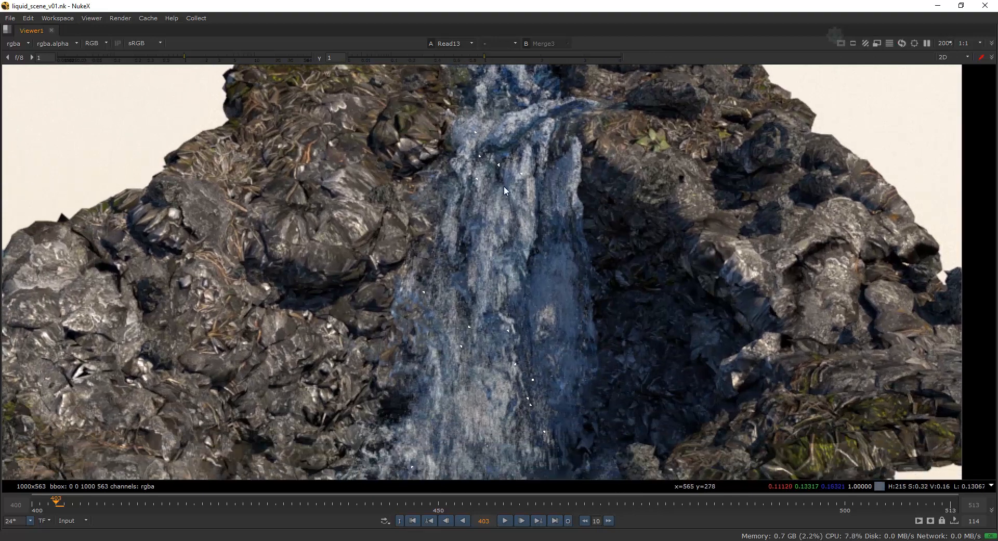
middle_click_drag(506, 307, 508, 301)
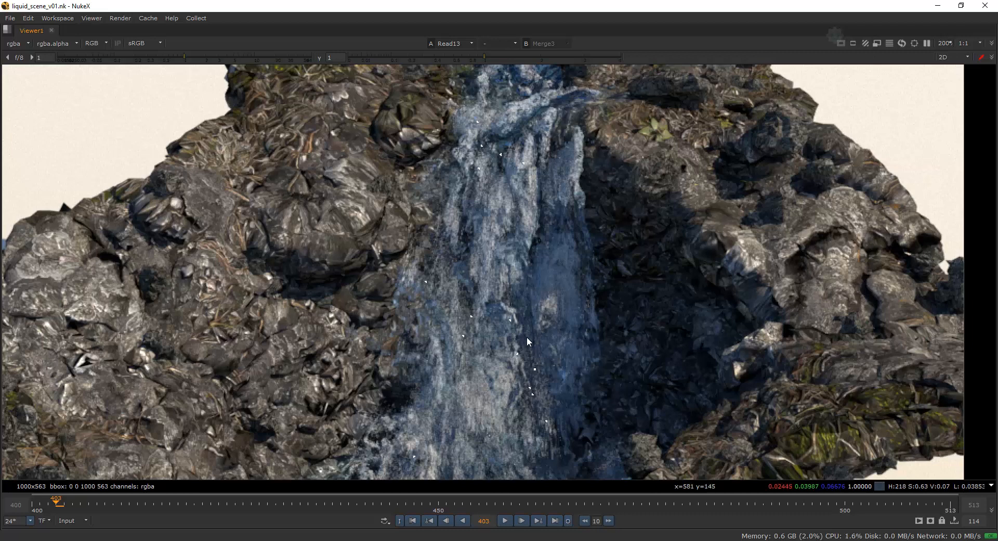
scroll(544, 306, "down", 3)
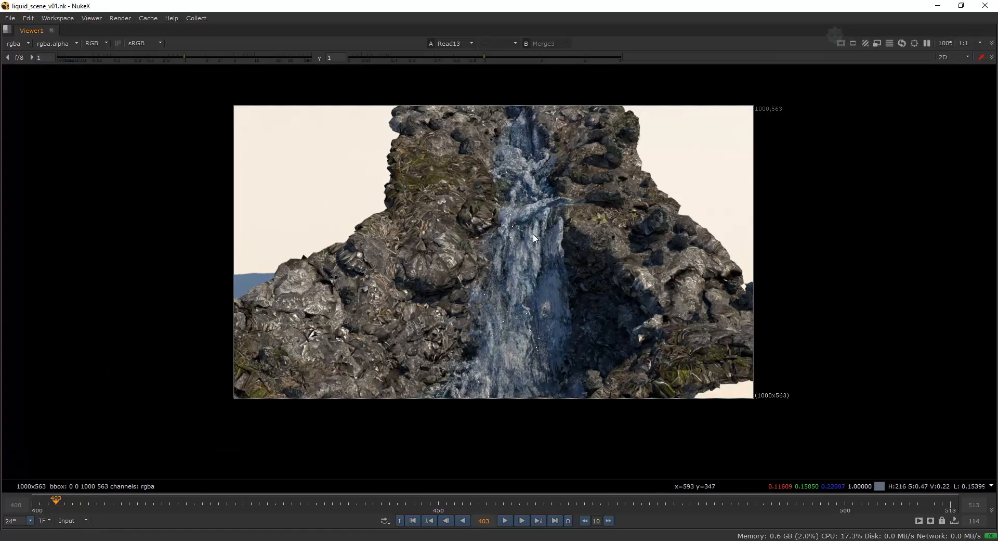
scroll(525, 291, "up", 5)
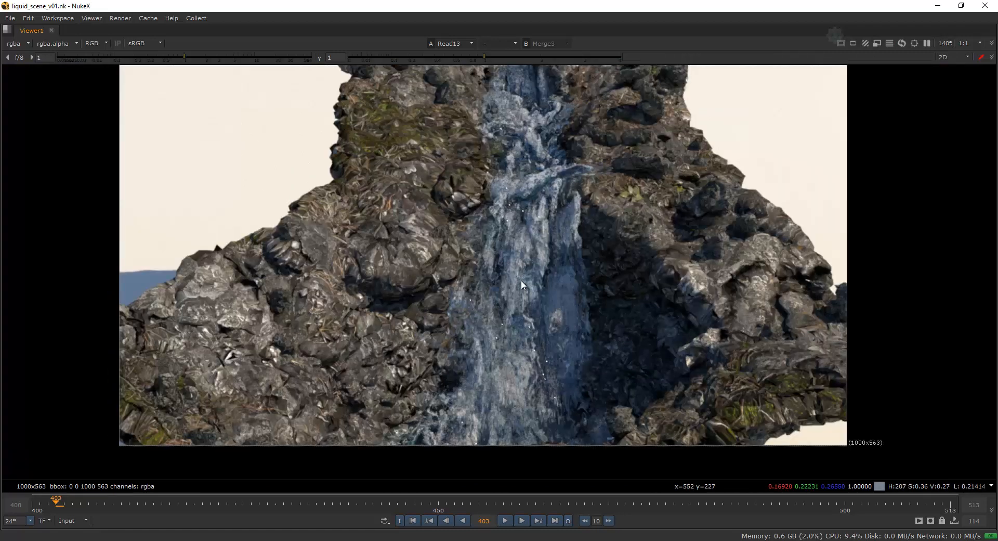
scroll(521, 280, "up", 2)
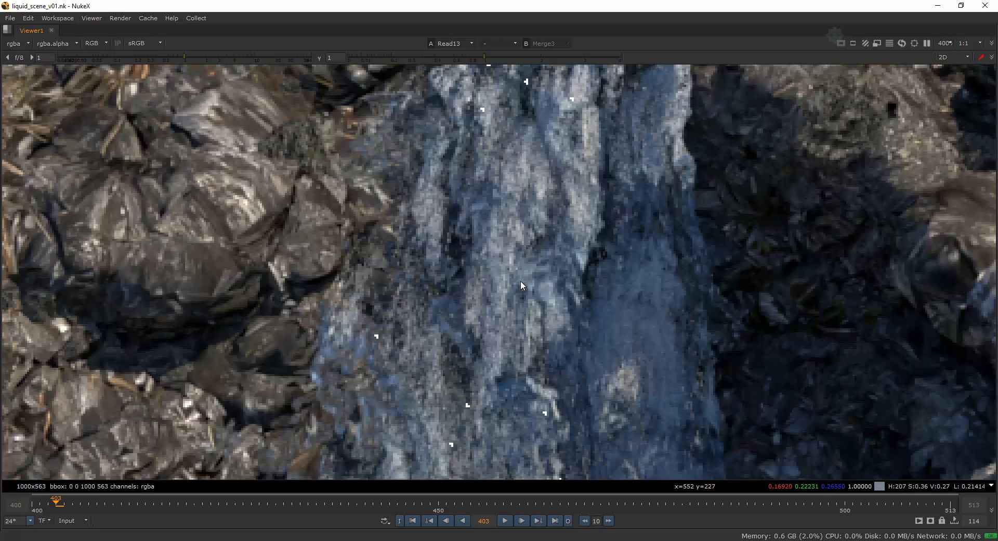
scroll(512, 257, "down", 2)
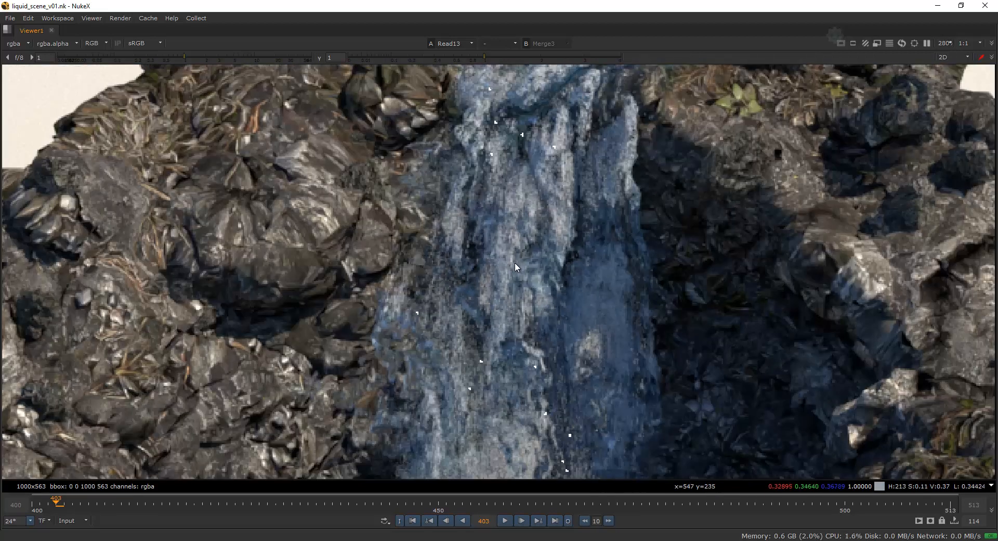
scroll(523, 265, "down", 3)
Inspect the ShuffleCopy4 motion vector routing, and show the VectorBlur2_4 result along with its settings.
key("space")
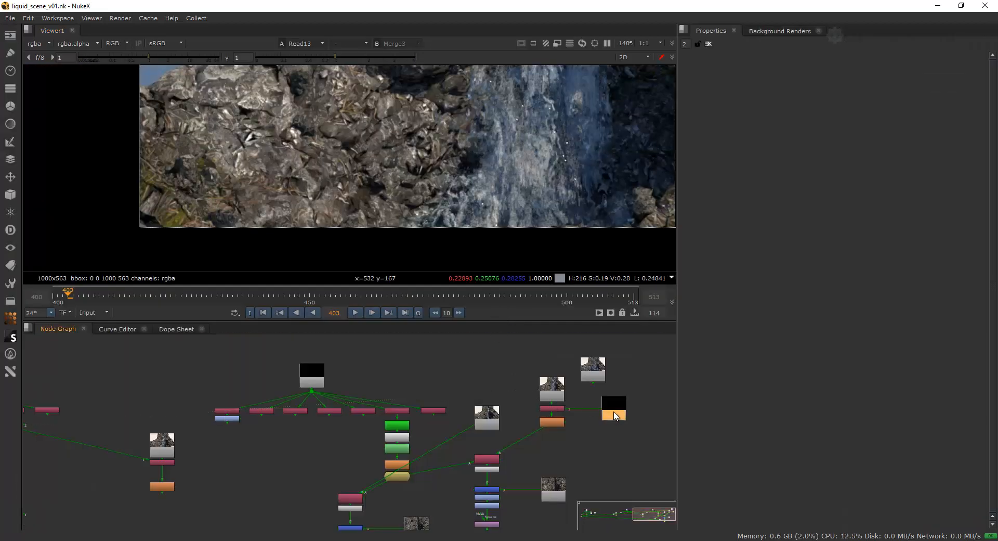
double_click(551, 408)
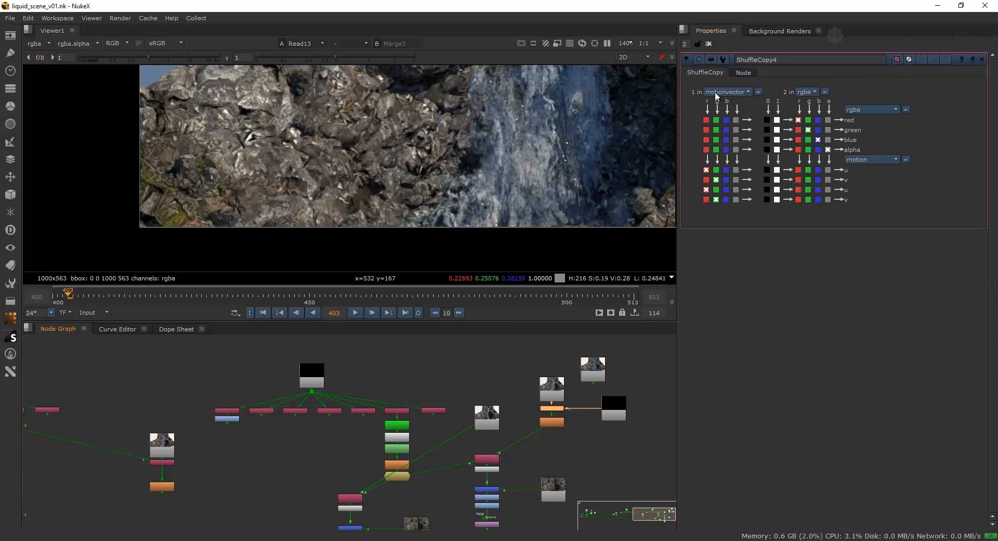
left_click(551, 424)
key("1")
double_click(552, 425)
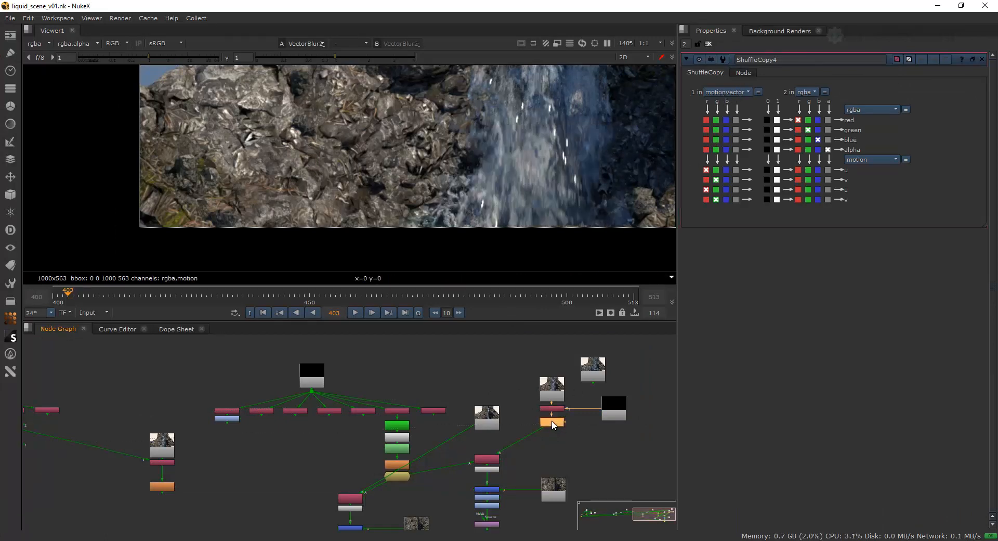
middle_click_drag(458, 144, 430, 229)
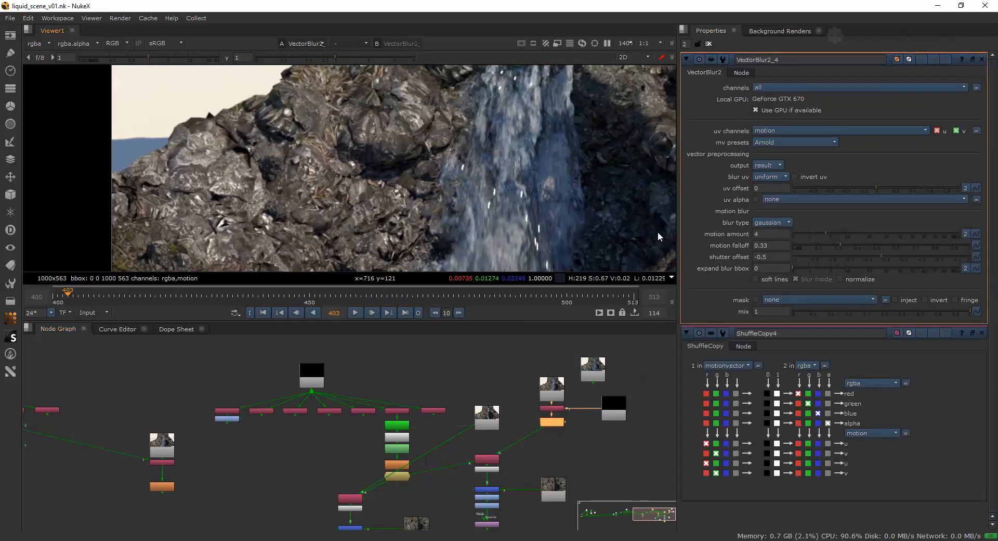
Set the motion amount of VectorBlur2_4 to 3.
left_click_drag(765, 235, 721, 241)
type("3")
key("Return")
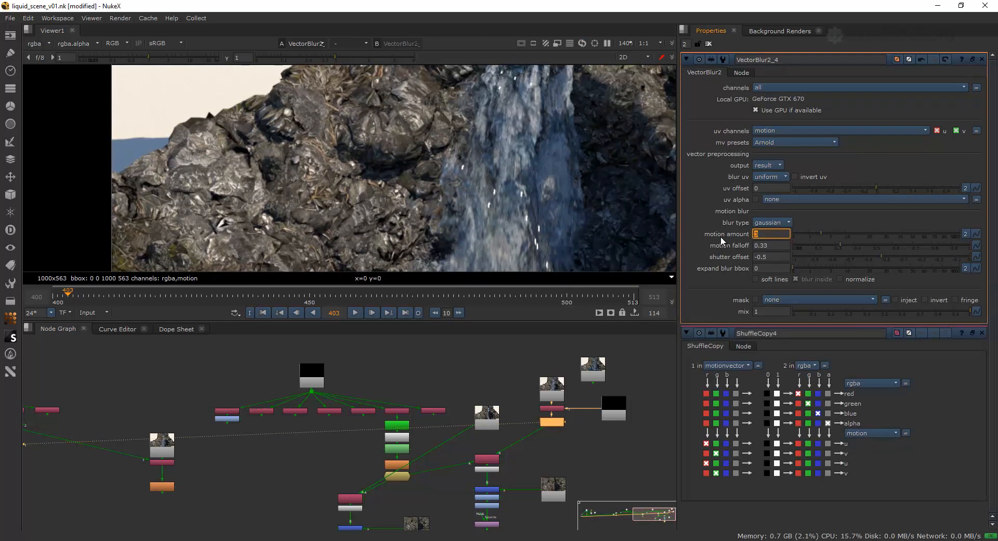
Check the Copy1 and Merge2 outputs with the reduced motion blur, and play the Merge2 composite from the first frame.
left_click(495, 462)
left_click(495, 469)
key("1")
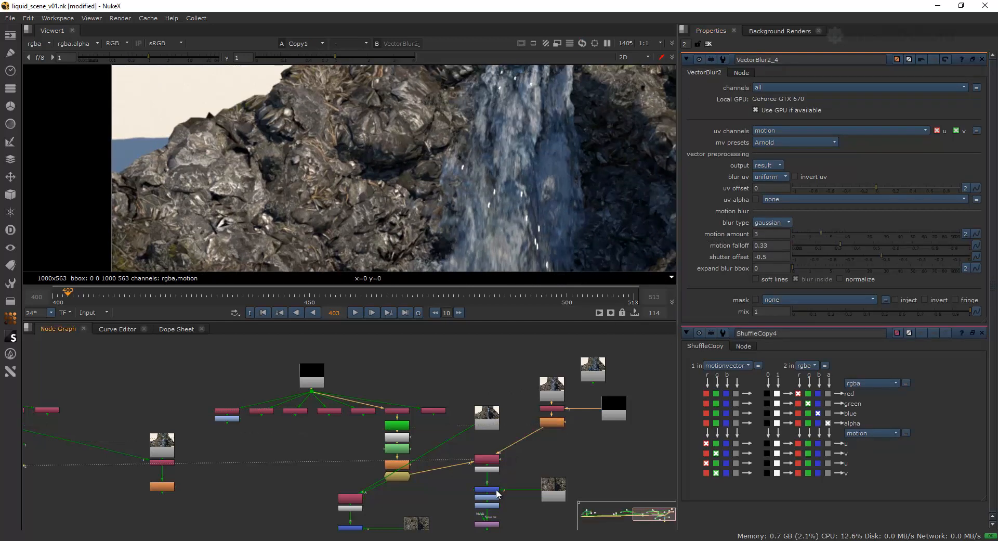
left_click(496, 489)
key("1")
key("space")
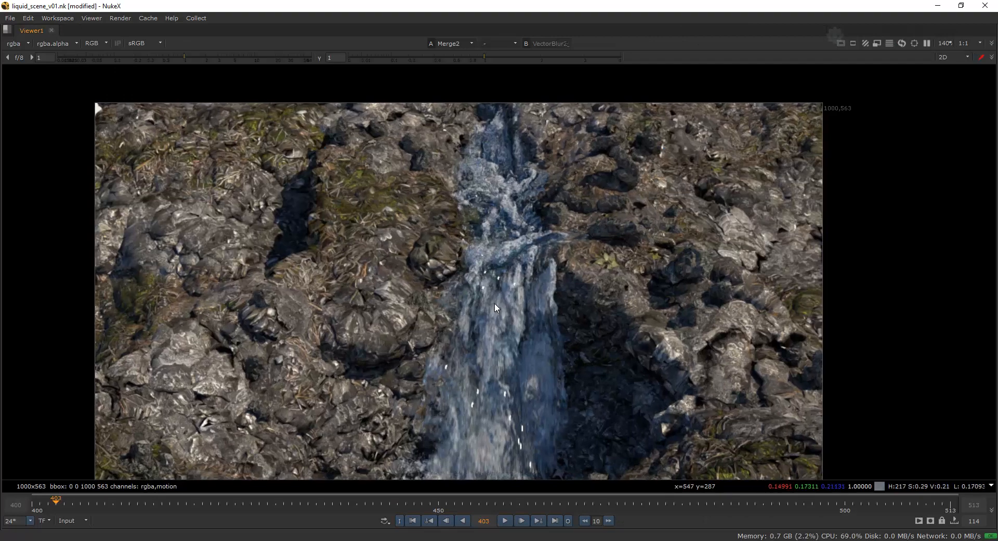
middle_click_drag(494, 302, 538, 268)
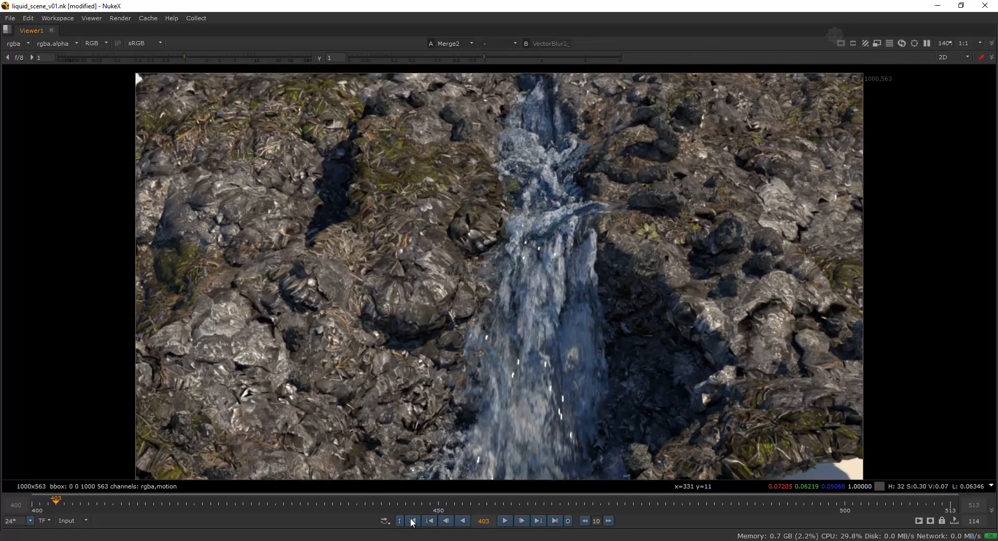
left_click(413, 520)
left_click(504, 520)
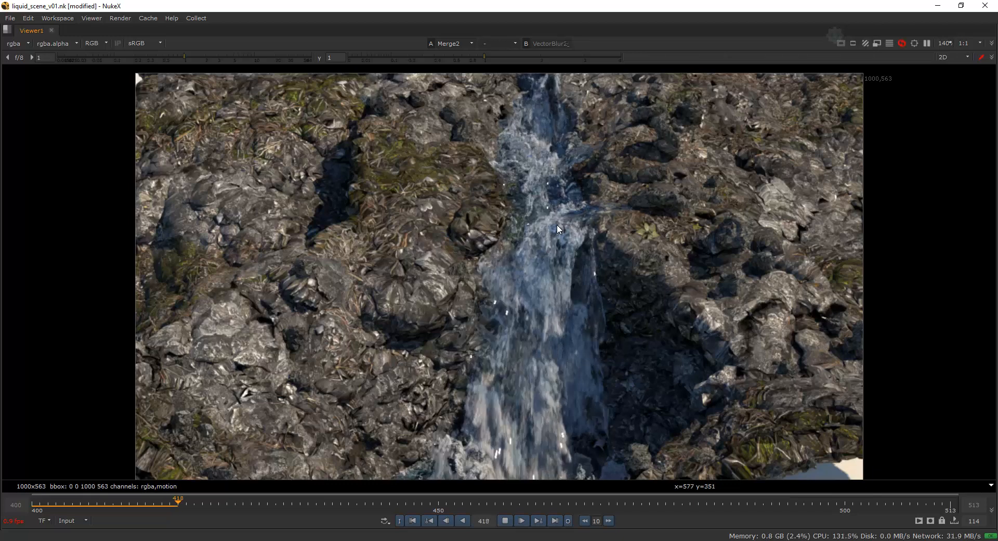
View the VectorBlur2_4 output on its own, and replay the Merge2 composite in the enlarged viewer from the first frame.
key("1")
key("space")
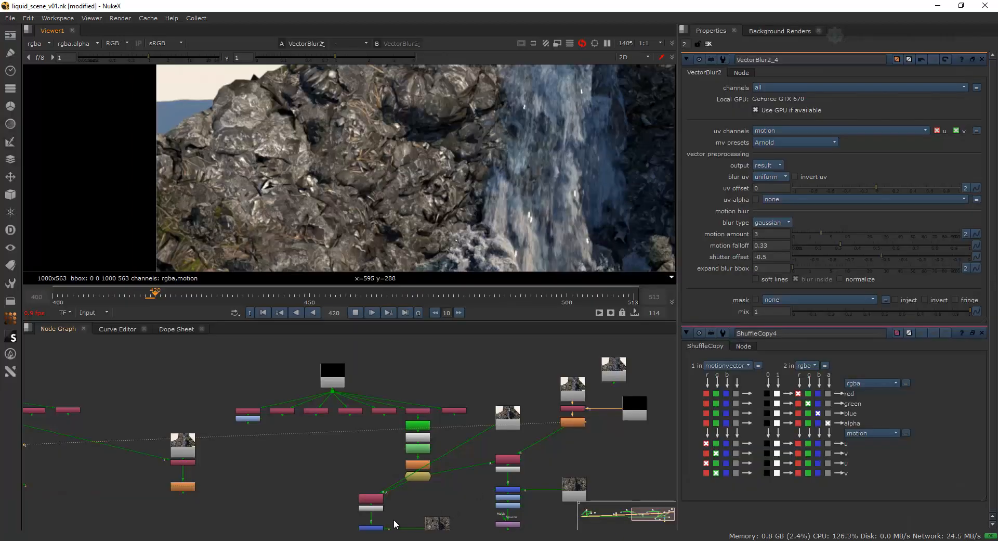
left_click(378, 528)
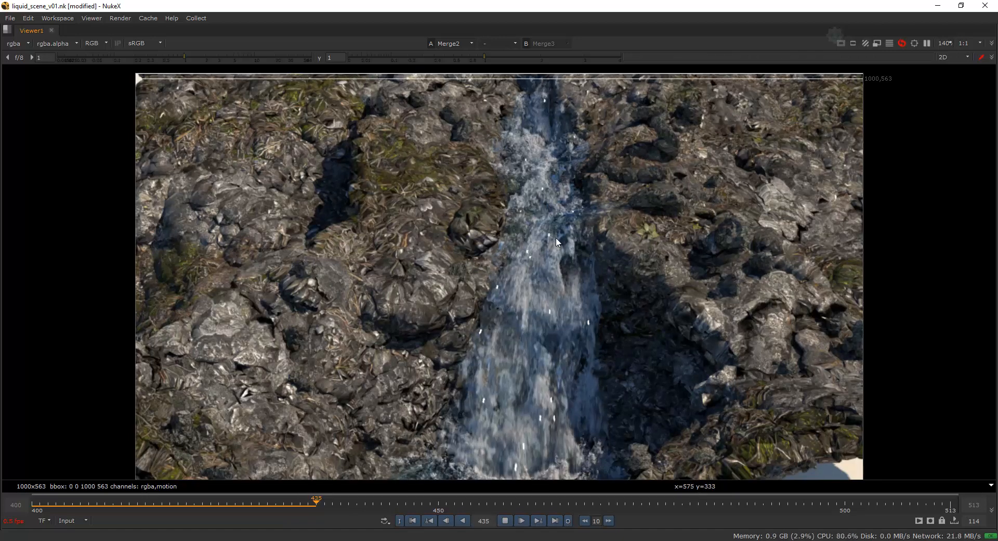
left_click(414, 519)
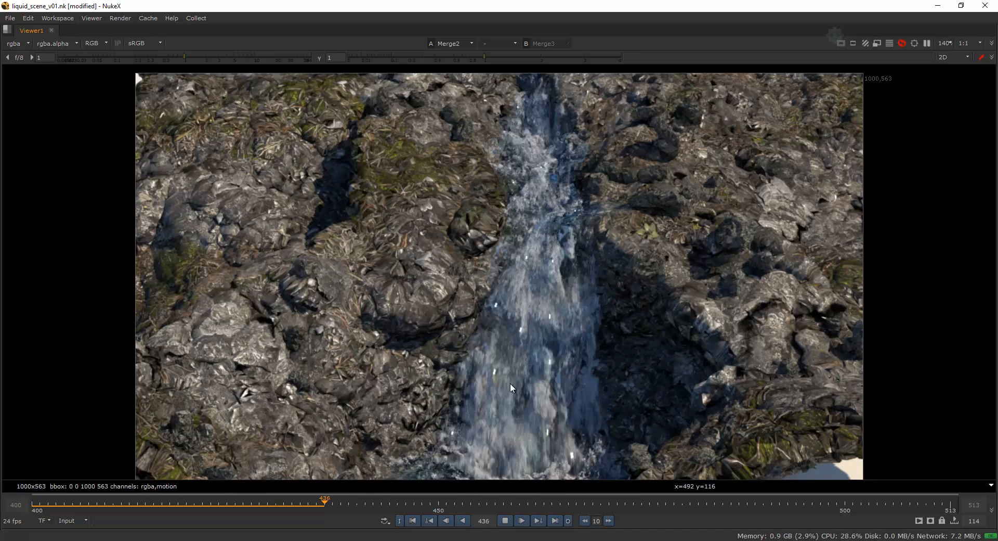
left_click(412, 521)
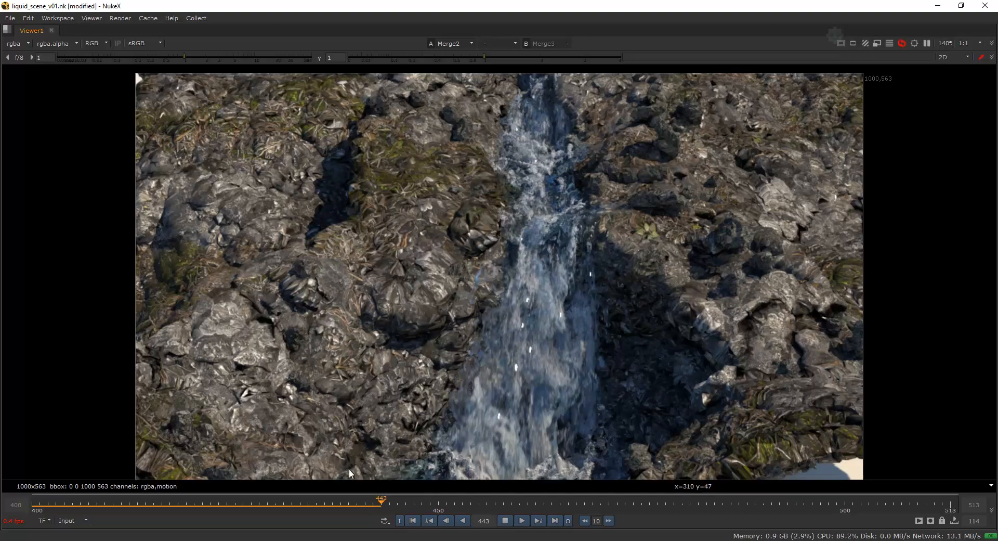
Switch back to 3ds Max, close the frame 240 render and the Render Setup, and show the solver parameters of Solver01.
left_click(317, 539)
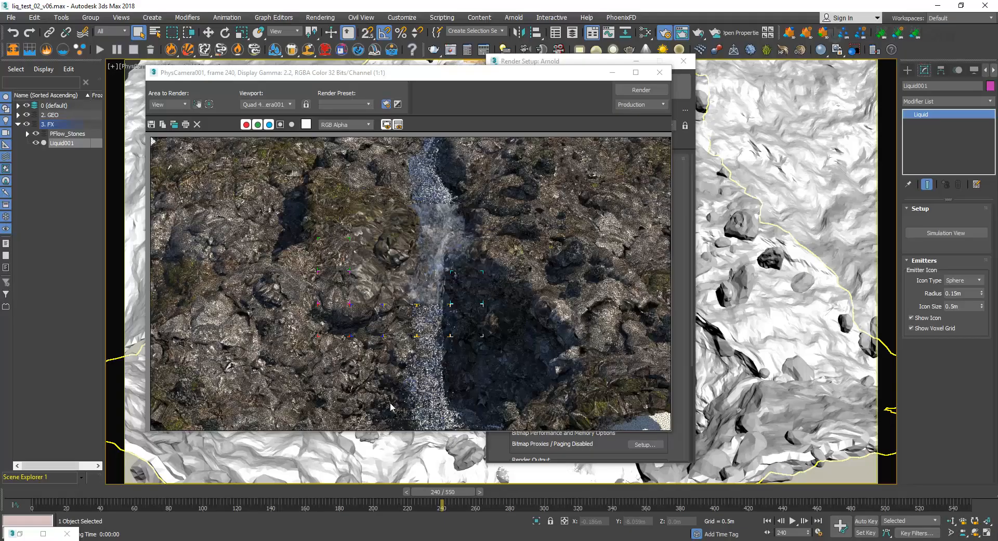
left_click(660, 73)
left_click_drag(603, 61, 624, 63)
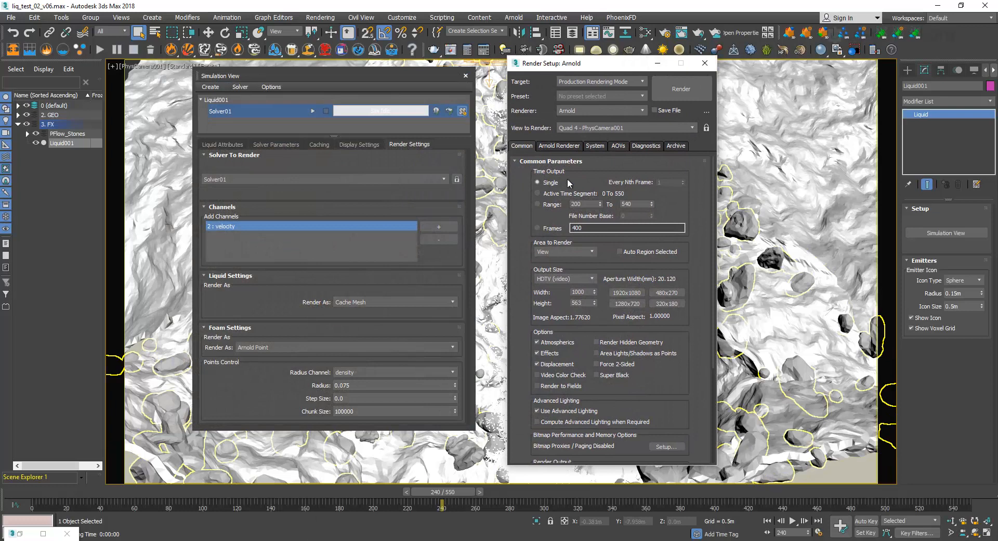
key("Escape")
left_click(276, 144)
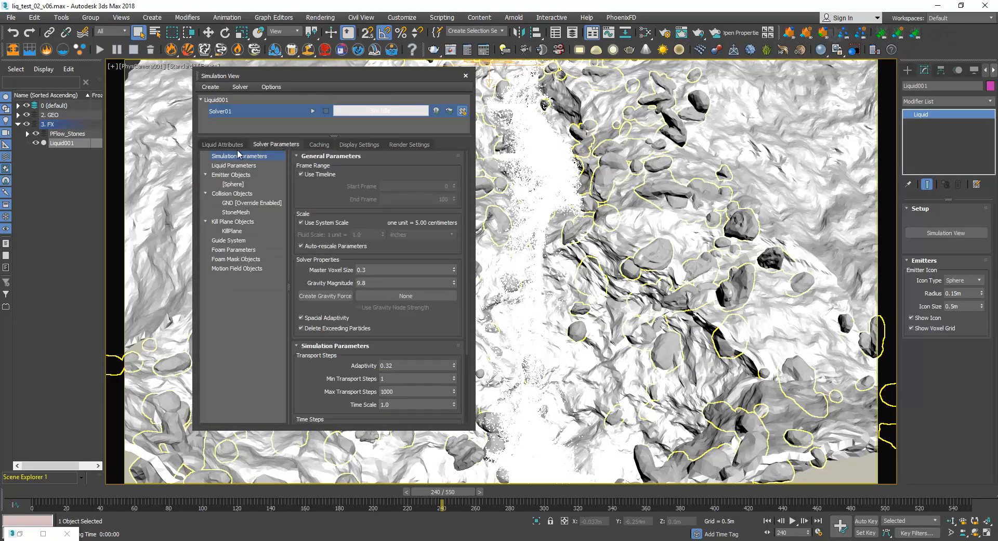
Reposition the Simulation View over the viewport and review Solver01's Guide System settings and the emitter, collider and kill plane attributes of the liquid.
left_click_drag(331, 192, 336, 211)
mouse_move(377, 271)
left_click_drag(388, 79, 331, 109)
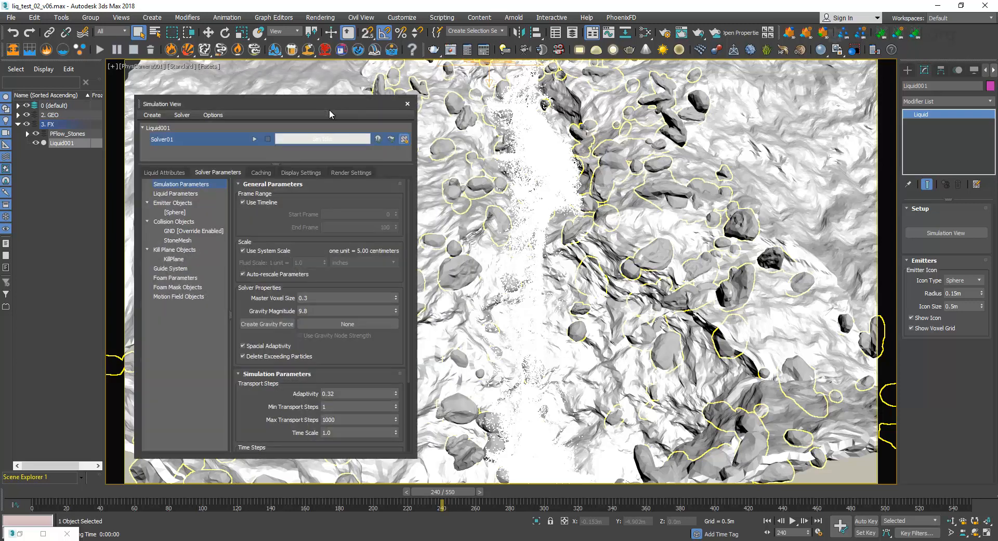
left_click_drag(348, 105, 469, 81)
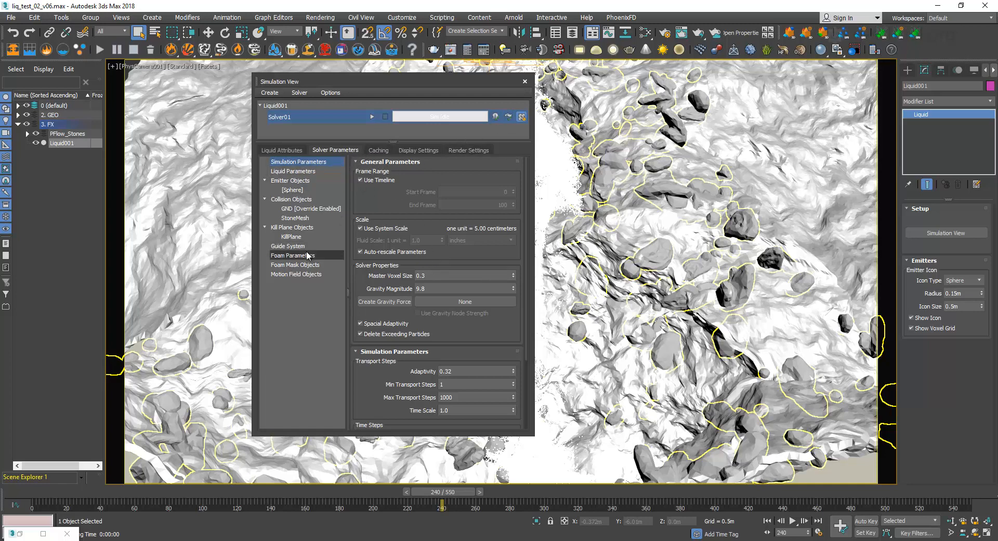
left_click(288, 246)
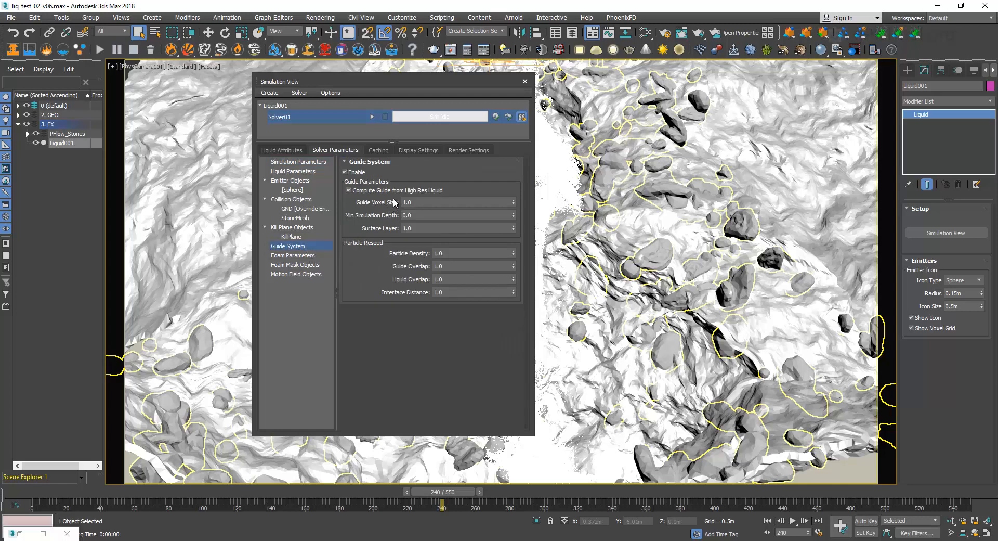
left_click(283, 151)
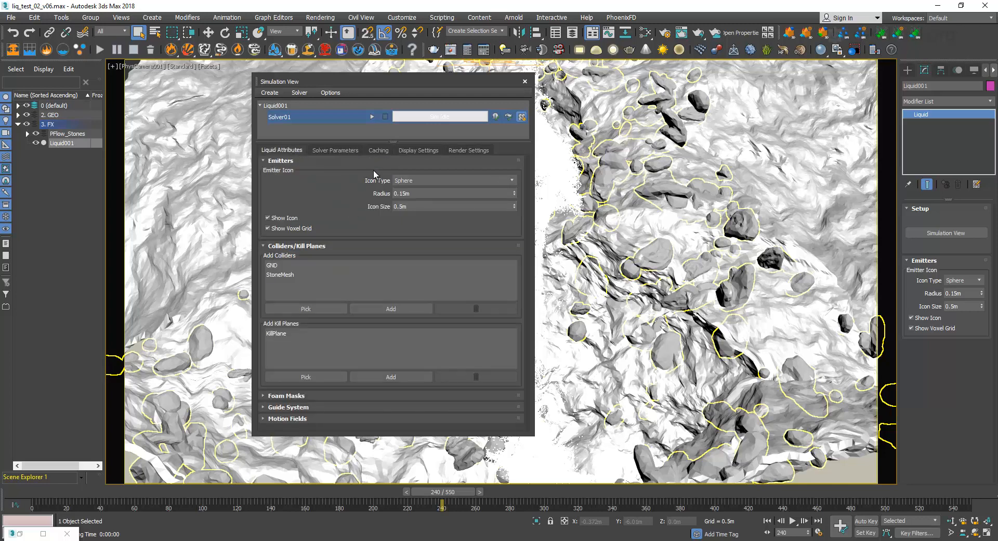
Move the Simulation View off the left of the terrain and review Solver01's Liquid Parameters, from the droplet settings down to erosion.
left_click_drag(412, 82, 569, 93)
left_click(491, 161)
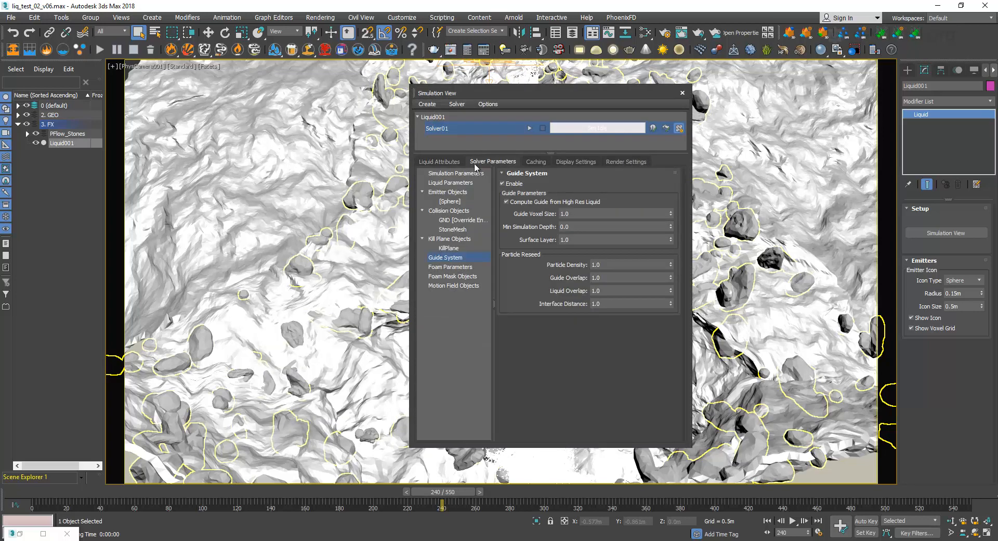
left_click(439, 161)
left_click(476, 163)
left_click(450, 182)
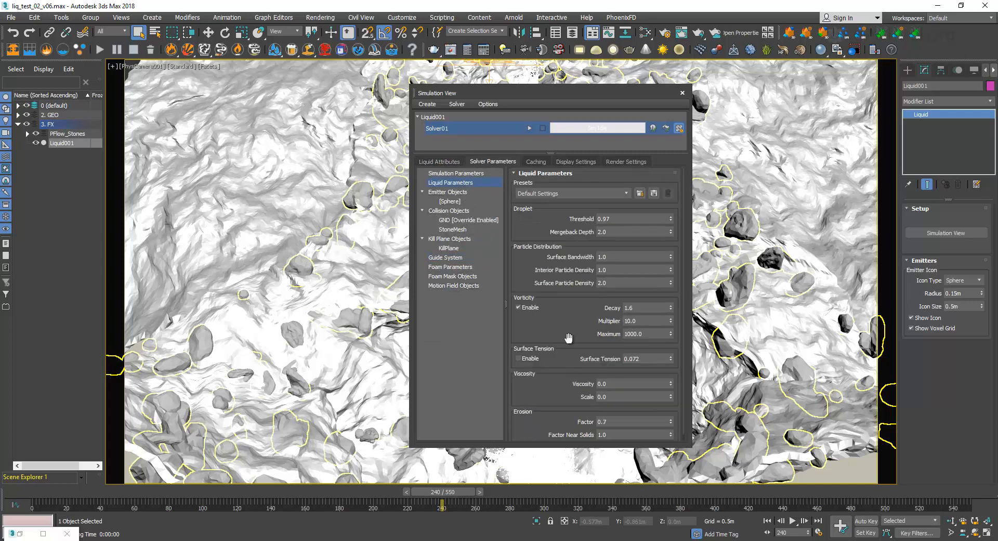
scroll(568, 327, "down", 2)
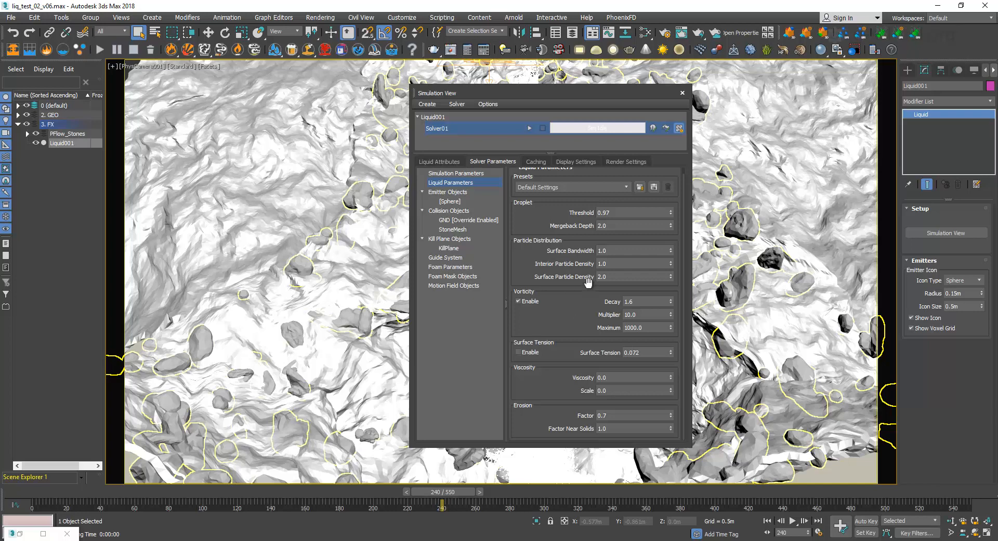
left_click_drag(557, 96, 529, 101)
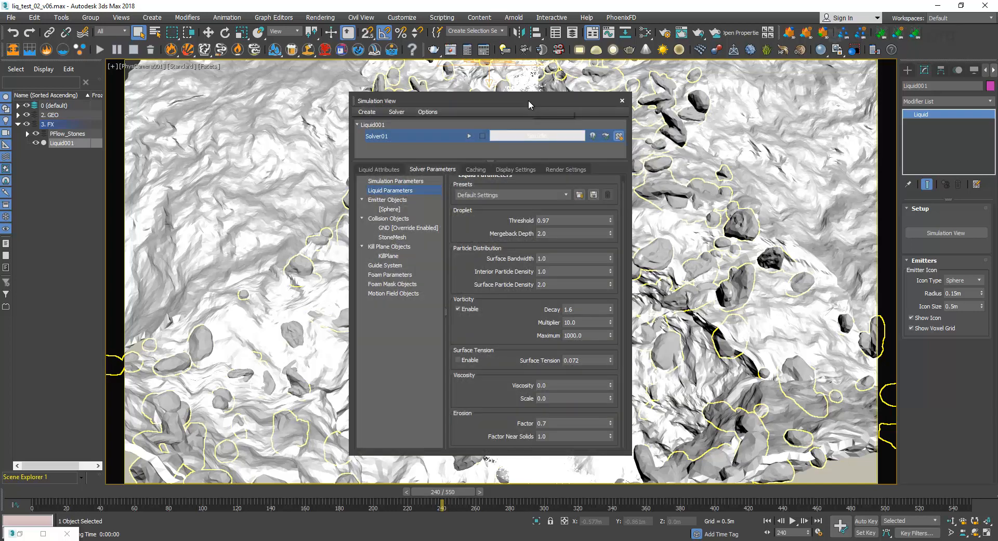